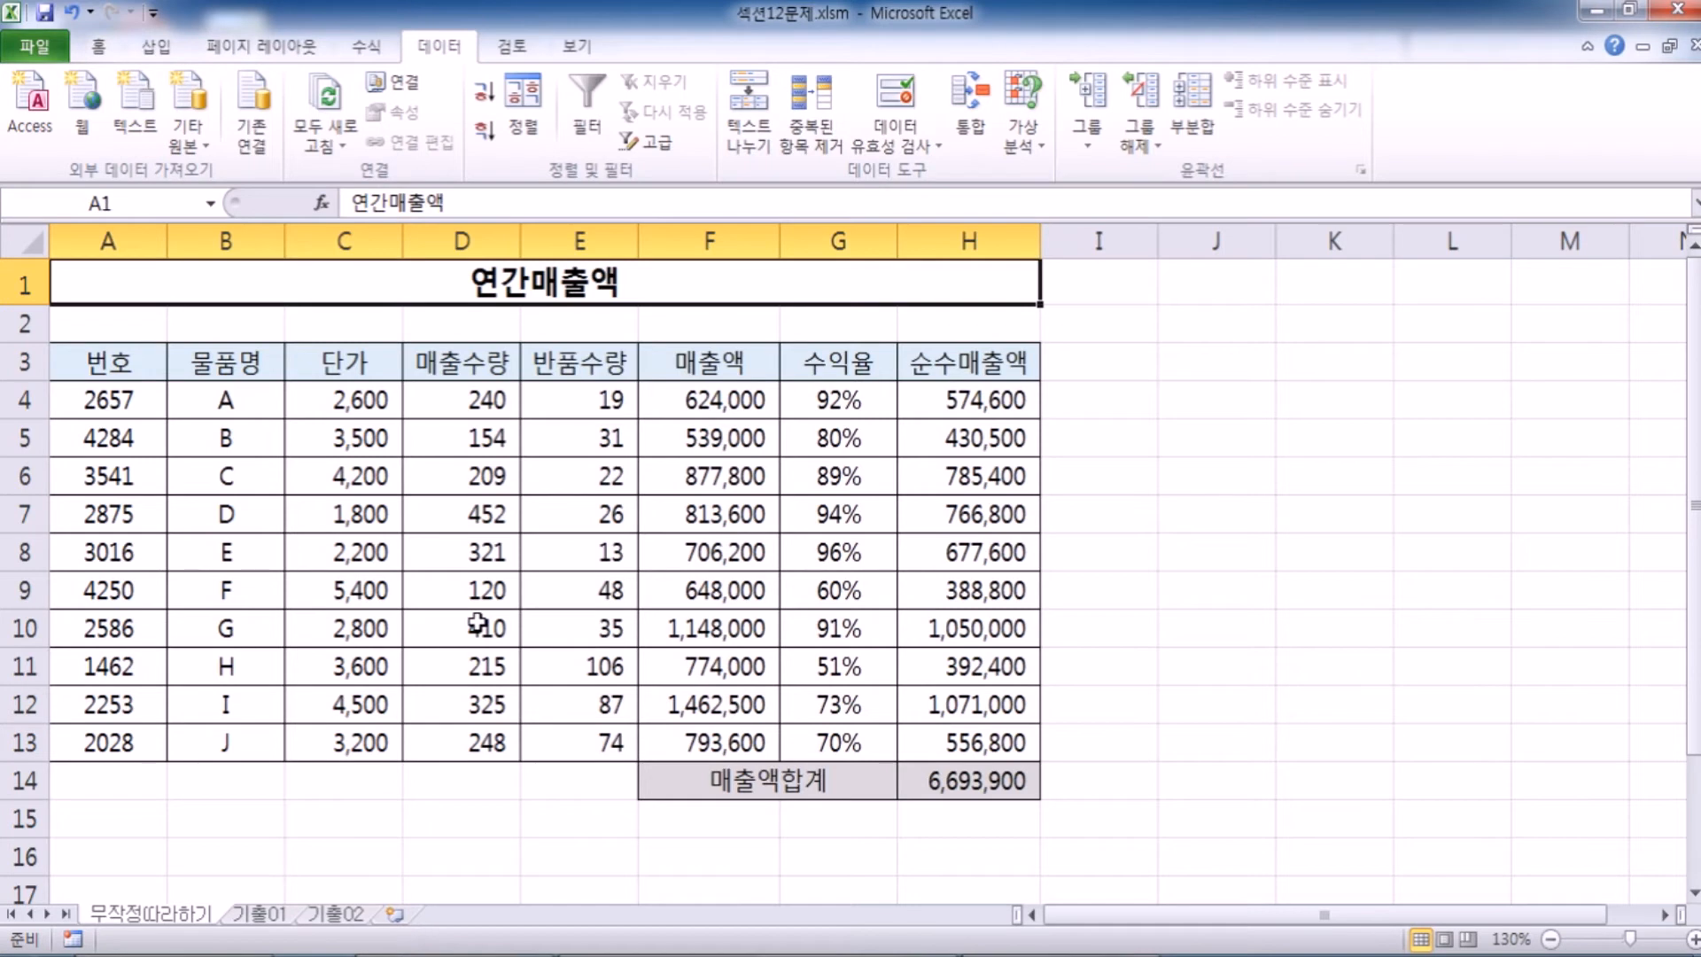
Step: Inspect product A's unit price in C4 and the 매출액합계 formula in H14
{"action": "left_click", "coordinate": [335, 400]}
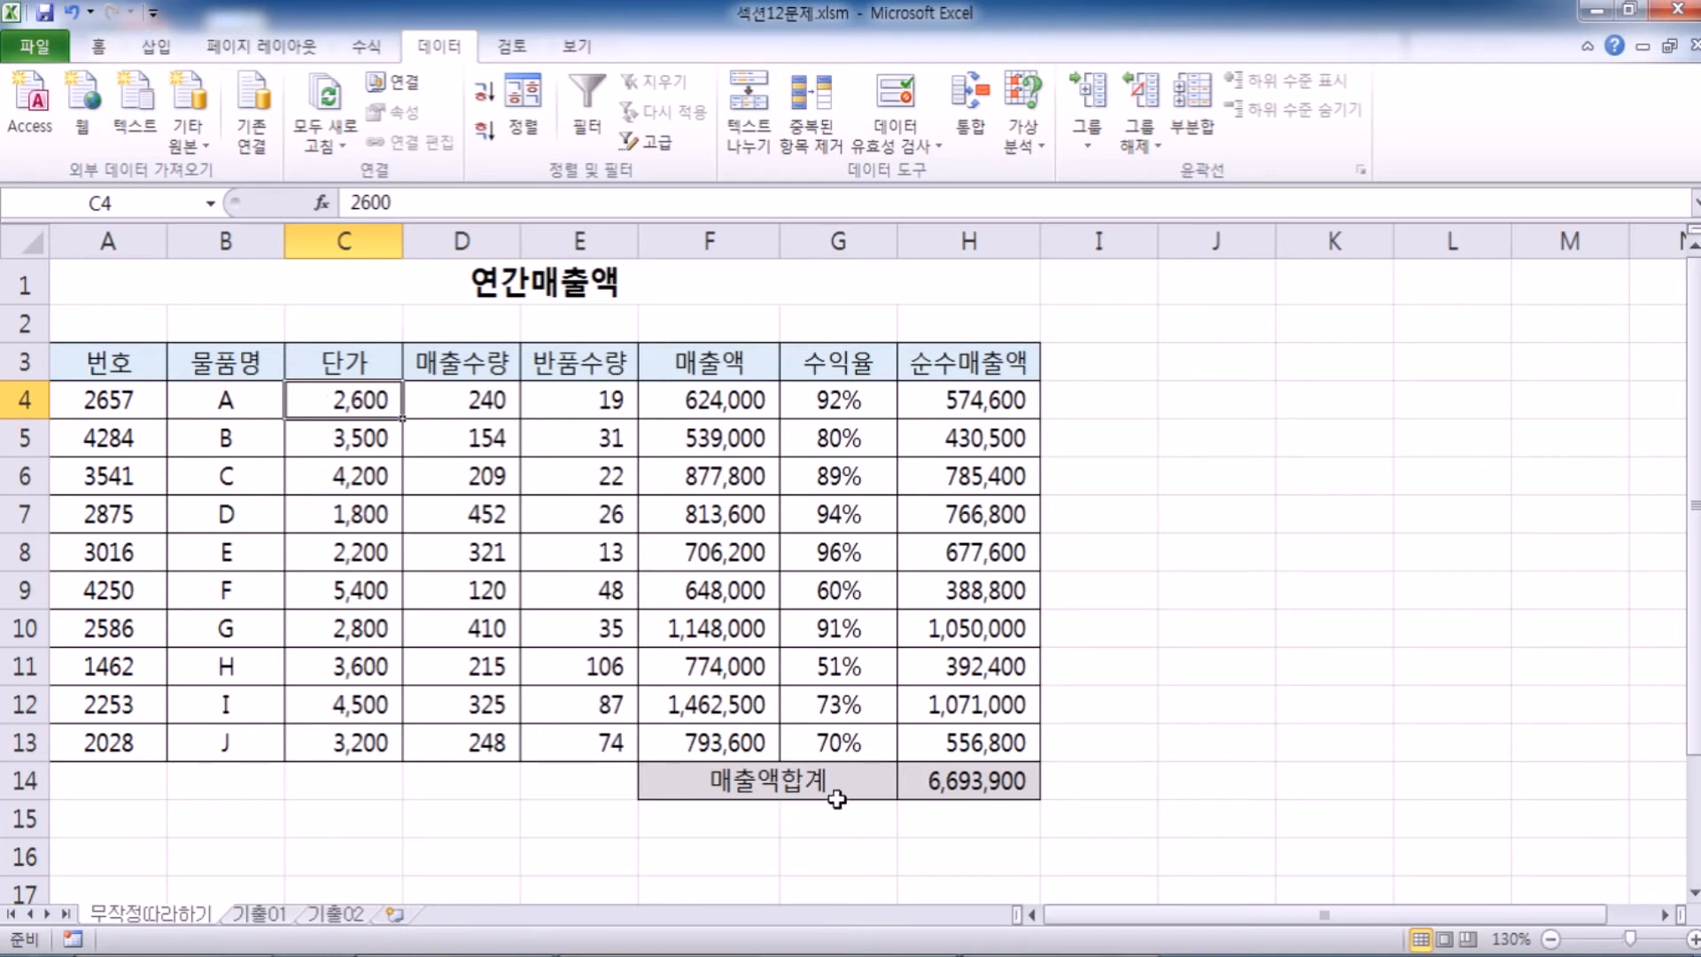
{"action": "left_click", "coordinate": [934, 779]}
{"action": "scroll", "coordinate": [926, 664], "scroll_direction": "down", "scroll_amount": 3}
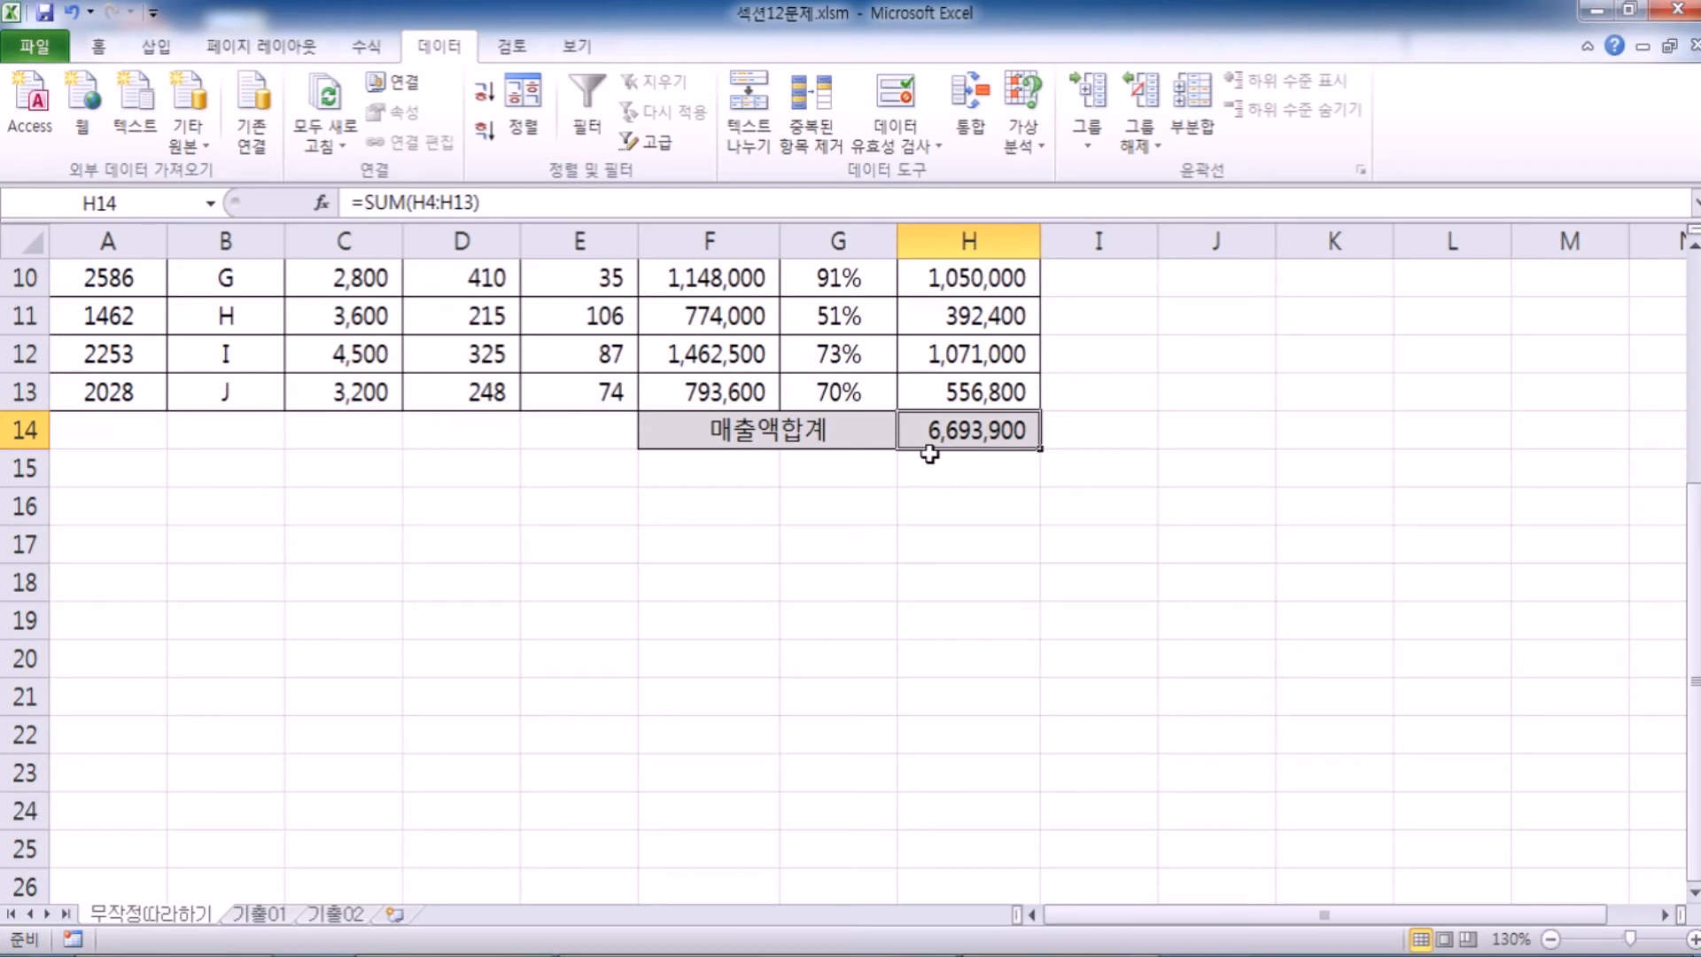
{"action": "scroll", "coordinate": [896, 487], "scroll_direction": "up", "scroll_amount": 3}
Step: Try a unit price of 5000 for product A in C4, check the total in H14, and undo the change
{"action": "left_click", "coordinate": [335, 403]}
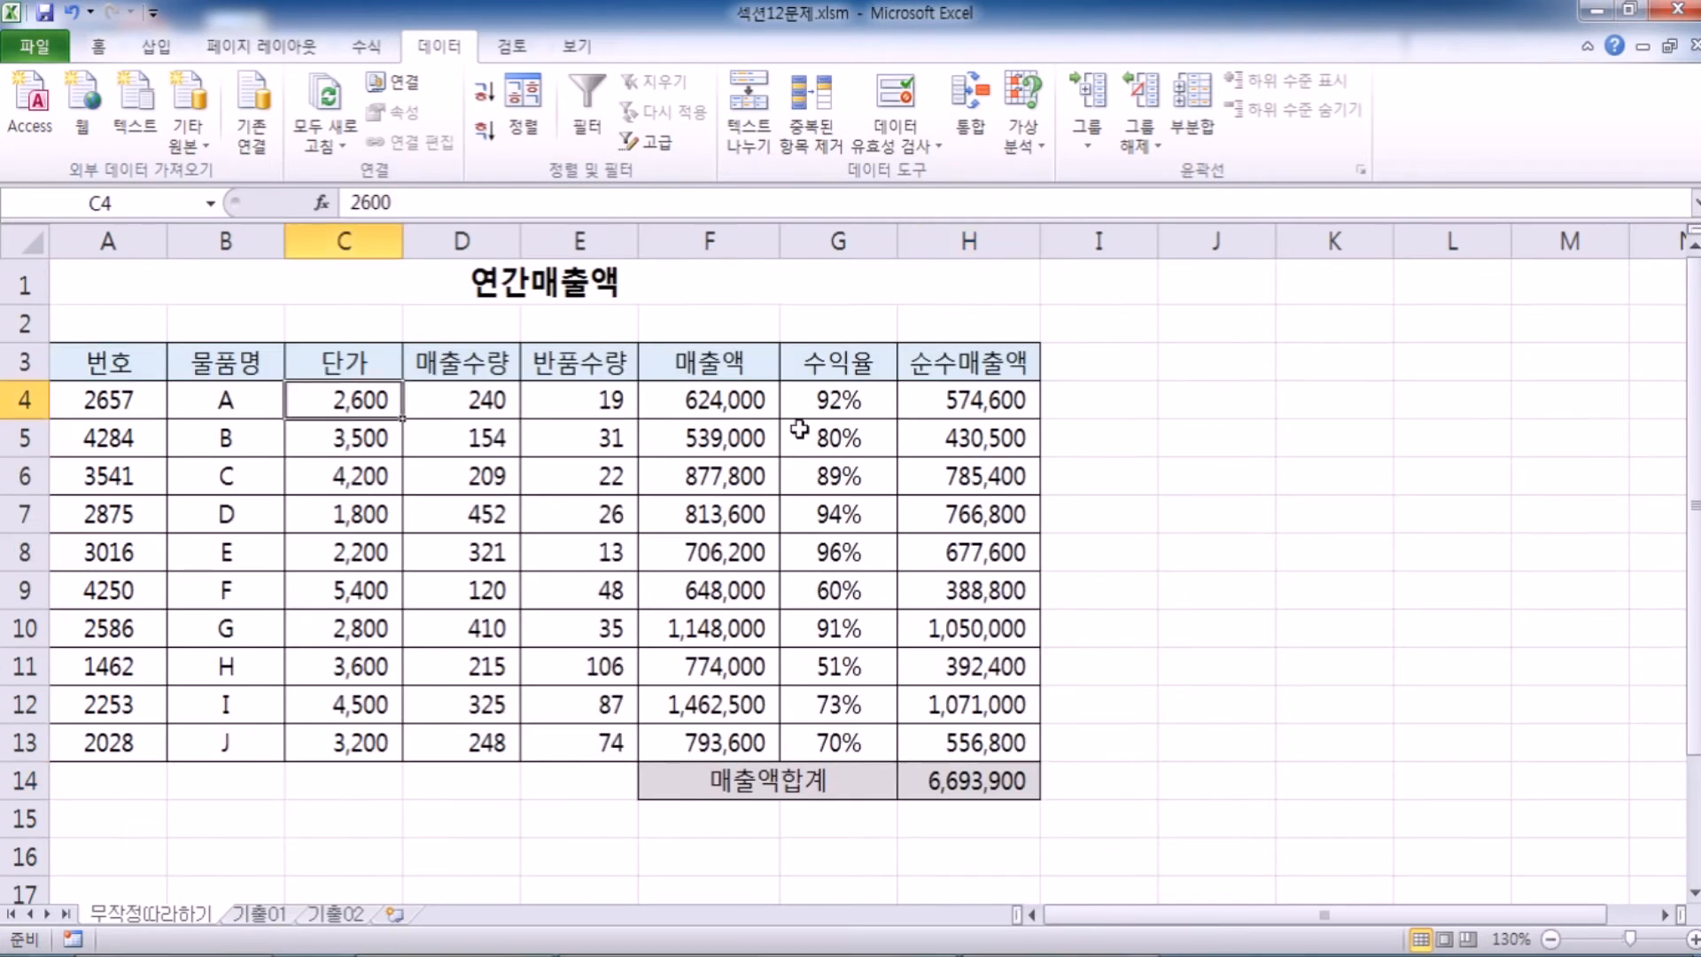
{"action": "type", "text": "5000"}
{"action": "key", "text": "Return"}
{"action": "left_click", "coordinate": [964, 779]}
{"action": "scroll", "coordinate": [957, 820], "scroll_direction": "down", "scroll_amount": 1}
{"action": "scroll", "coordinate": [961, 647], "scroll_direction": "up", "scroll_amount": 1}
{"action": "left_click", "coordinate": [335, 401]}
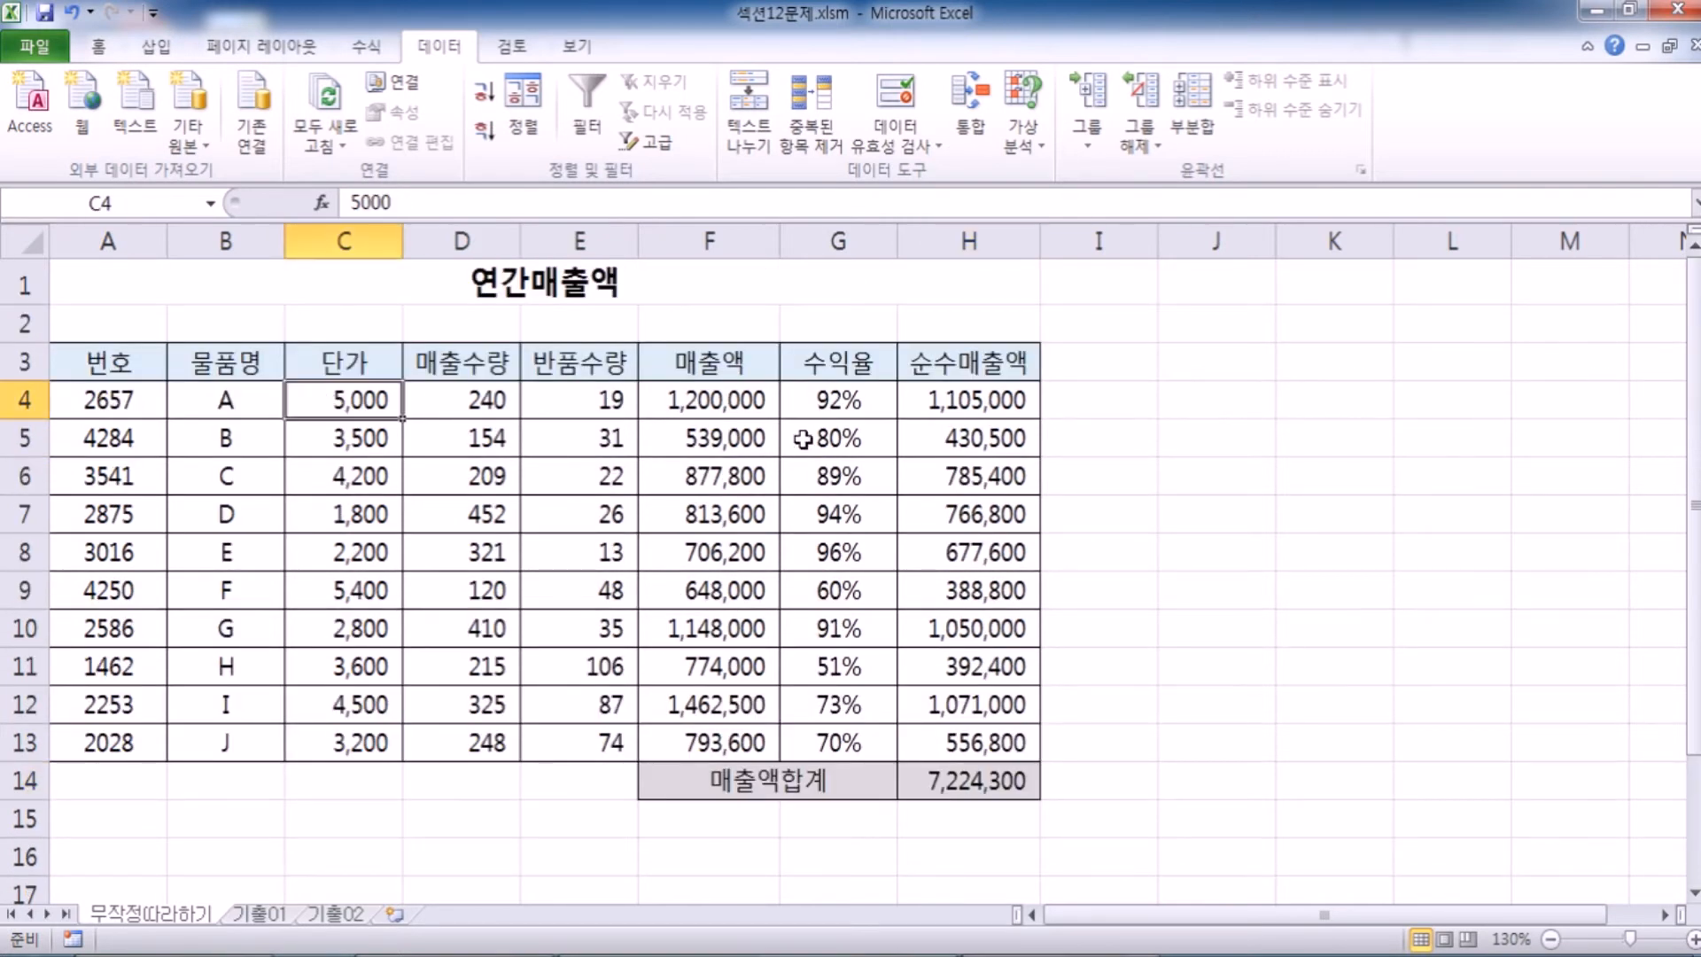
{"action": "key", "text": "ctrl+z"}
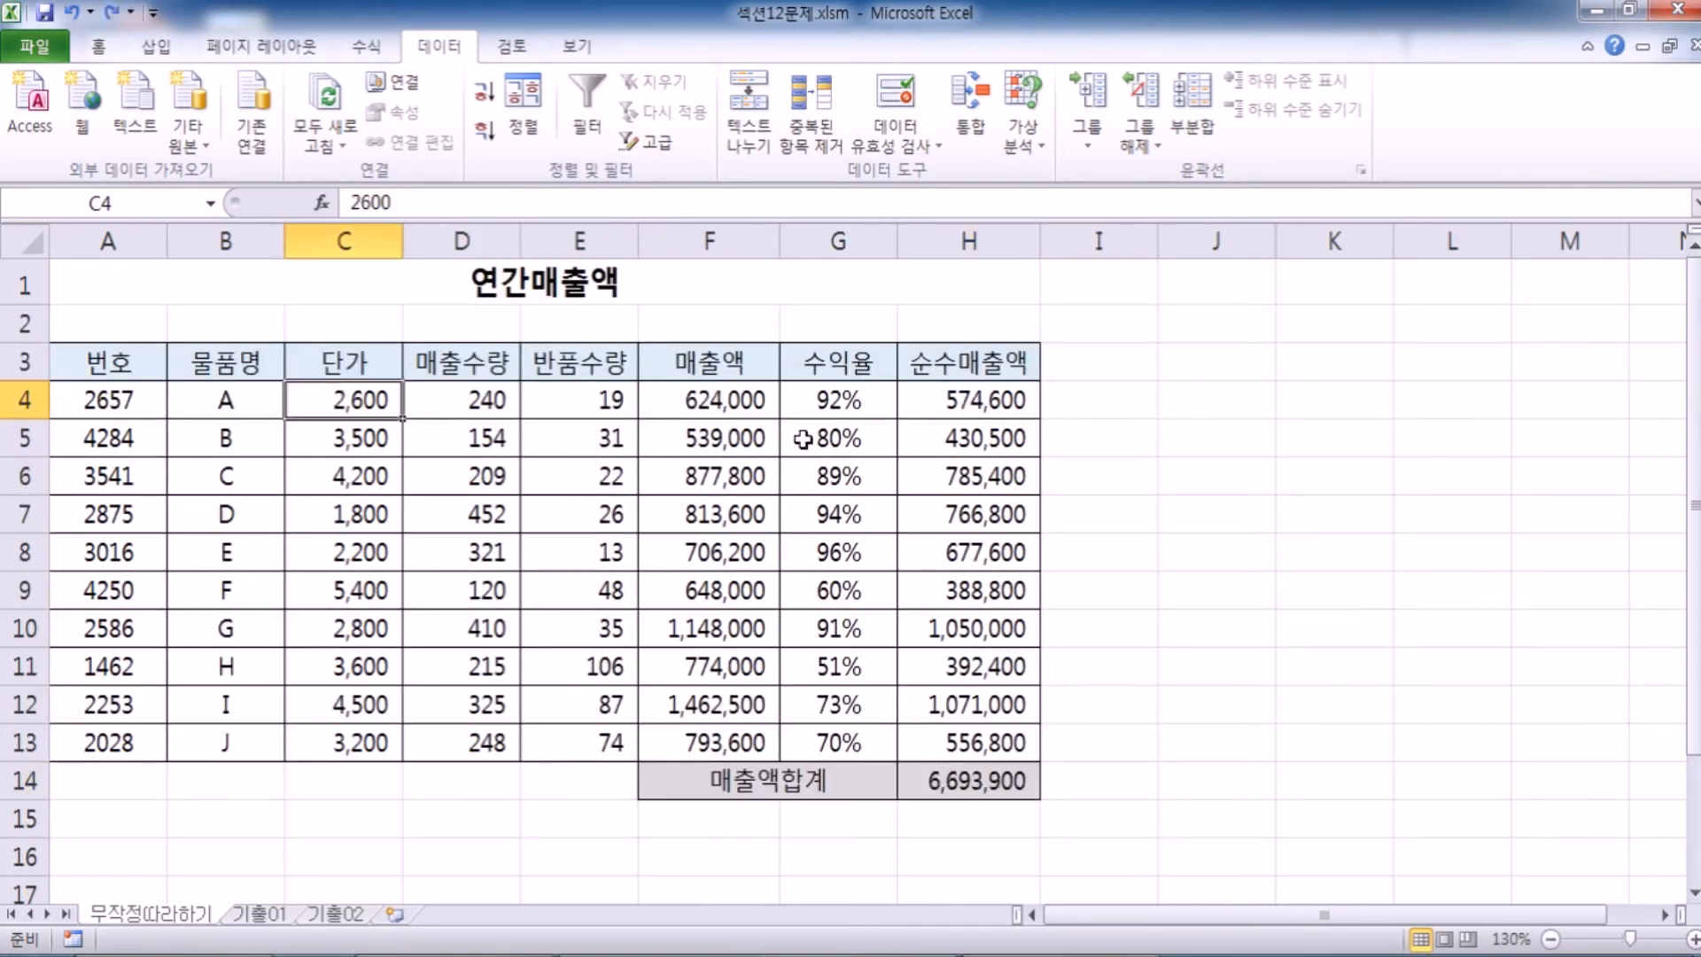
Step: Try a unit price of 1000 for product A in C4, check the total in H14, and undo the change
{"action": "type", "text": "1000"}
{"action": "key", "text": "Return"}
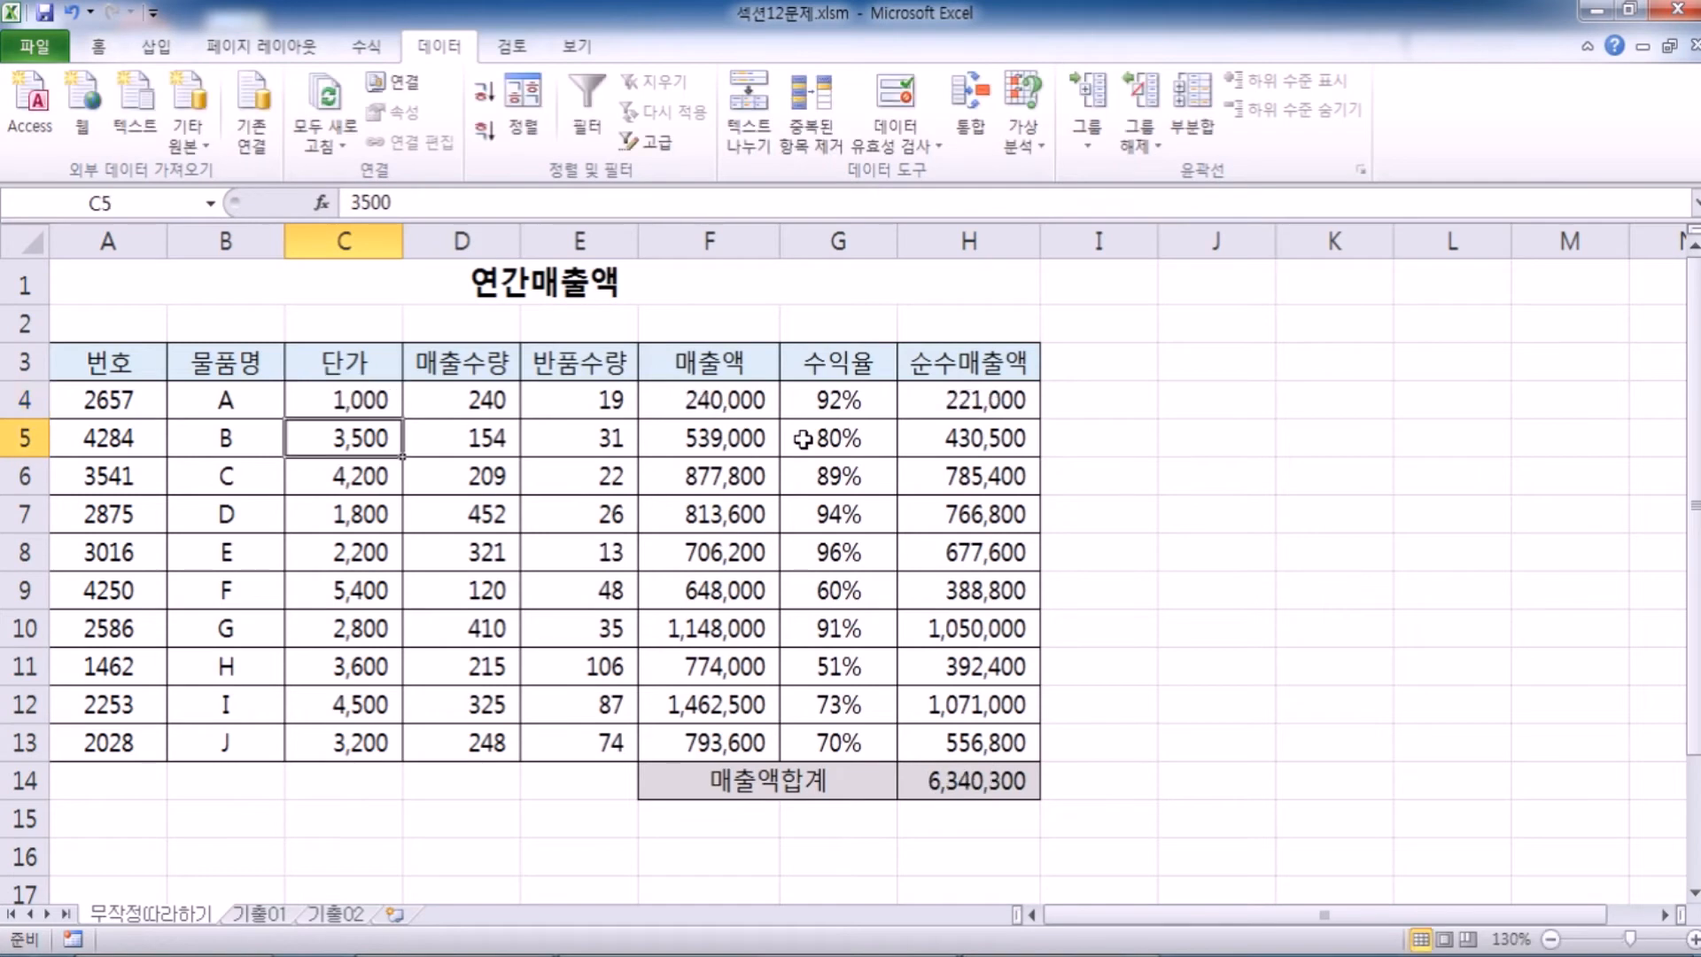
{"action": "left_click", "coordinate": [941, 776]}
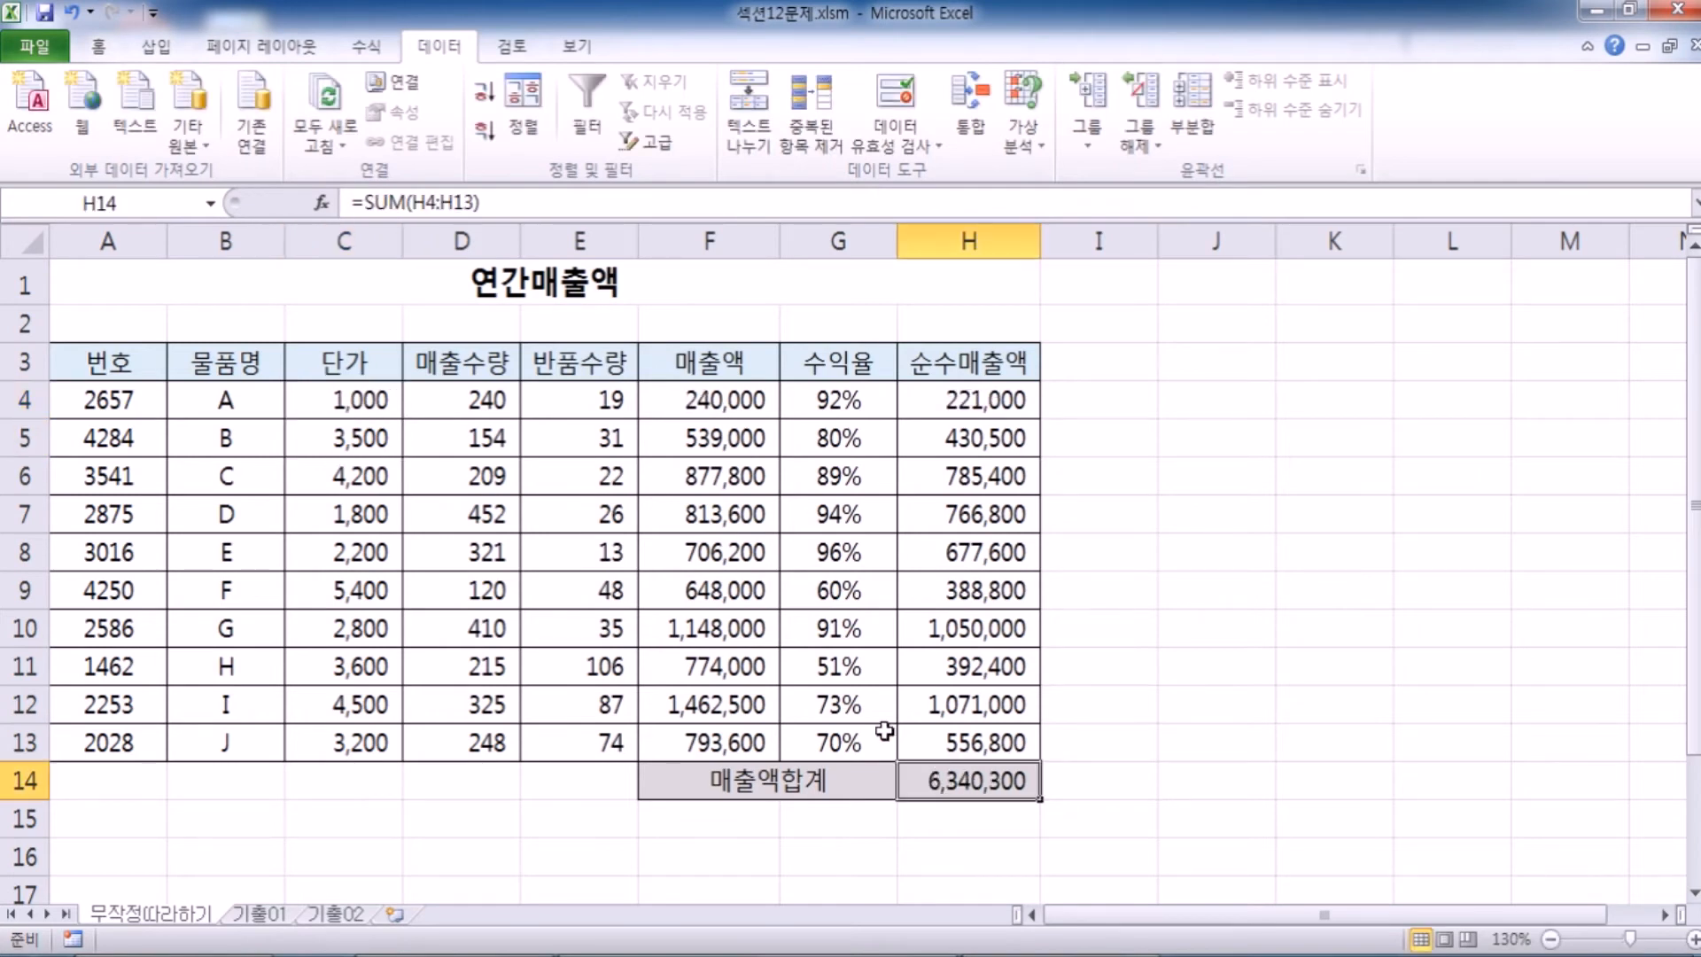
{"action": "scroll", "coordinate": [933, 763], "scroll_direction": "down", "scroll_amount": 1}
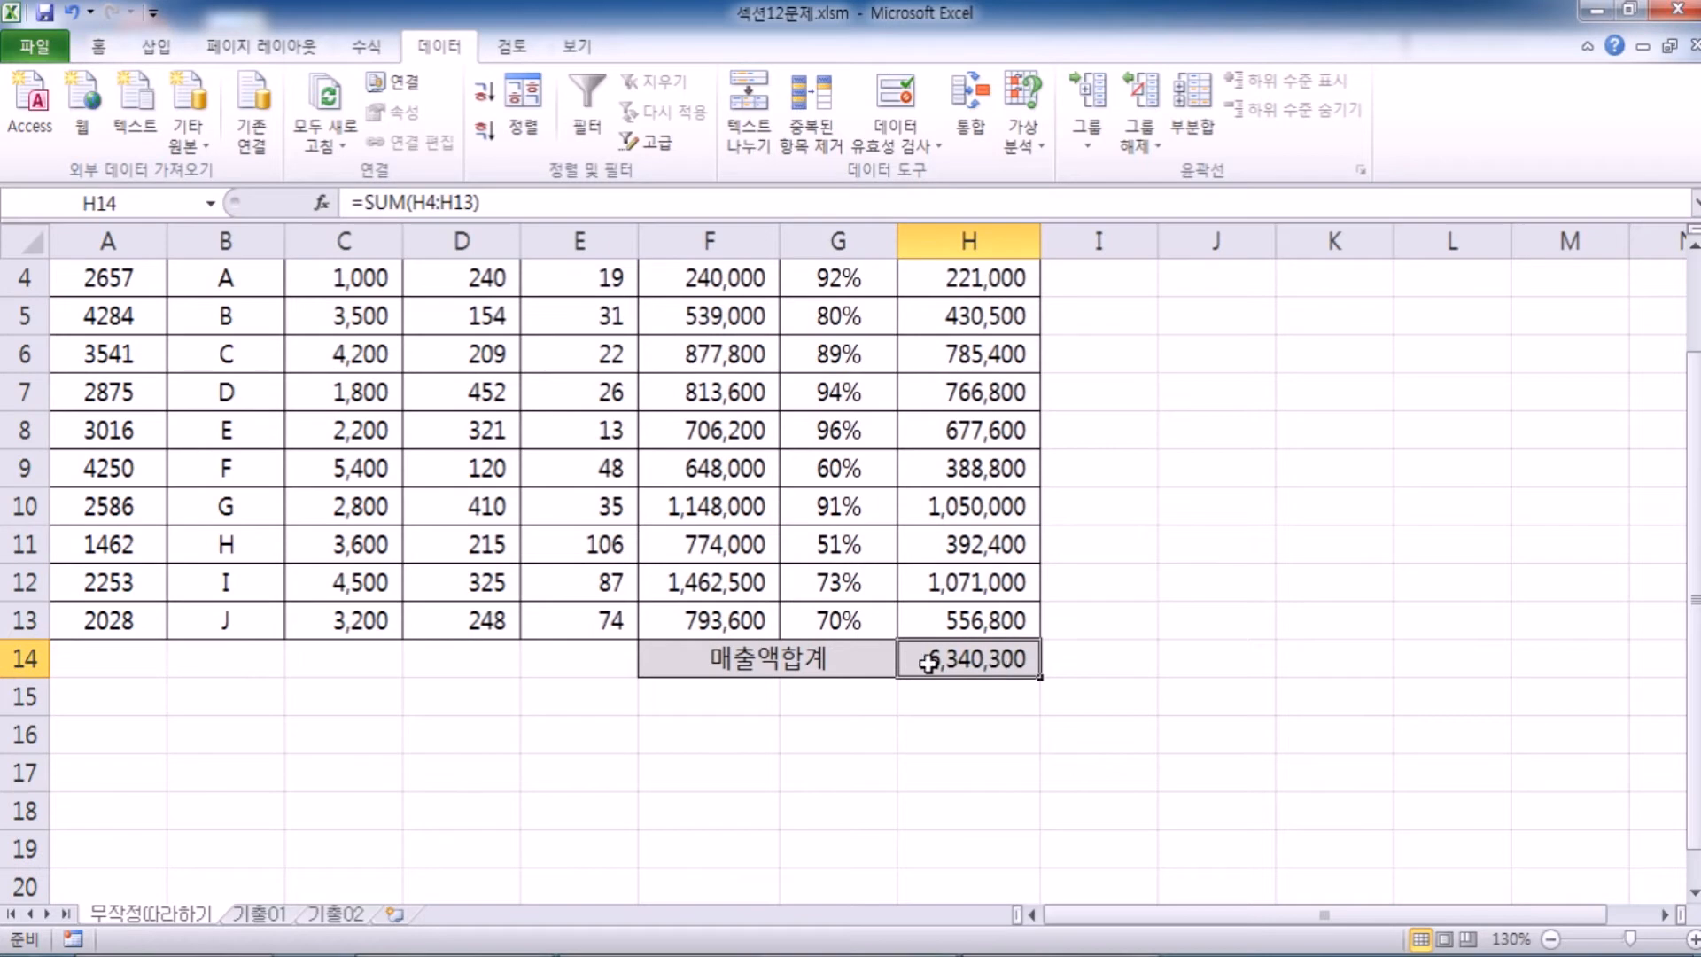
{"action": "scroll", "coordinate": [987, 662], "scroll_direction": "up", "scroll_amount": 1}
{"action": "key", "text": "ctrl+z"}
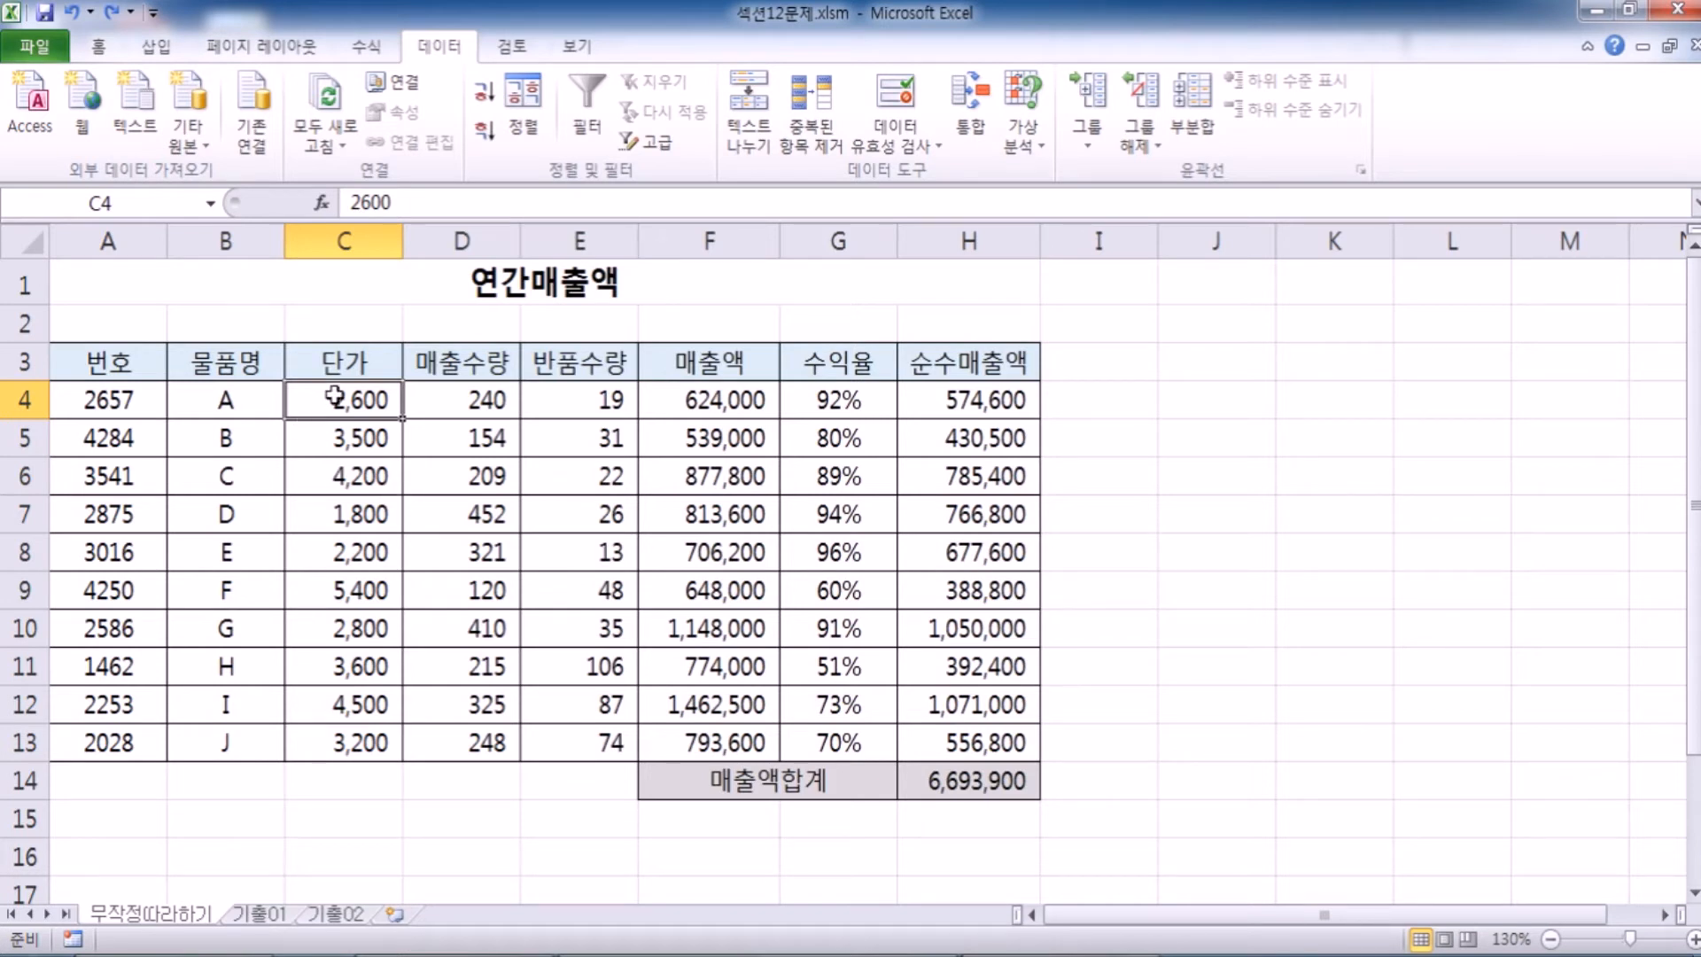
{"action": "left_click_drag", "start_coordinate": [346, 389], "coordinate": [307, 744]}
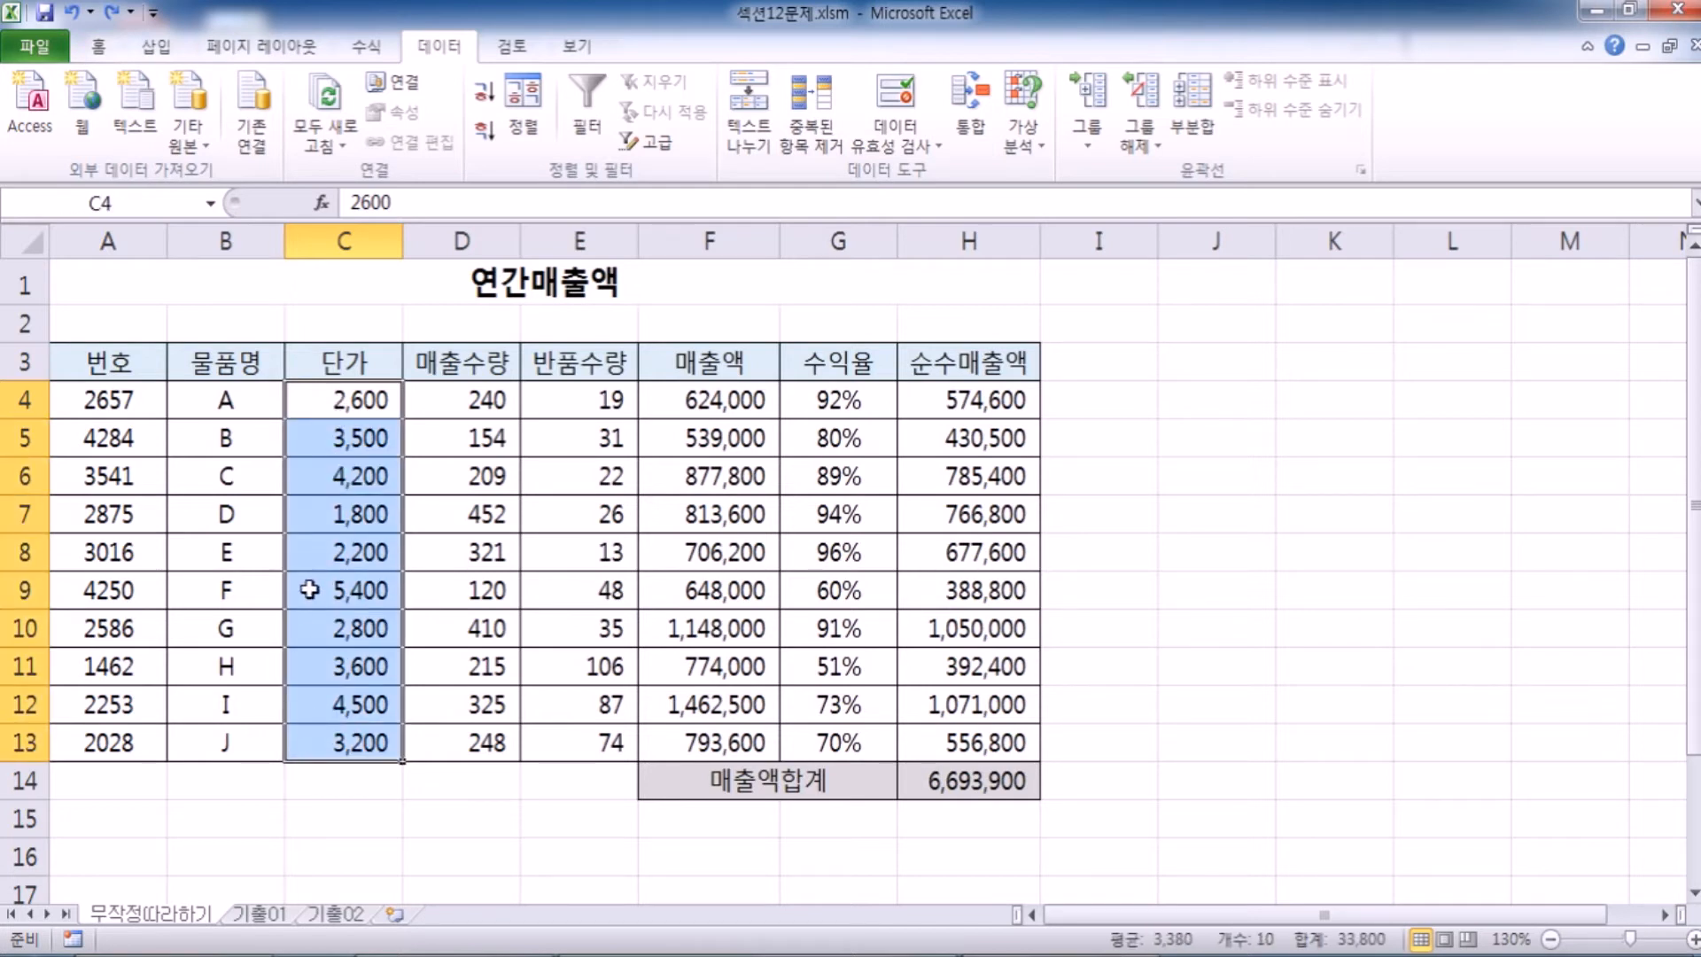
{"action": "left_click", "coordinate": [335, 394]}
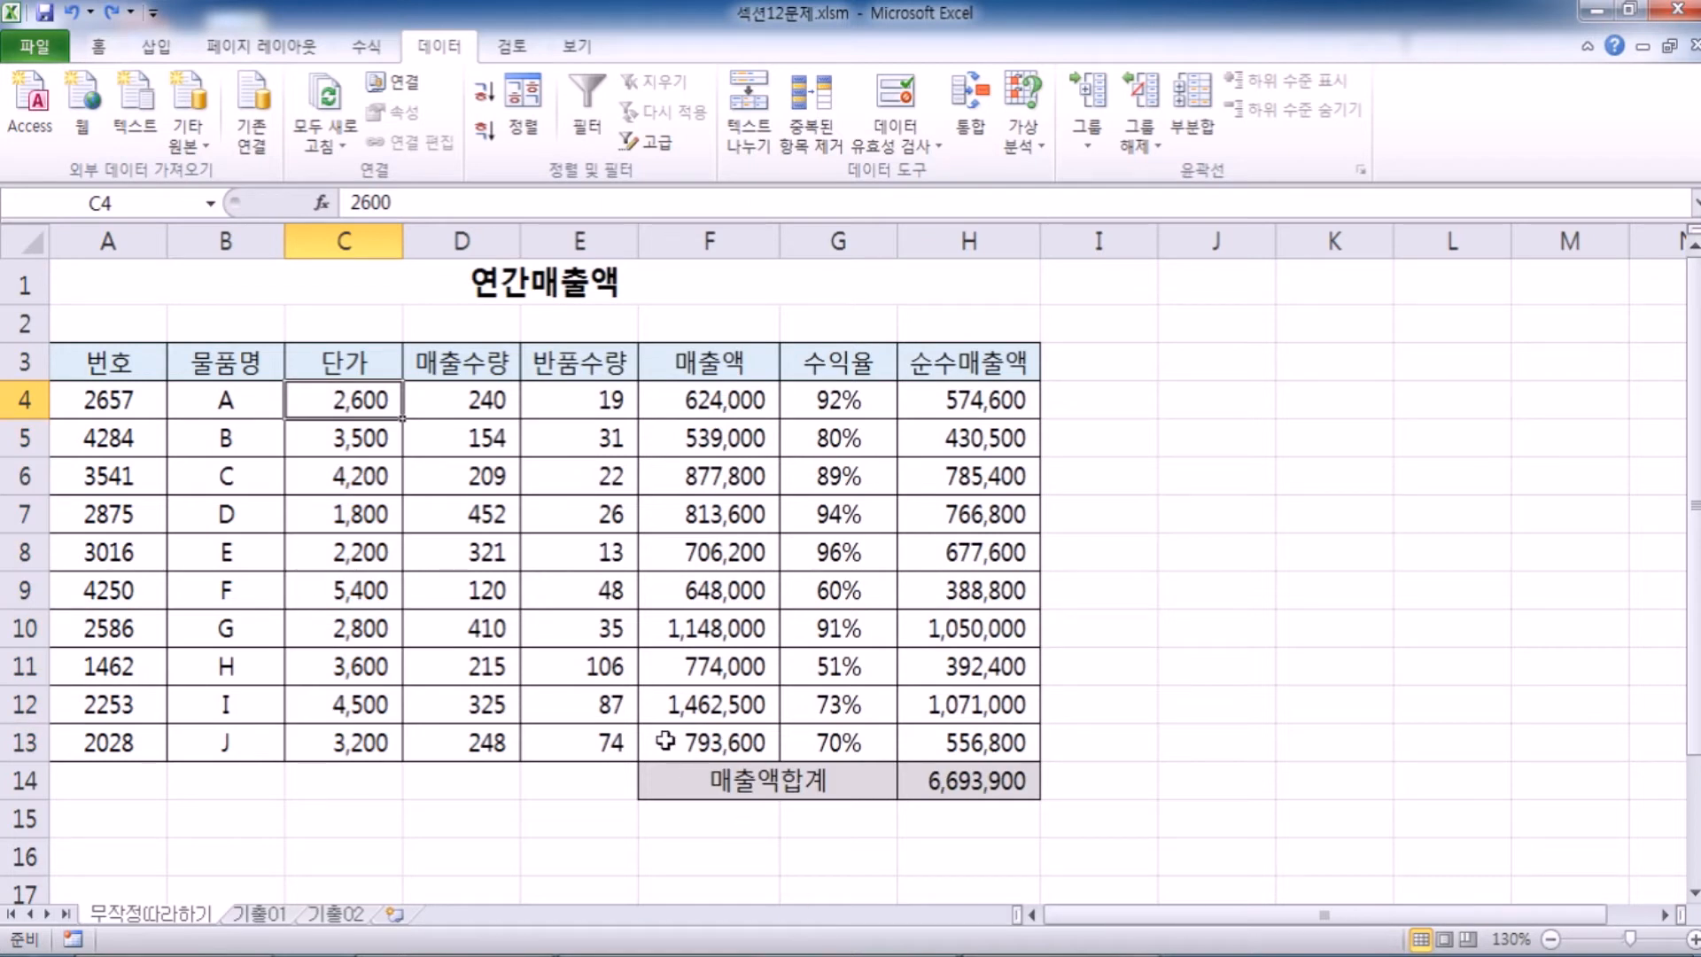
{"action": "scroll", "coordinate": [801, 742], "scroll_direction": "down", "scroll_amount": 2}
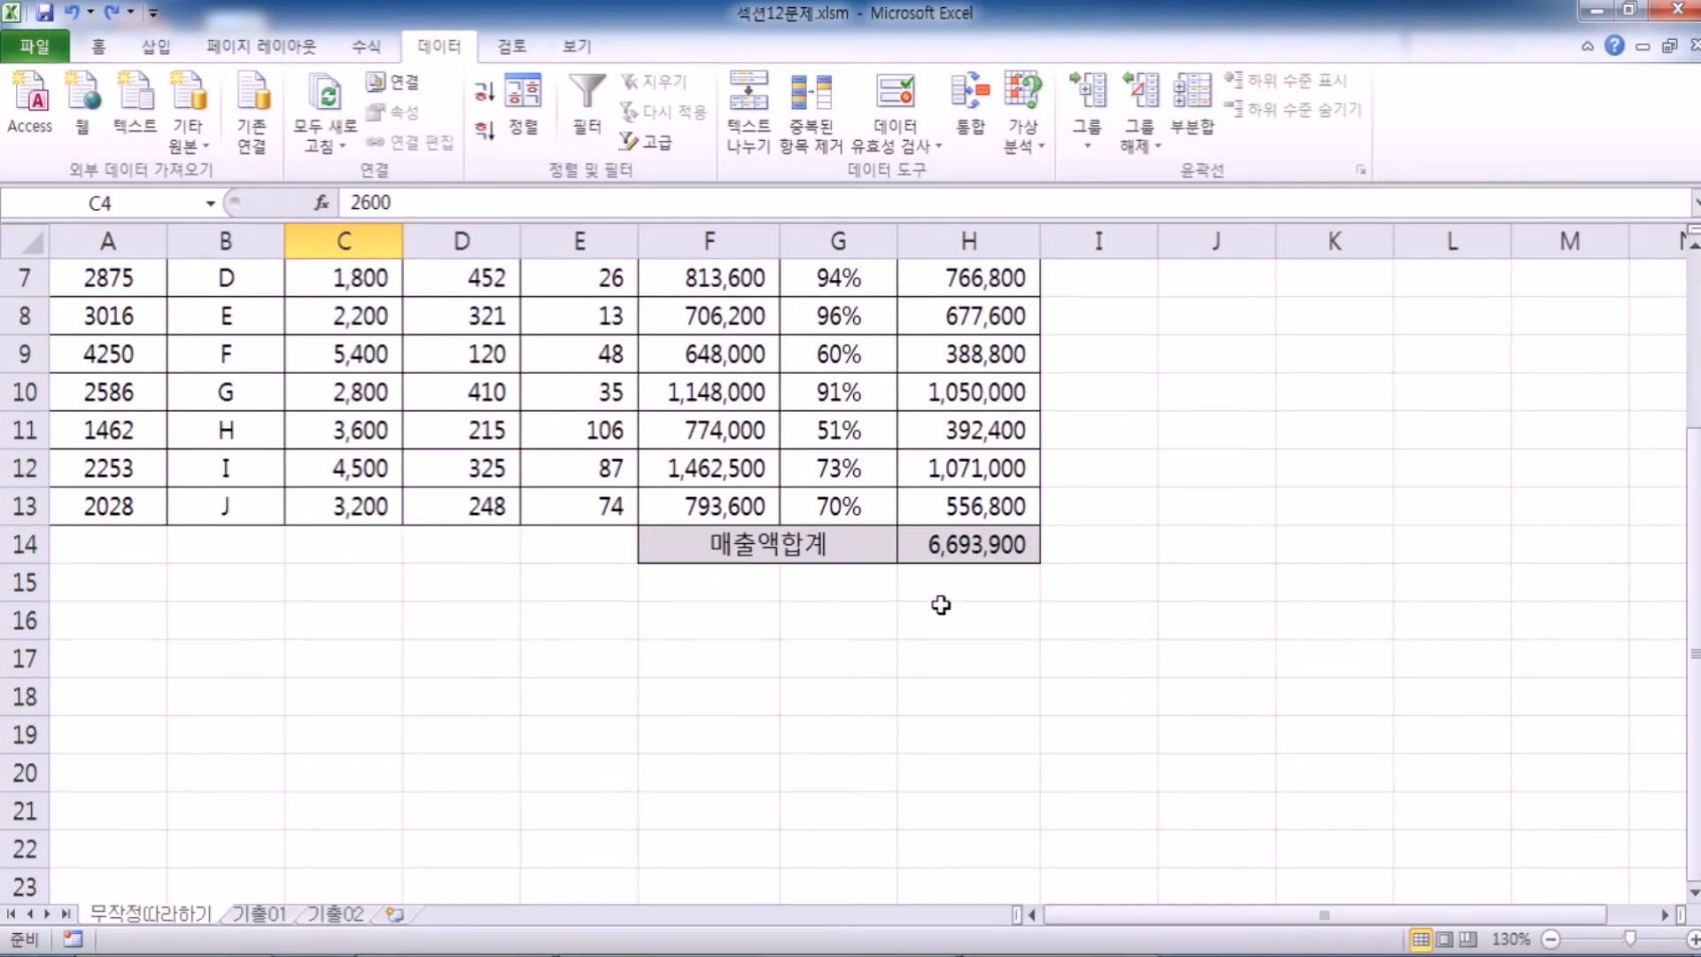
{"action": "scroll", "coordinate": [936, 607], "scroll_direction": "up", "scroll_amount": 1}
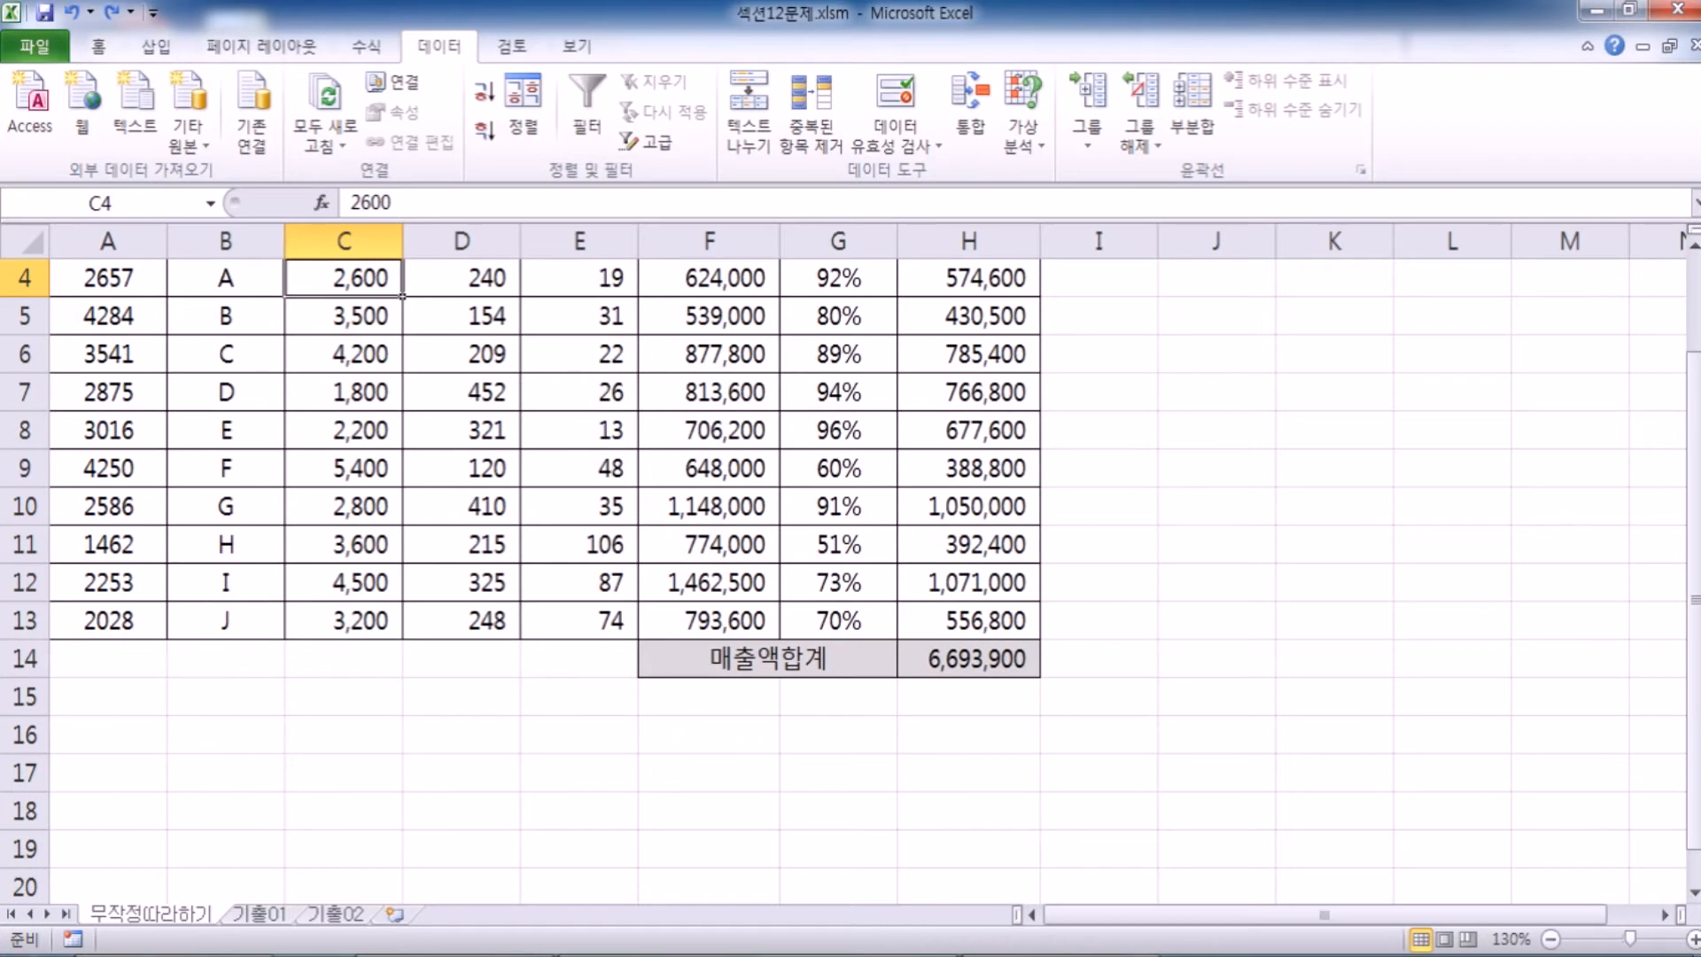
Step: Open an empty Notepad document and return to the beginning of the sales table in Excel
{"action": "key", "text": "super"}
{"action": "left_click", "coordinate": [152, 438]}
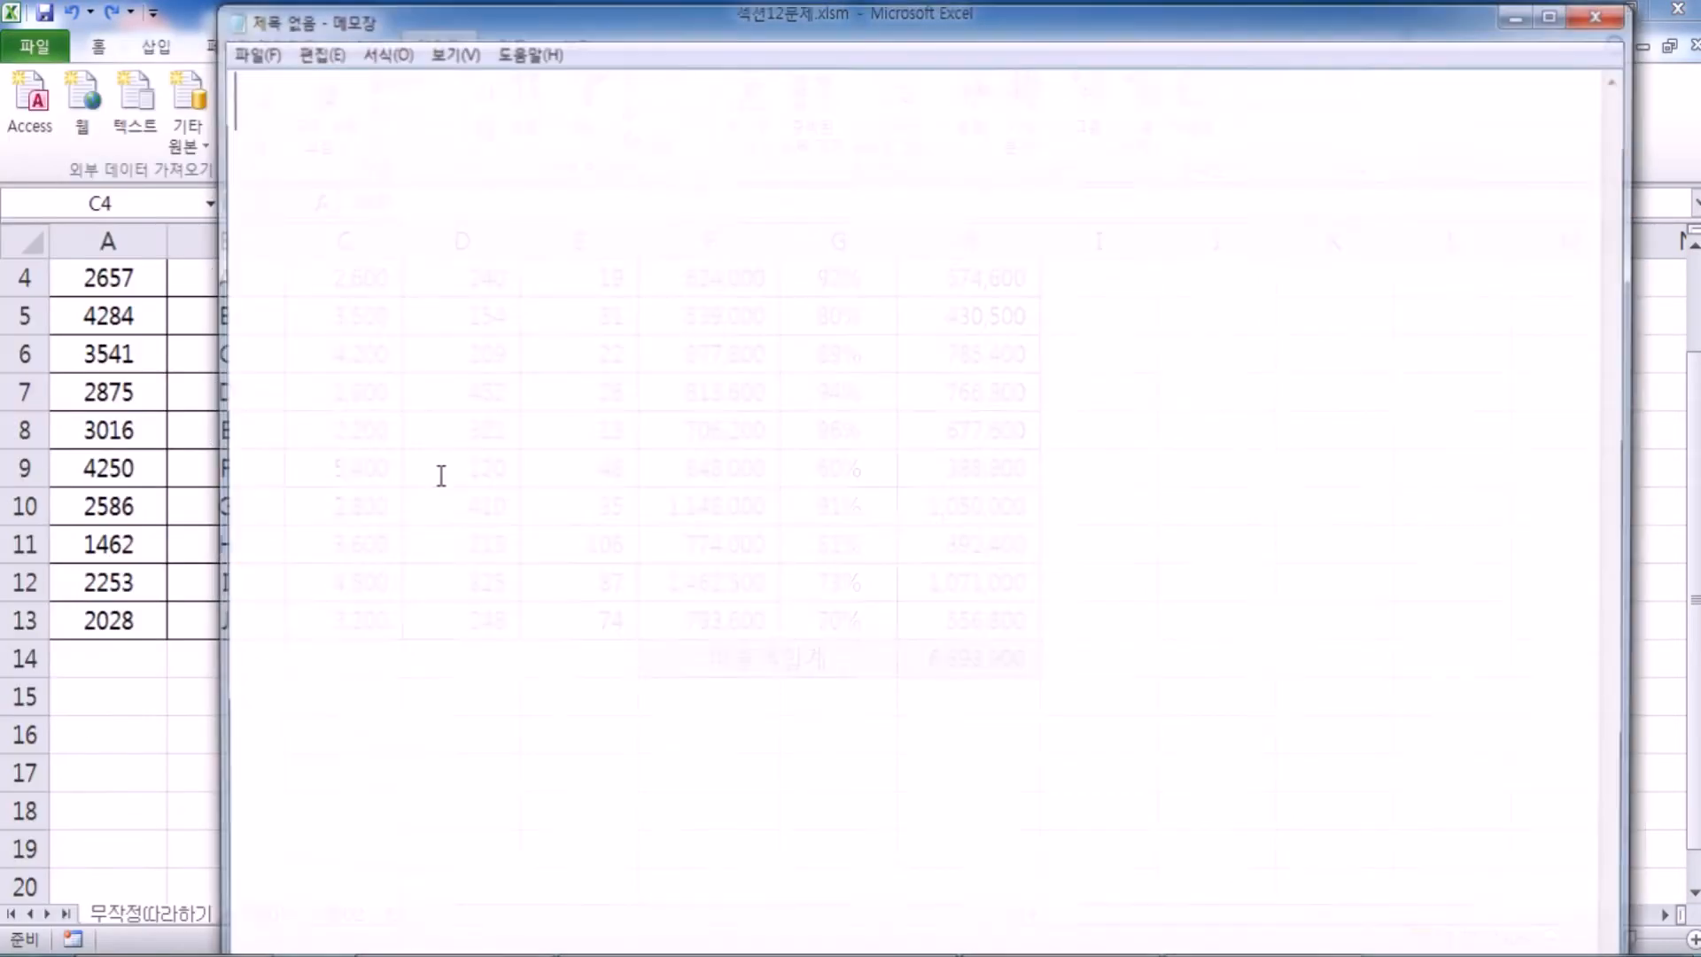
{"action": "key", "text": "alt+F4"}
{"action": "scroll", "coordinate": [753, 355], "scroll_direction": "up", "scroll_amount": 1}
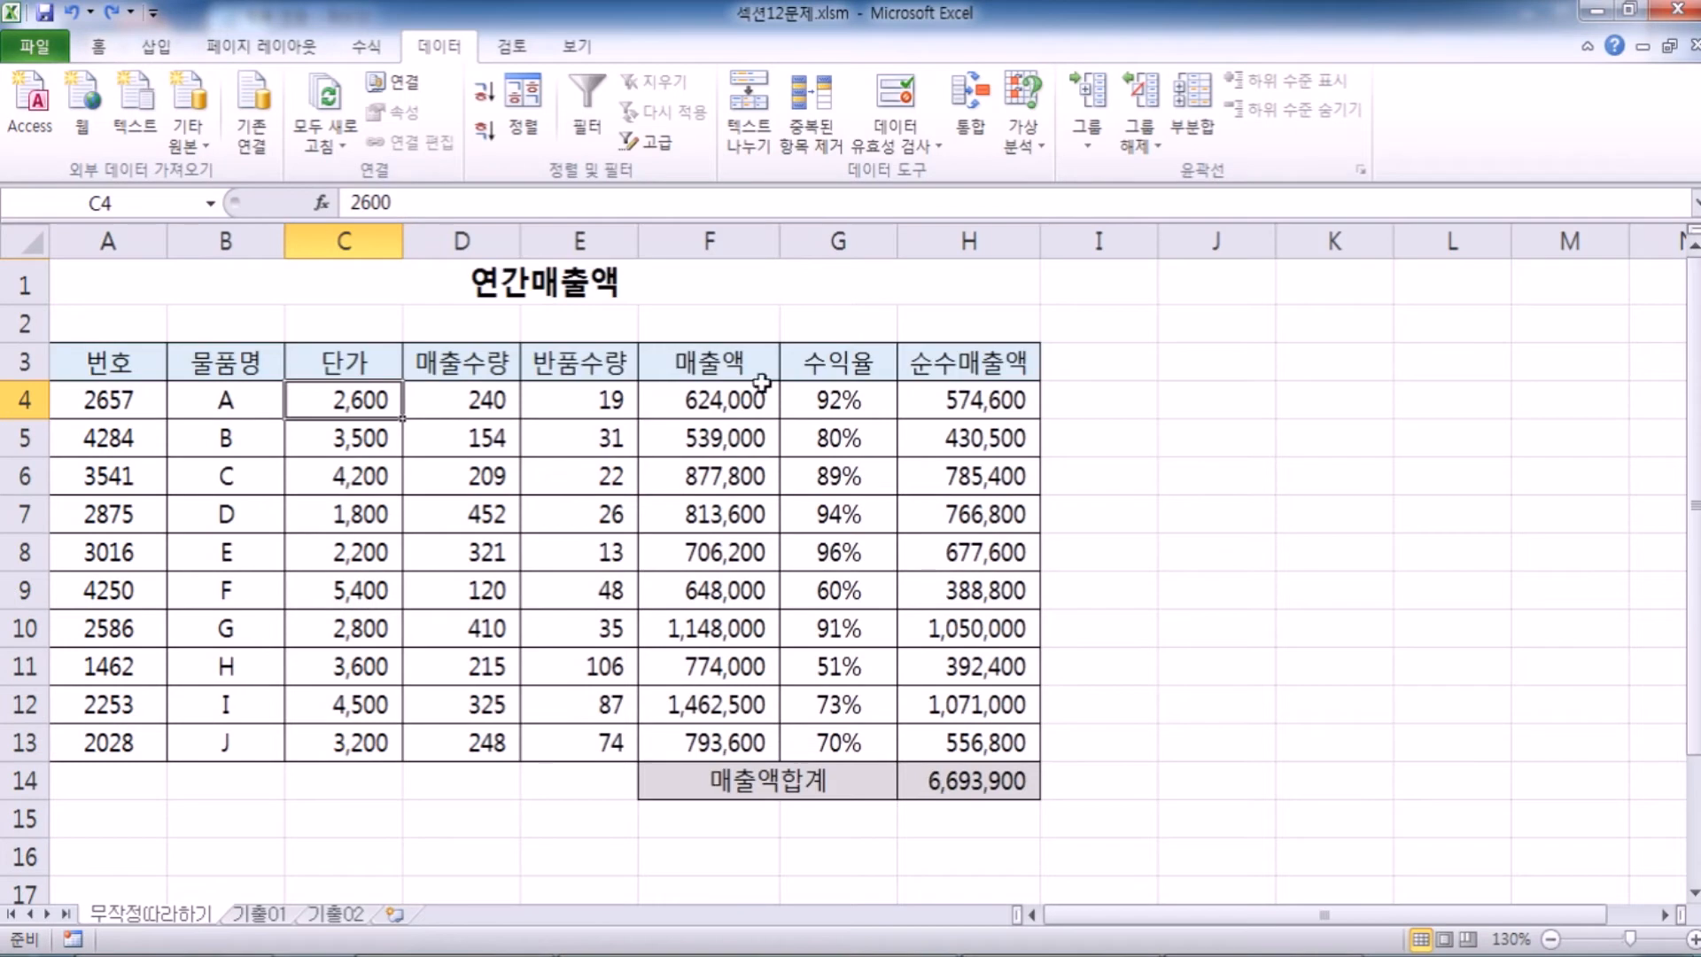
Step: Switch to Notepad and write the first line "A상품의 현재 단가는 2600원"
{"action": "key", "text": "alt+Tab"}
{"action": "type", "text": "a"}
{"action": "key", "text": "BackSpace"}
{"action": "type", "text": "A"}
{"action": "key", "text": "Hangul"}
{"action": "type", "text": "ㅅㅏㅇㅍㅜㅁ"}
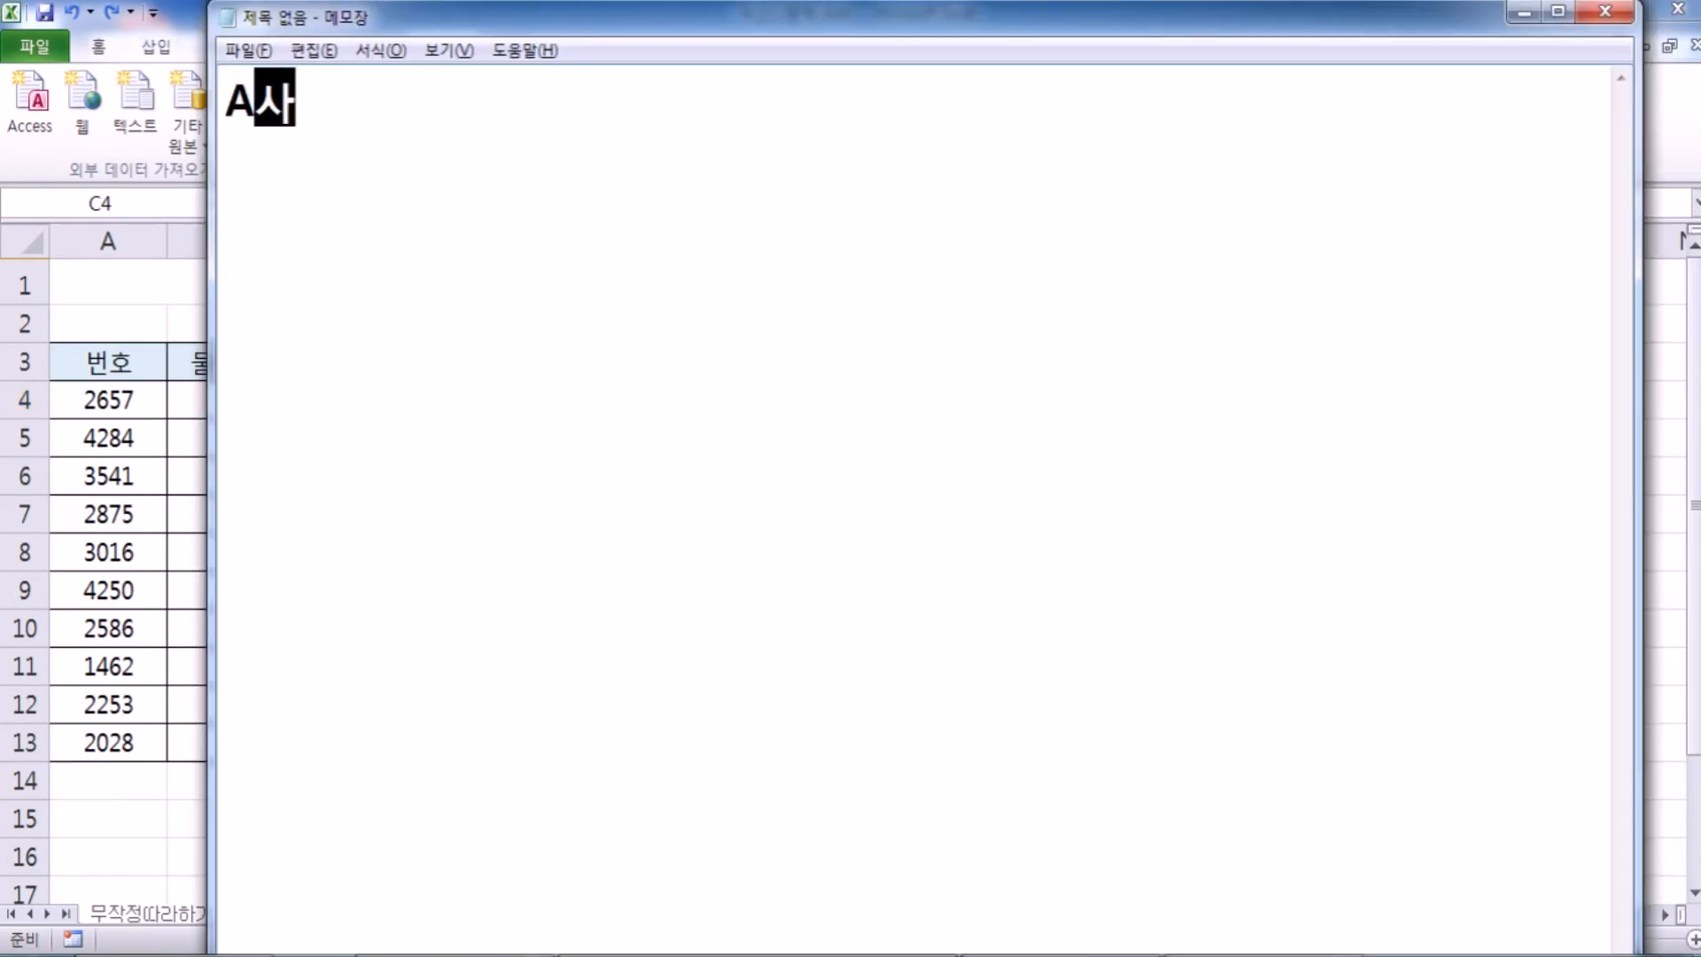
{"action": "type", "text": "의 현재"}
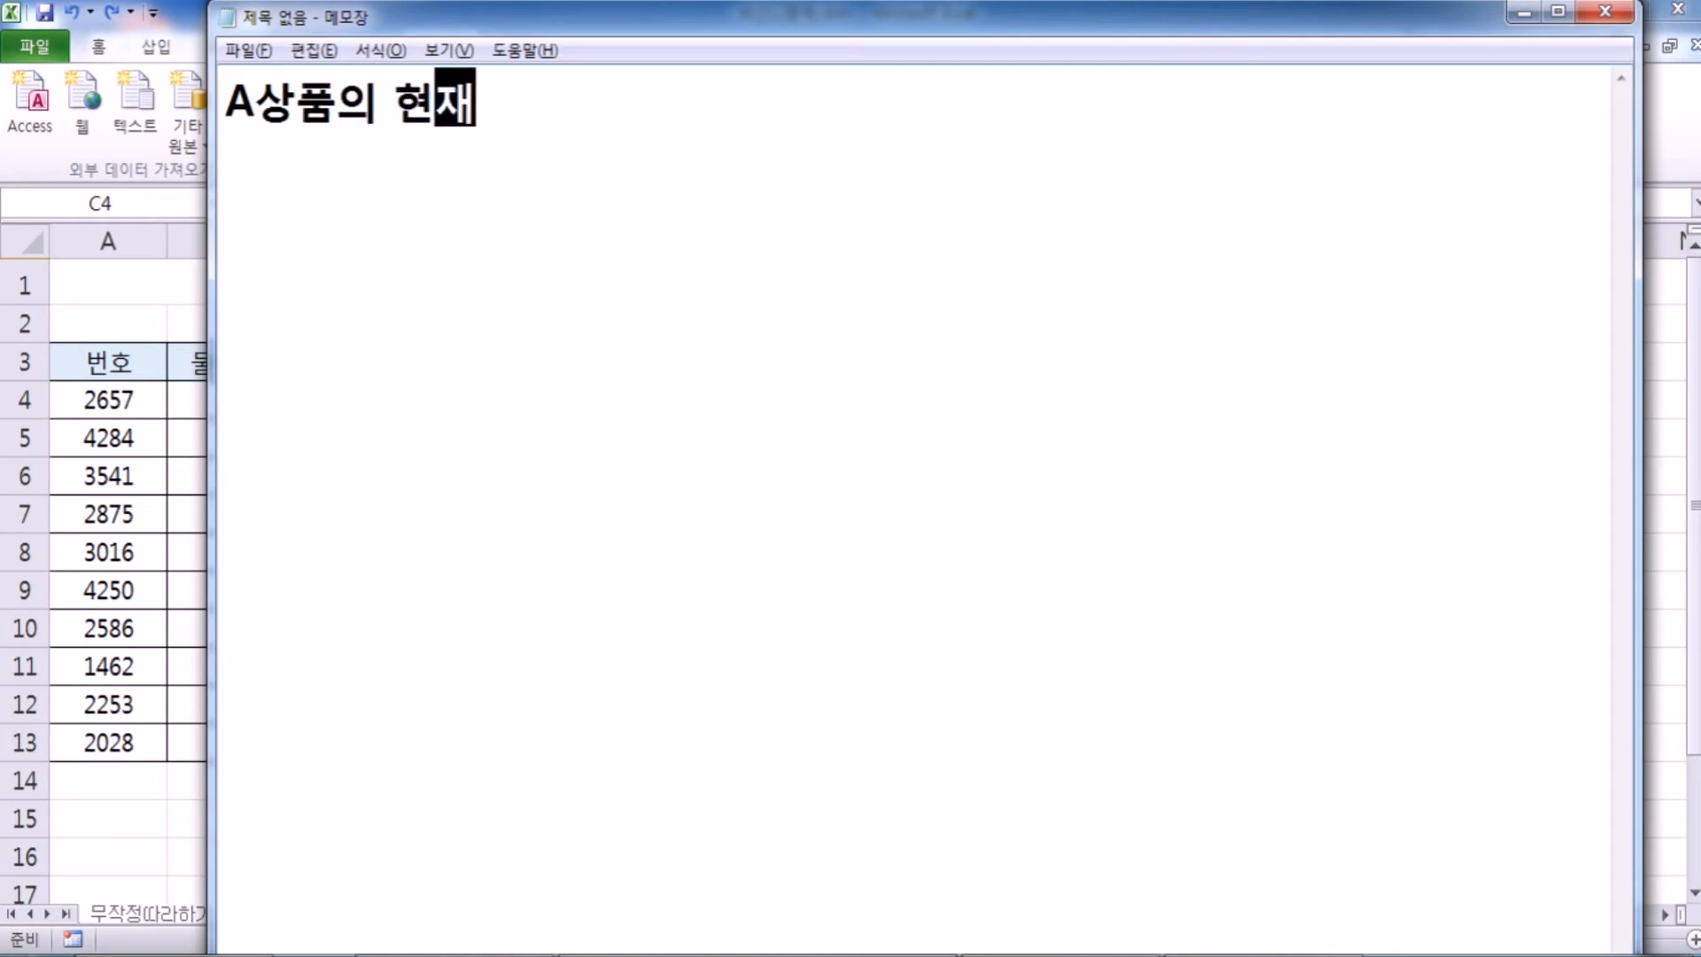
{"action": "type", "text": " 단ㄱㅏ는 "}
{"action": "type", "text": "2600워"}
{"action": "type", "text": "ㄴ"}
{"action": "key", "text": "Return"}
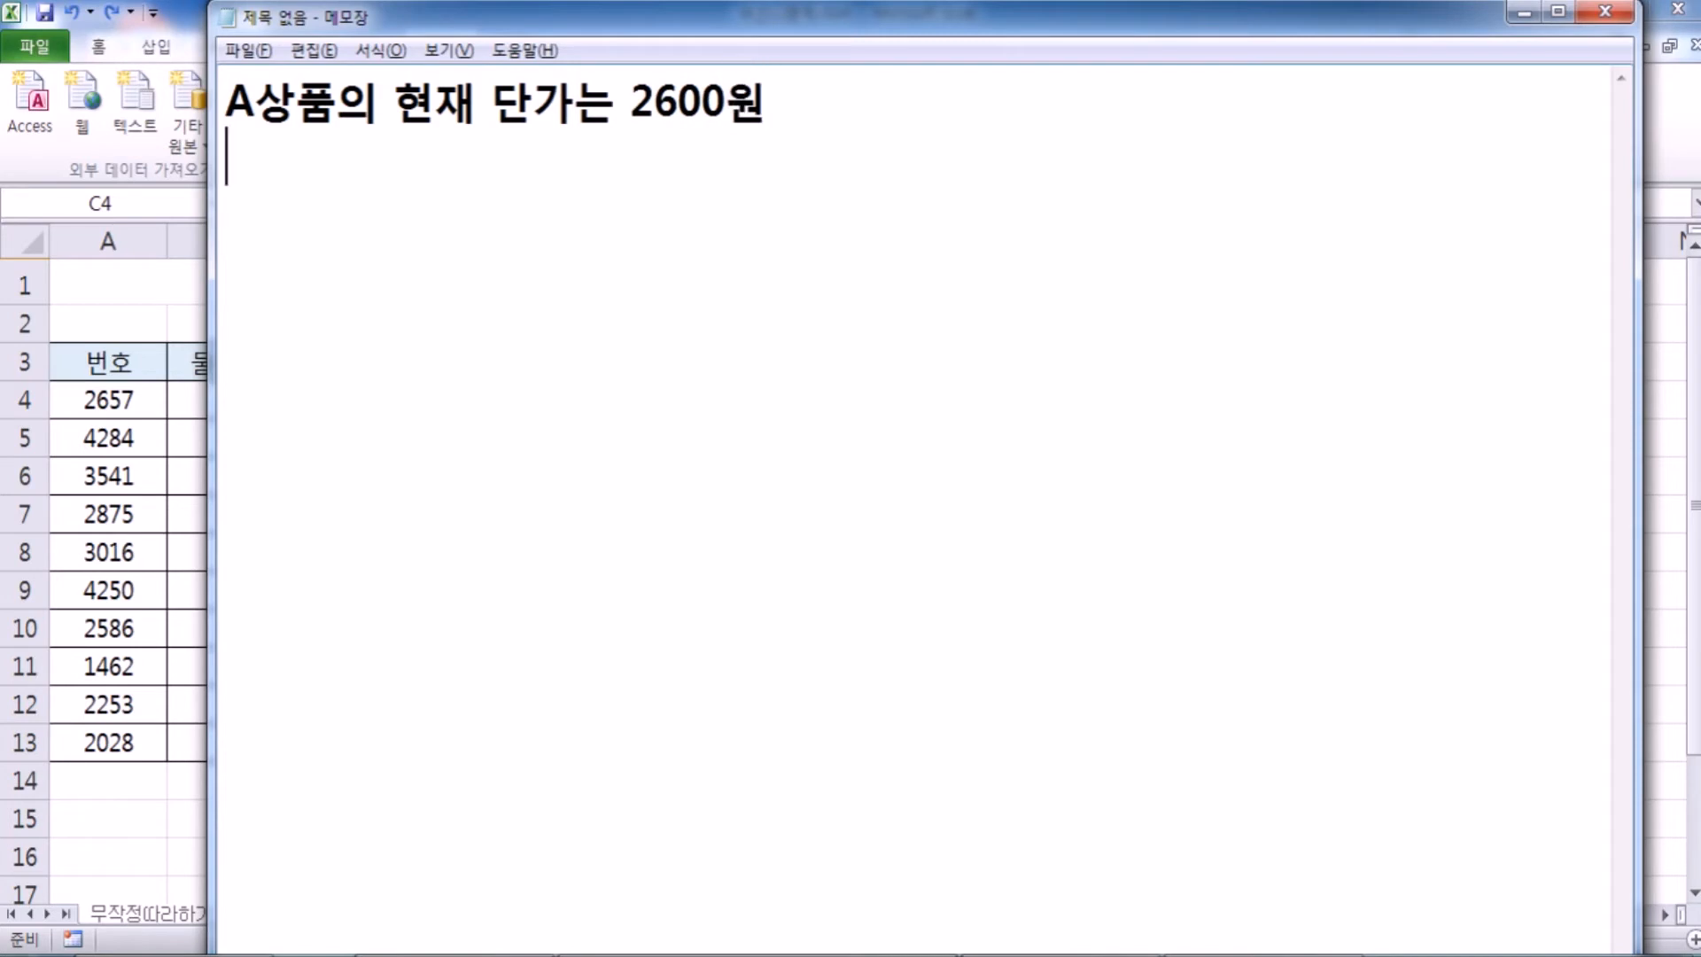
Step: Begin the second line of the note with "단가를 500원 인상, 인하할 경우,"
{"action": "type", "text": "단가를 50"}
{"action": "type", "text": "0 ㅇ"}
{"action": "key", "text": "BackSpace"}
{"action": "key", "text": "BackSpace"}
{"action": "type", "text": "원 인상"}
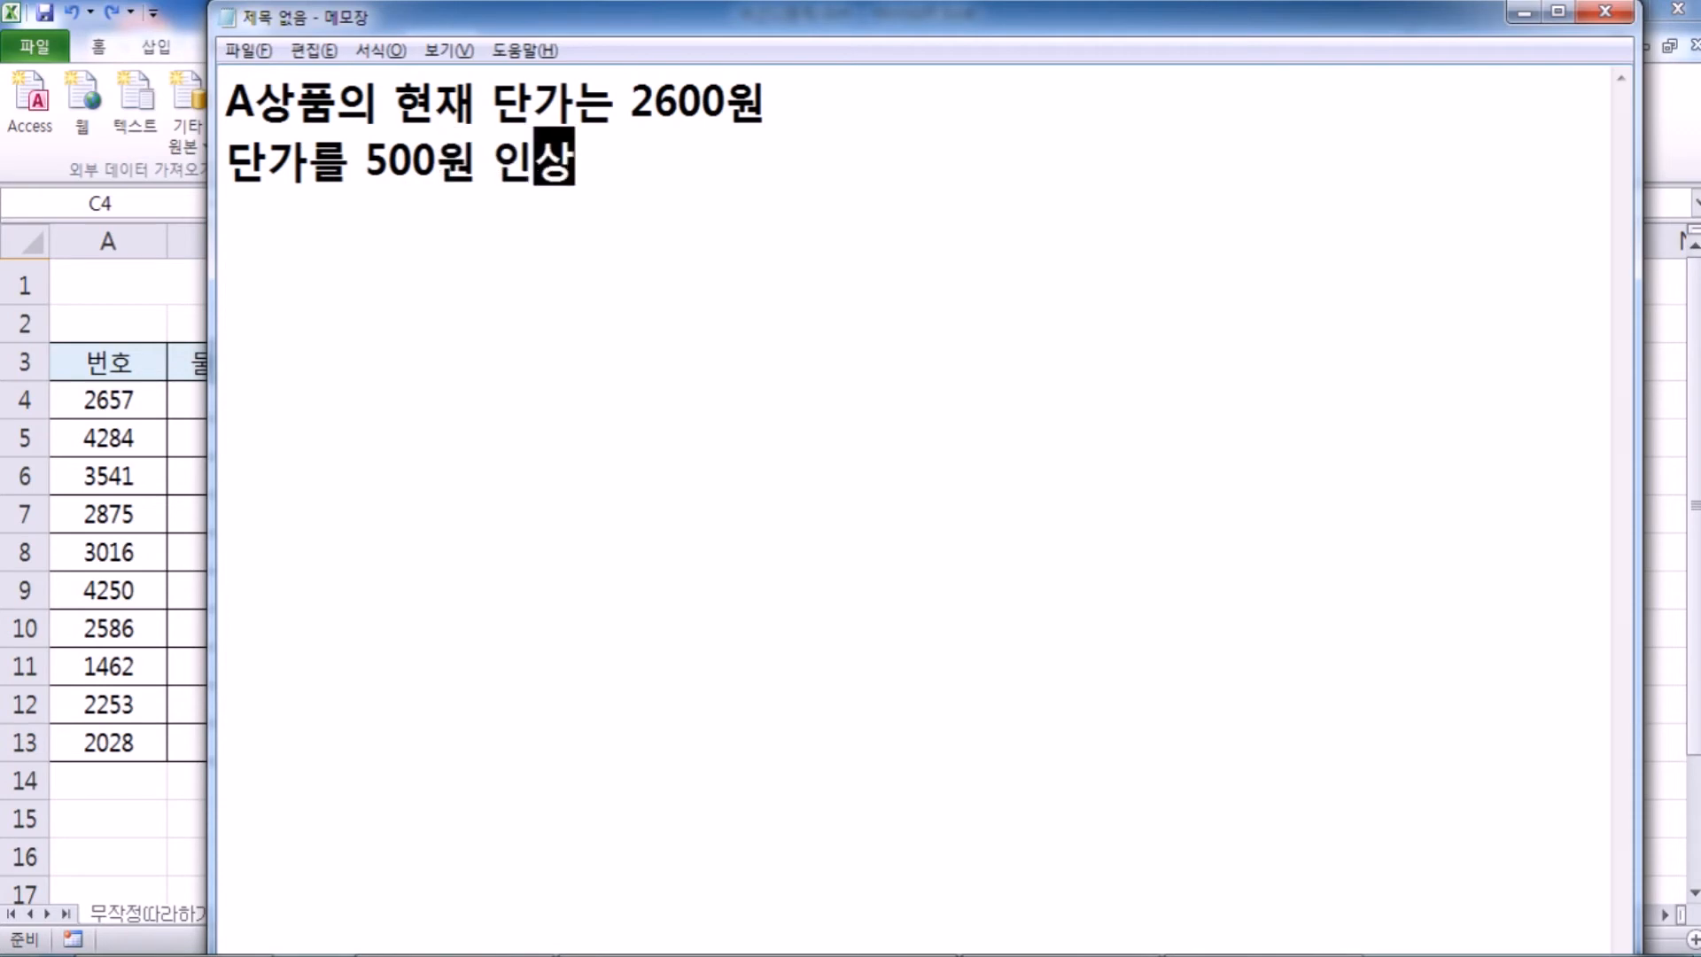
{"action": "type", "text": ", 인하할 경우,"}
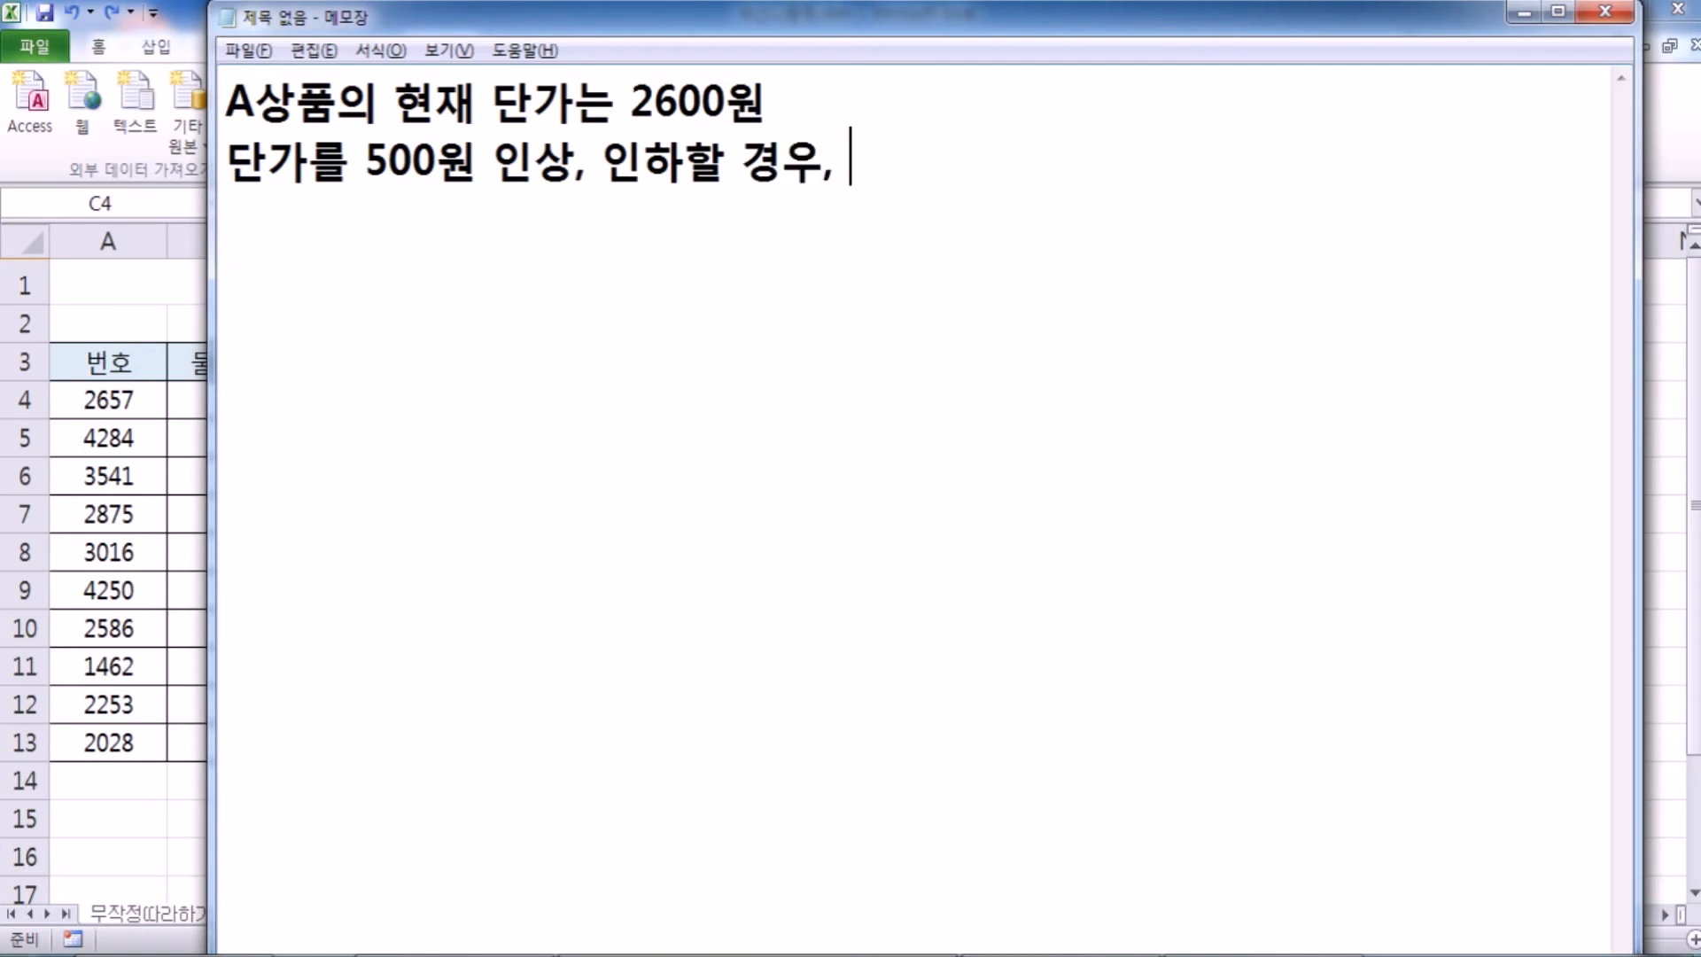
Step: Complete the second line with "매출액합계는 어떻게 변할까요?" and leave a blank line below it
{"action": "key", "text": "alt+Tab"}
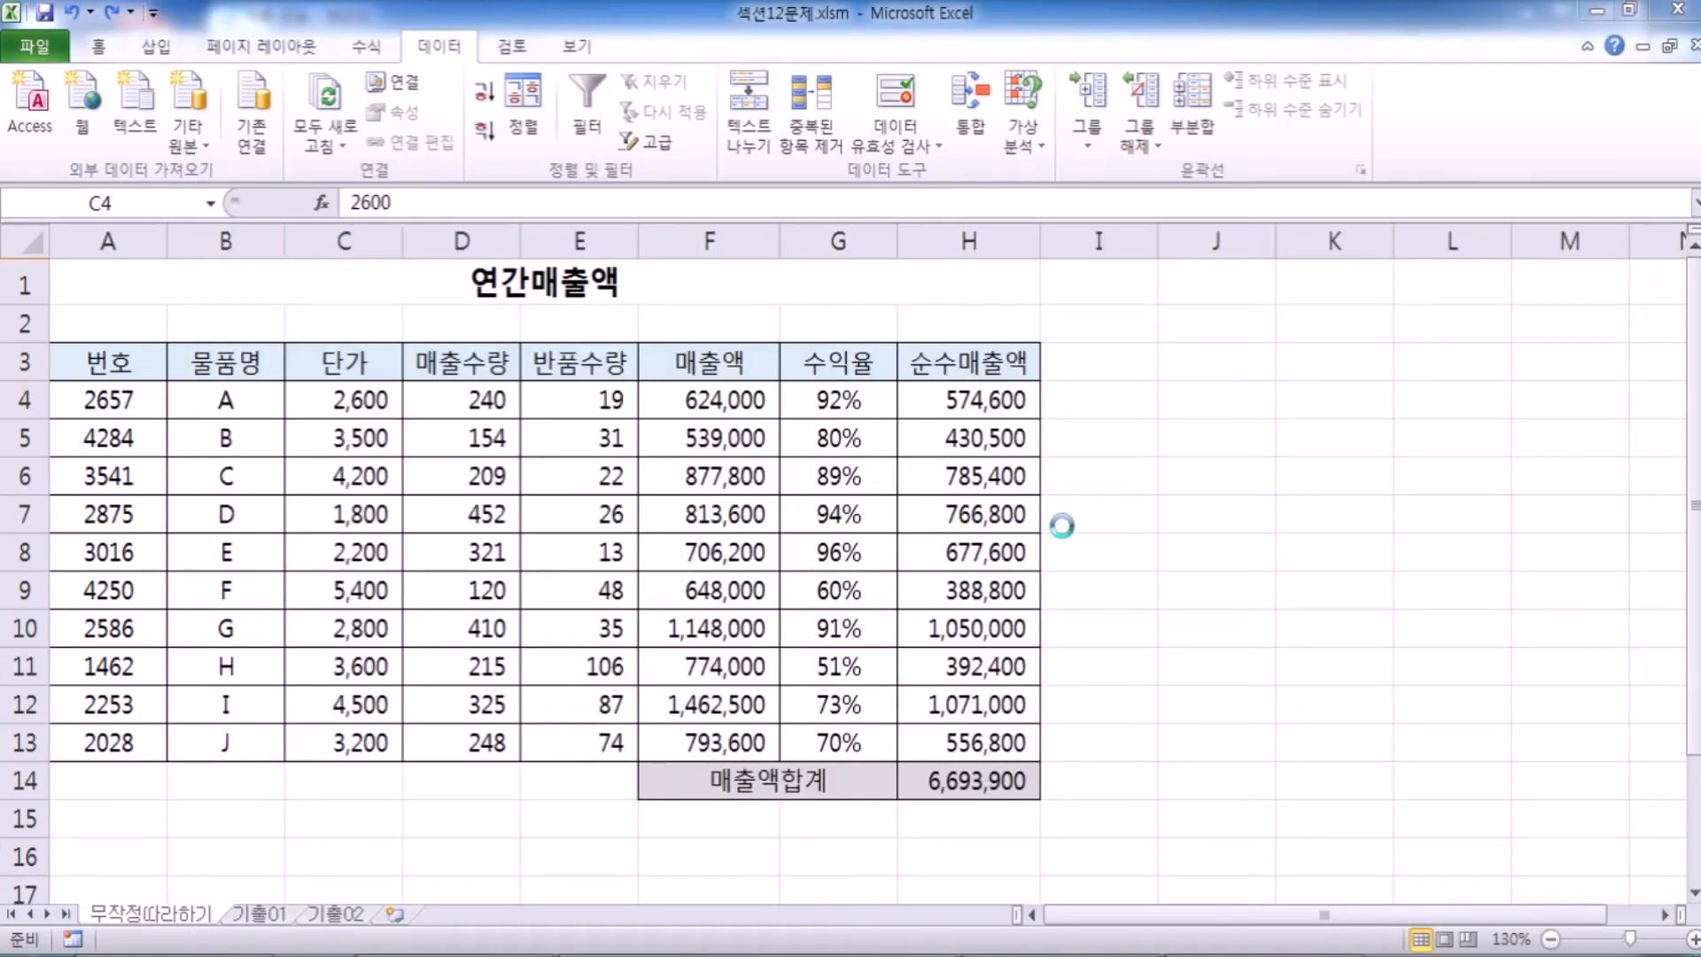
{"action": "key", "text": "alt+Tab"}
{"action": "type", "text": "매출액합계는 어떻게 변할"}
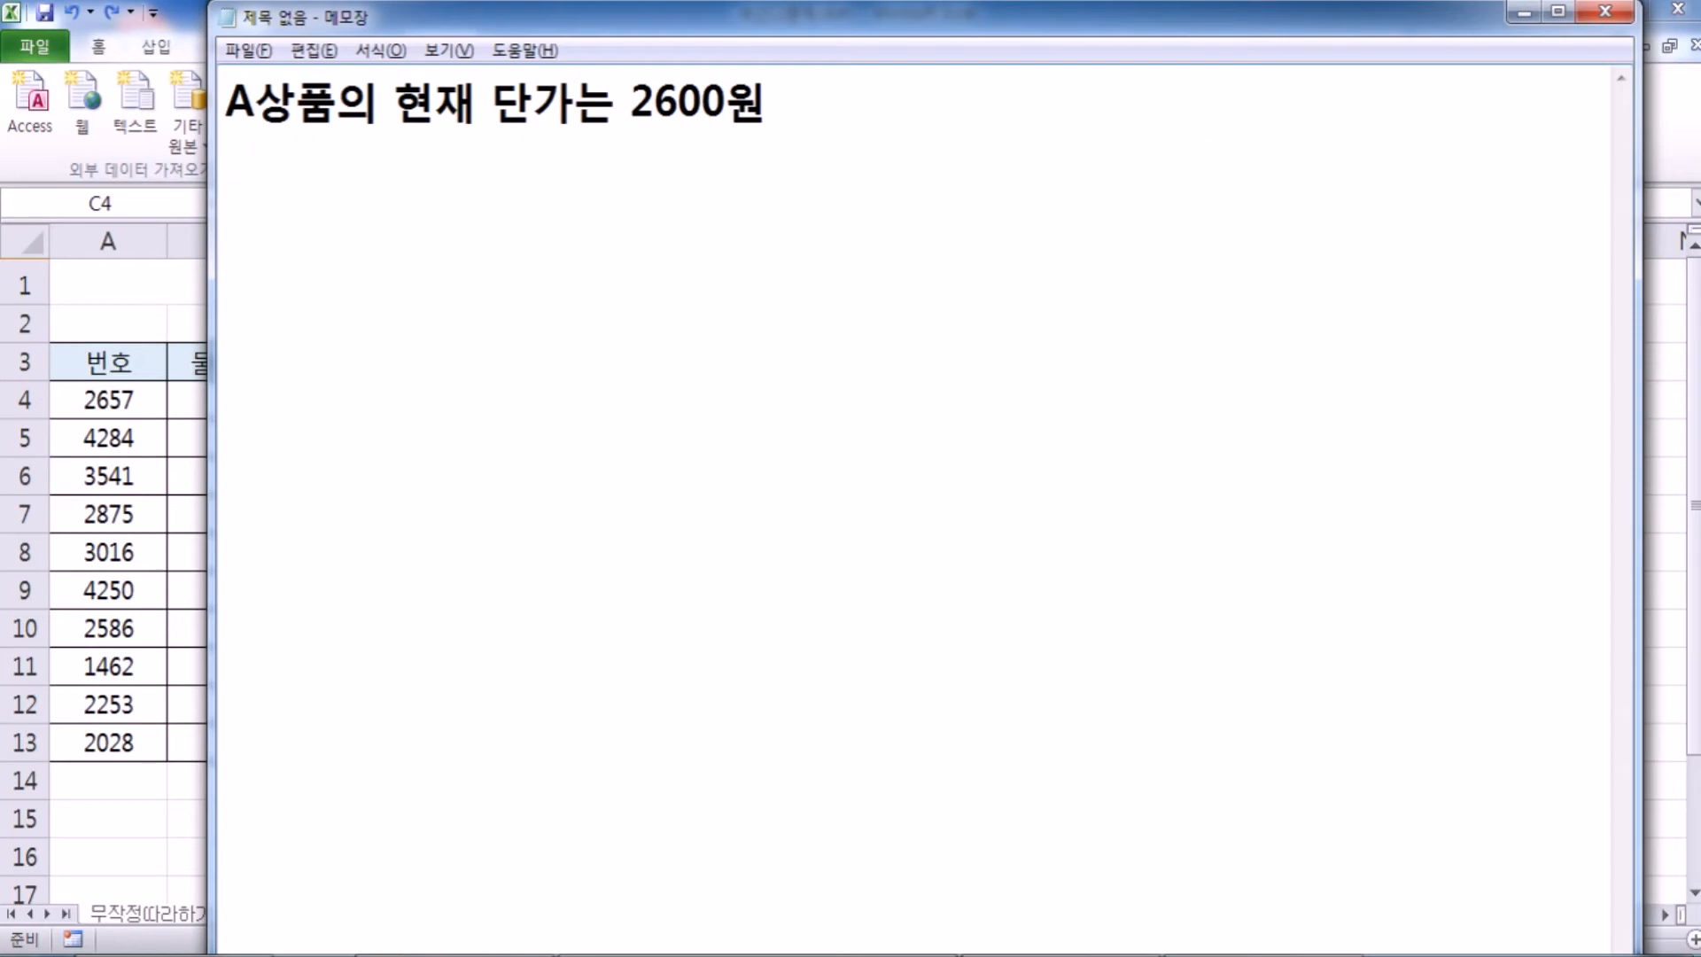
{"action": "type", "text": "까요?"}
{"action": "key", "text": "BackSpace"}
{"action": "key", "text": "BackSpace"}
{"action": "type", "text": "요?"}
{"action": "key", "text": "Return"}
{"action": "key", "text": "Return"}
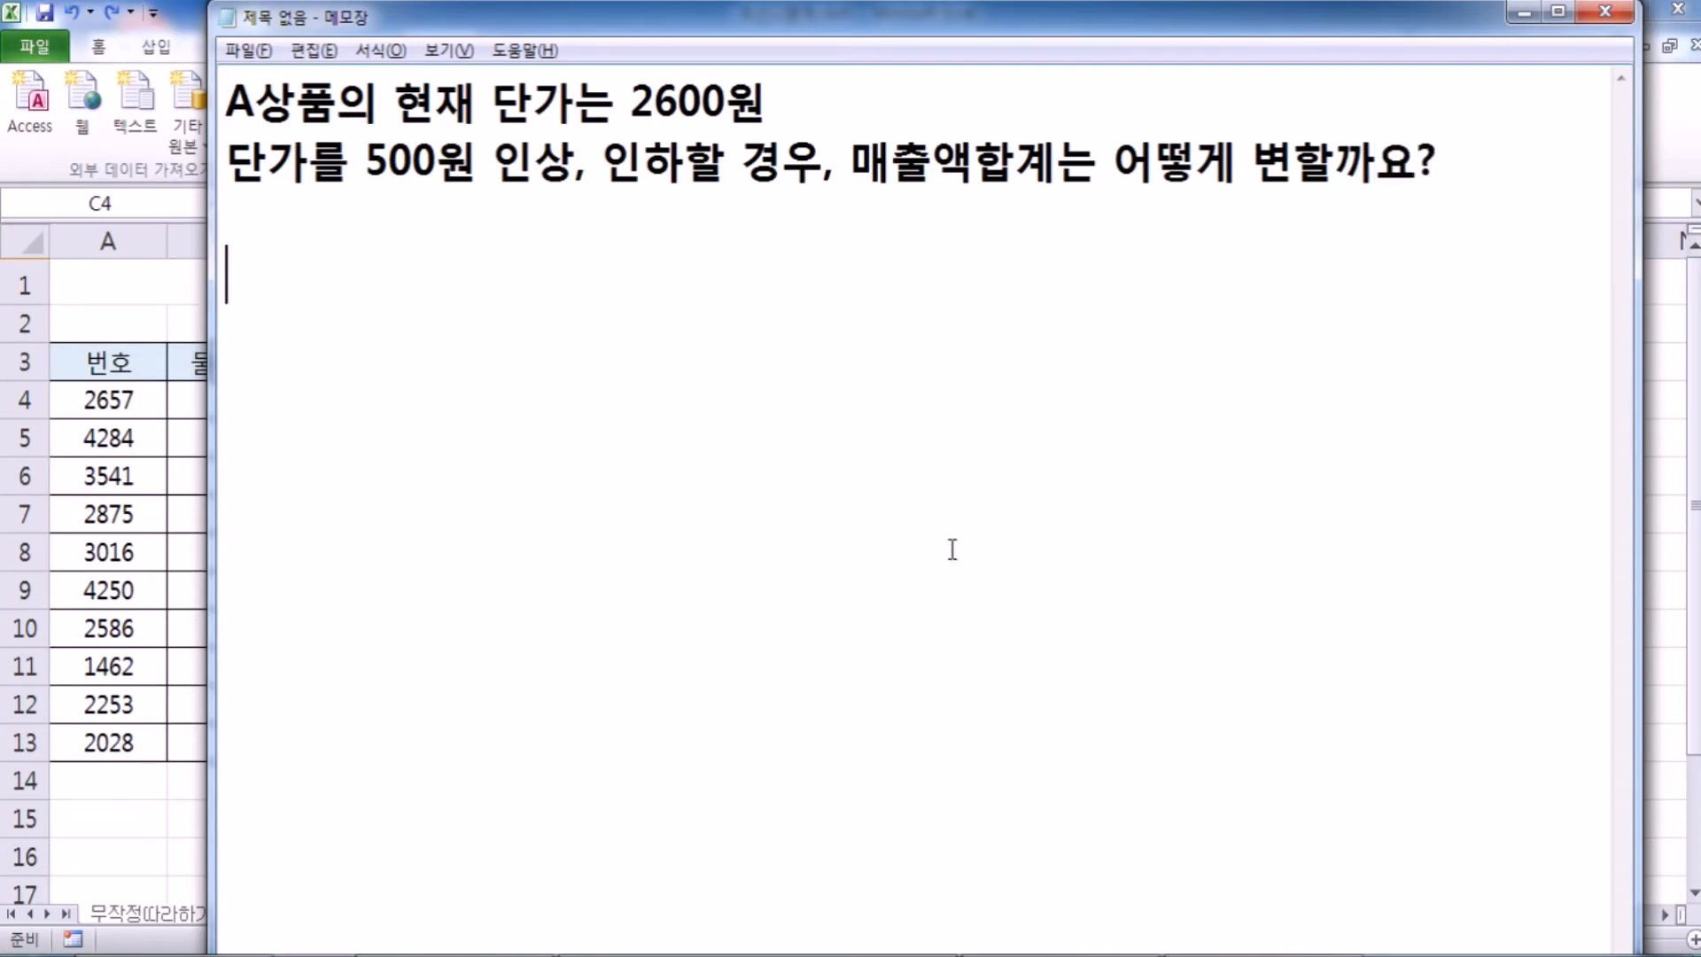
Step: Enter 2600 in the note and paste the 매출액합계 value copied from Excel cell H14 beside it, separated by a tab
{"action": "type", "text": "2600,"}
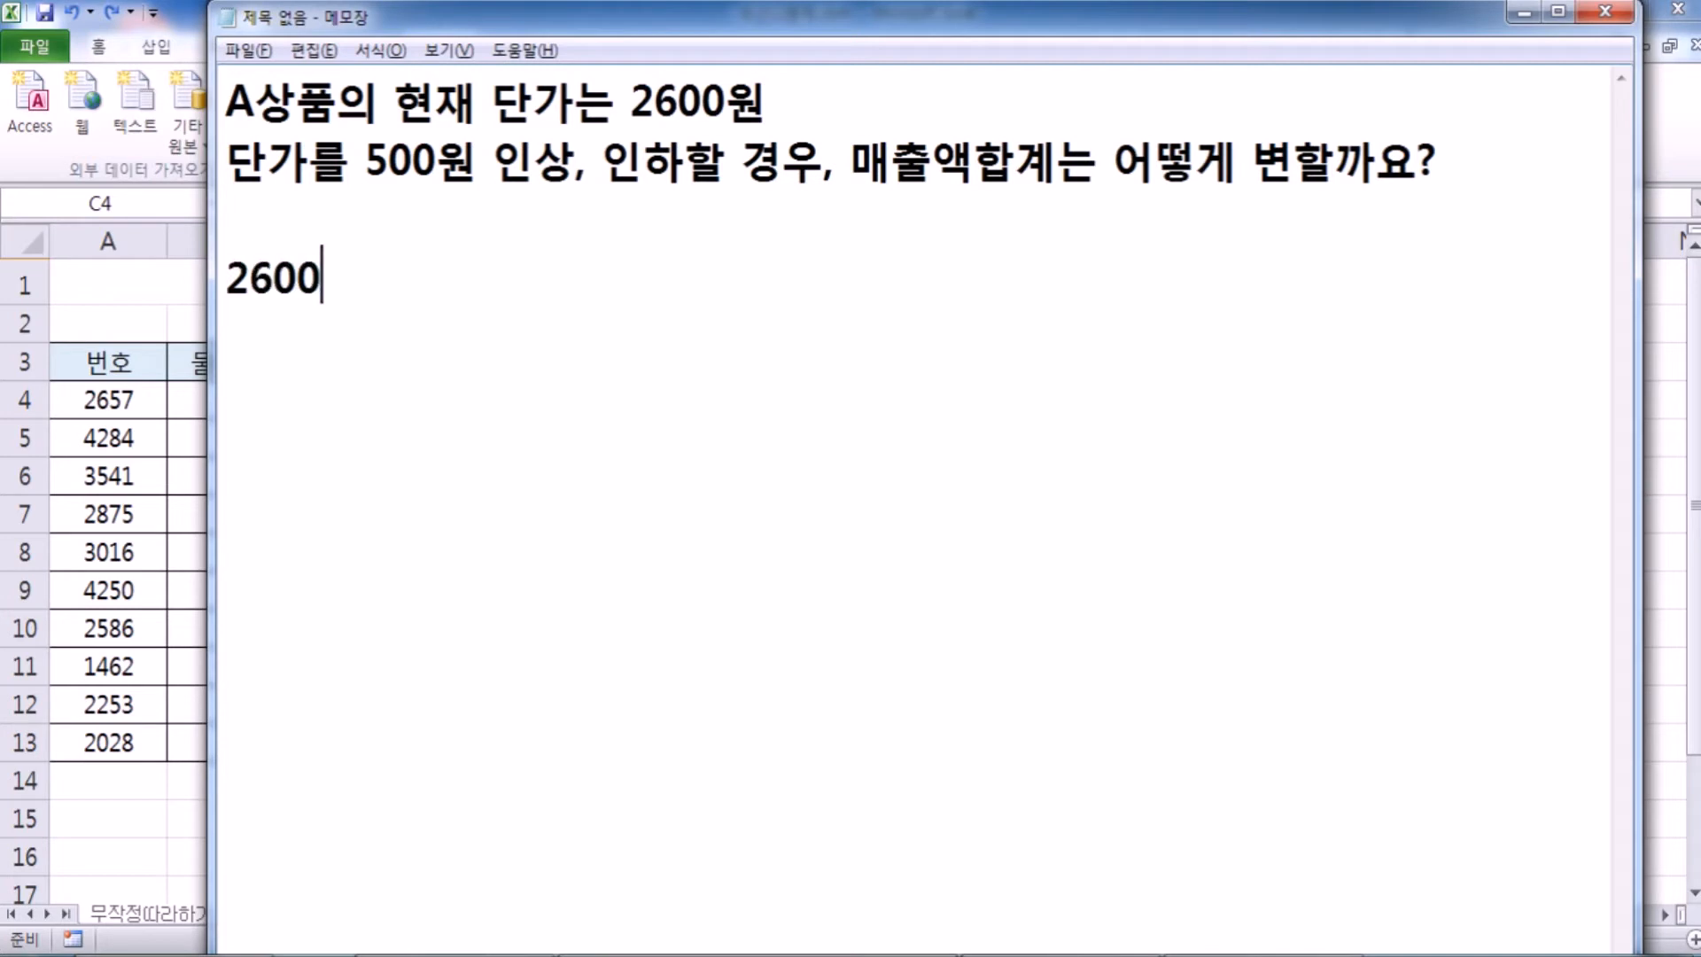
{"action": "key", "text": "BackSpace"}
{"action": "key", "text": "Tab"}
{"action": "key", "text": "alt+Tab"}
{"action": "left_click", "coordinate": [955, 787]}
{"action": "key", "text": "ctrl+c"}
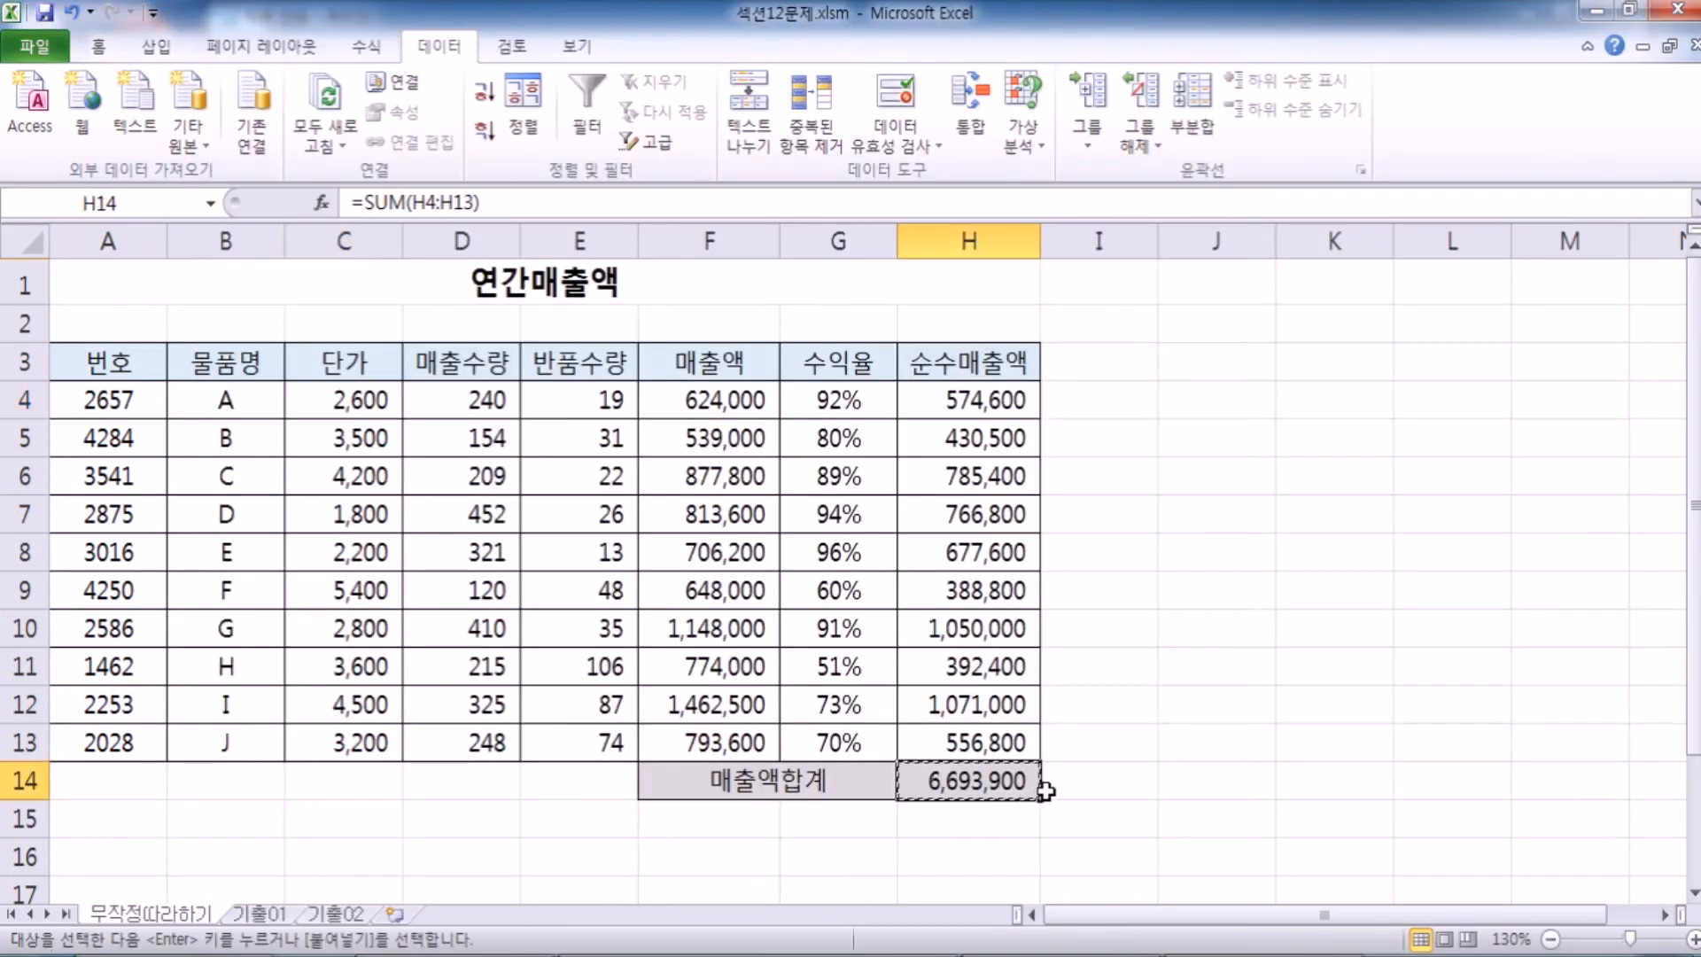
{"action": "key", "text": "alt+Tab"}
{"action": "key", "text": "ctrl+v"}
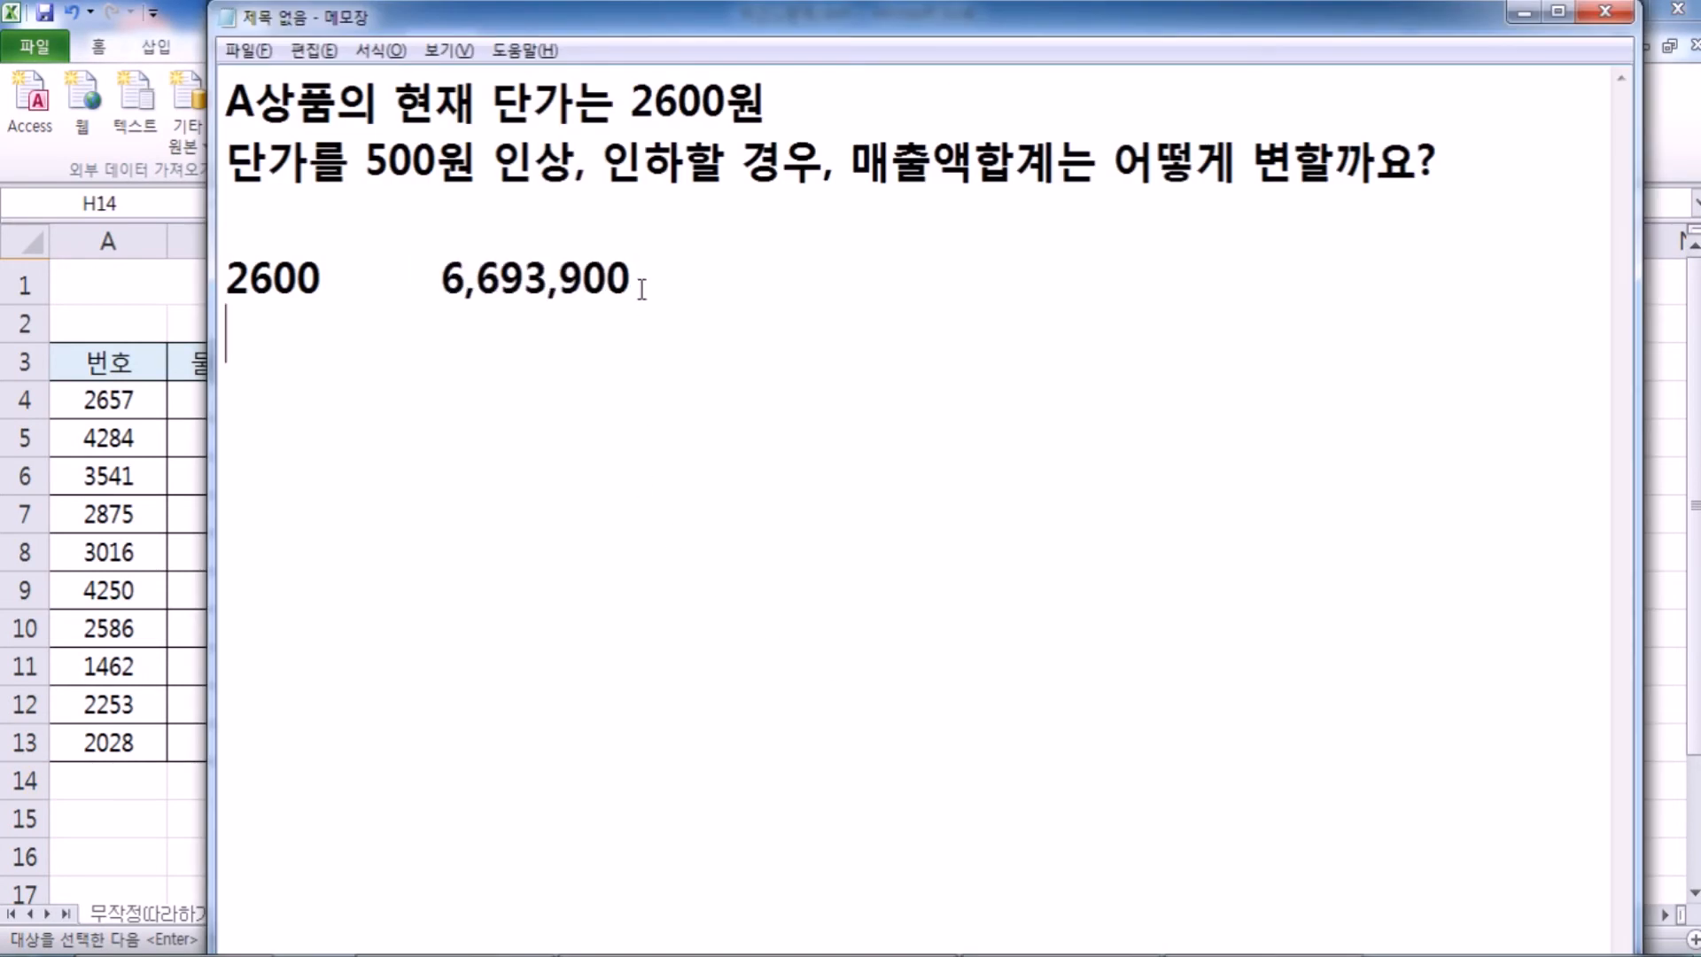
Step: Switch to Excel and set product A's unit price in C4 to 3100
{"action": "key", "text": "alt+Tab"}
{"action": "left_click", "coordinate": [341, 396]}
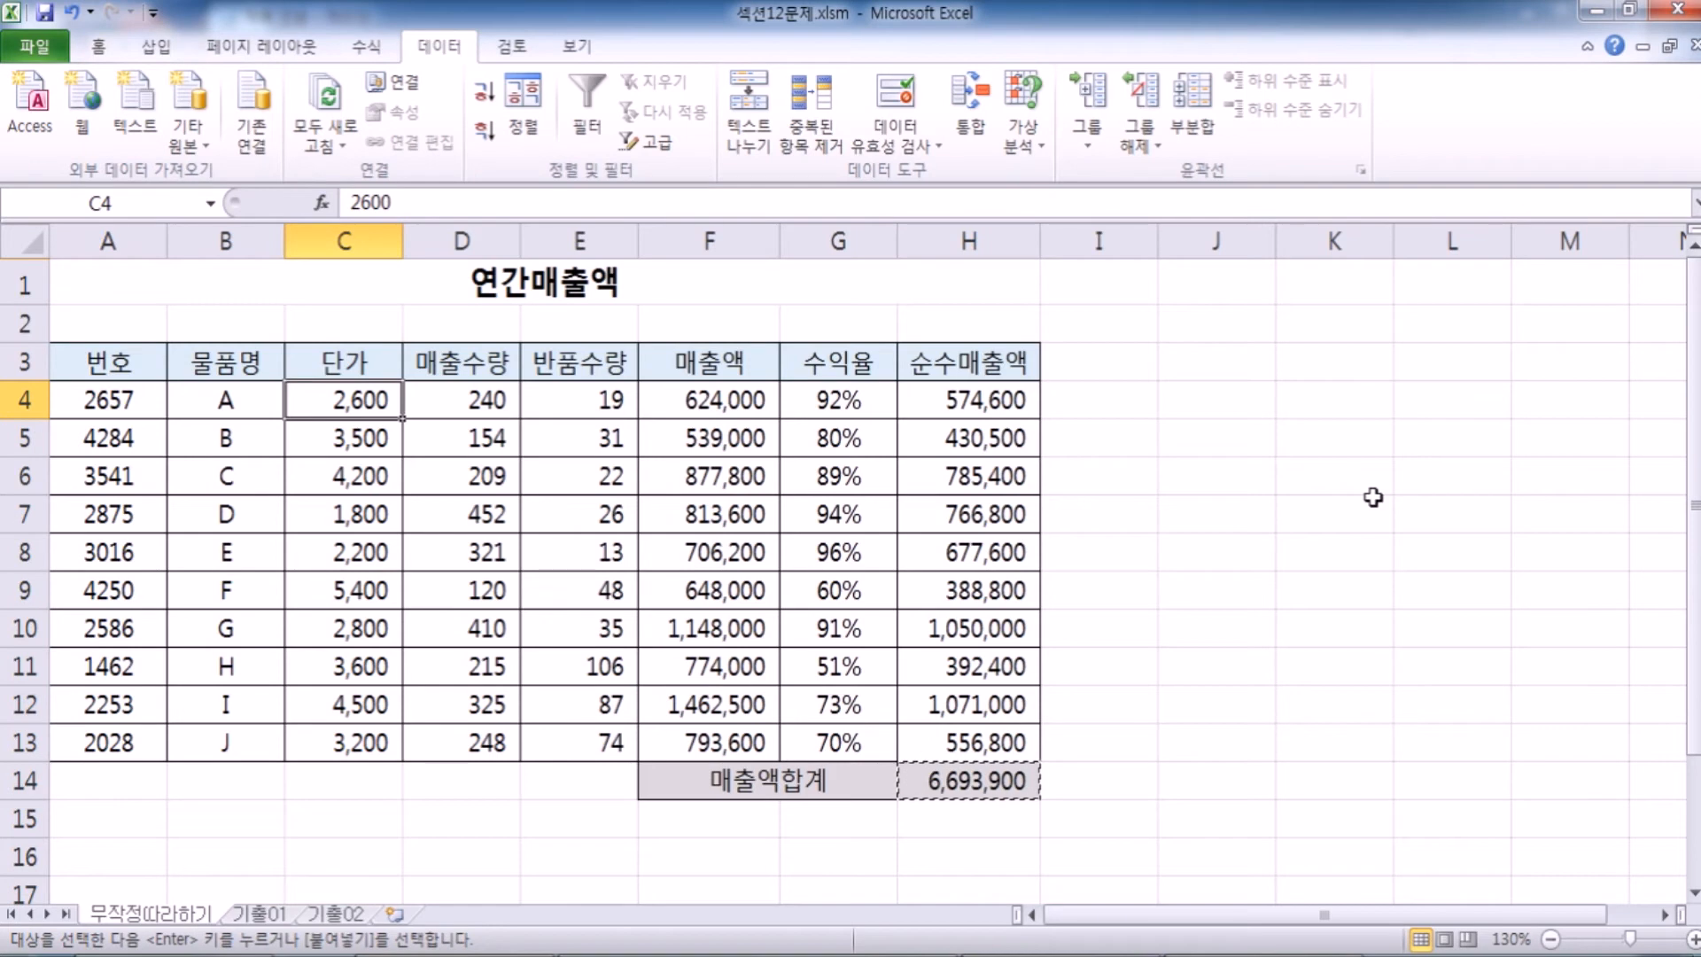
{"action": "type", "text": "3100"}
{"action": "key", "text": "Tab"}
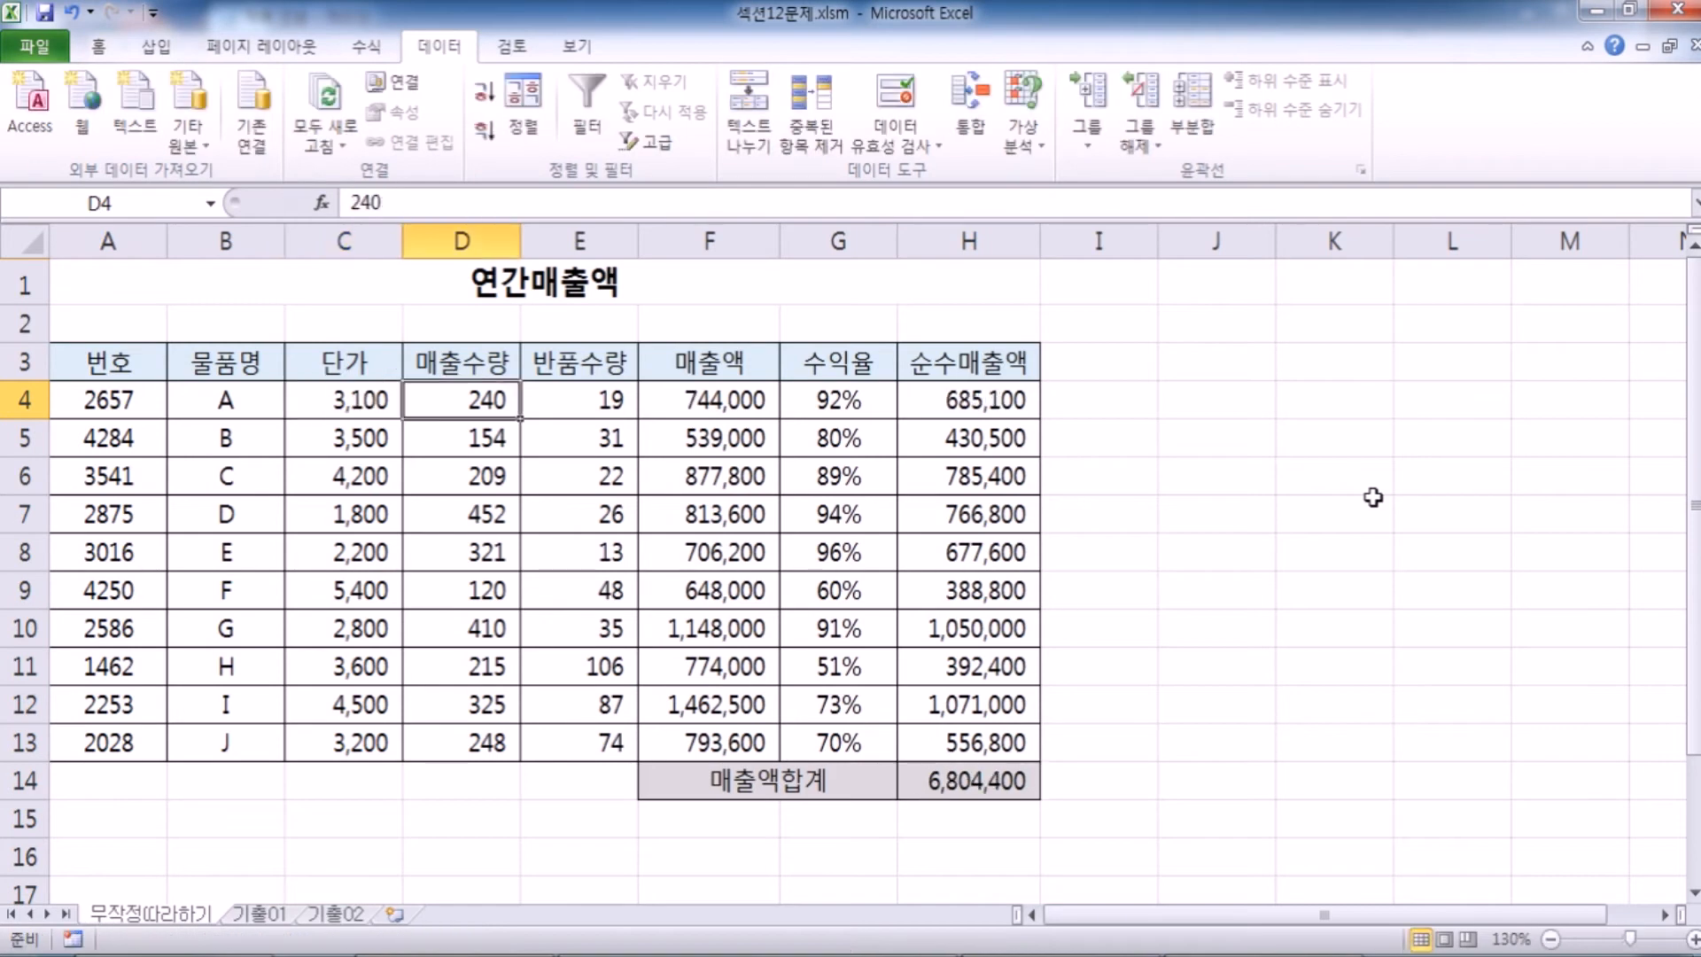
Step: Copy the total in H14 and record it in Notepad beside 3100 on the next line, separated by a tab
{"action": "left_click", "coordinate": [979, 795]}
{"action": "key", "text": "ctrl+c"}
{"action": "key", "text": "alt+Tab"}
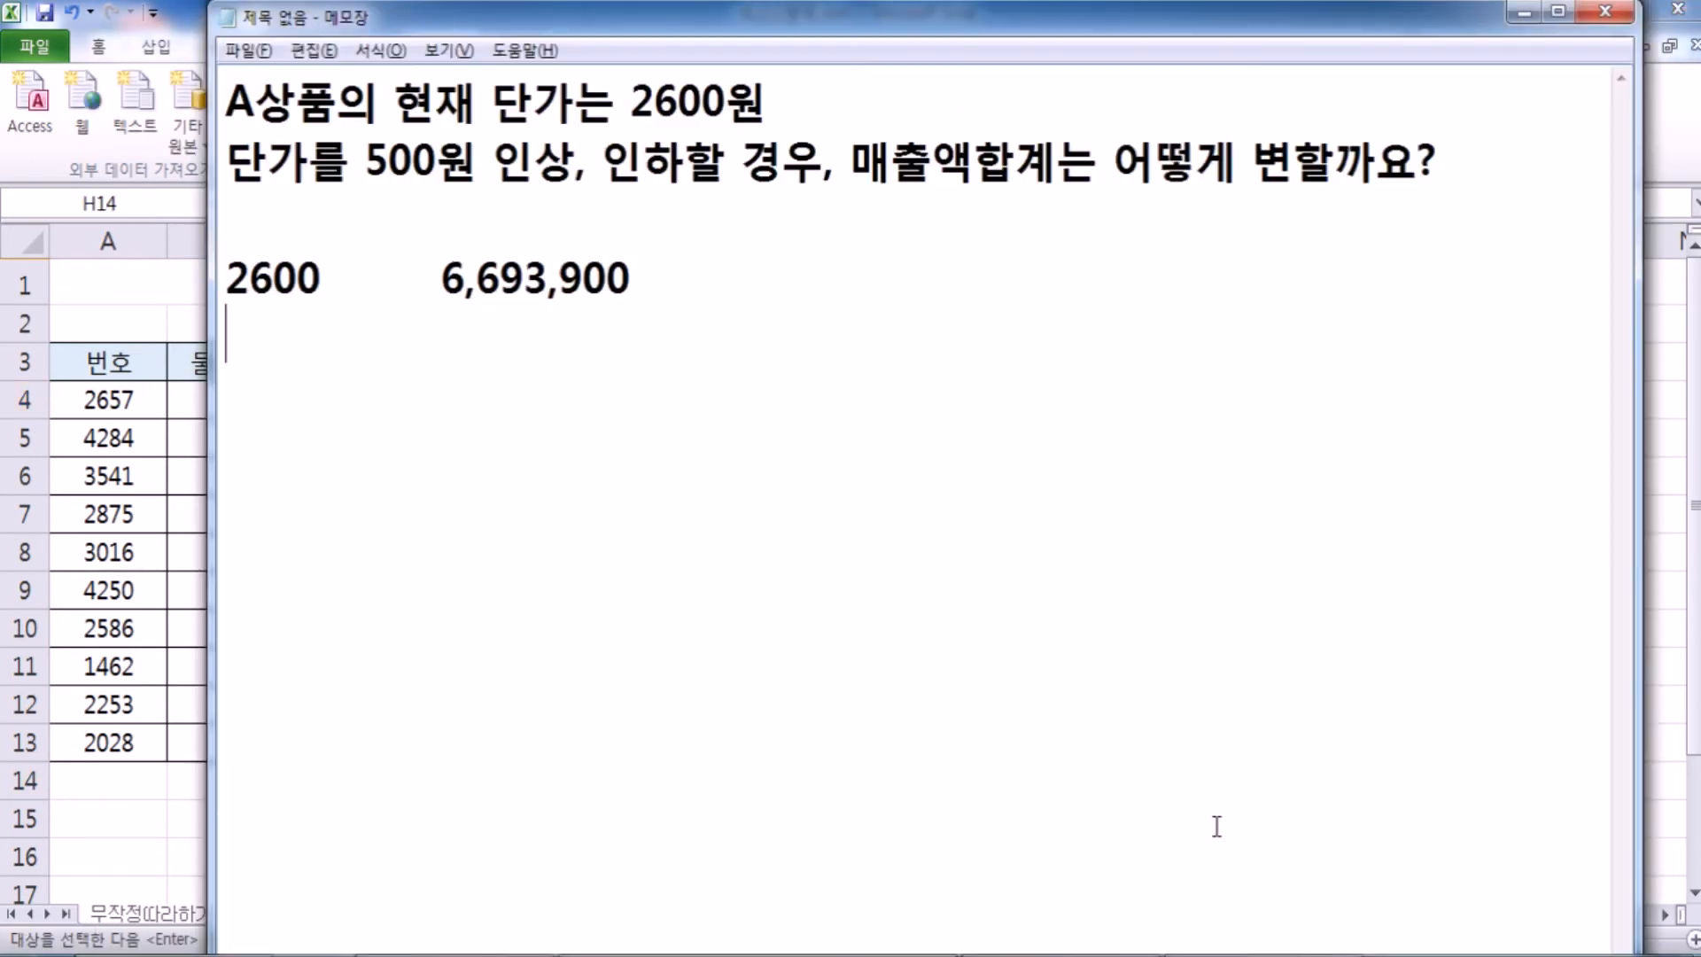
{"action": "type", "text": "3100"}
{"action": "key", "text": "Tab"}
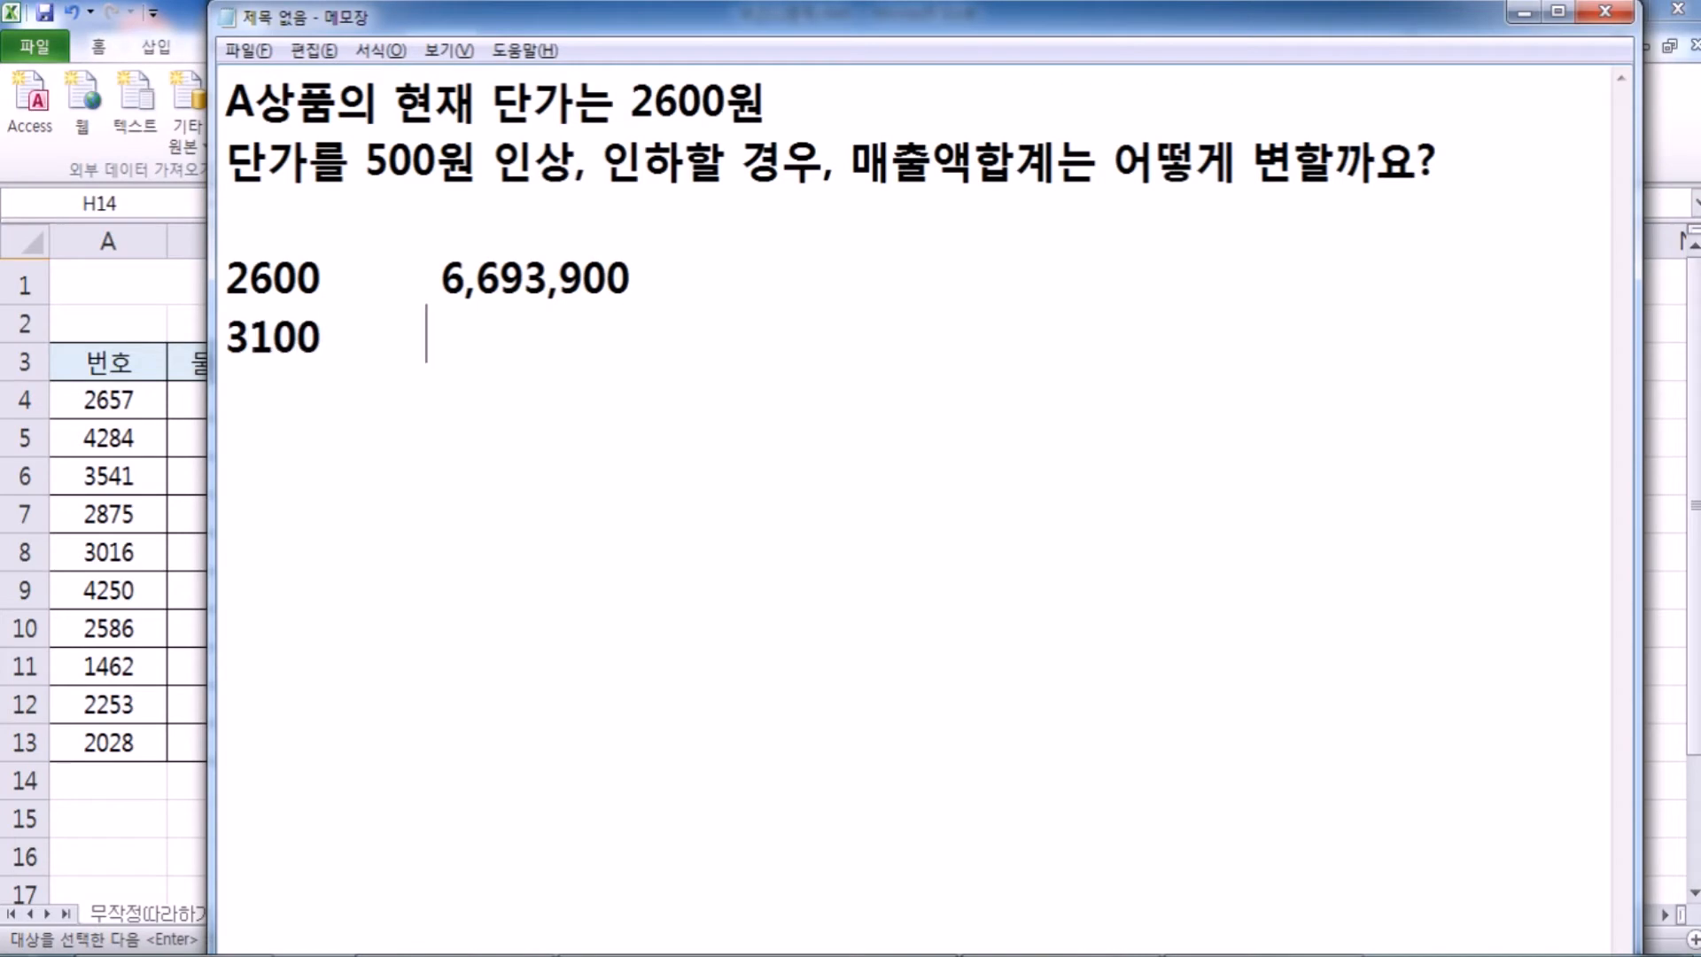
{"action": "key", "text": "ctrl+v"}
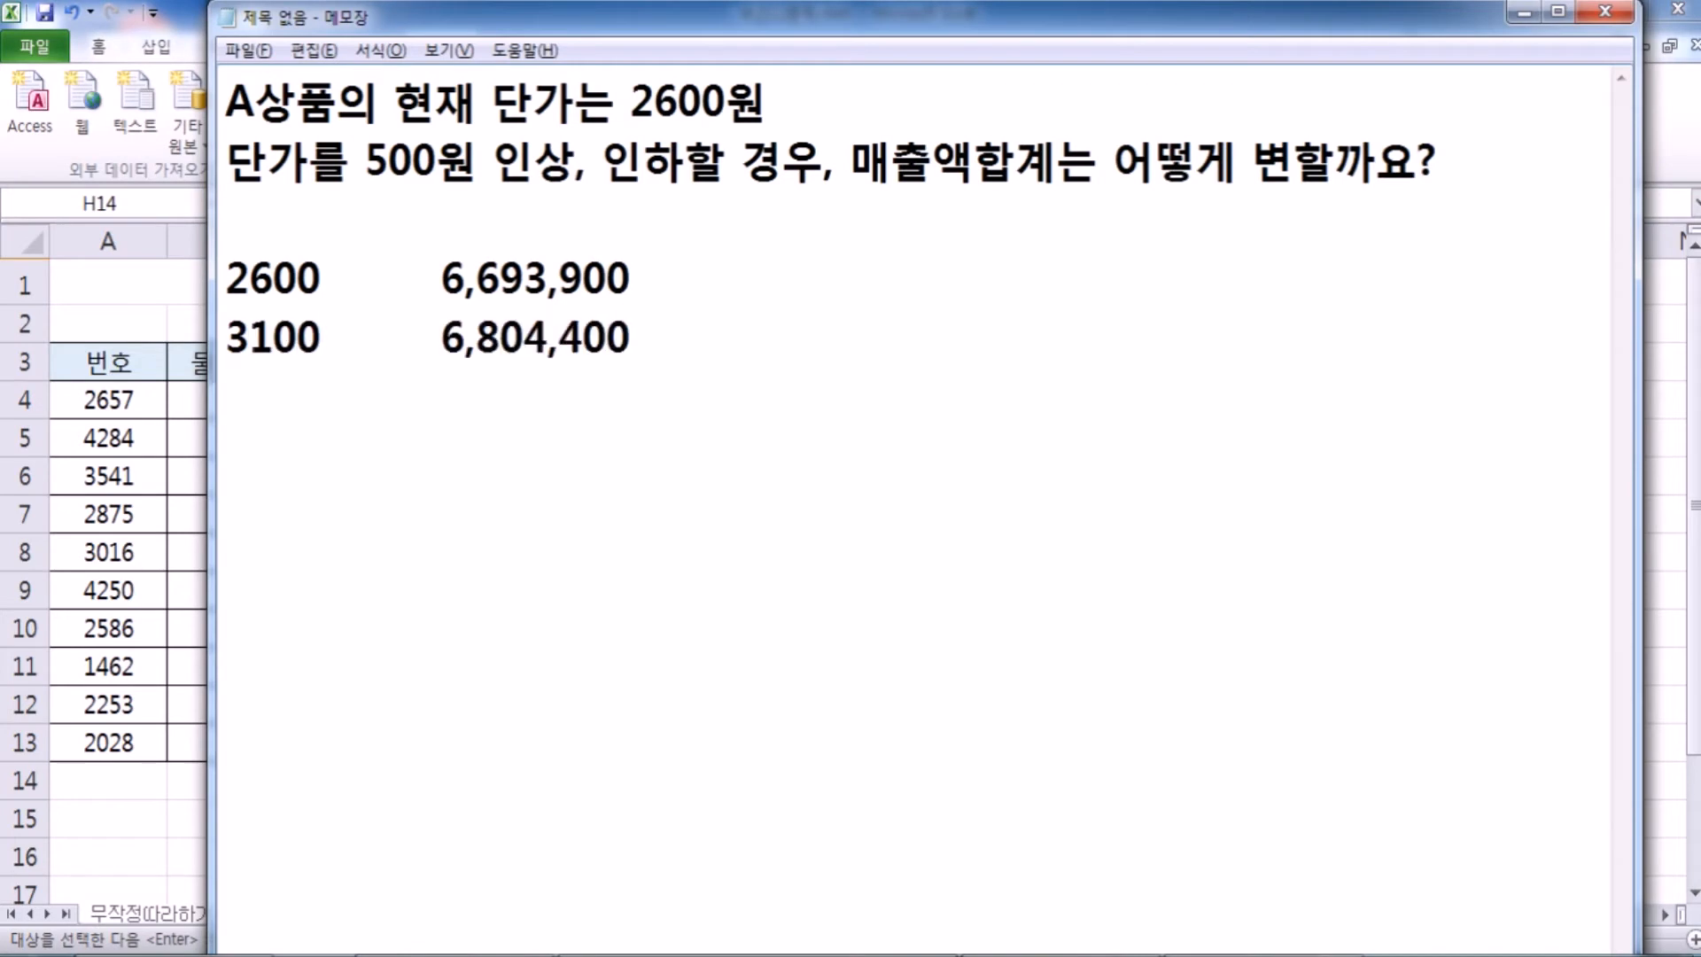
Step: Switch to Excel, undo the unit price change in C4, and set product A's price to 2100
{"action": "key", "text": "alt+Tab"}
{"action": "key", "text": "ctrl+z"}
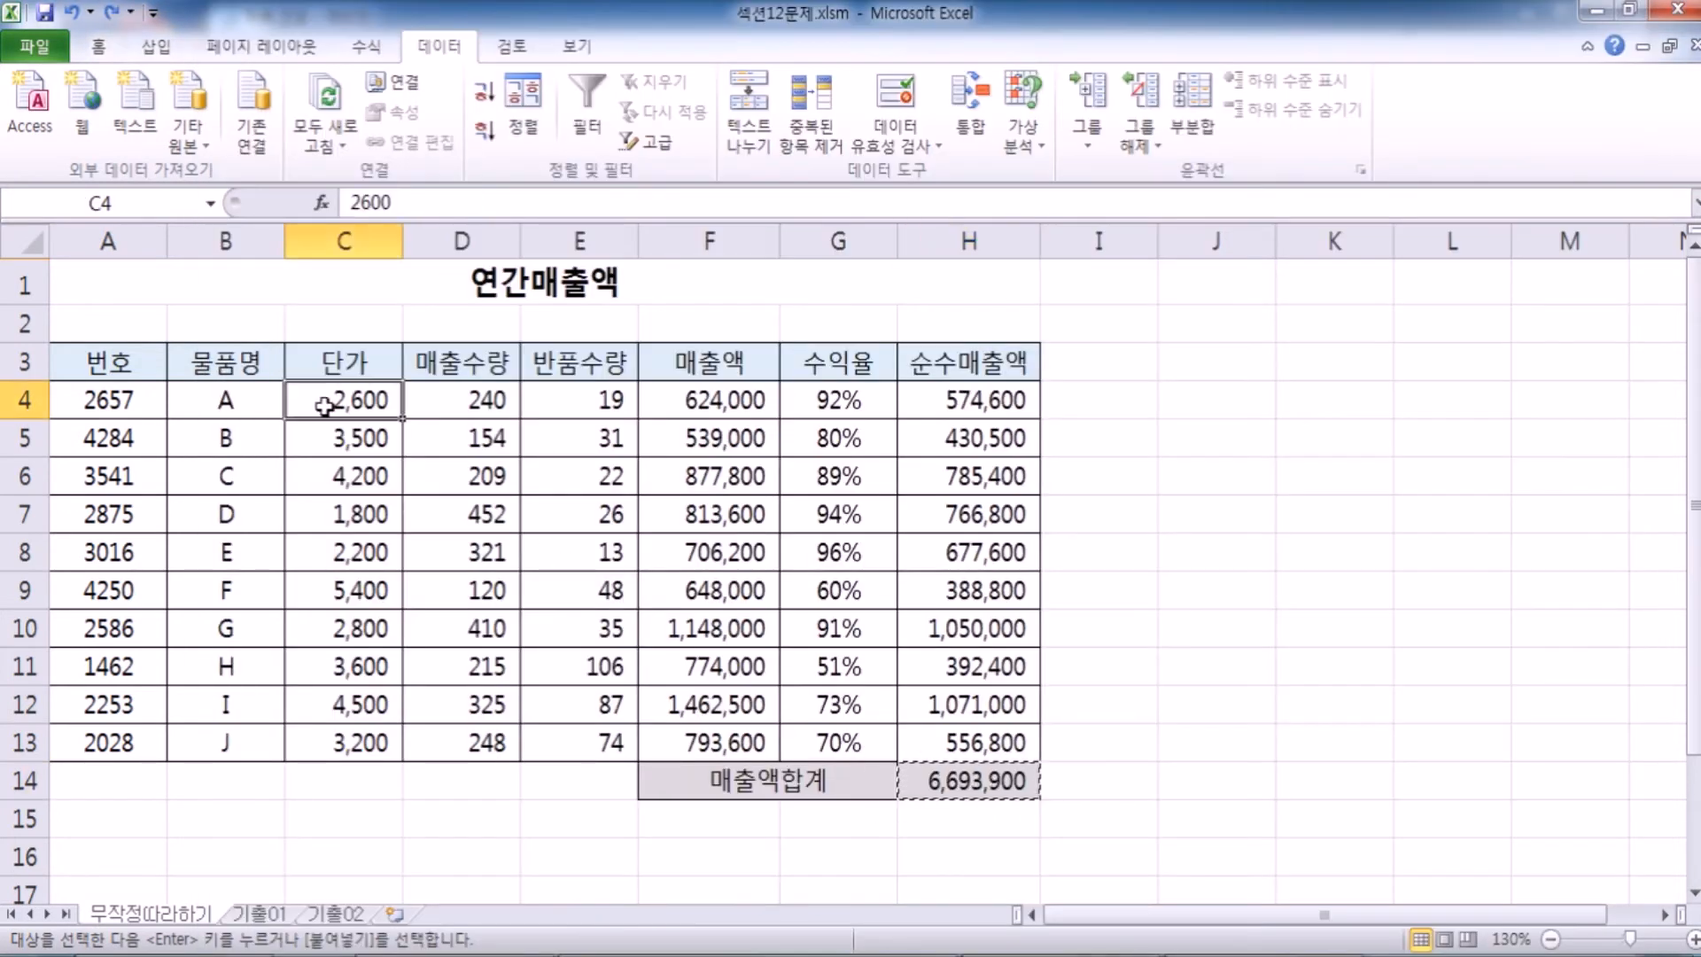
{"action": "type", "text": "2100"}
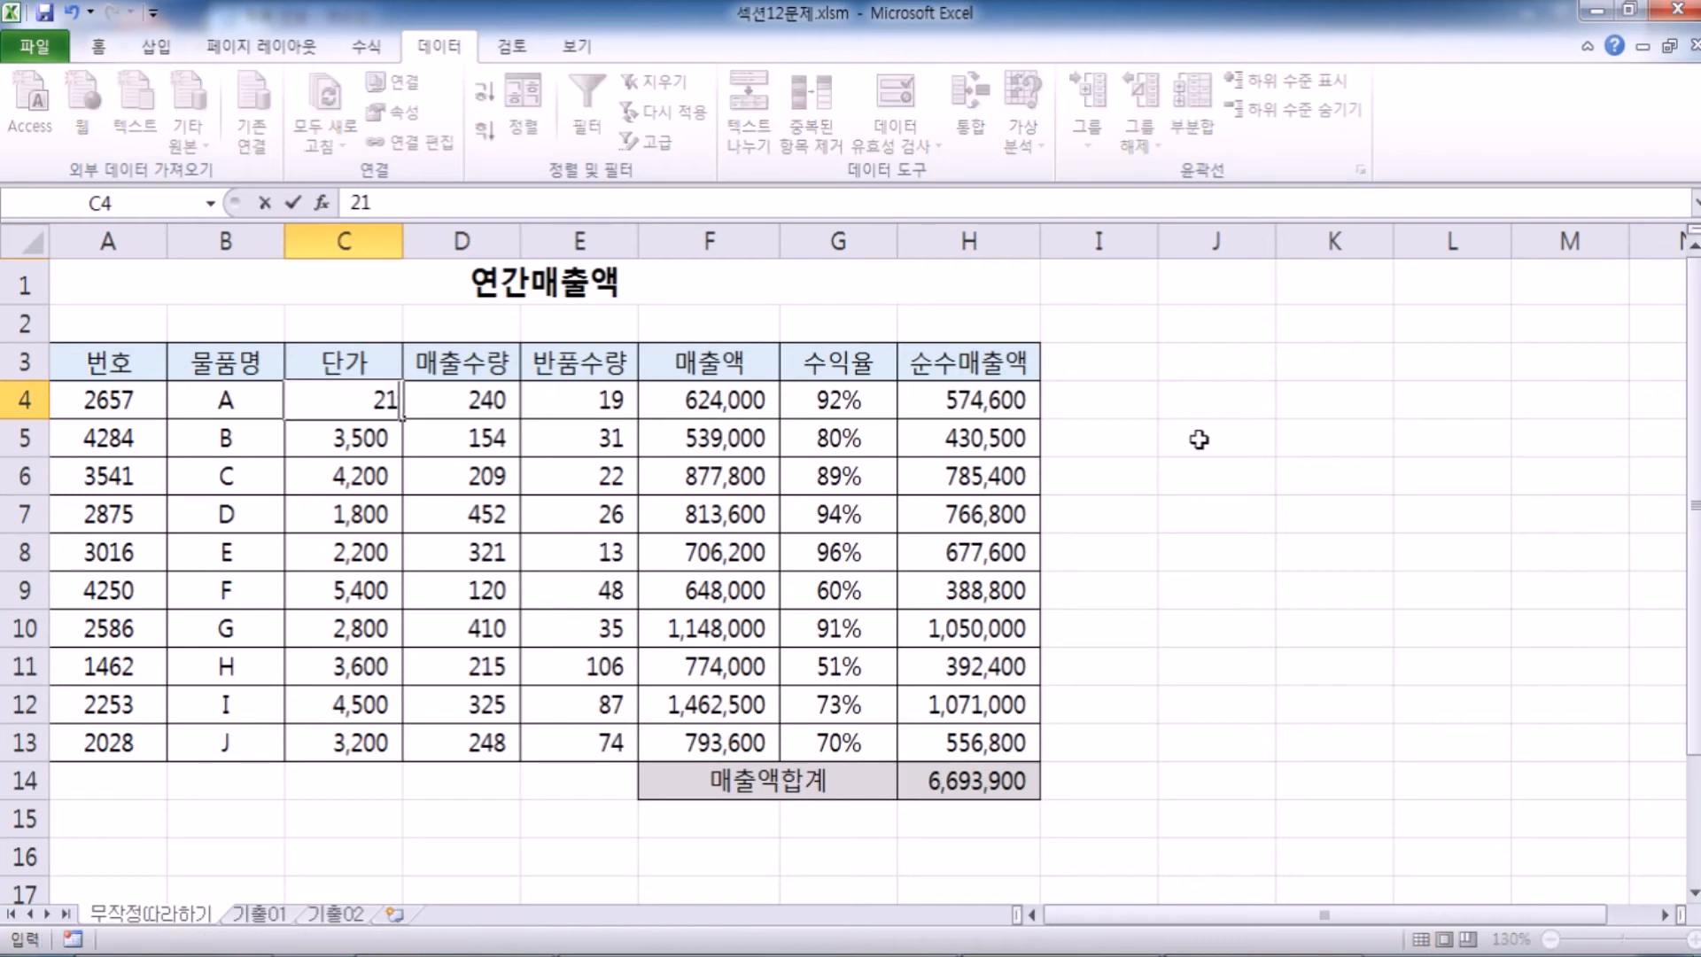
{"action": "key", "text": "Return"}
Step: Copy the total in H14 and record it in Notepad beside 2100 on the third line, separated by a tab
{"action": "left_click", "coordinate": [965, 763]}
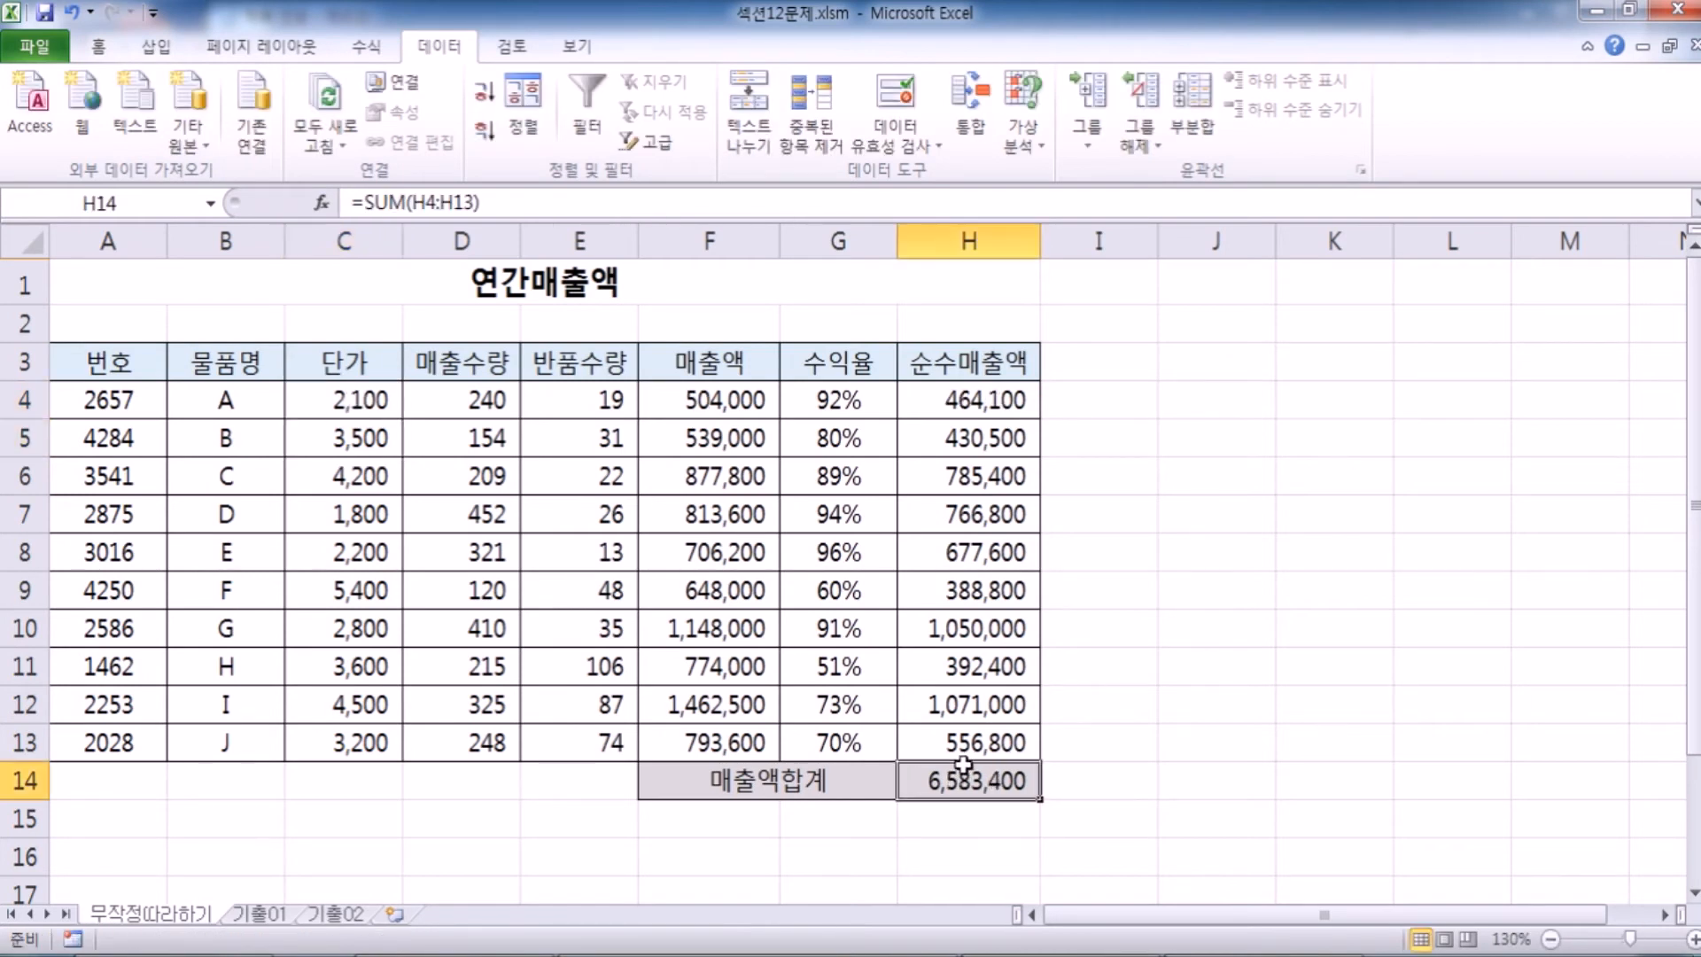
{"action": "key", "text": "ctrl+c"}
{"action": "key", "text": "alt+Tab"}
{"action": "type", "text": "2100"}
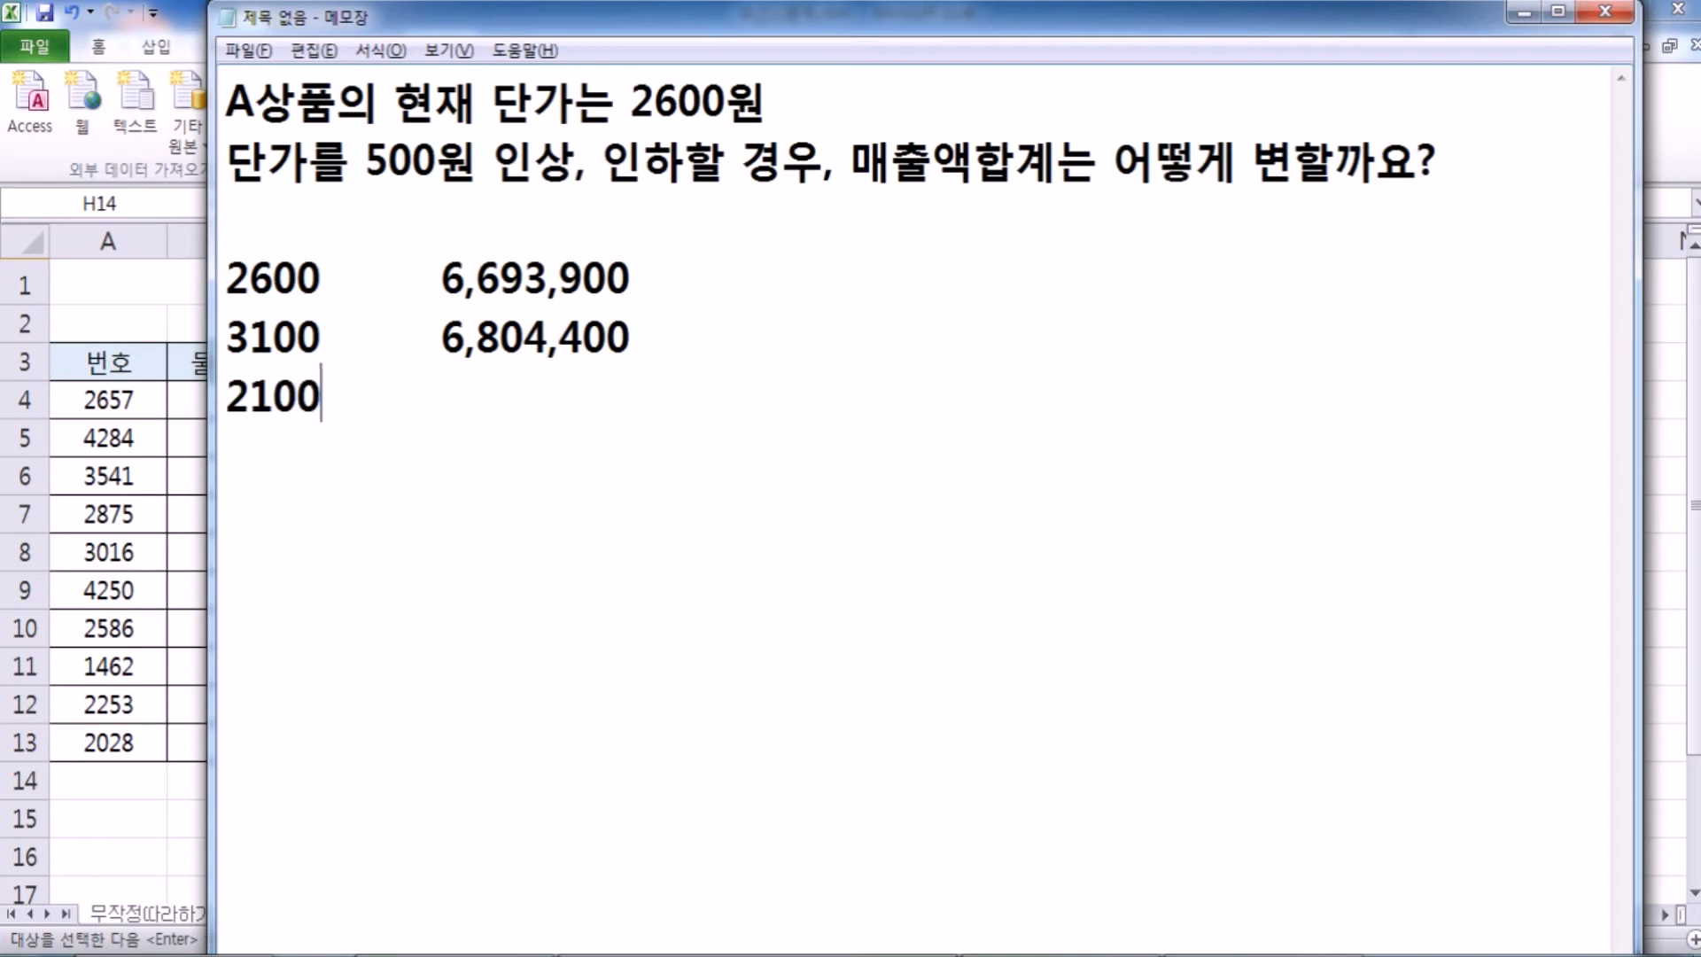
{"action": "key", "text": "Tab"}
{"action": "key", "text": "ctrl+v"}
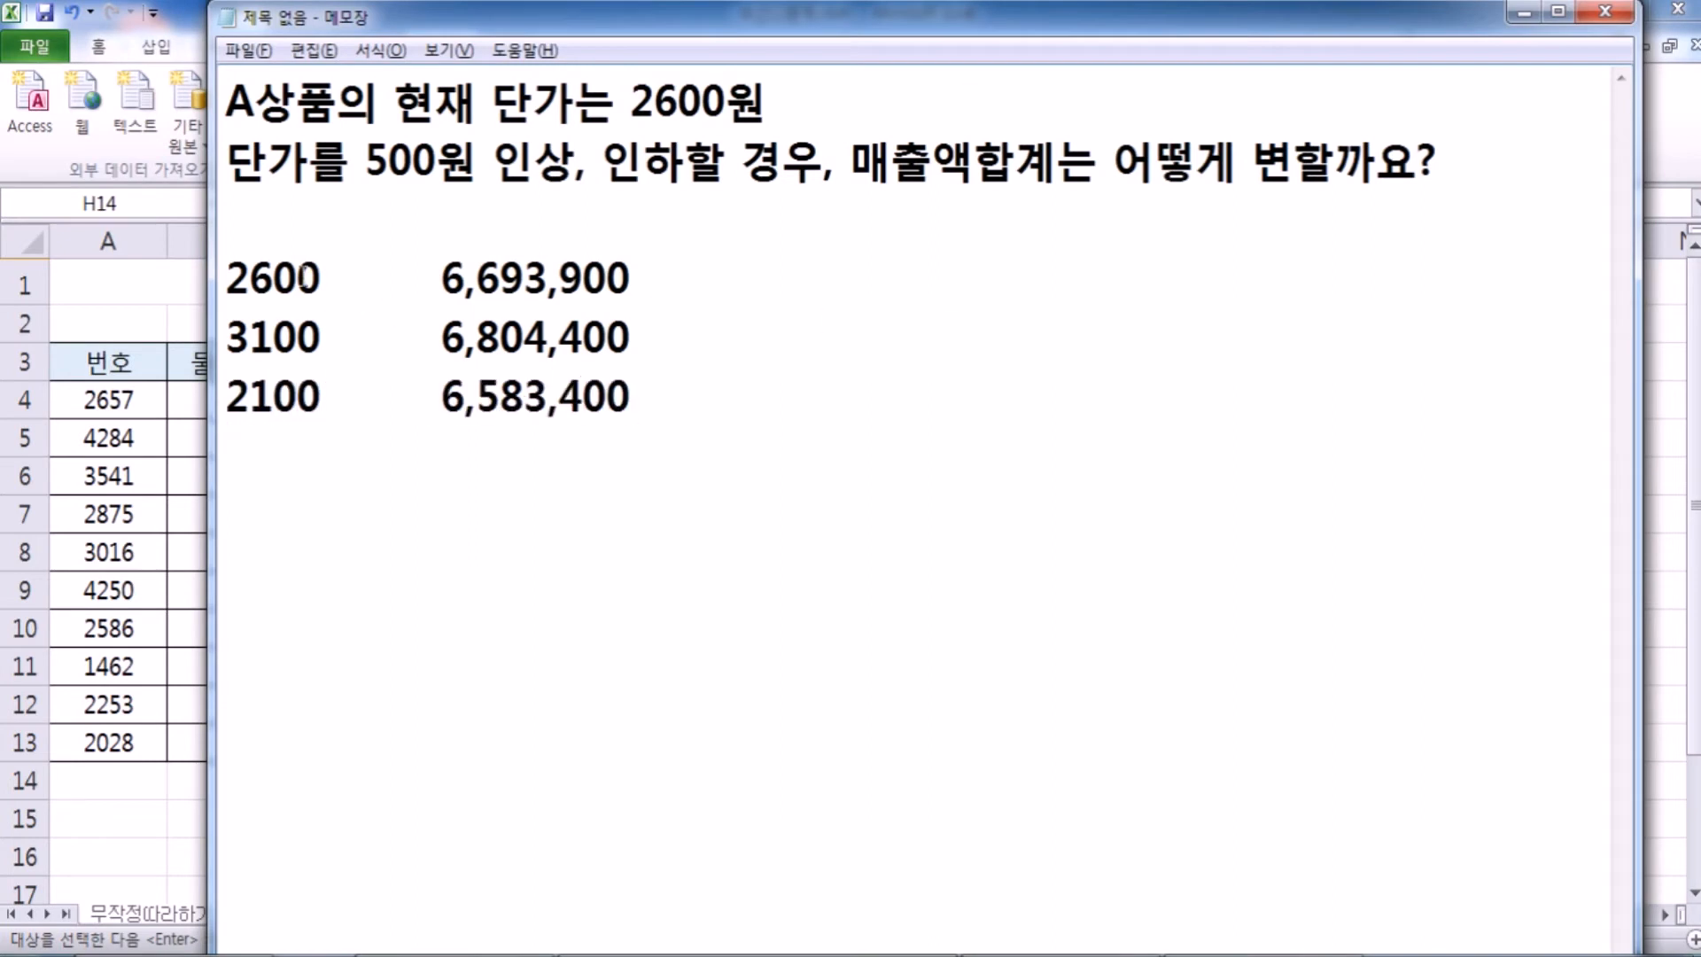
{"action": "left_click_drag", "start_coordinate": [224, 269], "coordinate": [627, 452]}
{"action": "left_click", "coordinate": [613, 469]}
Step: Switch to Excel and undo the last unit price change for product A in C4
{"action": "key", "text": "alt+Tab"}
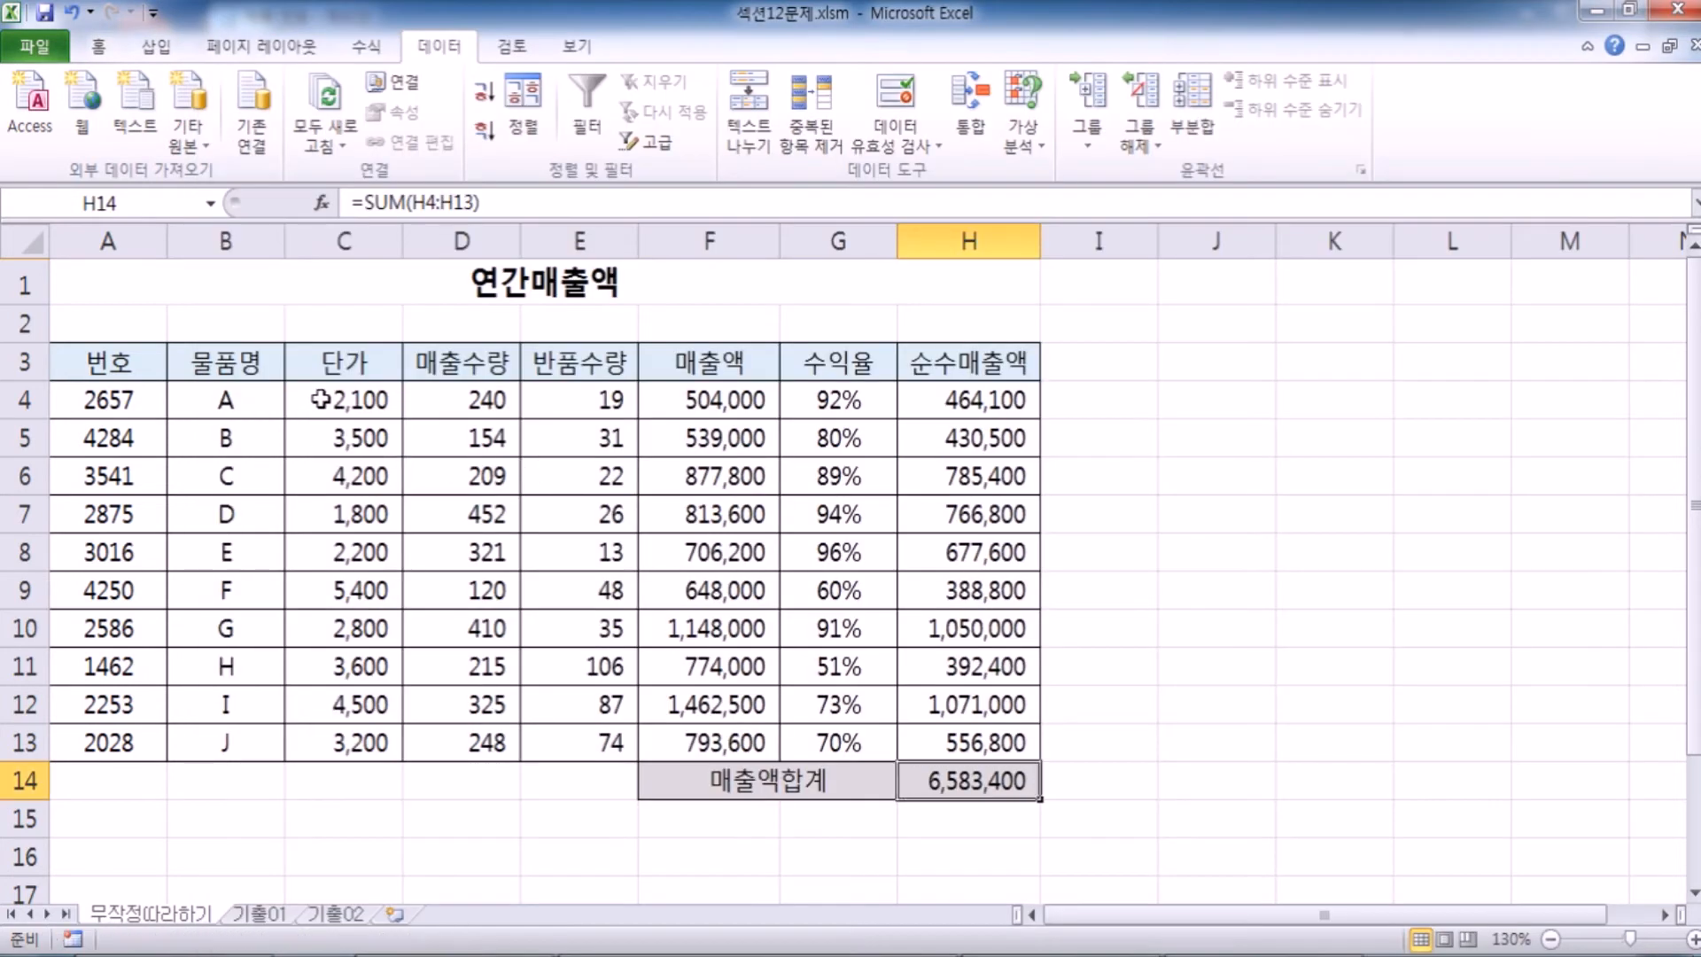
{"action": "left_click", "coordinate": [333, 398]}
{"action": "key", "text": "ctrl+z"}
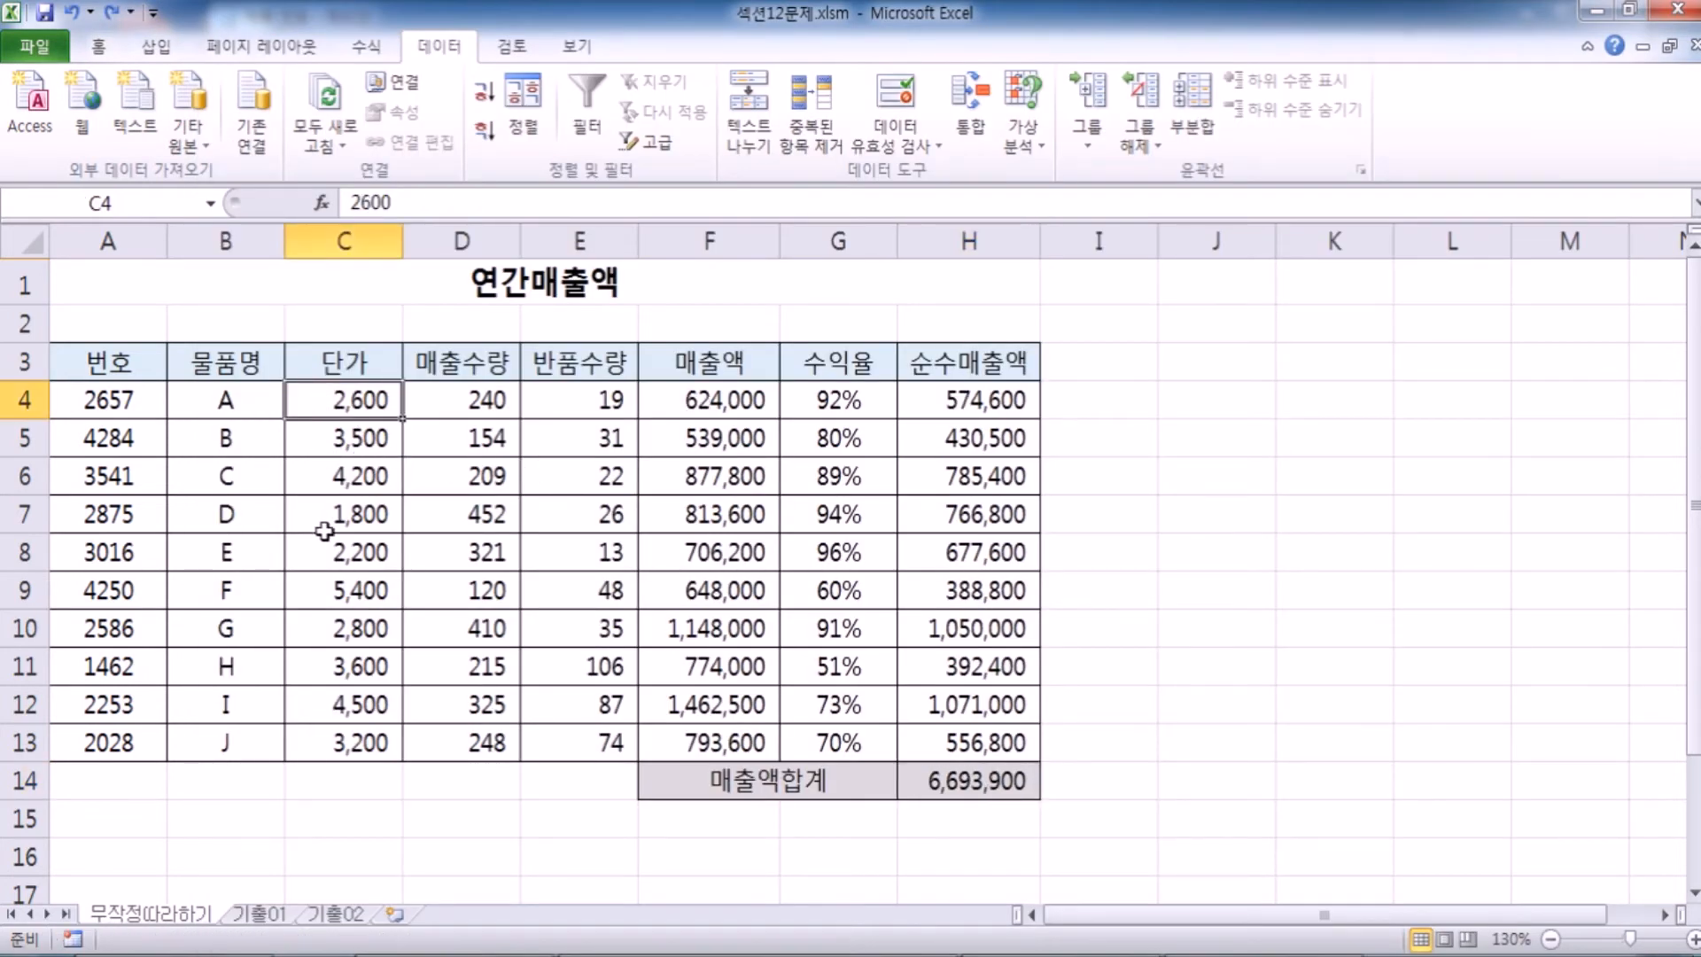
{"action": "key", "text": "alt+Tab"}
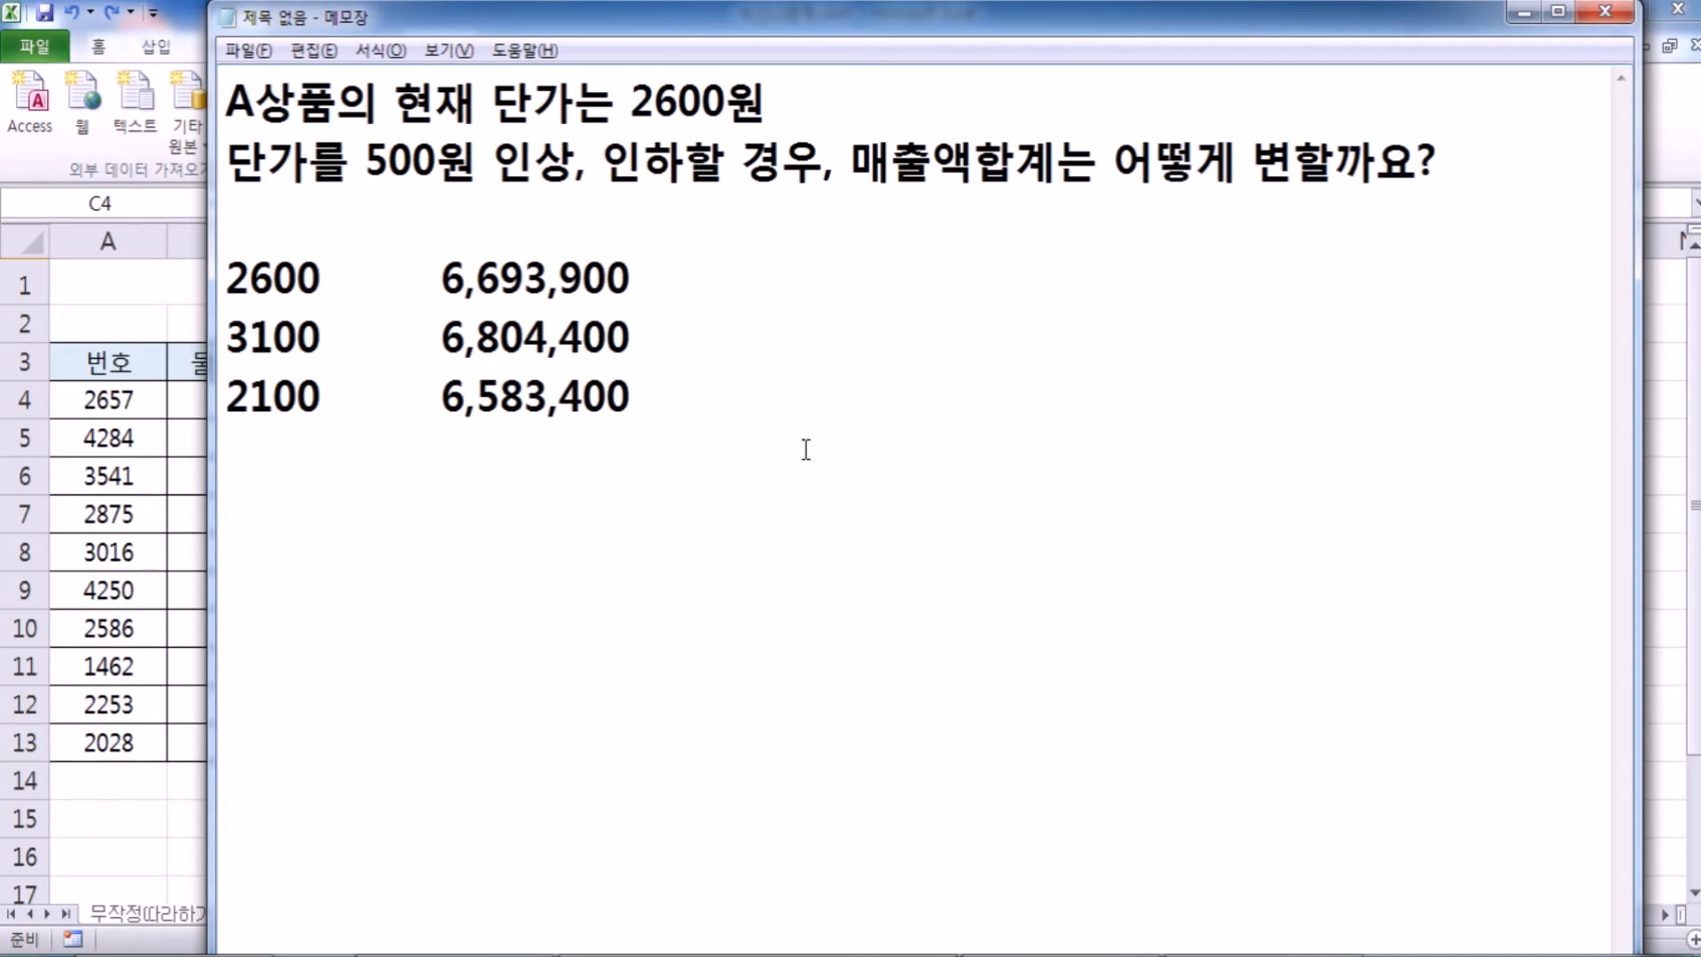
{"action": "key", "text": "alt+Tab"}
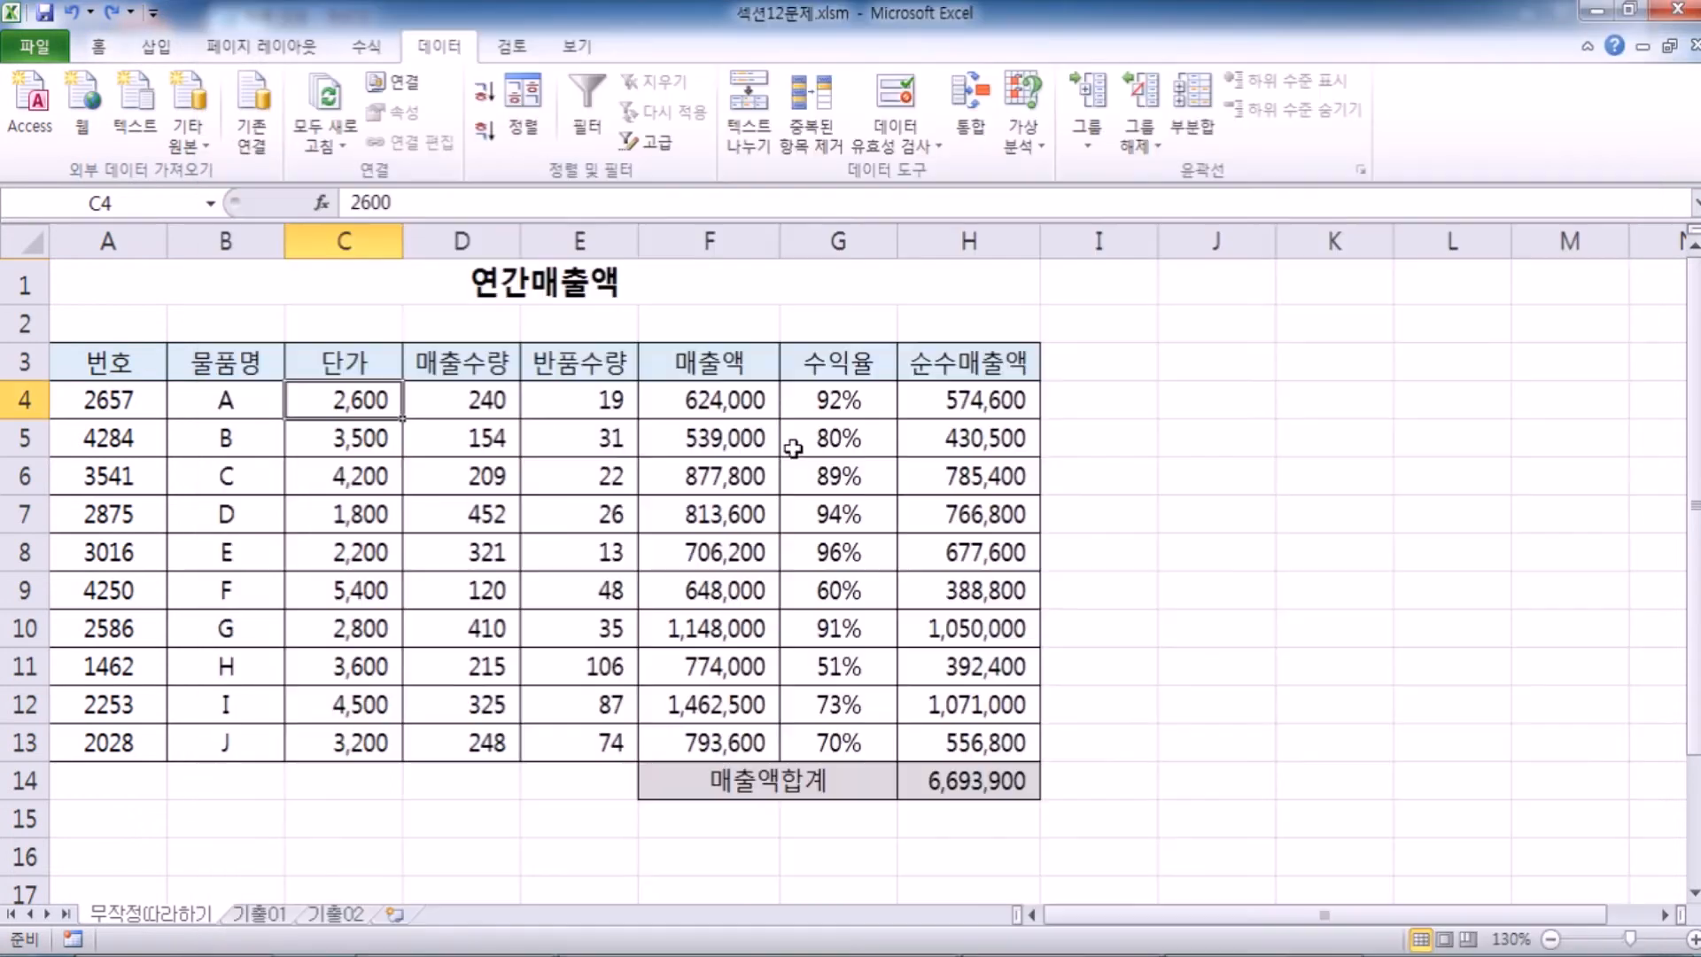
{"action": "scroll", "coordinate": [588, 721], "scroll_direction": "down", "scroll_amount": 2}
{"action": "scroll", "coordinate": [590, 727], "scroll_direction": "up", "scroll_amount": 2}
{"action": "left_click_drag", "start_coordinate": [1283, 364], "coordinate": [1435, 532]}
{"action": "key", "text": "alt+Tab"}
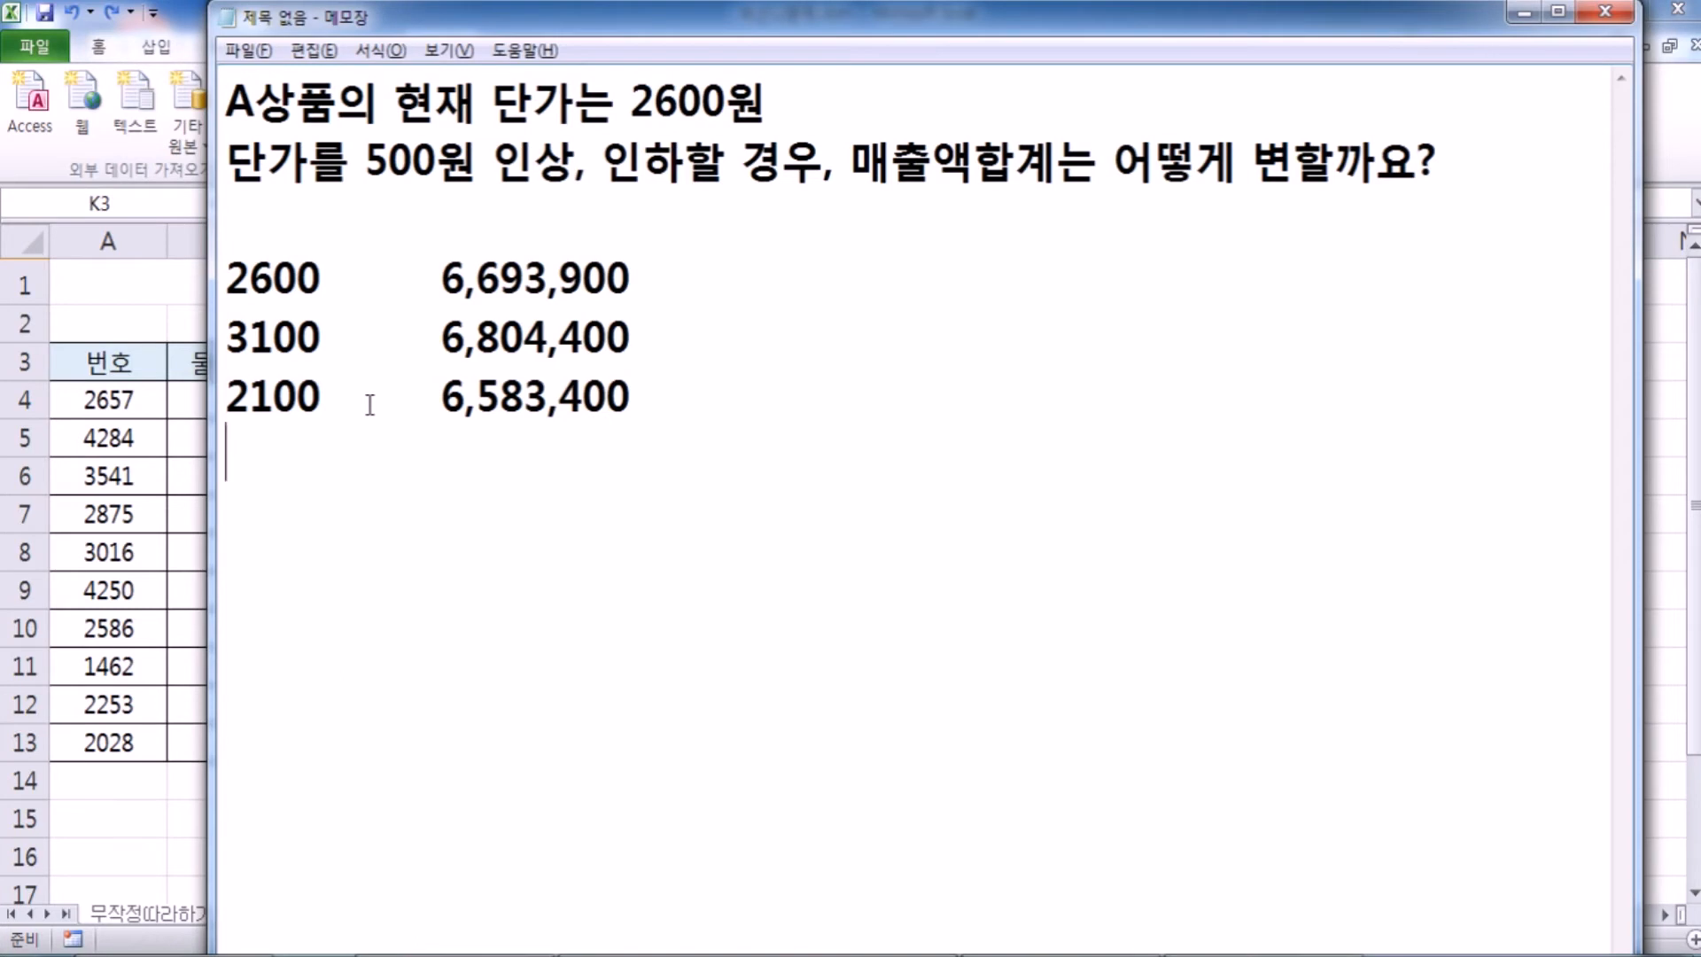
{"action": "key", "text": "alt+Tab"}
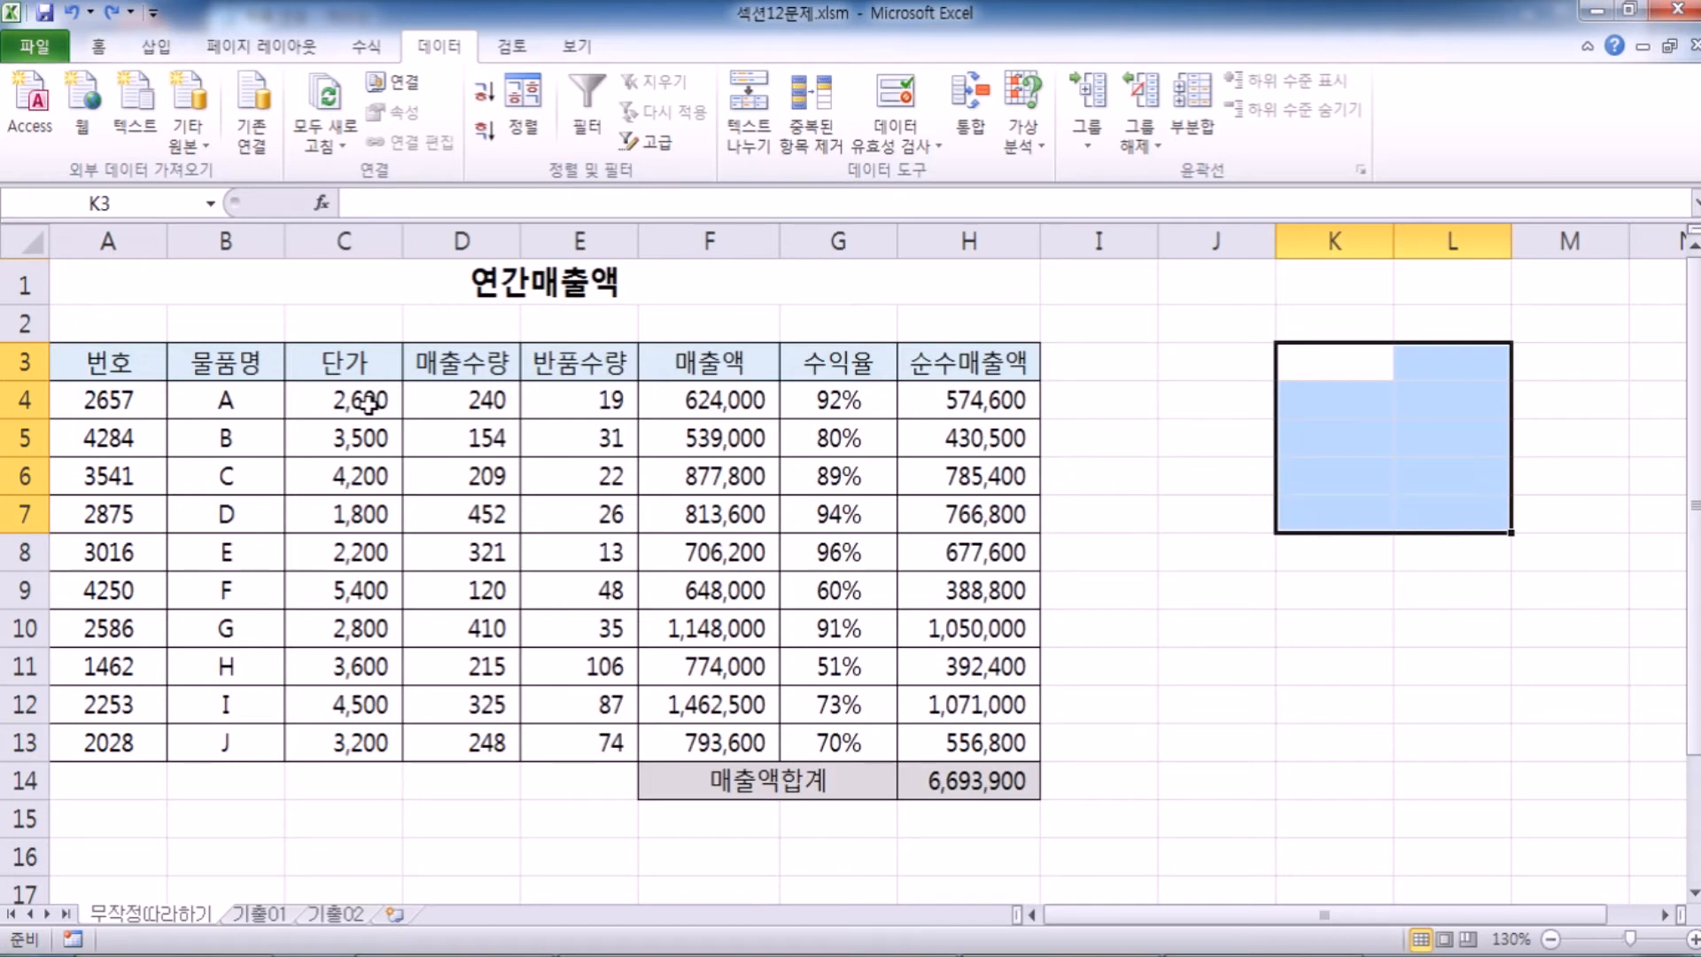
Step: Examine the rows of products A and B, comparing their 단가 cells C4:C5 and 반품수량 cells E4:E5
{"action": "key", "text": "alt"}
{"action": "left_click", "coordinate": [264, 397]}
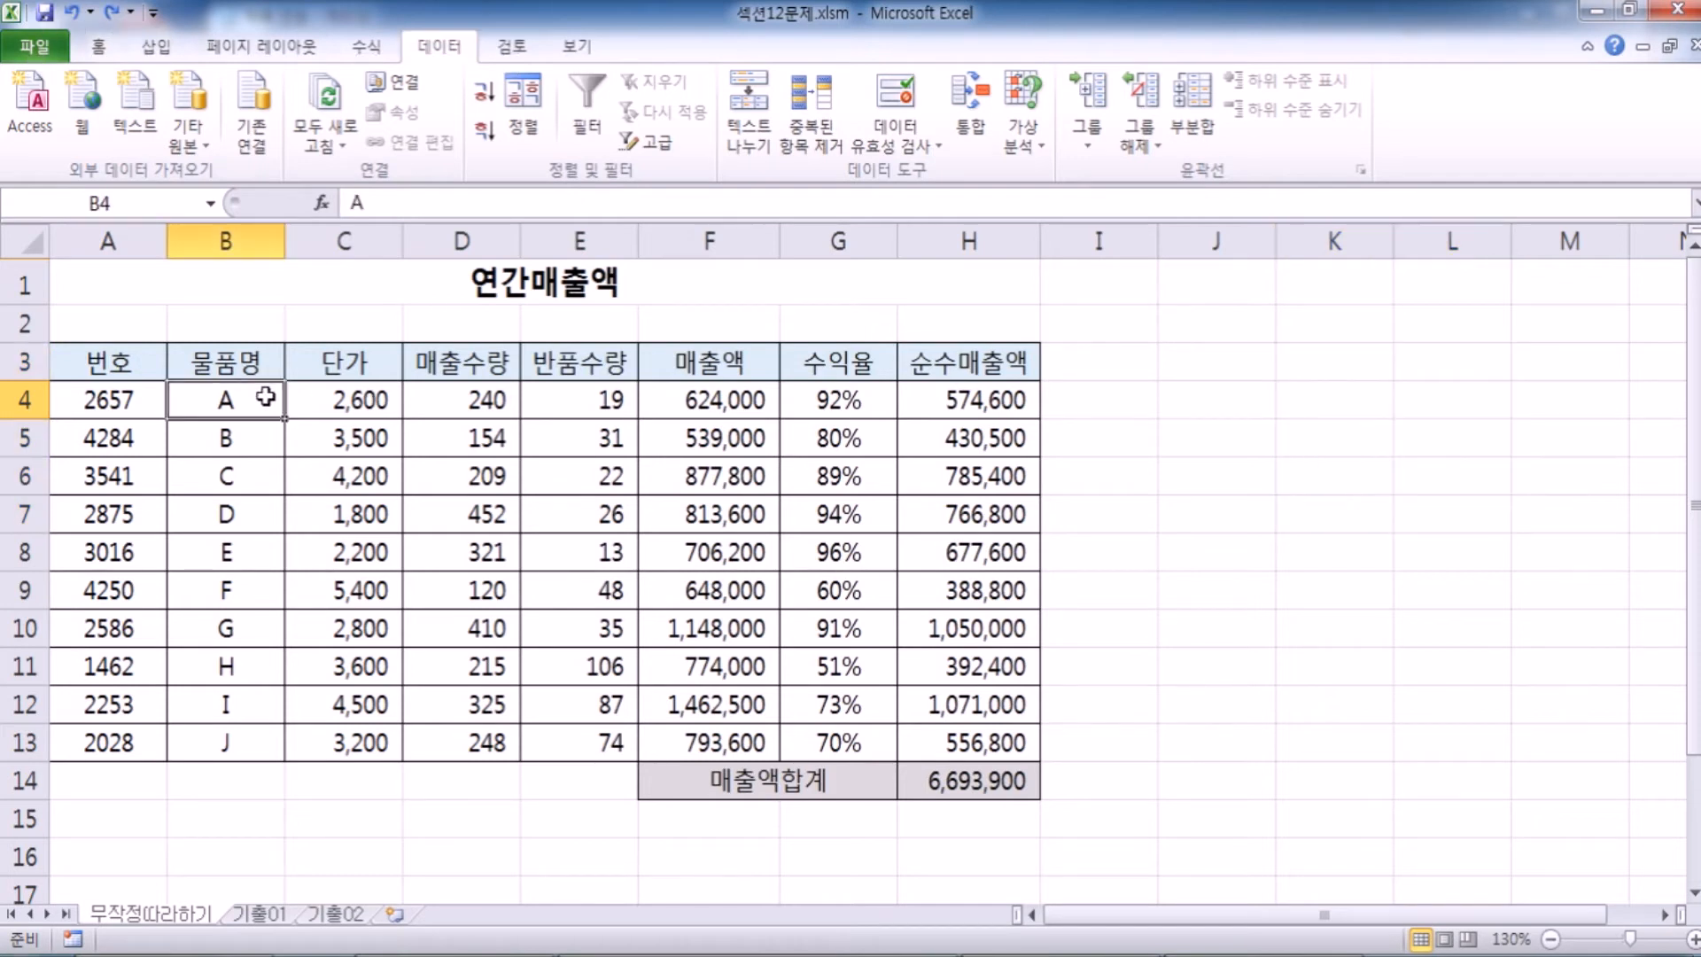
{"action": "left_click", "coordinate": [592, 410]}
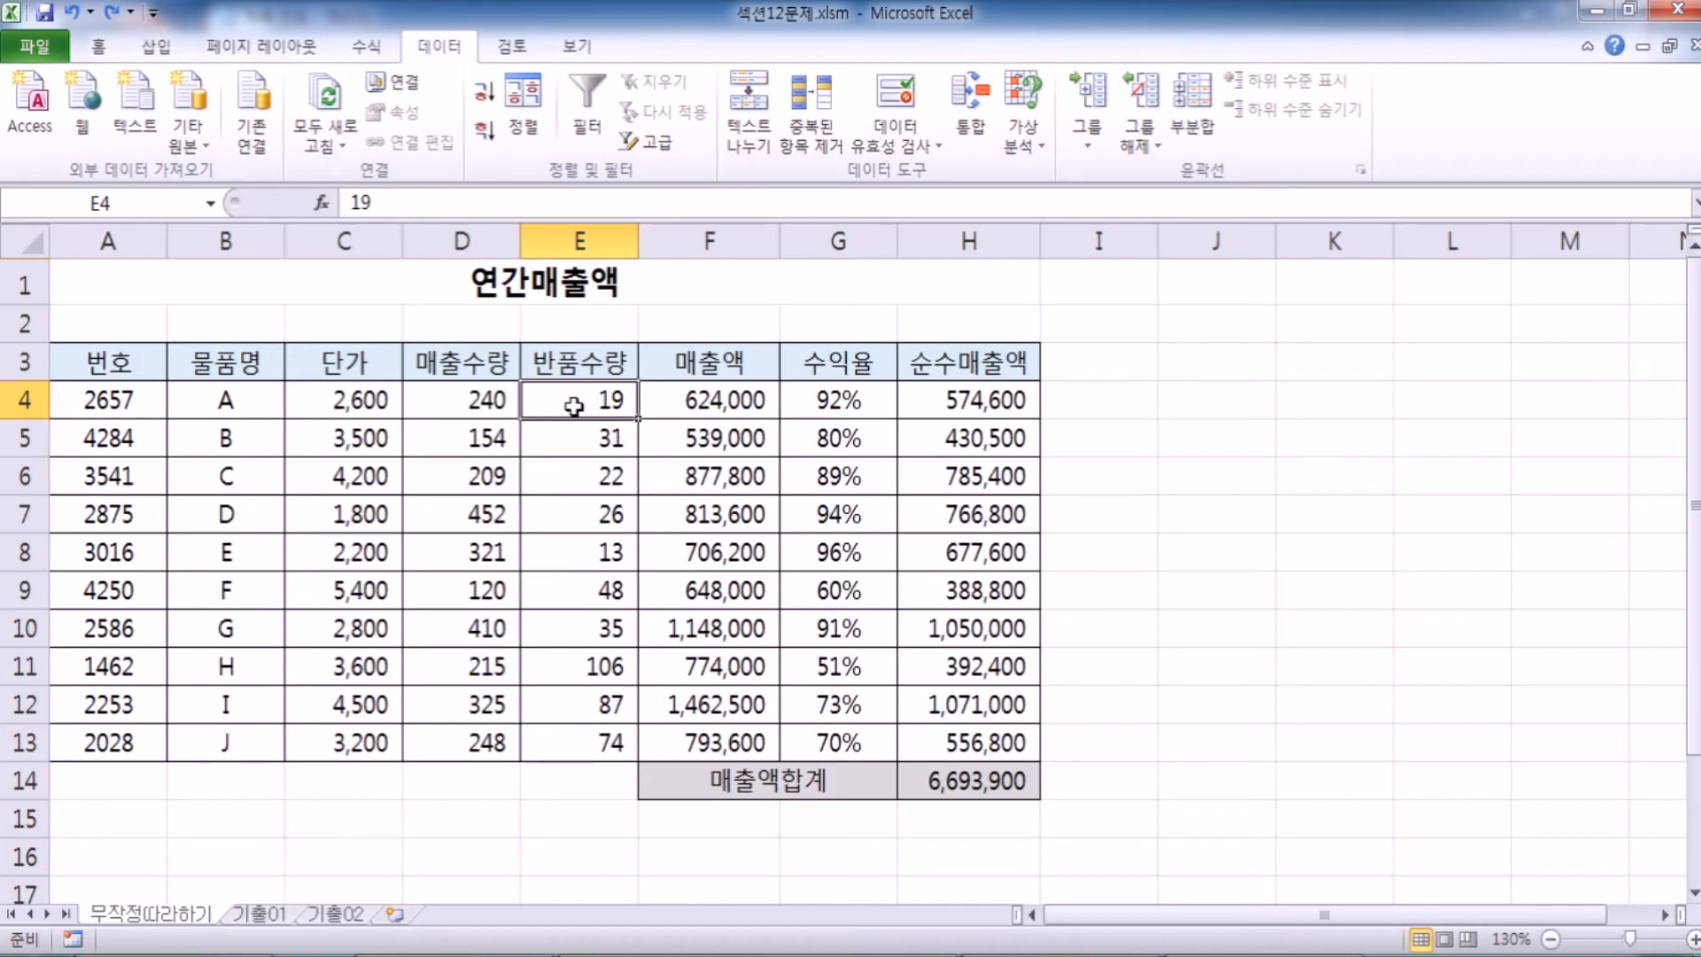
{"action": "left_click_drag", "start_coordinate": [25, 400], "coordinate": [25, 438]}
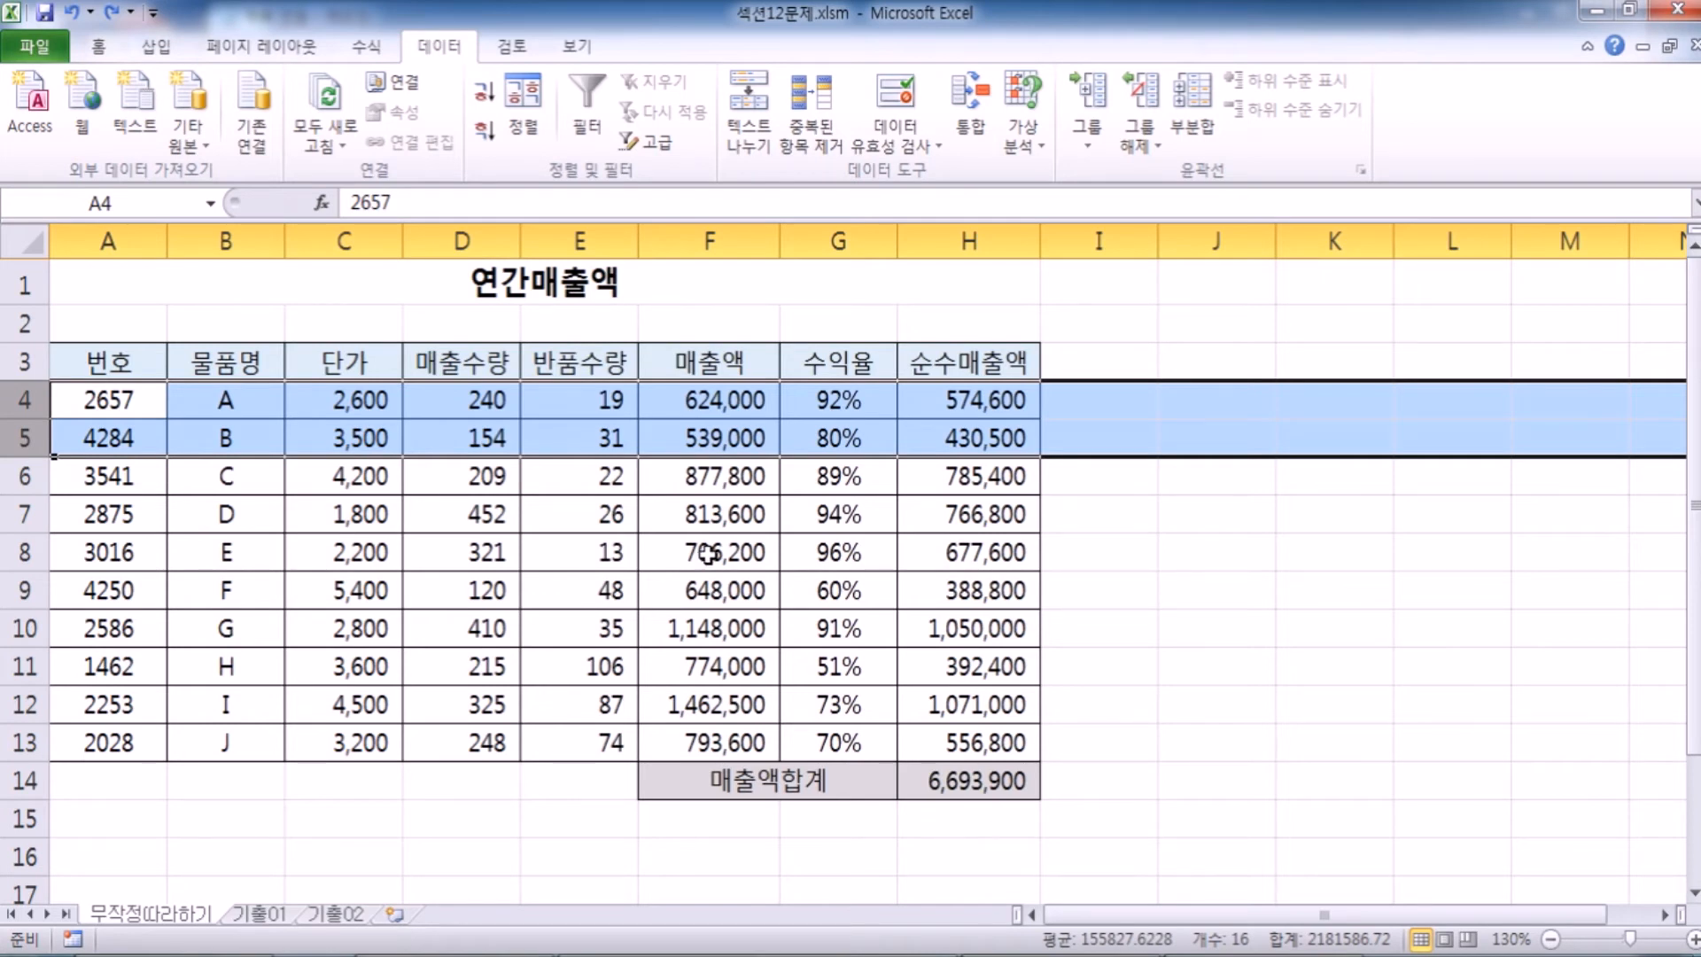
{"action": "left_click_drag", "start_coordinate": [576, 399], "coordinate": [574, 439]}
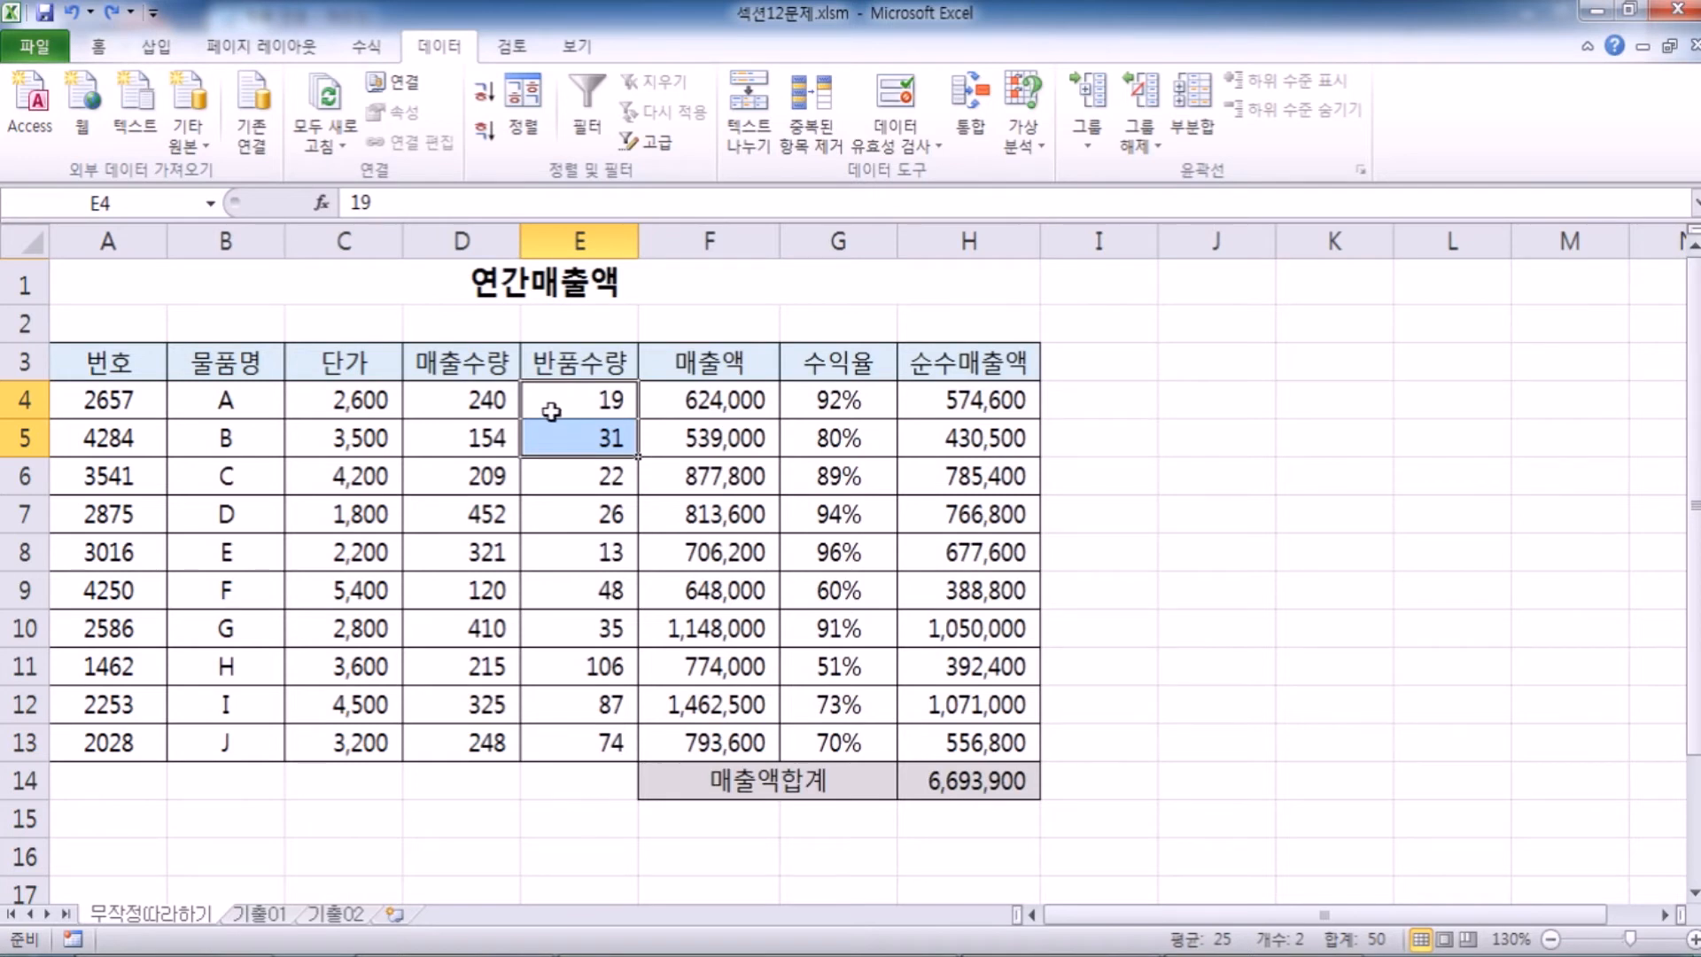
{"action": "left_click_drag", "start_coordinate": [365, 394], "coordinate": [356, 441]}
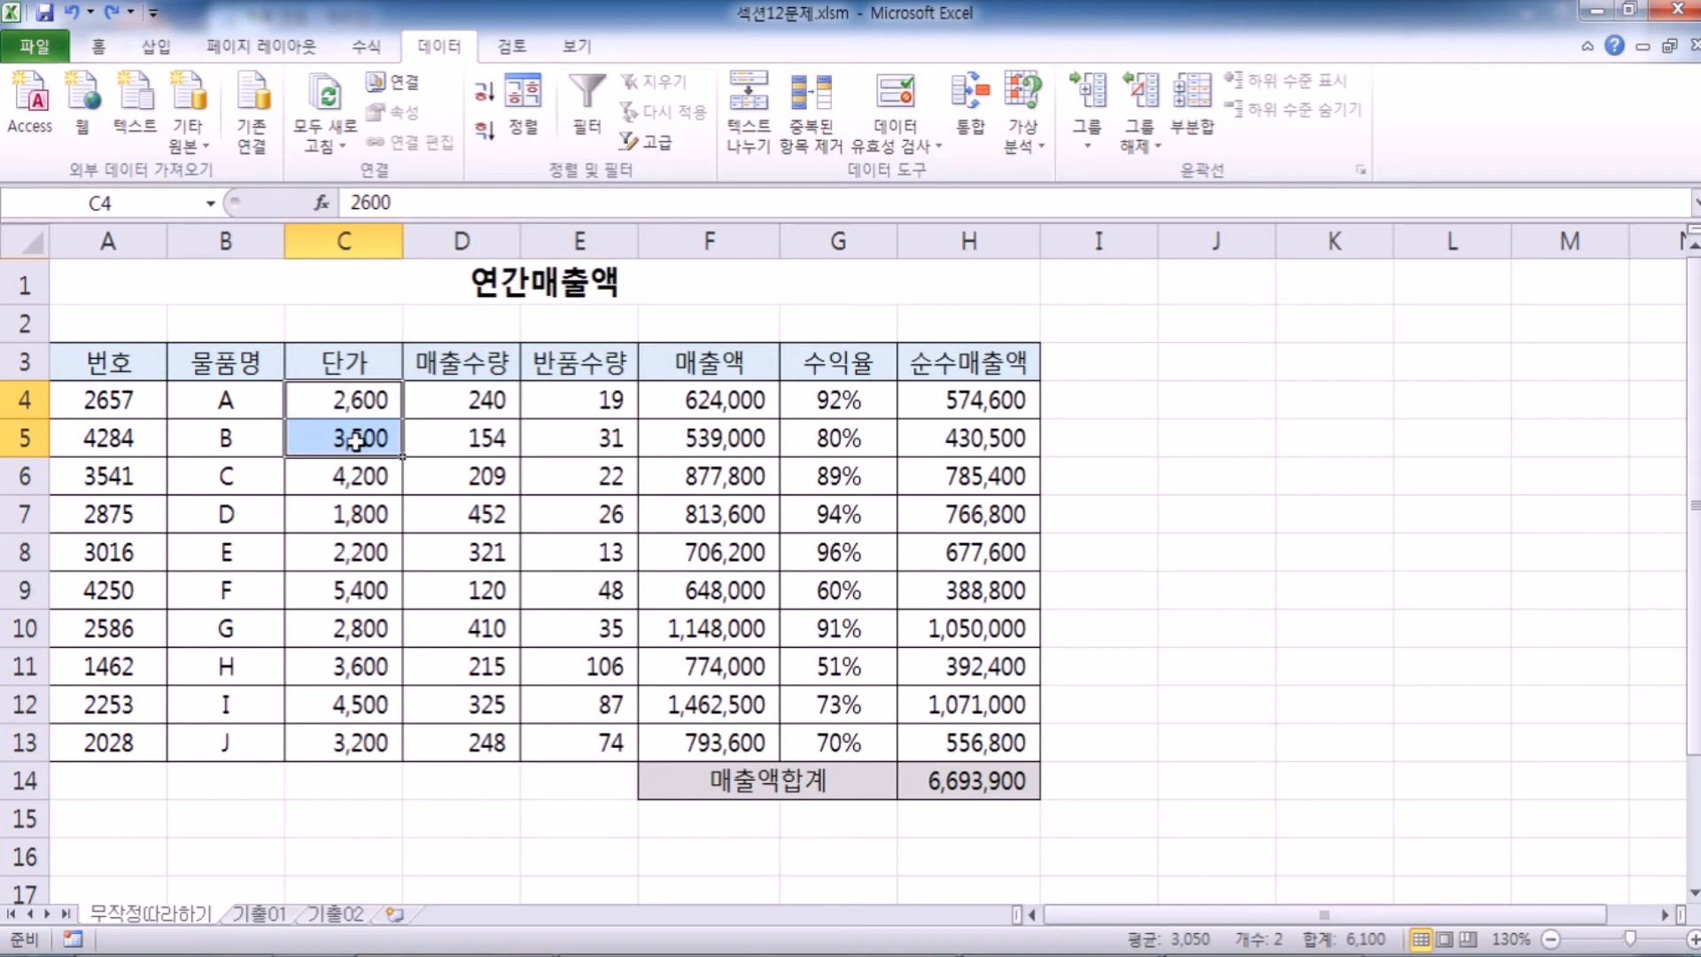
{"action": "left_click_drag", "start_coordinate": [565, 400], "coordinate": [565, 431]}
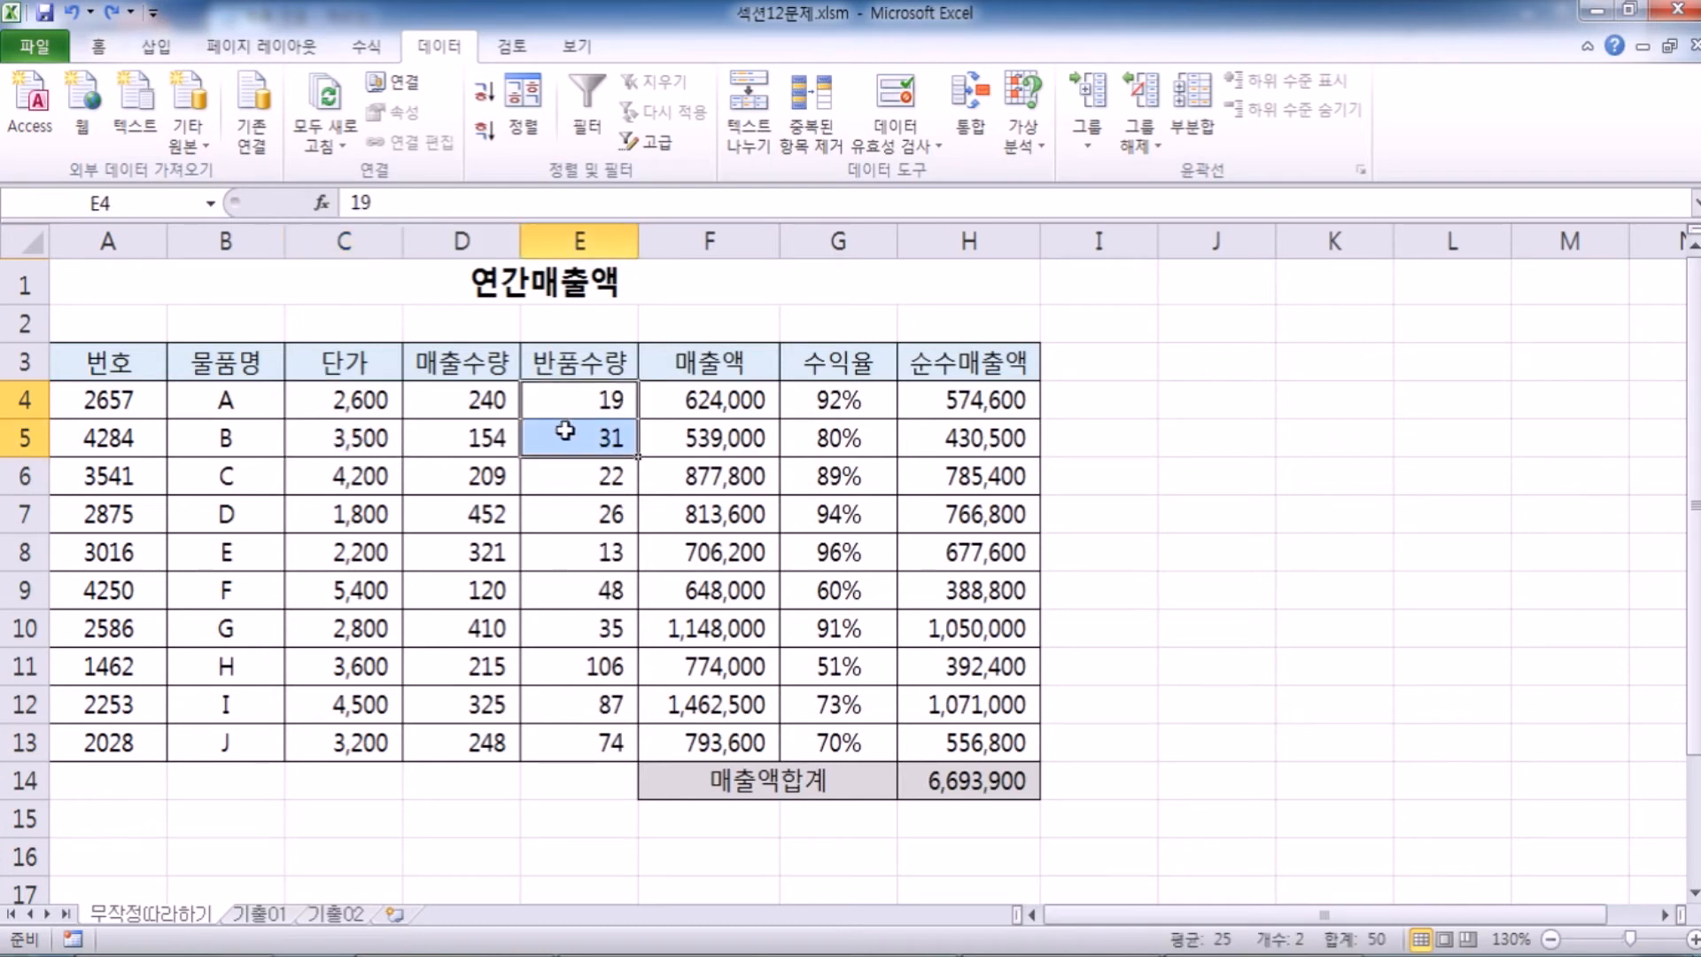
{"action": "left_click", "coordinate": [563, 396]}
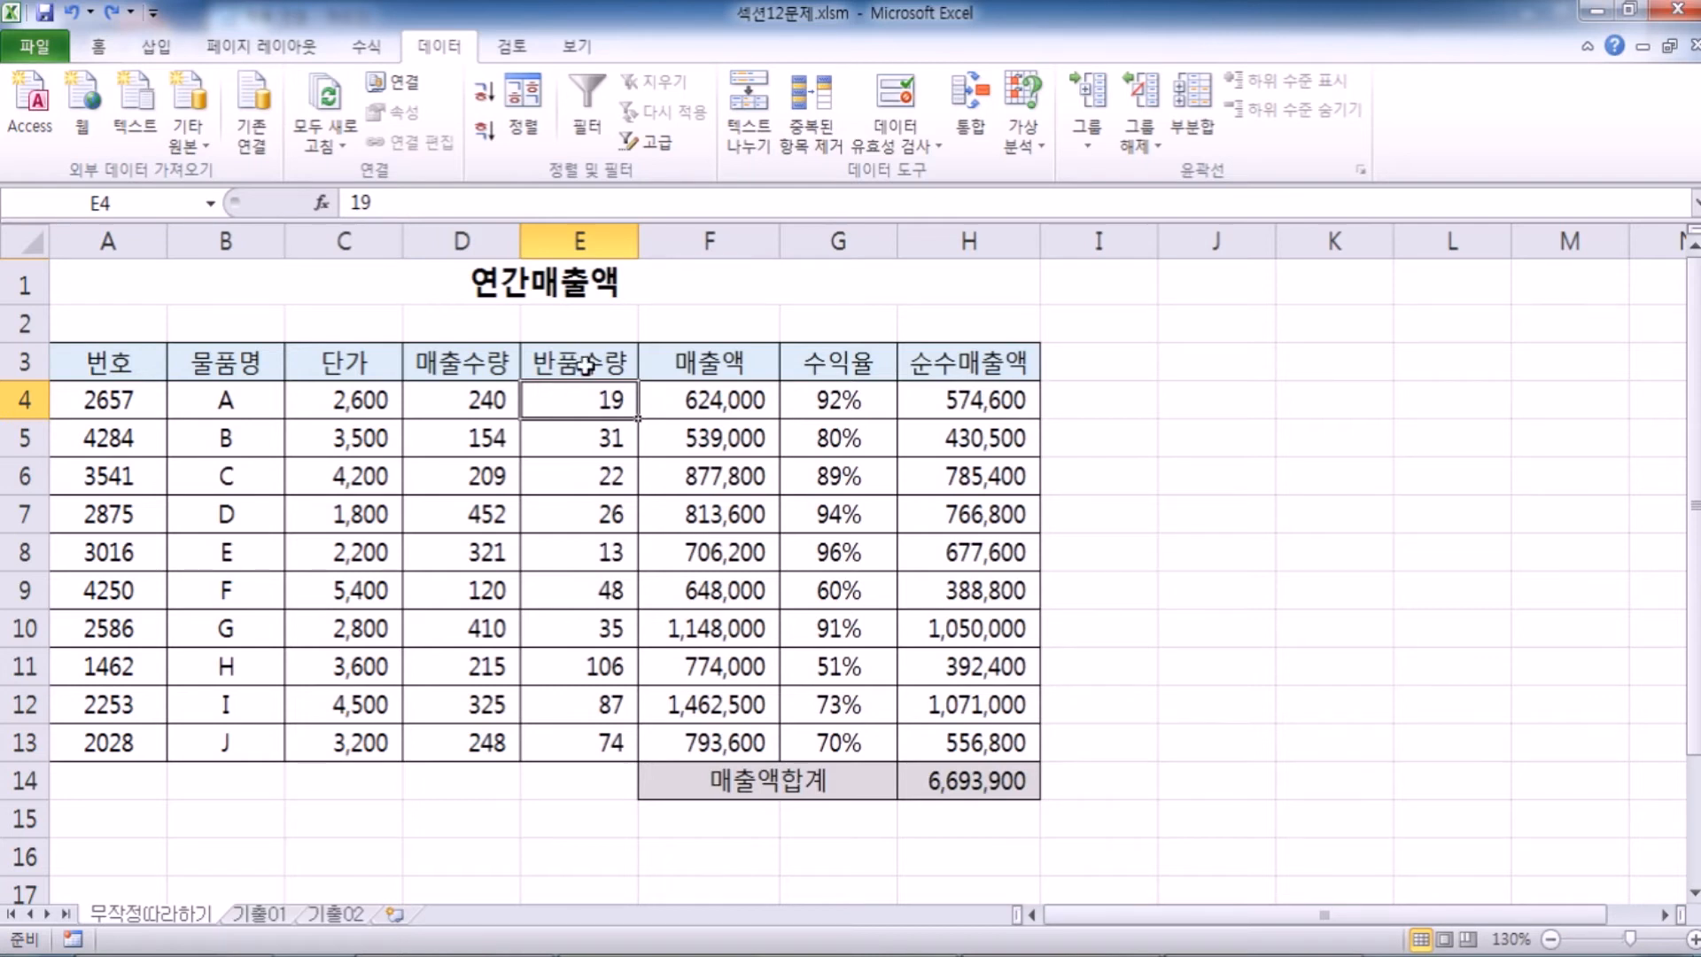
Step: Switch to Notepad and label the 2600 line as 현재 단가
{"action": "key", "text": "alt+Tab"}
{"action": "left_click", "coordinate": [239, 301]}
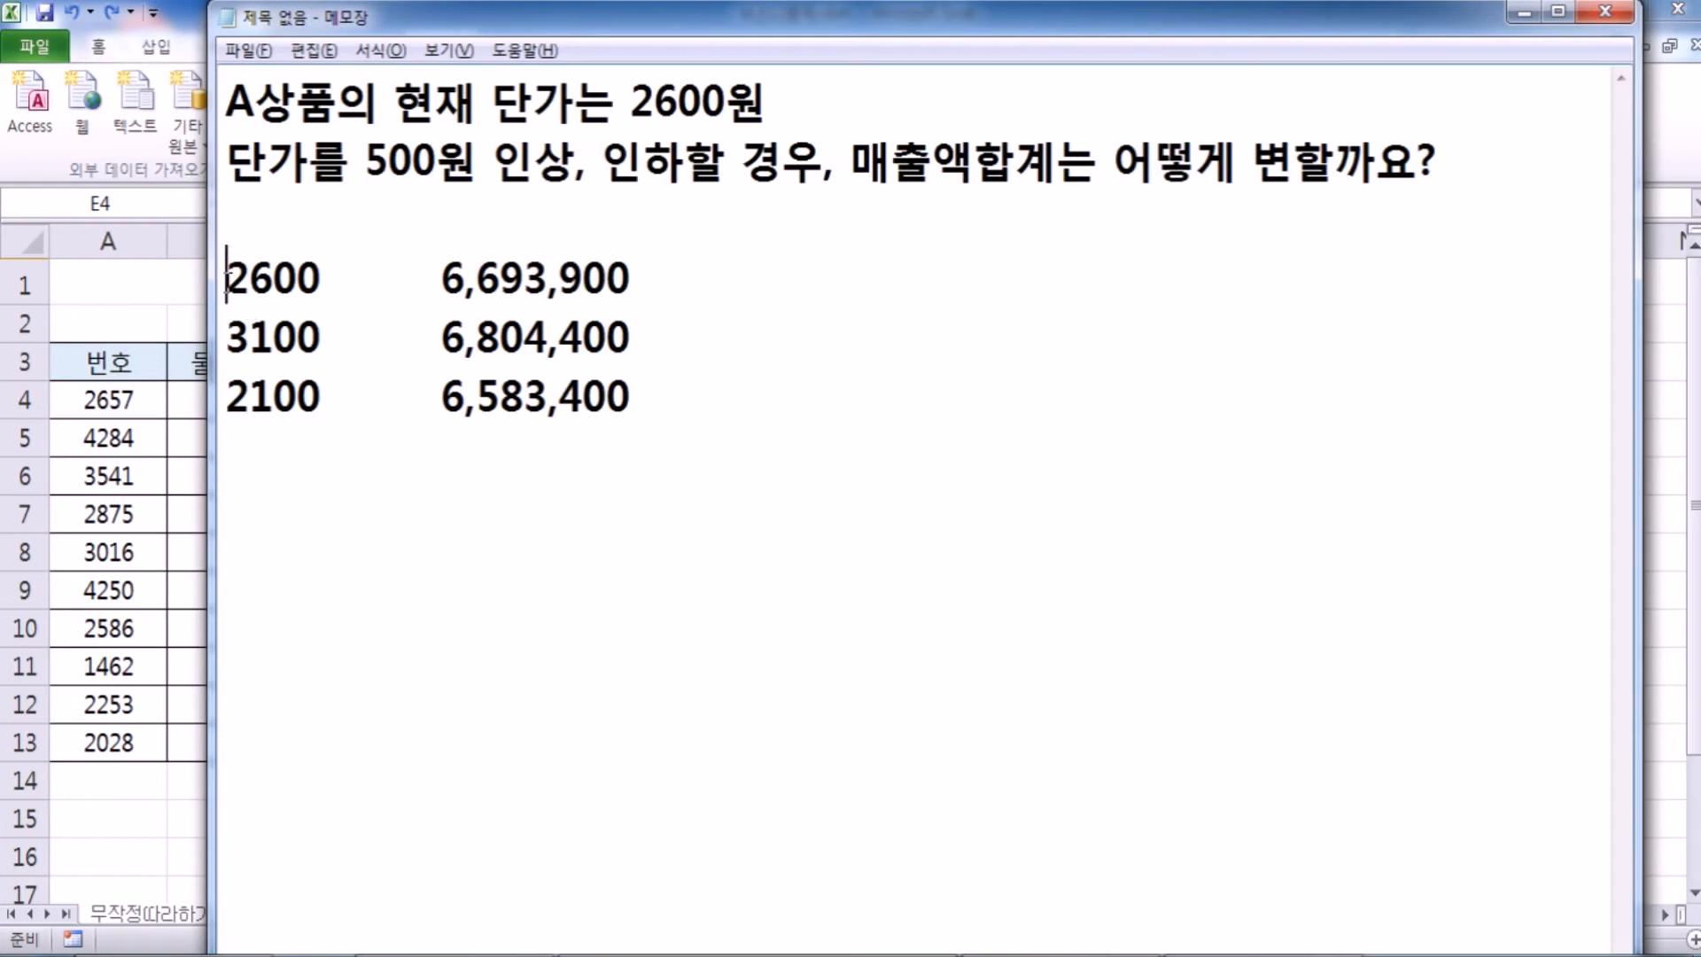
{"action": "type", "text": "단가 인상"}
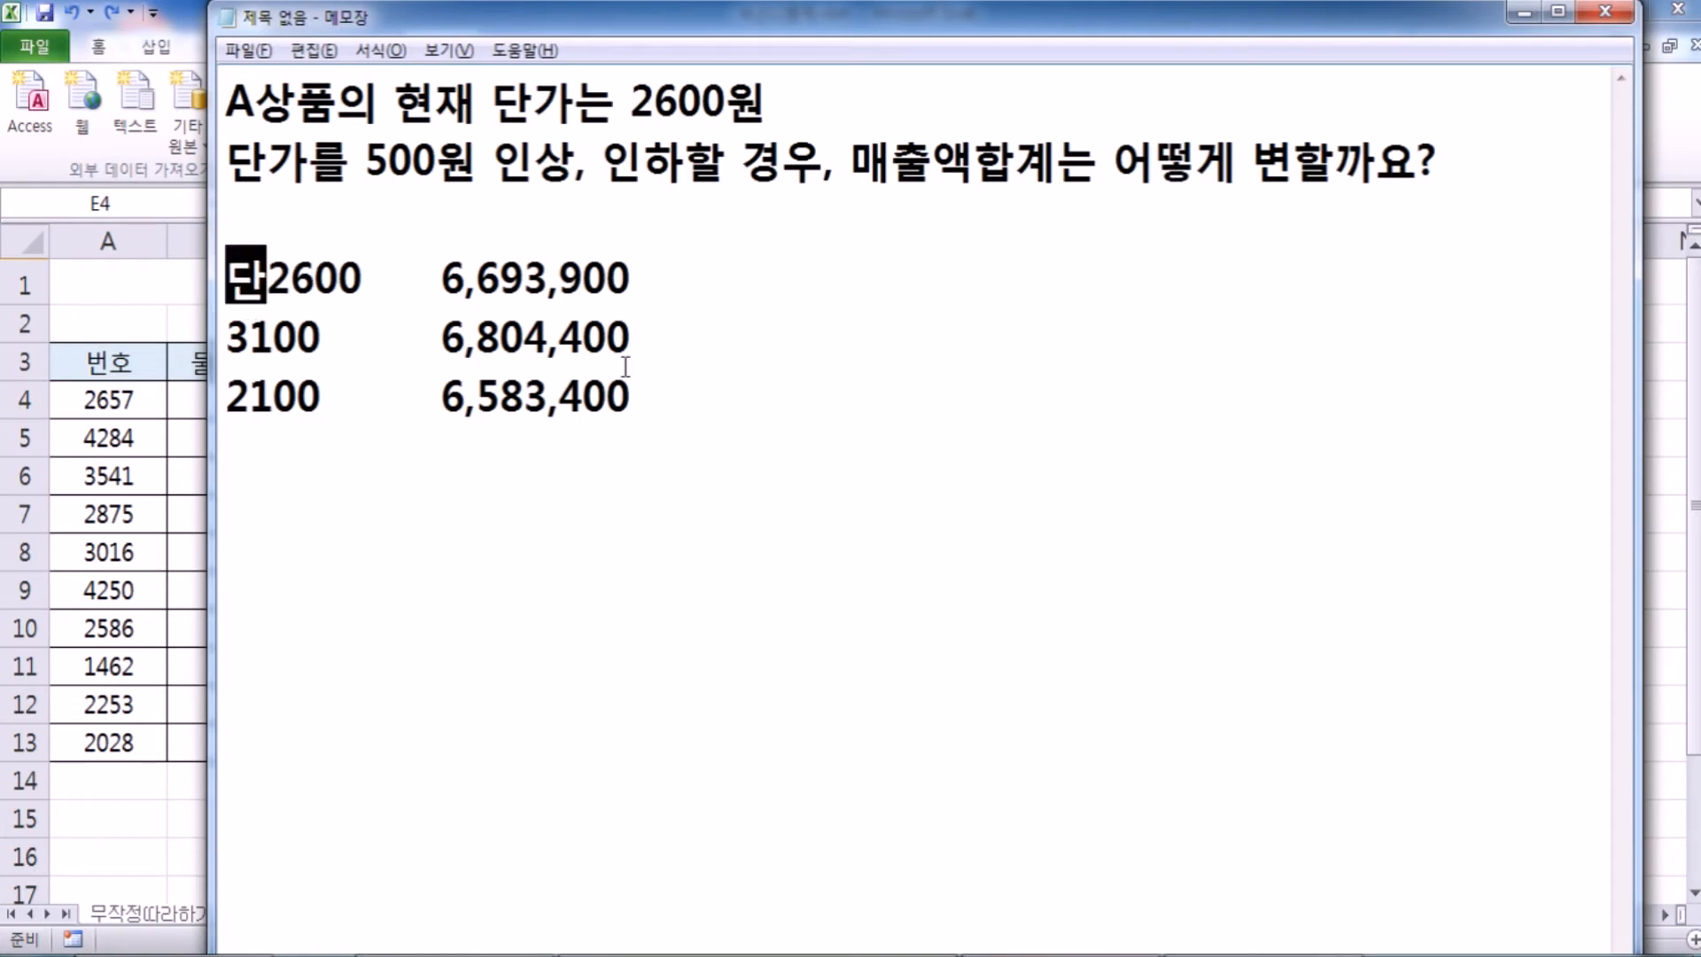
{"action": "key", "text": "Down"}
{"action": "key", "text": "Home"}
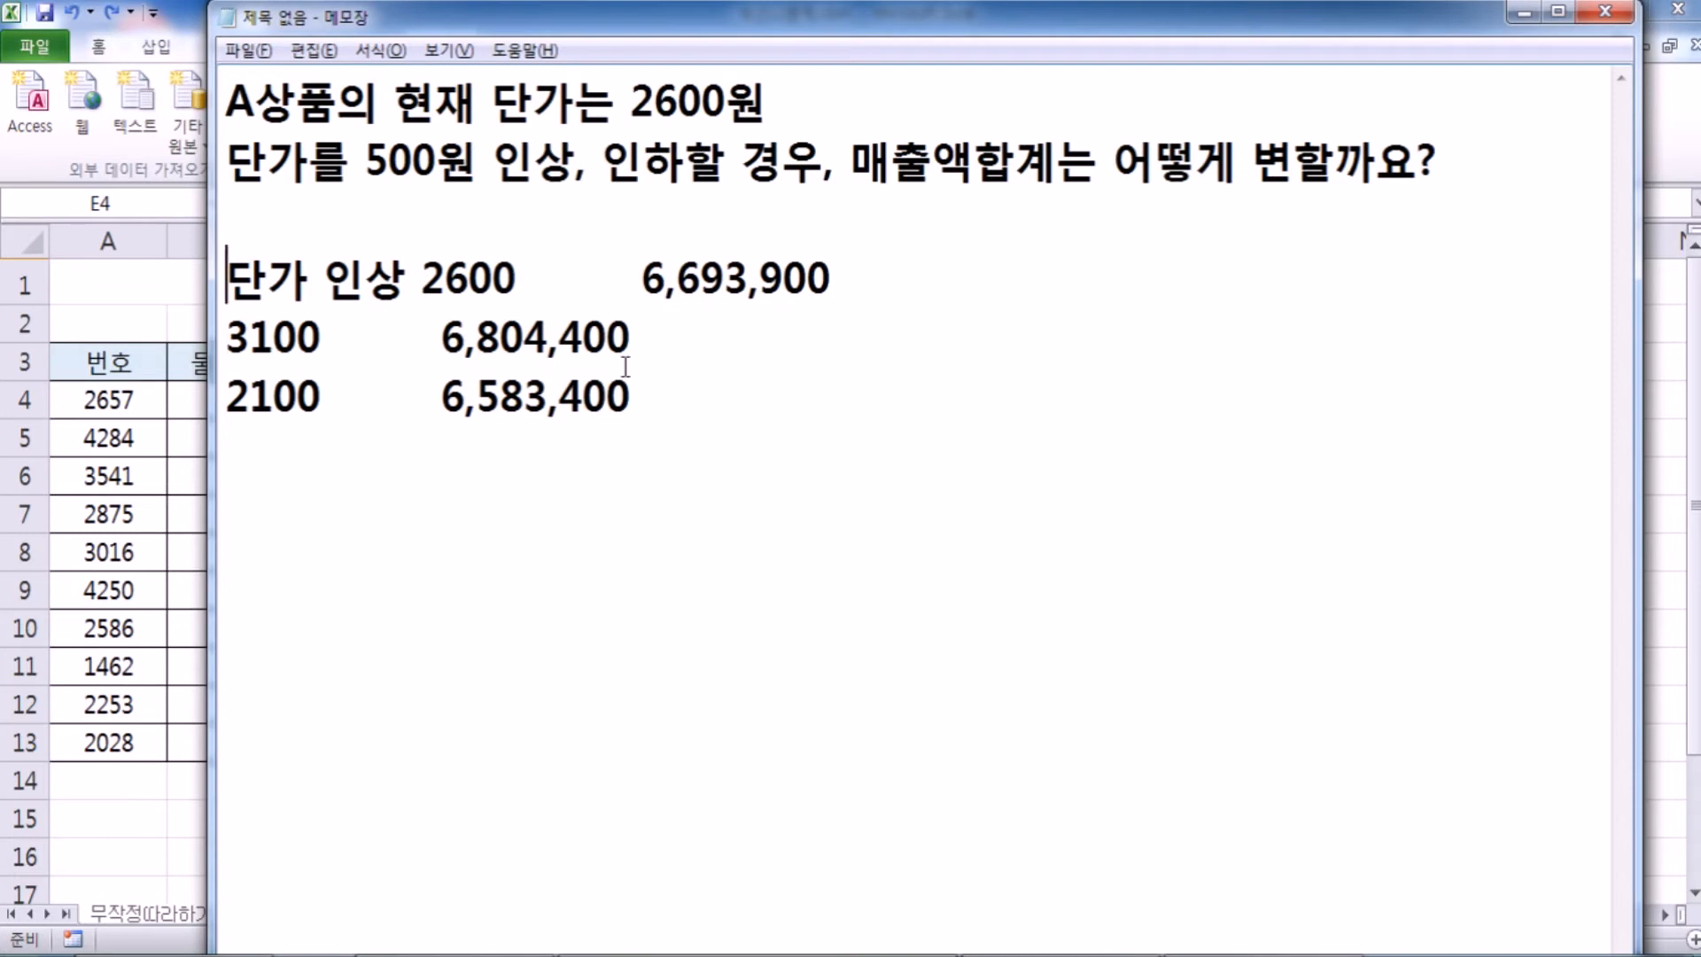
{"action": "type", "text": "현재"}
{"action": "key", "text": "Right"}
{"action": "key", "text": "Right"}
{"action": "key", "text": "Delete"}
{"action": "key", "text": "Delete"}
{"action": "key", "text": "Delete"}
Step: Label the 3100 line as 단가인상 and remove the space inside the label above so it reads 현재단가
{"action": "key", "text": "Down"}
{"action": "key", "text": "Home"}
{"action": "type", "text": "다ㄴ가"}
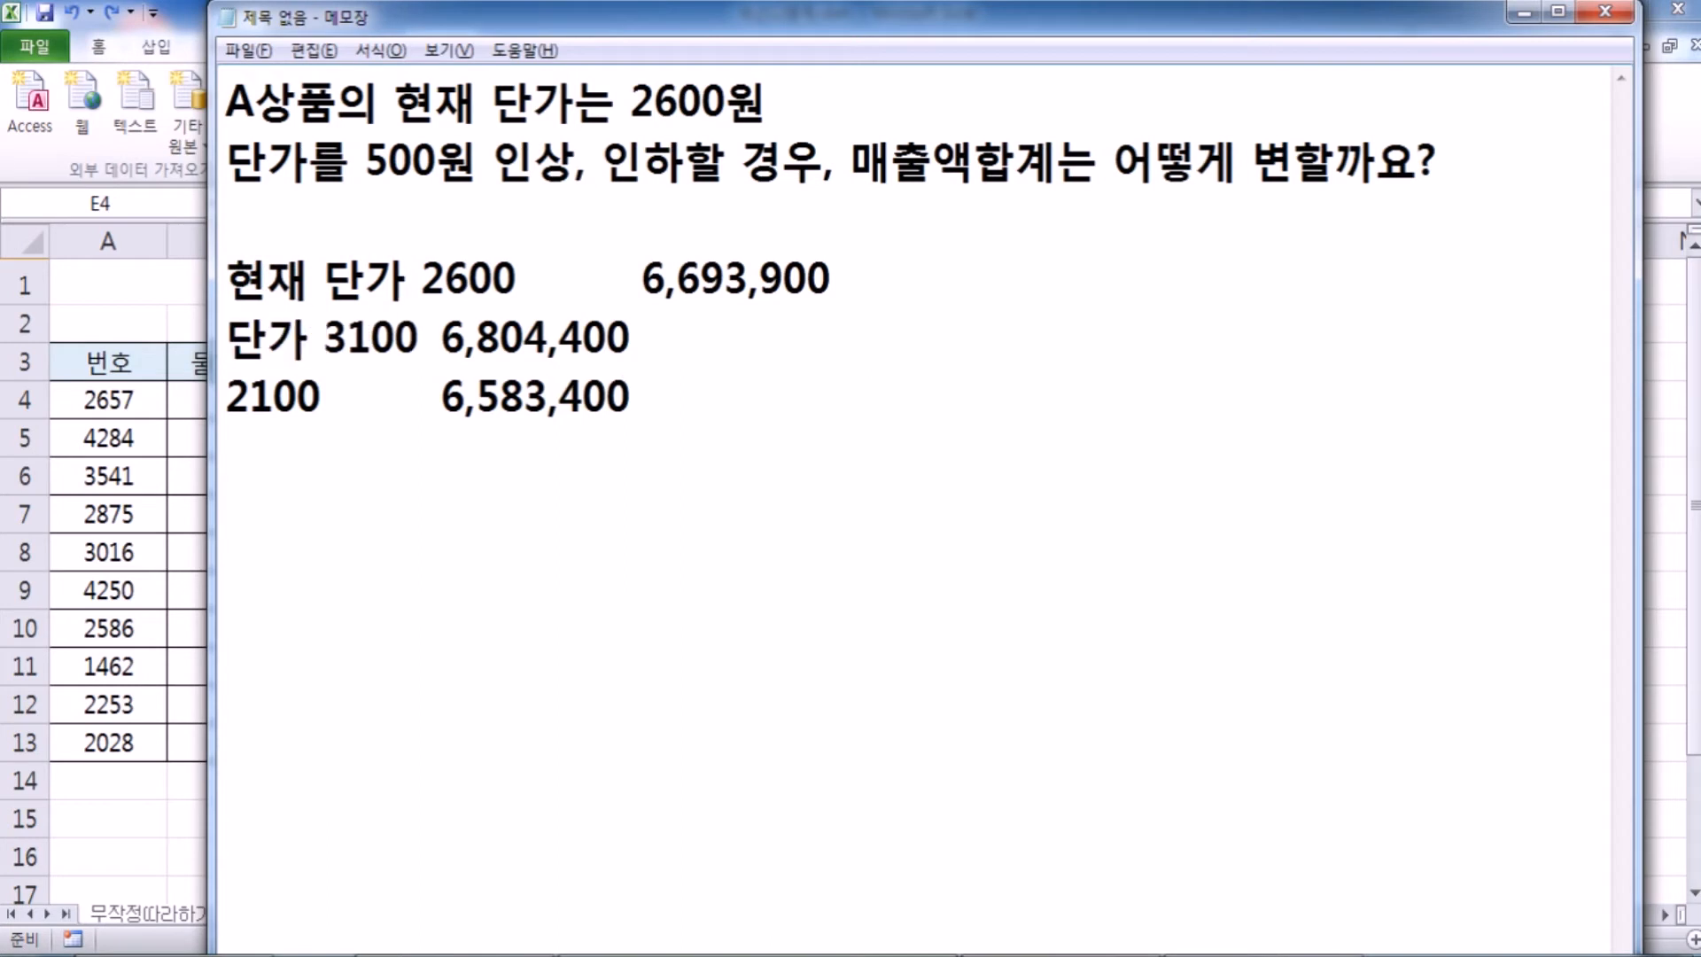
{"action": "key", "text": "BackSpace"}
{"action": "type", "text": "인사ㅇ"}
{"action": "key", "text": "Up"}
{"action": "key", "text": "Left"}
{"action": "key", "text": "Left"}
{"action": "key", "text": "Left"}
{"action": "key", "text": "Delete"}
Step: Label the 2100 line in the note as 단가인하
{"action": "key", "text": "Down"}
{"action": "key", "text": "Down"}
{"action": "key", "text": "Home"}
{"action": "type", "text": "단가인하"}
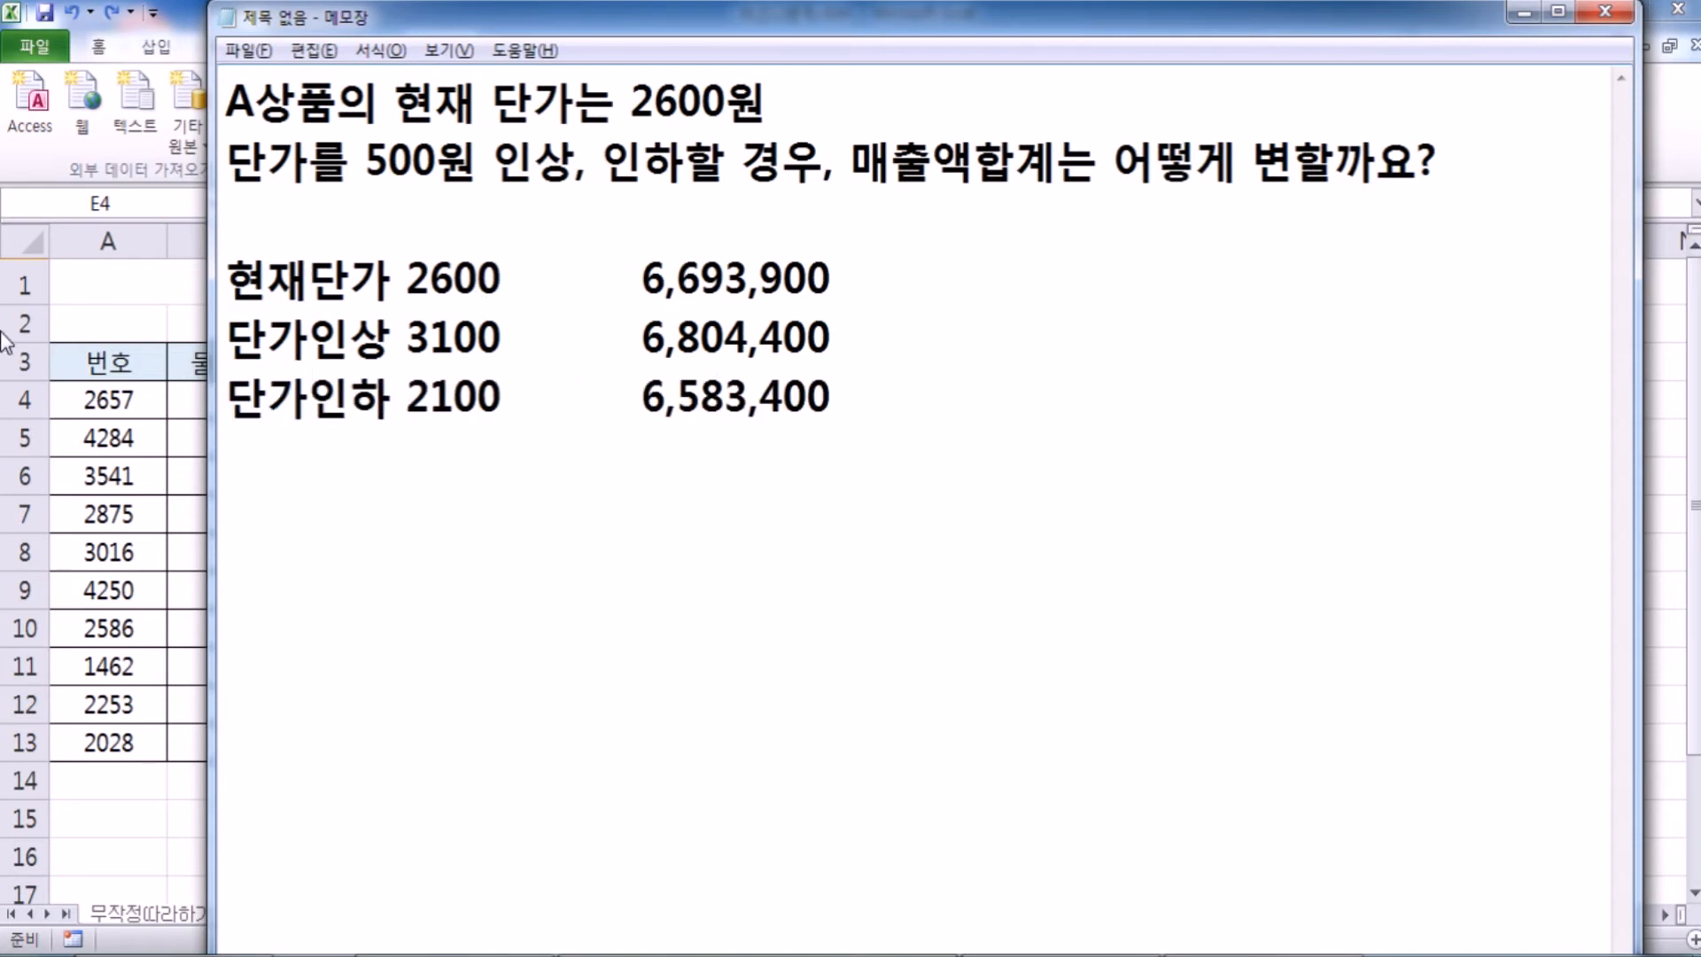
{"action": "left_click_drag", "start_coordinate": [229, 276], "coordinate": [401, 276]}
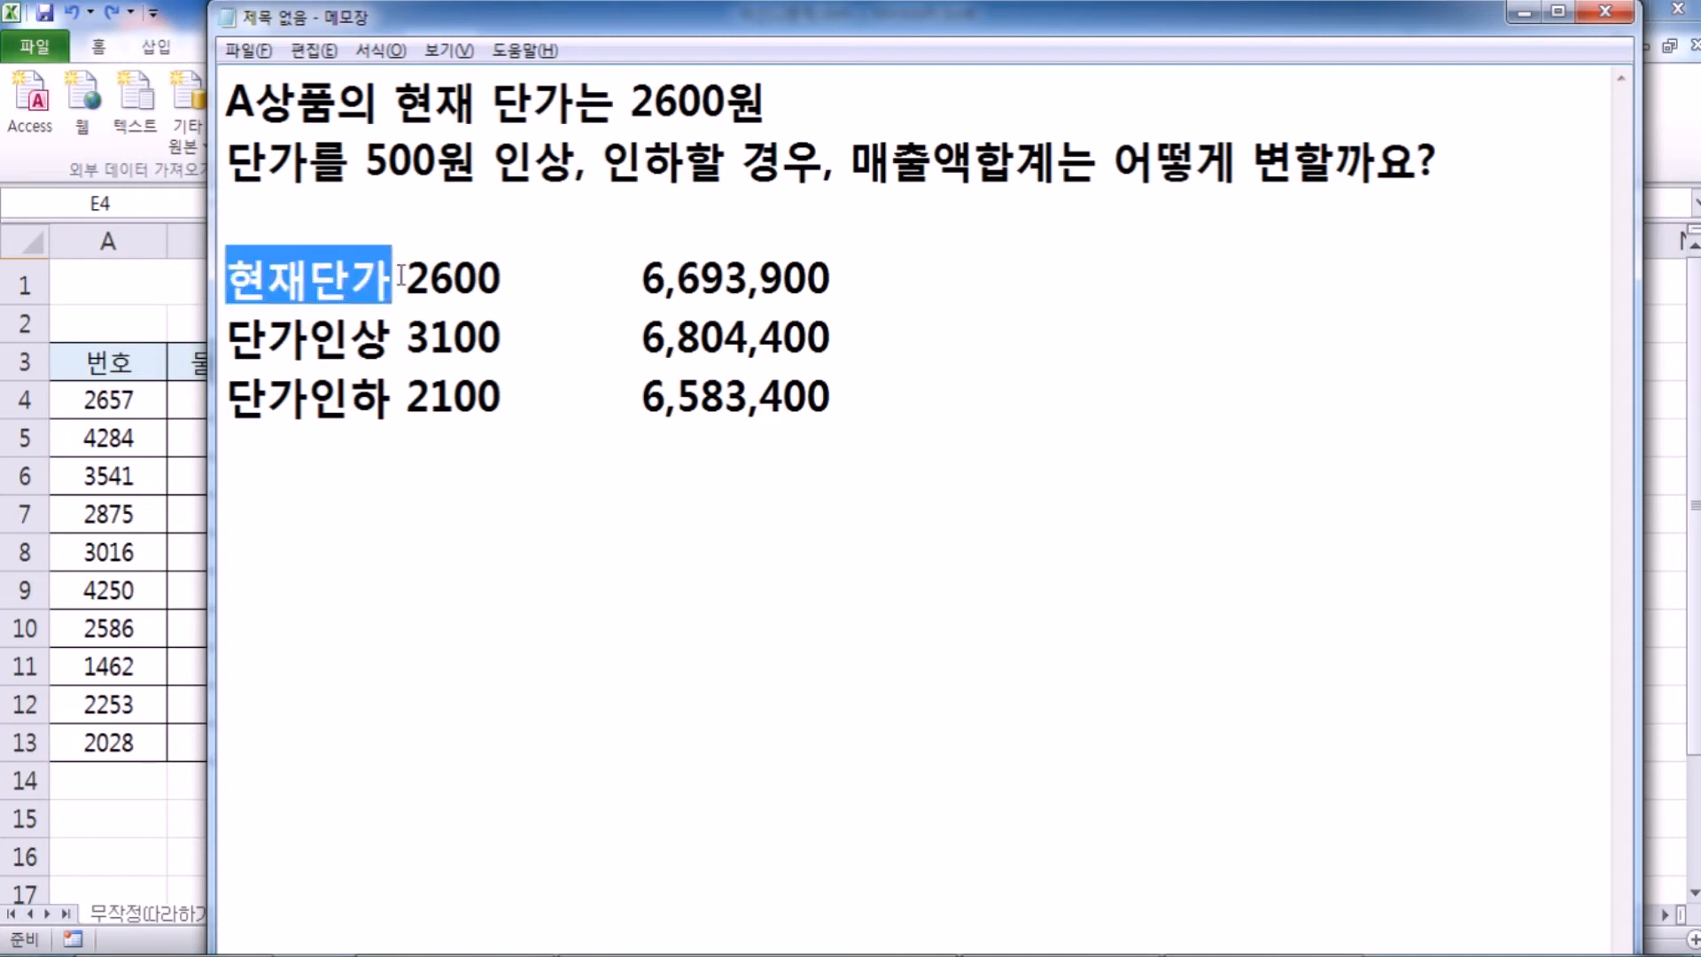
{"action": "left_click_drag", "start_coordinate": [232, 338], "coordinate": [392, 339]}
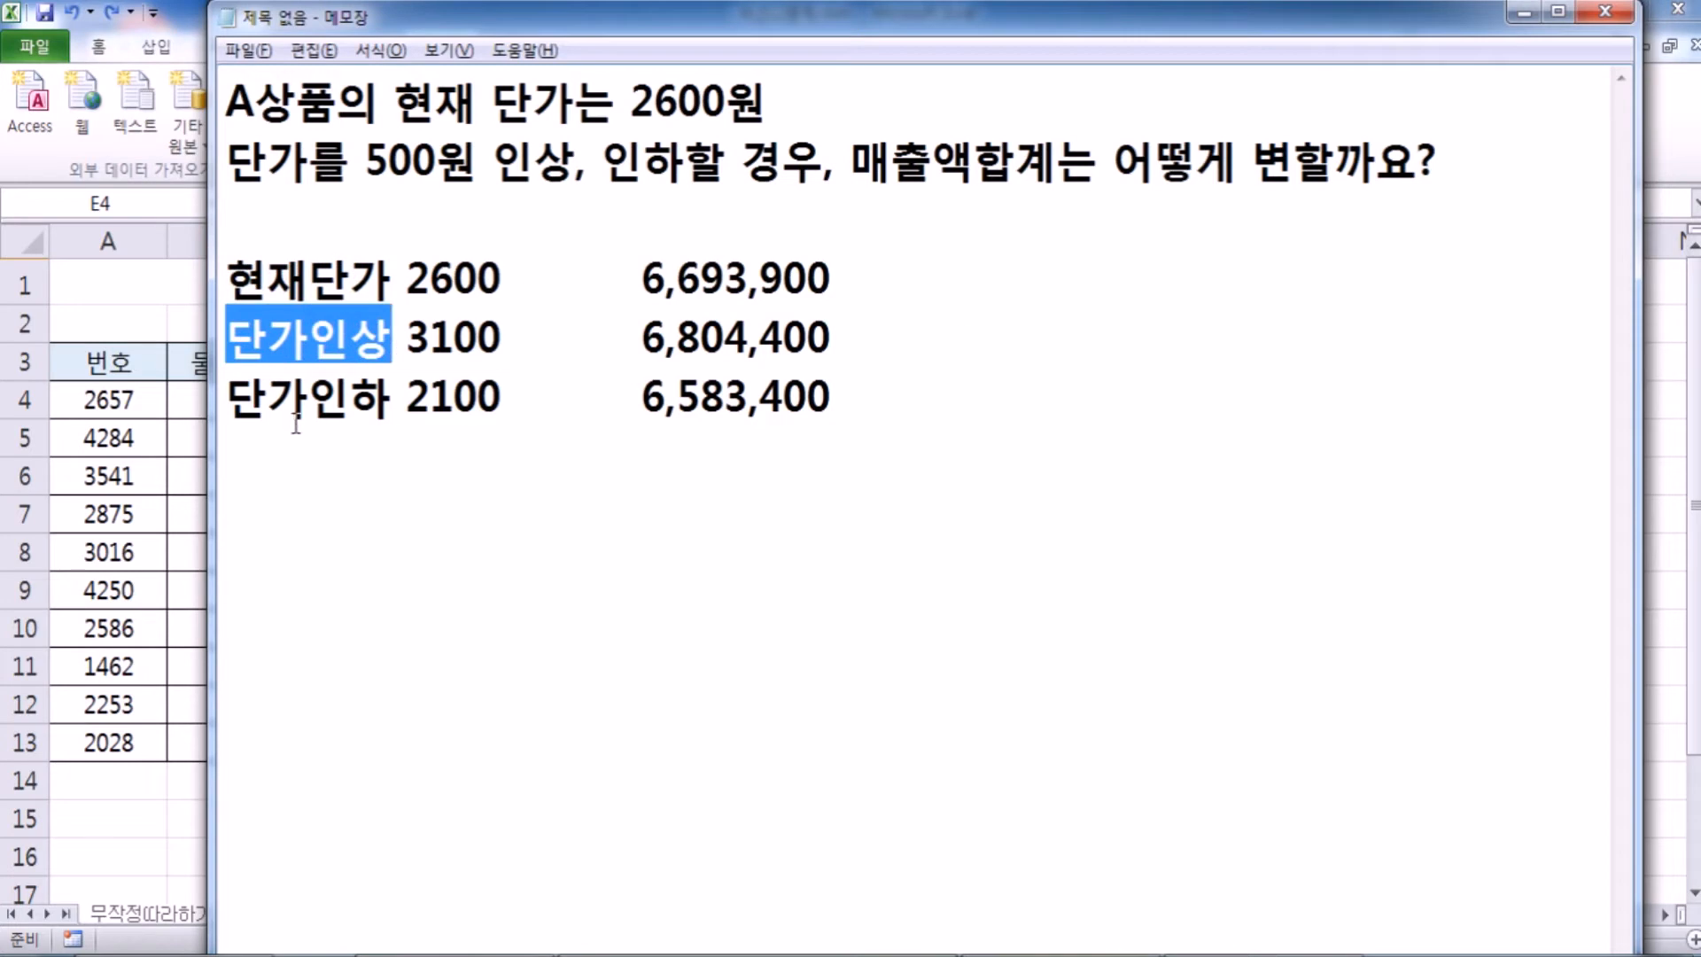
{"action": "left_click_drag", "start_coordinate": [229, 396], "coordinate": [549, 400]}
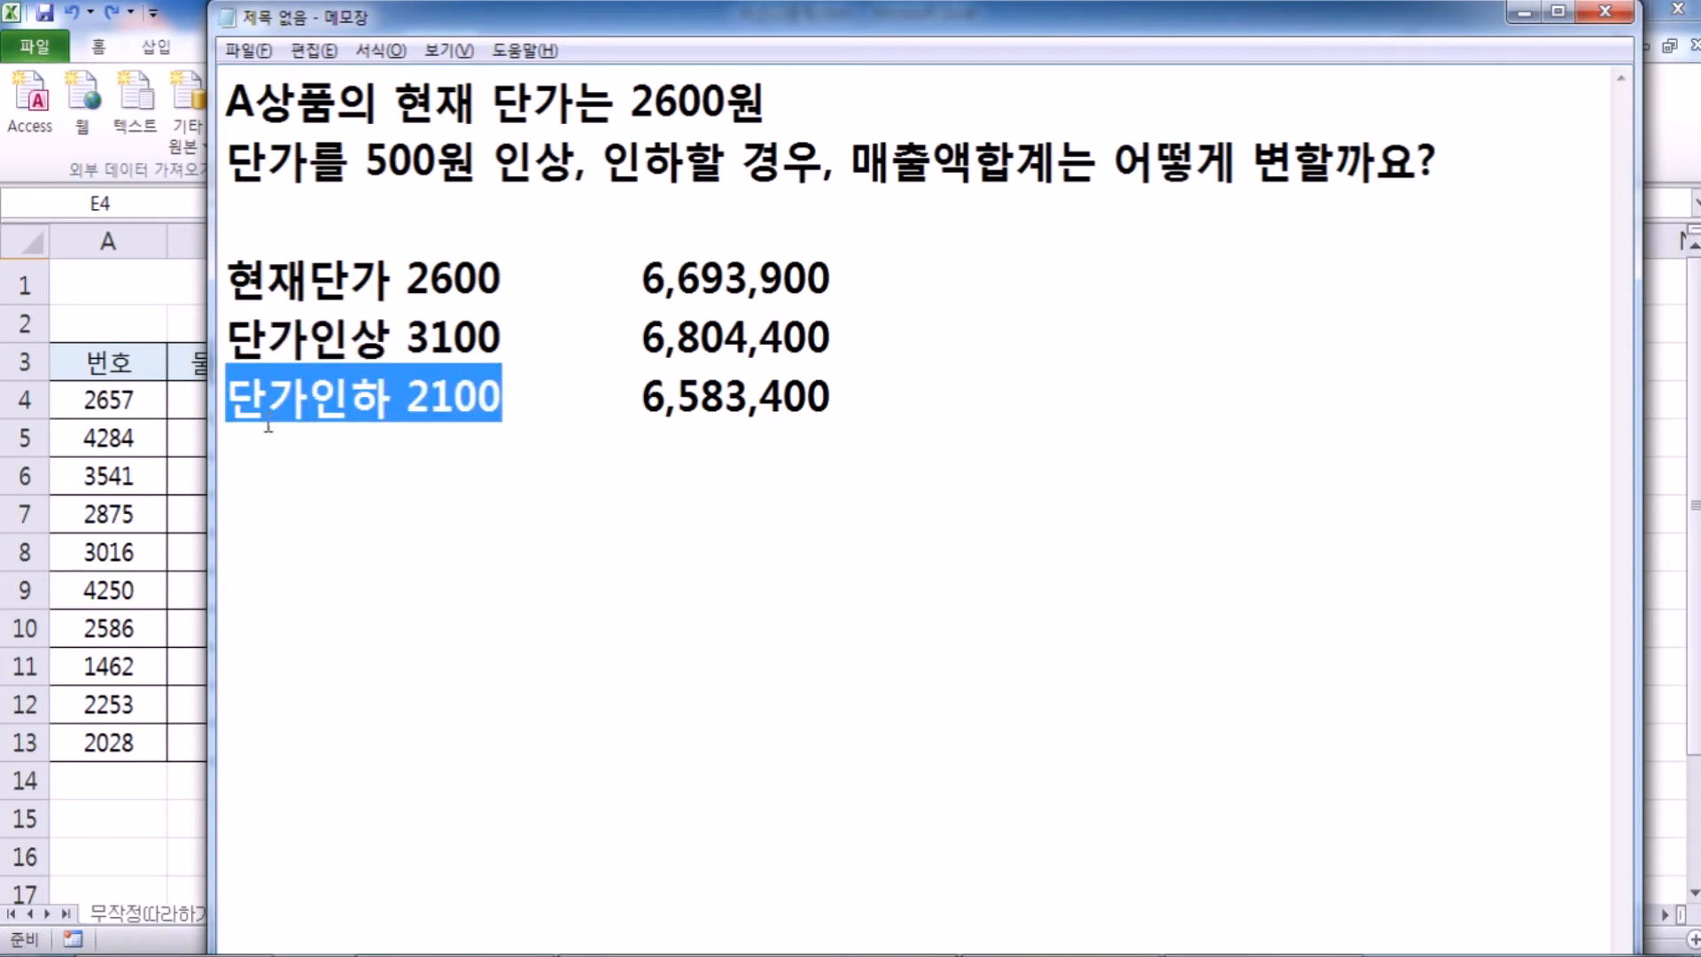
{"action": "left_click", "coordinate": [229, 438]}
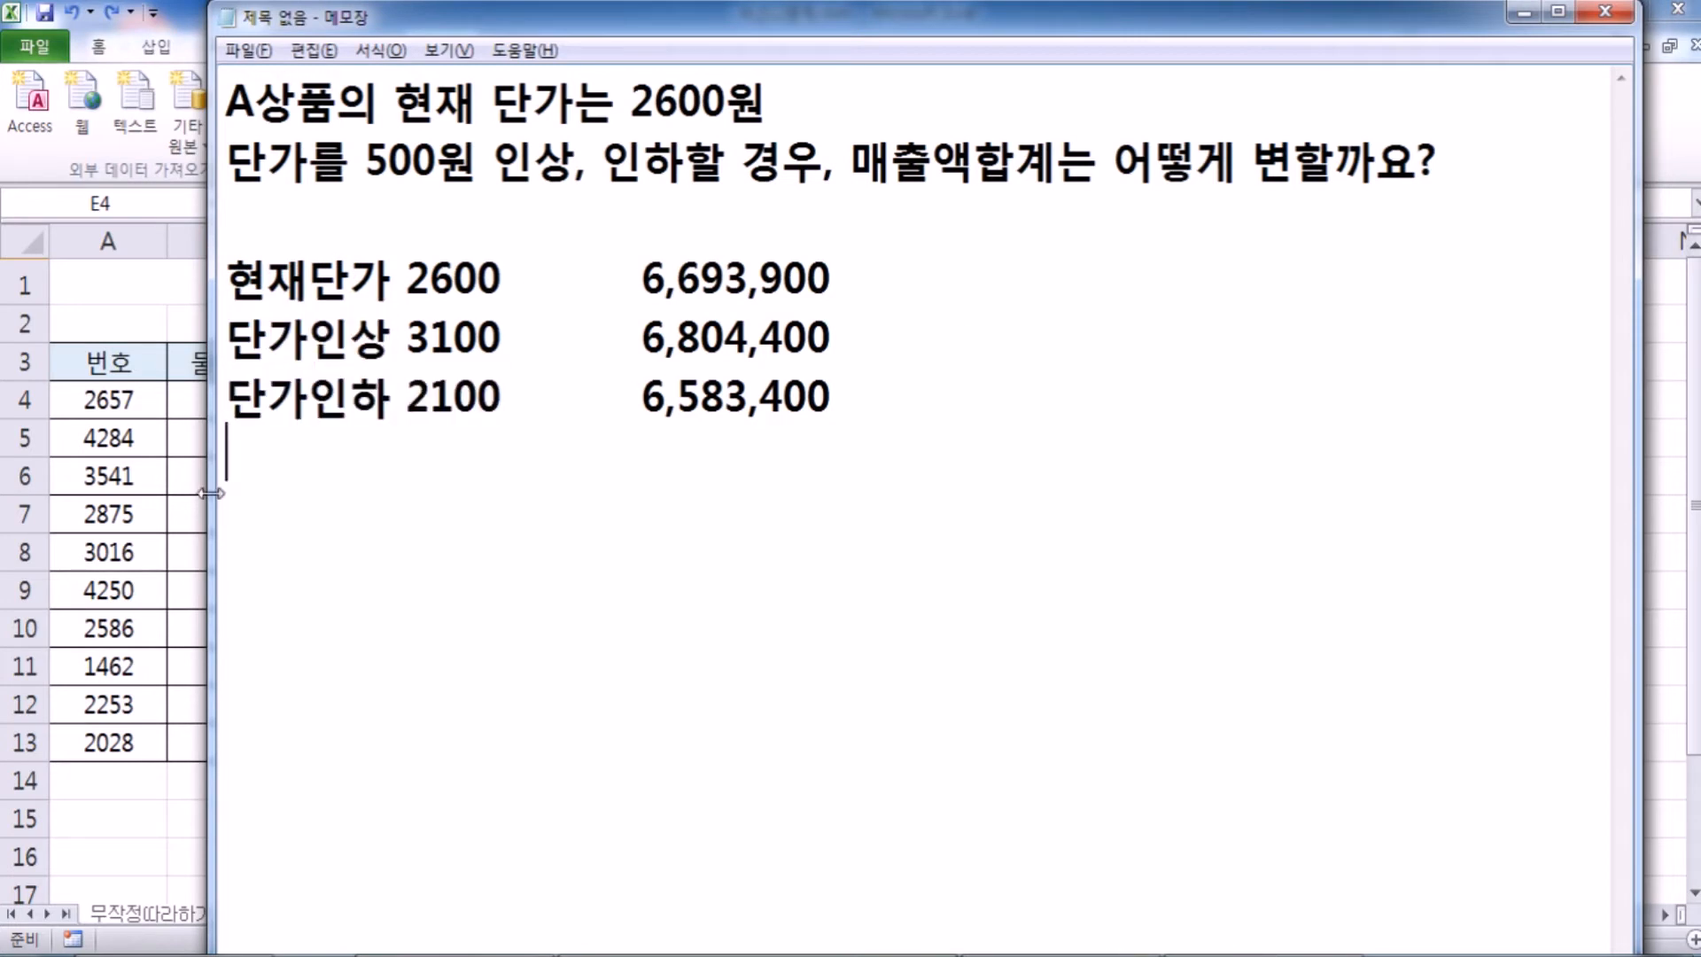
Step: Switch to Excel and define the name A반품수량 for product A's returned quantity in cell E4
{"action": "key", "text": "alt+Tab"}
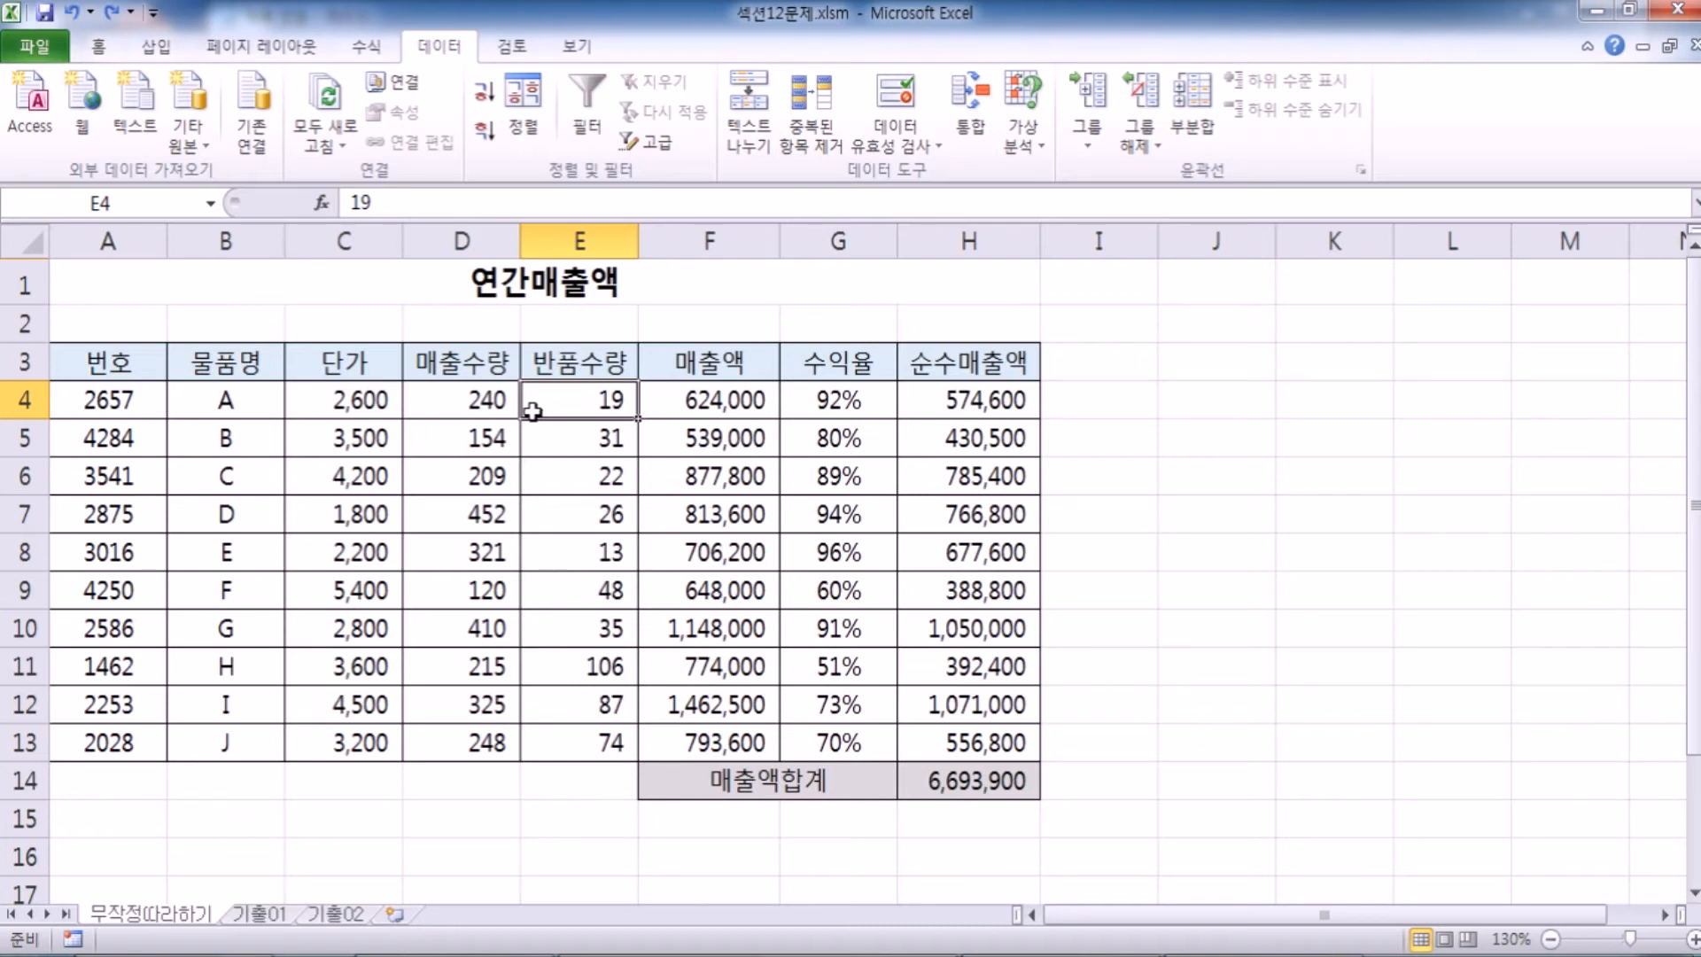
{"action": "left_click", "coordinate": [133, 206]}
{"action": "type", "text": "A반품수량"}
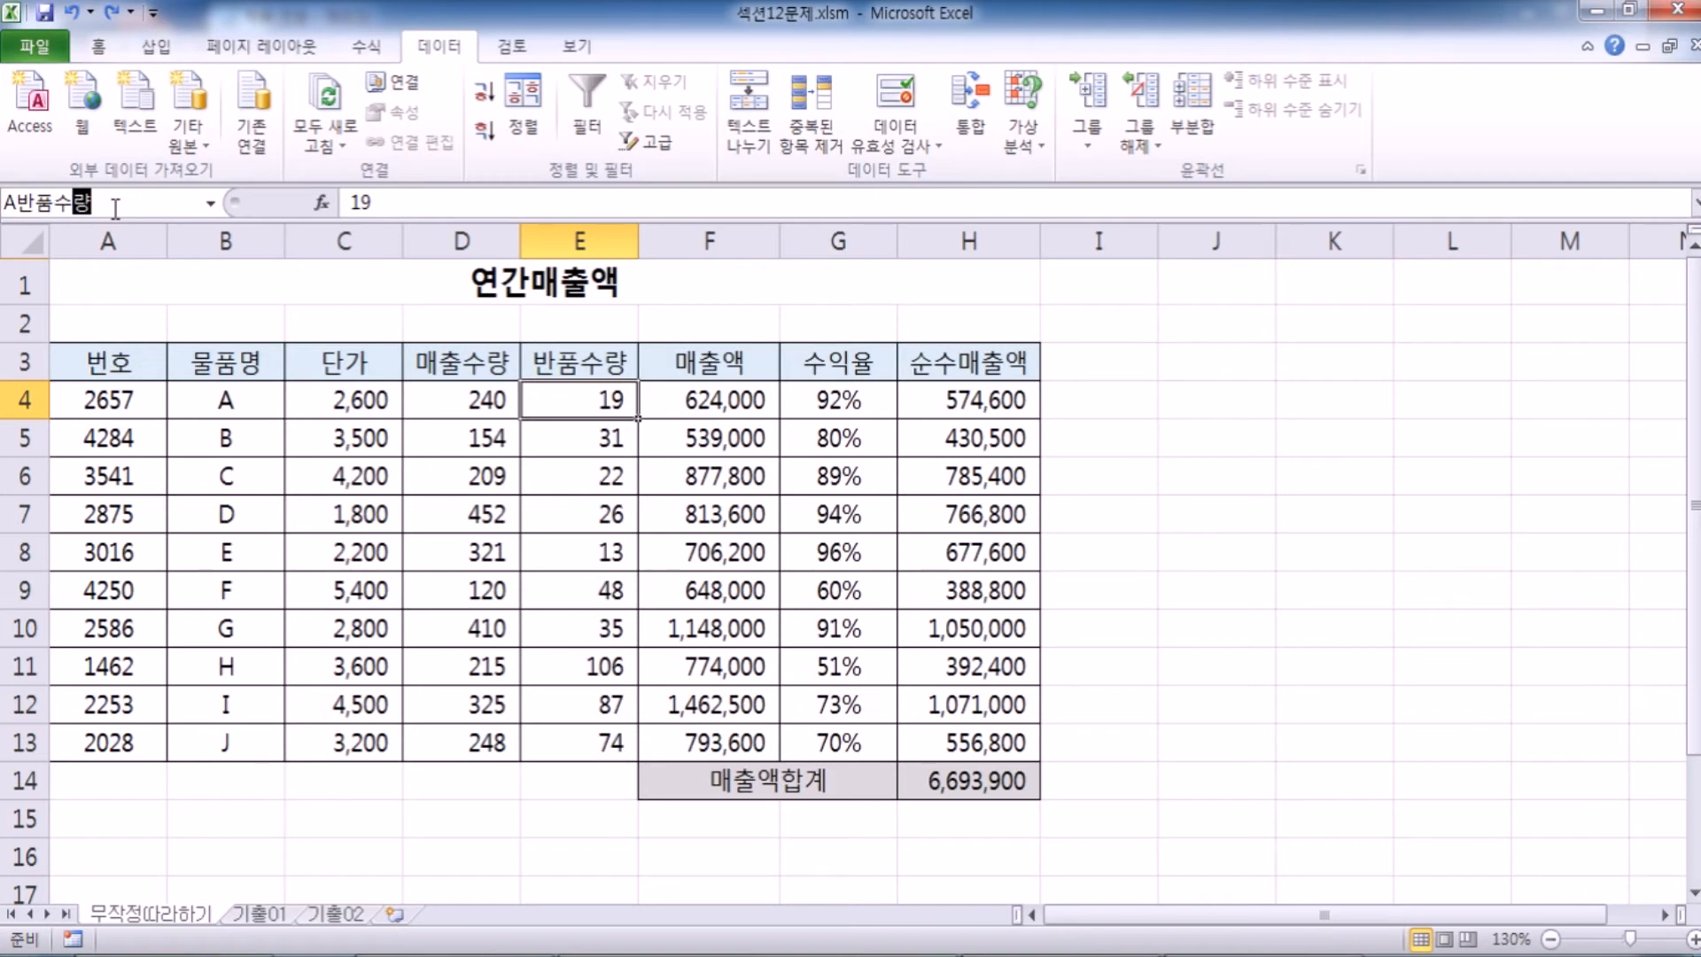
{"action": "key", "text": "Return"}
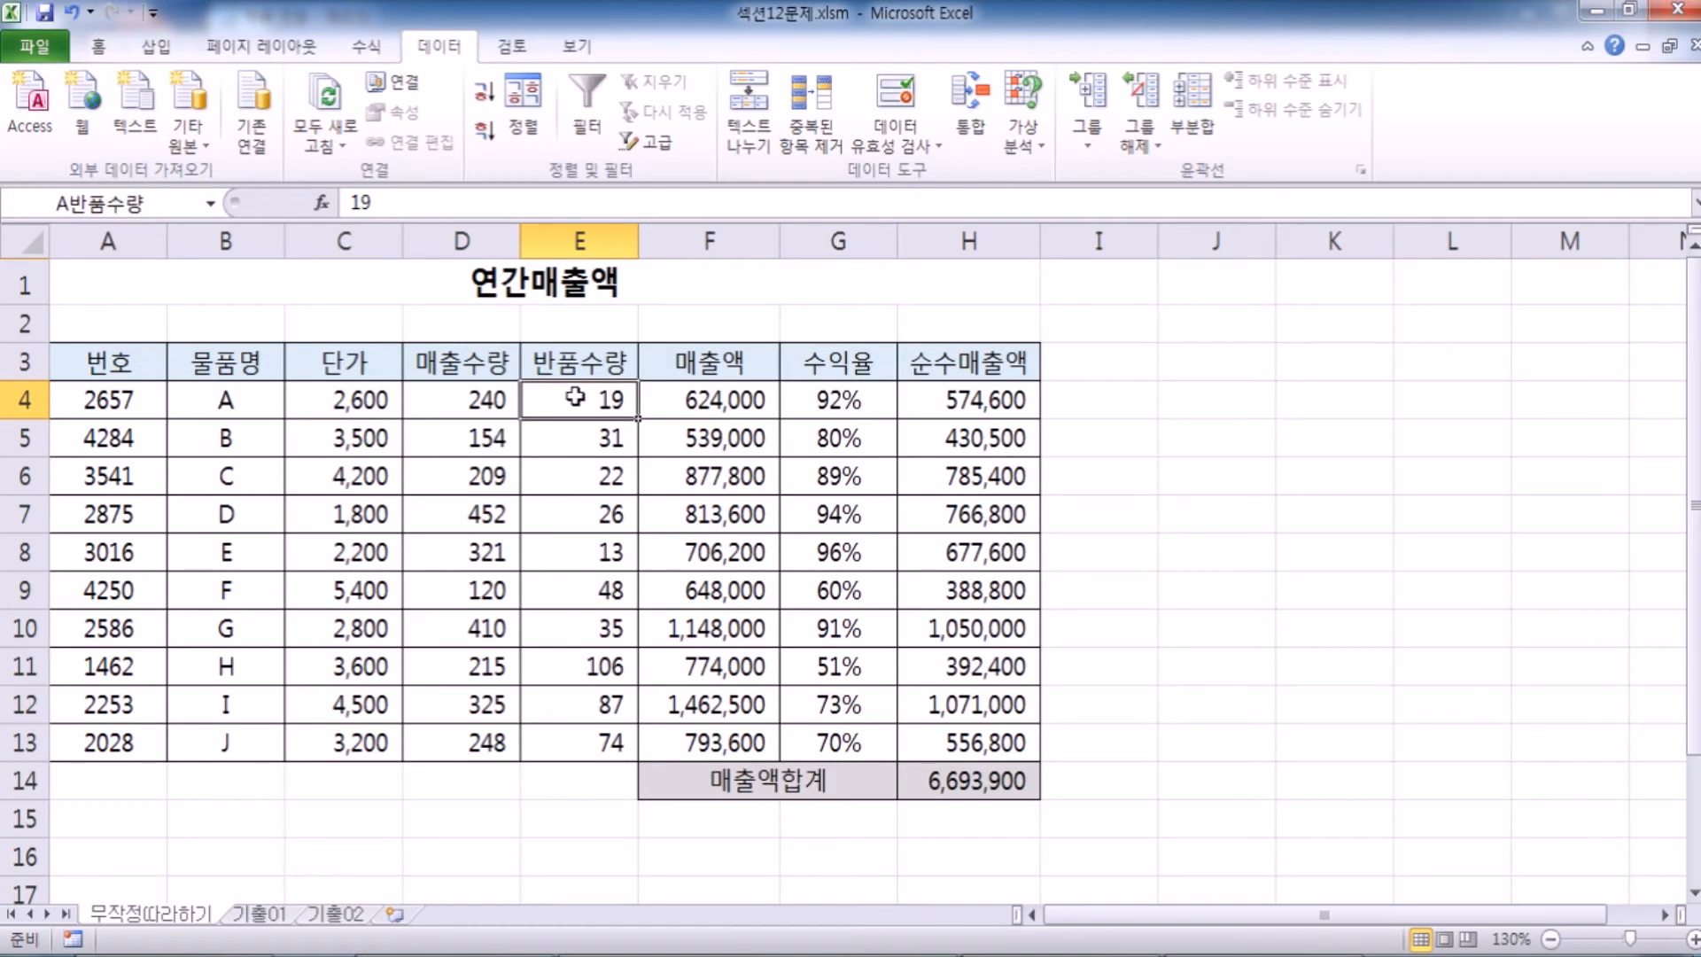
{"action": "left_click", "coordinate": [365, 46]}
{"action": "left_click", "coordinate": [748, 82]}
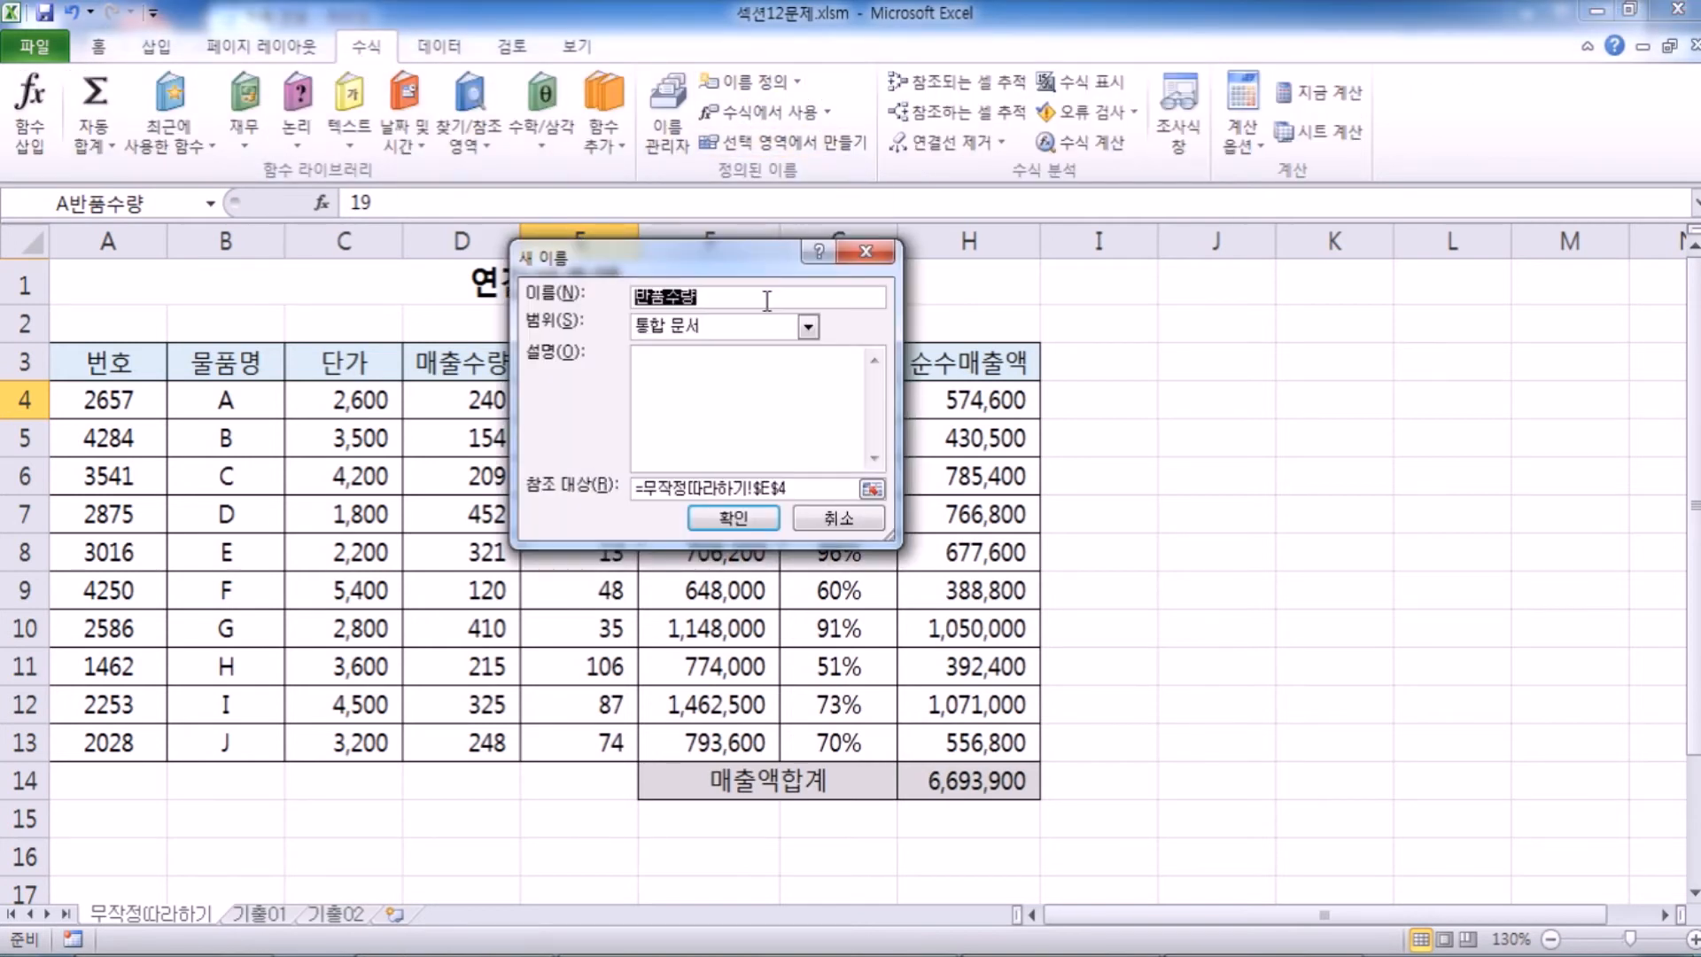
{"action": "left_click", "coordinate": [795, 524]}
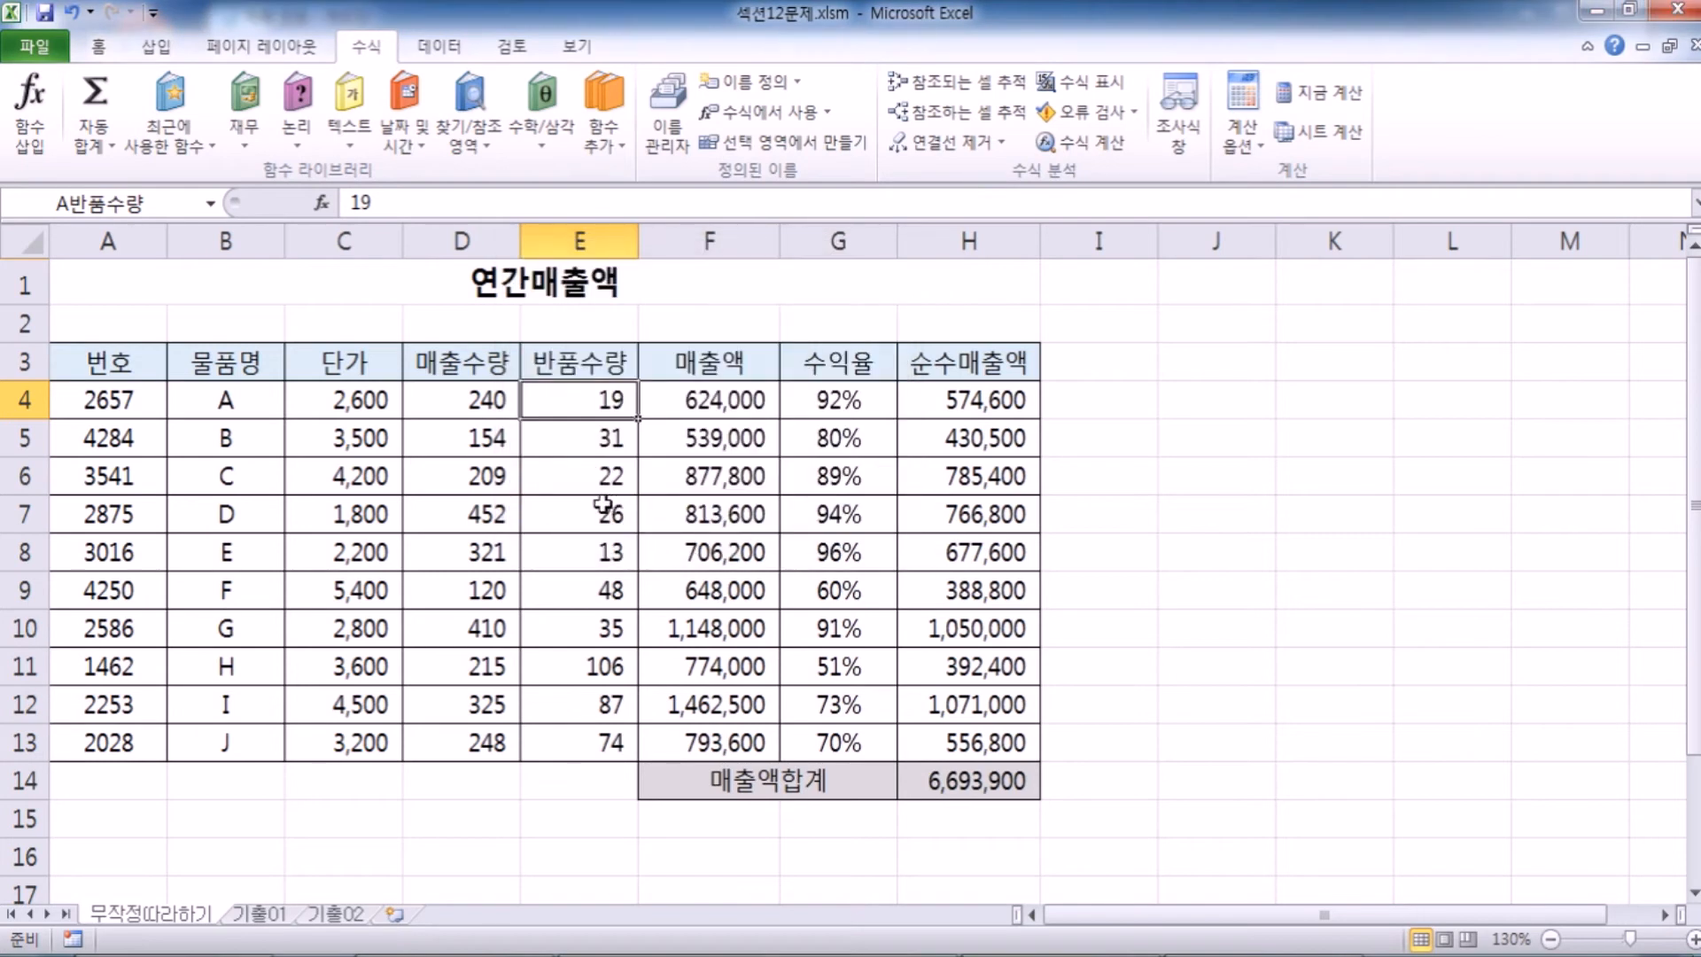
Step: Define the name B반품수량 for product B's returned quantity in E5, and check the names of E4 and E5
{"action": "left_click", "coordinate": [591, 439]}
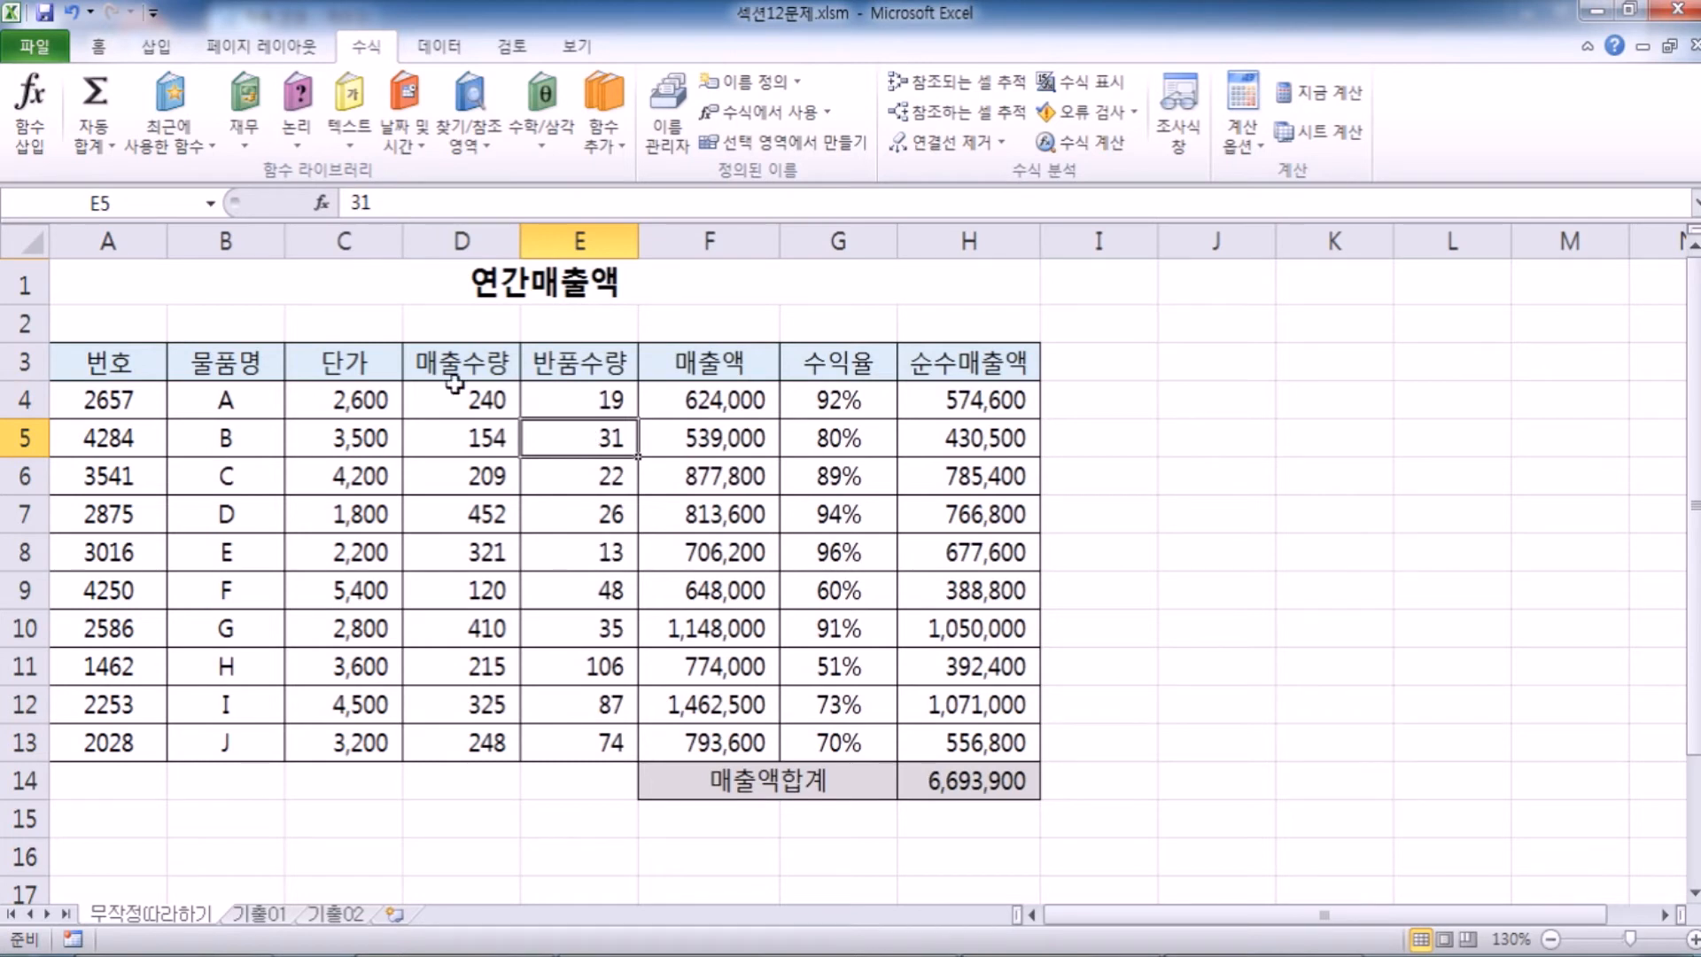
{"action": "left_click", "coordinate": [157, 200]}
{"action": "type", "text": "B반품수량"}
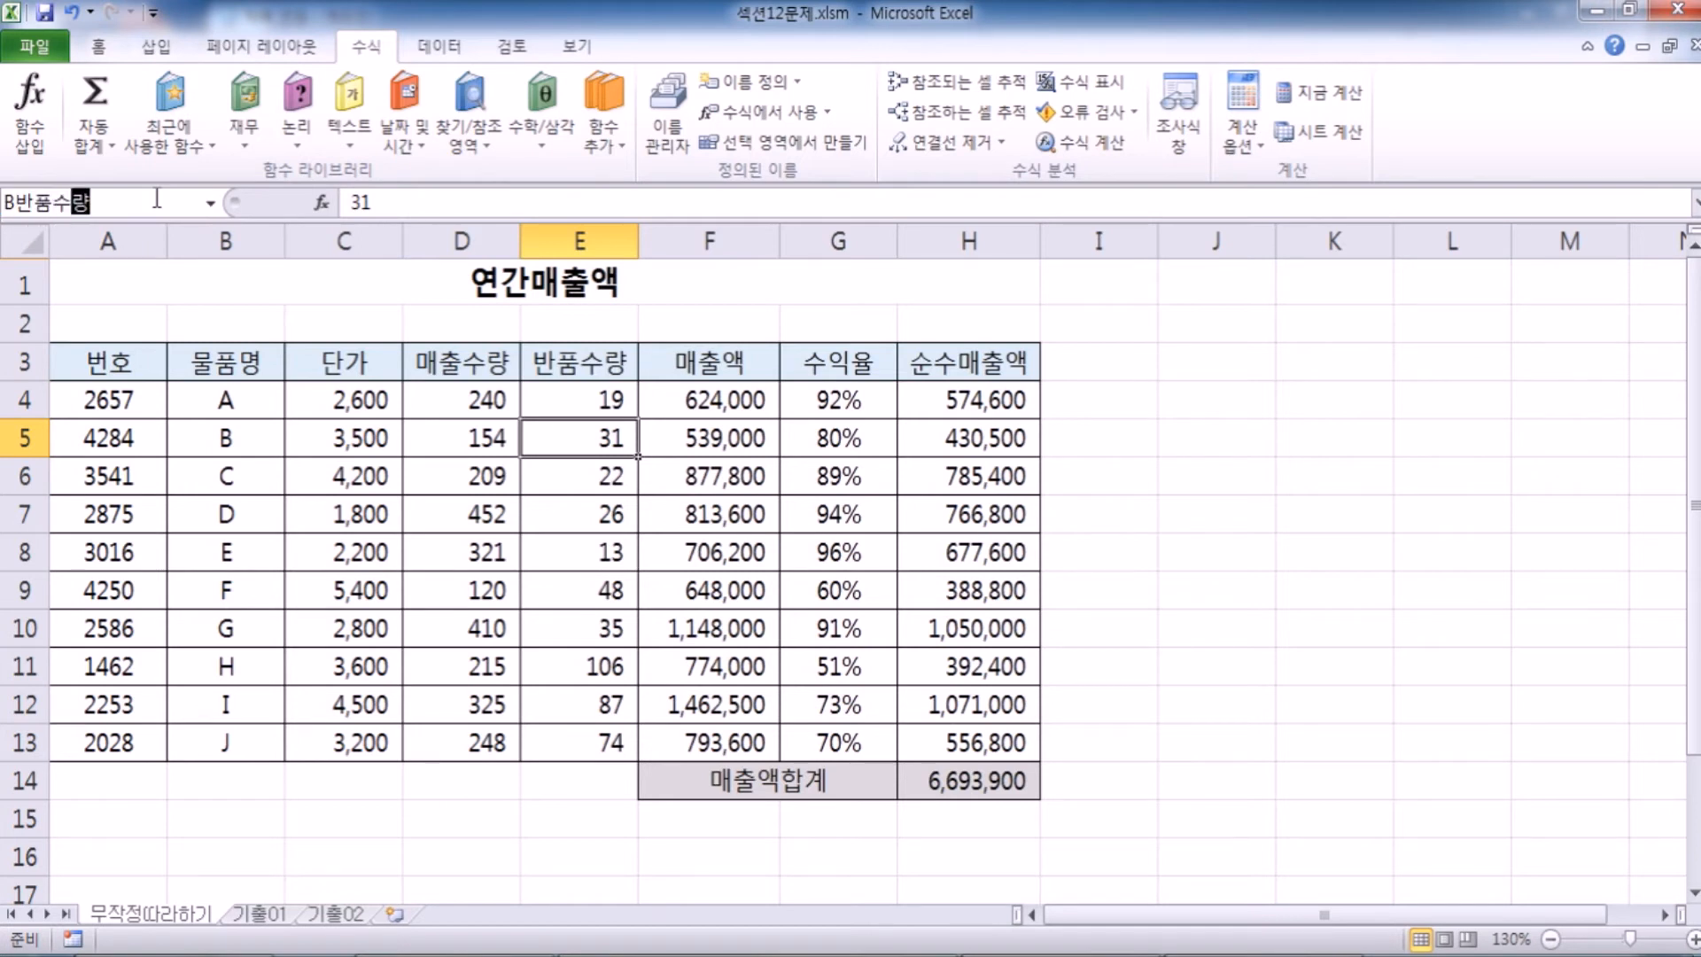
{"action": "key", "text": "Return"}
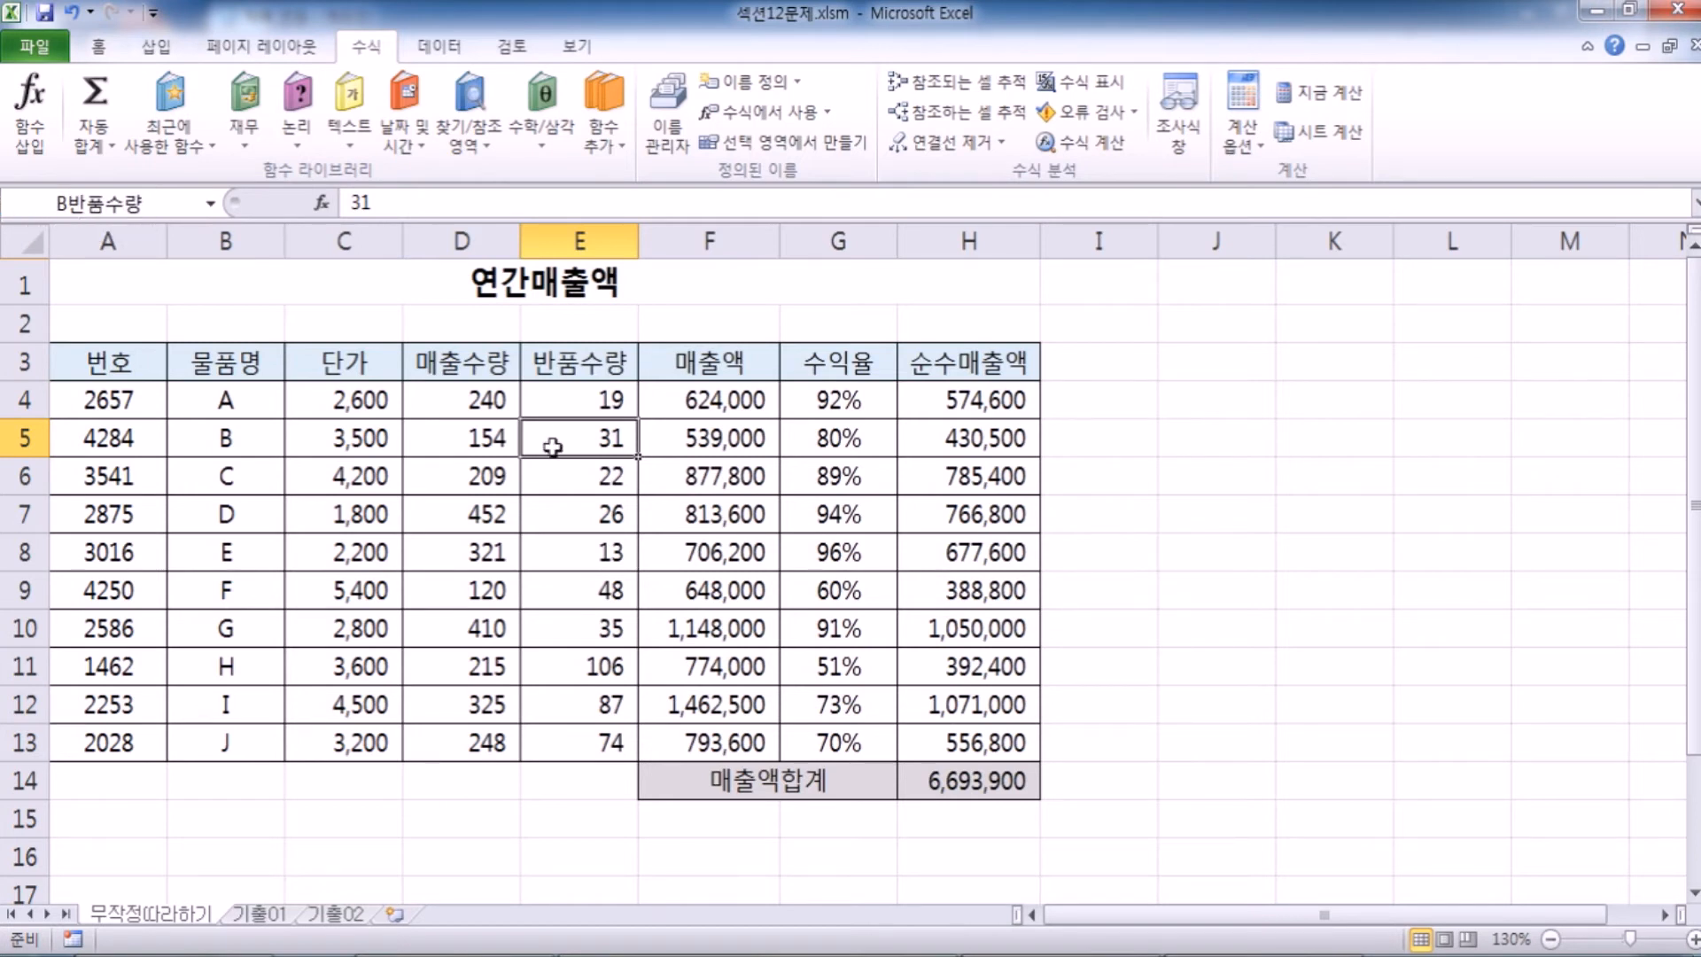
{"action": "left_click", "coordinate": [572, 403]}
{"action": "left_click", "coordinate": [577, 438]}
Step: Define the name 매출액합계 for the sales total in cell H14
{"action": "scroll", "coordinate": [691, 399], "scroll_direction": "down", "scroll_amount": 3}
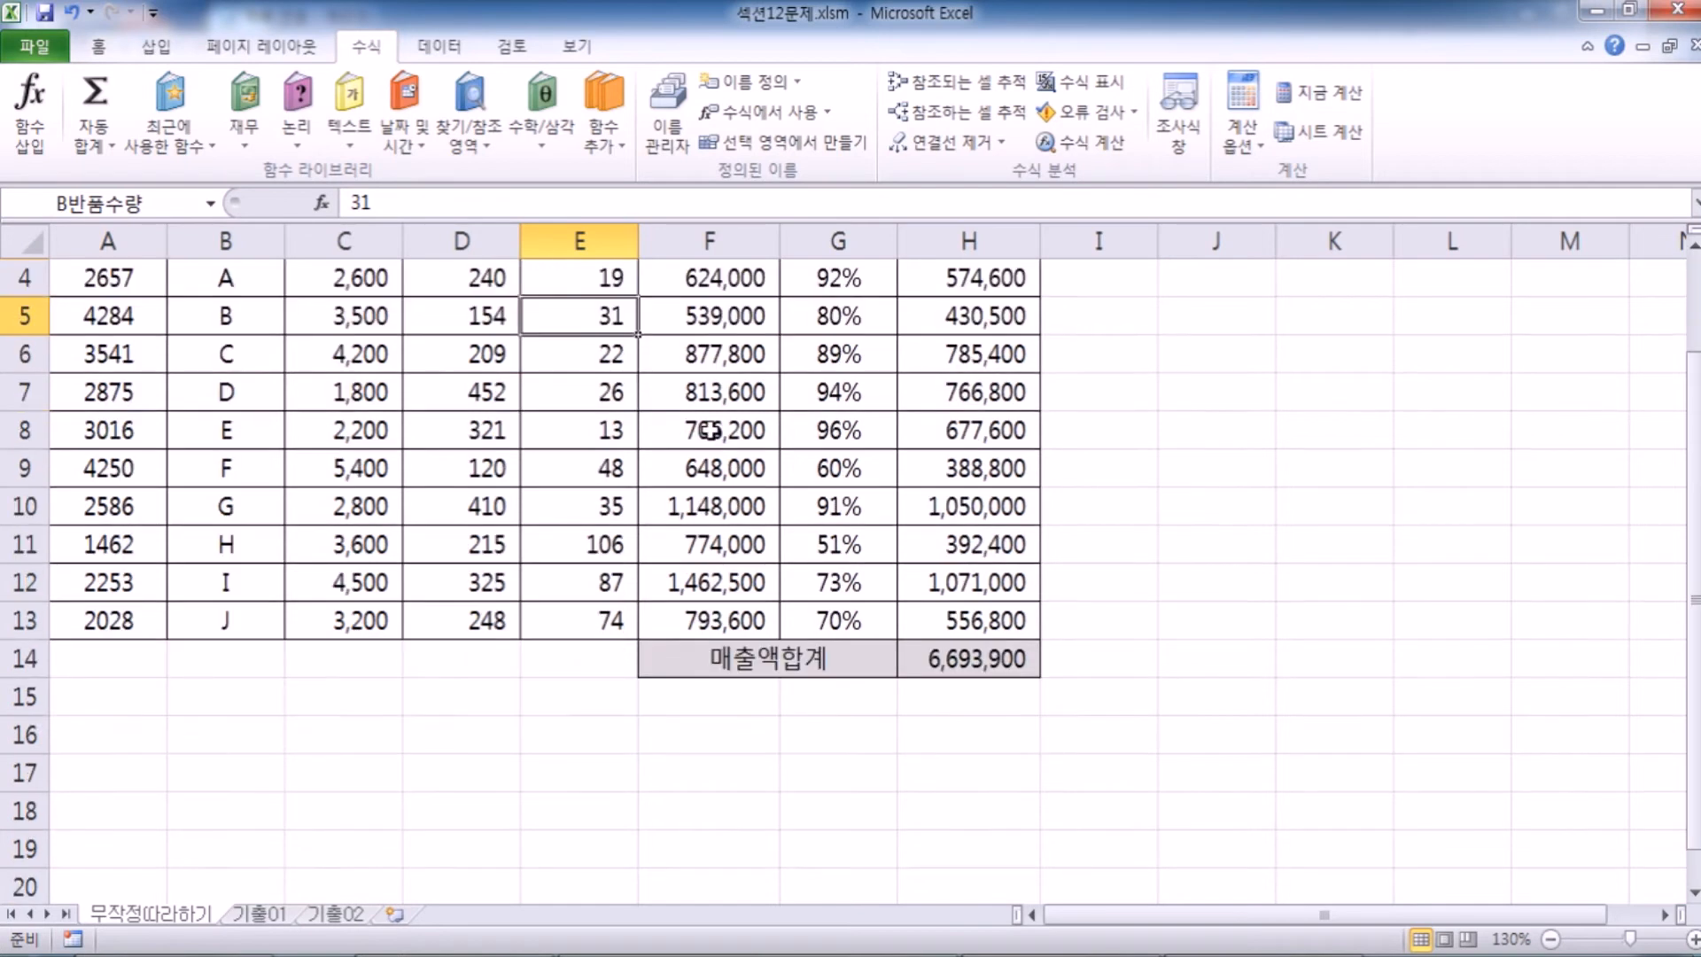
{"action": "left_click", "coordinate": [970, 431]}
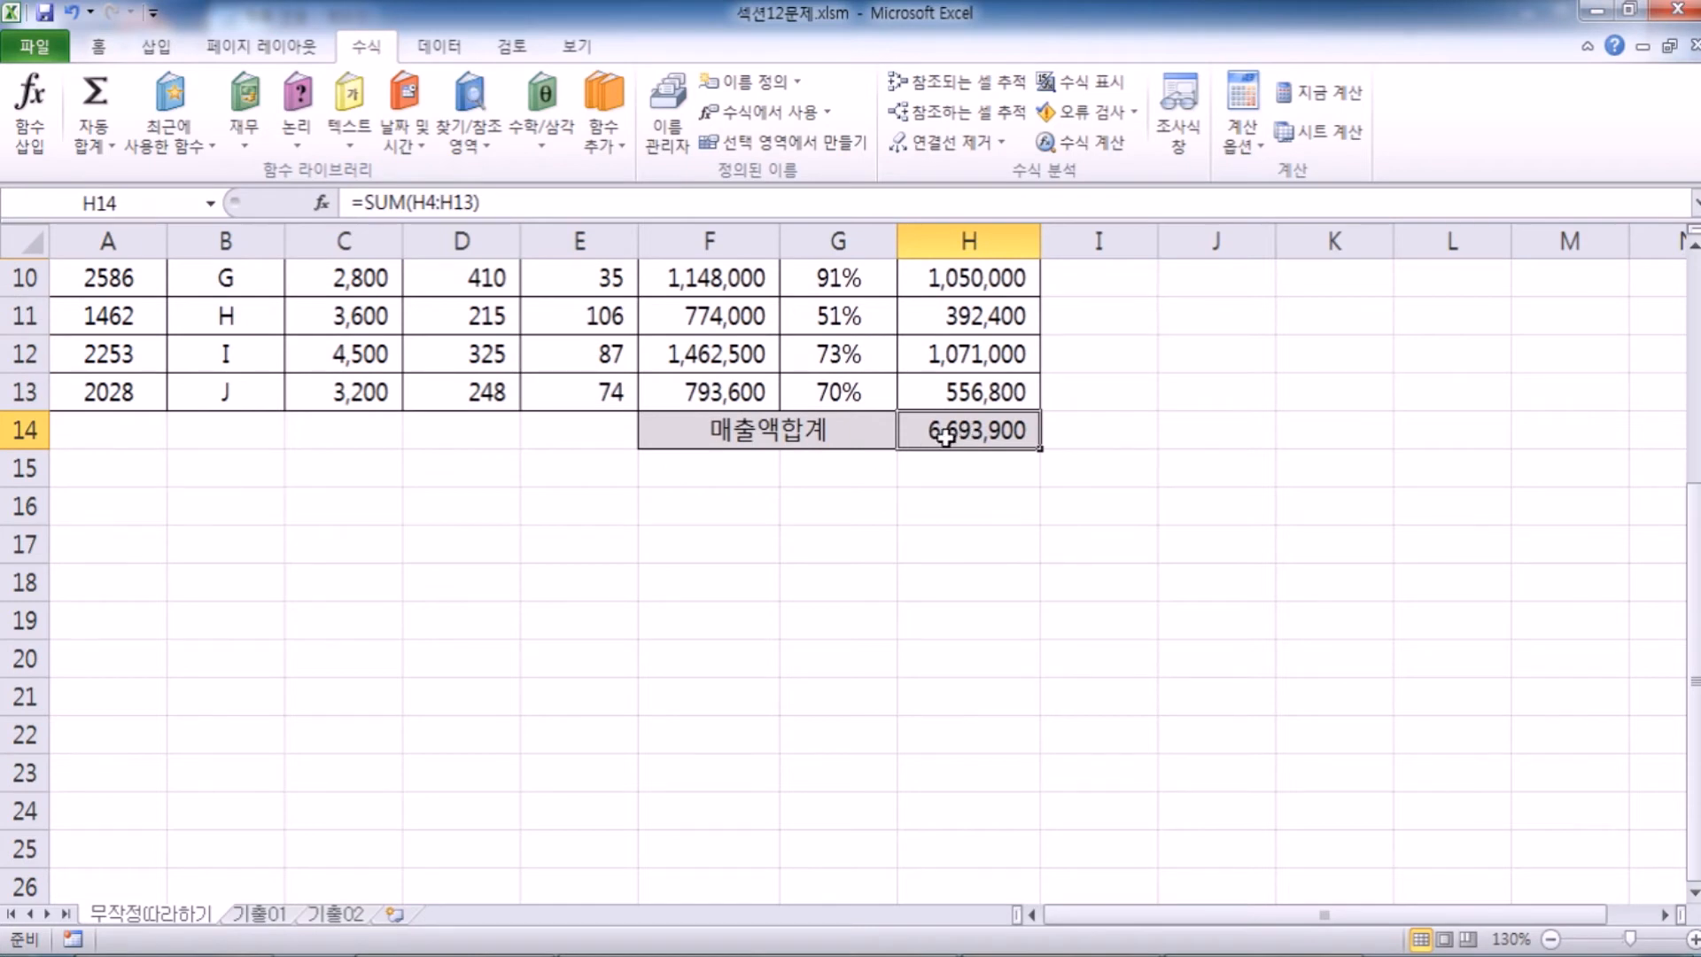
{"action": "left_click", "coordinate": [160, 196]}
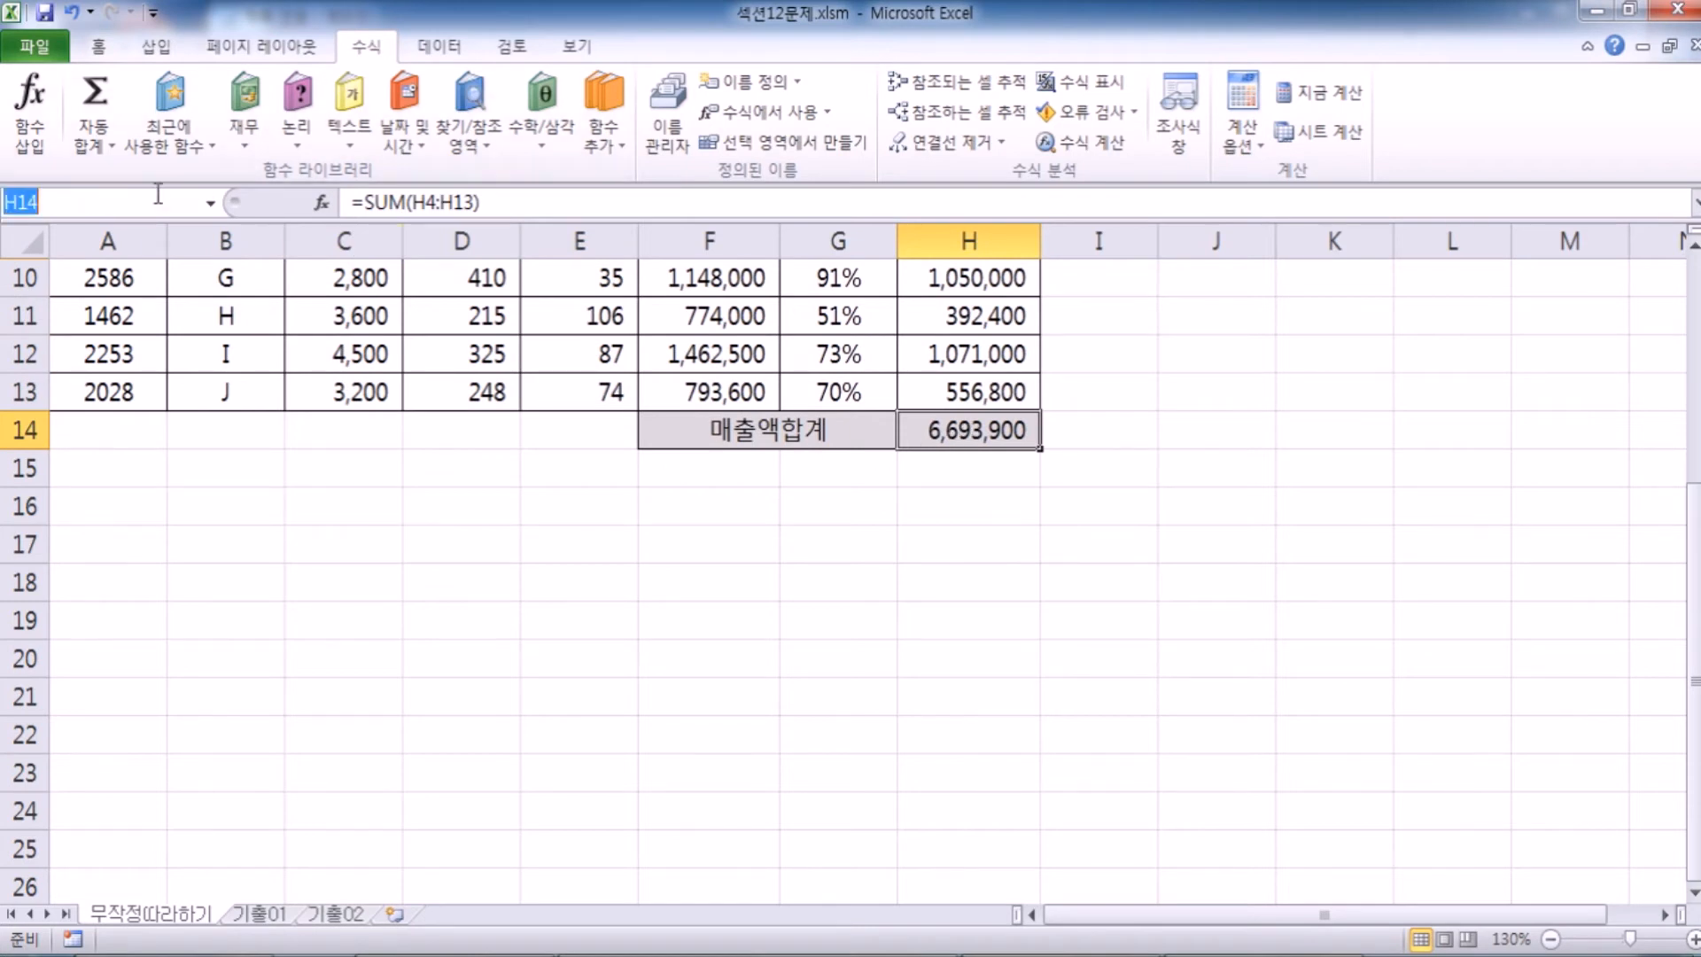
{"action": "type", "text": "매출액"}
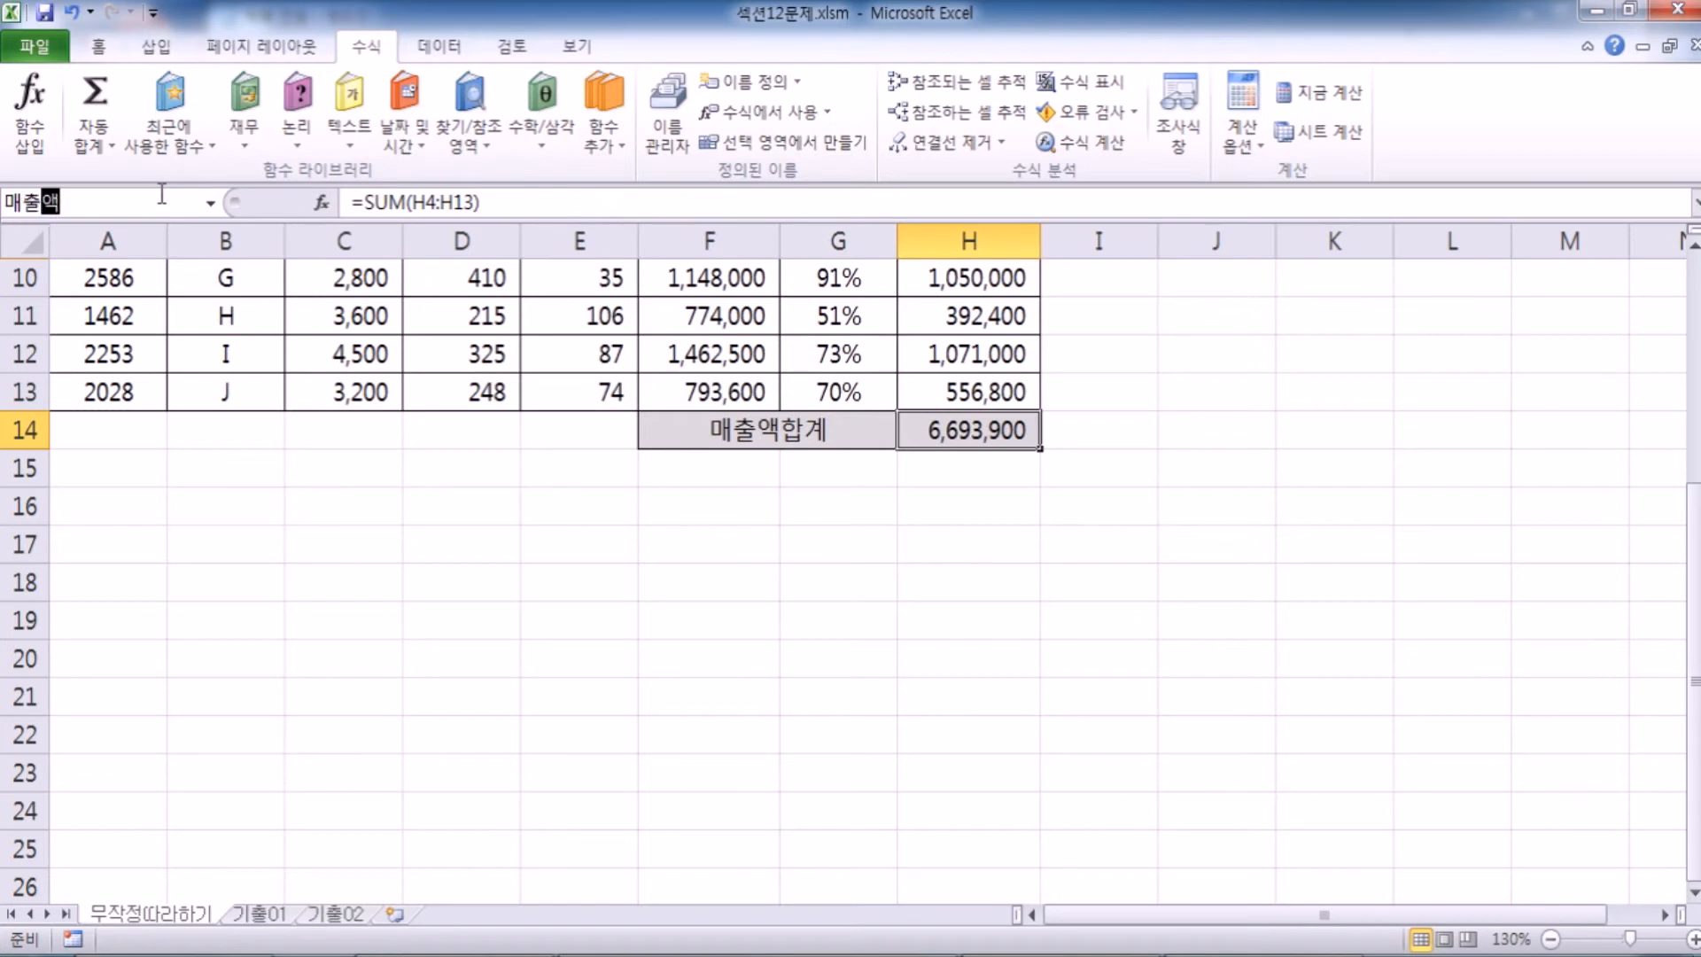
{"action": "type", "text": "합ㄱㅖ"}
{"action": "key", "text": "Return"}
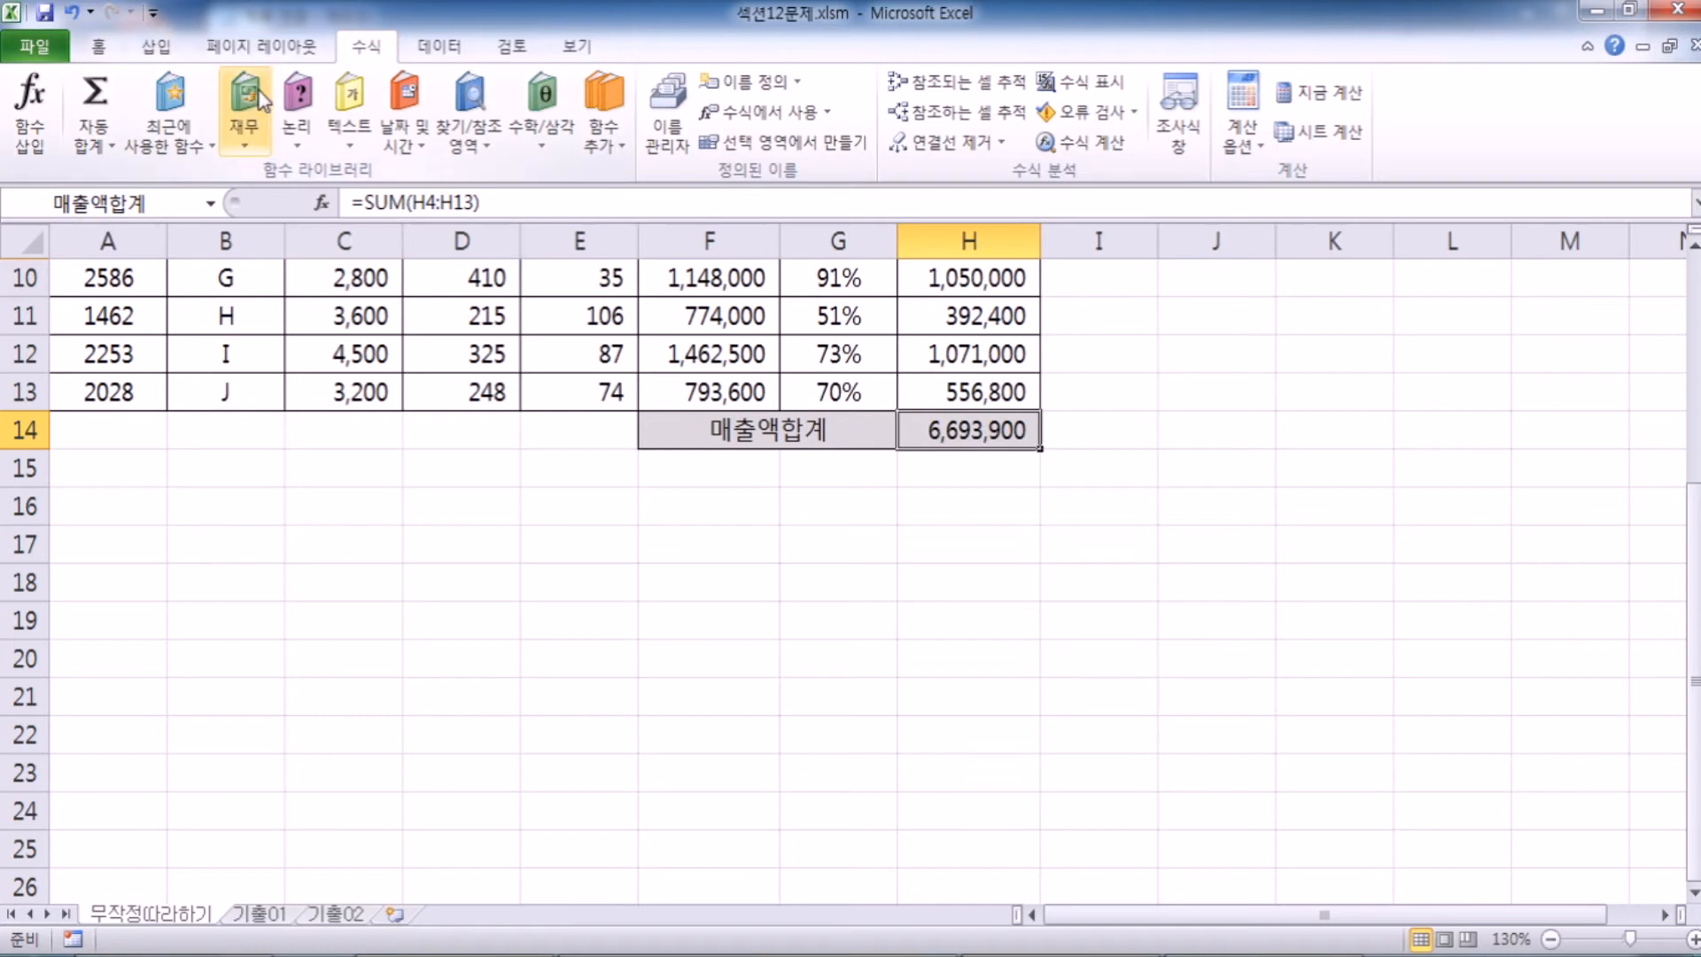
{"action": "scroll", "coordinate": [438, 660], "scroll_direction": "up", "scroll_amount": 2}
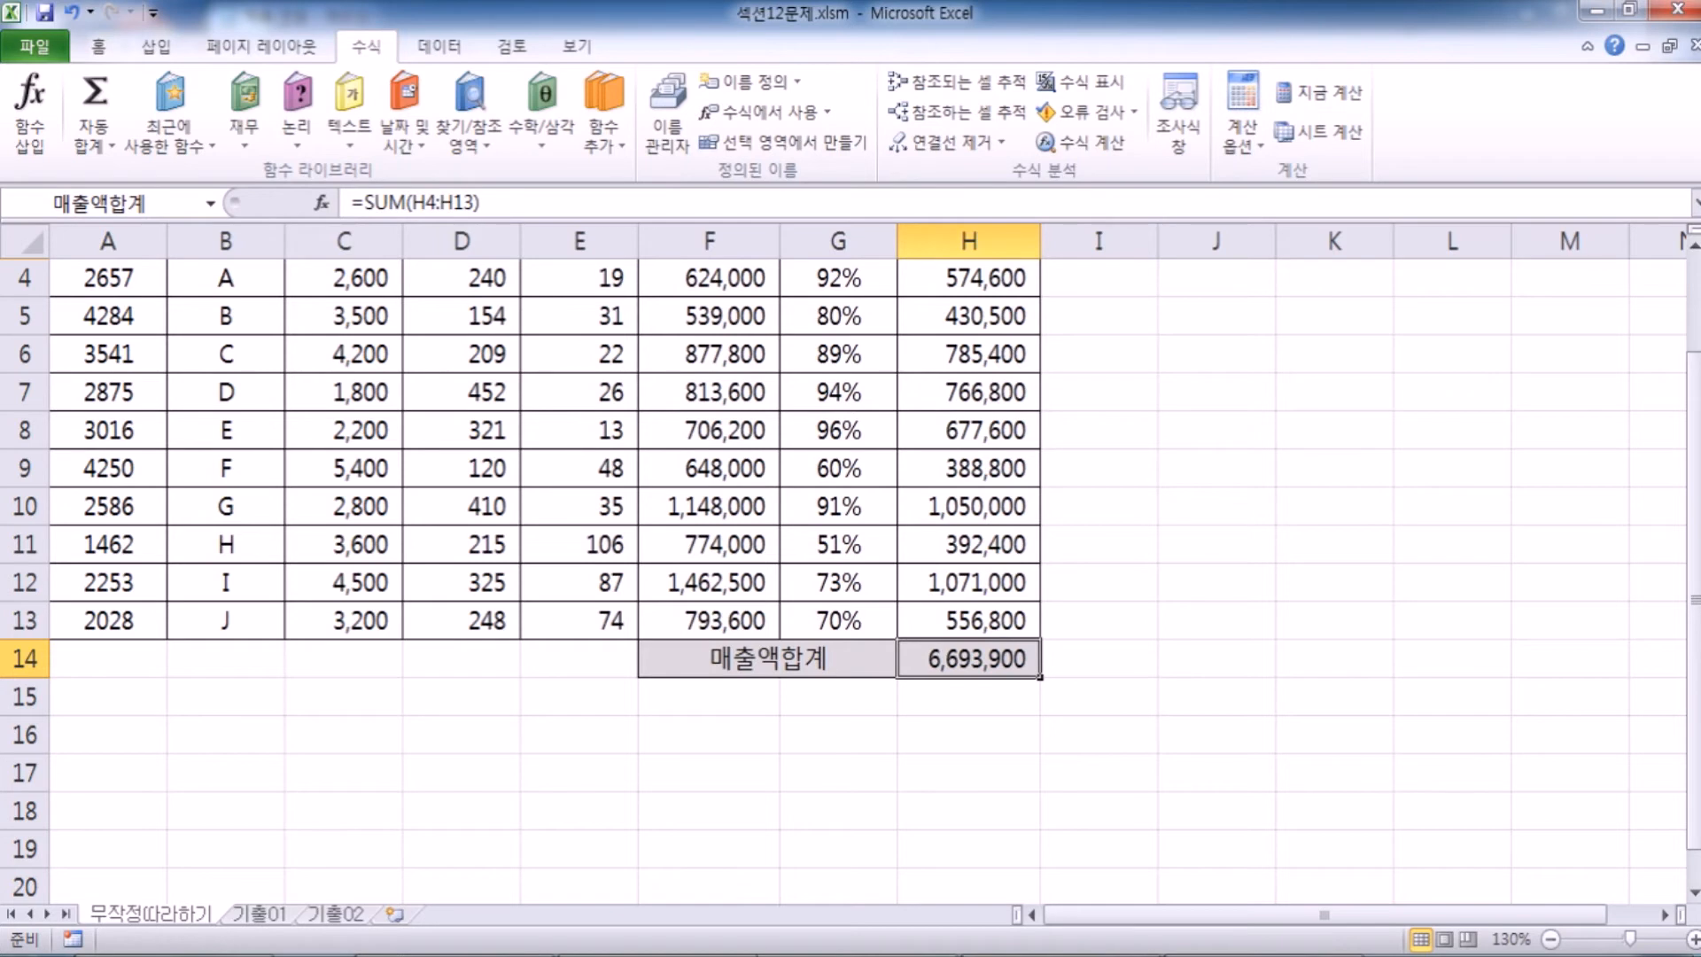
Step: Switch to Notepad and add the line 시나리오에서는 이름정의가 등장하기도 한다. below the price list
{"action": "key", "text": "alt+Tab"}
{"action": "key", "text": "Return"}
{"action": "type", "text": "시"}
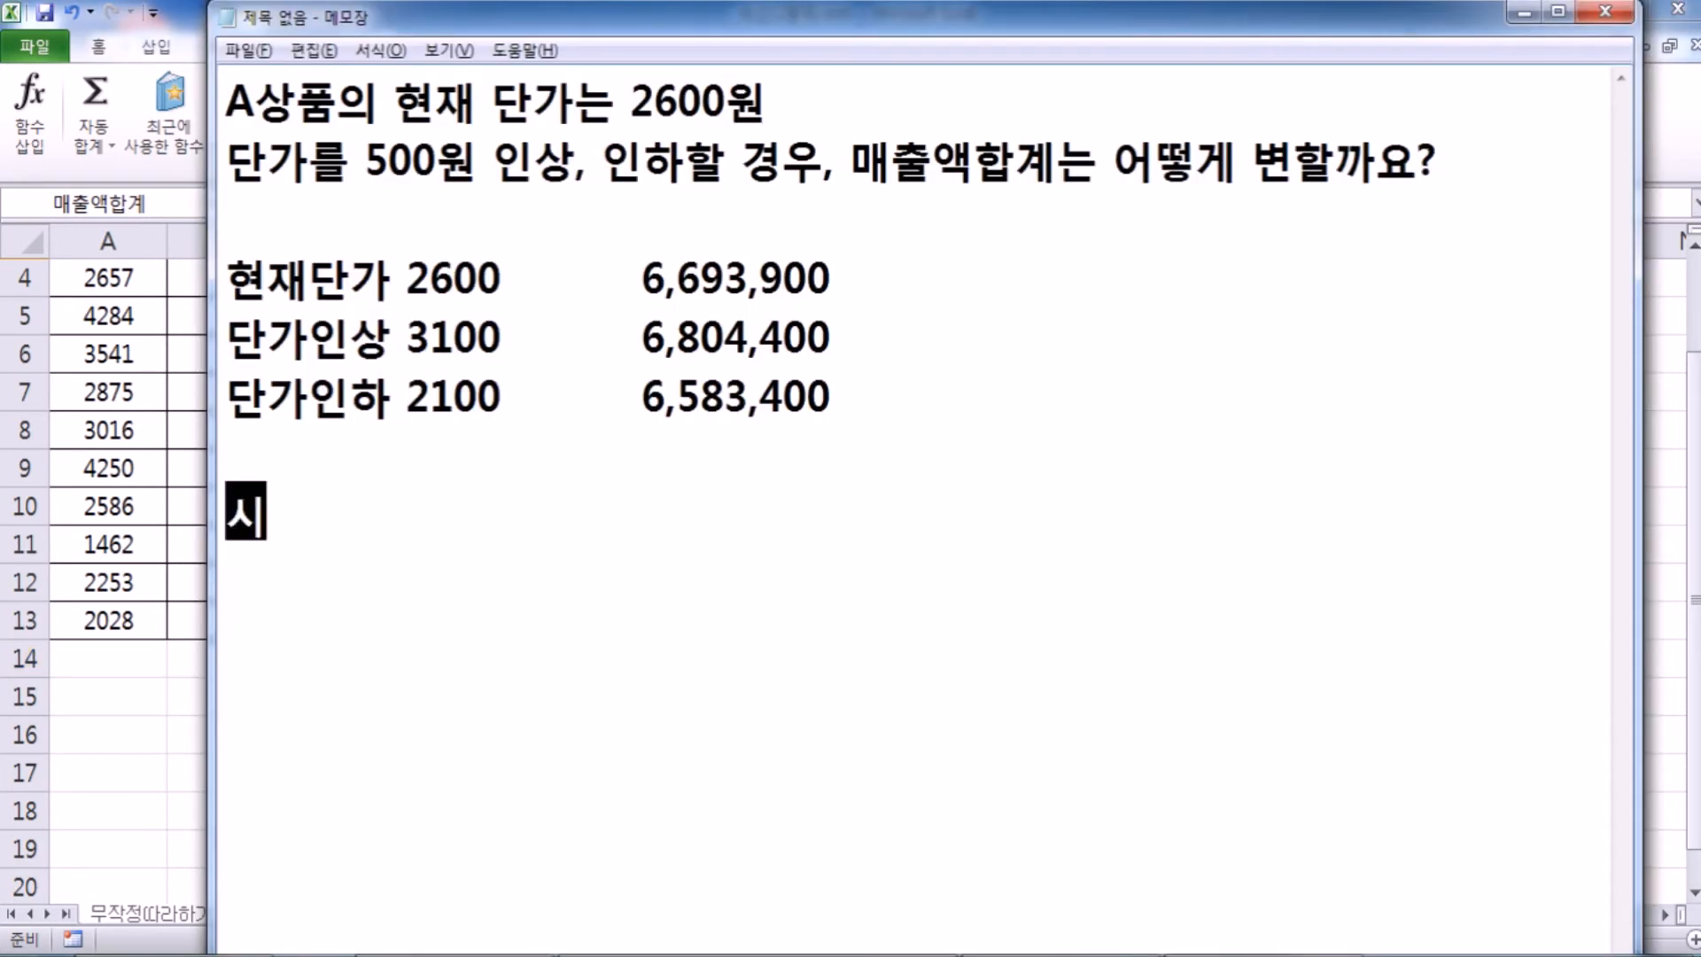
{"action": "type", "text": "나ㅇ"}
{"action": "key", "text": "BackSpace"}
{"action": "key", "text": "BackSpace"}
{"action": "key", "text": "BackSpace"}
{"action": "type", "text": "리옹에서는 이름정"}
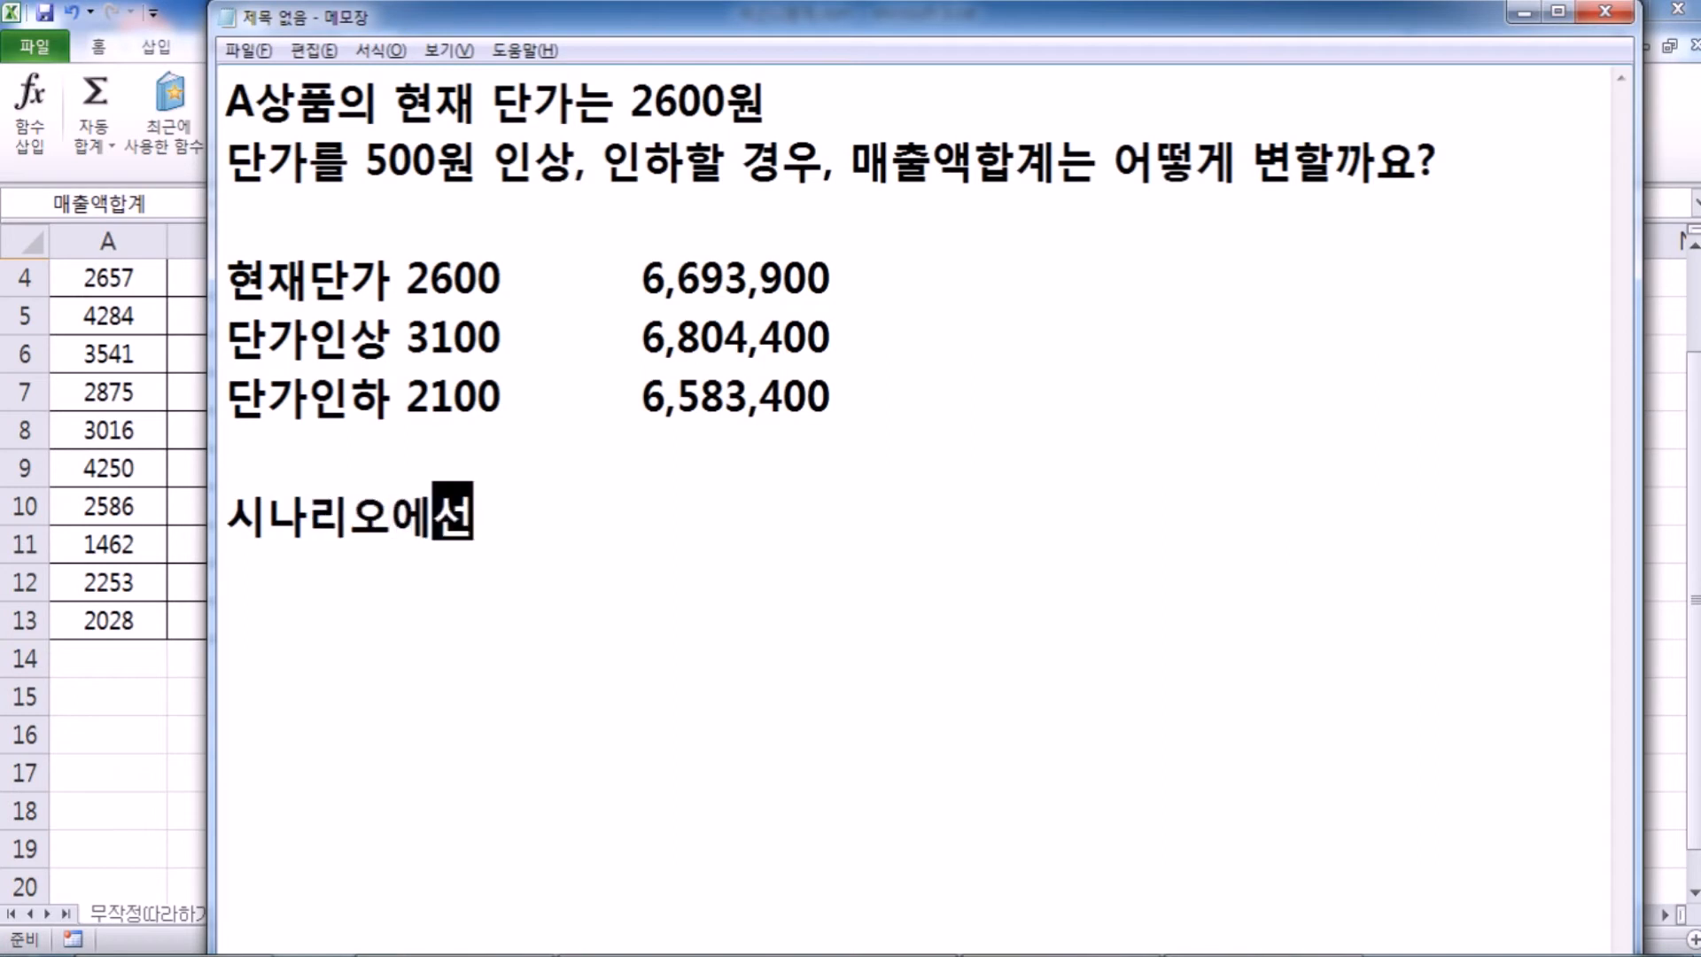
{"action": "type", "text": "의"}
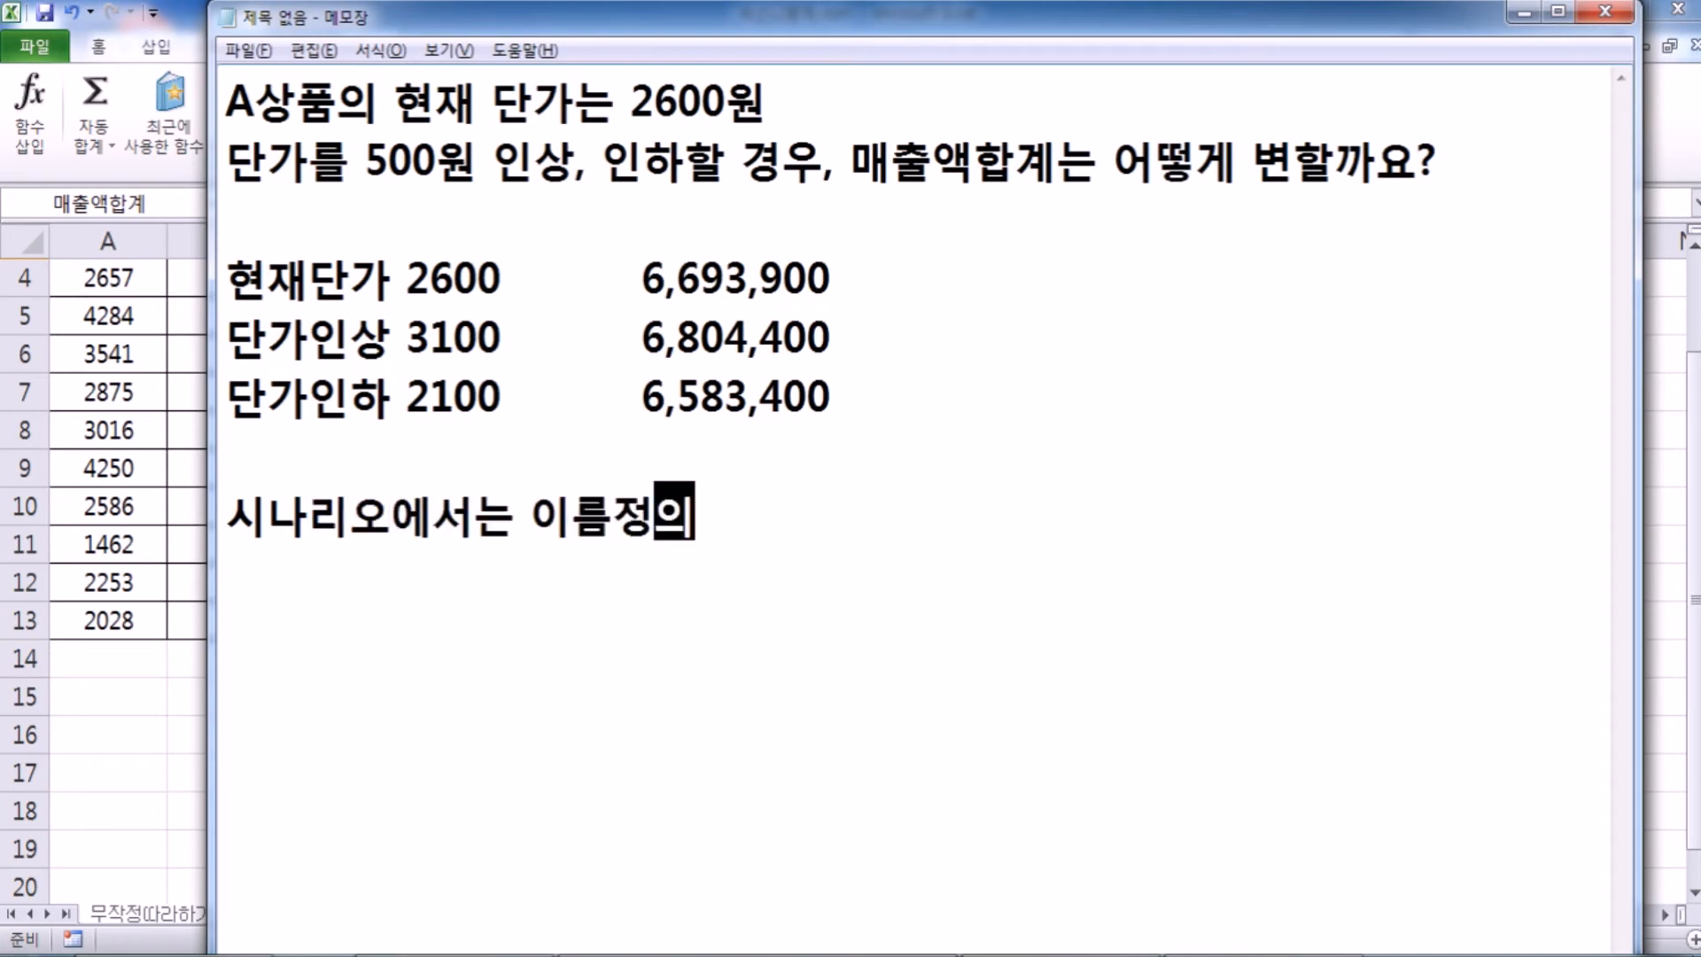
{"action": "type", "text": "가 등장"}
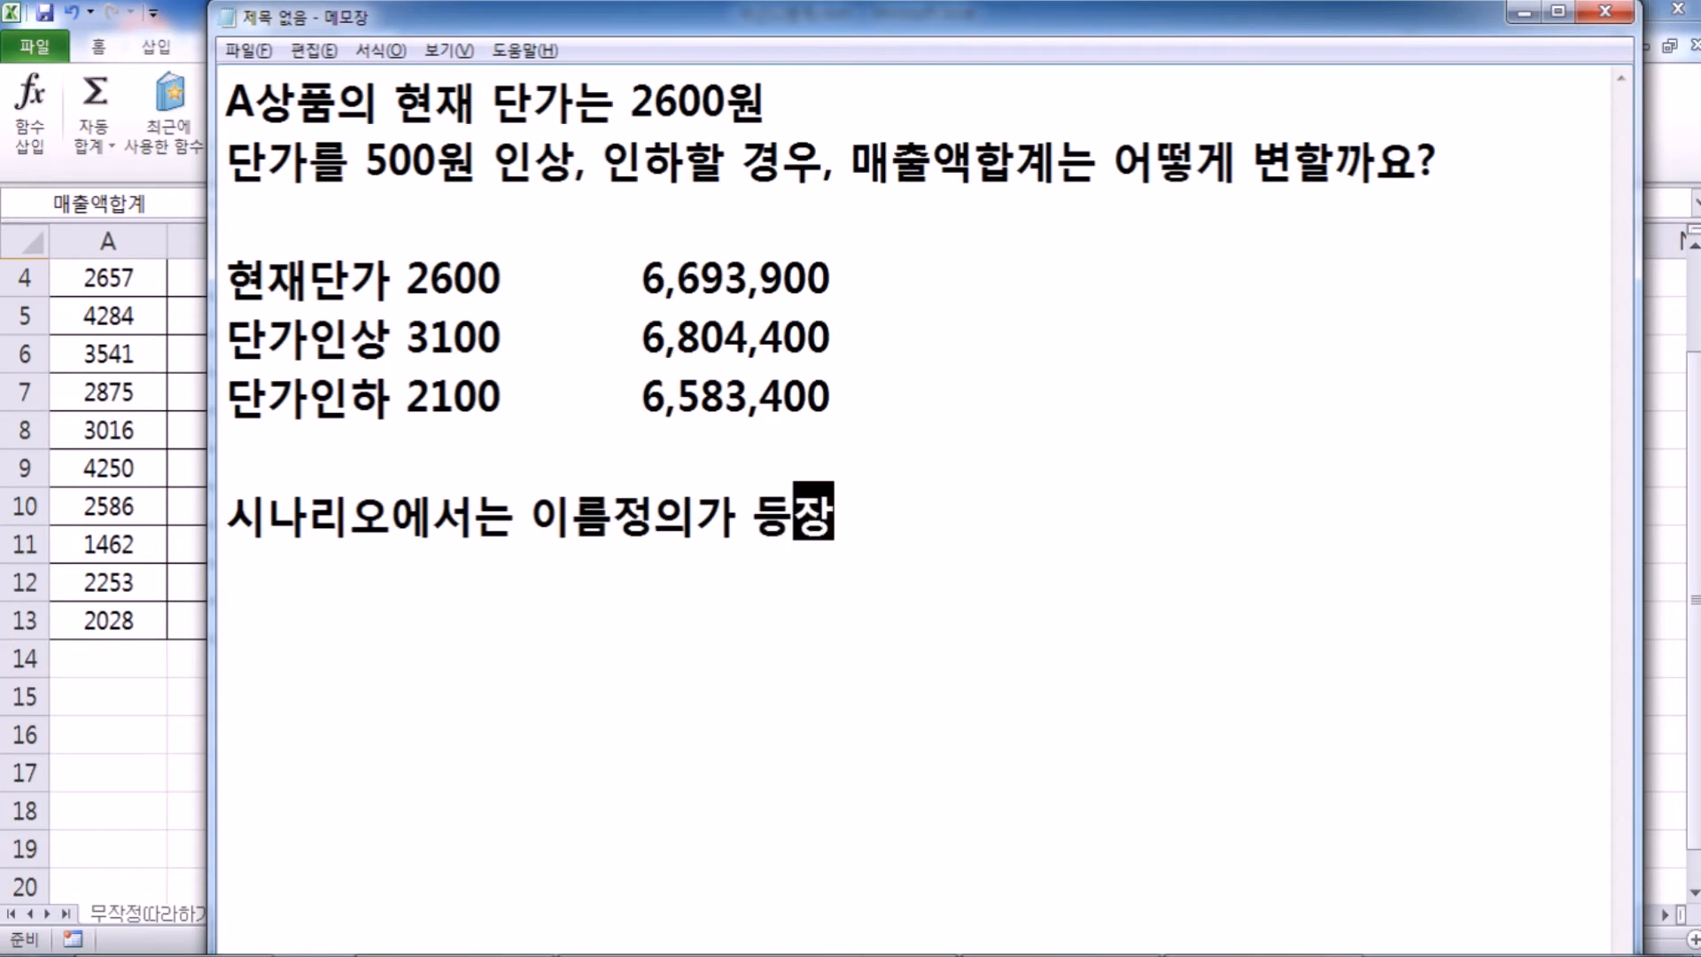
{"action": "type", "text": "하기도 한다."}
{"action": "key", "text": "Return"}
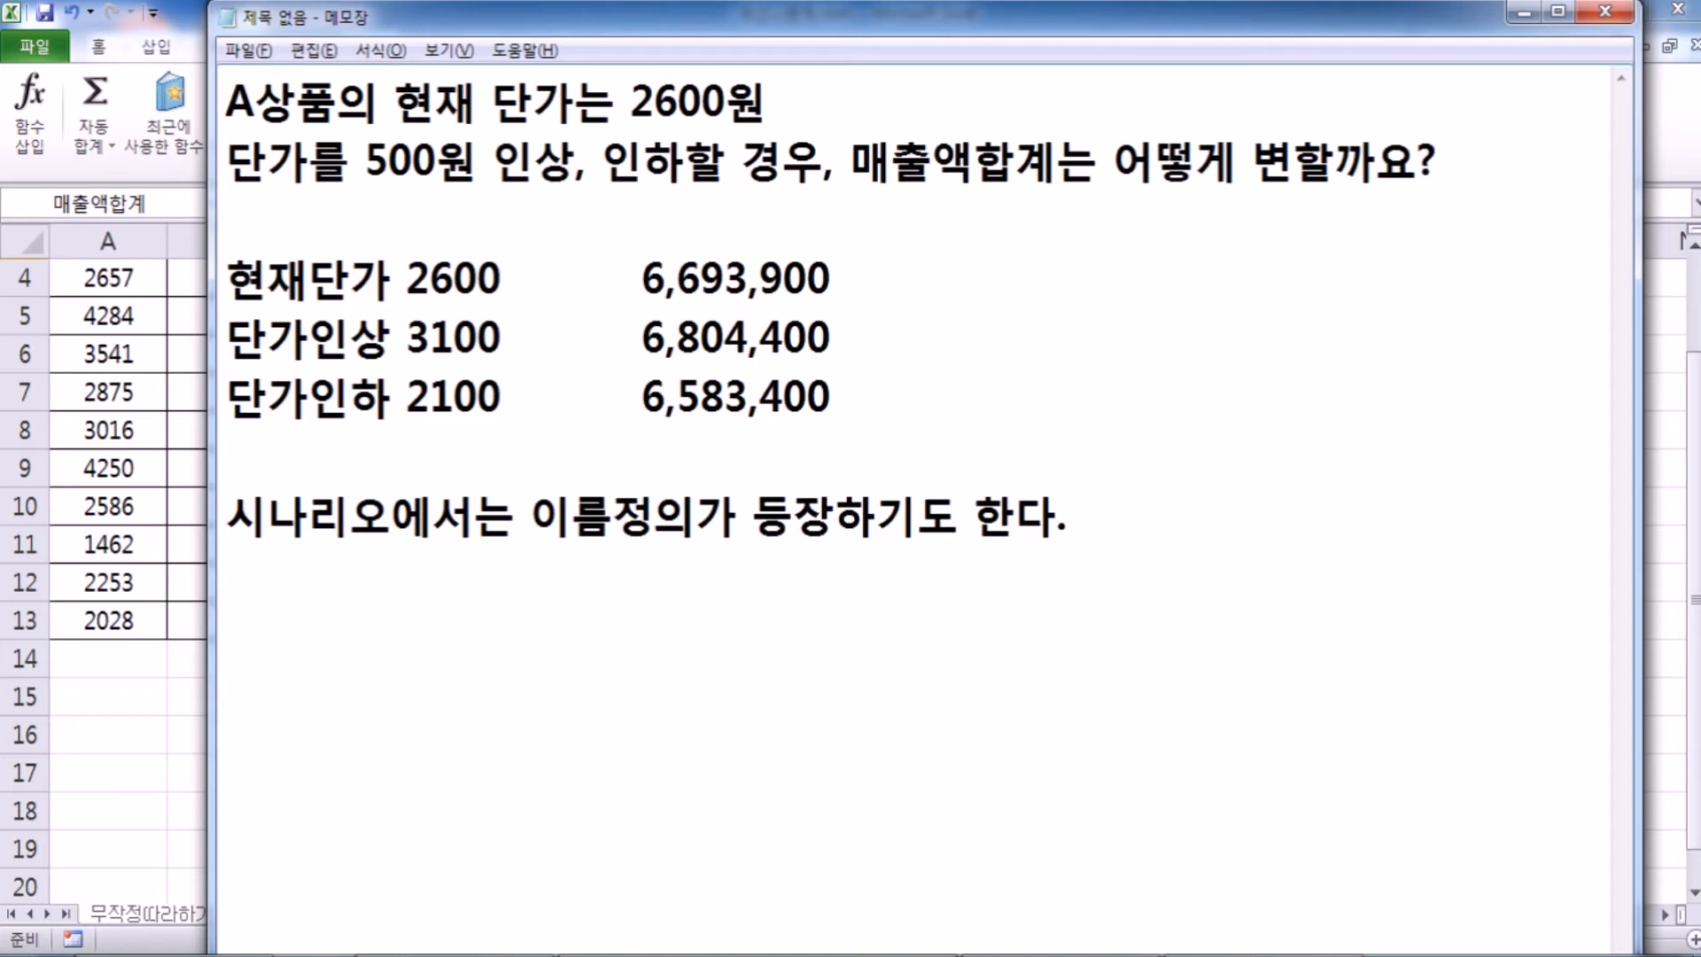
Step: Add the line 시나리오 작업보다, 먼저 이름을 정의하자. to the note
{"action": "type", "text": "먼저"}
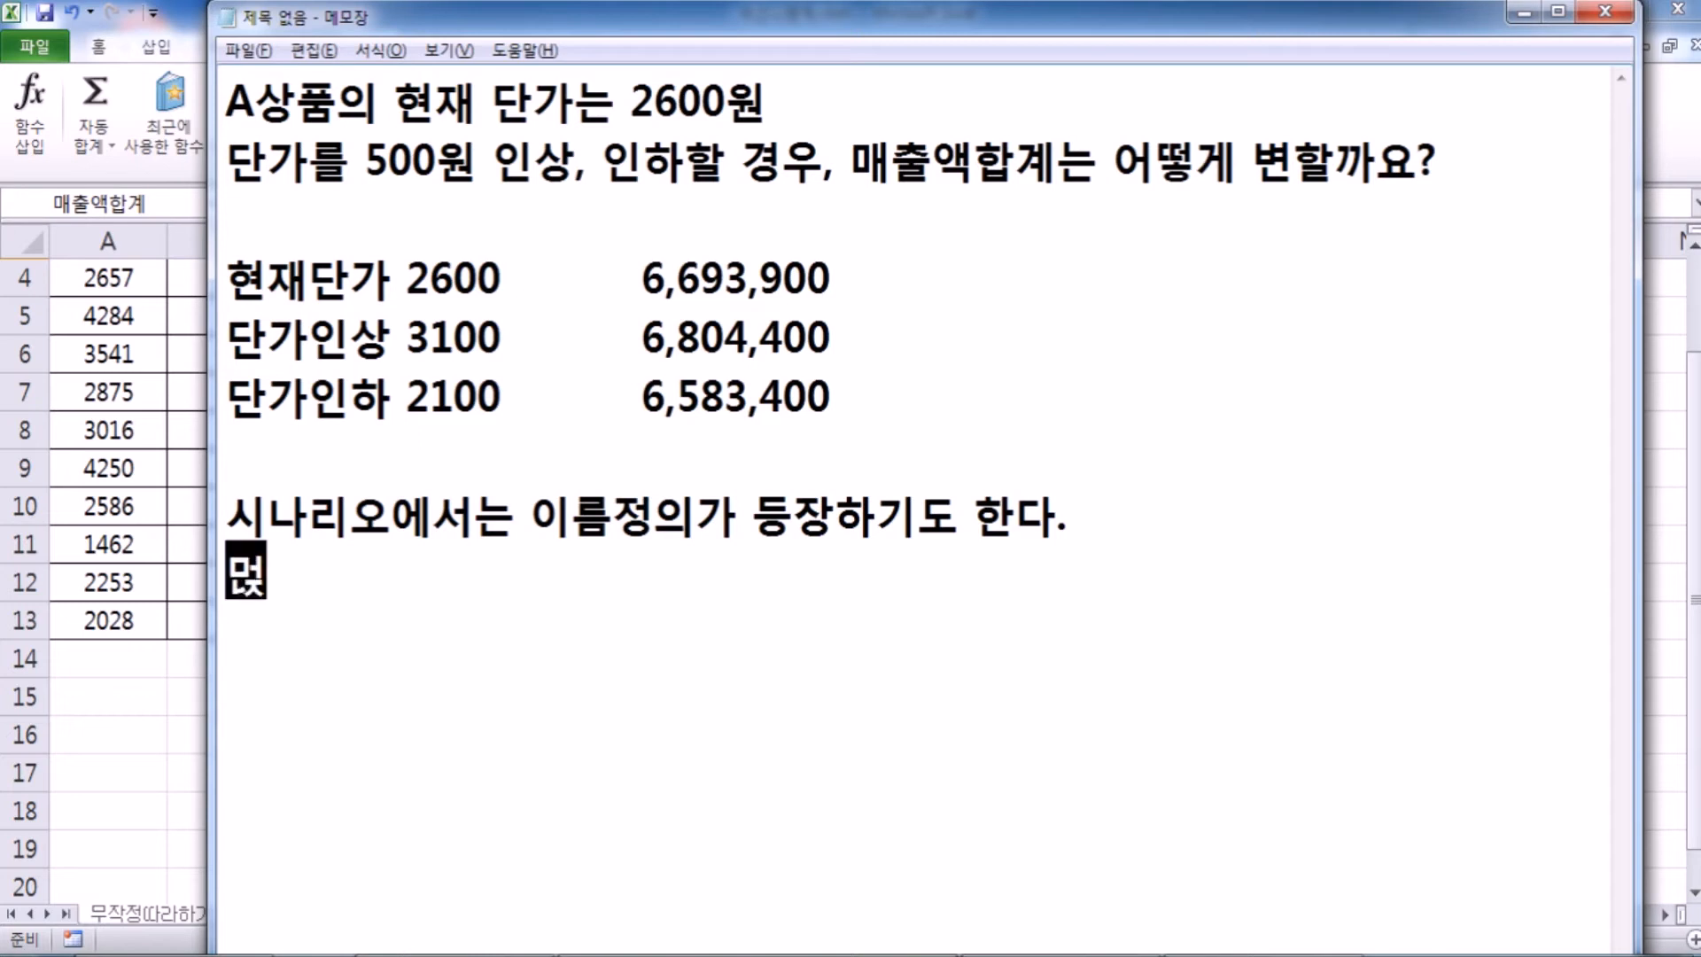
{"action": "key", "text": "Home"}
{"action": "type", "text": "ㅅ;ㄴ"}
{"action": "key", "text": "BackSpace"}
{"action": "key", "text": "BackSpace"}
{"action": "key", "text": "BackSpace"}
{"action": "type", "text": "ㅅㅣ나리오 작버"}
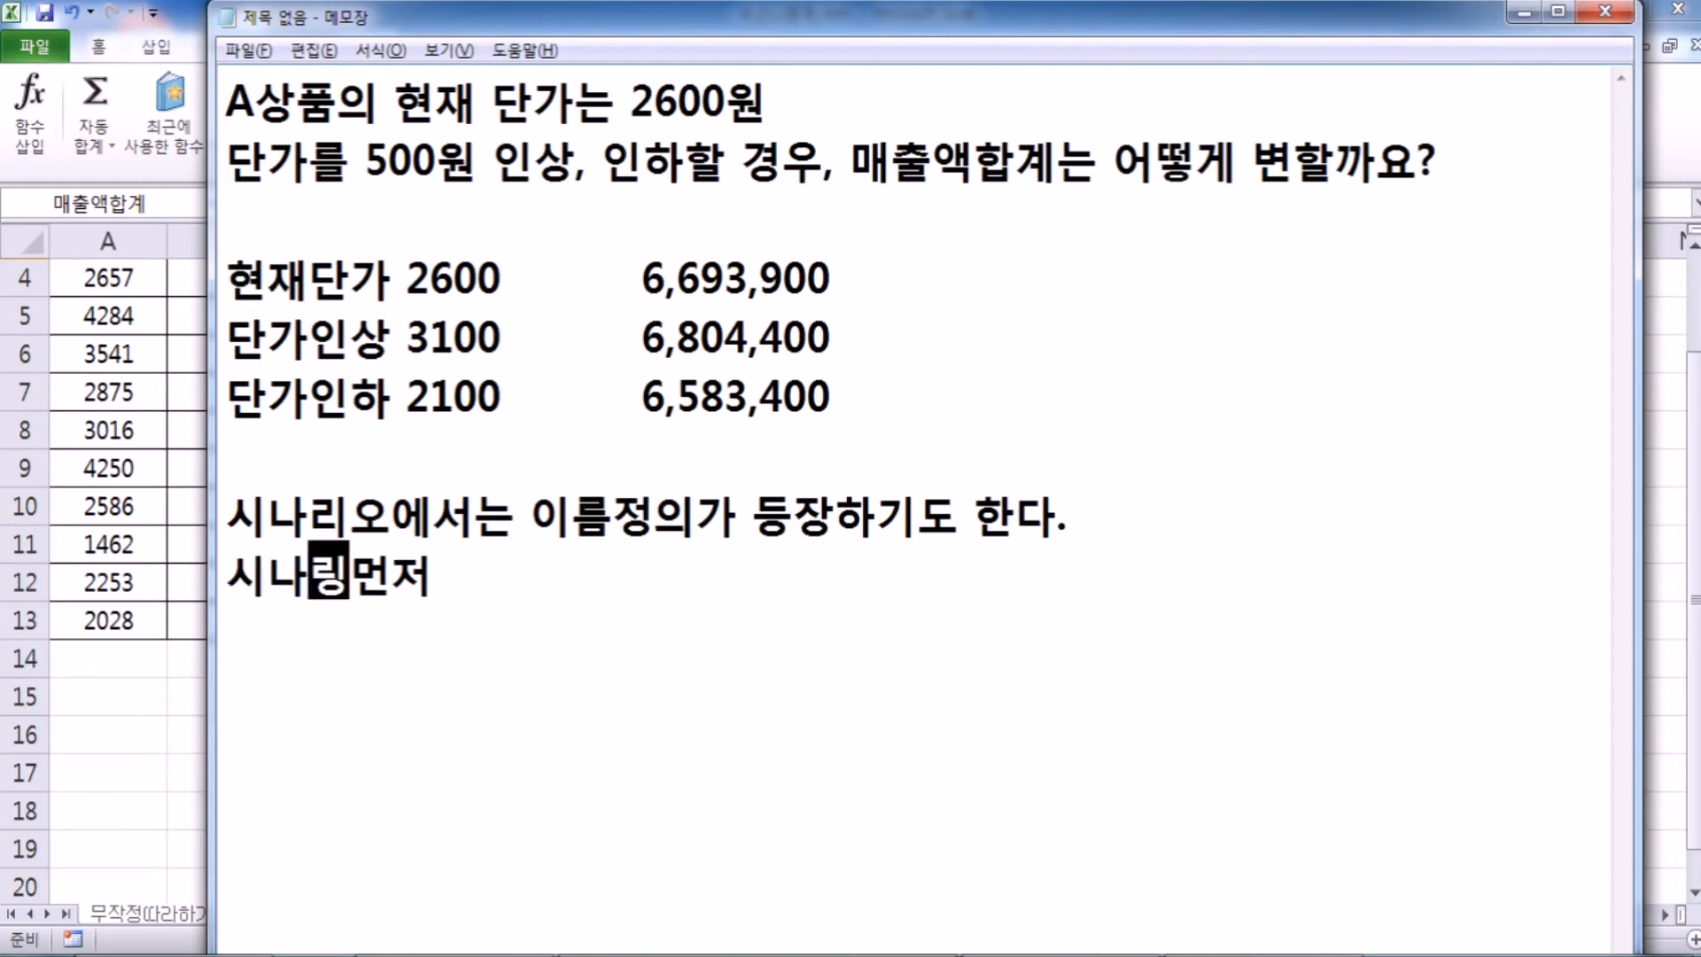
{"action": "key", "text": "BackSpace"}
{"action": "key", "text": "BackSpace"}
{"action": "type", "text": "업ㅂ"}
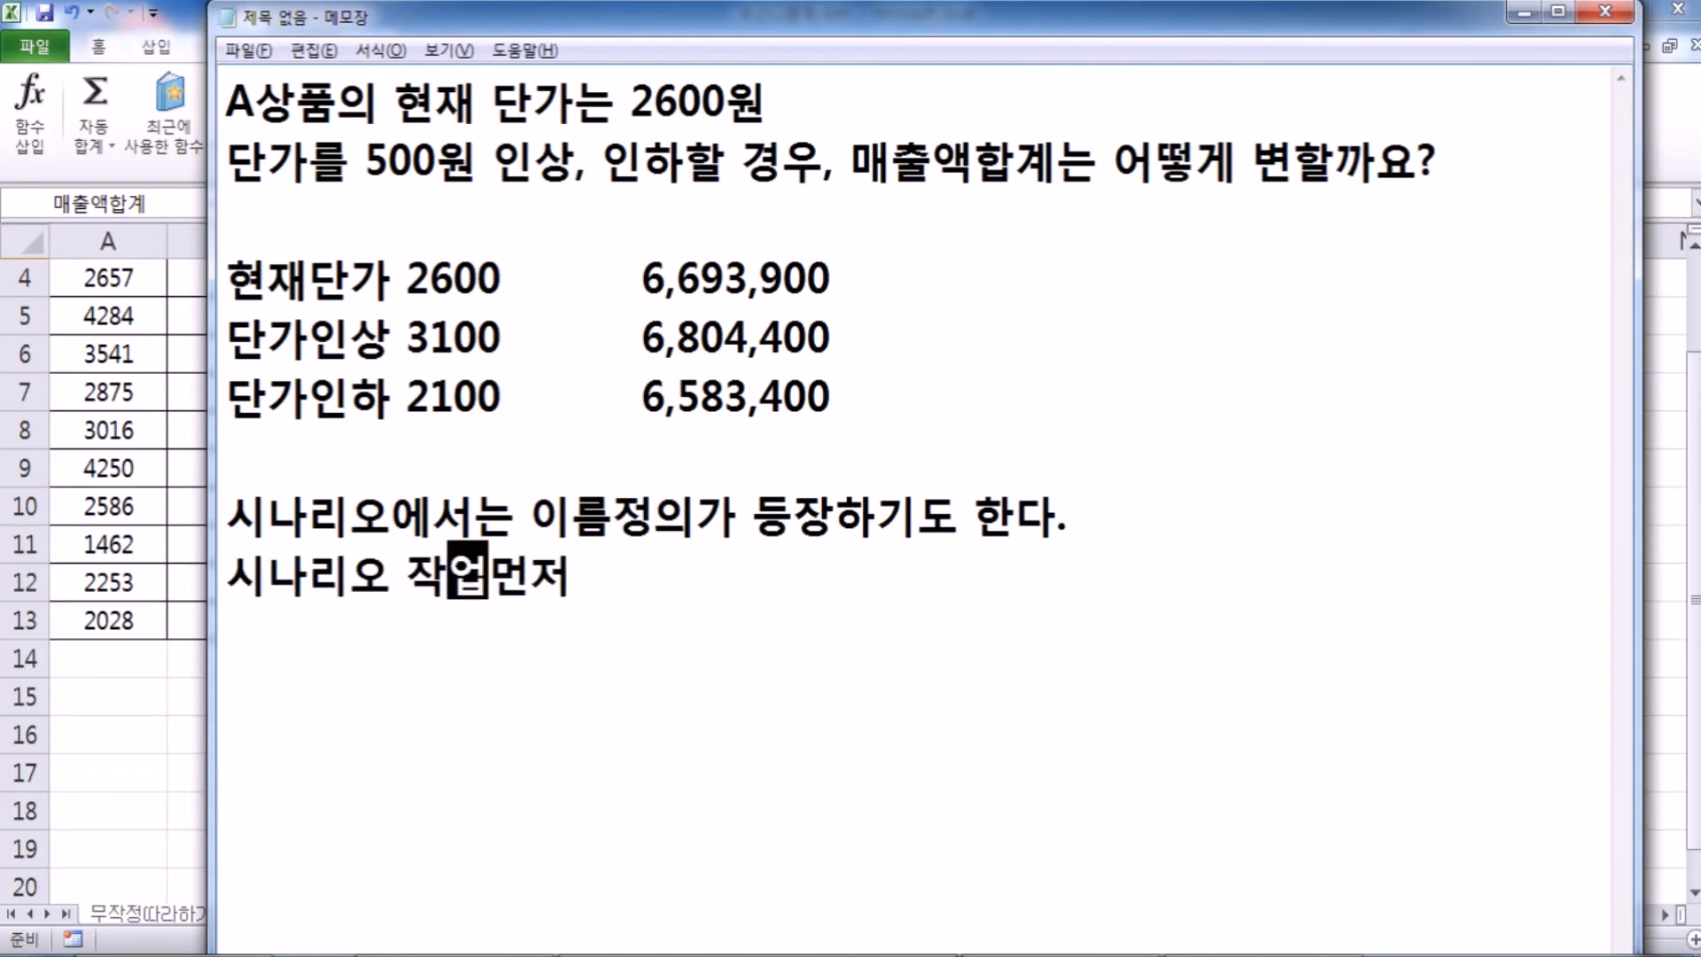
{"action": "type", "text": "ㅗ다,"}
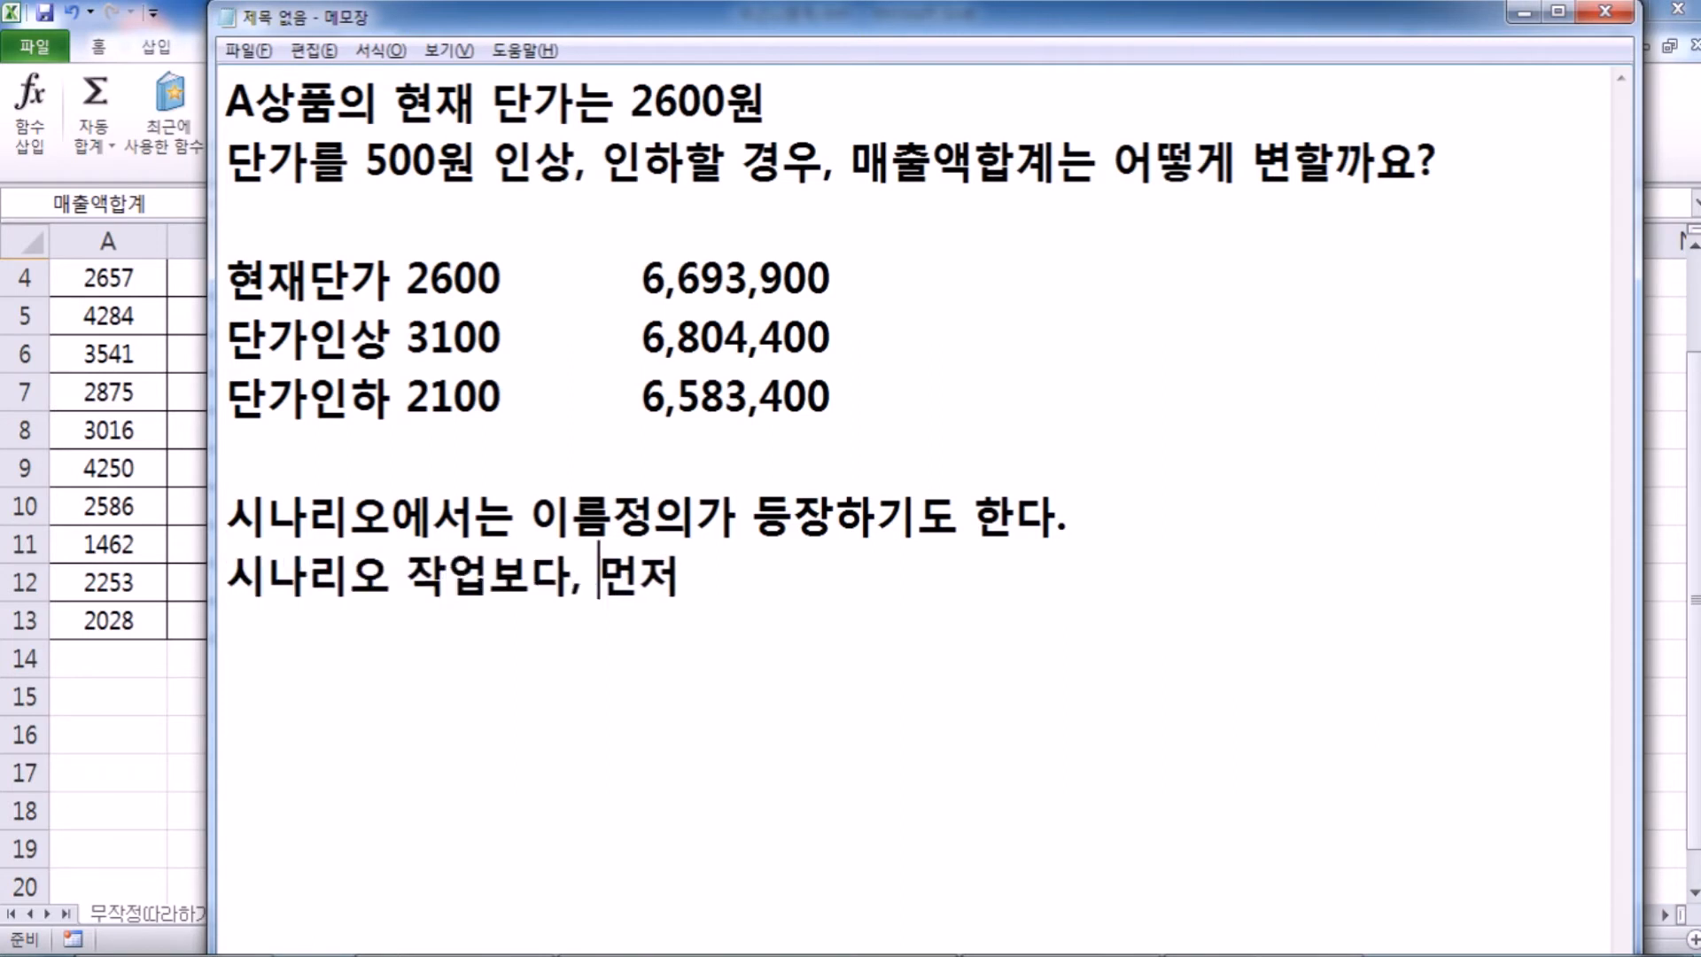
{"action": "key", "text": "End"}
{"action": "type", "text": "이름을 정"}
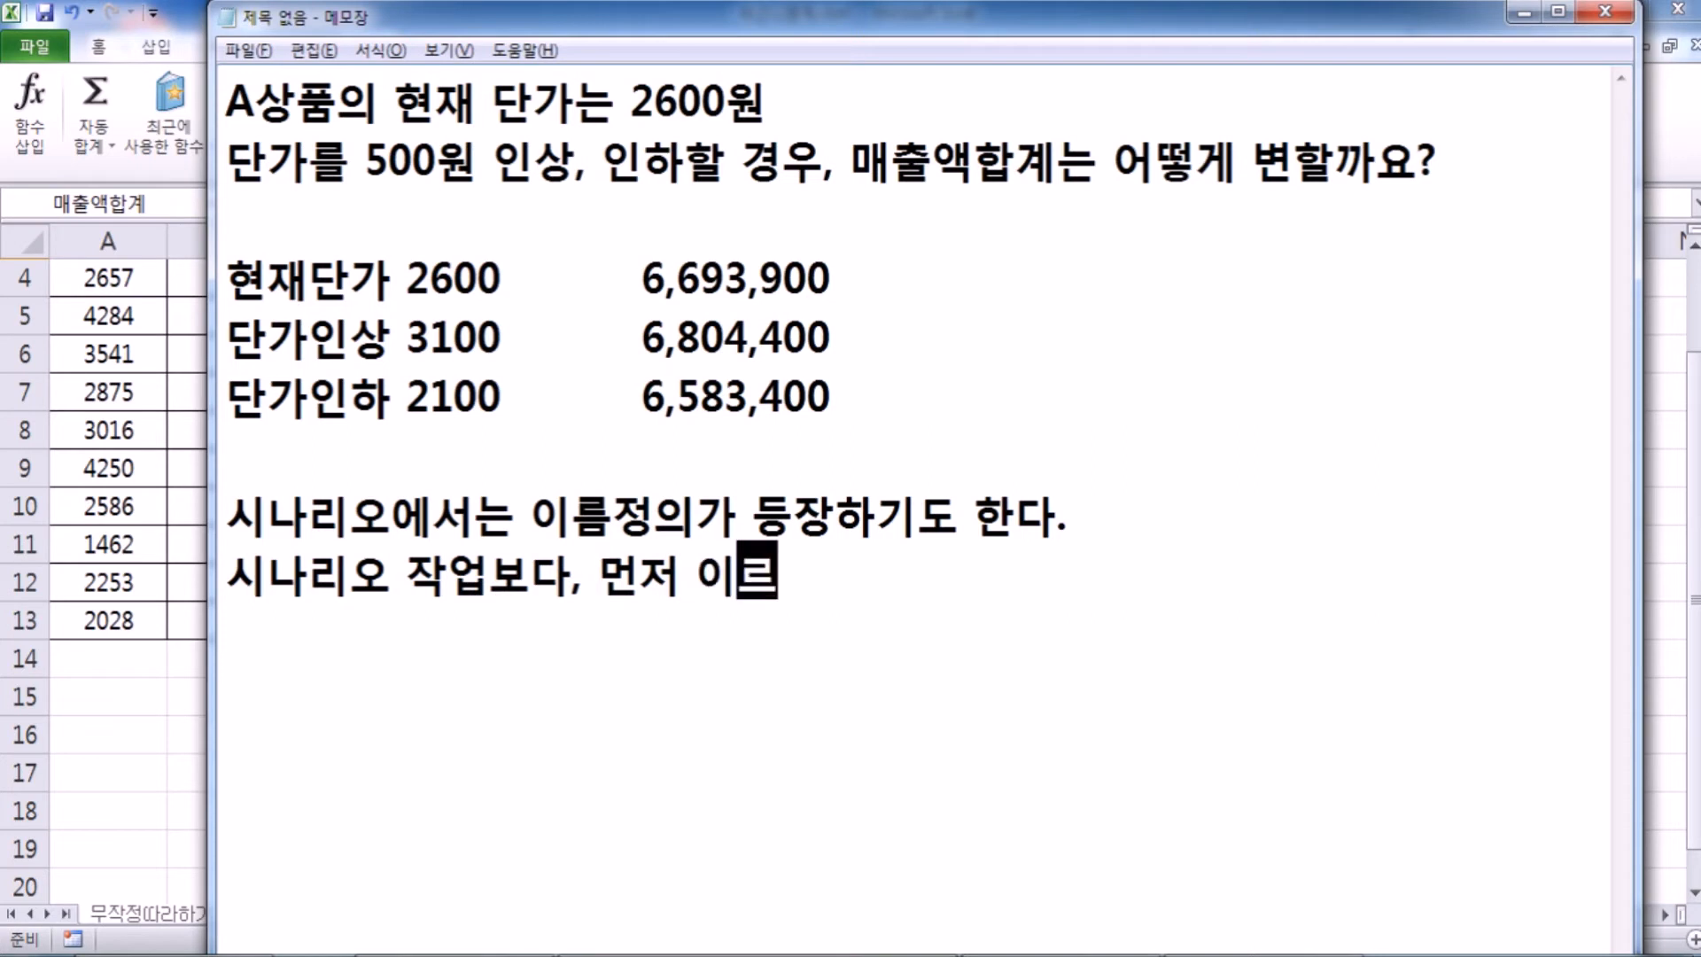
{"action": "type", "text": "의하자"}
{"action": "key", "text": "Return"}
{"action": "key", "text": "BackSpace"}
{"action": "type", "text": "."}
{"action": "key", "text": "Return"}
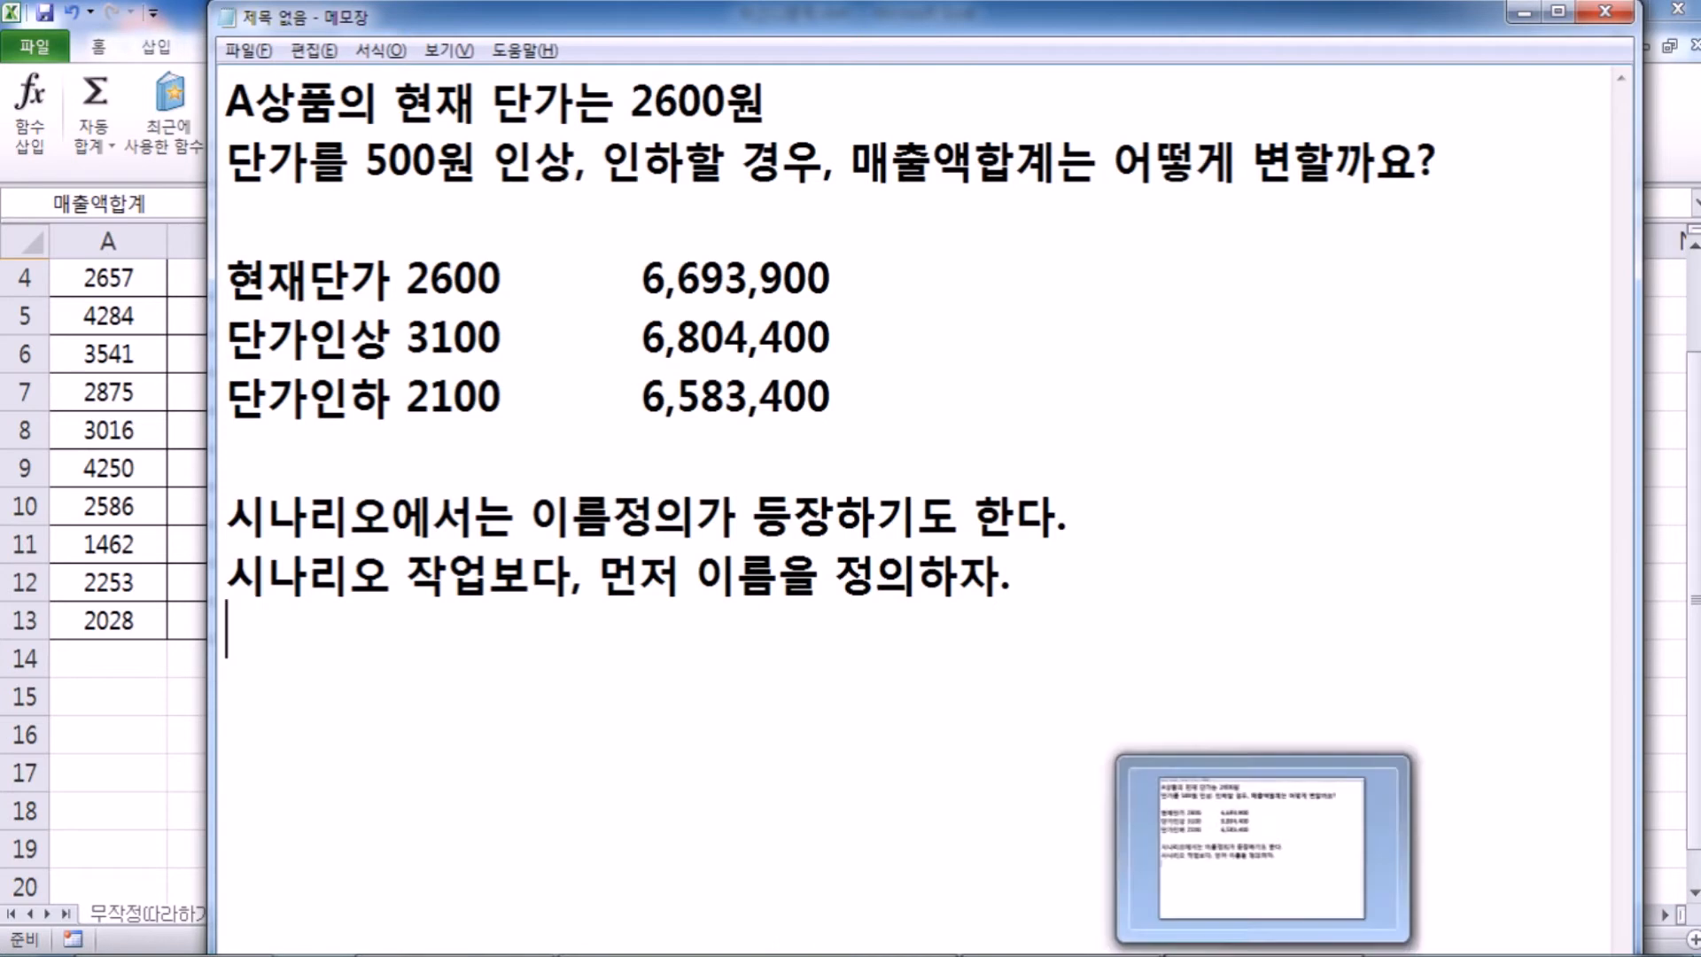
Step: Insert blank lines below the note and write the heading * 이름정의하는 규정, leaving one empty line above it
{"action": "key", "text": "Return"}
{"action": "key", "text": "Return"}
{"action": "key", "text": "Return"}
{"action": "key", "text": "Return"}
{"action": "key", "text": "Return"}
{"action": "key", "text": "Return"}
{"action": "key", "text": "Return"}
{"action": "key", "text": "Up"}
{"action": "key", "text": "Up"}
{"action": "key", "text": "Up"}
{"action": "key", "text": "Up"}
{"action": "key", "text": "Up"}
{"action": "key", "text": "Up"}
{"action": "key", "text": "Up"}
{"action": "key", "text": "Up"}
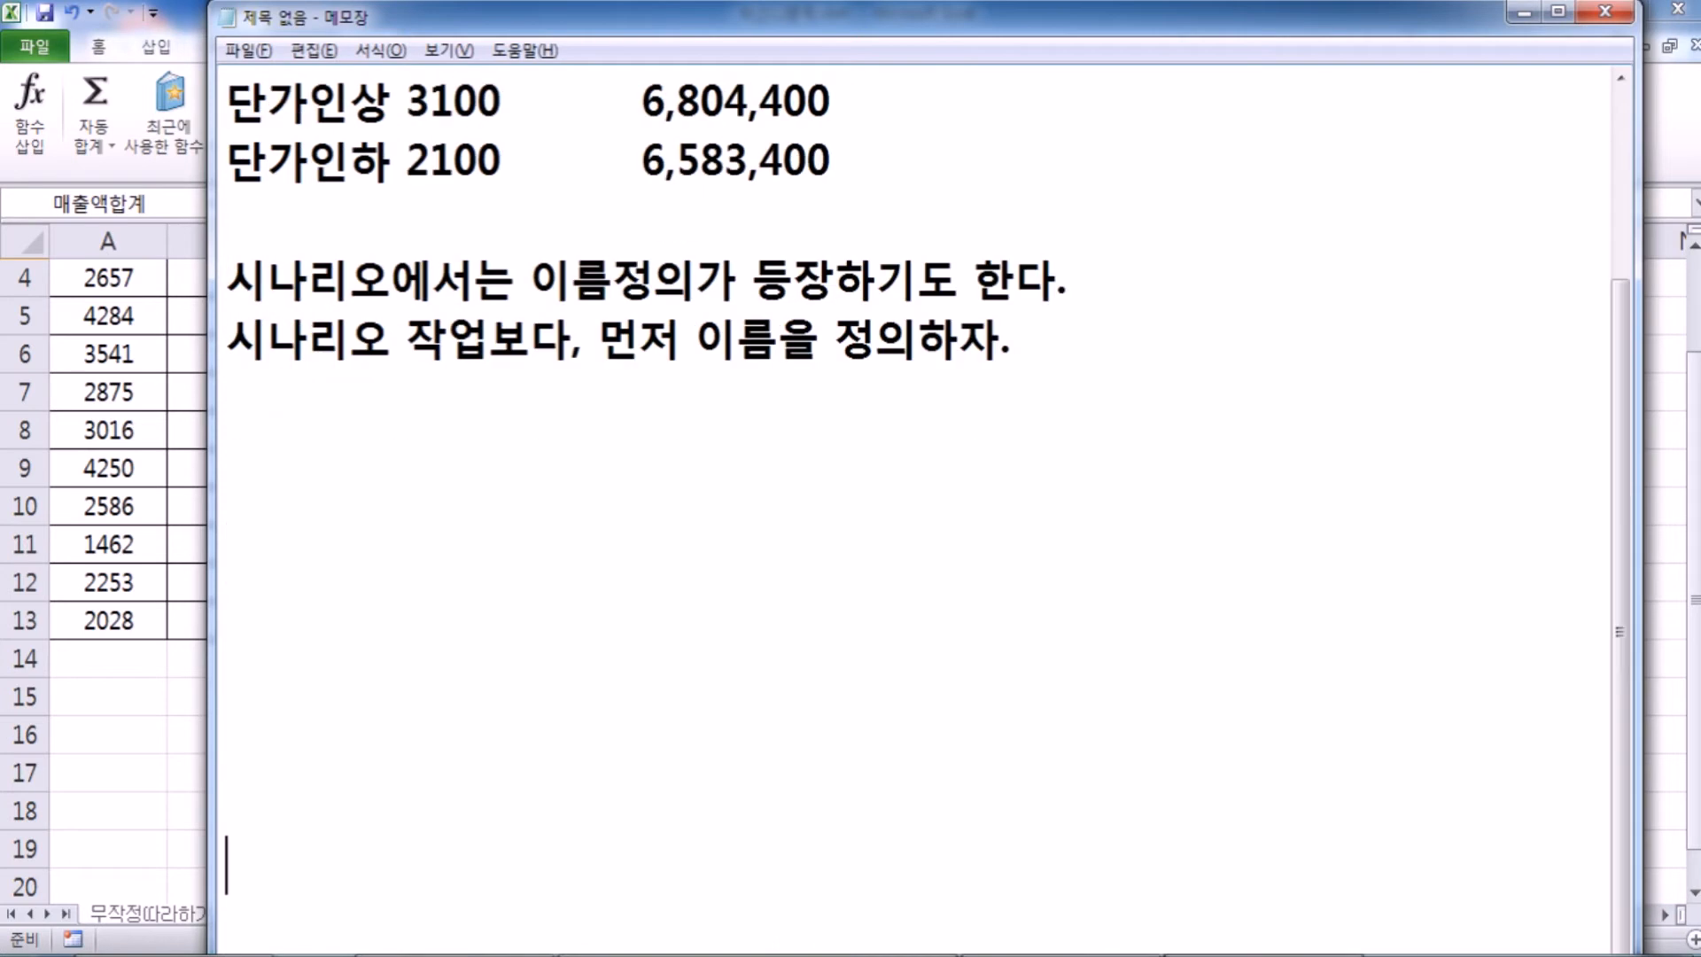
{"action": "type", "text": "* 이름정으의"}
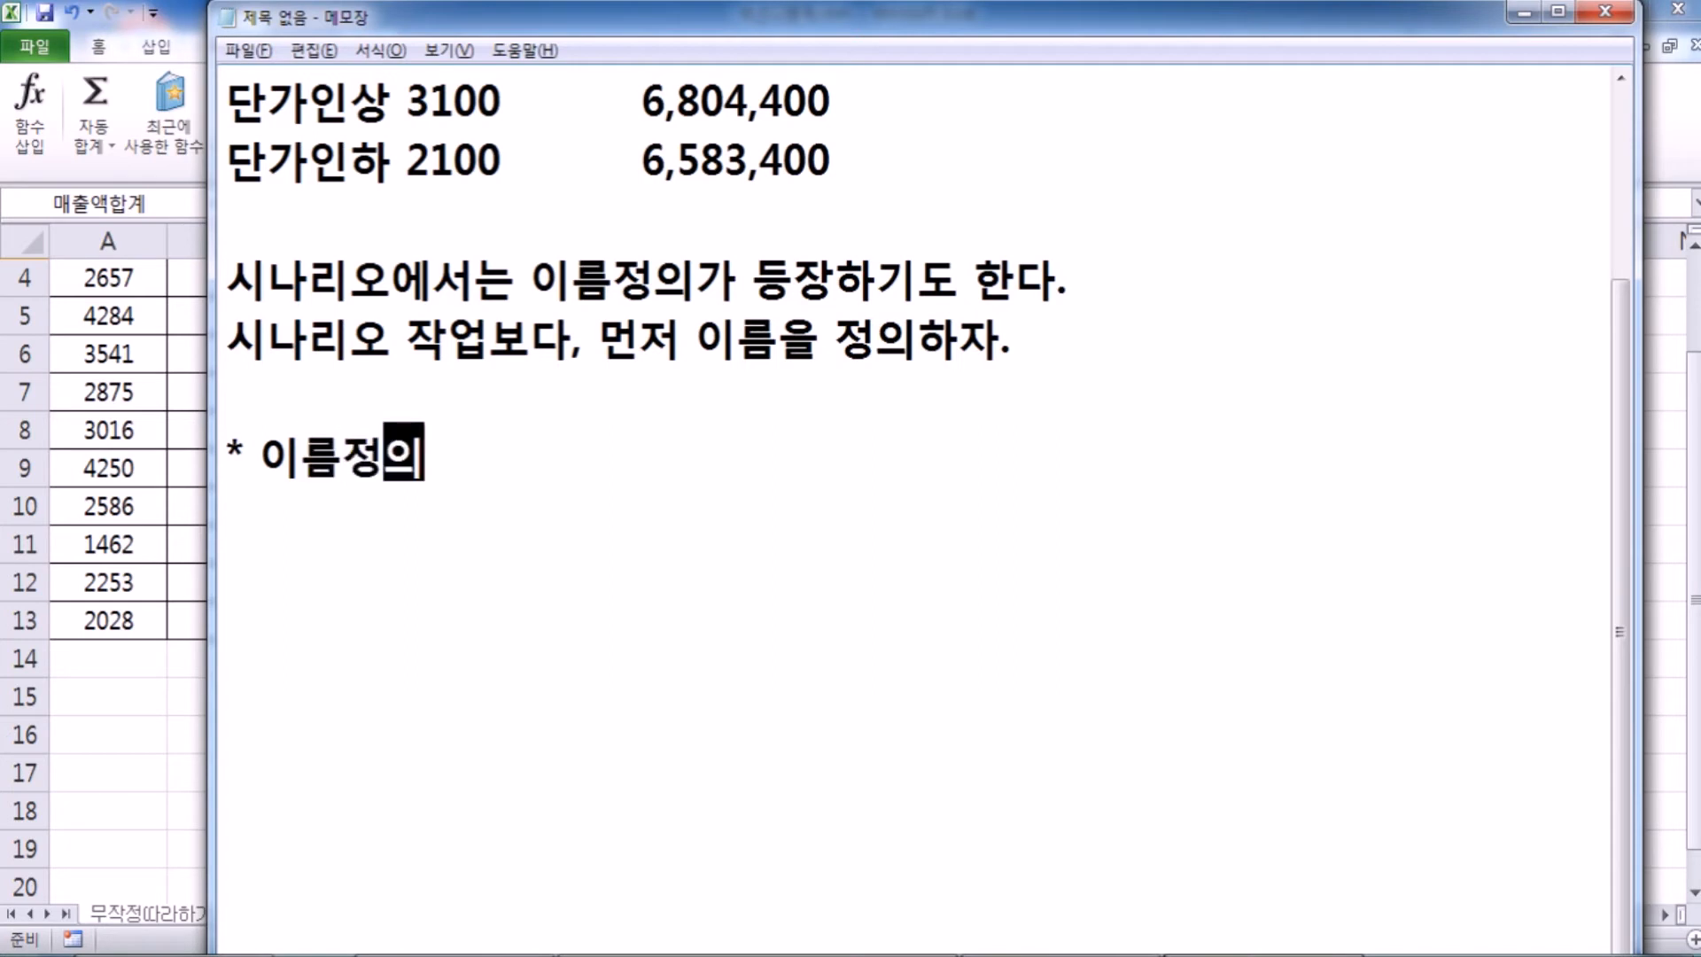
{"action": "type", "text": "하는 규정"}
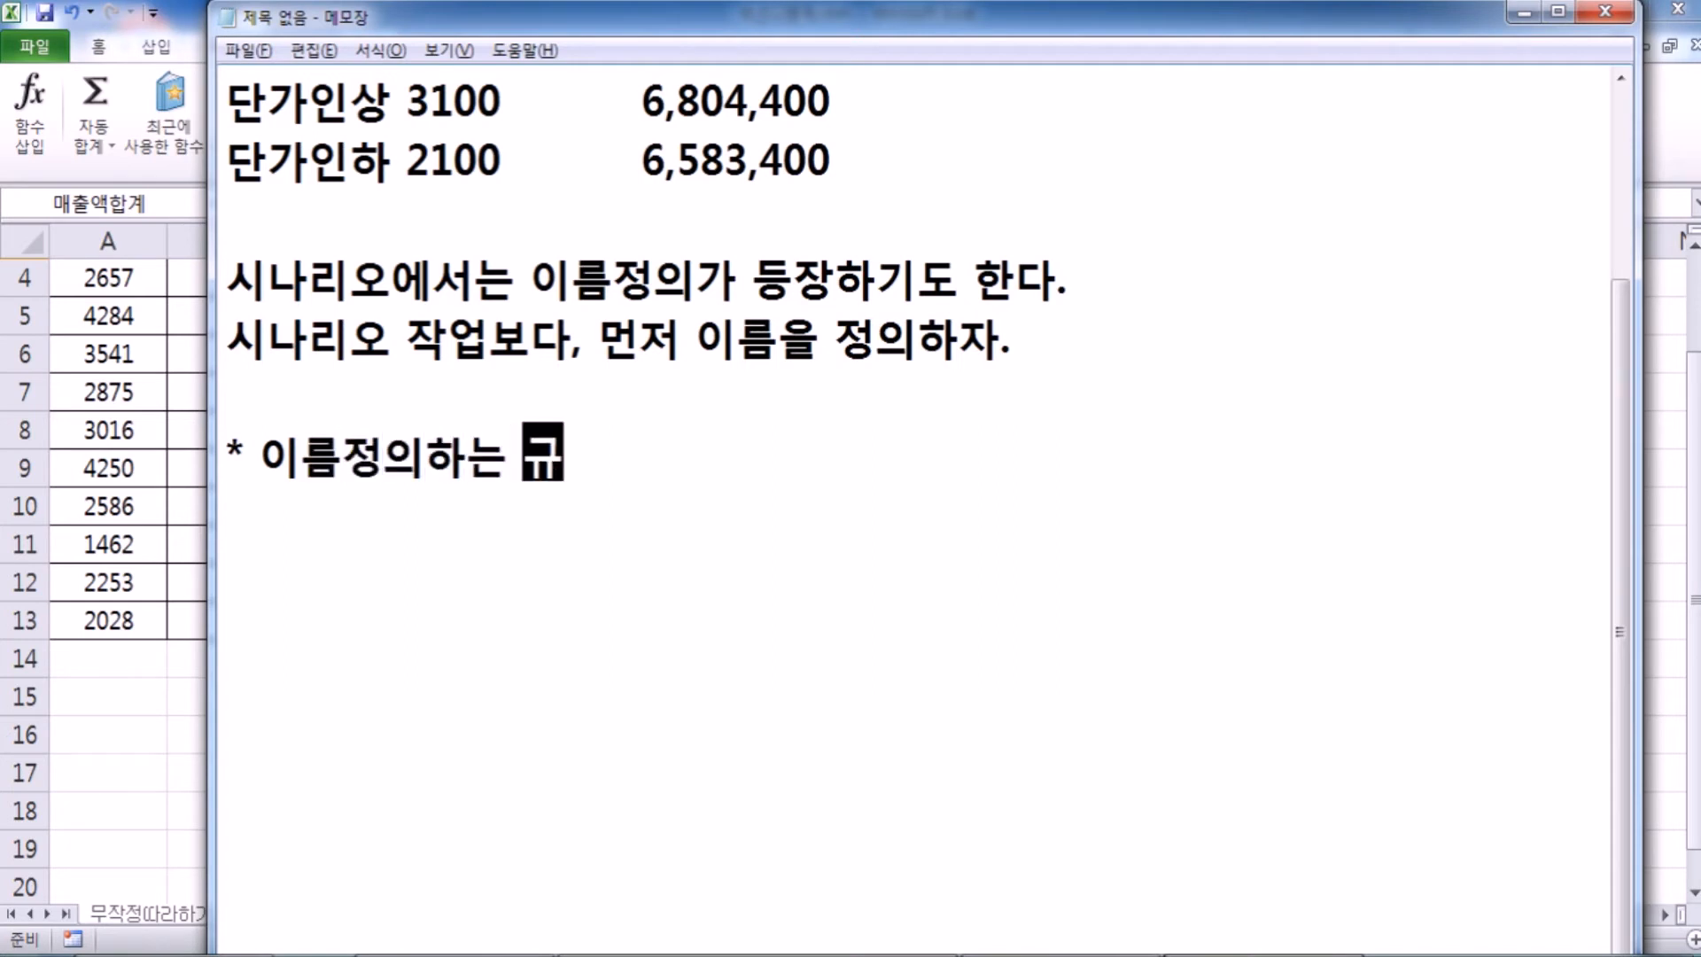
Step: Start the first naming rule under the heading with - 문자와 숫자 그리고 기호(_)
{"action": "key", "text": "Return"}
{"action": "type", "text": "- "}
{"action": "type", "text": "문자오"}
{"action": "type", "text": " 숫자,"}
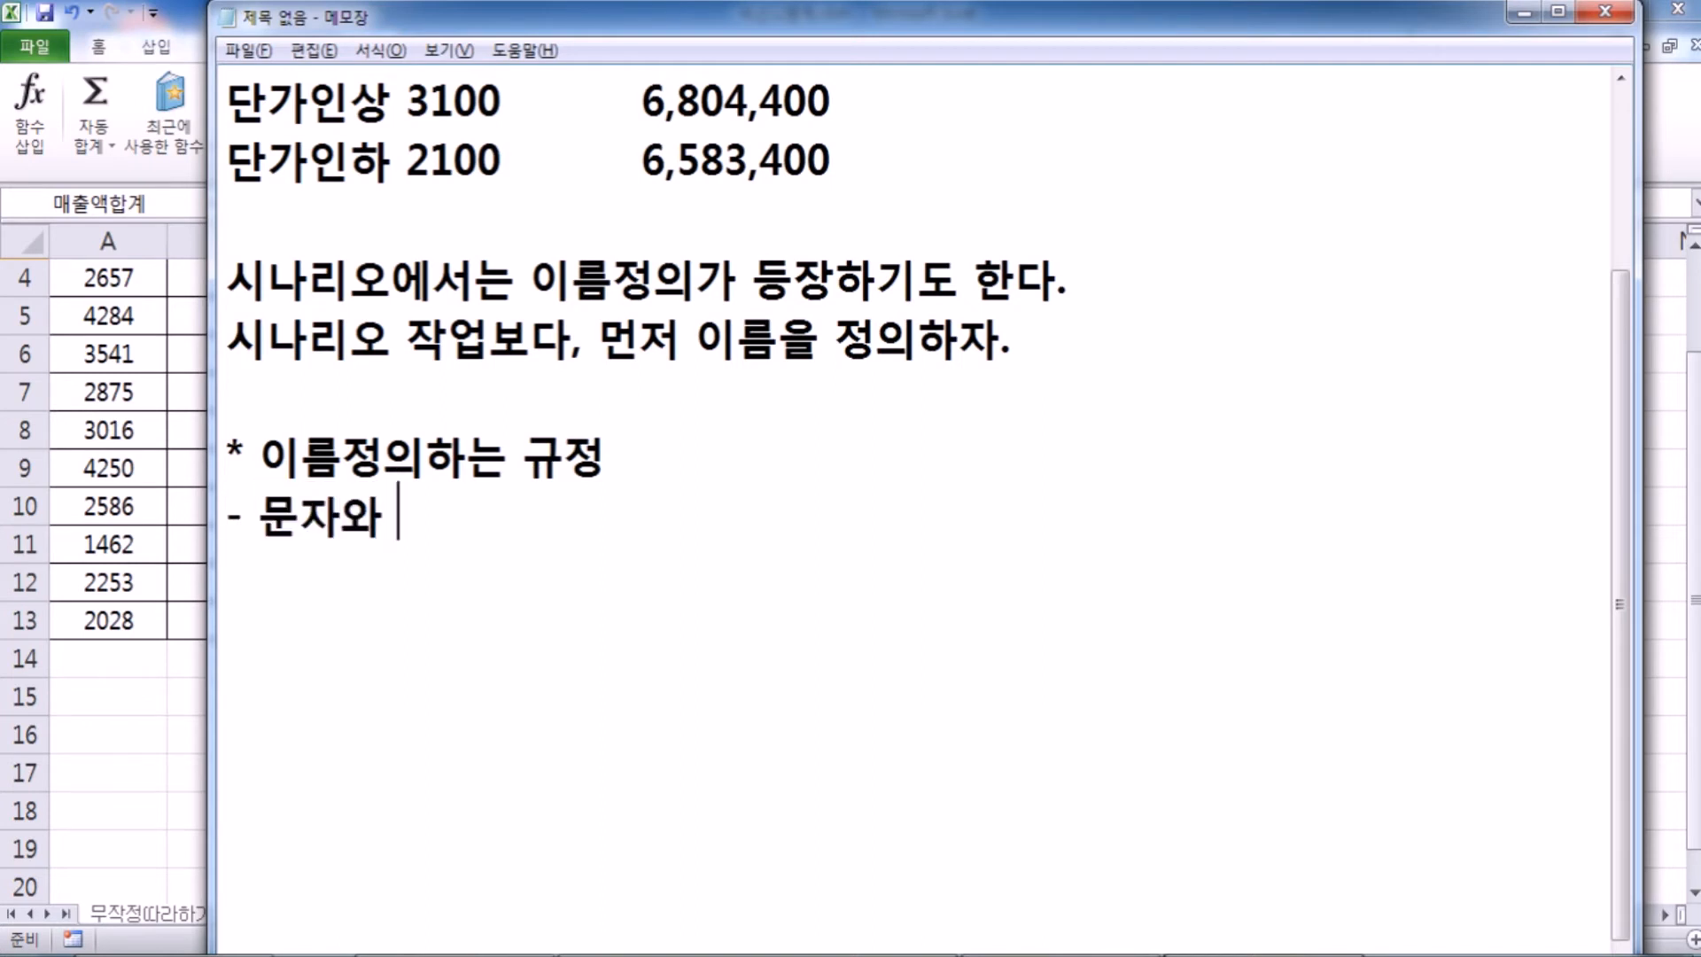
{"action": "key", "text": "BackSpace"}
{"action": "type", "text": "그릭"}
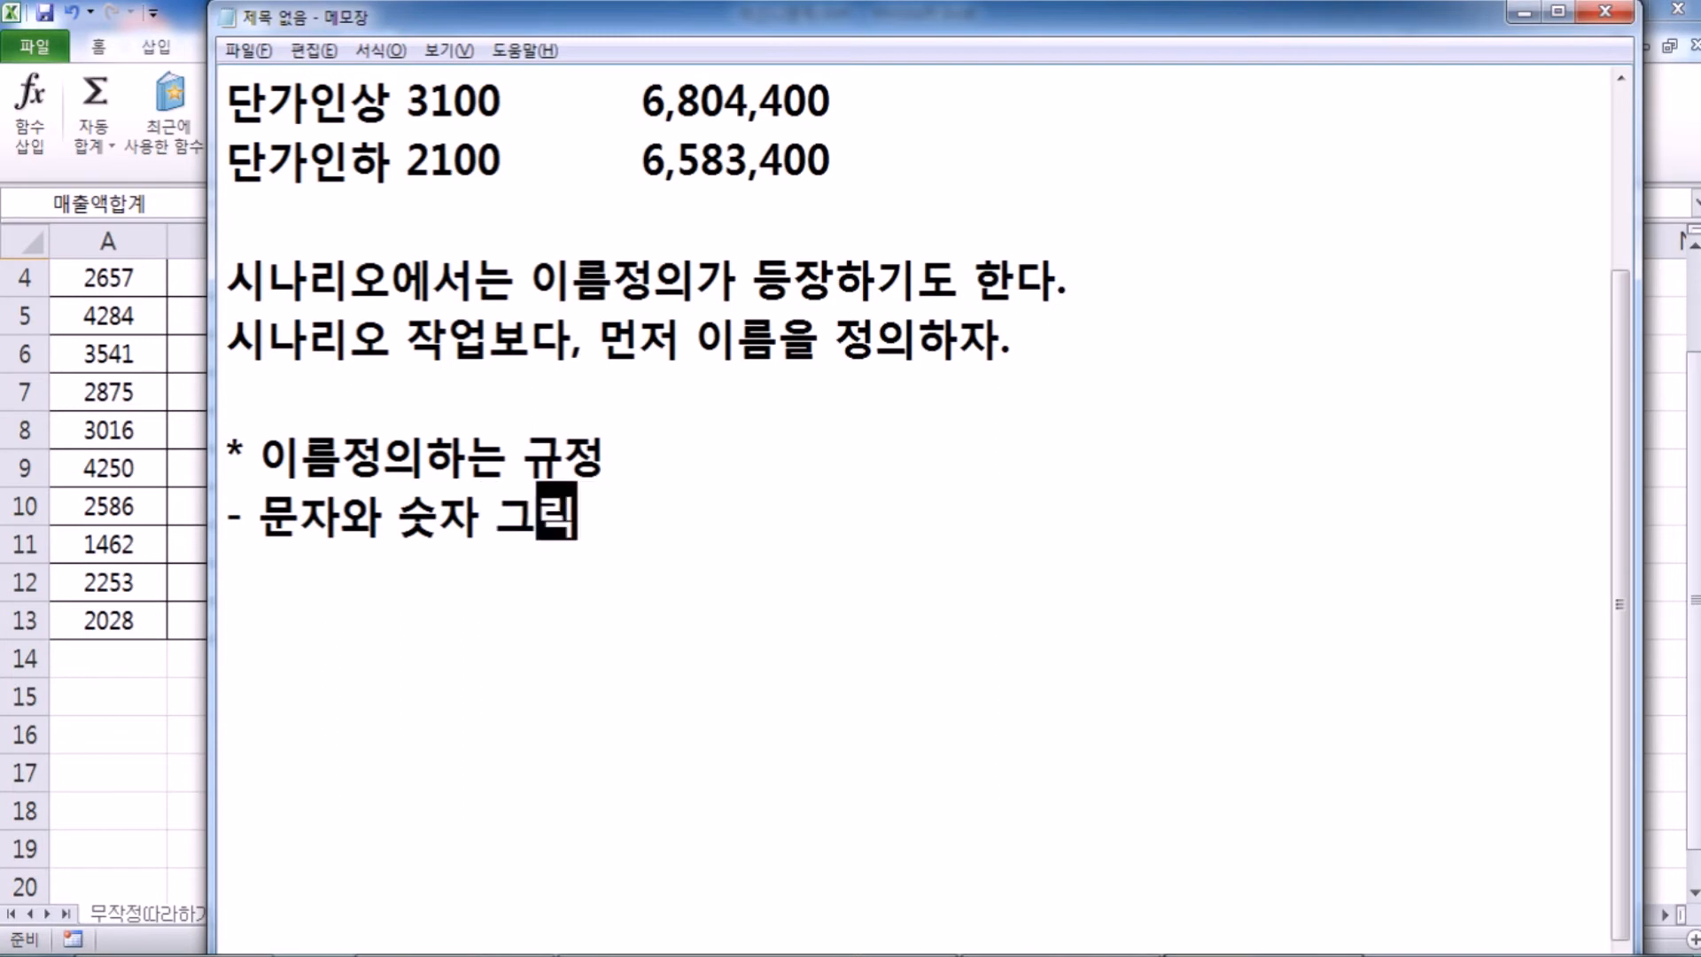
{"action": "type", "text": "고 기호(_)"}
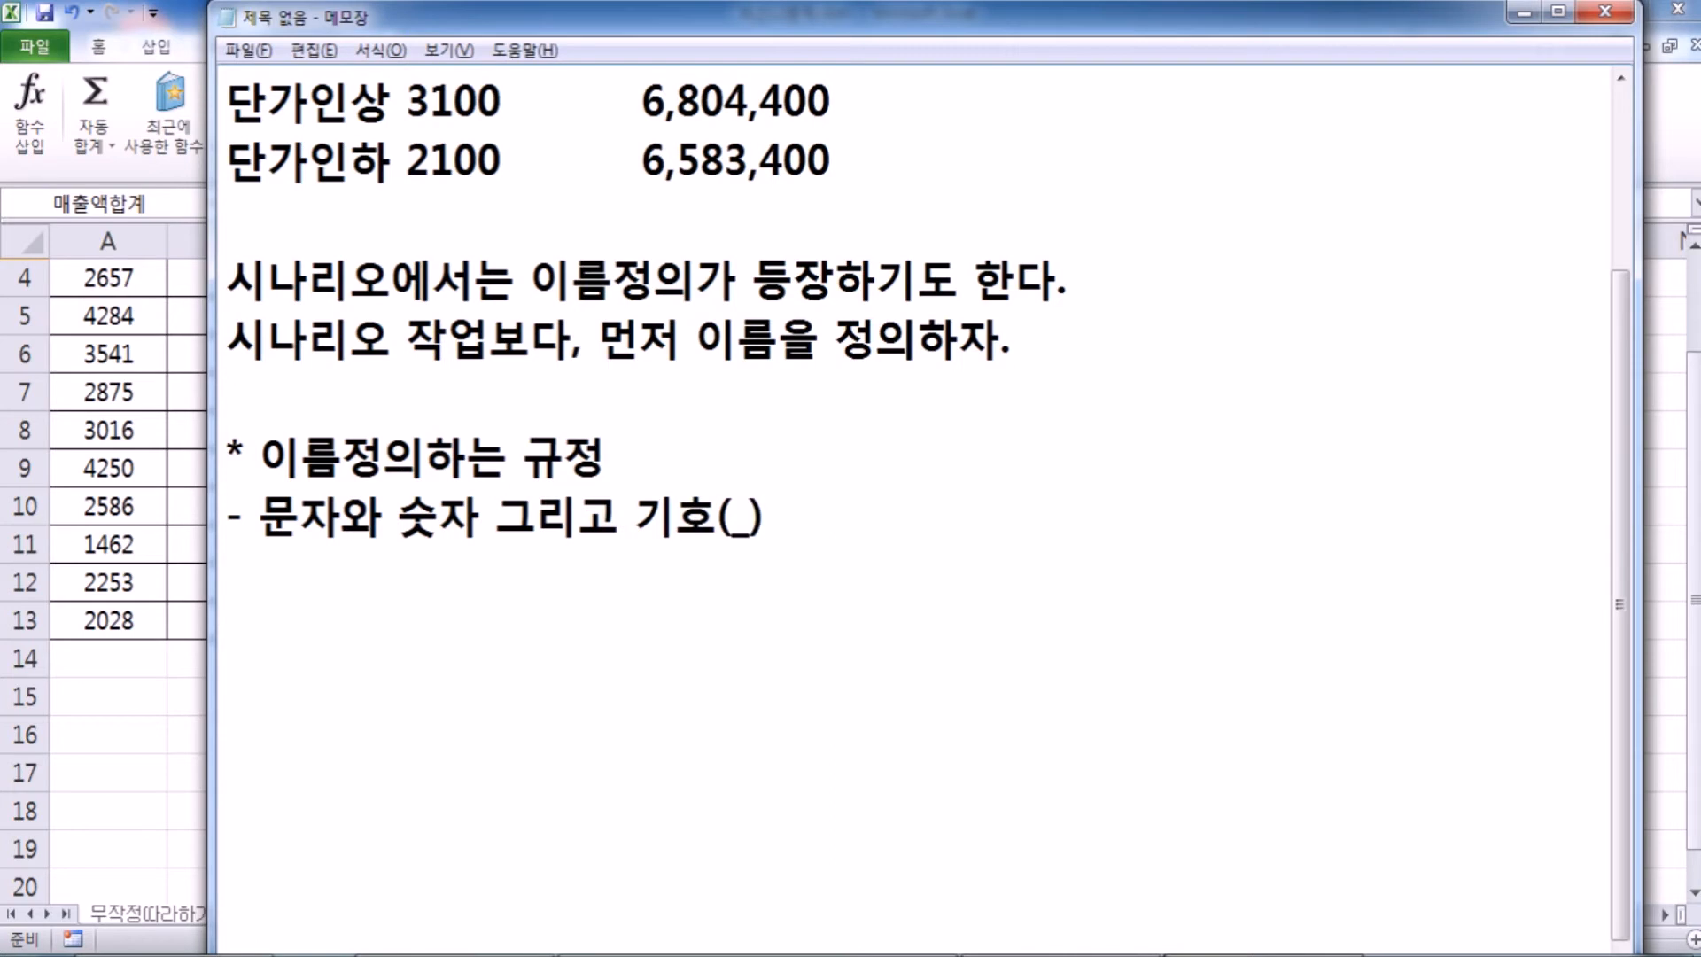
Step: Replace the parentheses around the underscore with quotation marks and complete the rule as - 문자와 숫자 그리고 기호 "_"만 사용한다
{"action": "key", "text": "Left"}
{"action": "key", "text": "BackSpace"}
{"action": "key", "text": "BackSpace"}
{"action": "key", "text": "Delete"}
{"action": "type", "text": "( _ )"}
{"action": "key", "text": "Left"}
{"action": "key", "text": "Left"}
{"action": "key", "text": "Left"}
{"action": "key", "text": "Left"}
{"action": "key", "text": "Left"}
{"action": "key", "text": "Delete"}
{"action": "type", "text": "\""}
{"action": "key", "text": "Delete"}
{"action": "key", "text": "End"}
{"action": "key", "text": "BackSpace"}
{"action": "key", "text": "BackSpace"}
{"action": "type", "text": "\""}
{"action": "key", "text": "Left"}
{"action": "key", "text": "Left"}
{"action": "key", "text": "Left"}
{"action": "key", "text": "End"}
{"action": "type", "text": "만 사용한ㄷ"}
{"action": "type", "text": "ㅏ."}
{"action": "key", "text": "Return"}
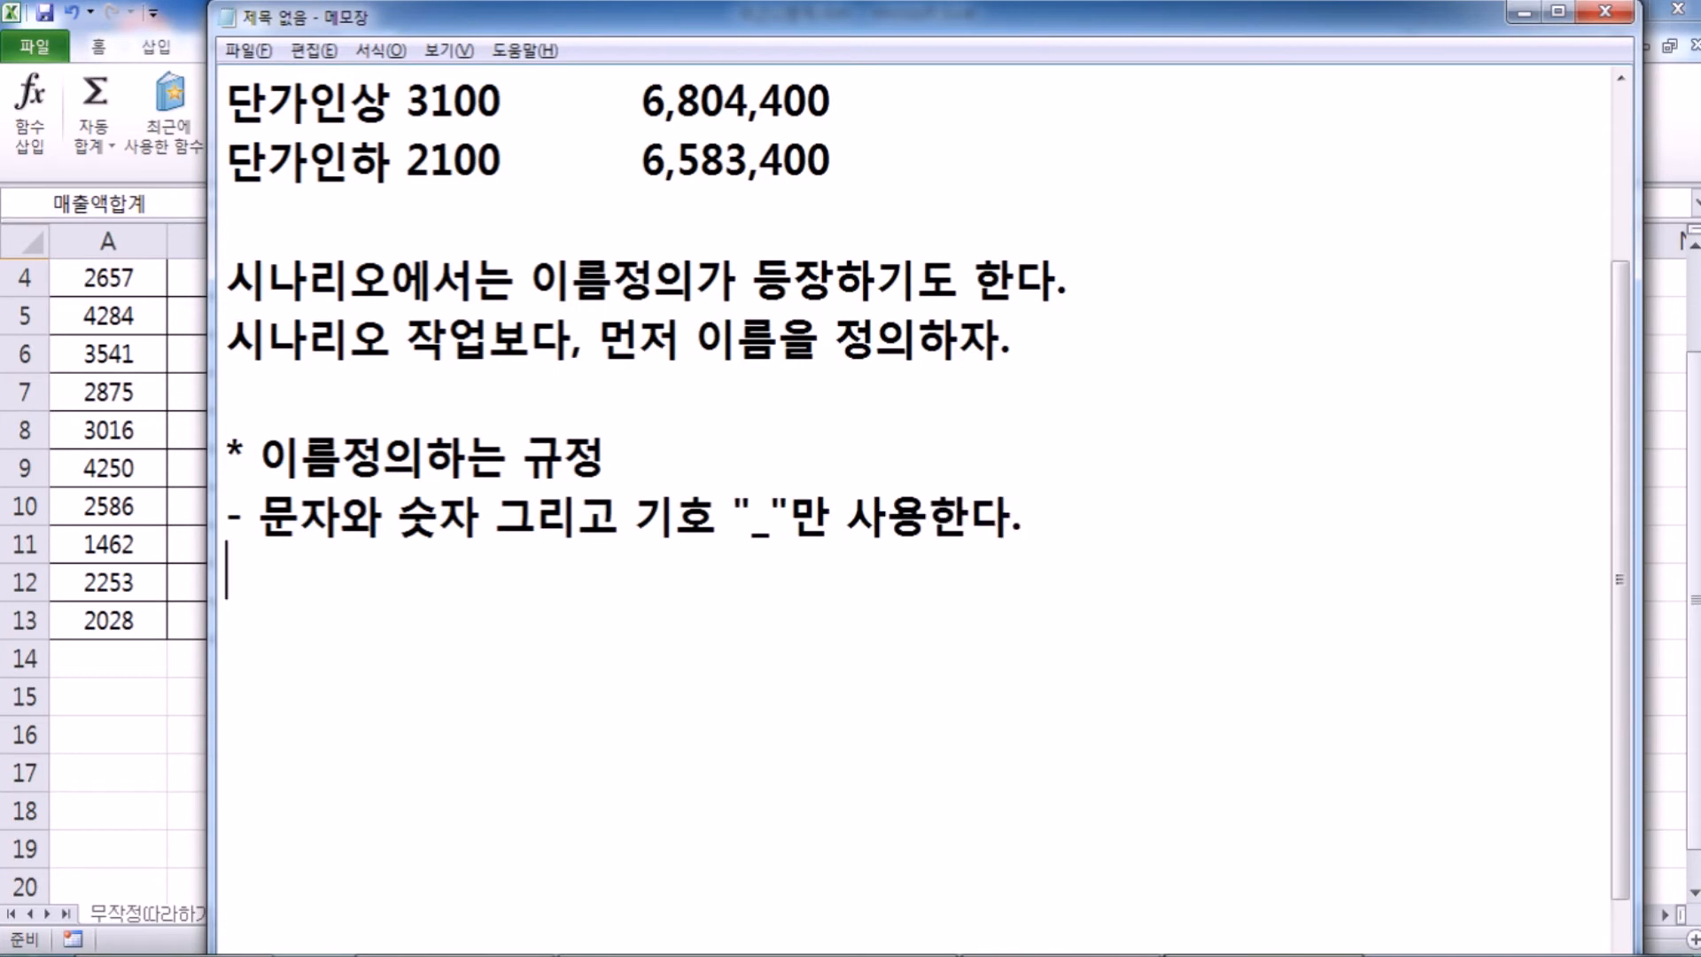
Step: Add the second naming rule - 숫자가 먼저 나올 수 없다
{"action": "type", "text": "- 무ㄴ"}
{"action": "key", "text": "BackSpace"}
{"action": "key", "text": "BackSpace"}
{"action": "key", "text": "BackSpace"}
{"action": "type", "text": "숫자가 먼"}
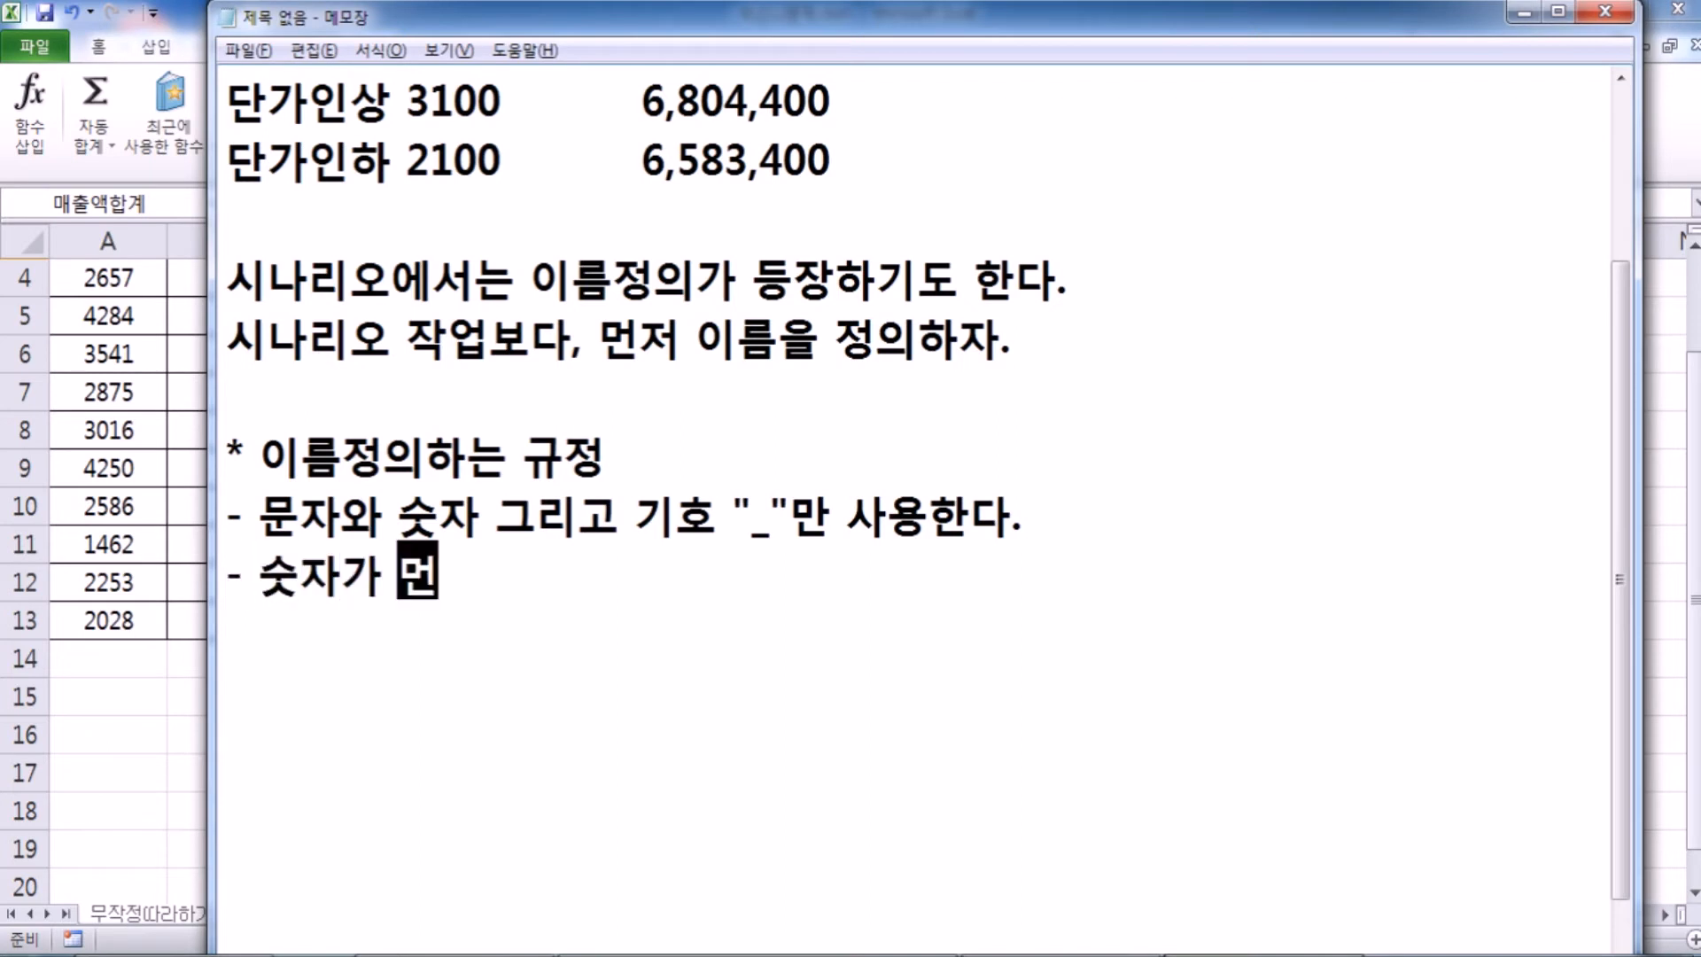
{"action": "type", "text": "저 나올 수 엇"}
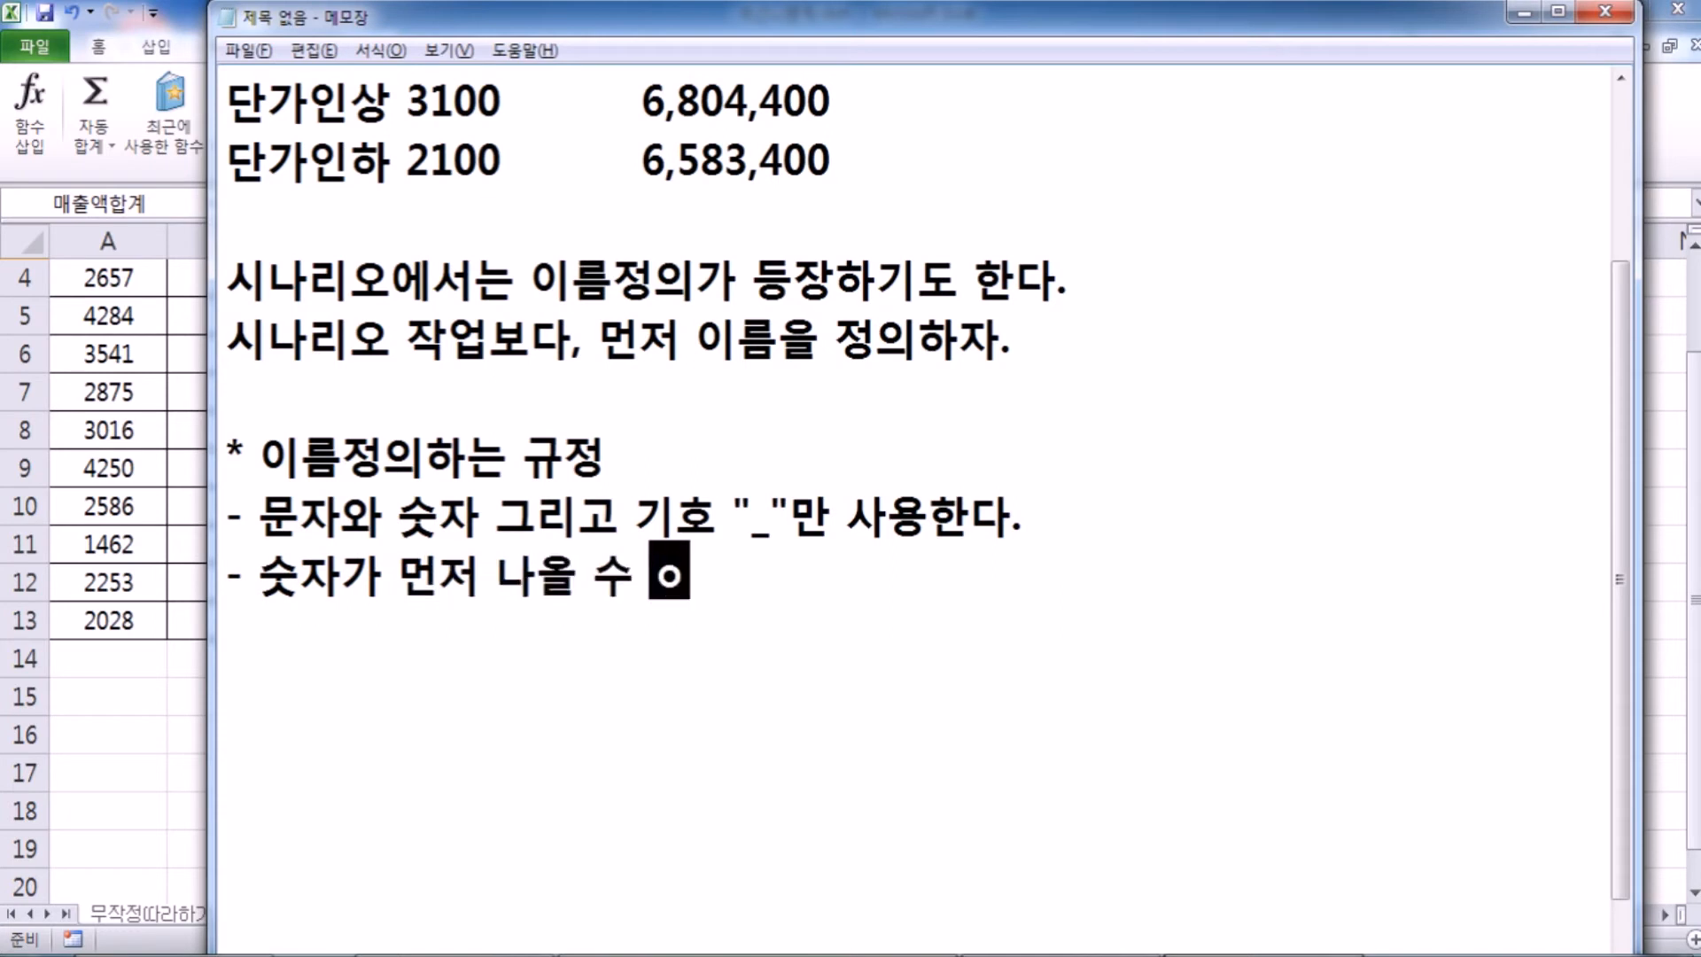
{"action": "type", "text": "ㅂ다."}
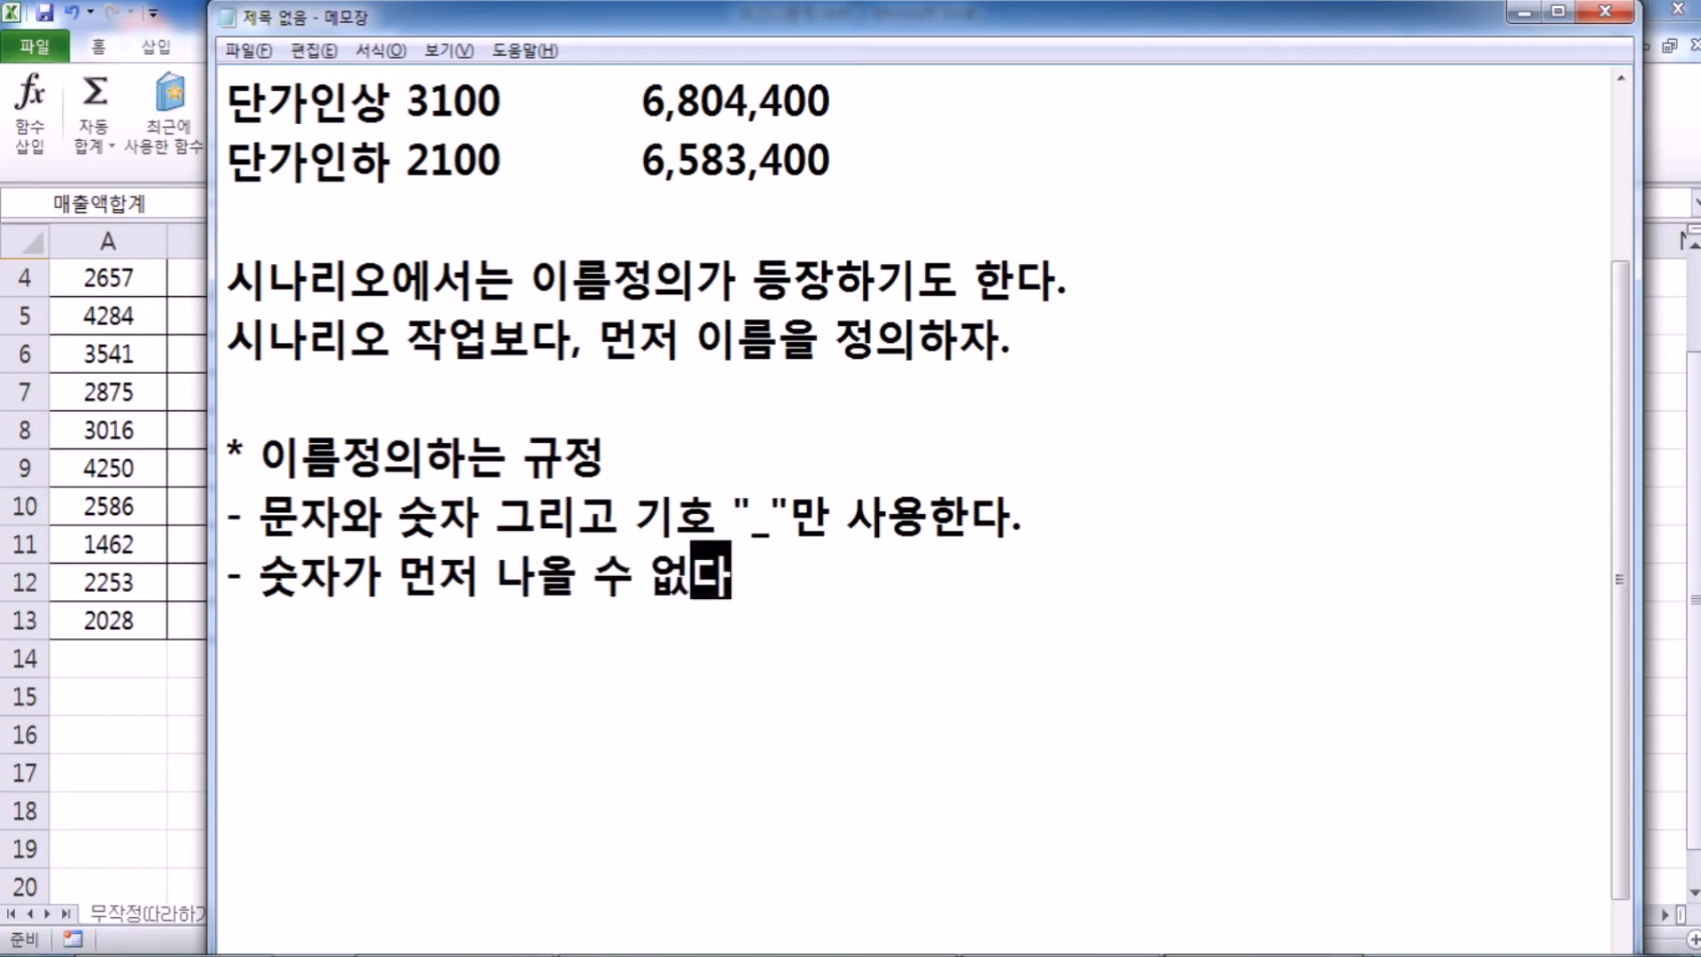
Step: Add the third naming rule - 문자나 "_"가 먼저 나온다
{"action": "key", "text": "Return"}
{"action": "type", "text": "- 문자나 \"_"}
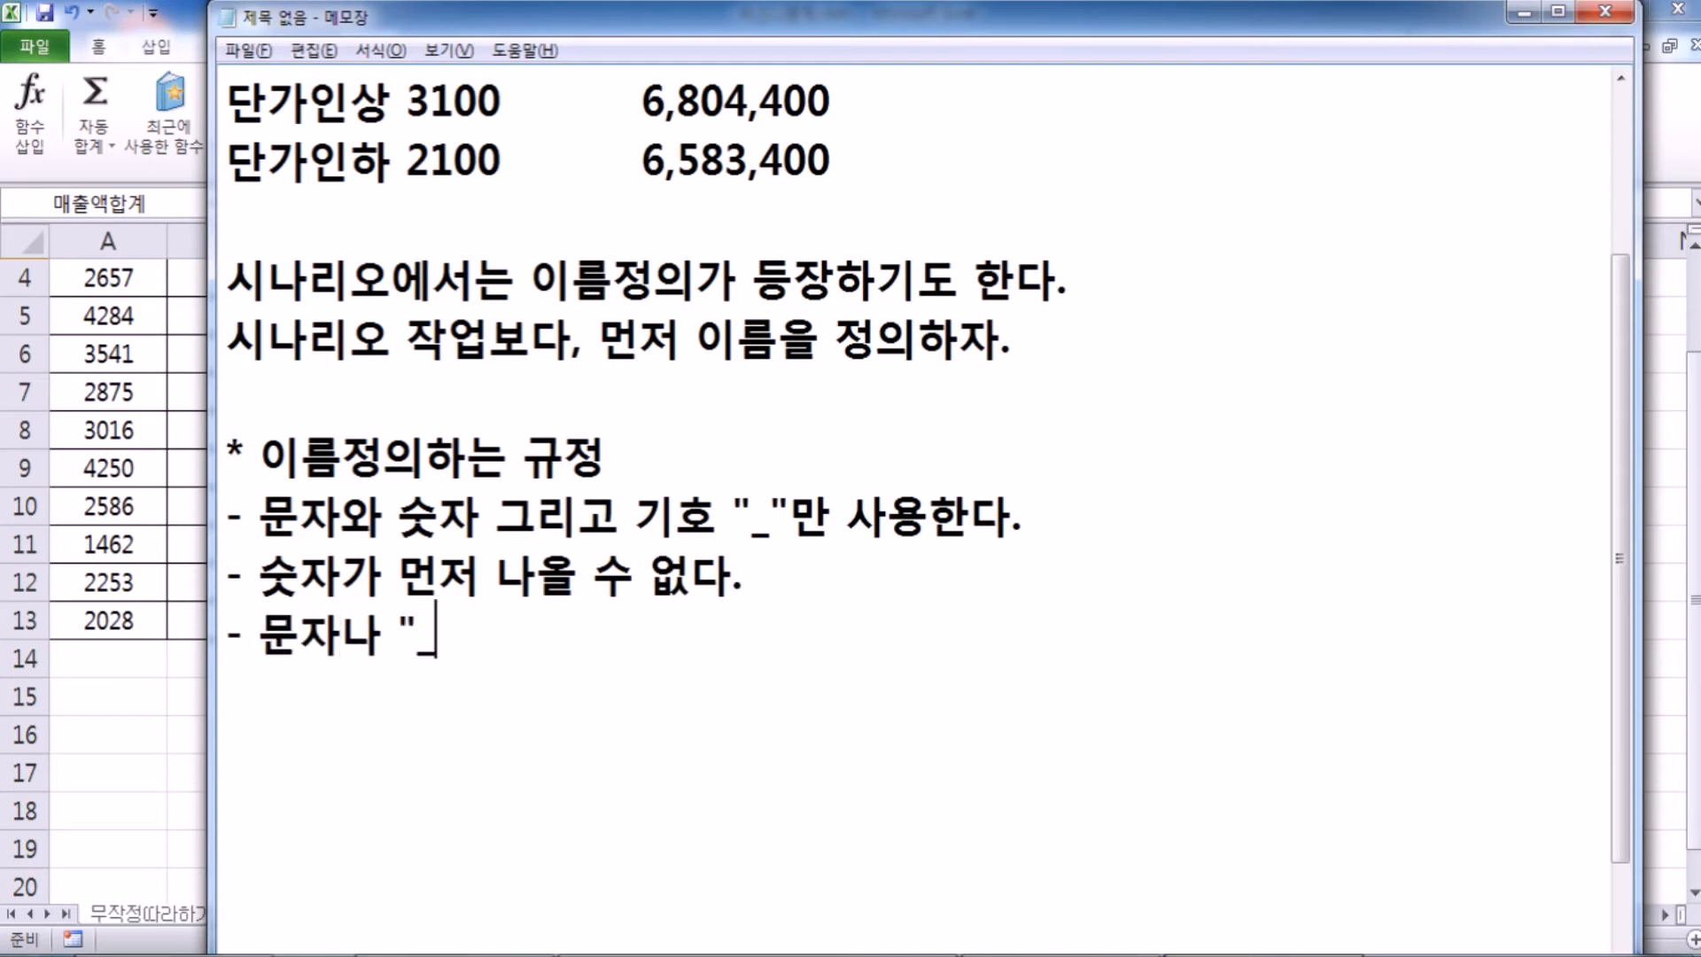
{"action": "type", "text": "\"ㄱ가 먼저 아"}
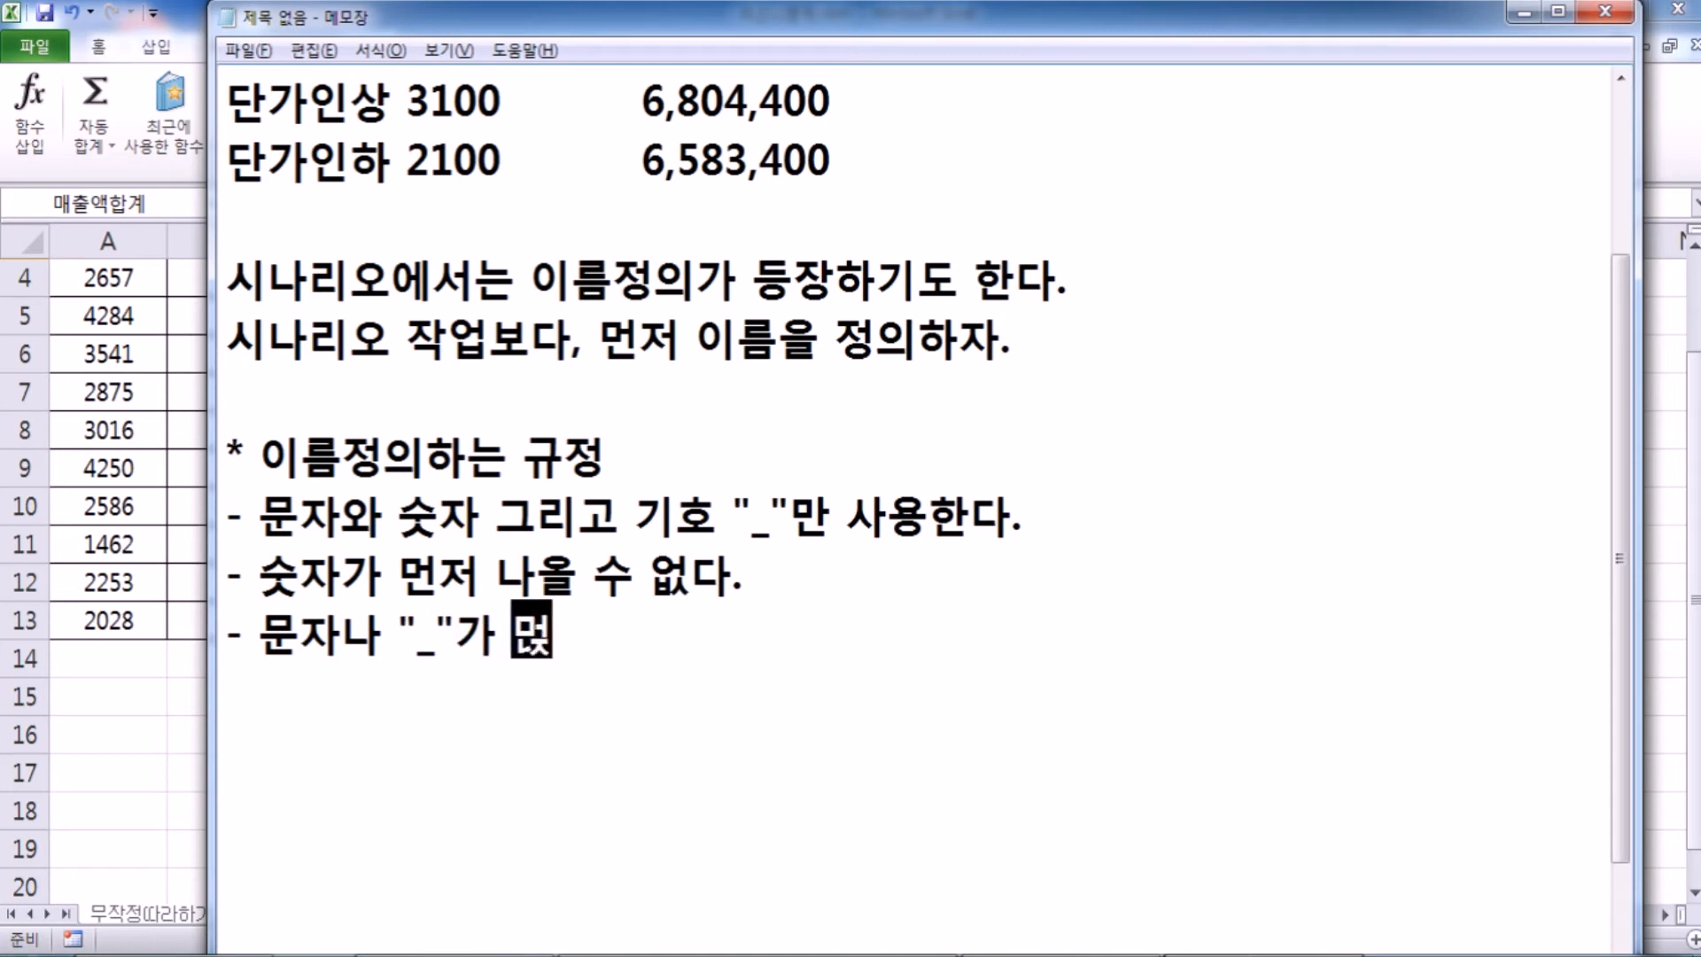
{"action": "key", "text": "BackSpace"}
{"action": "key", "text": "BackSpace"}
{"action": "type", "text": "나온다."}
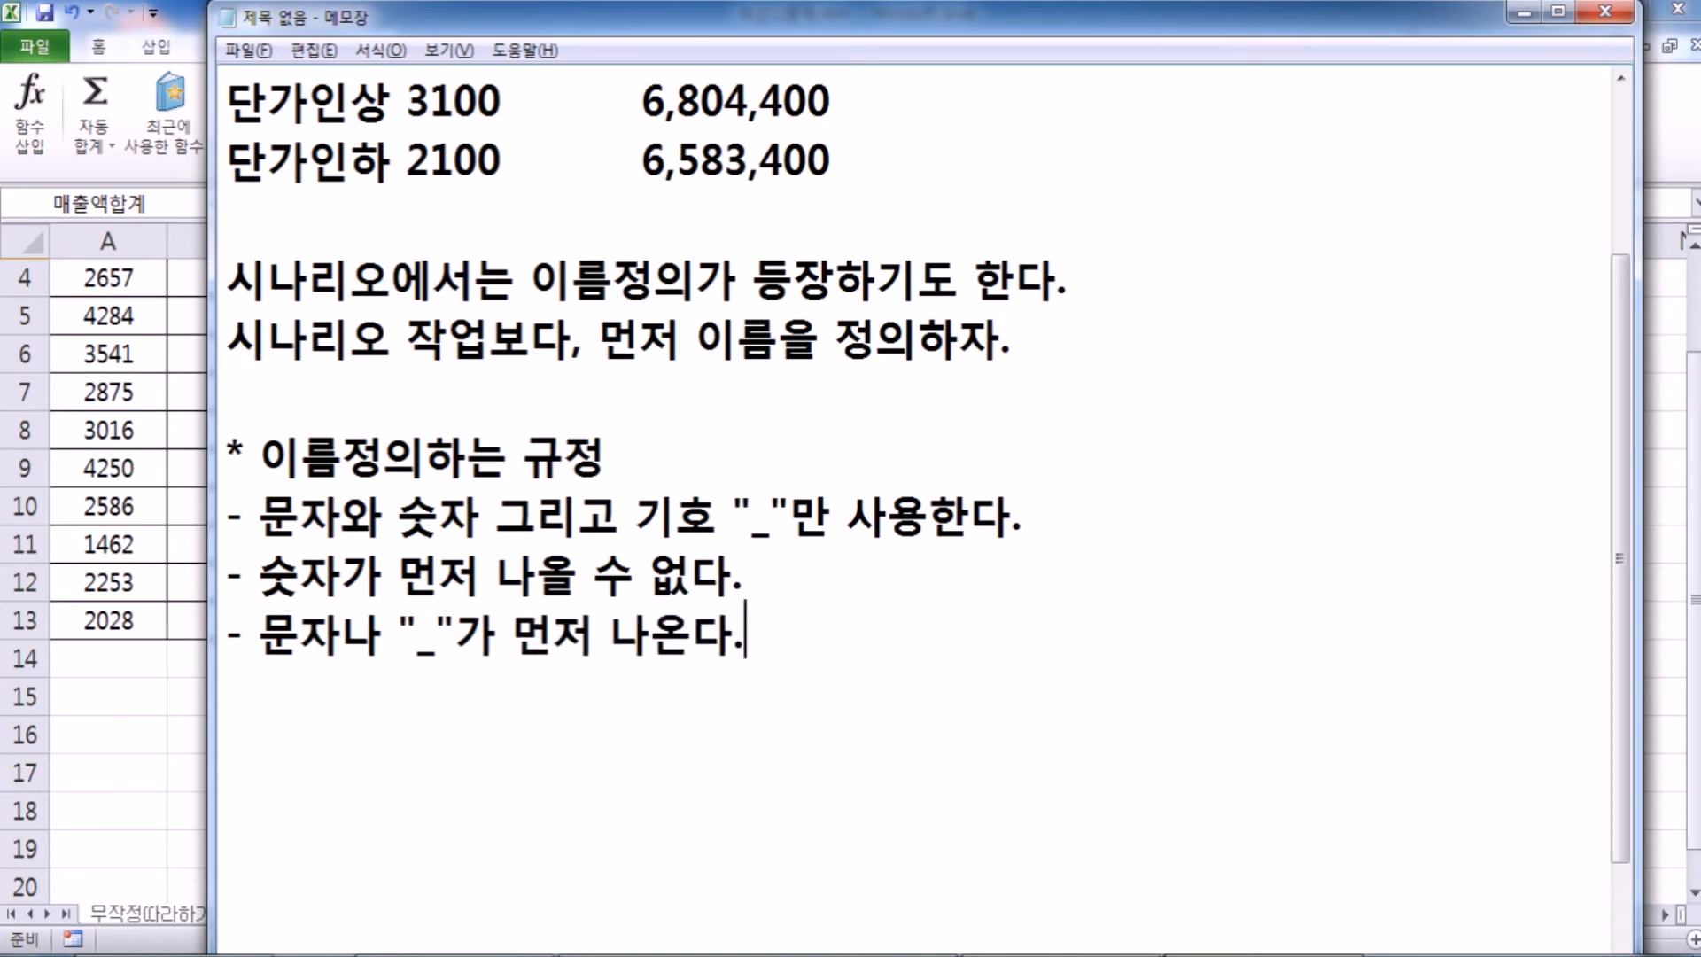
{"action": "key", "text": "Return"}
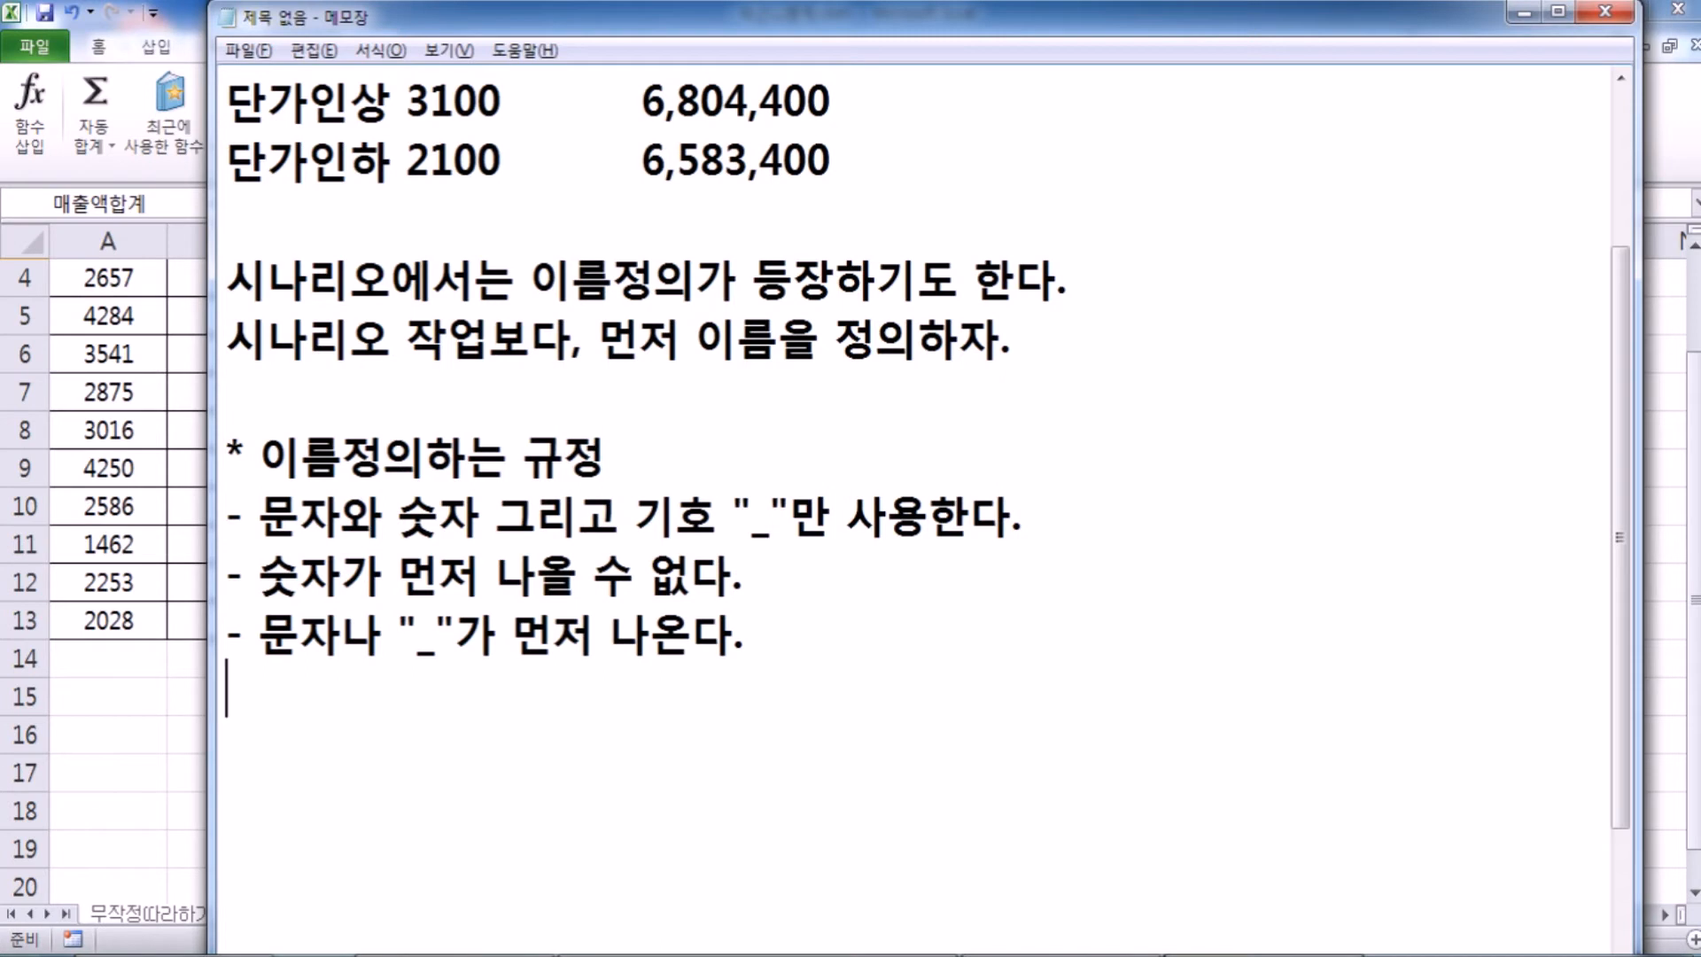
Step: Add the fourth naming rule - 일반적인 특수기호는 사용할 수 없다
{"action": "type", "text": "- 일반적ㅇ"}
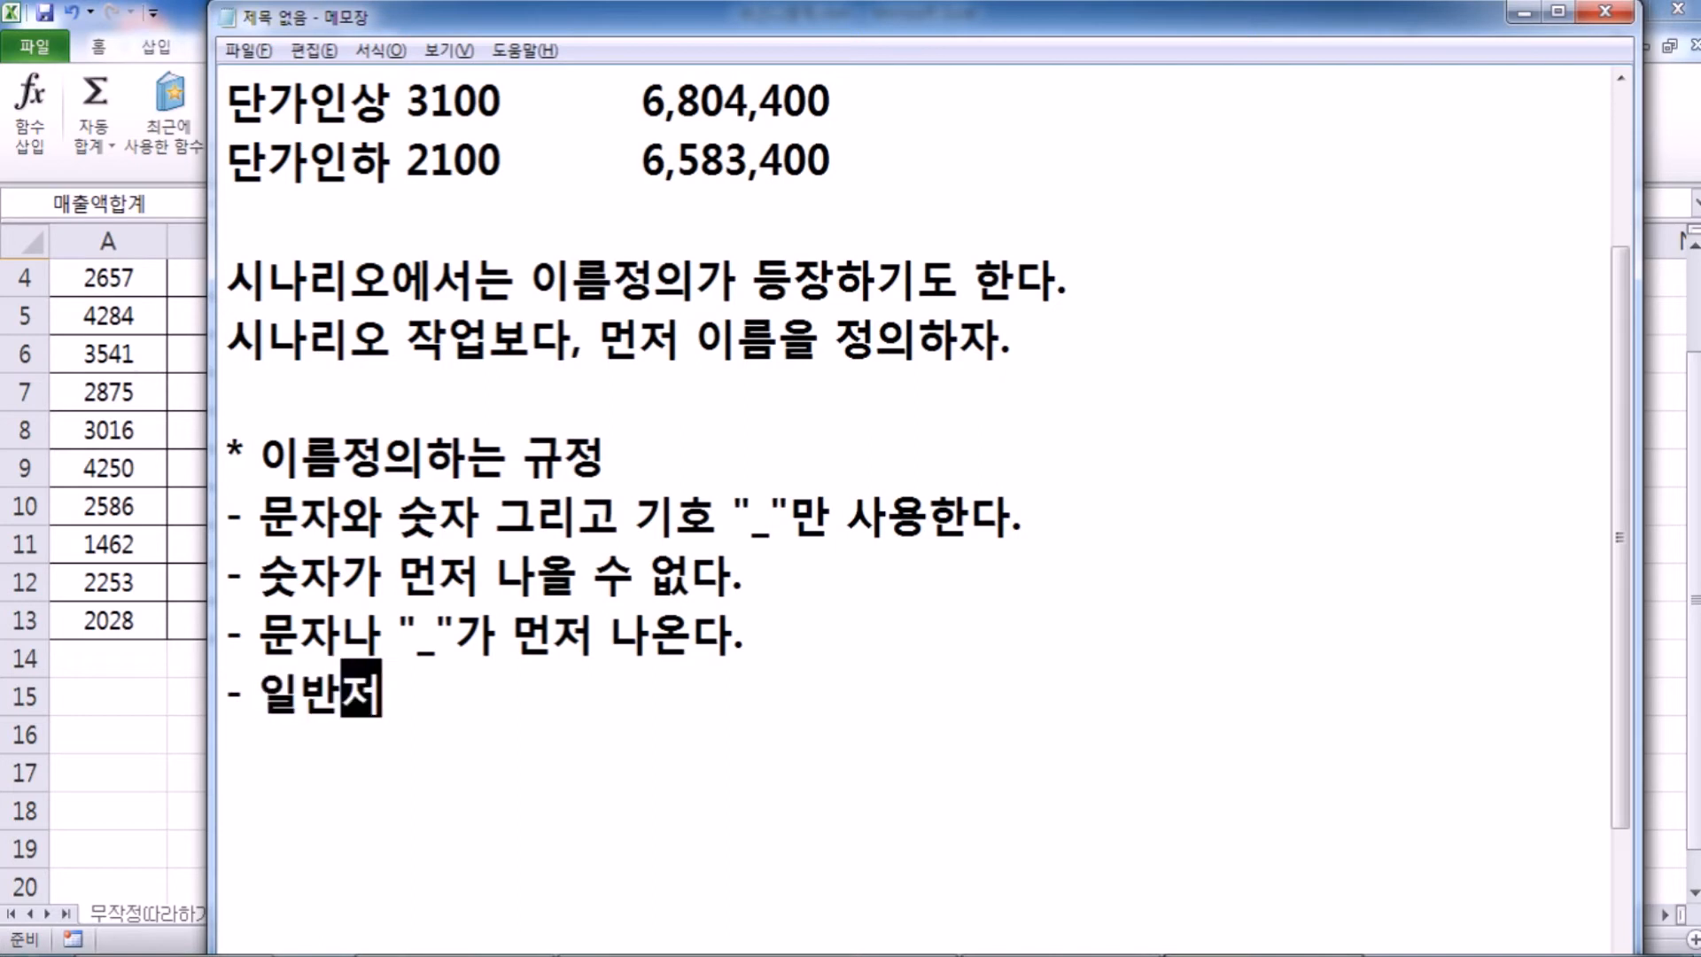
{"action": "type", "text": "ㅣㄴ 기"}
{"action": "key", "text": "BackSpace"}
{"action": "key", "text": "BackSpace"}
{"action": "type", "text": "ㅌㅡㄱㅅㅜㄱㅅ"}
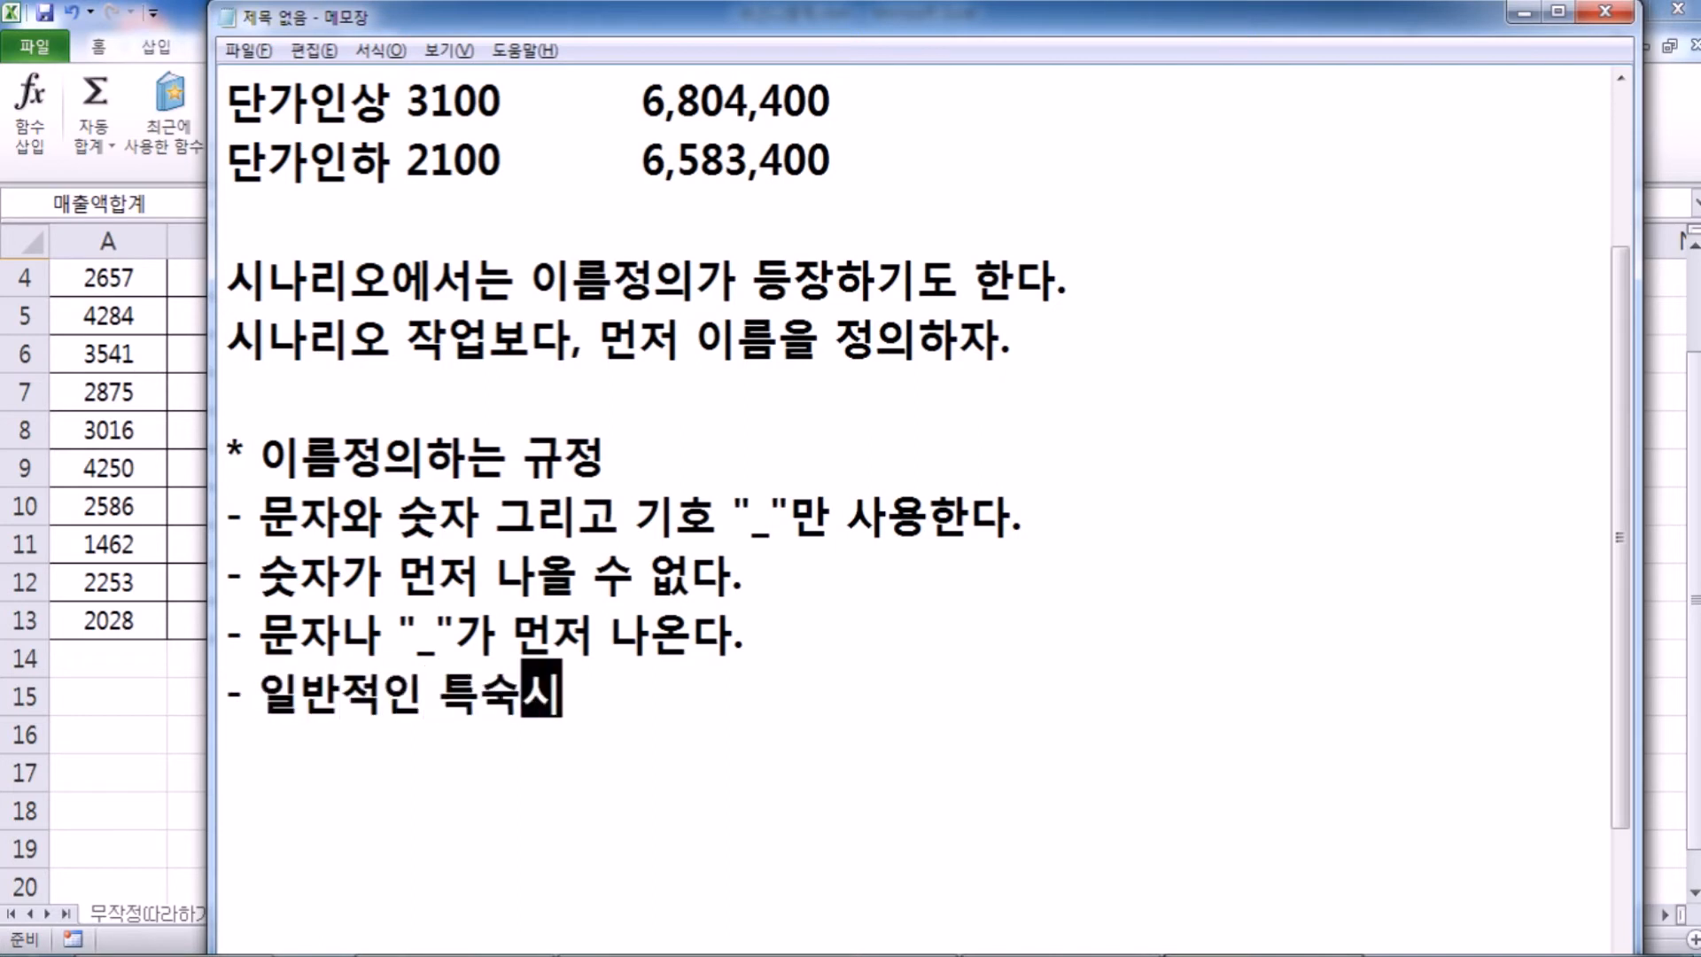
{"action": "key", "text": "BackSpace"}
{"action": "key", "text": "BackSpace"}
{"action": "type", "text": "ㅅㅜㄱㅣㅎㅗㄴㅡㄴ "}
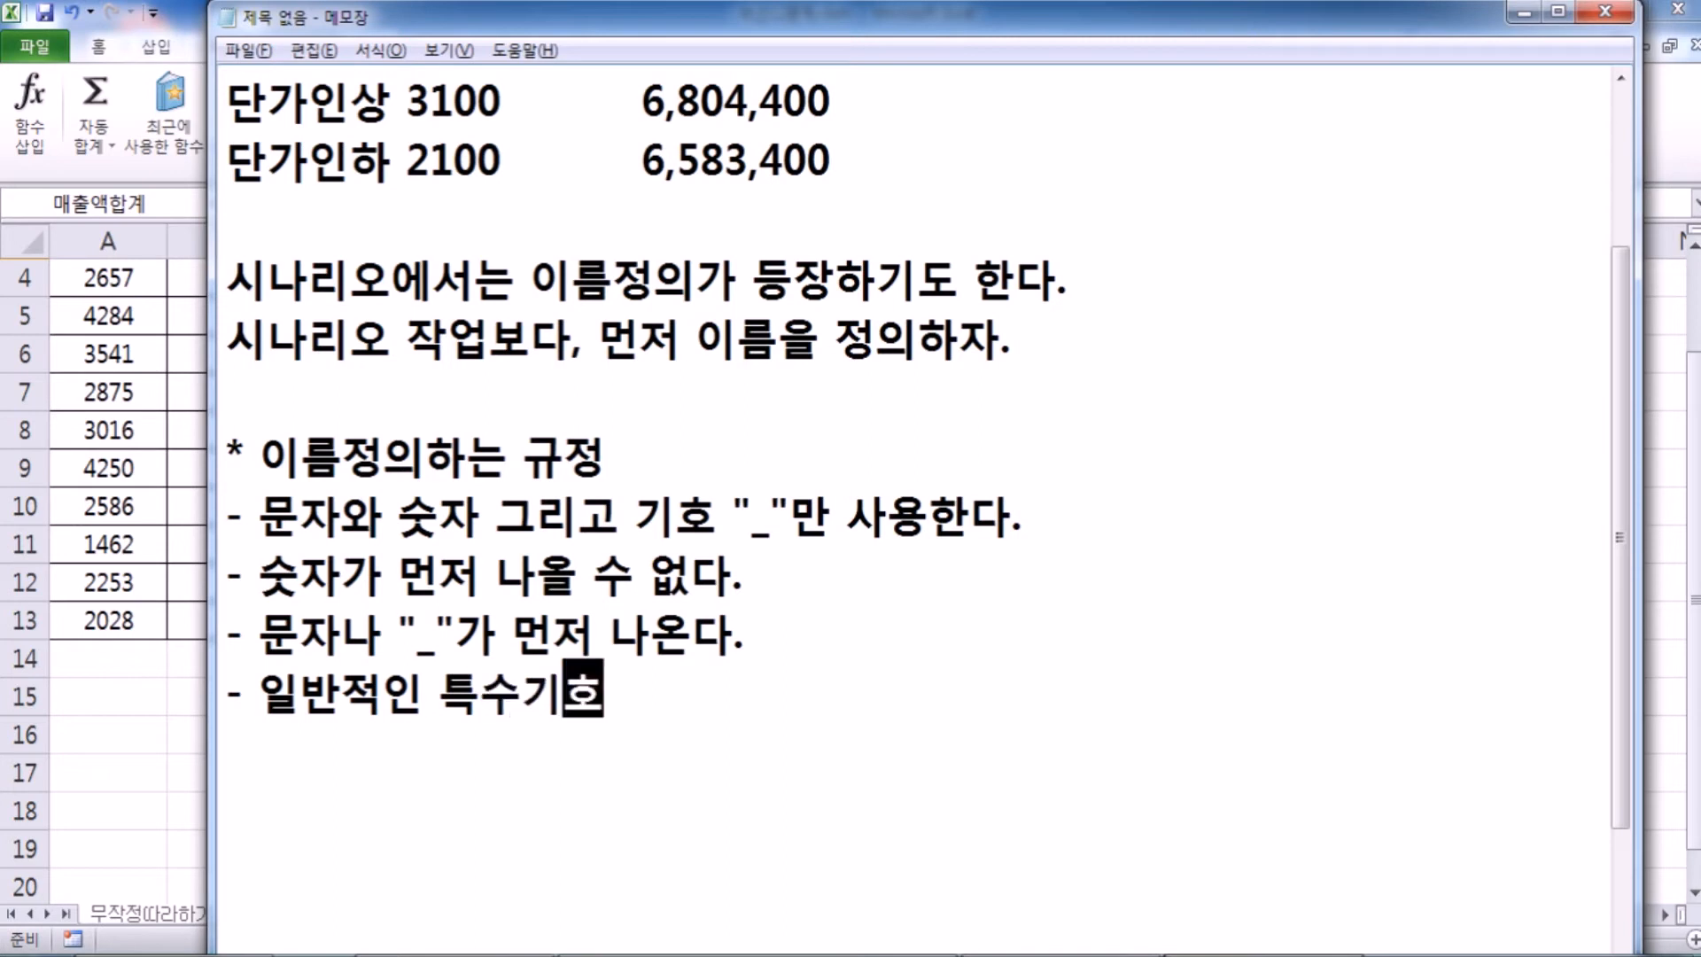
{"action": "type", "text": "ㅅ"}
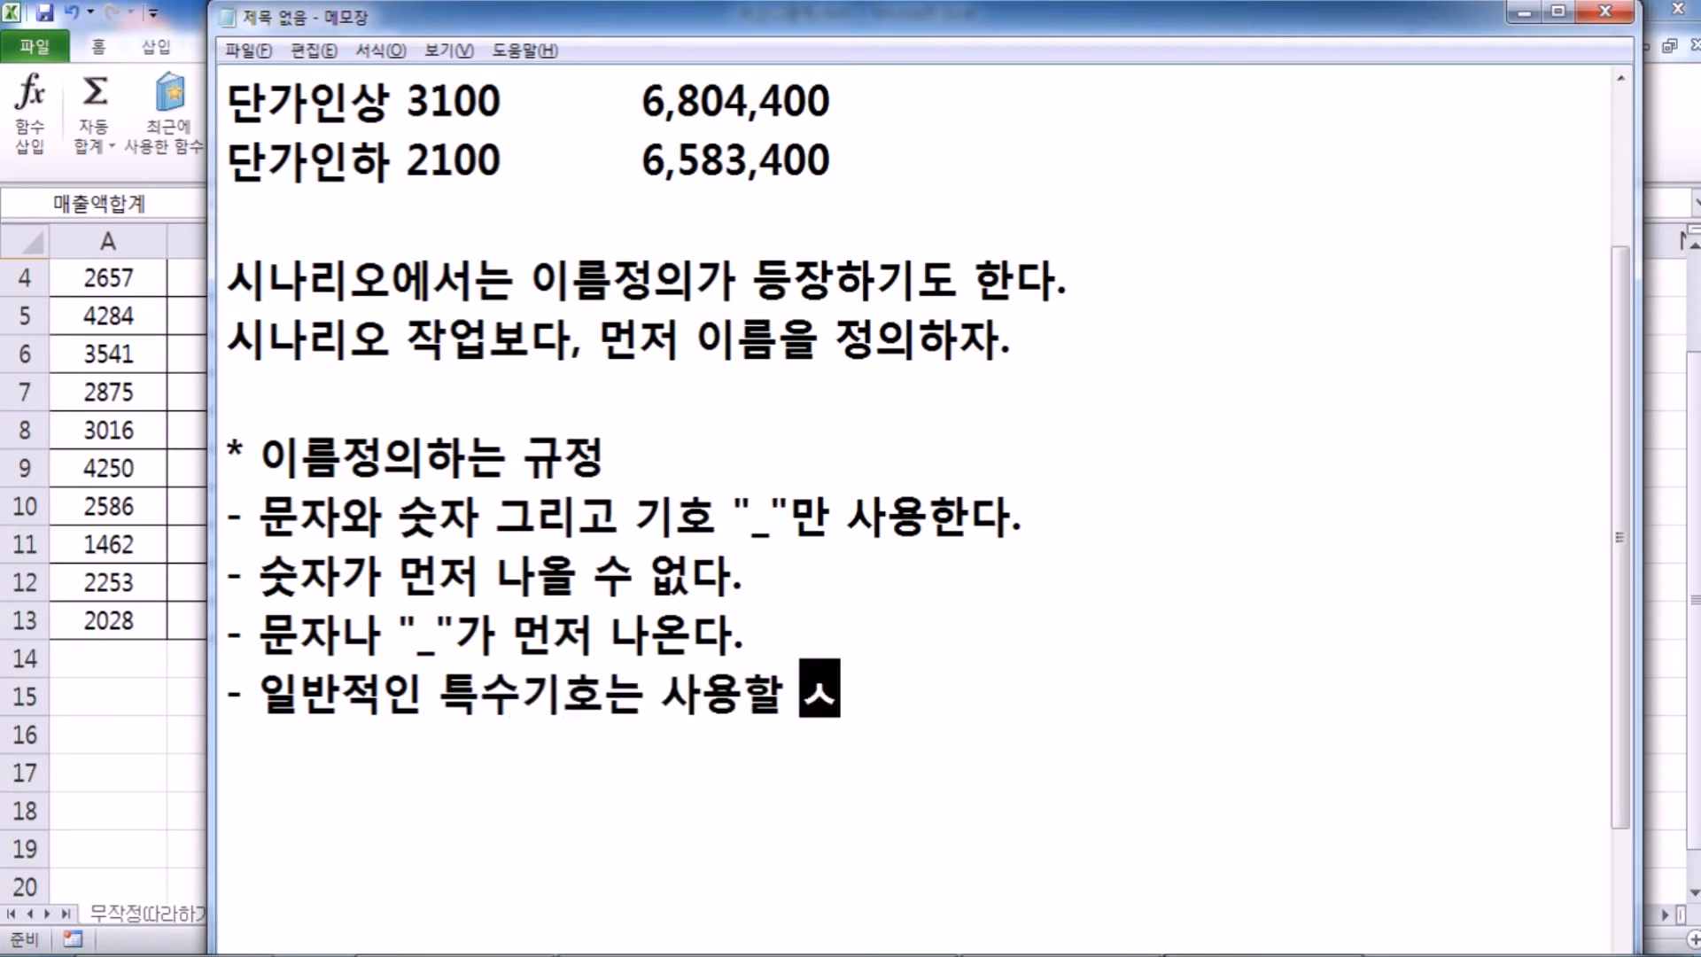
{"action": "type", "text": "ㅏㅇㅛㅇㅎㅏㄹ ㅅㅜ ㅇㅓㅂㅅㄷㅏ"}
{"action": "type", "text": "."}
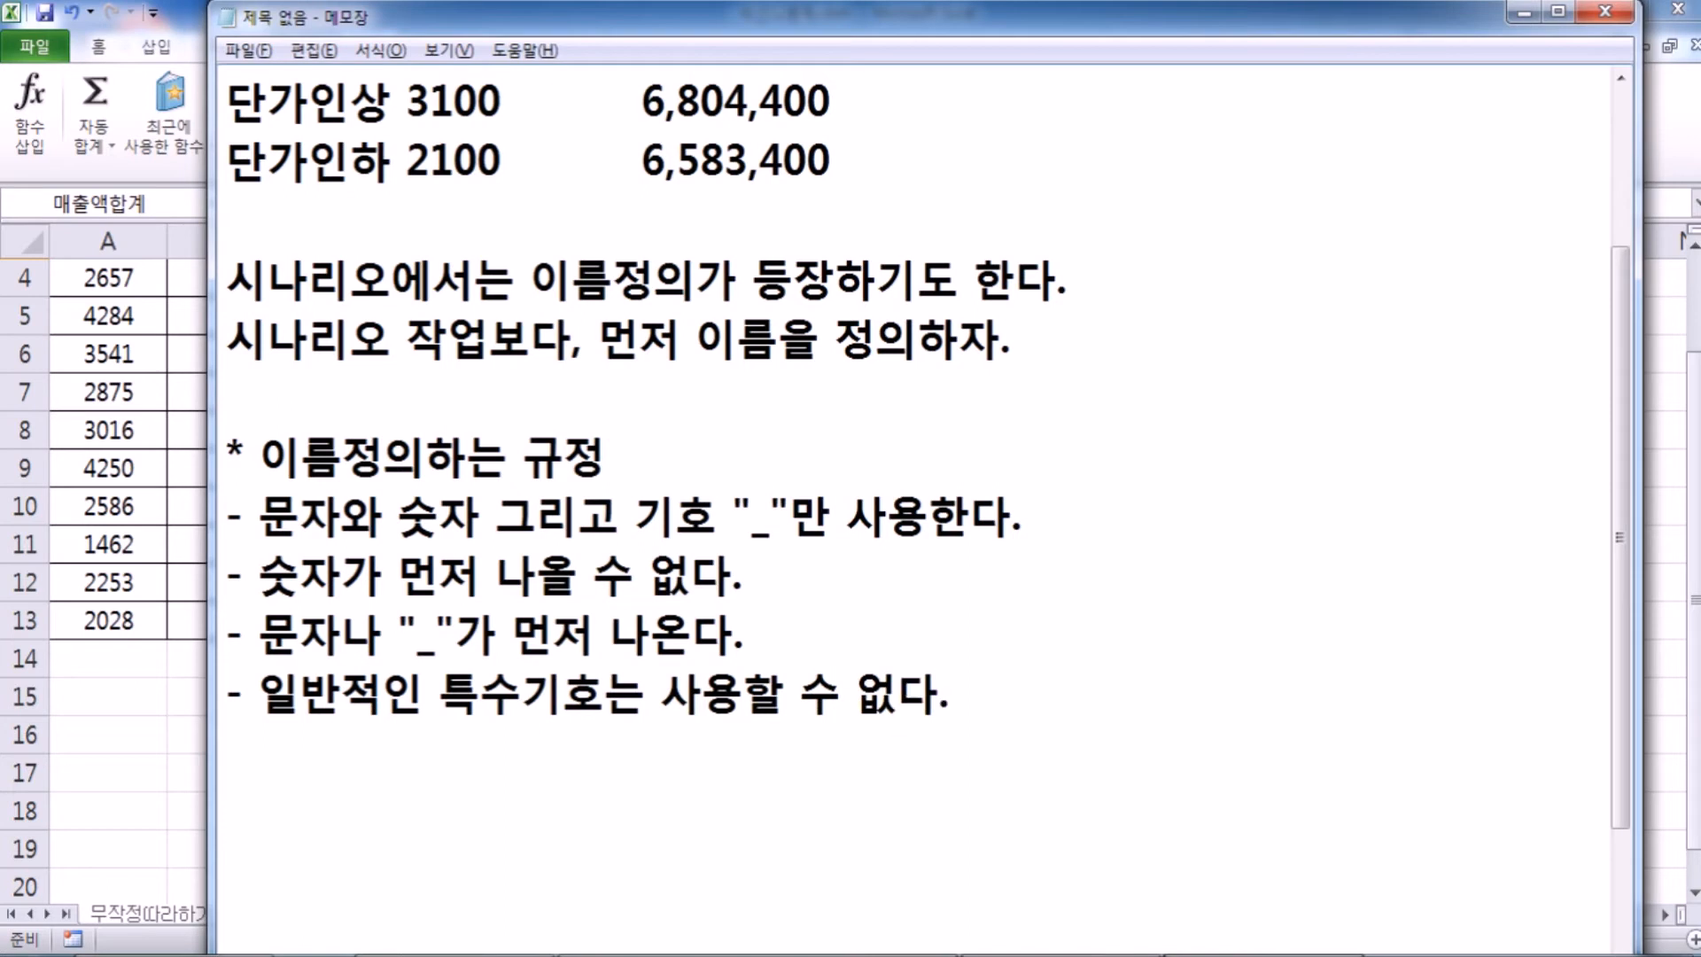
Step: Add the fifth naming rule - 빈칸은 허용하지 않는다. and start a new line below it
{"action": "key", "text": "Return"}
{"action": "type", "text": "- 빈칸은 "}
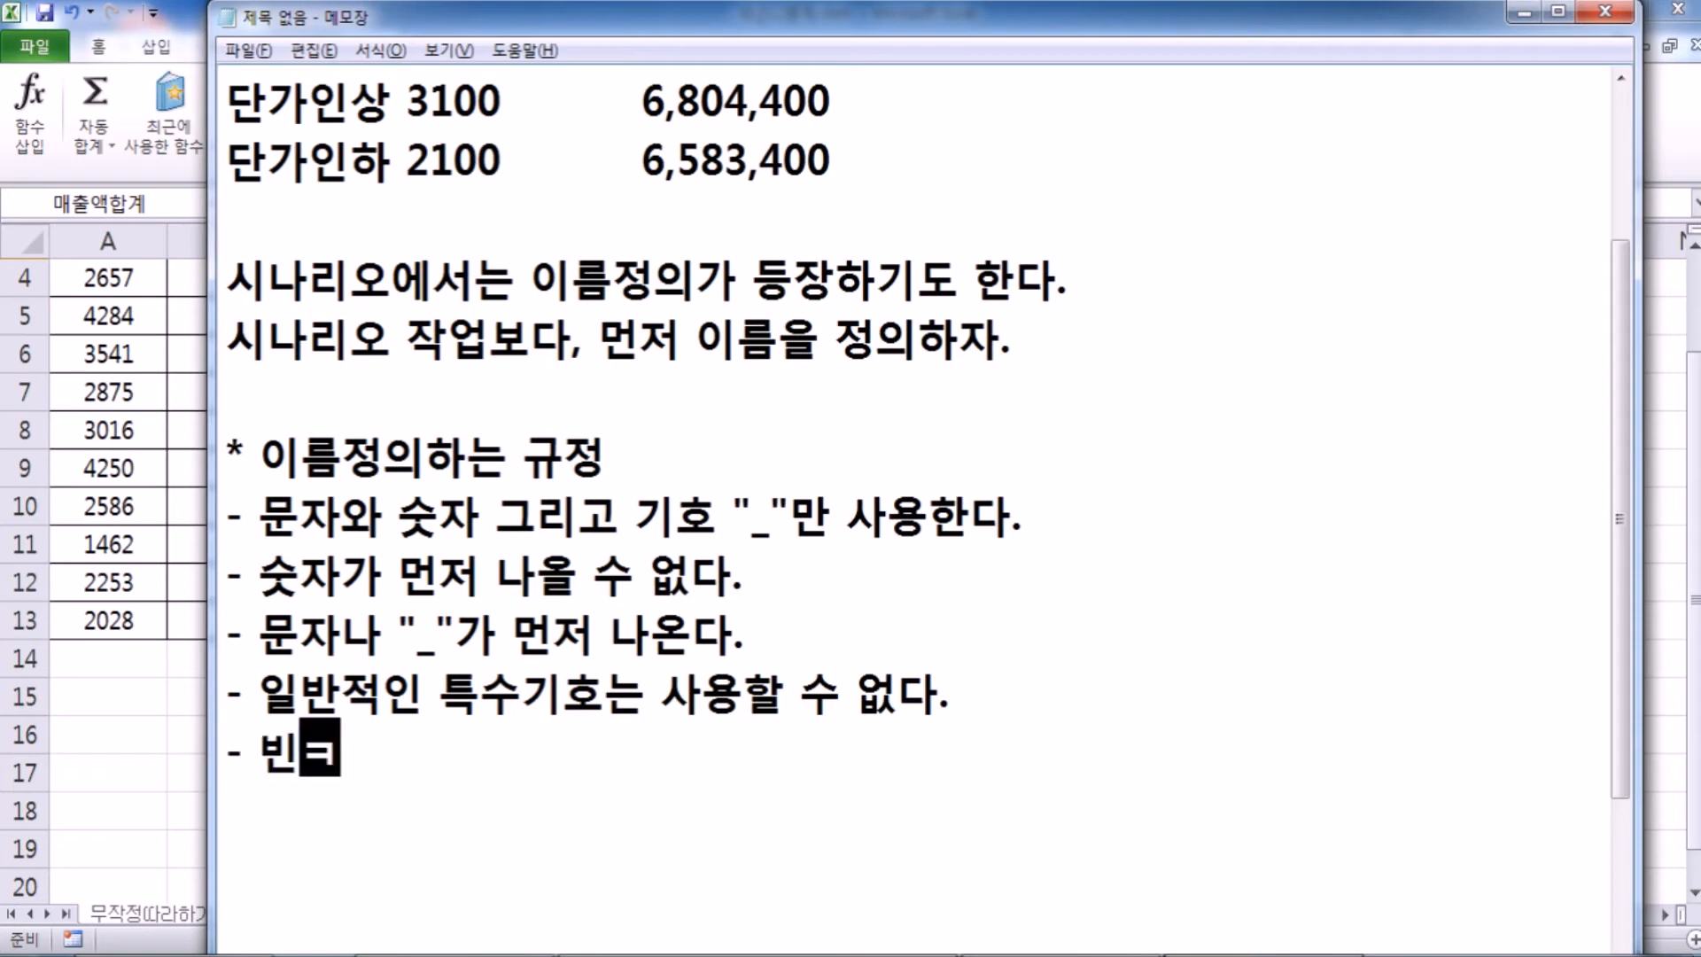
{"action": "type", "text": "허용하"}
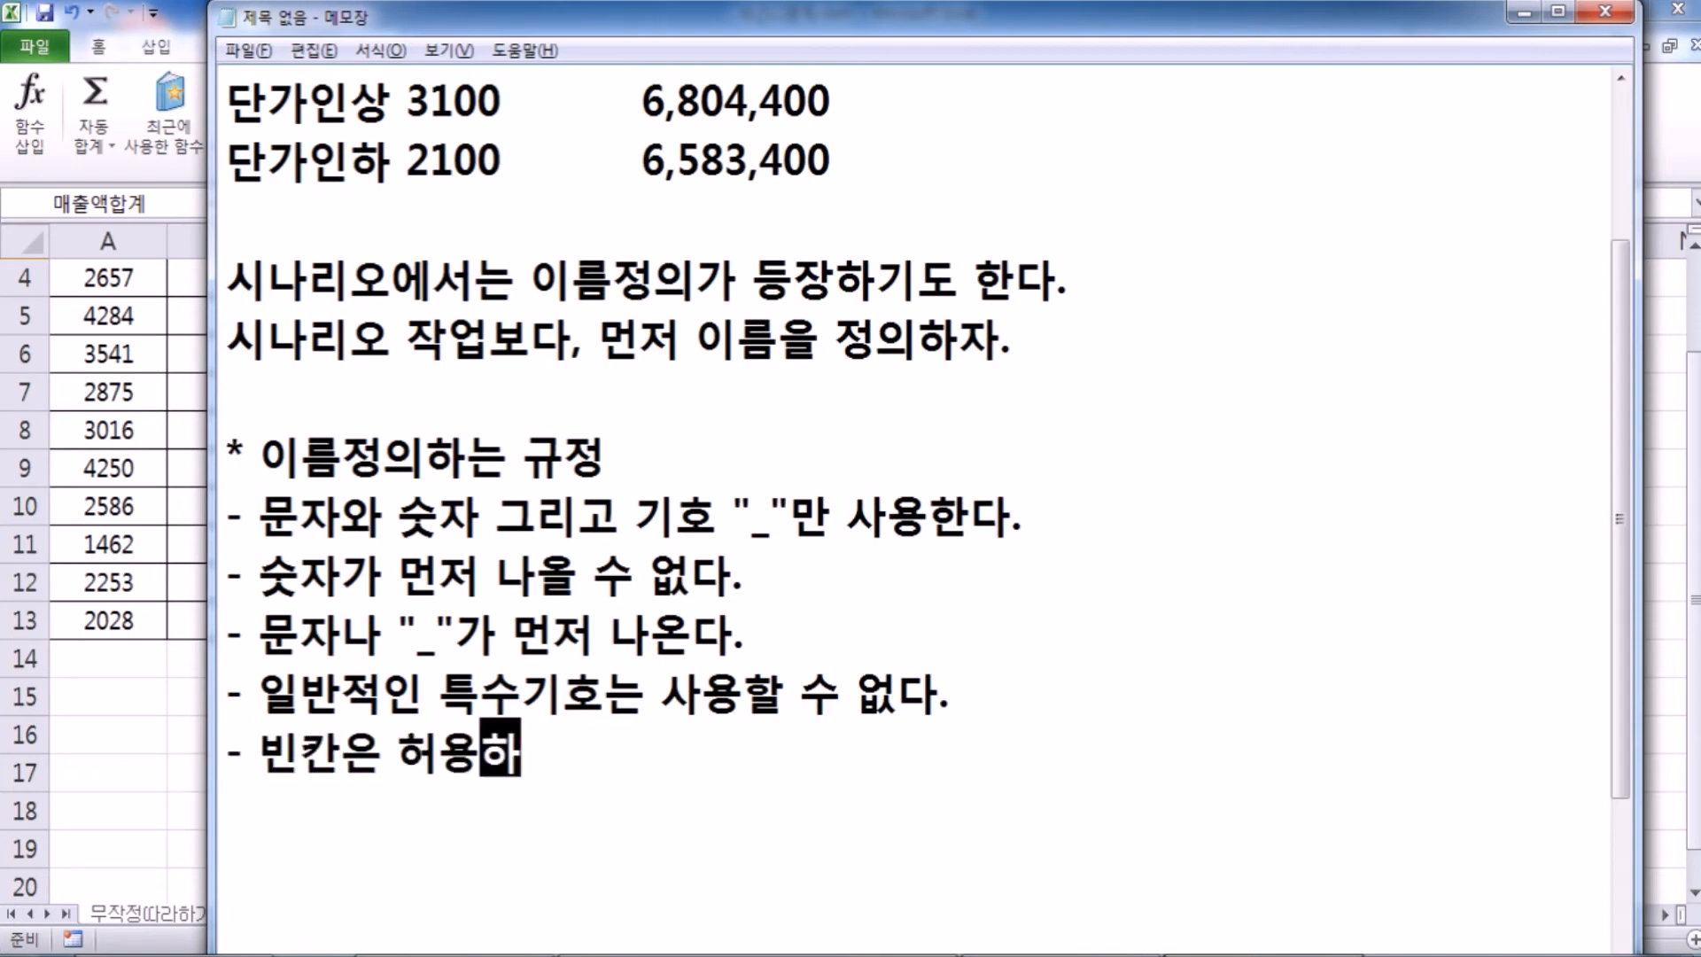
{"action": "type", "text": "지 않는다."}
{"action": "key", "text": "Return"}
{"action": "scroll", "coordinate": [748, 672], "scroll_direction": "down", "scroll_amount": 1}
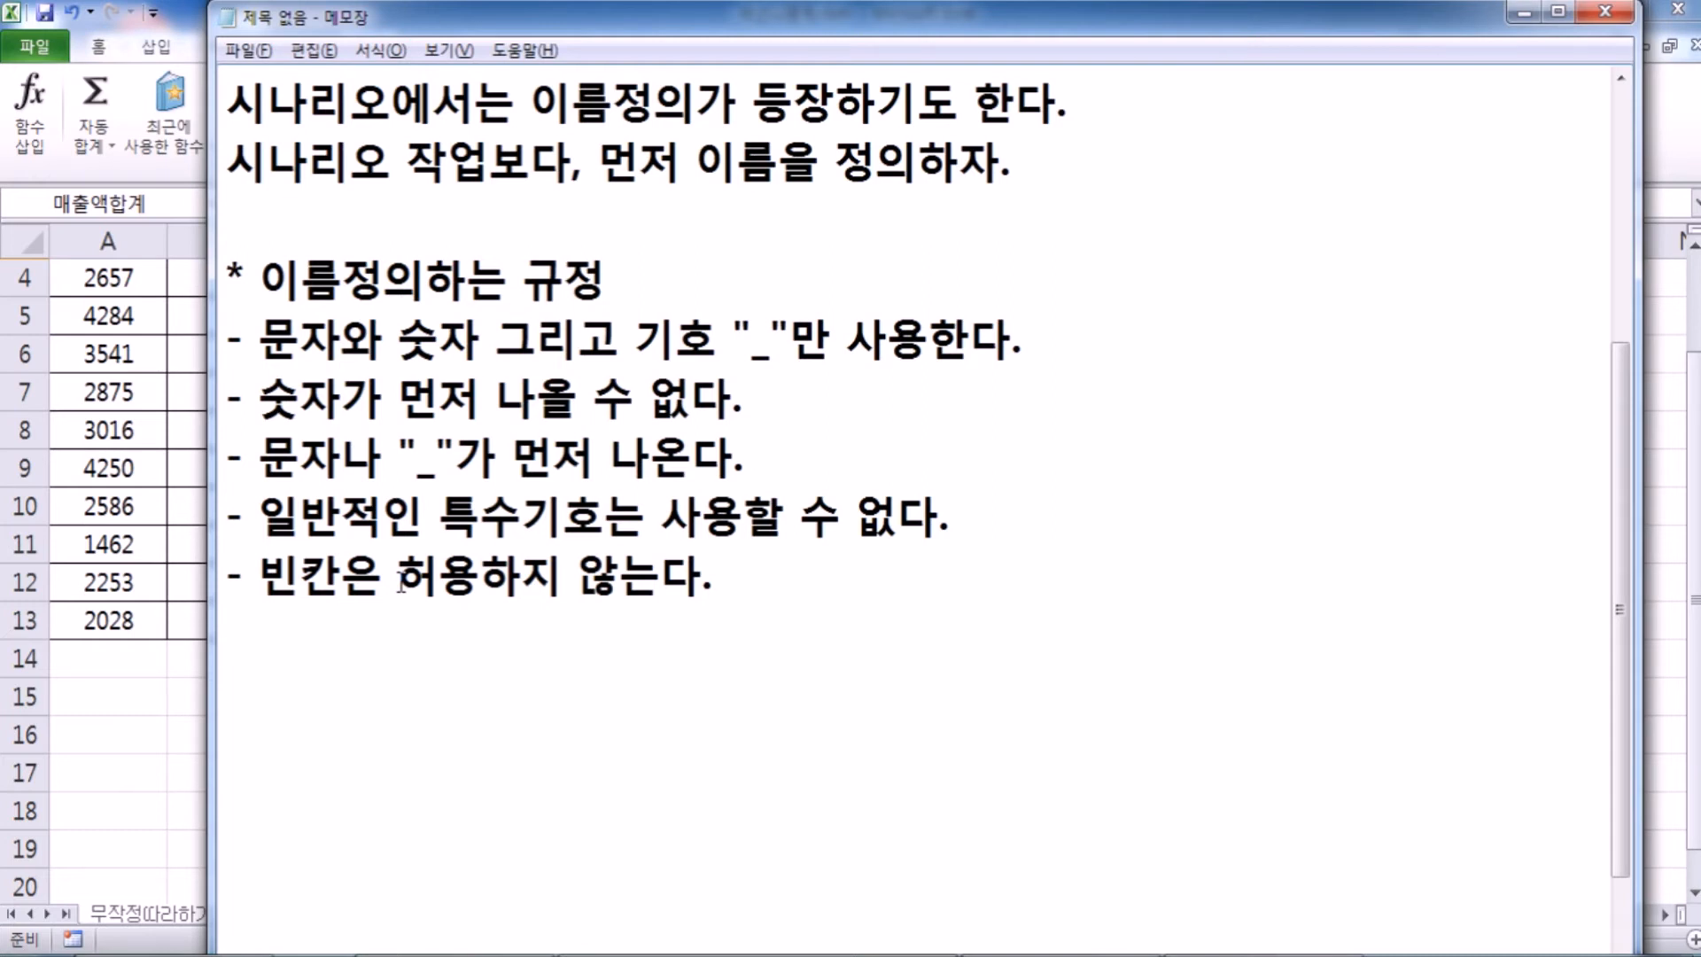
Step: Switch to Excel and examine the 단가, 매출수량 and 반품수량 data ranges in rows 4 to 13 with their headers
{"action": "key", "text": "alt+Tab"}
{"action": "scroll", "coordinate": [429, 582], "scroll_direction": "up", "scroll_amount": 1}
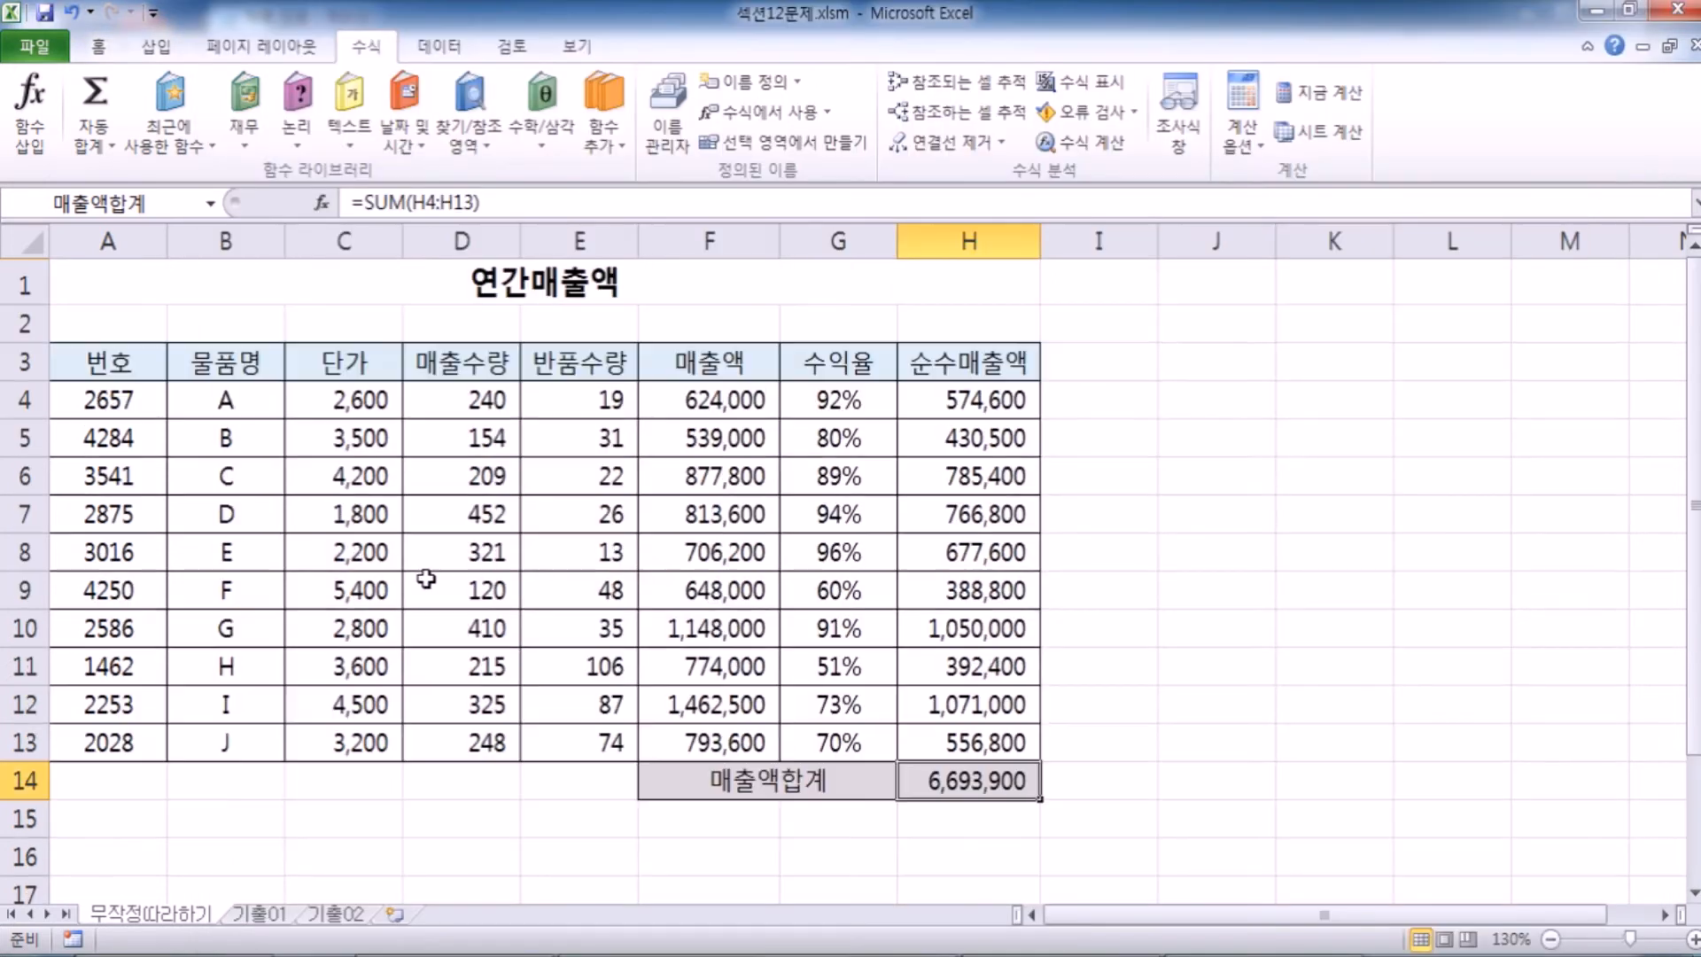
{"action": "left_click_drag", "start_coordinate": [325, 392], "coordinate": [344, 744]}
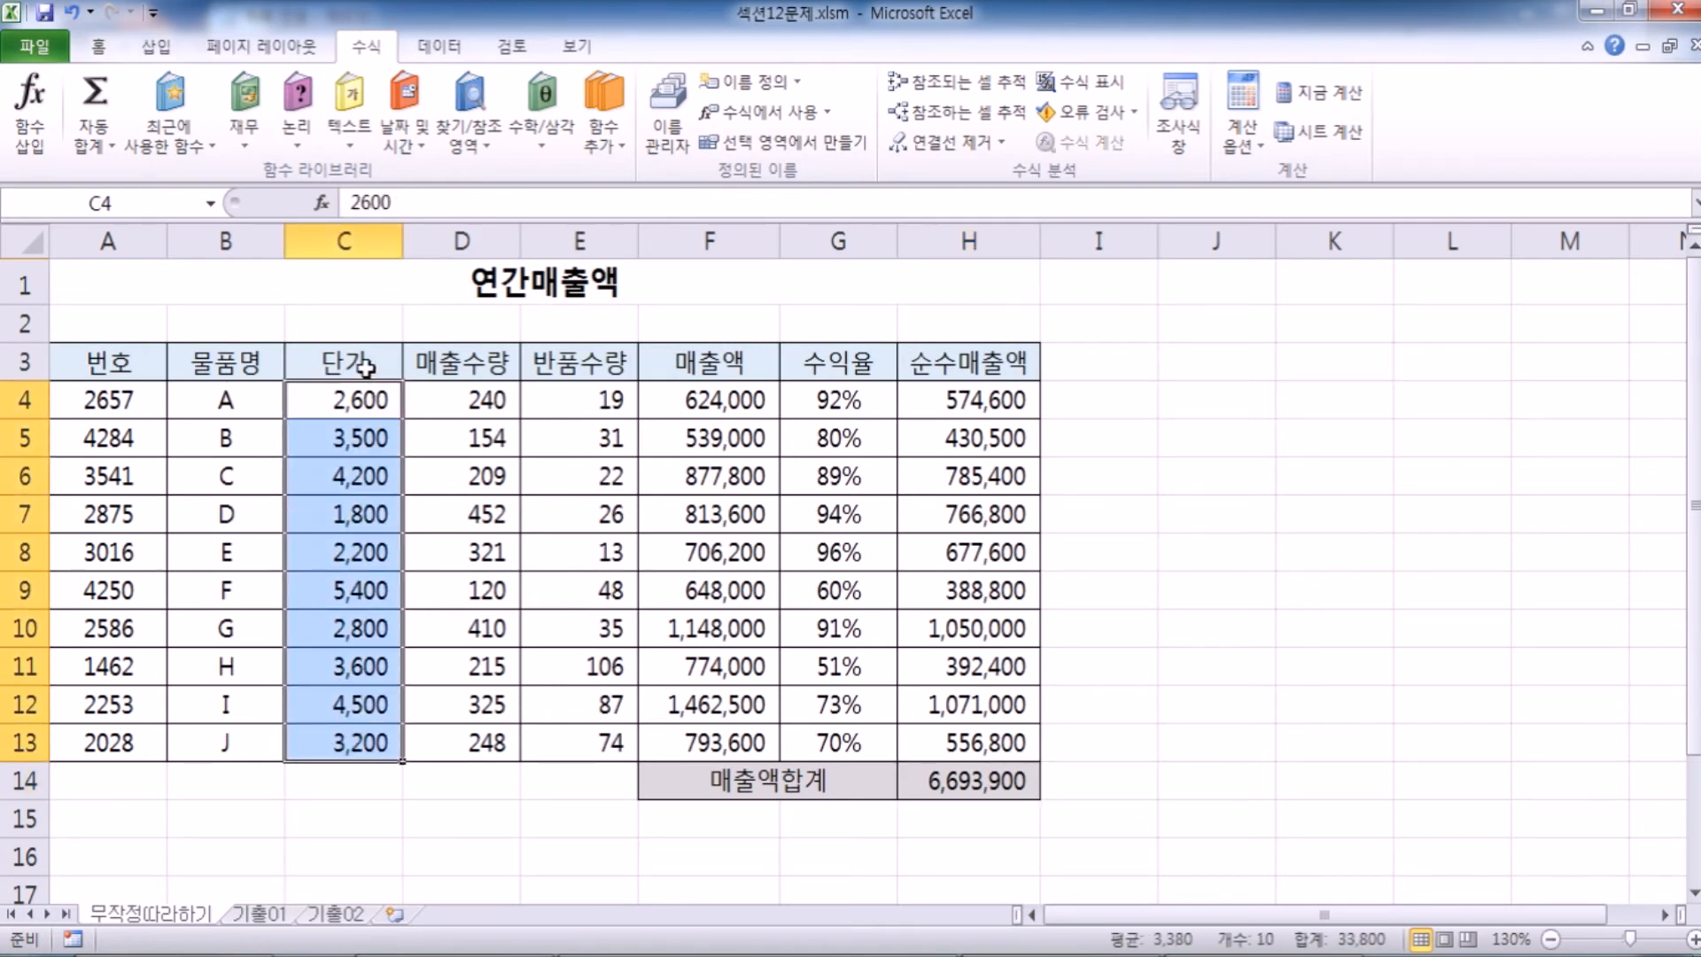
{"action": "left_click_drag", "start_coordinate": [345, 403], "coordinate": [339, 739]}
{"action": "left_click", "coordinate": [370, 363]}
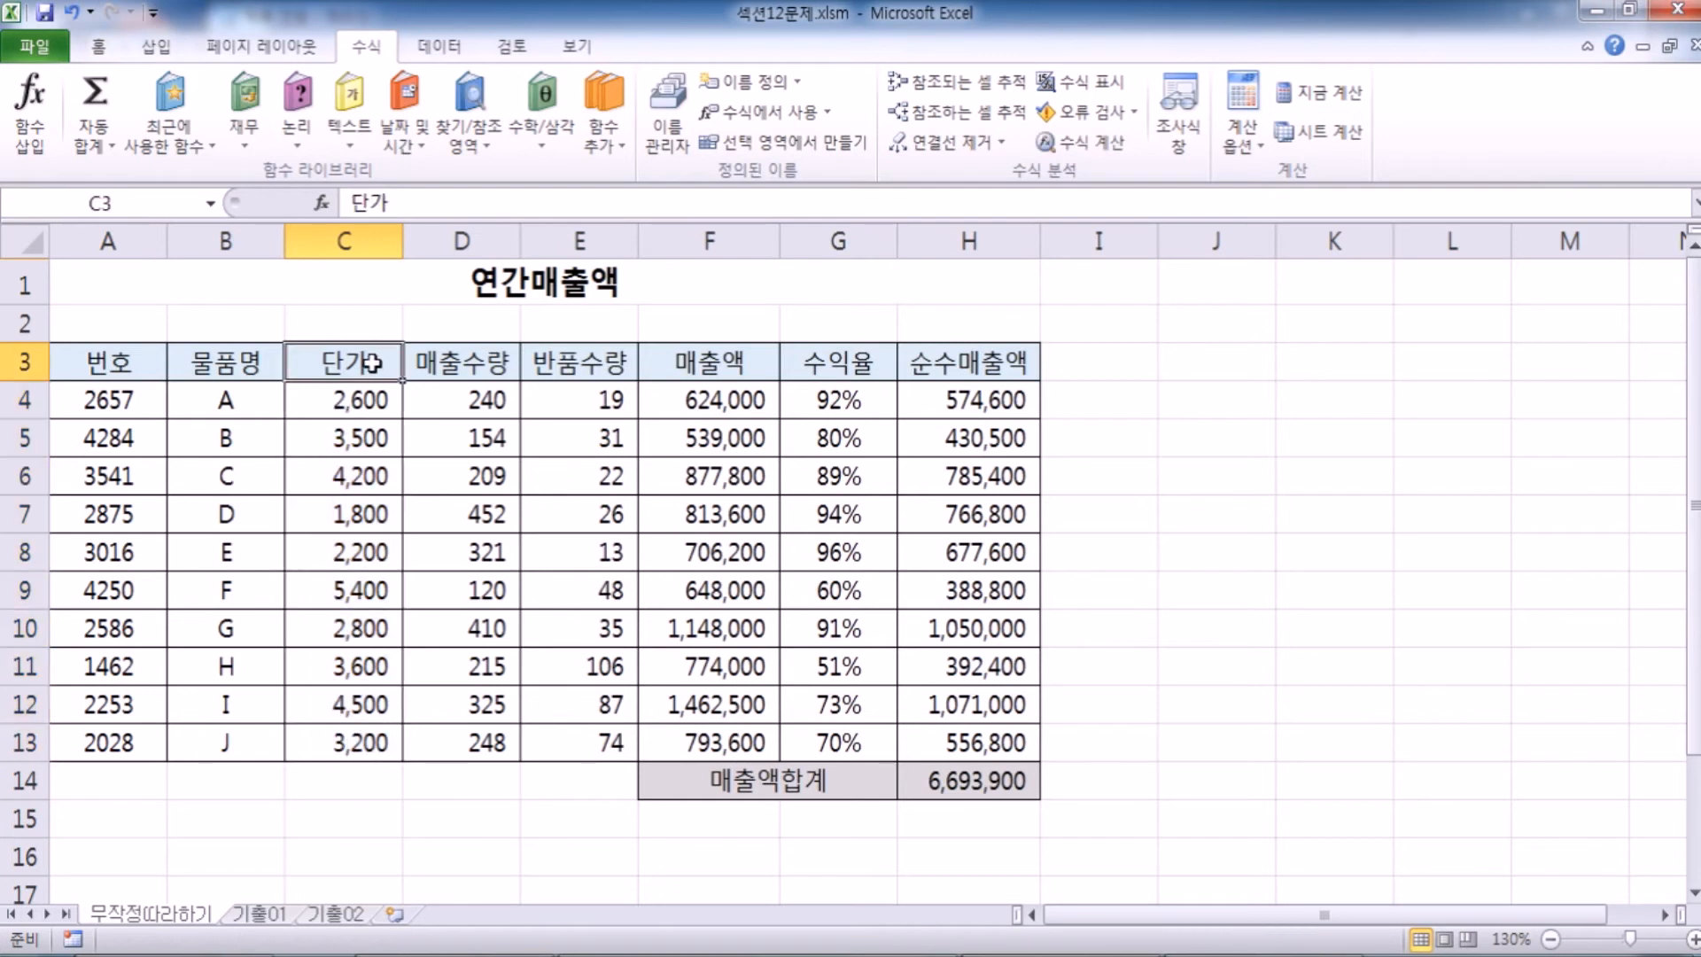
{"action": "left_click_drag", "start_coordinate": [467, 417], "coordinate": [478, 741]}
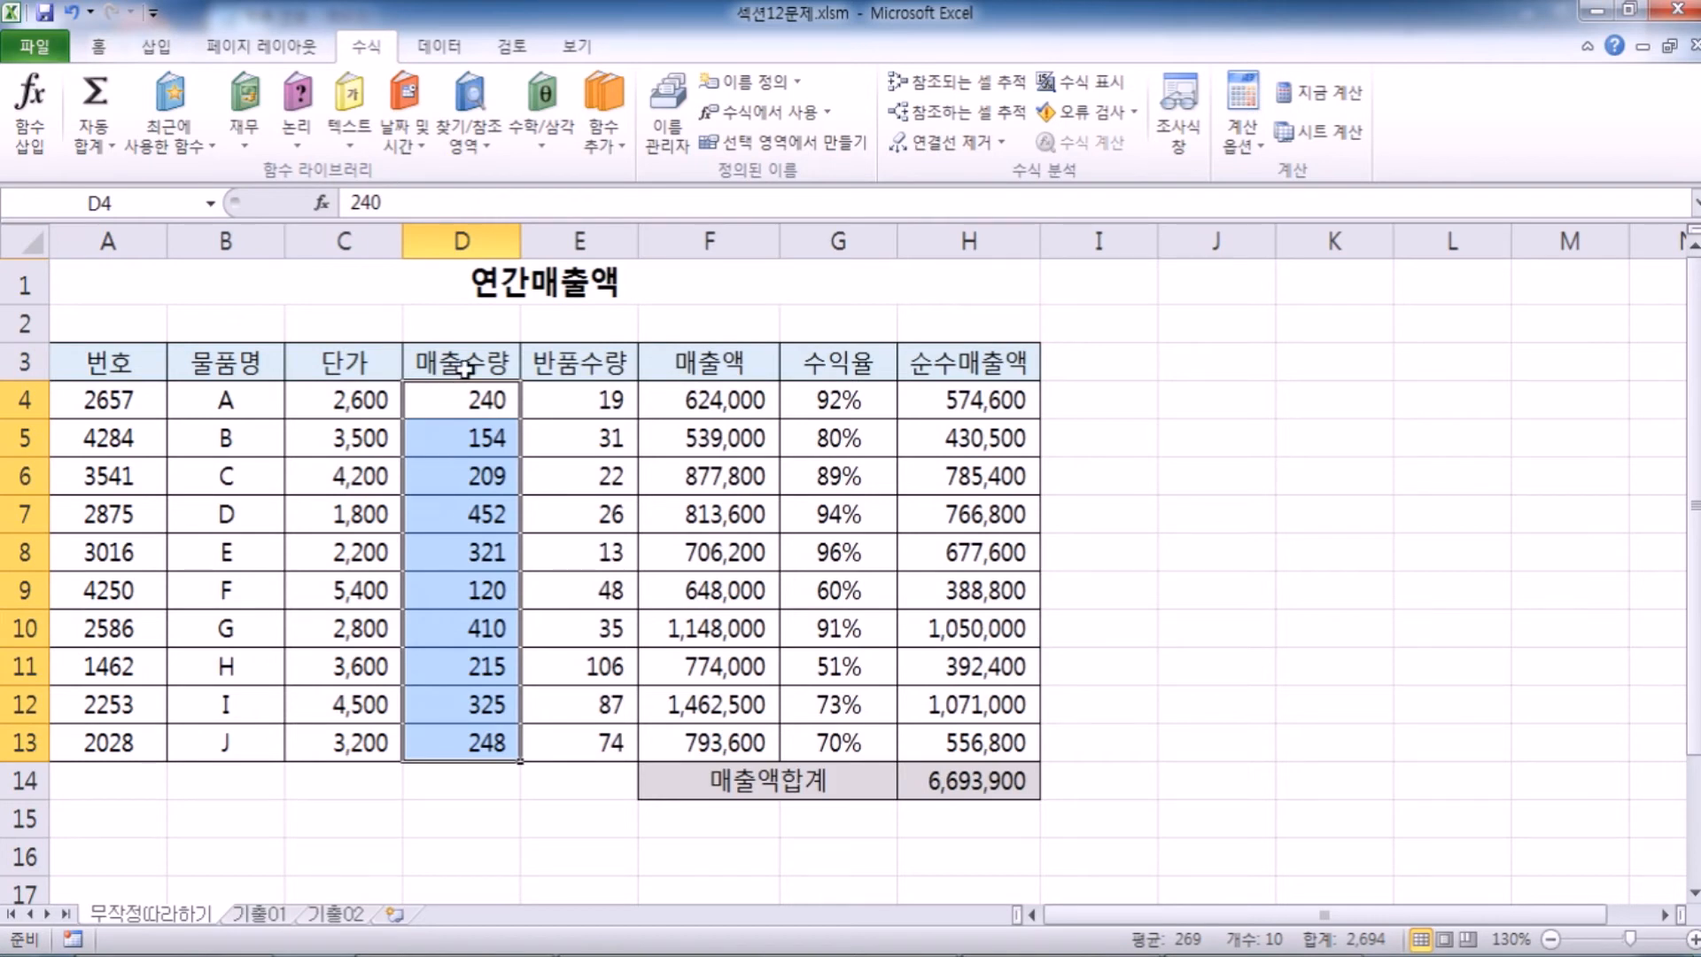
{"action": "left_click_drag", "start_coordinate": [573, 394], "coordinate": [572, 740]}
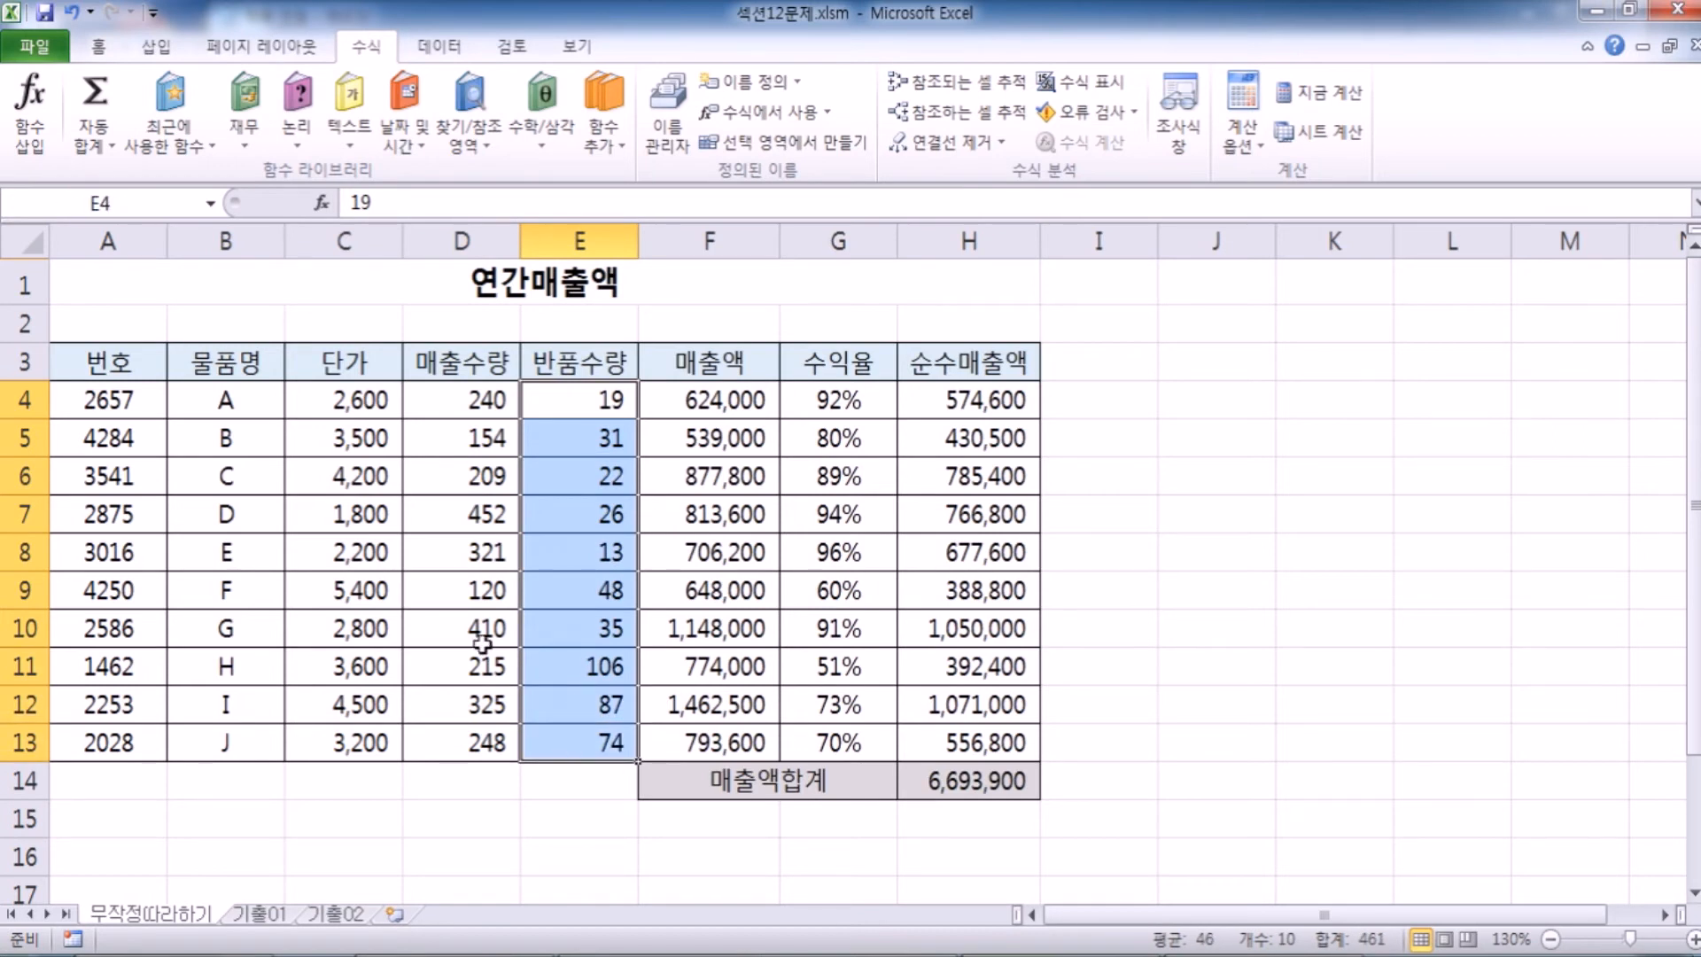
{"action": "left_click_drag", "start_coordinate": [248, 360], "coordinate": [969, 754]}
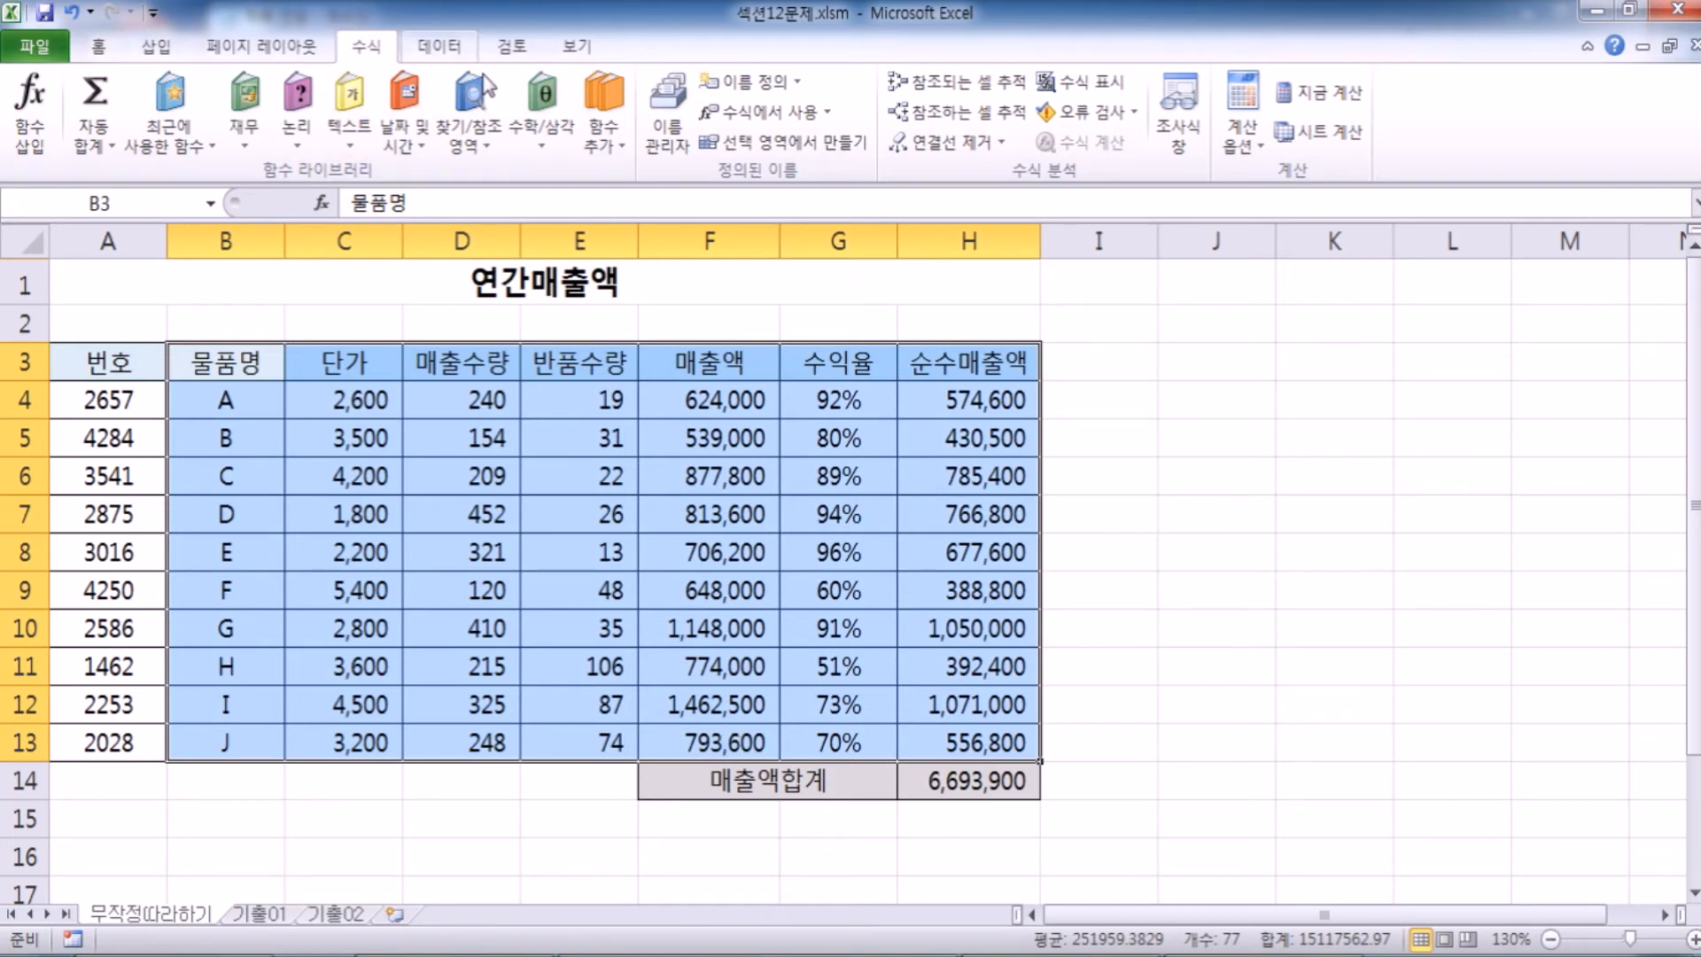
{"action": "left_click", "coordinate": [790, 153]}
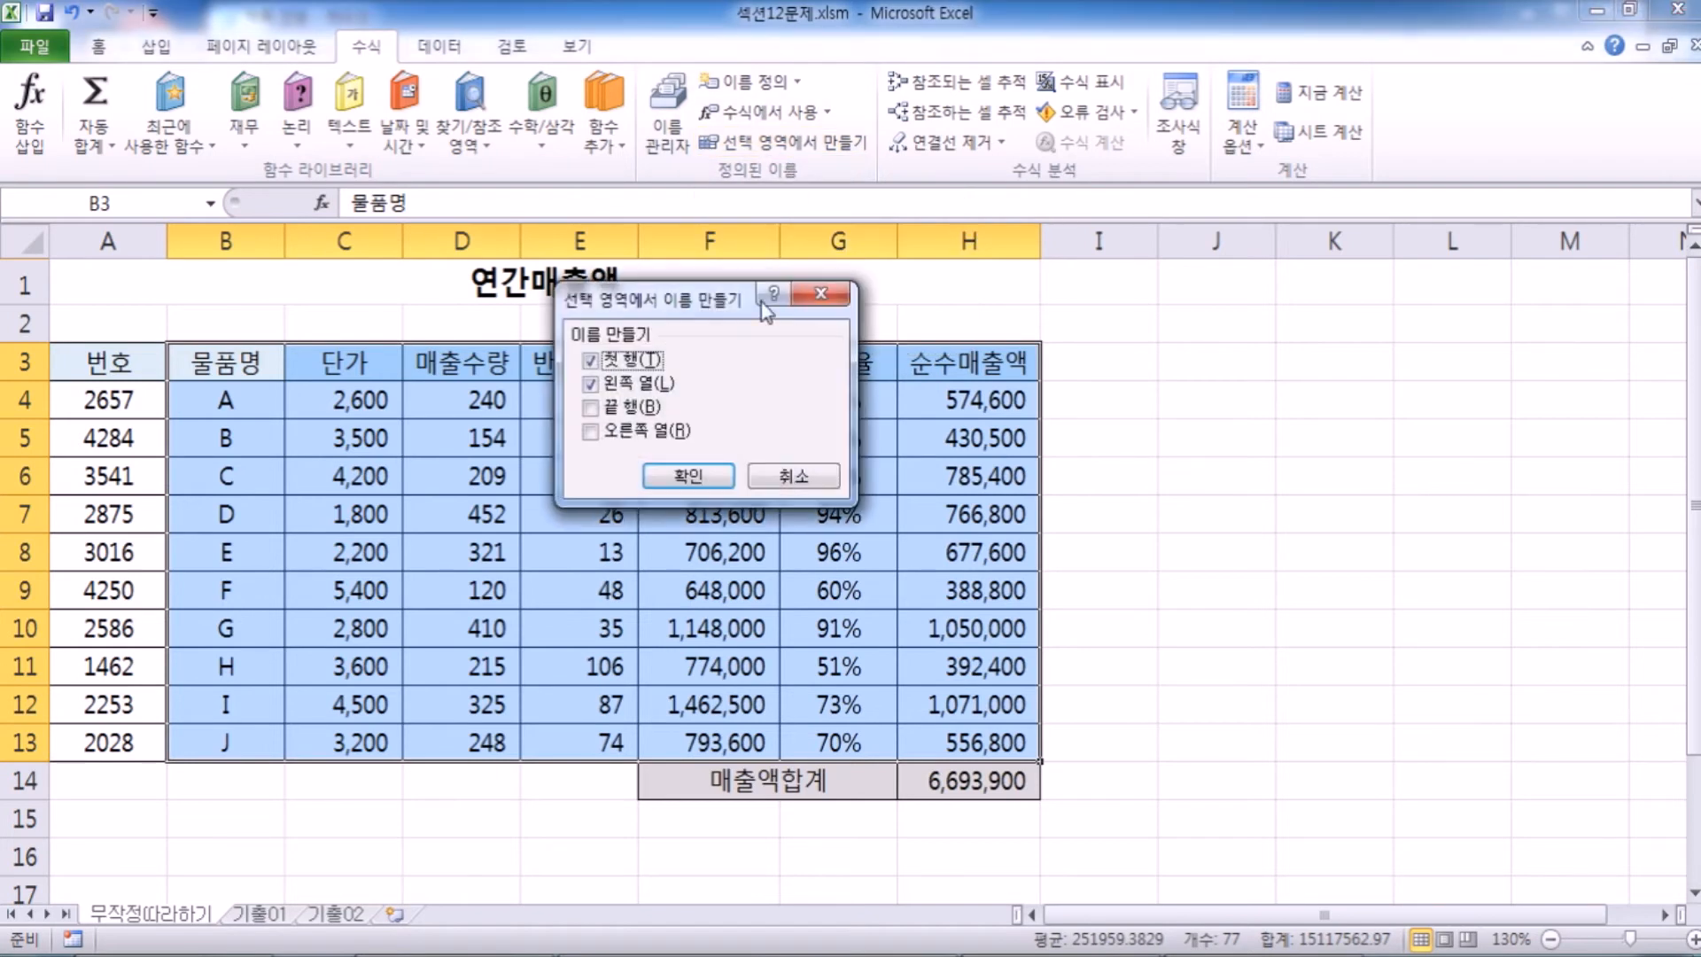
{"action": "left_click", "coordinate": [591, 386]}
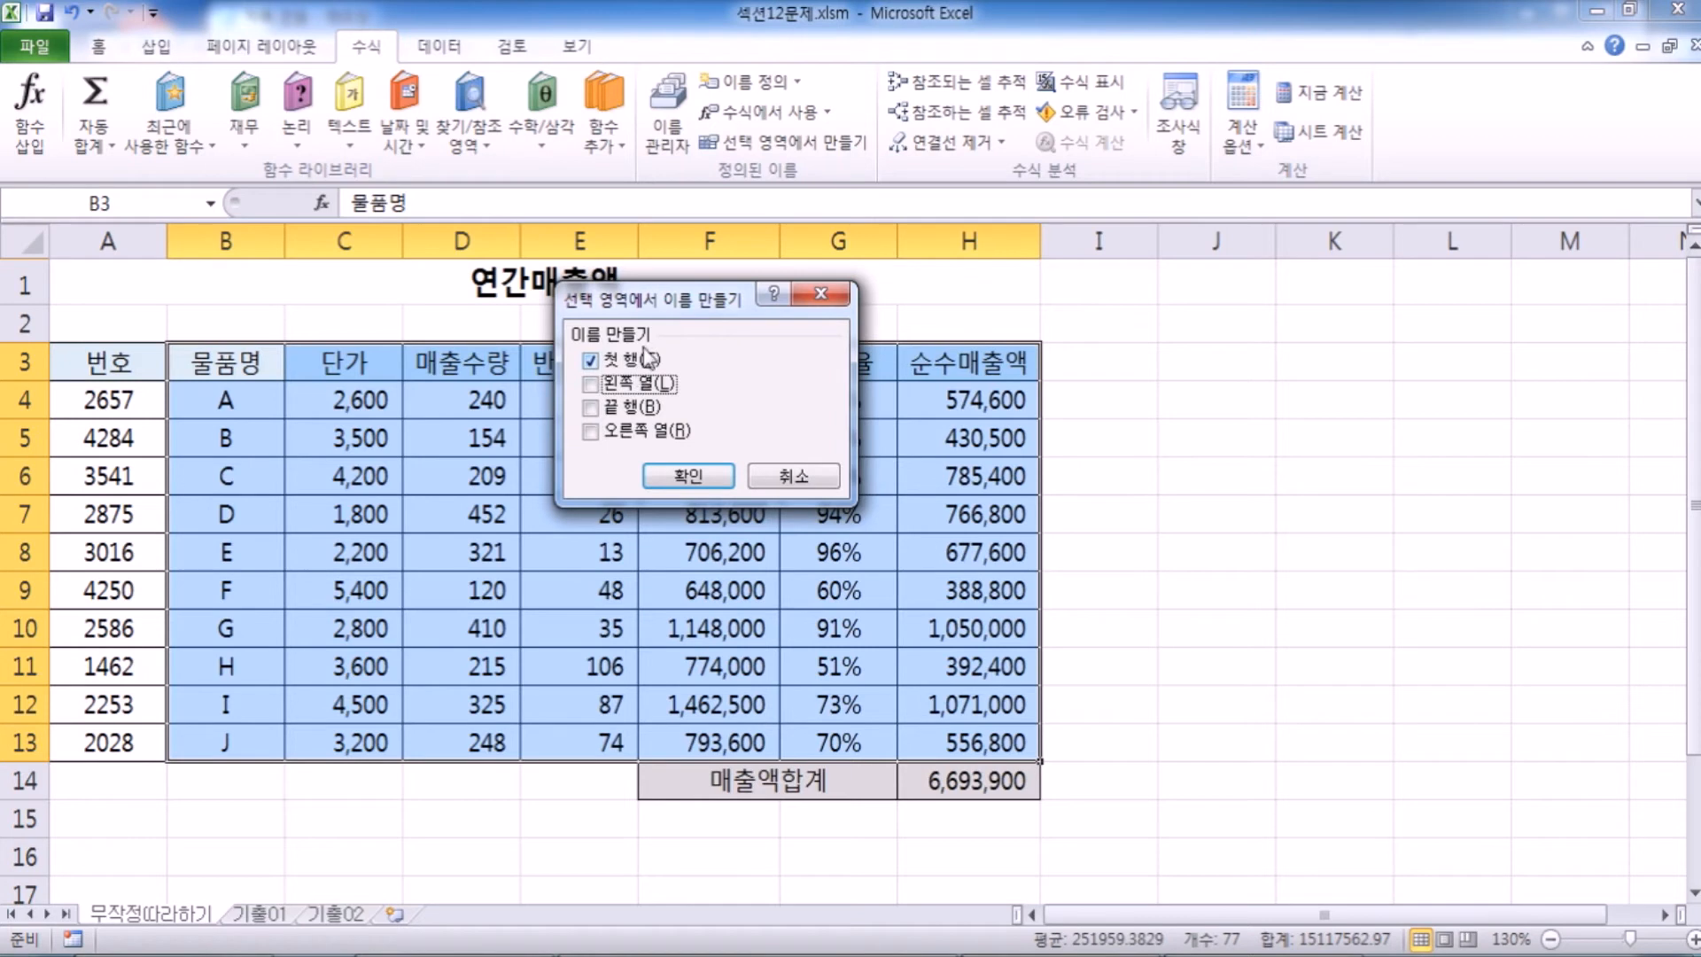
{"action": "left_click_drag", "start_coordinate": [659, 298], "coordinate": [306, 431]}
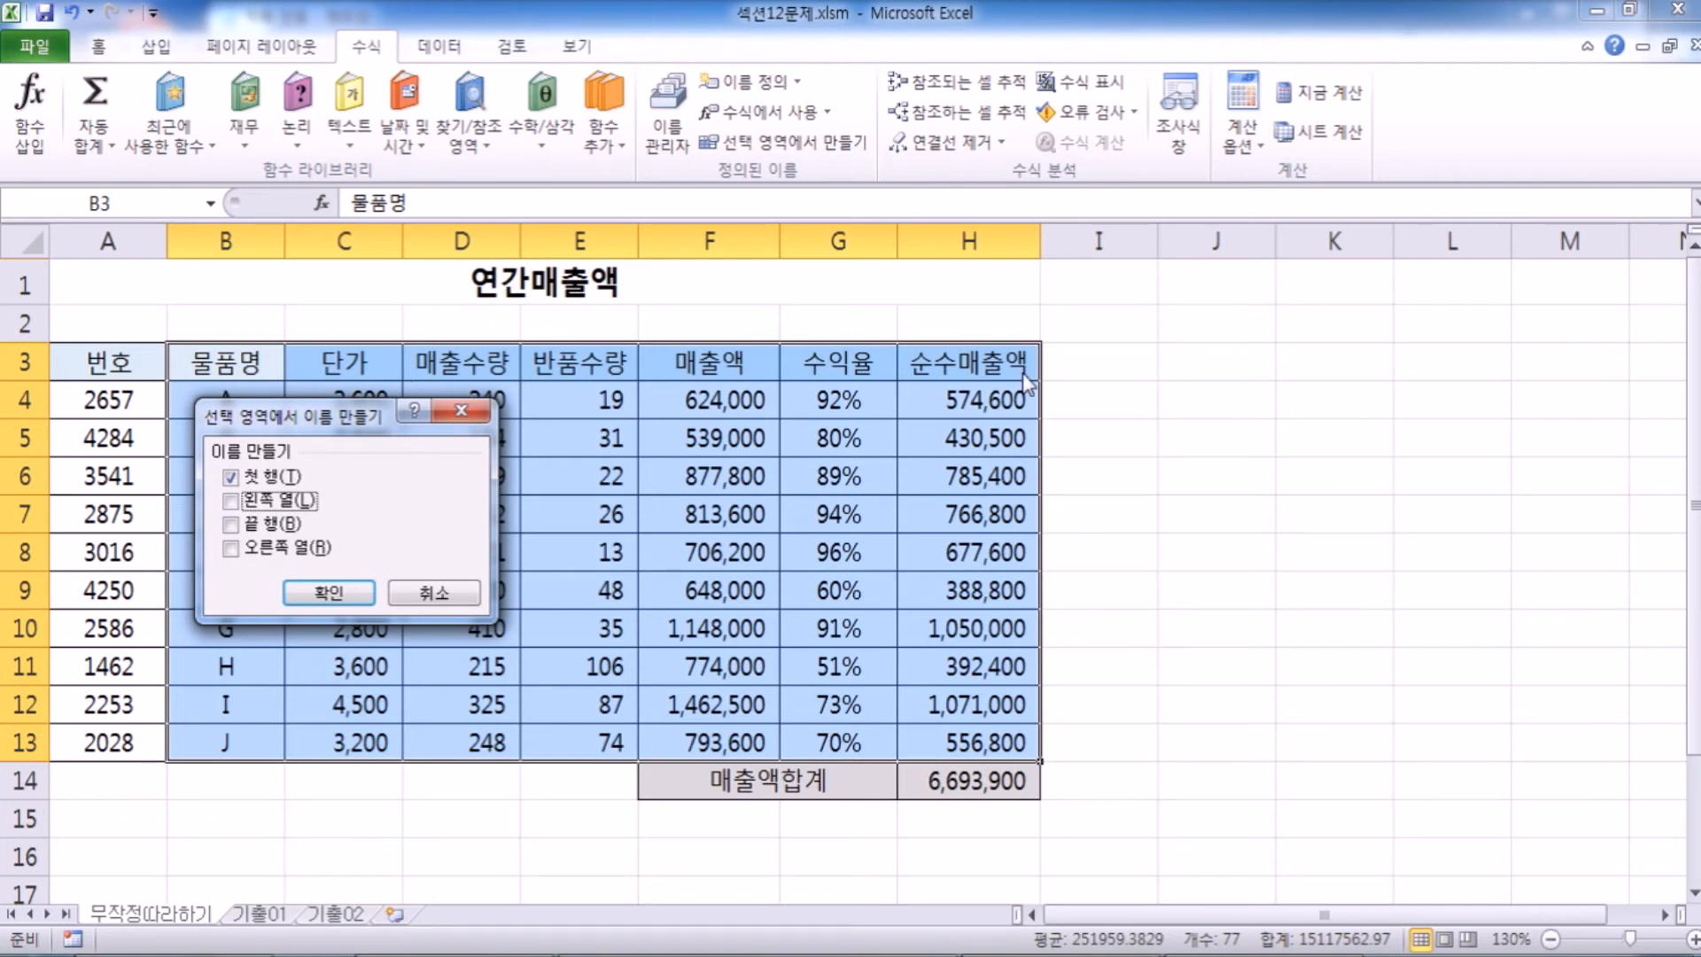
{"action": "left_click_drag", "start_coordinate": [268, 415], "coordinate": [418, 404]}
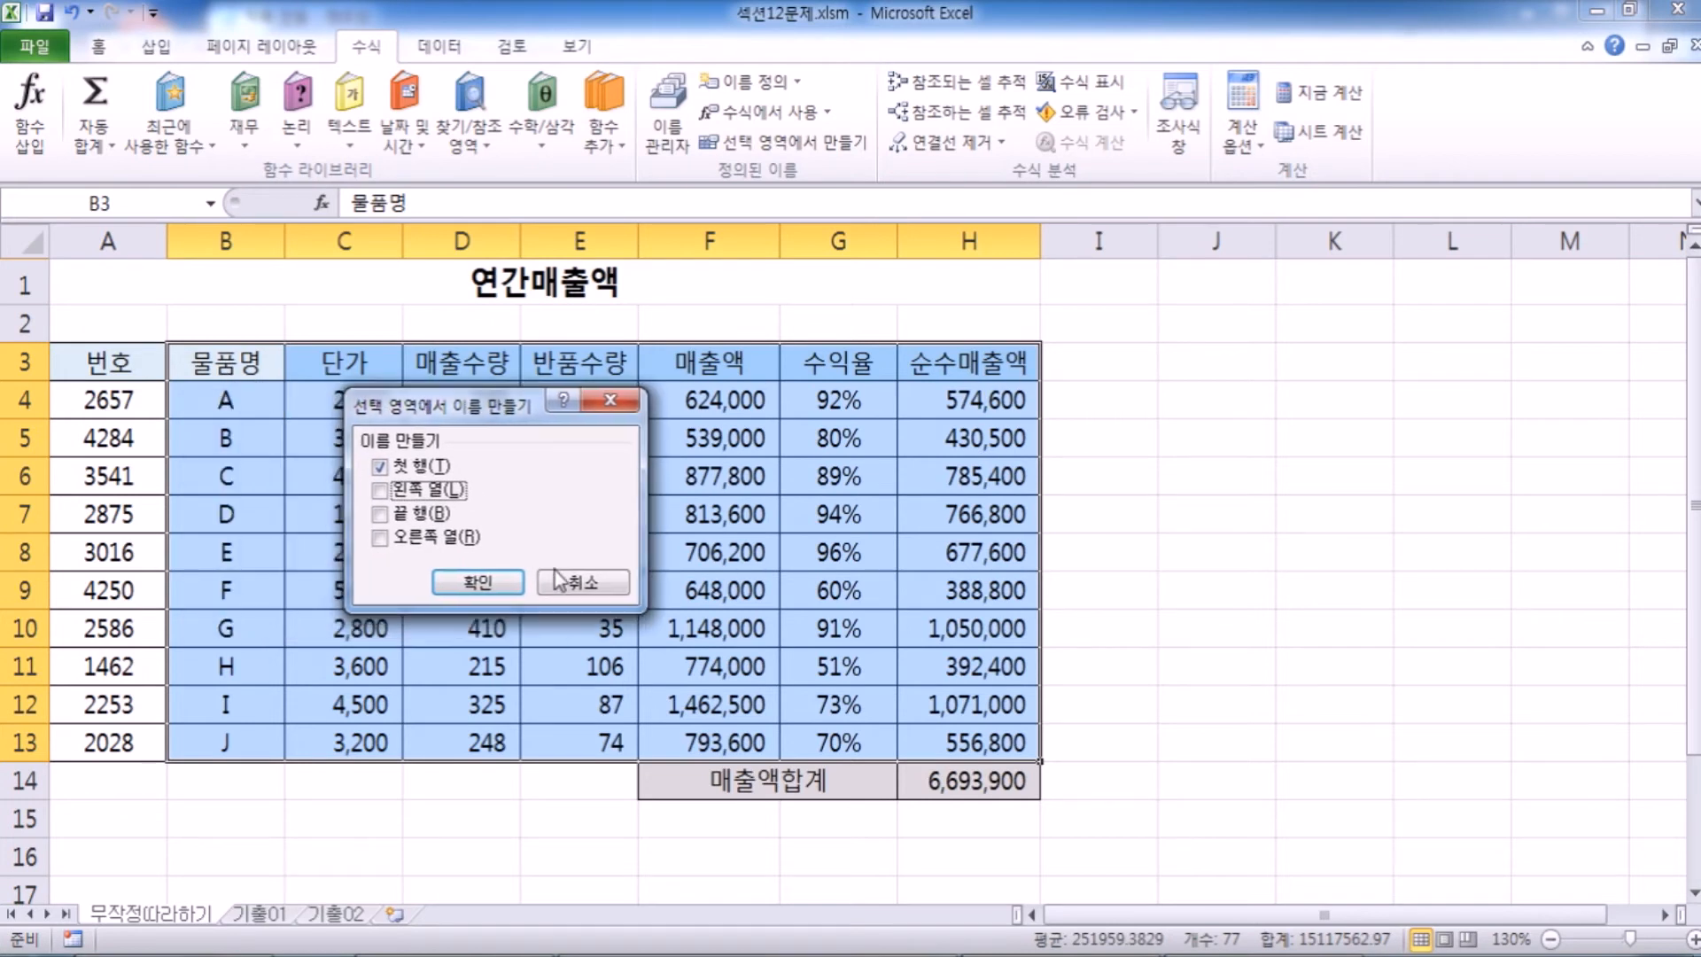
{"action": "left_click", "coordinate": [551, 578]}
Step: Insert a space in the unit price header in C3 so it reads 단 가
{"action": "left_click_drag", "start_coordinate": [232, 412], "coordinate": [232, 744]}
{"action": "left_click", "coordinate": [248, 365]}
{"action": "left_click_drag", "start_coordinate": [365, 398], "coordinate": [363, 726]}
{"action": "left_click", "coordinate": [368, 362]}
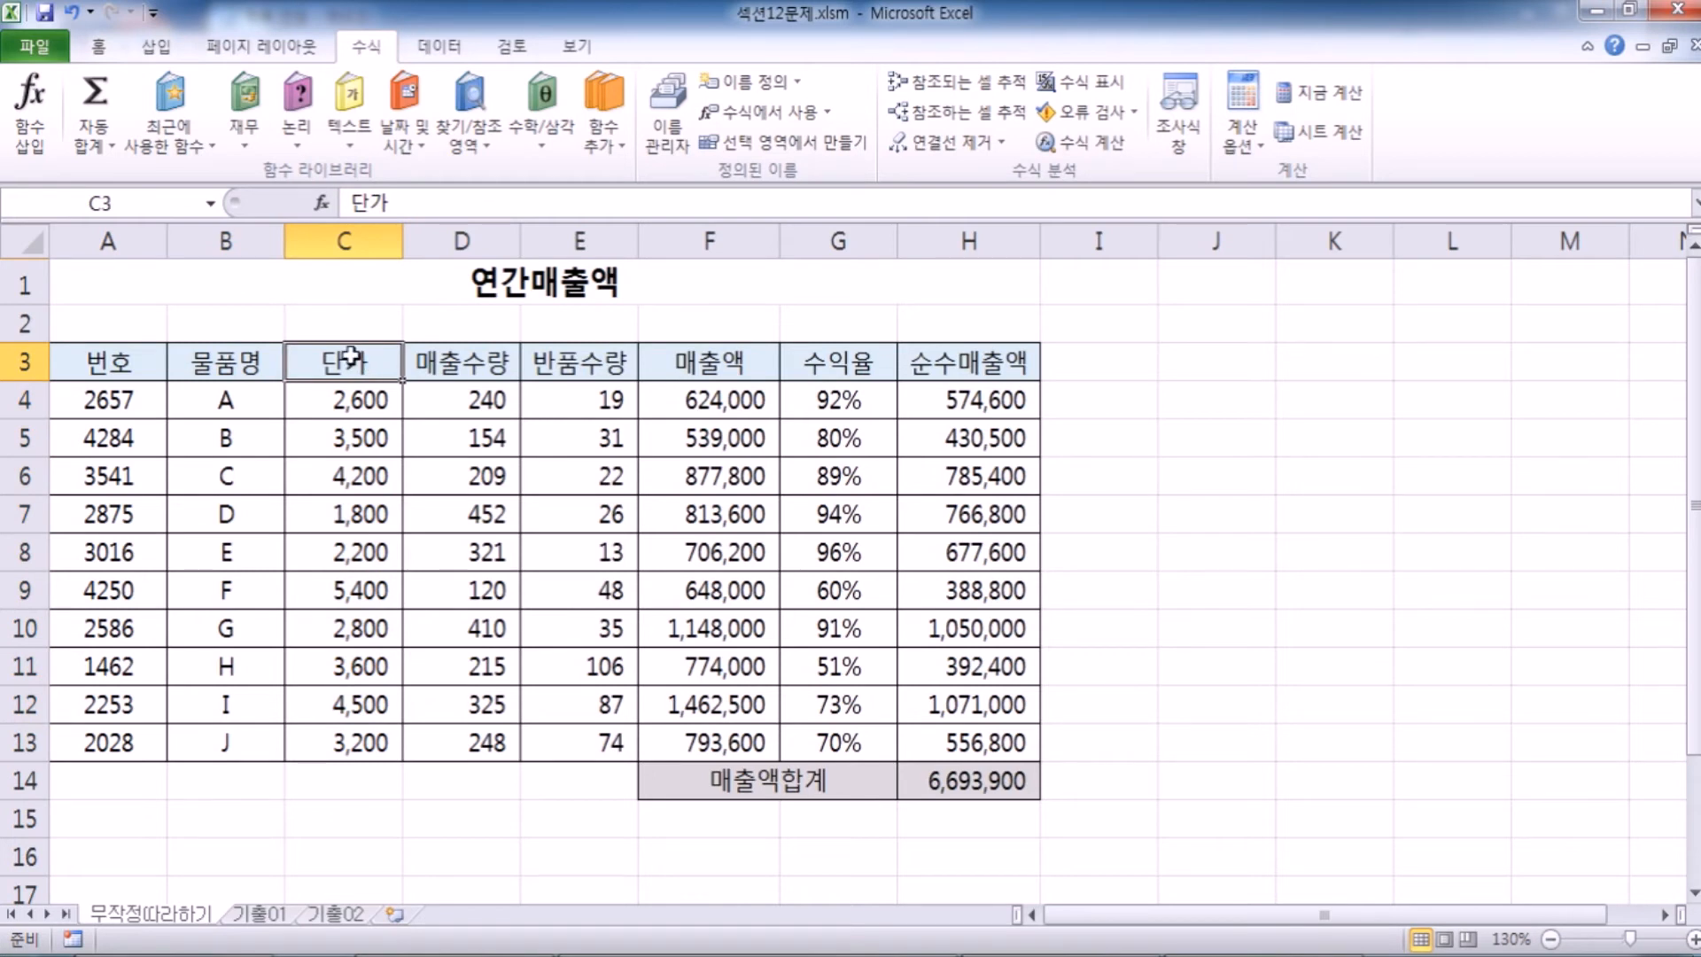
{"action": "double_click", "coordinate": [350, 355]}
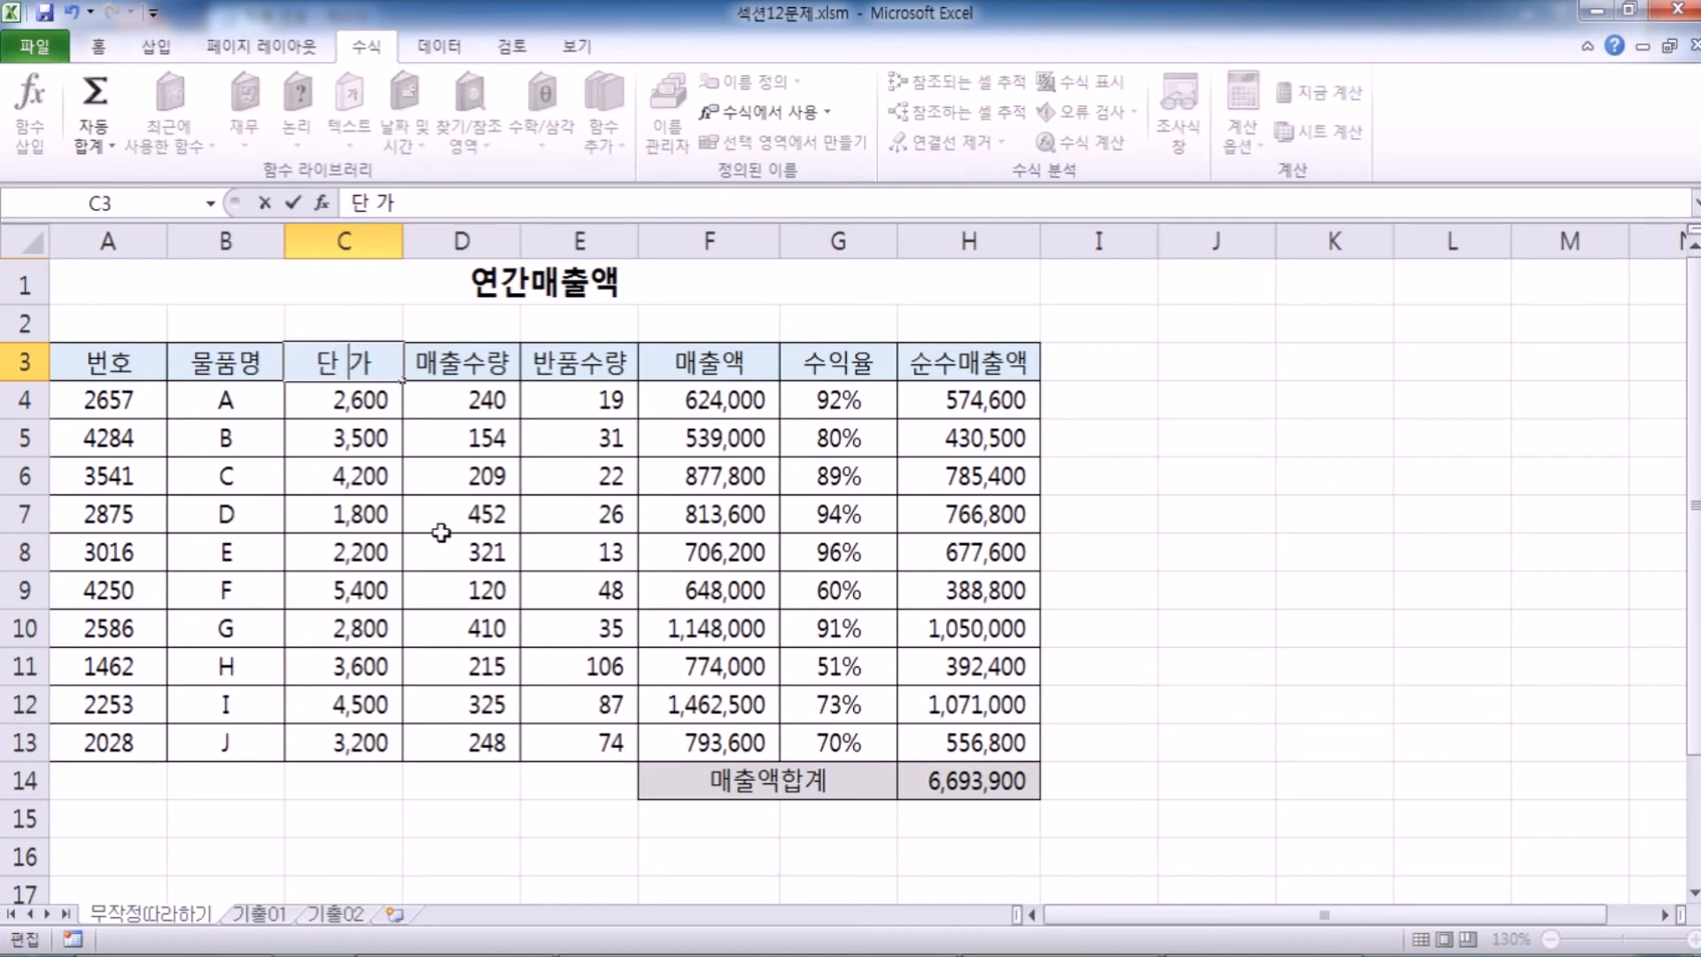
{"action": "left_click", "coordinate": [351, 478]}
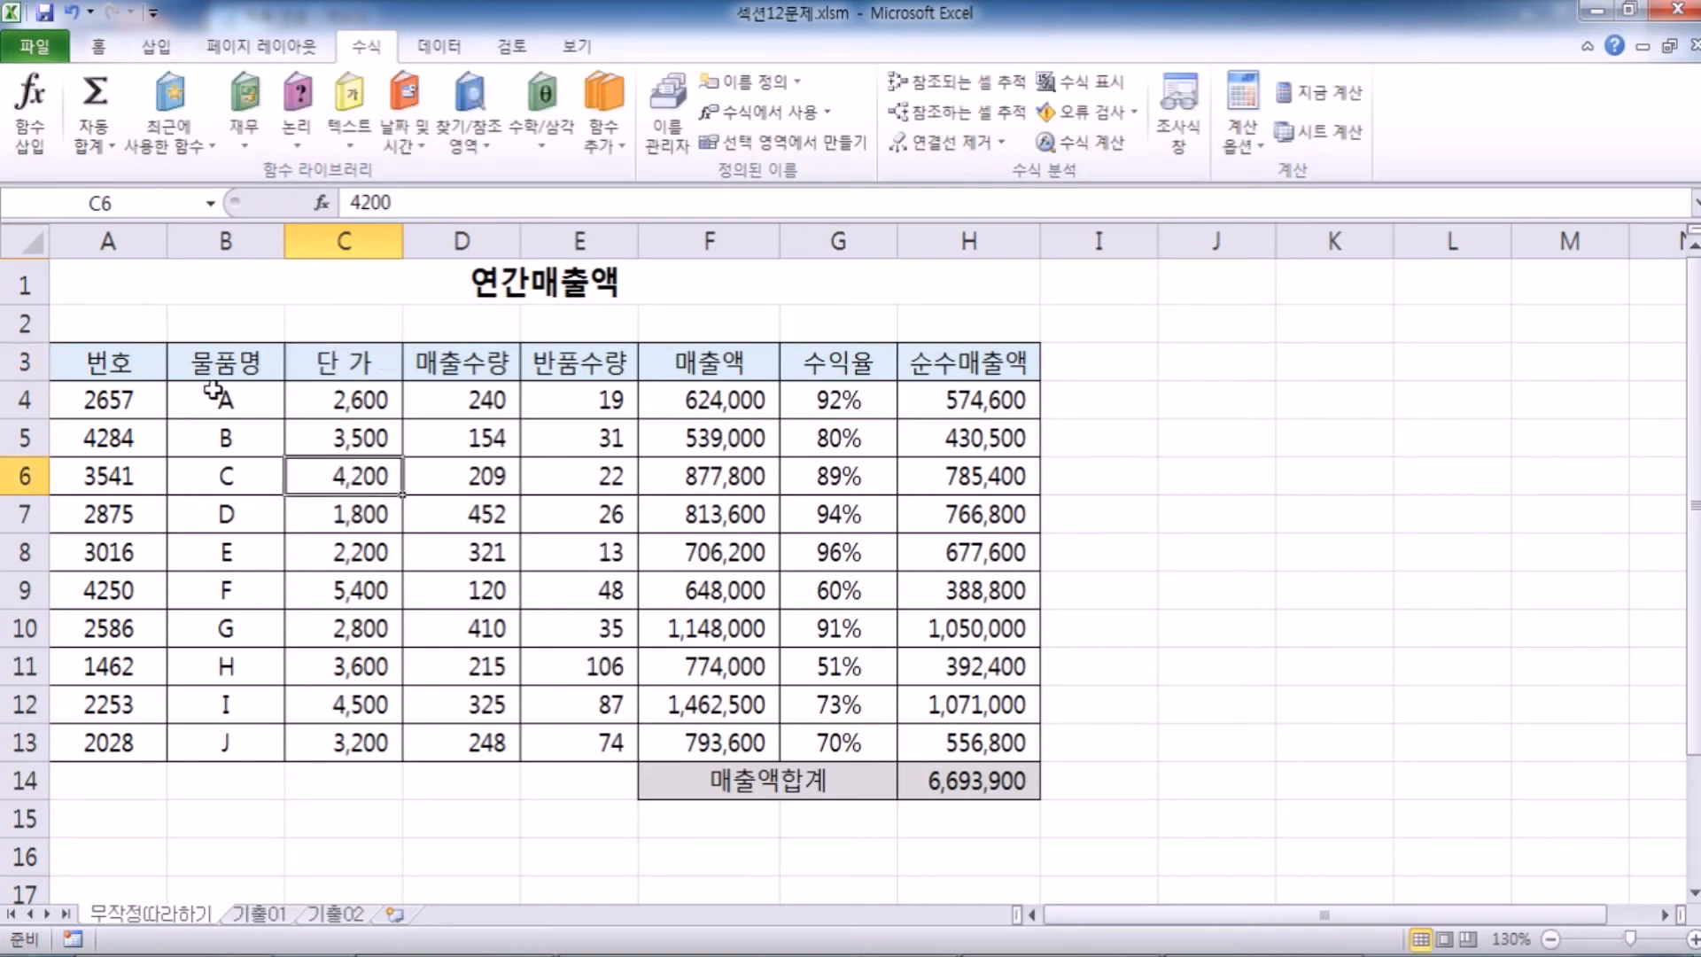
Step: Create names from the selection B3:H13 using only the top row (첫 행) as the names
{"action": "left_click_drag", "start_coordinate": [228, 363], "coordinate": [864, 740]}
{"action": "left_click", "coordinate": [748, 142]}
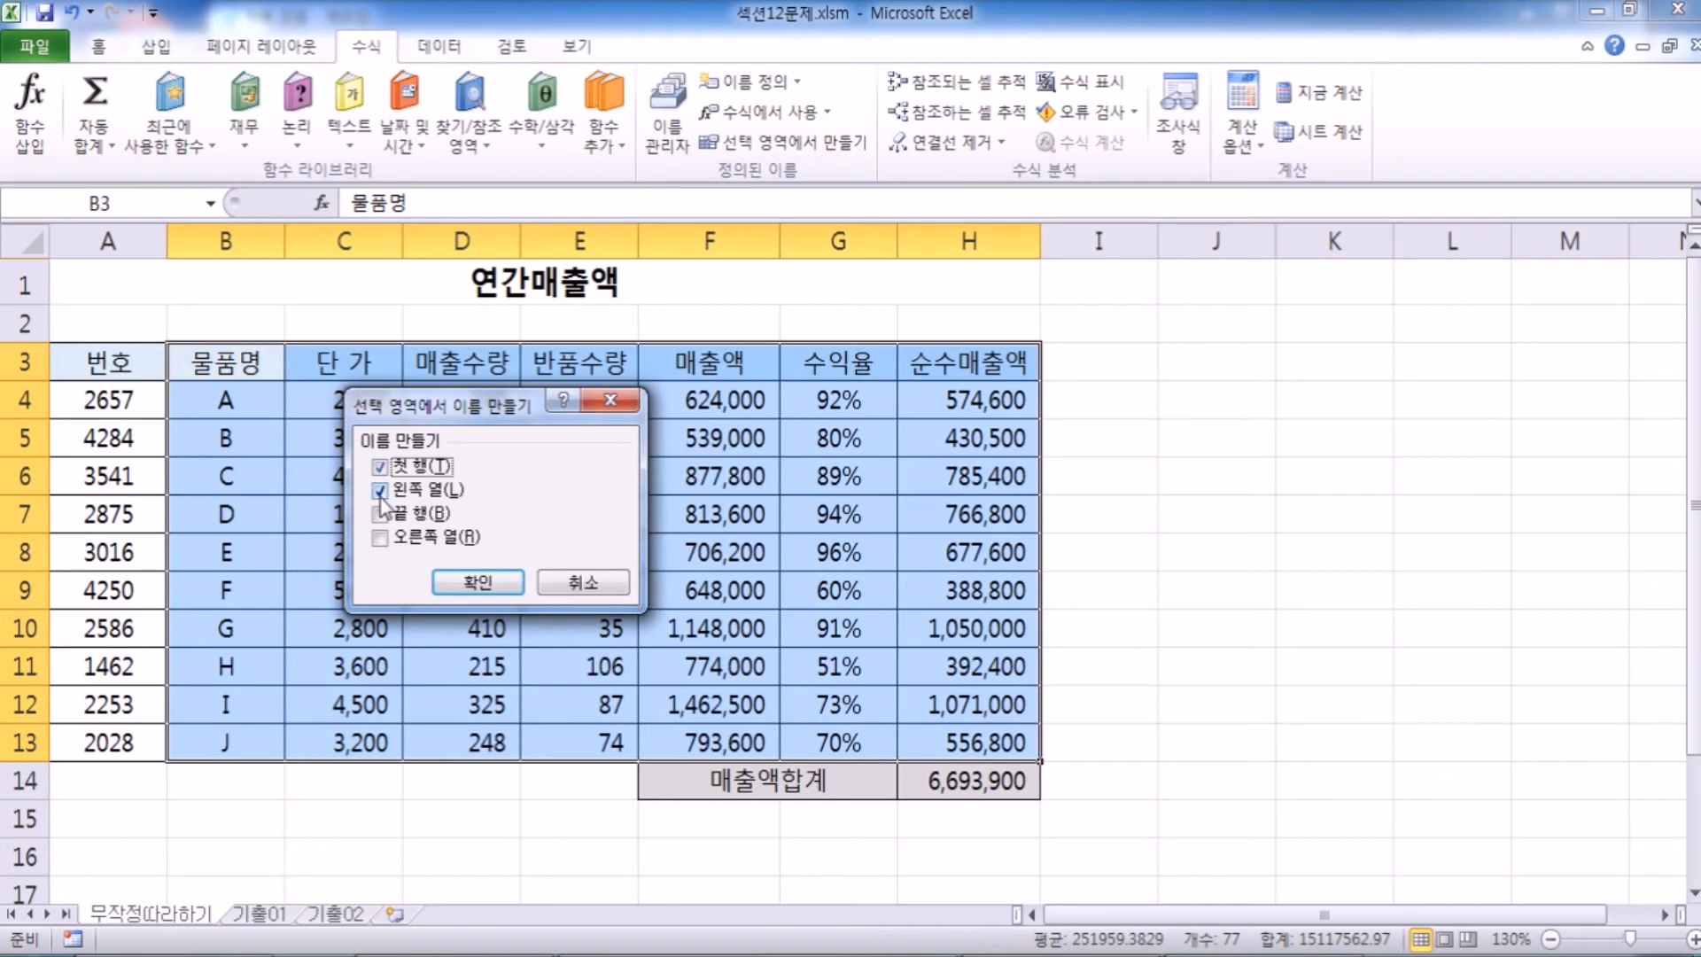
{"action": "left_click_drag", "start_coordinate": [461, 411], "coordinate": [456, 485]}
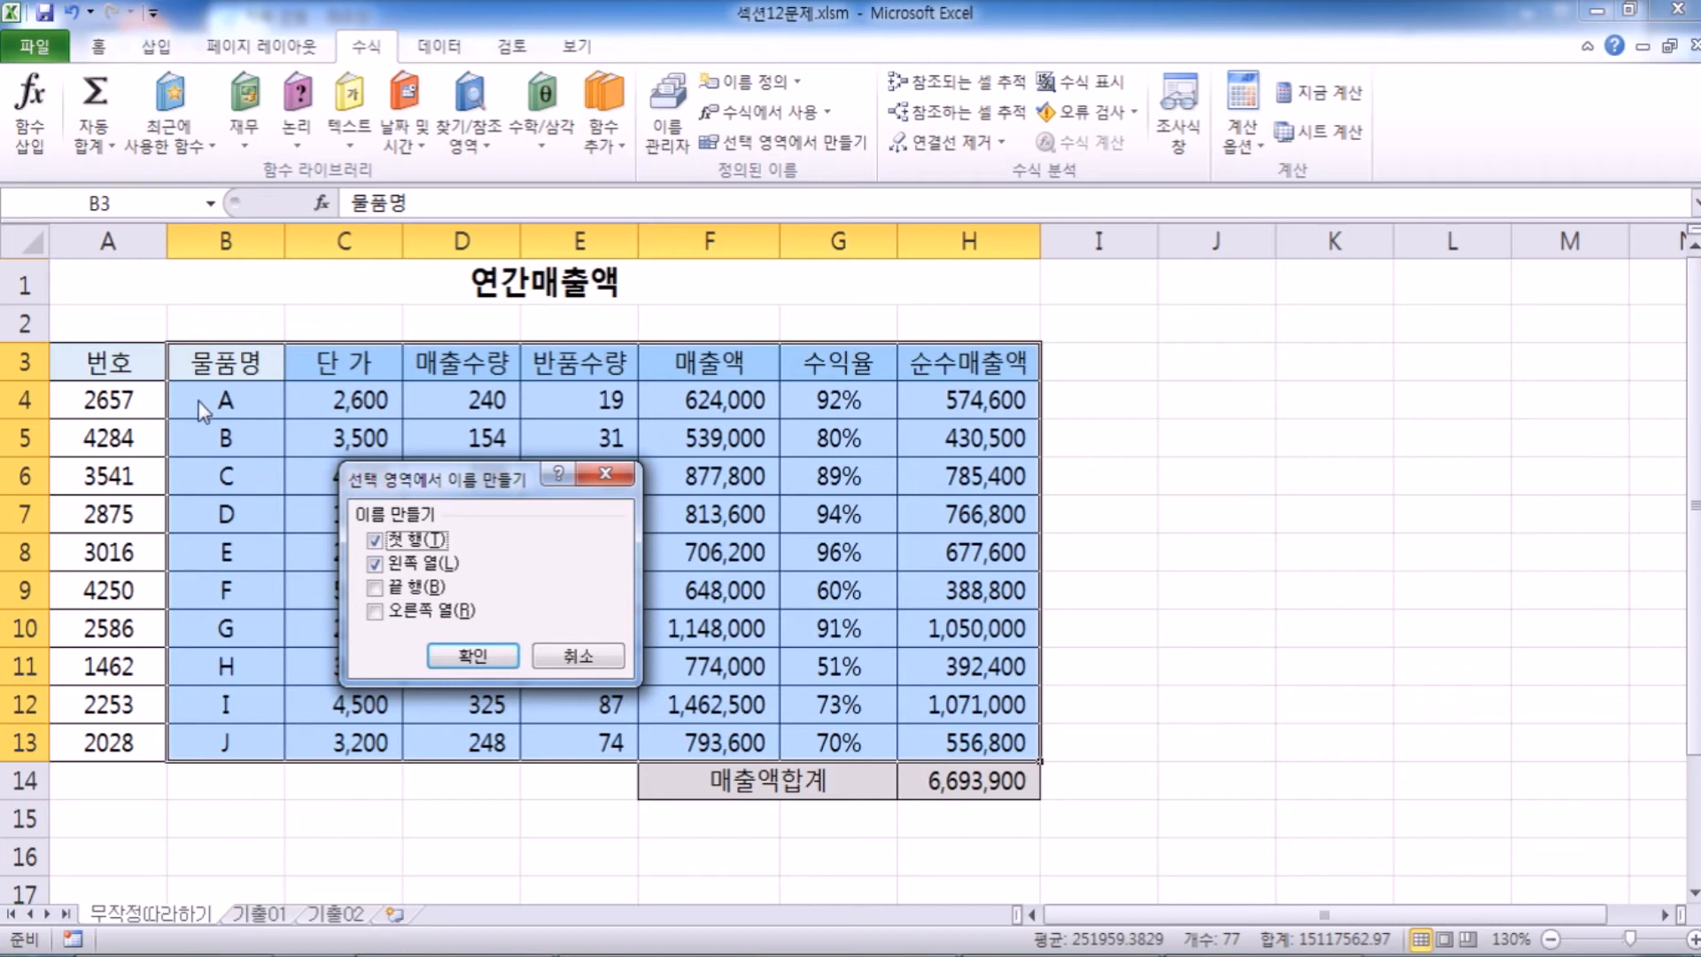
{"action": "left_click", "coordinate": [375, 564]}
{"action": "left_click", "coordinate": [407, 542]}
{"action": "left_click_drag", "start_coordinate": [410, 481], "coordinate": [279, 401]}
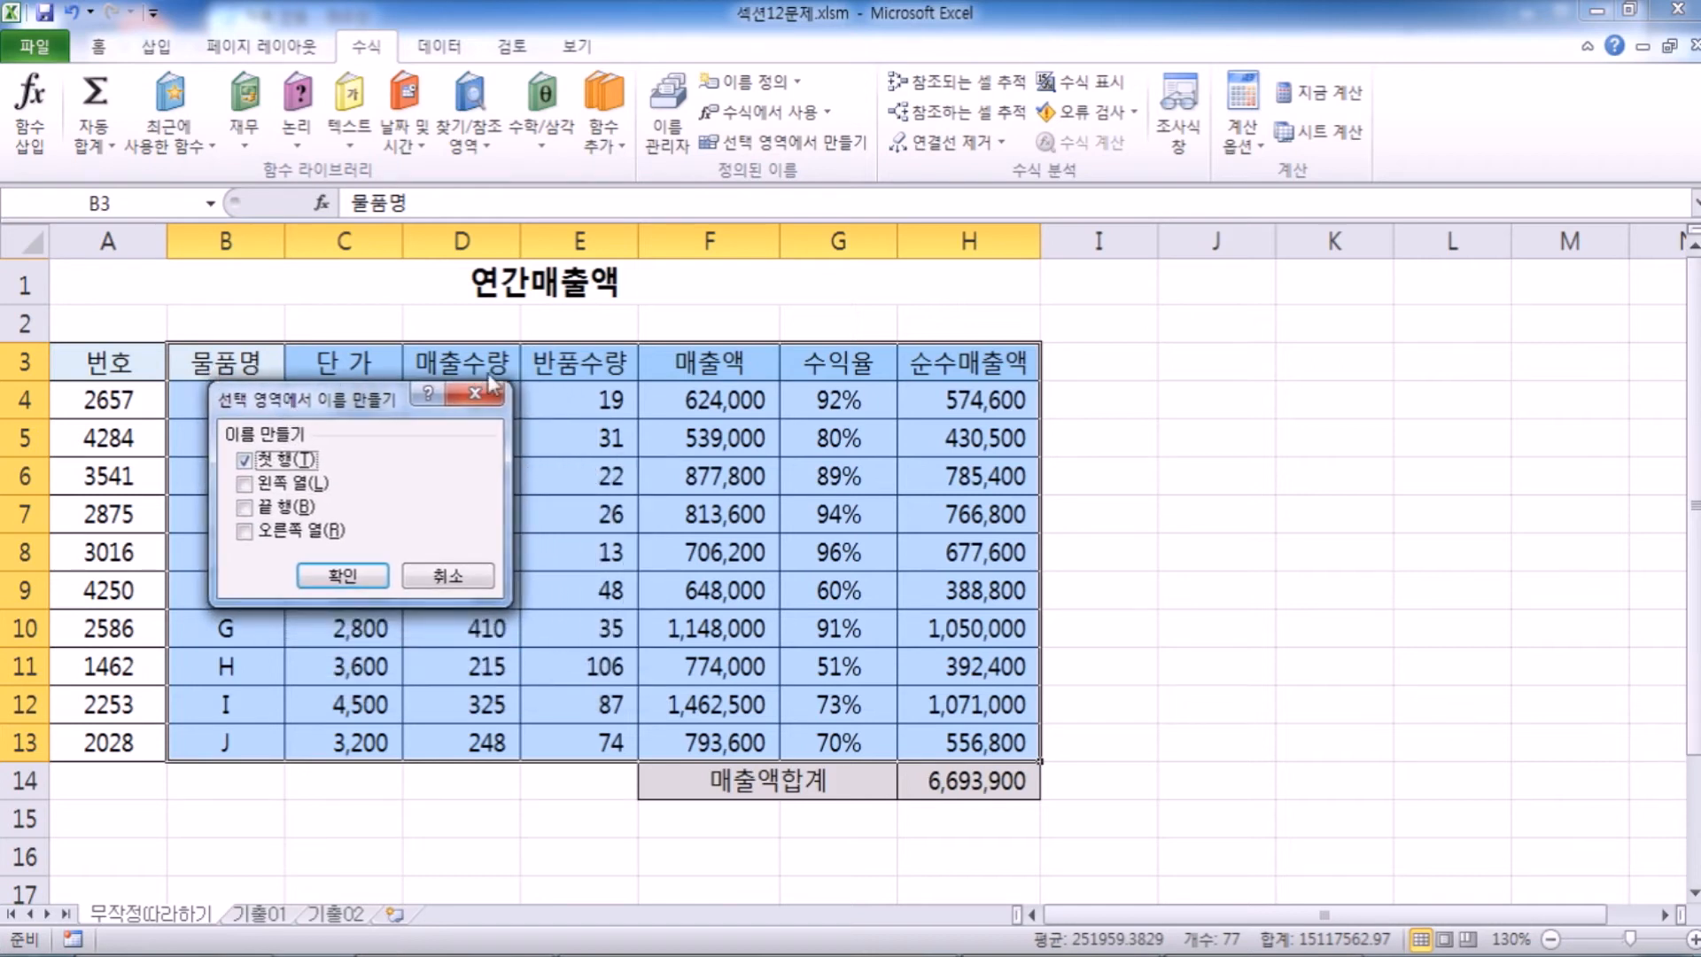
{"action": "left_click_drag", "start_coordinate": [328, 399], "coordinate": [585, 426]}
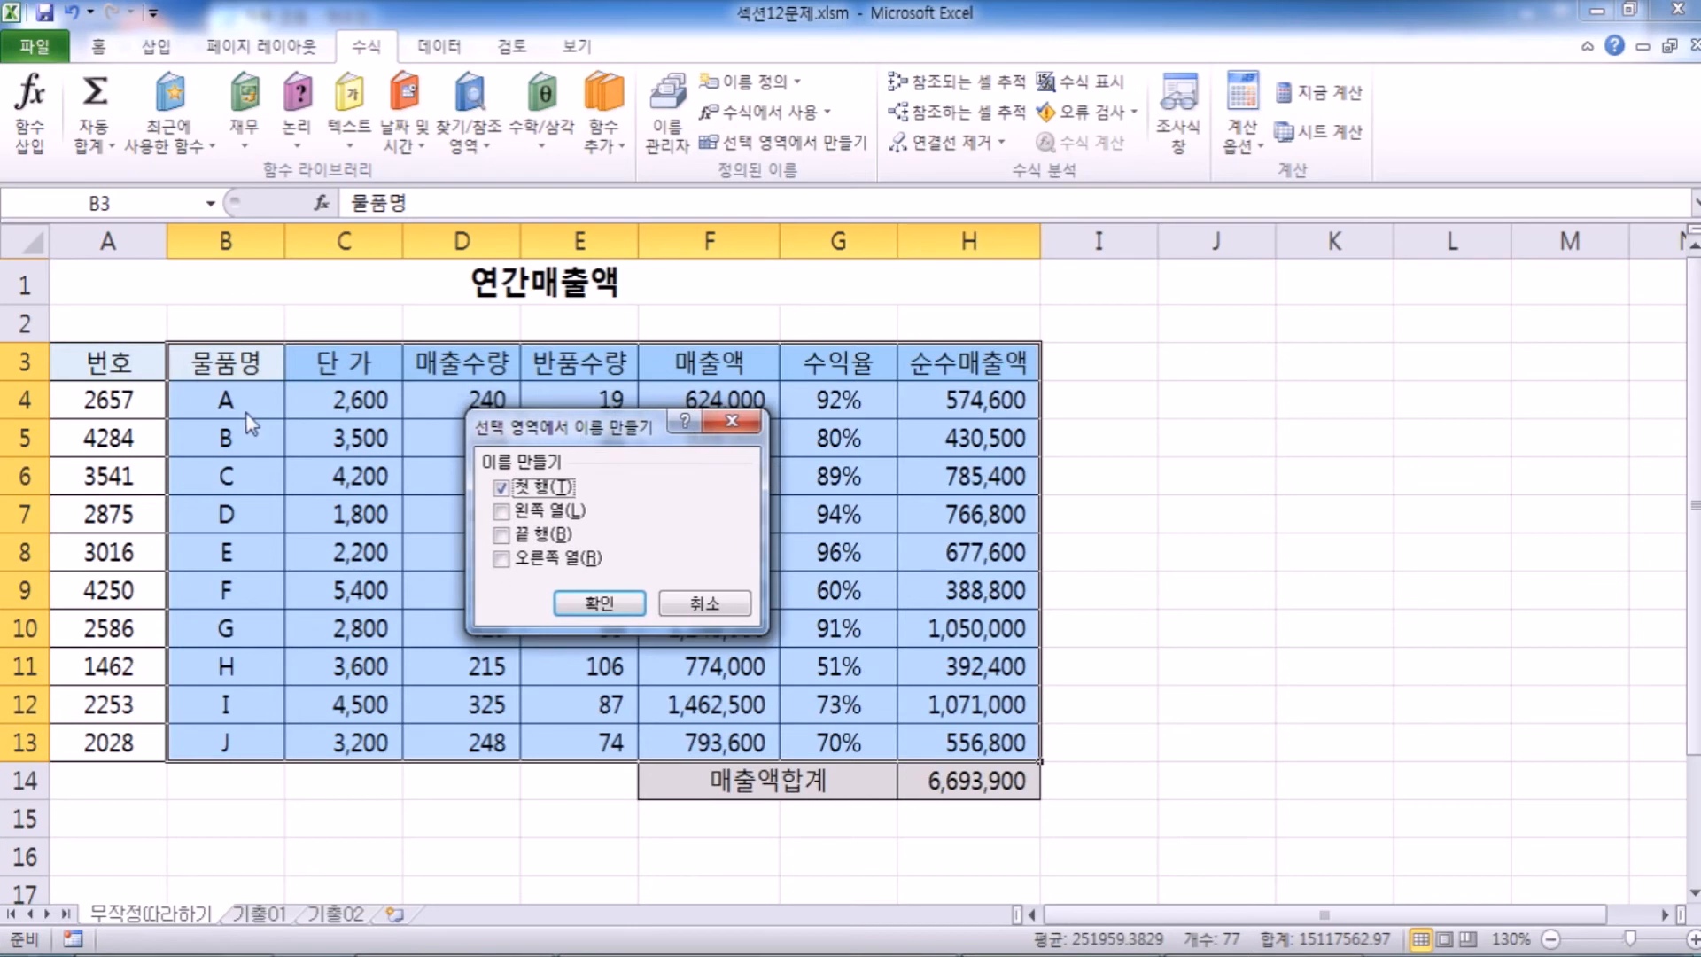
{"action": "left_click", "coordinate": [565, 610]}
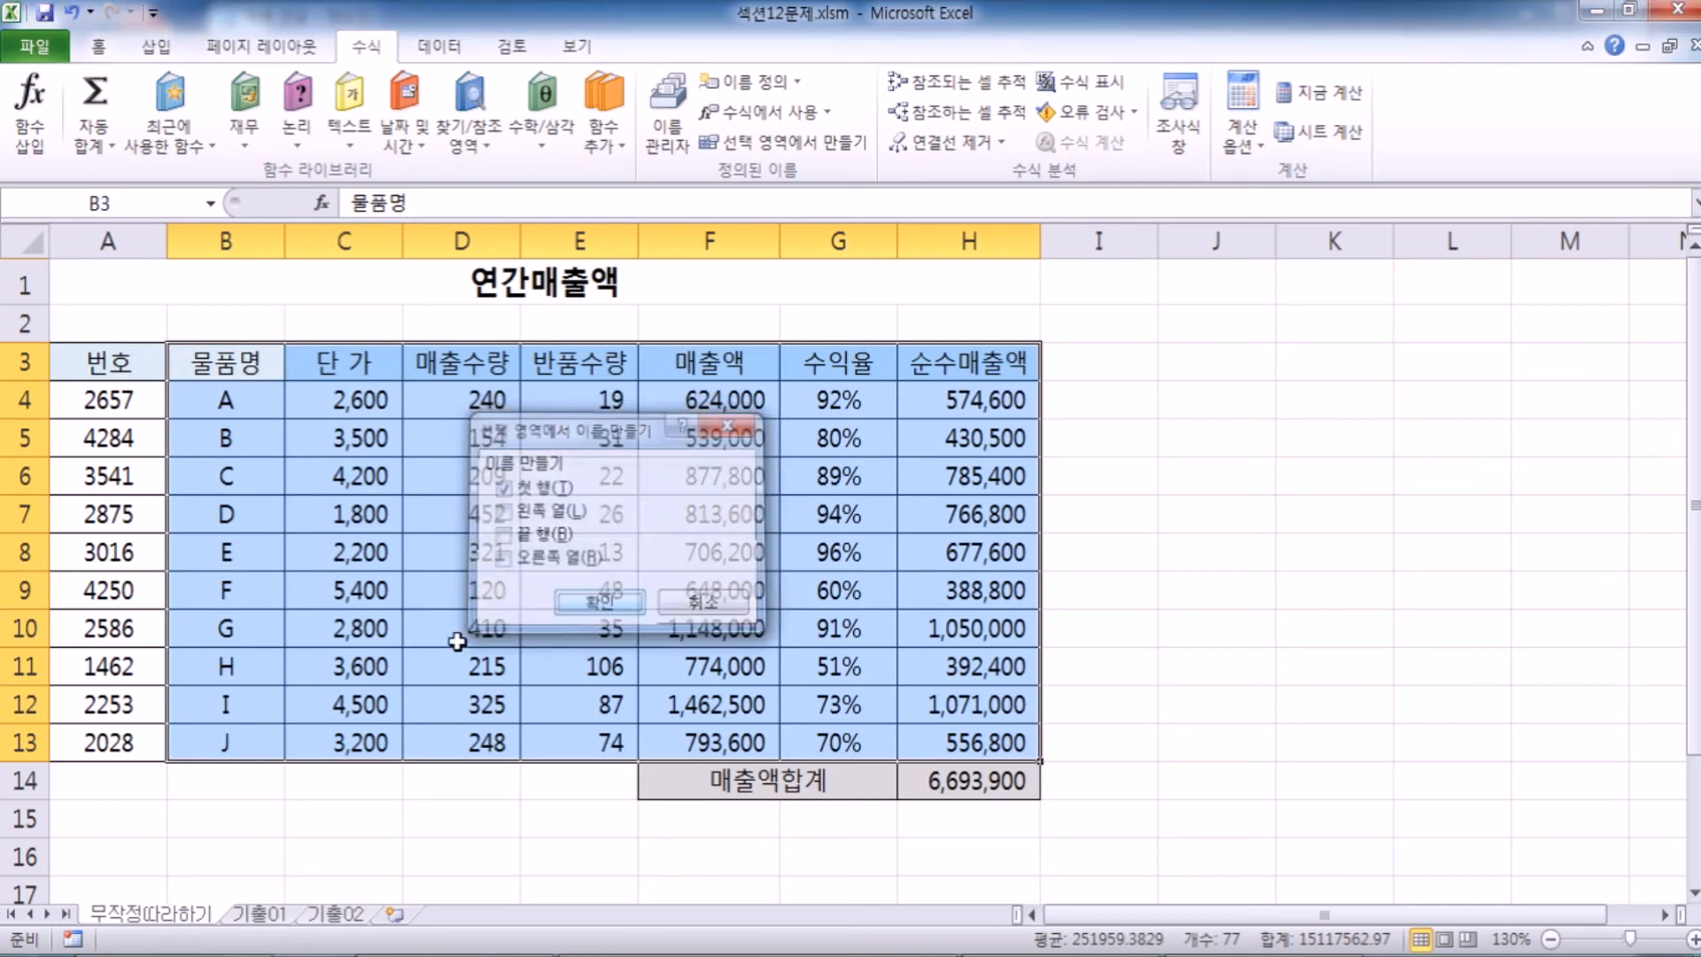
Step: Check the names assigned to B4:B13, D4:D13 and C4:C13, comparing them with the naming rules in Notepad
{"action": "left_click_drag", "start_coordinate": [232, 400], "coordinate": [230, 728]}
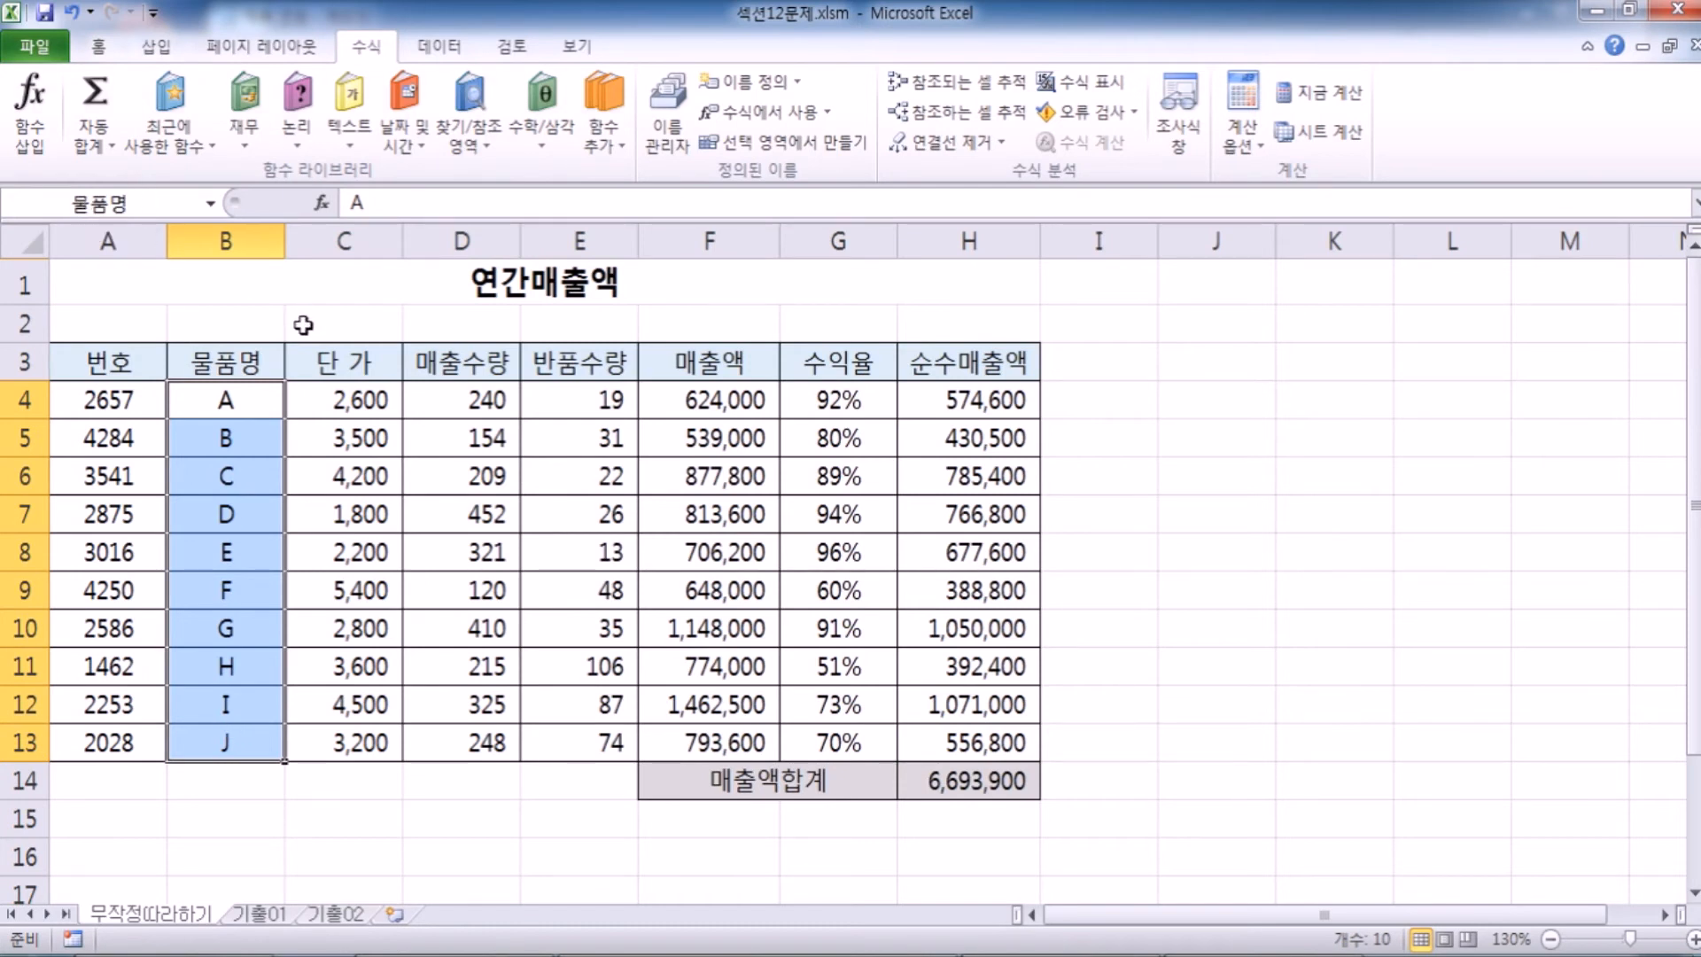
{"action": "left_click_drag", "start_coordinate": [487, 398], "coordinate": [497, 741]}
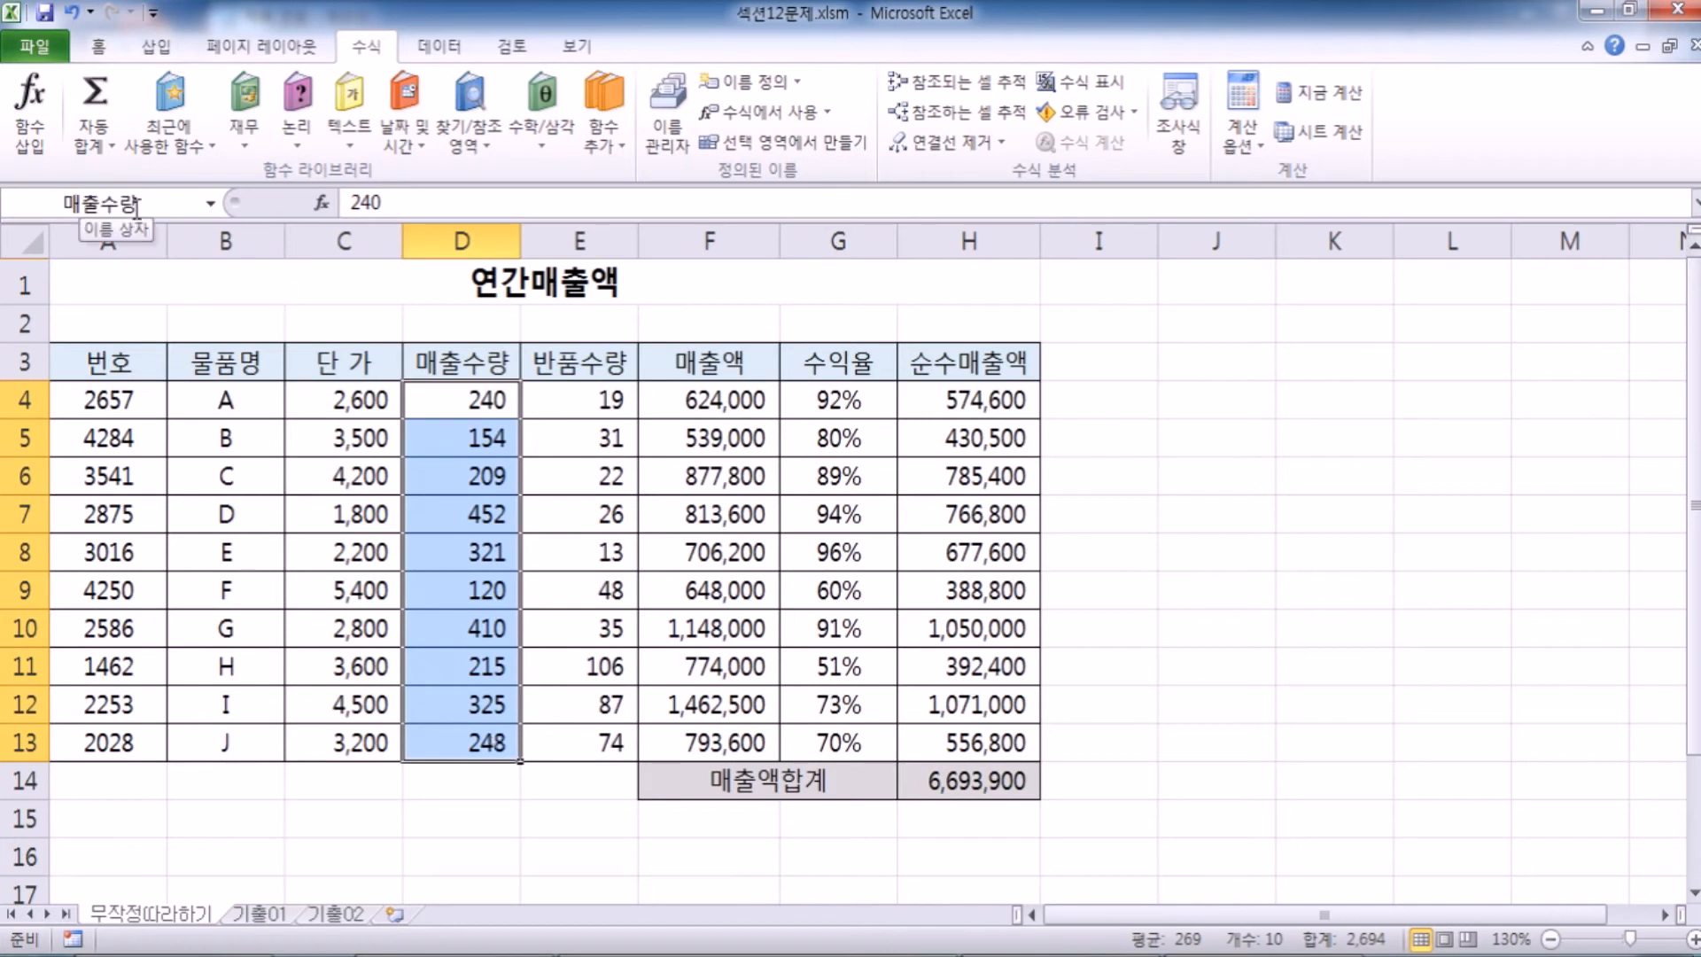
{"action": "left_click", "coordinate": [323, 399]}
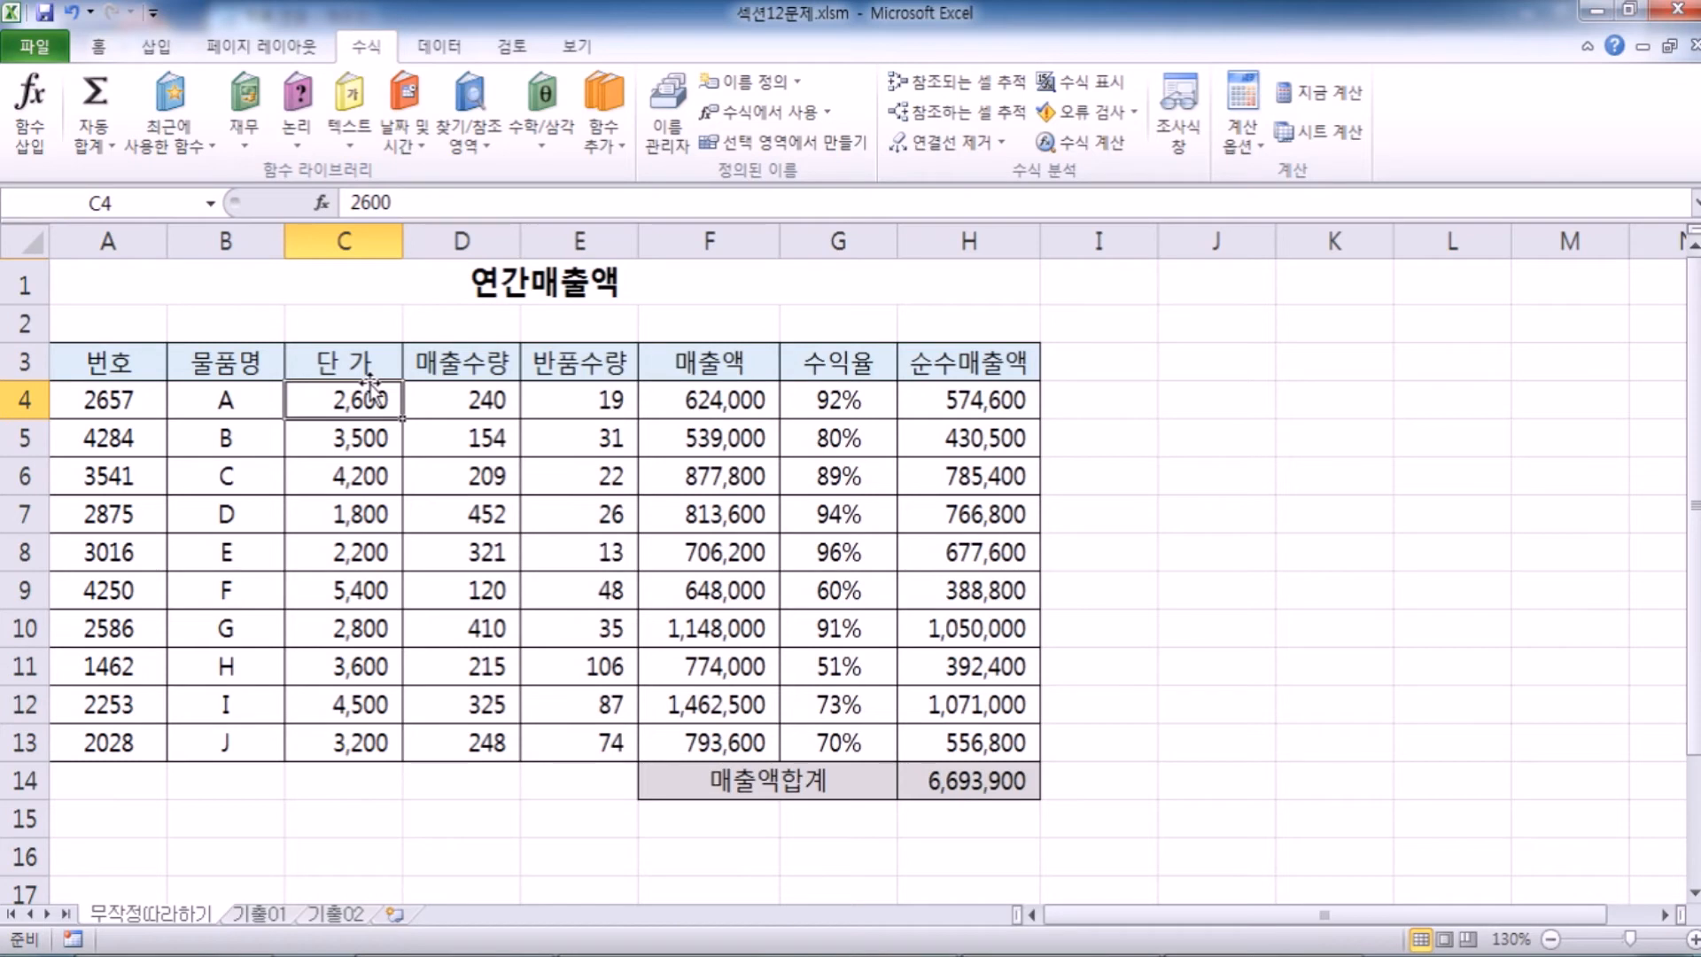
{"action": "key", "text": "alt+Tab"}
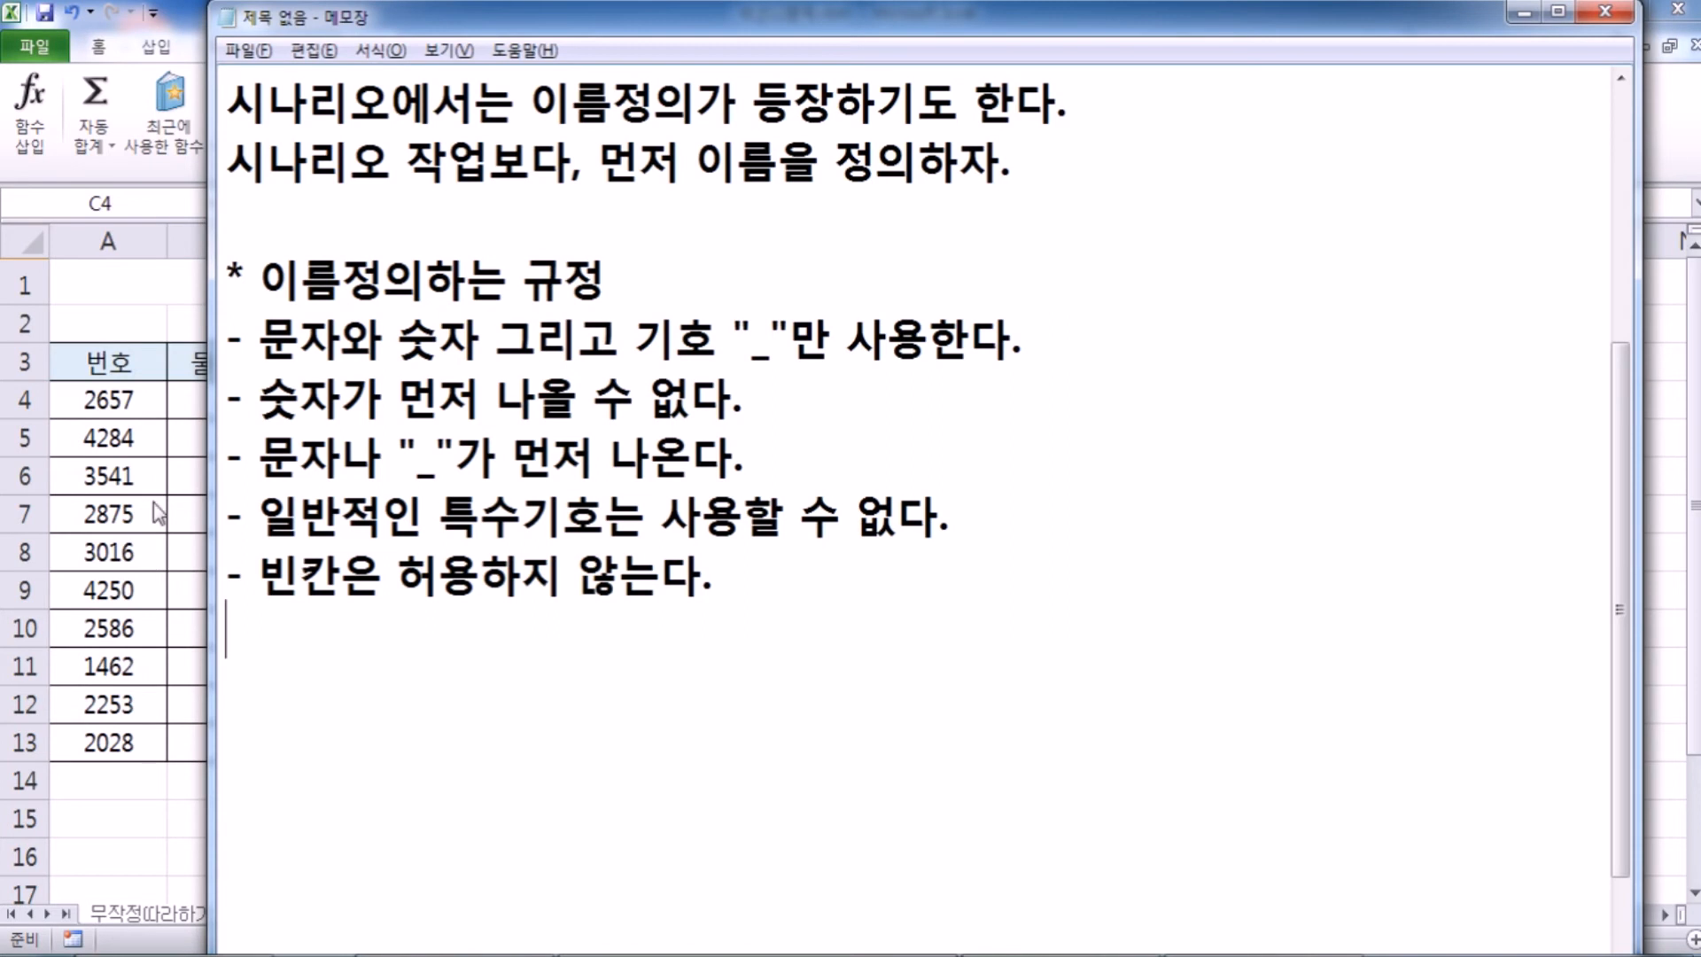
{"action": "key", "text": "alt+Tab"}
{"action": "left_click_drag", "start_coordinate": [327, 405], "coordinate": [335, 732]}
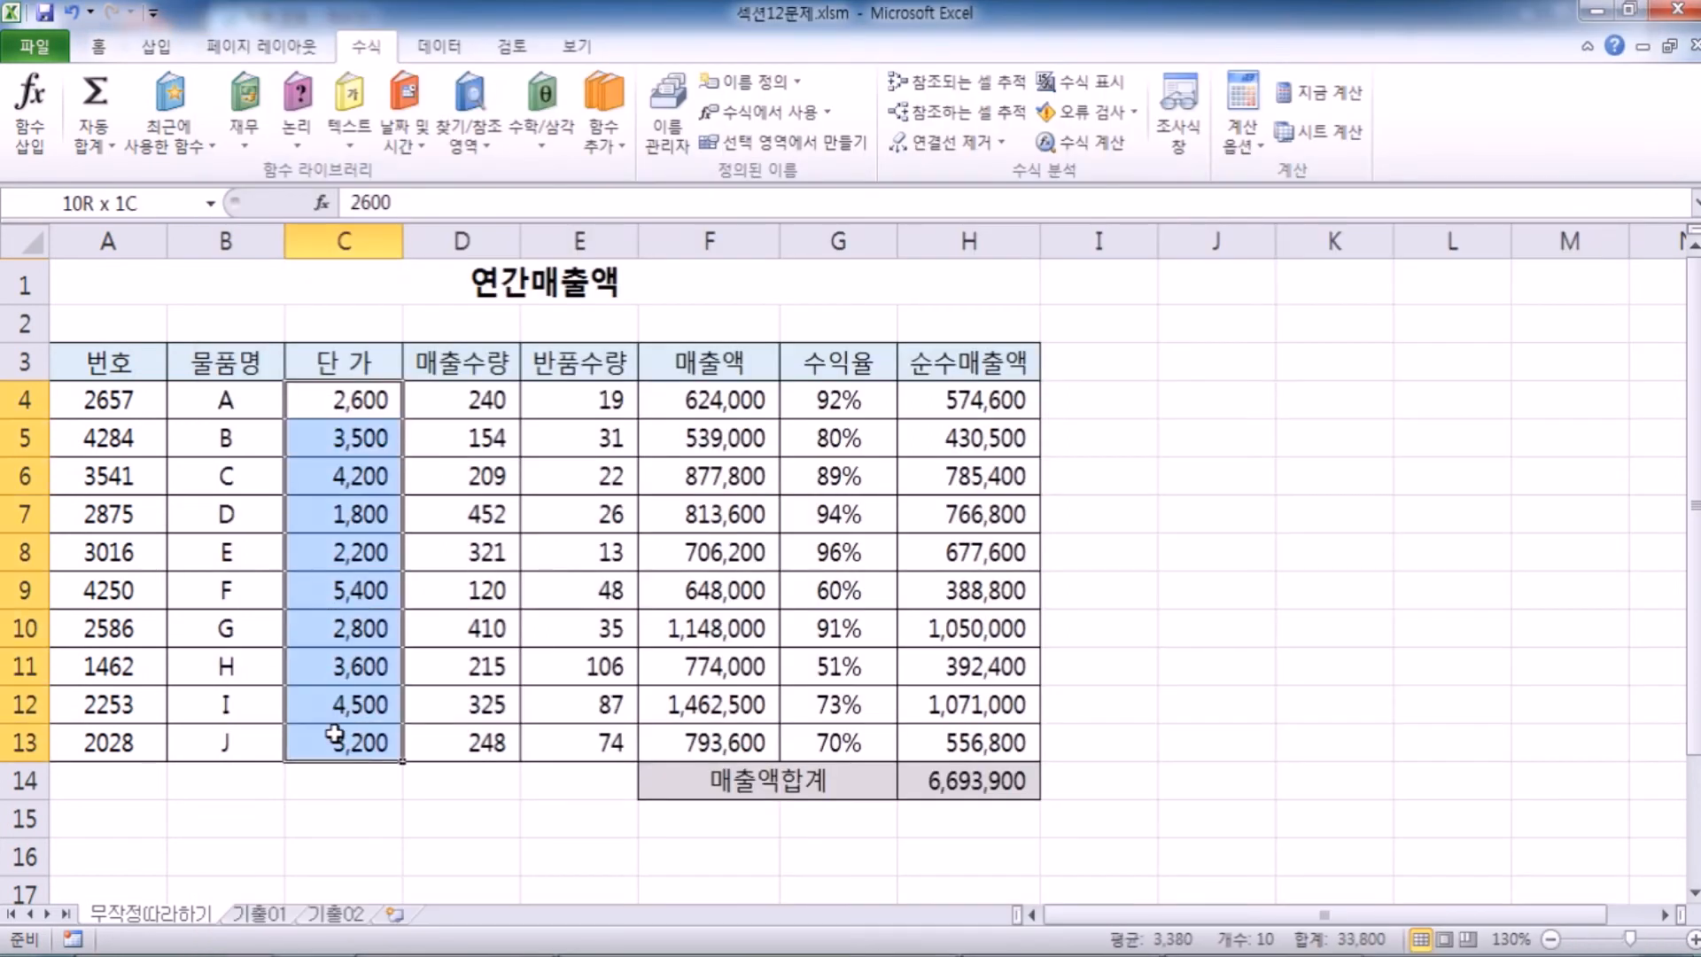
{"action": "left_click", "coordinate": [106, 204]}
{"action": "type", "text": "단가"}
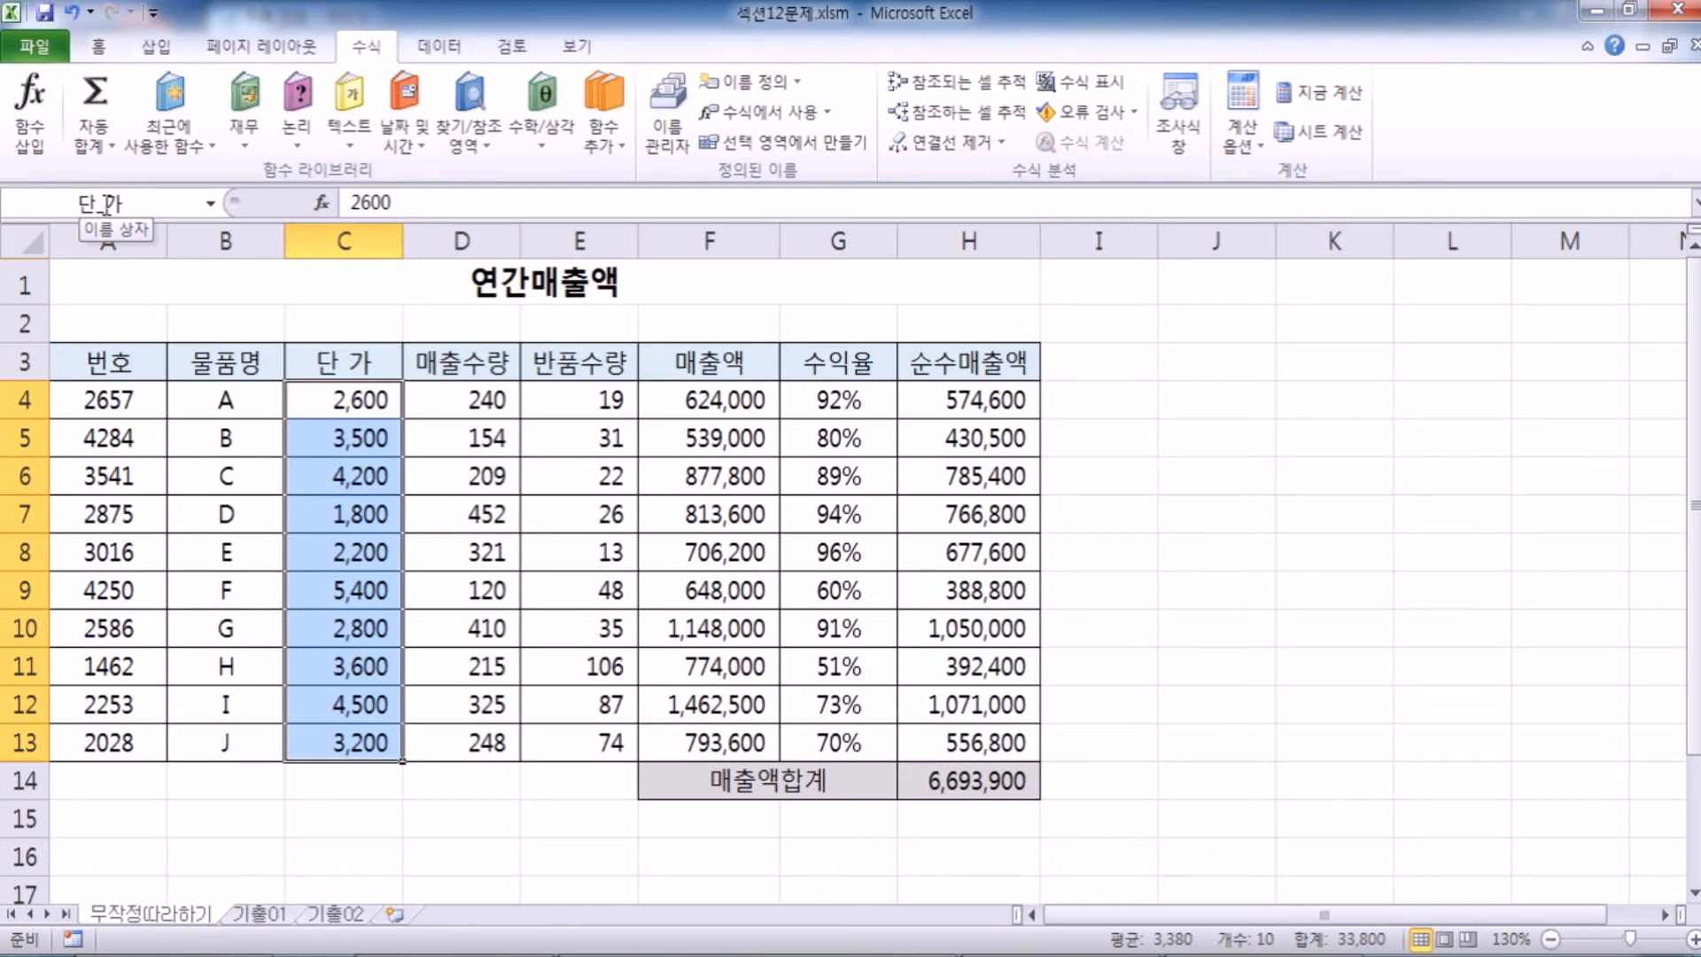
Step: Switch to Notepad and add the example line C4:C13의 이름은 "단 가"로 정의된다. X below the naming rules
{"action": "key", "text": "alt+Tab"}
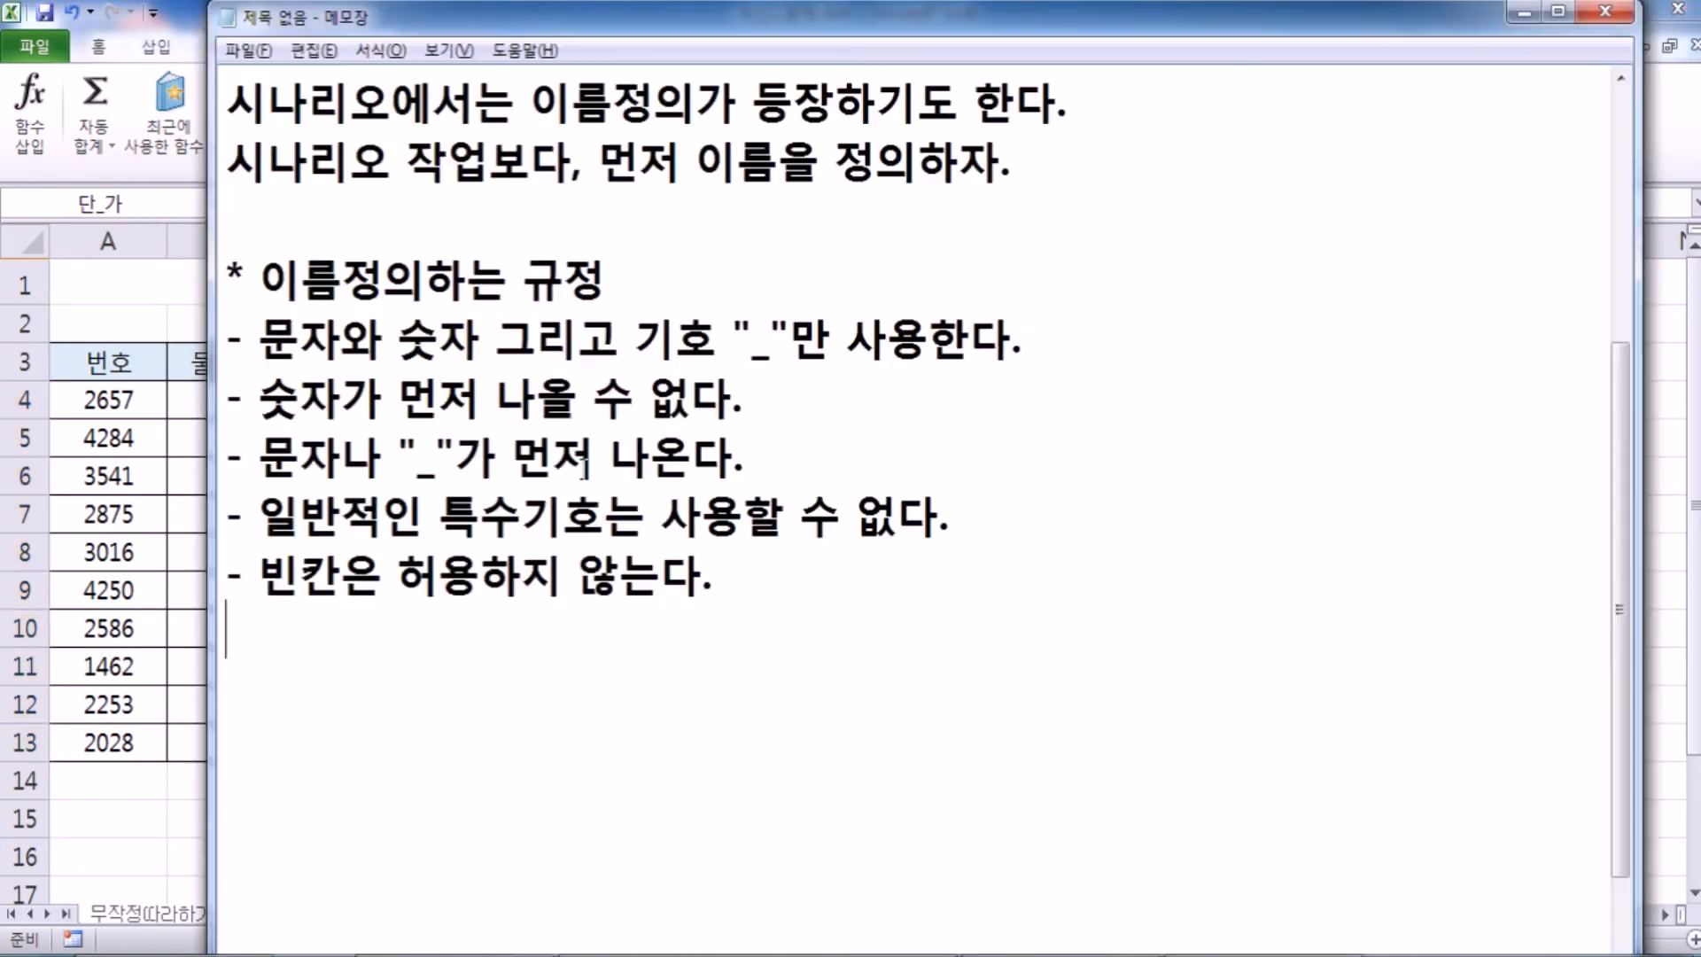
{"action": "left_click_drag", "start_coordinate": [359, 24], "coordinate": [787, 107]}
{"action": "scroll", "coordinate": [728, 584], "scroll_direction": "down", "scroll_amount": 1}
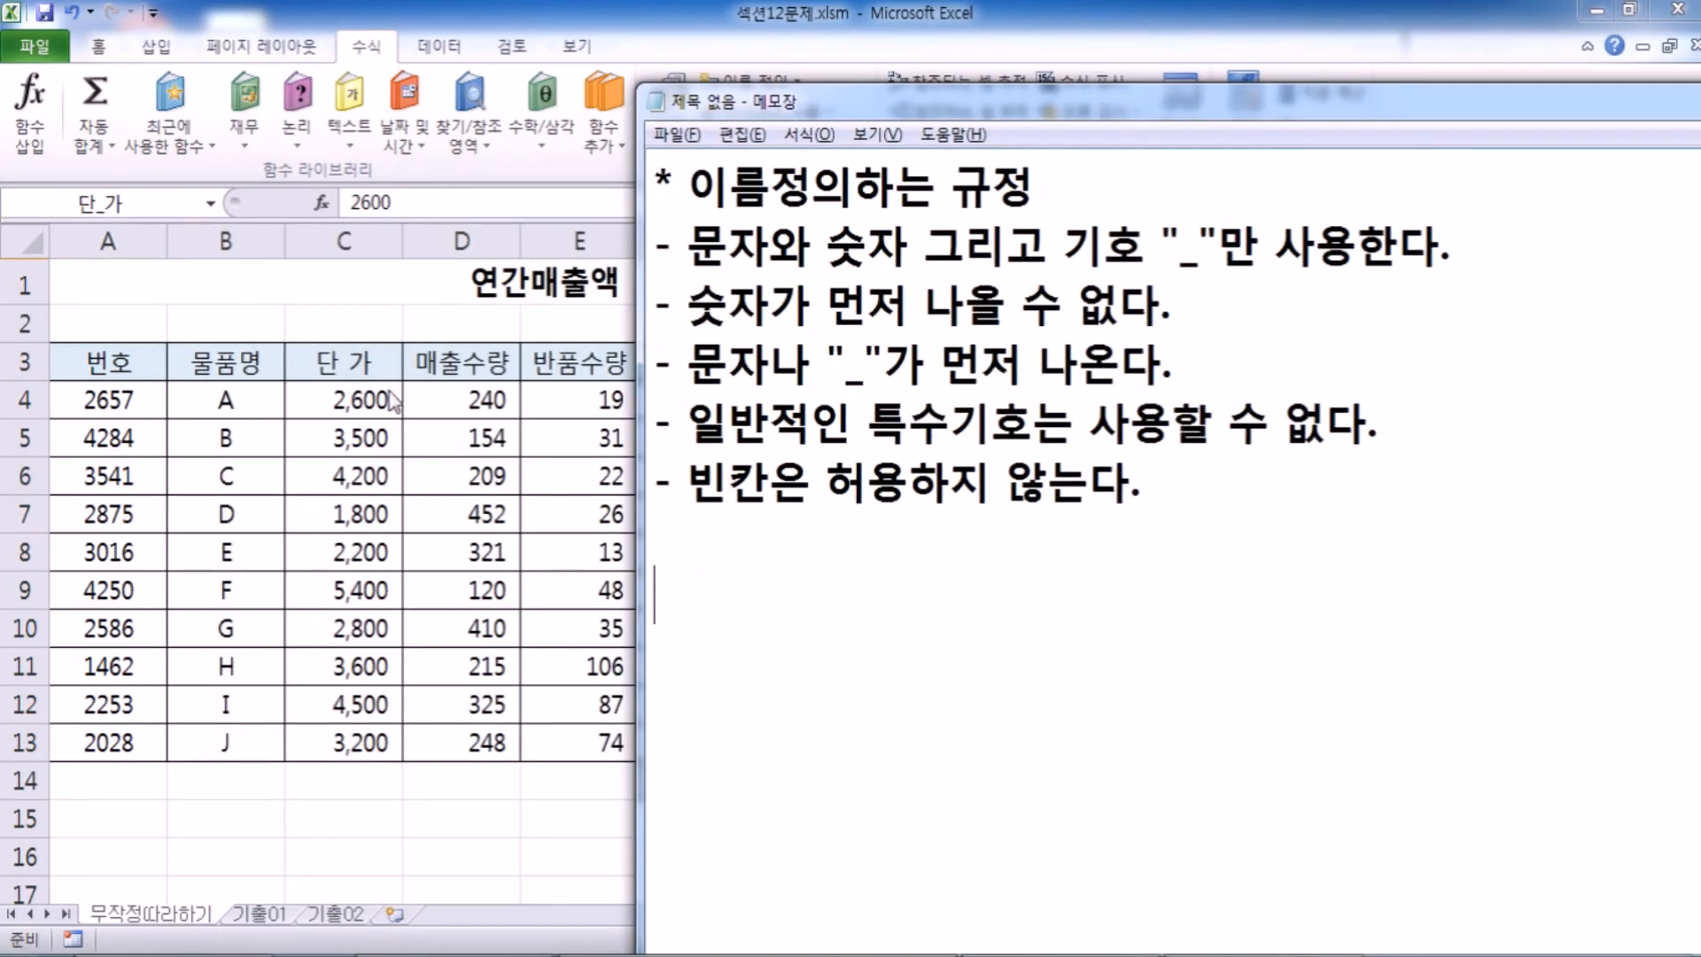
{"action": "left_click", "coordinate": [724, 573]}
{"action": "type", "text": "ㅊ"}
{"action": "key", "text": "BackSpace"}
{"action": "type", "text": "C4:C"}
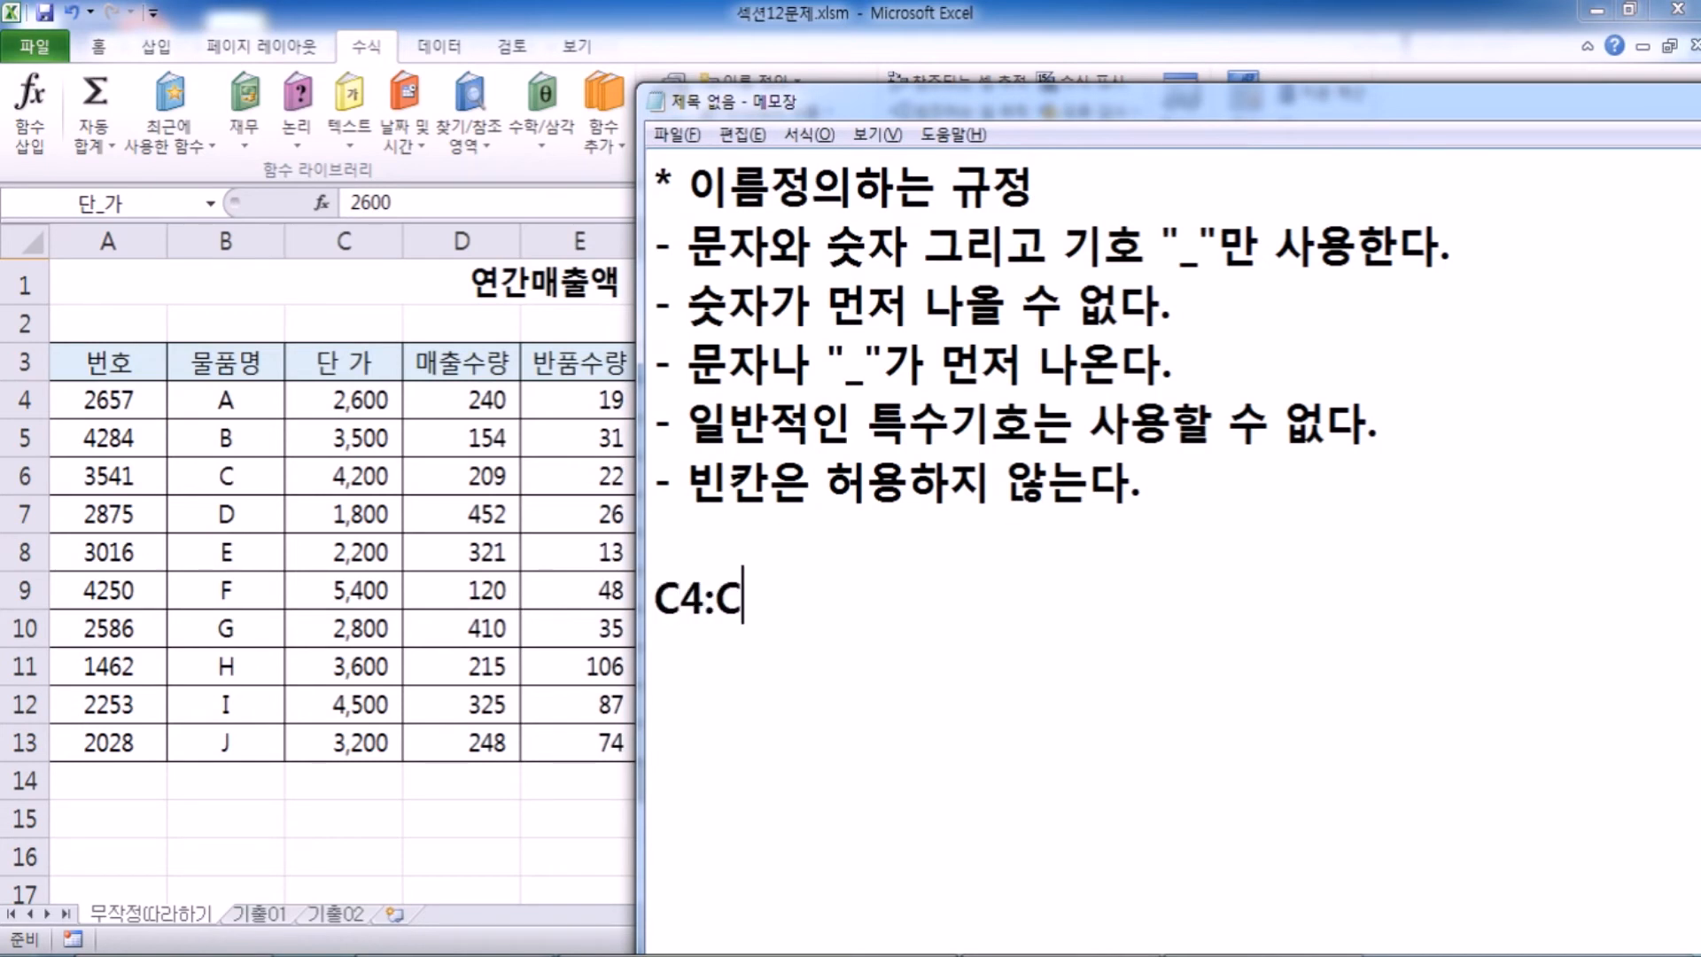
{"action": "type", "text": "13의 이름은 \"단 가\"로 정의된다. "}
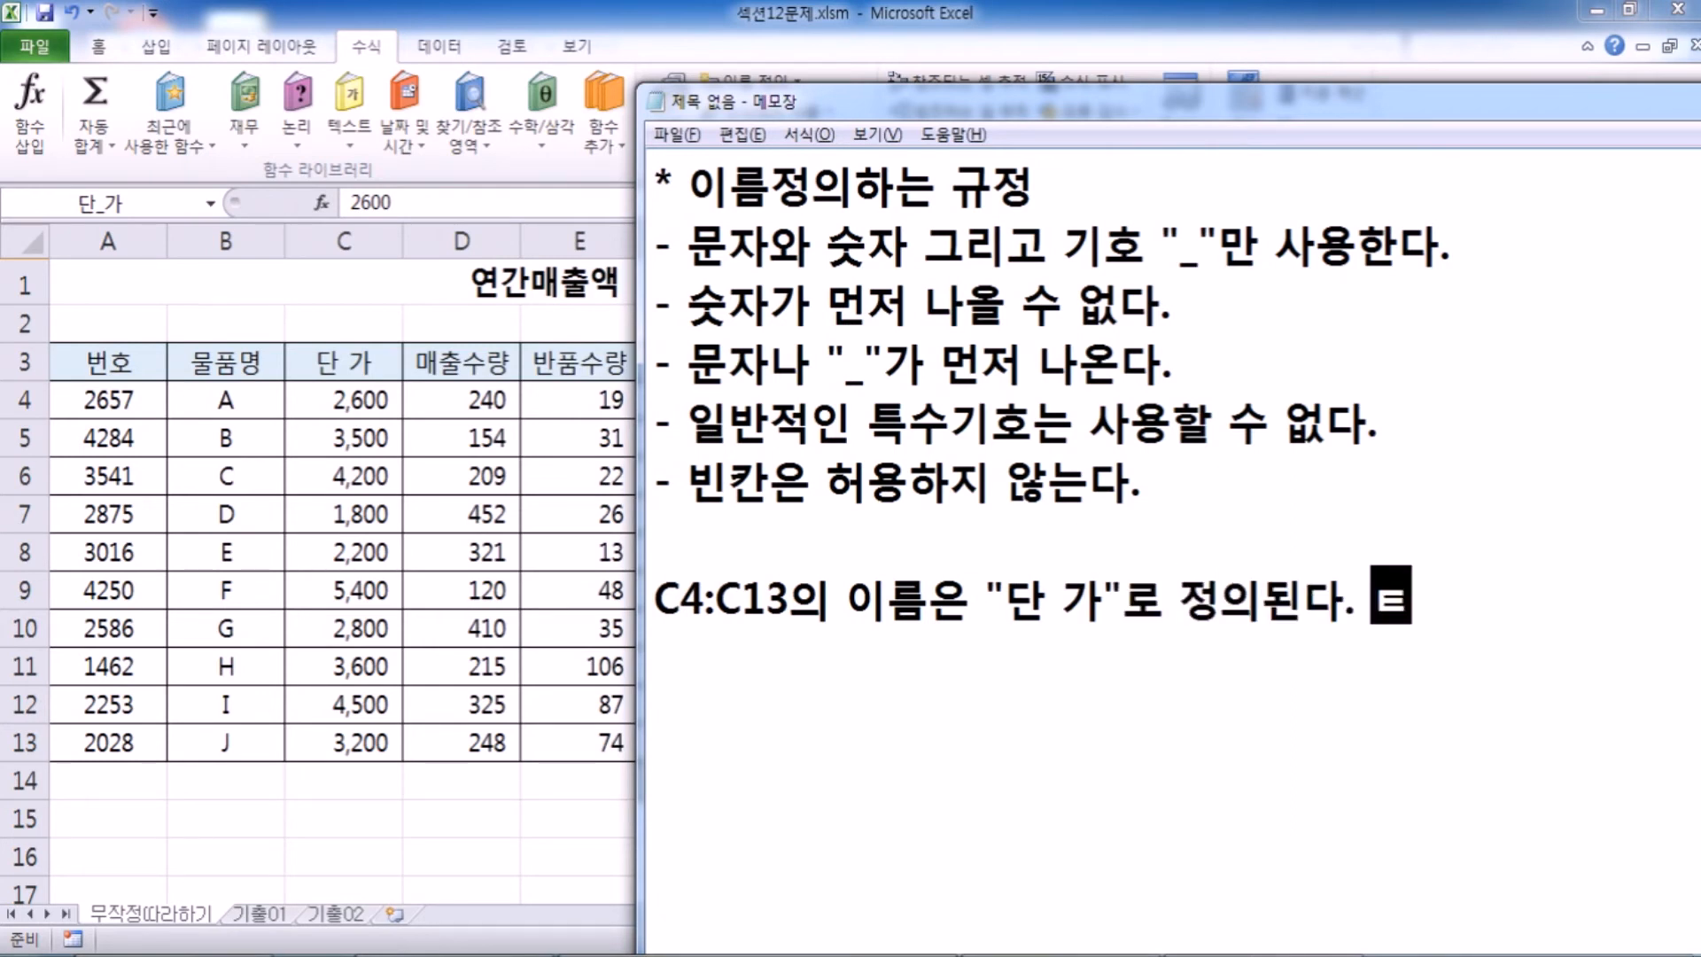
{"action": "type", "text": "X"}
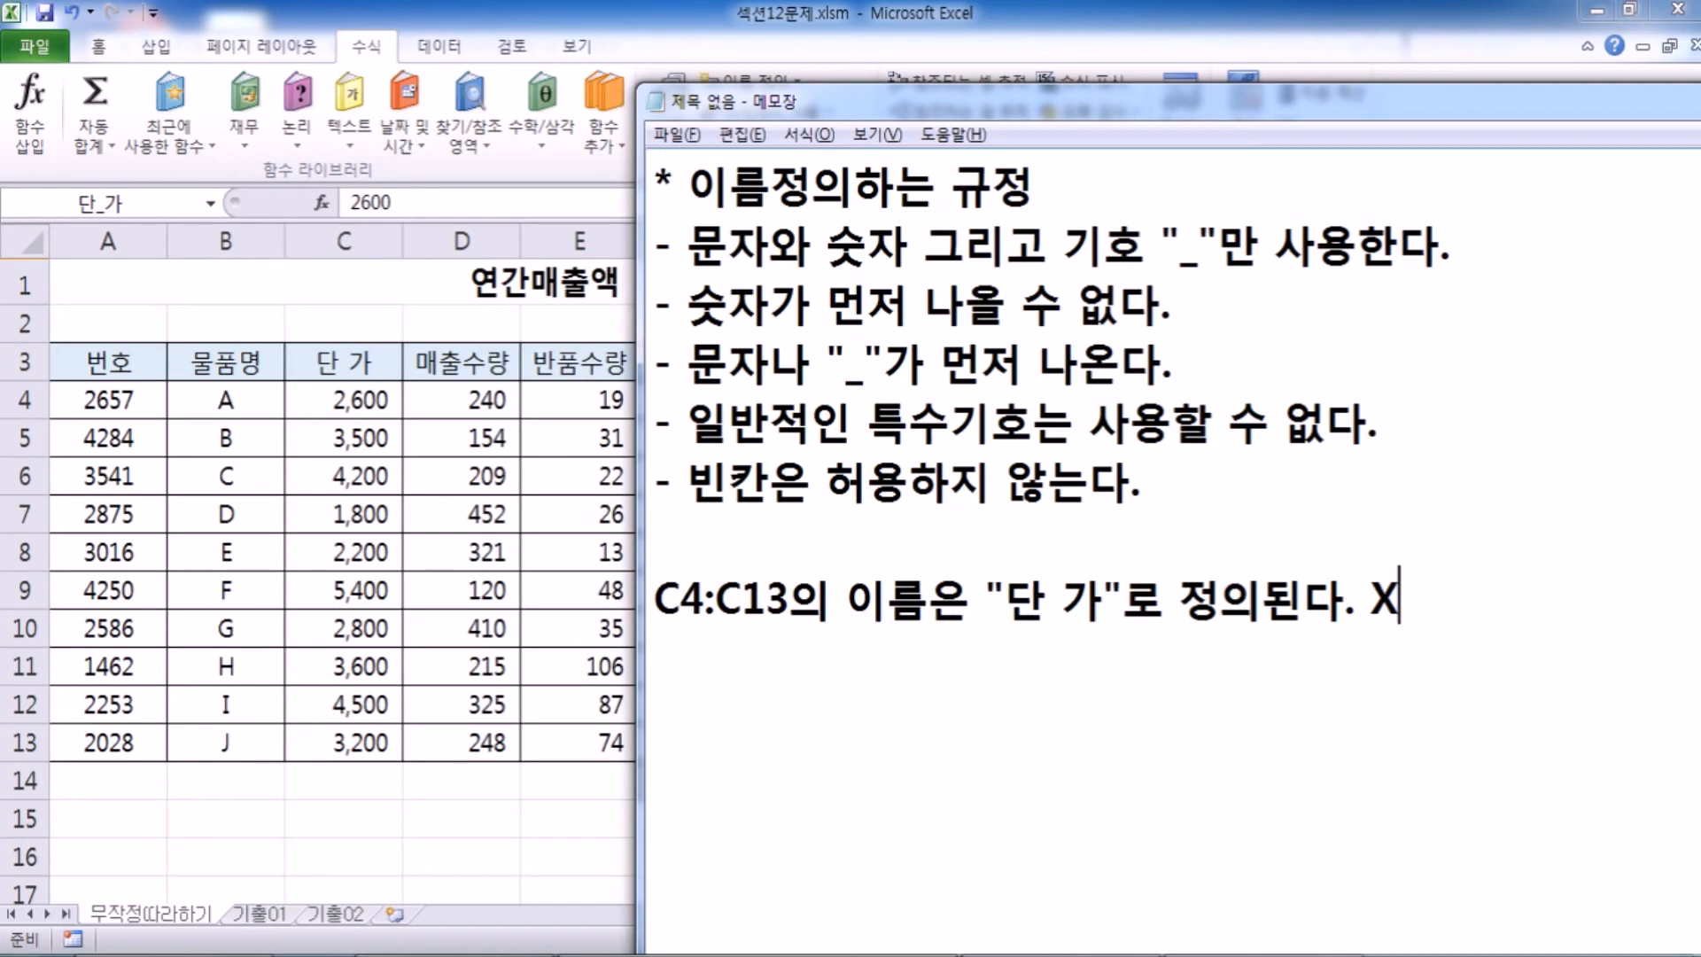
Step: Append > "단_가" O to the example line, contrasting the space with the underscore
{"action": "type", "text": "\"EKS"}
{"action": "key", "text": "BackSpace"}
{"action": "key", "text": "BackSpace"}
{"action": "key", "text": "BackSpace"}
{"action": "type", "text": "단_가\""}
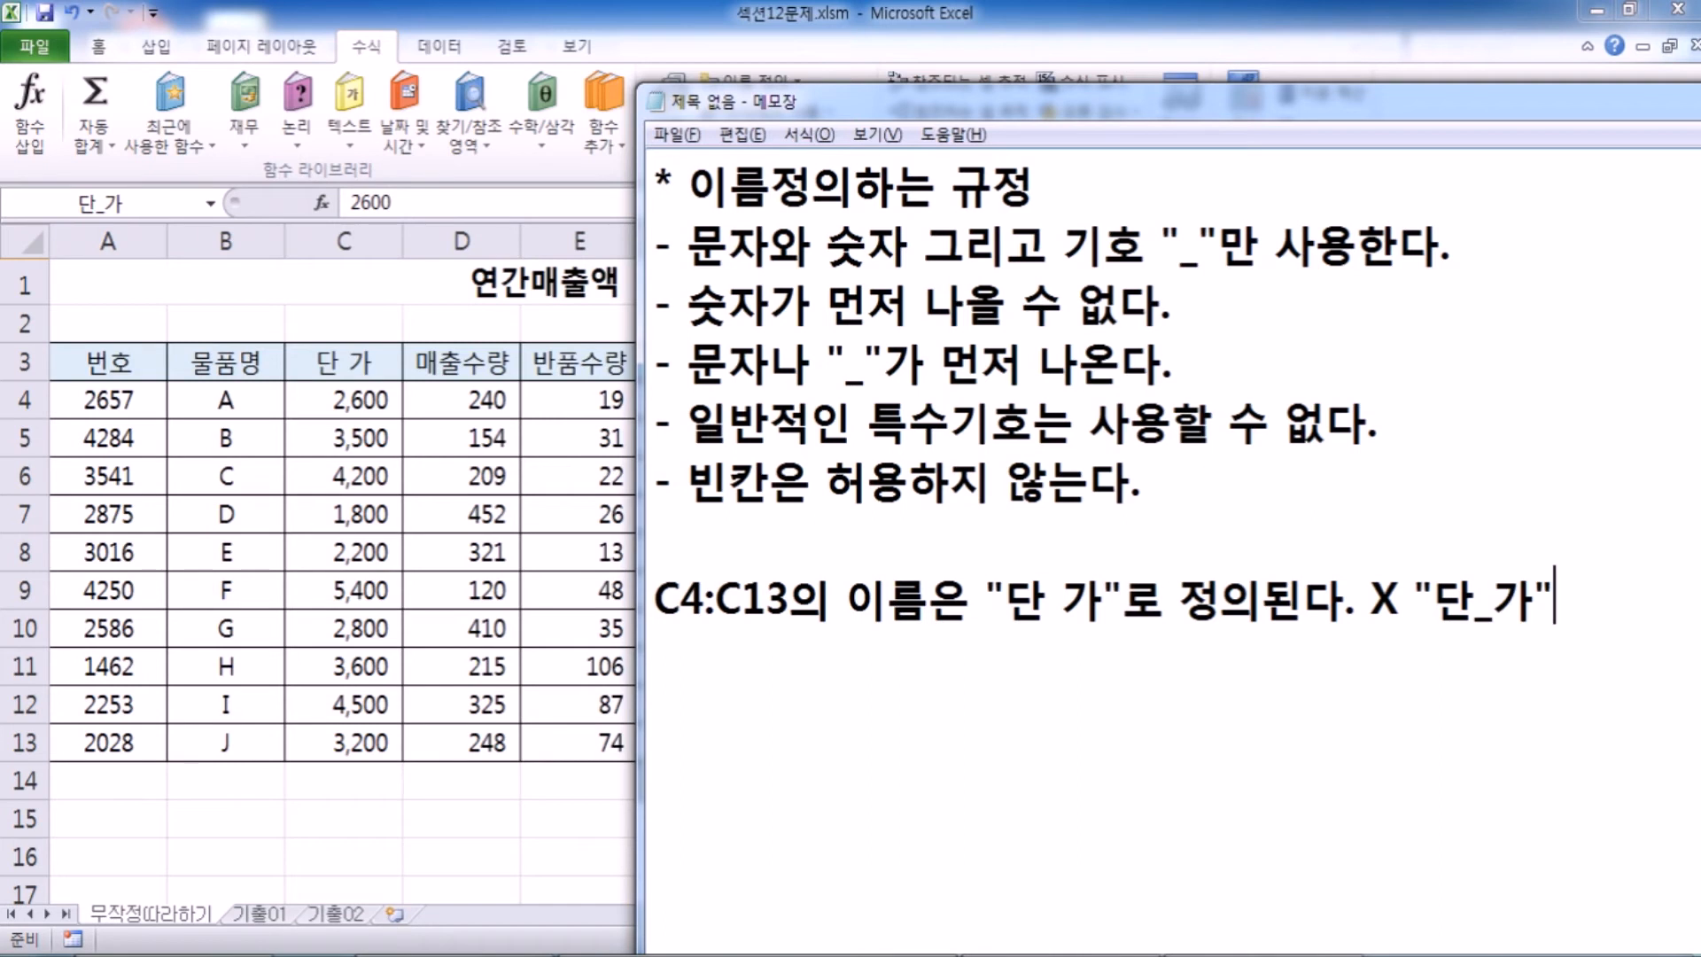
{"action": "type", "text": " O"}
{"action": "left_click", "coordinate": [1417, 603]}
{"action": "type", "text": ">"}
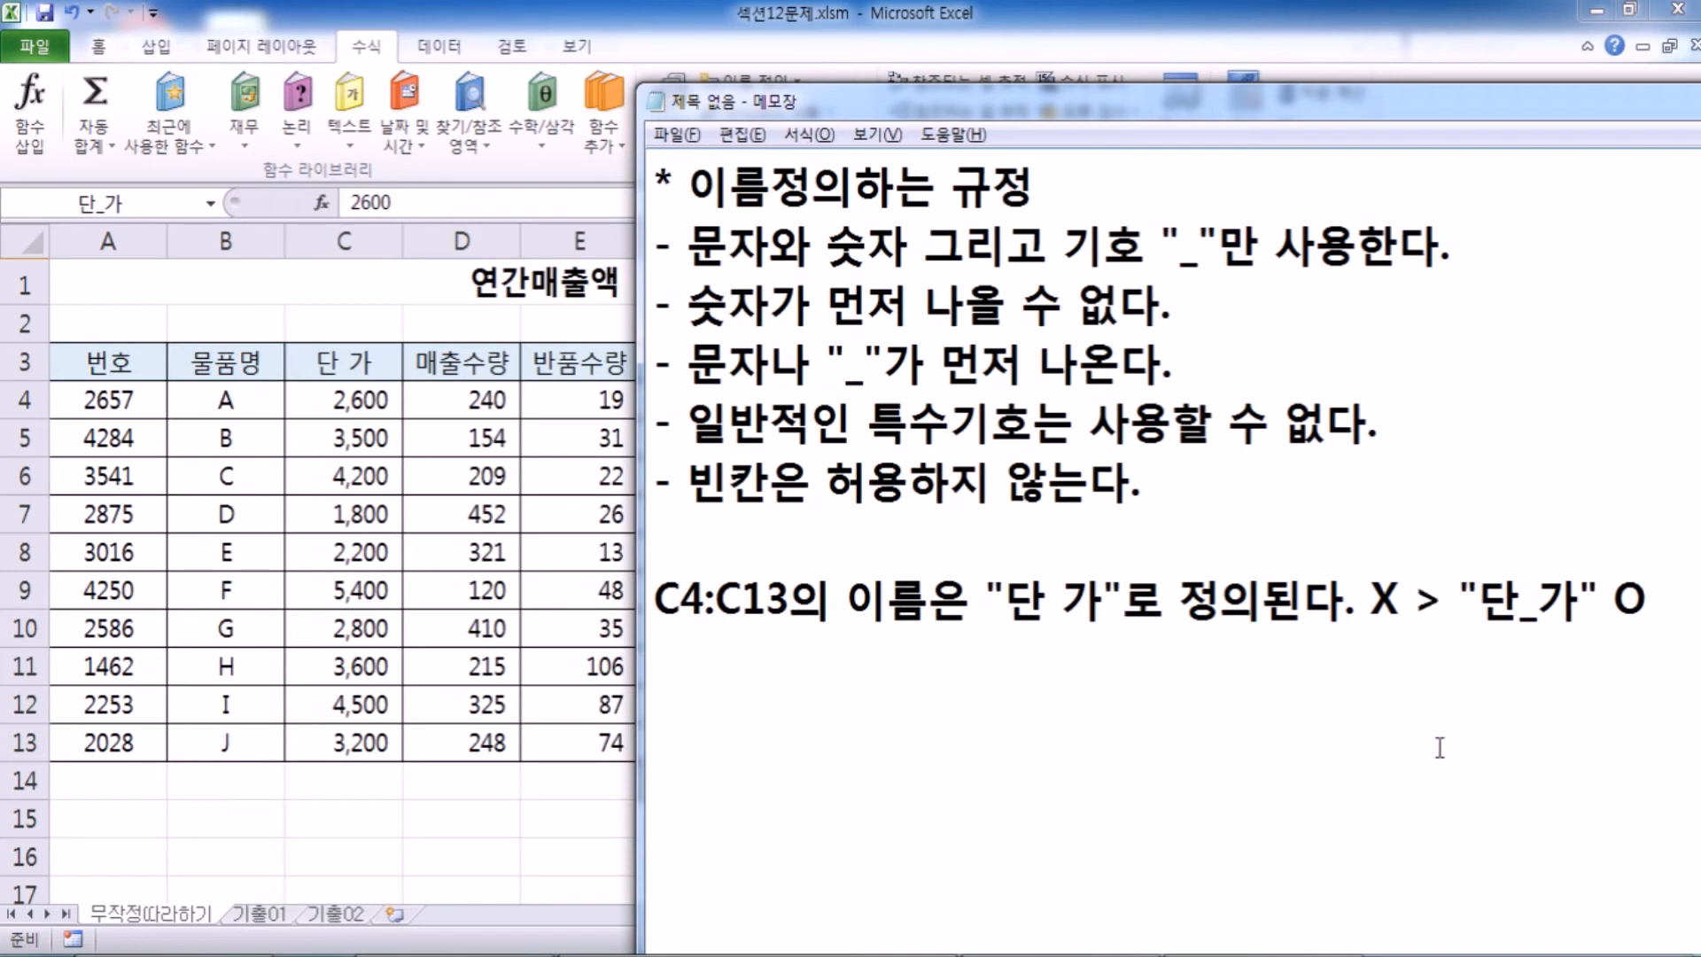
{"action": "left_click_drag", "start_coordinate": [1045, 603], "coordinate": [1079, 604]}
{"action": "left_click_drag", "start_coordinate": [1520, 604], "coordinate": [1537, 617]}
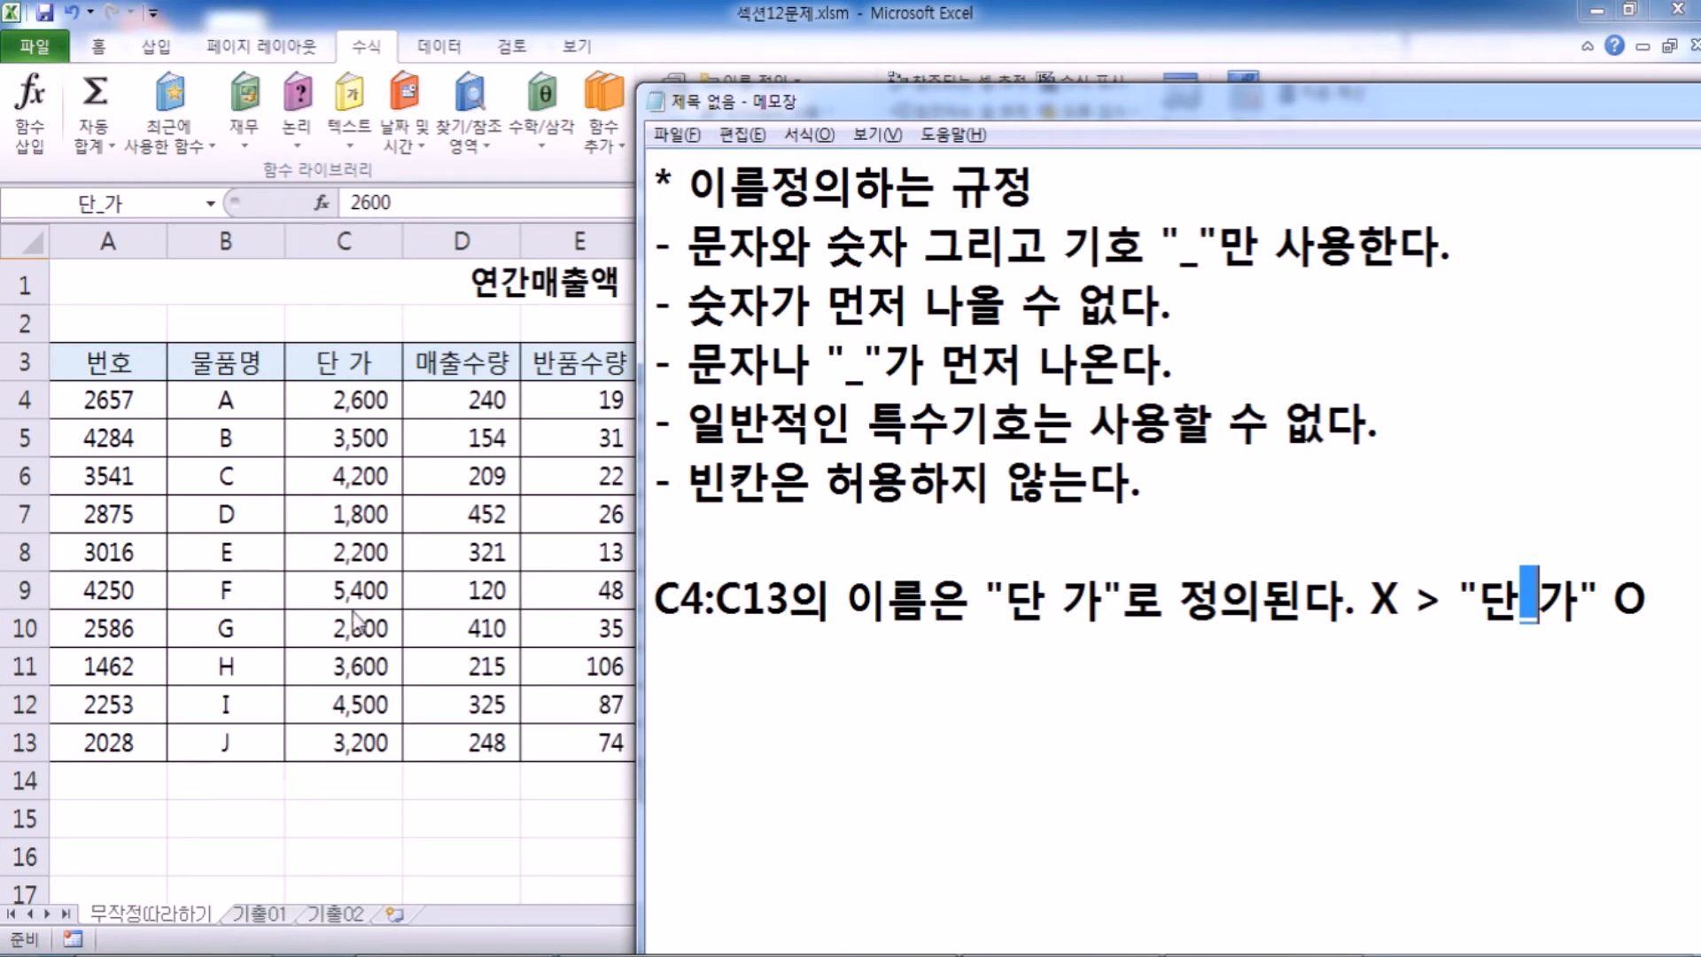
Step: Switch to Excel and remove the space from the unit price header in C3 so it reads 단가
{"action": "key", "text": "alt+Tab"}
{"action": "double_click", "coordinate": [343, 361]}
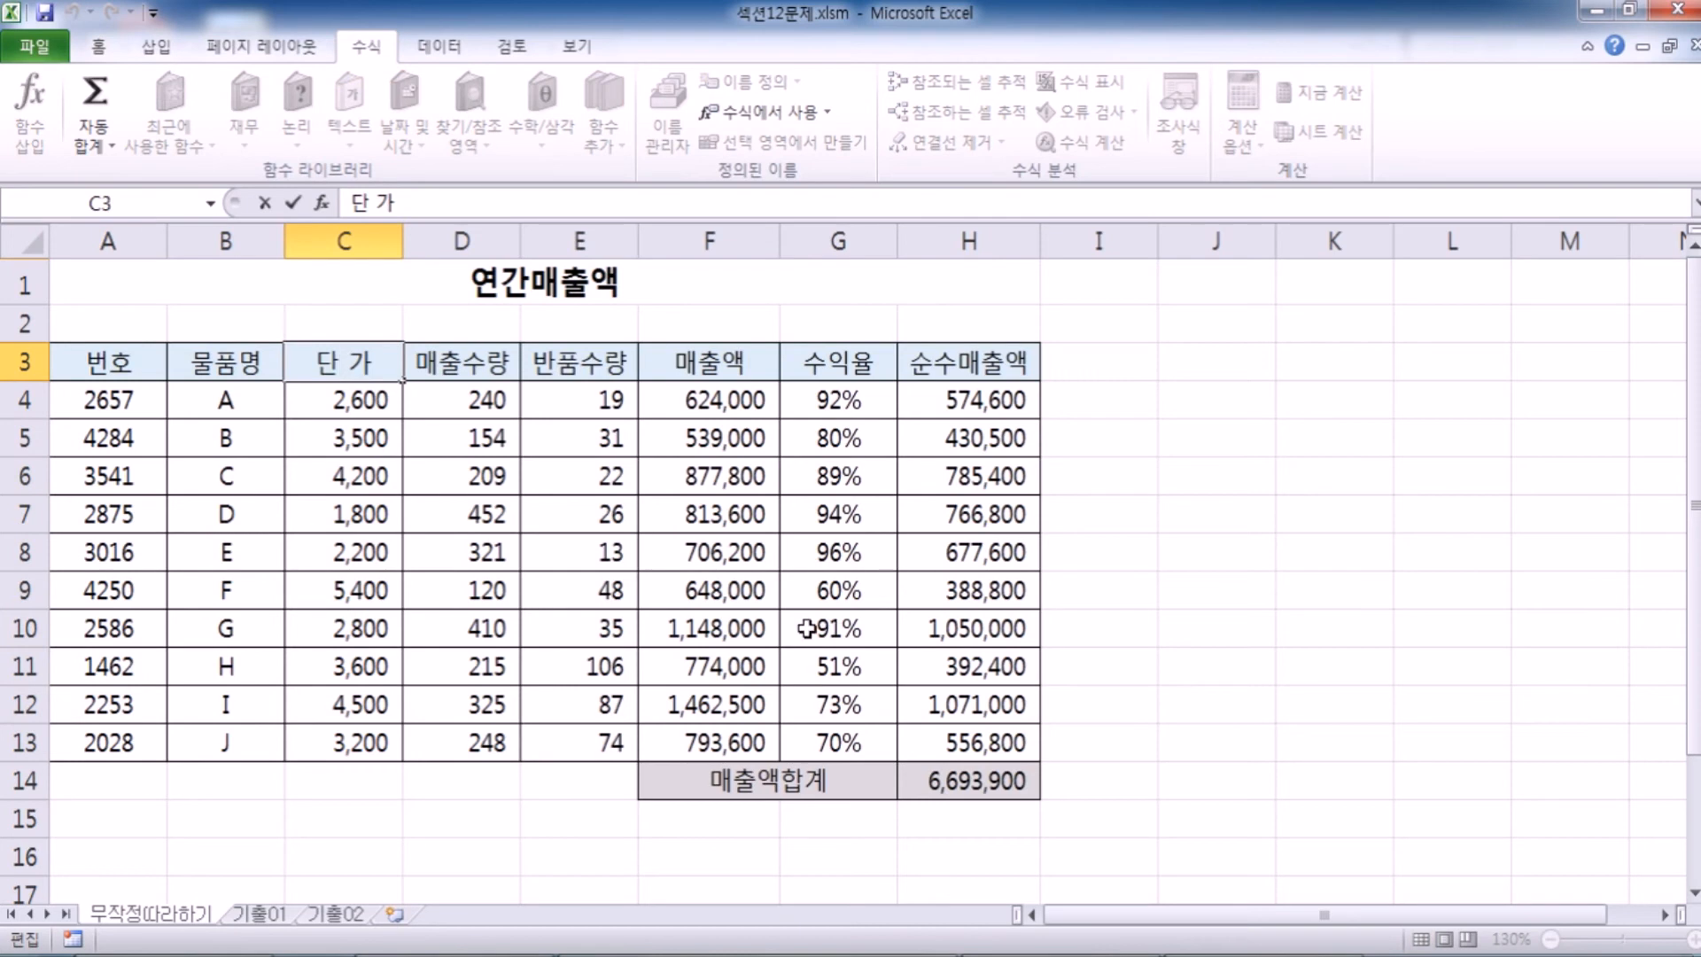
{"action": "key", "text": "Delete"}
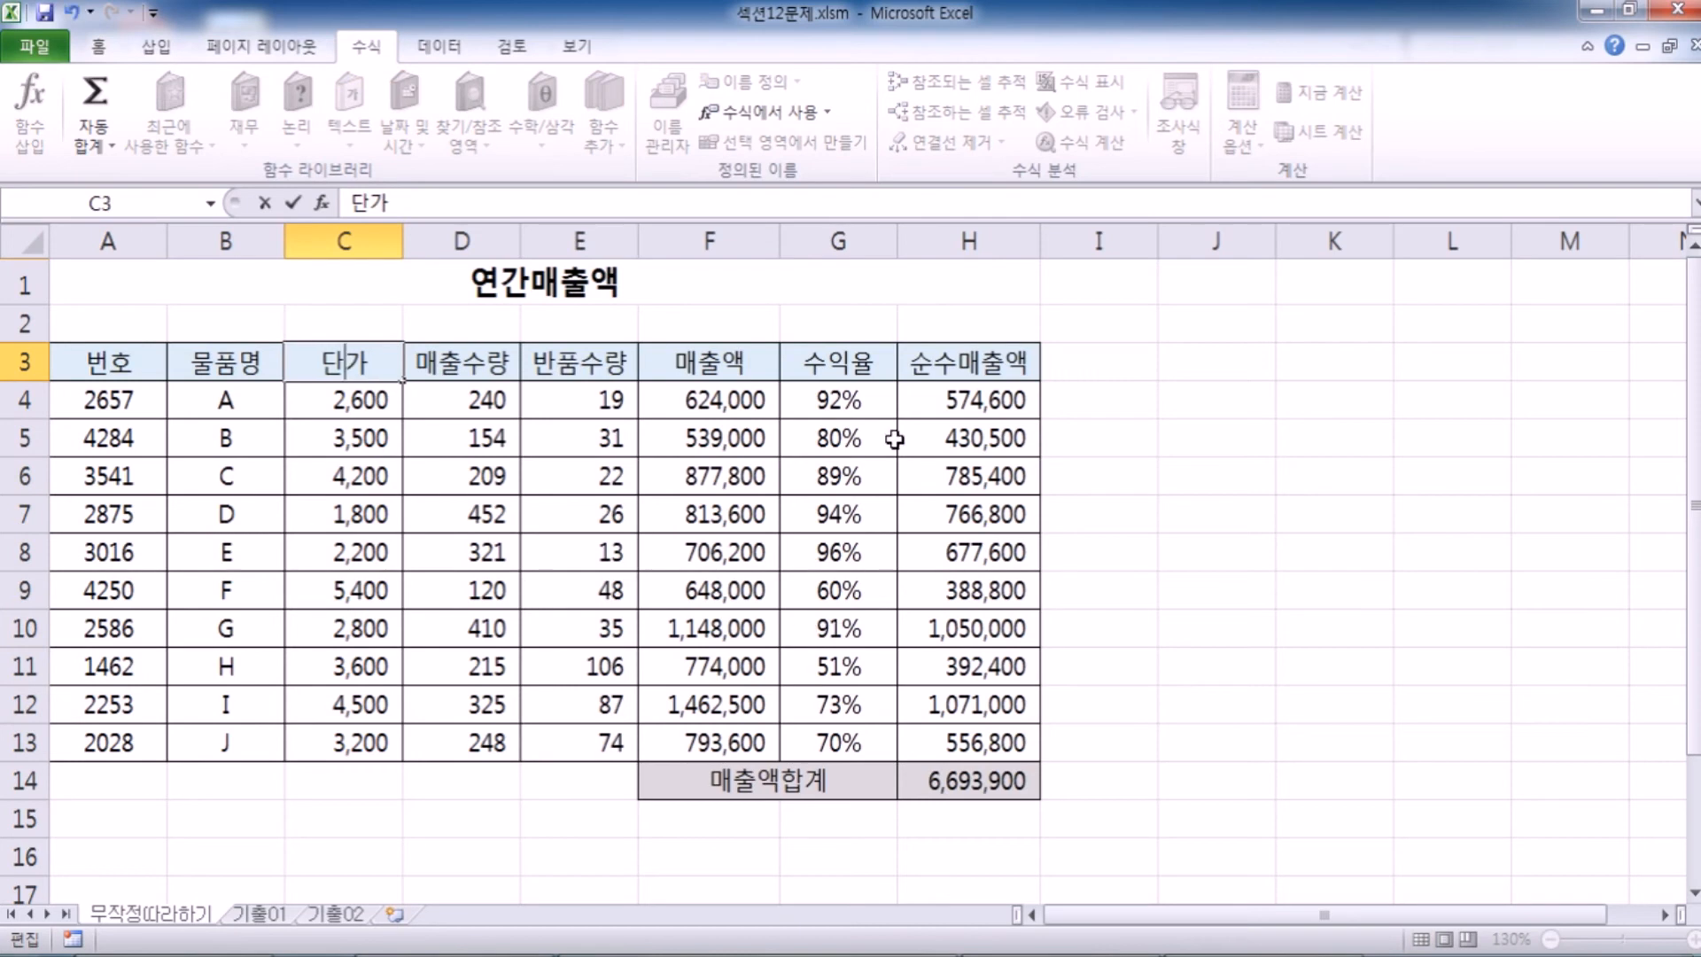
{"action": "key", "text": "Return"}
{"action": "key", "text": "Up"}
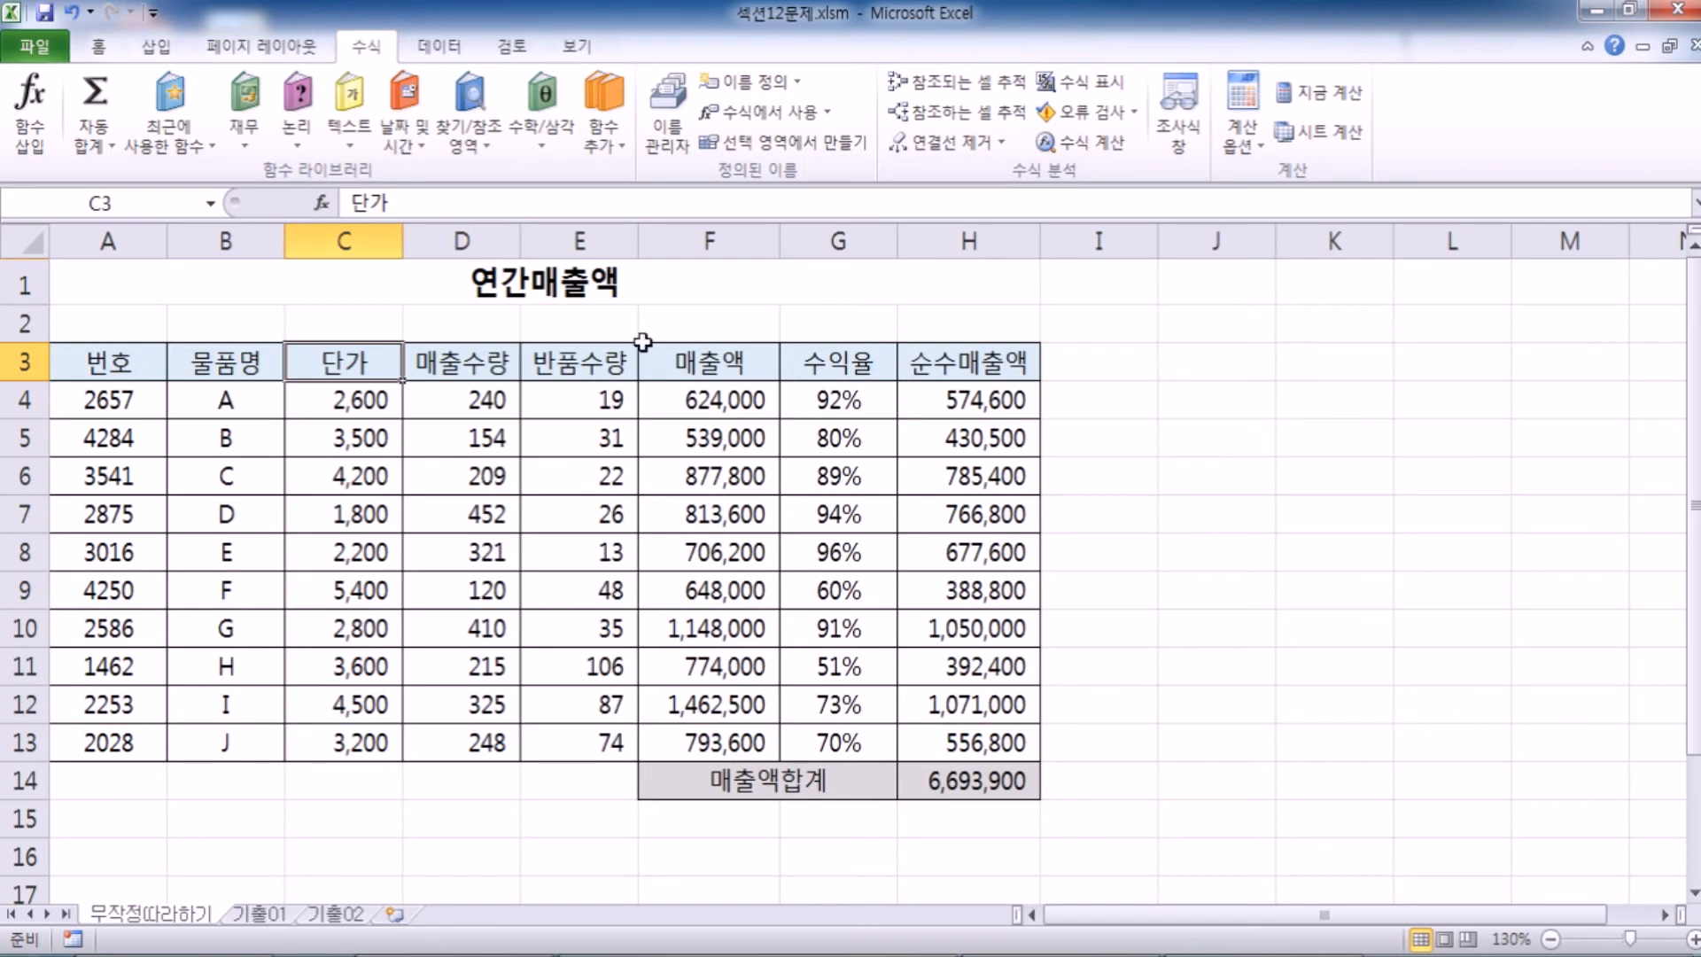
Step: Rename the defined name 단_가 to 단가, keeping its reference to C4:C13
{"action": "left_click", "coordinate": [668, 124]}
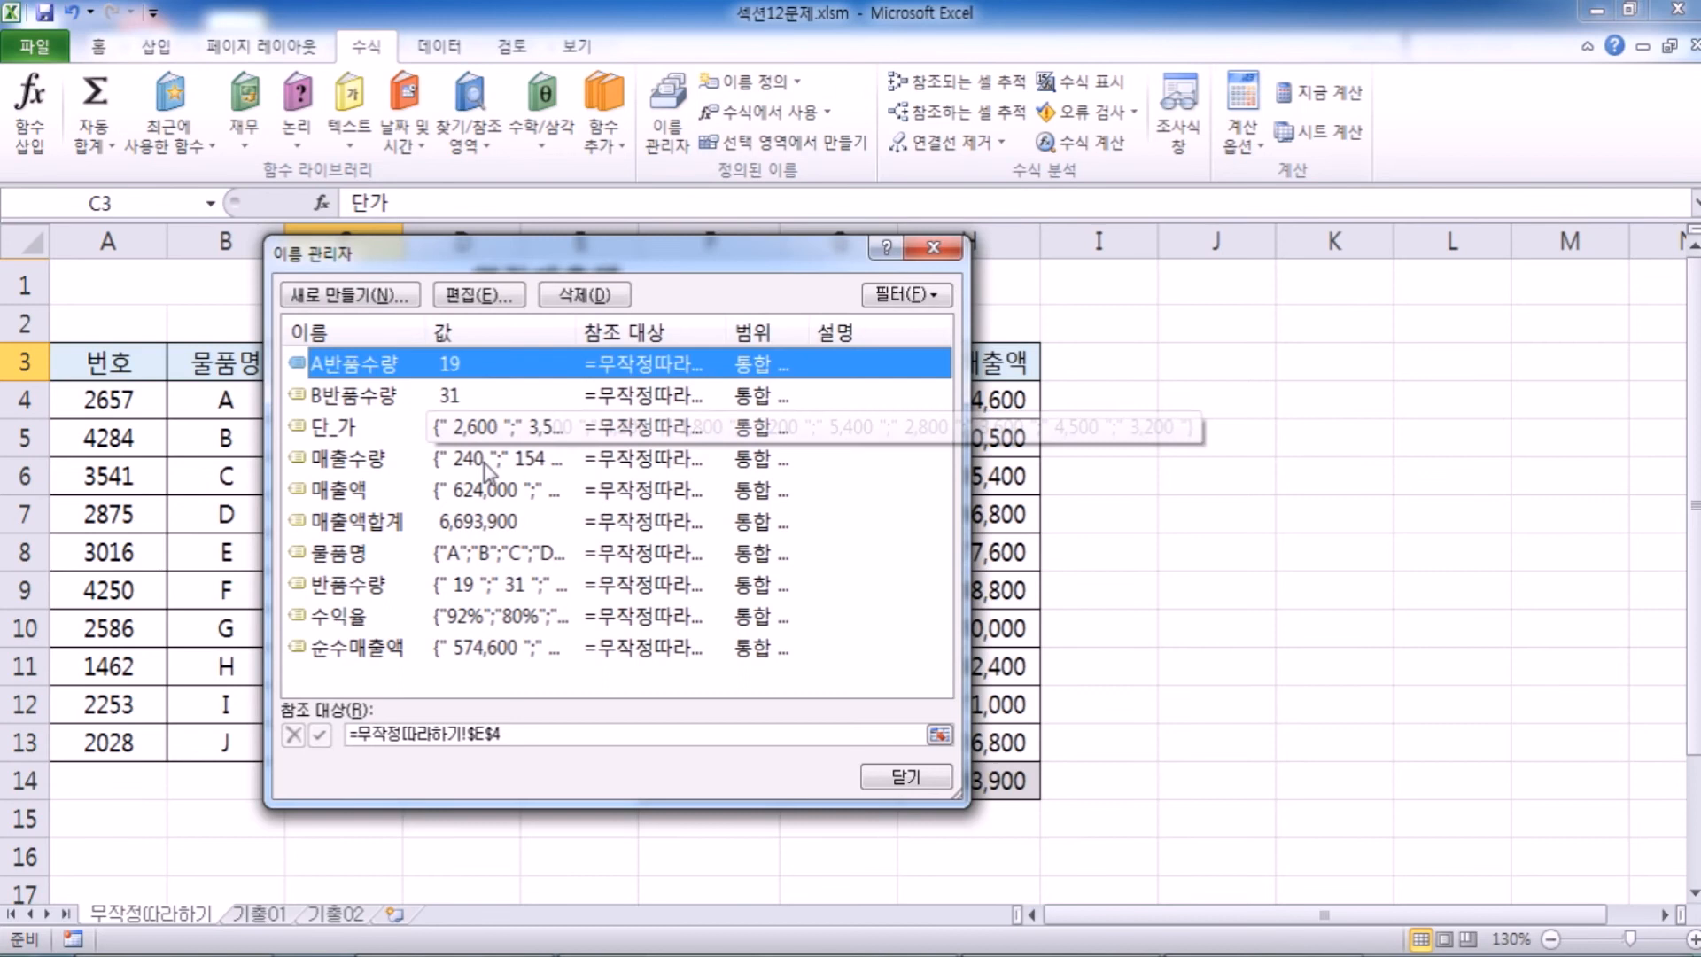
{"action": "left_click", "coordinate": [338, 430]}
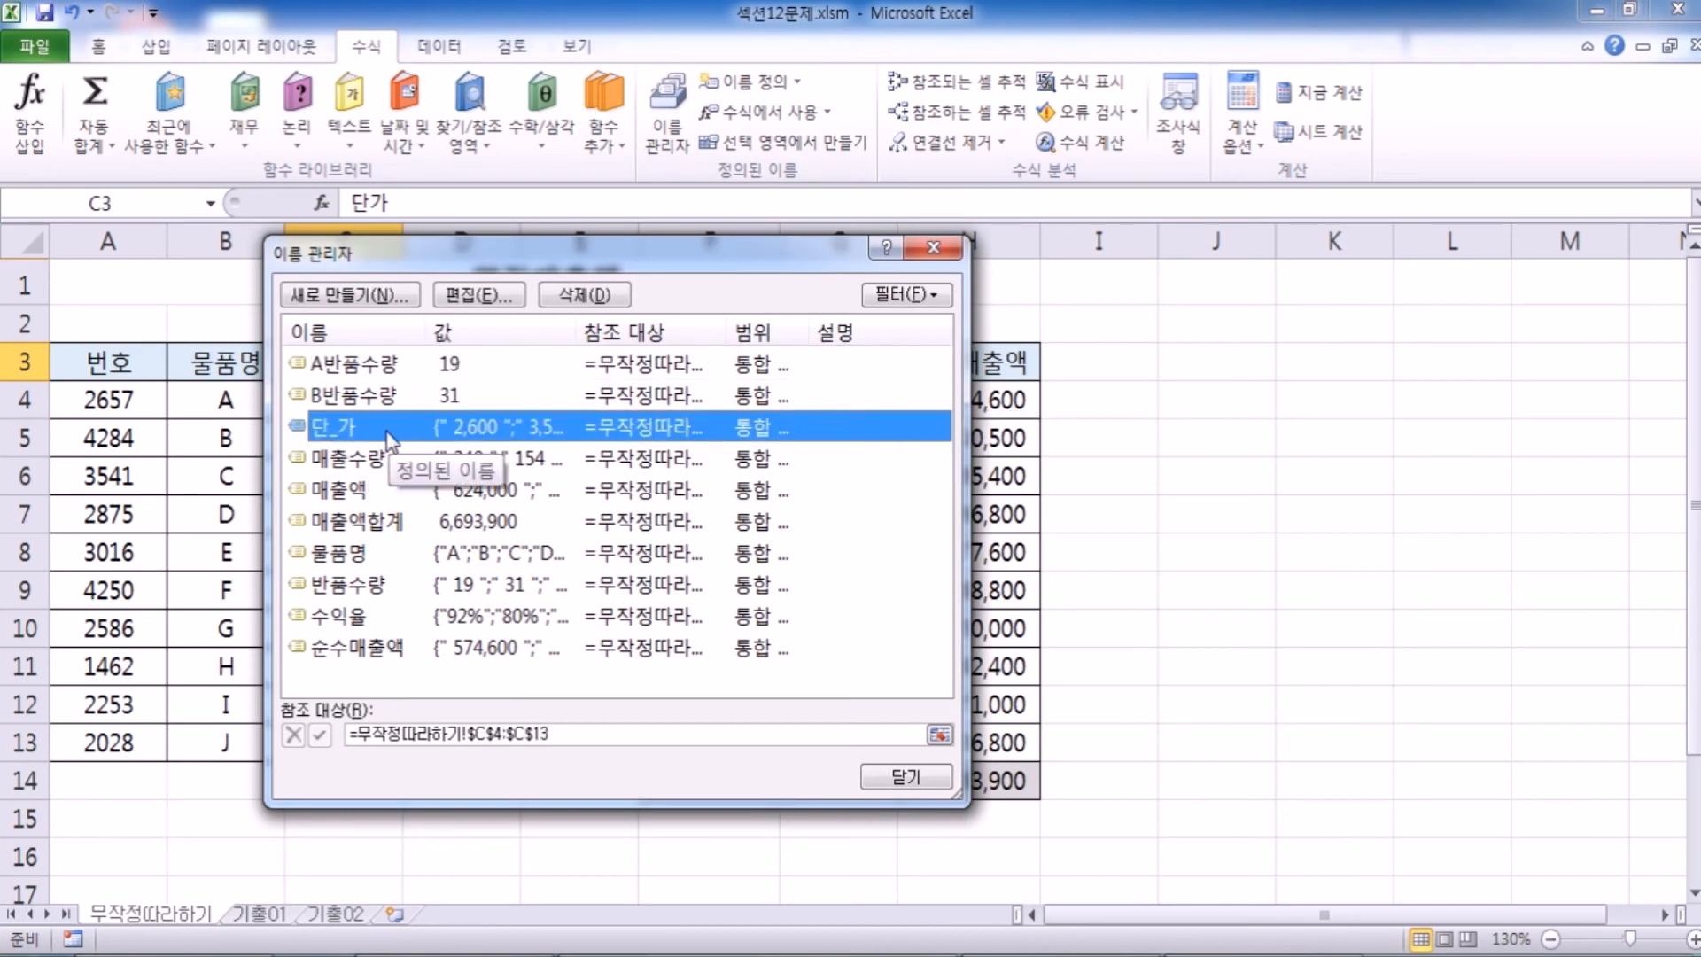
{"action": "left_click", "coordinate": [479, 298]}
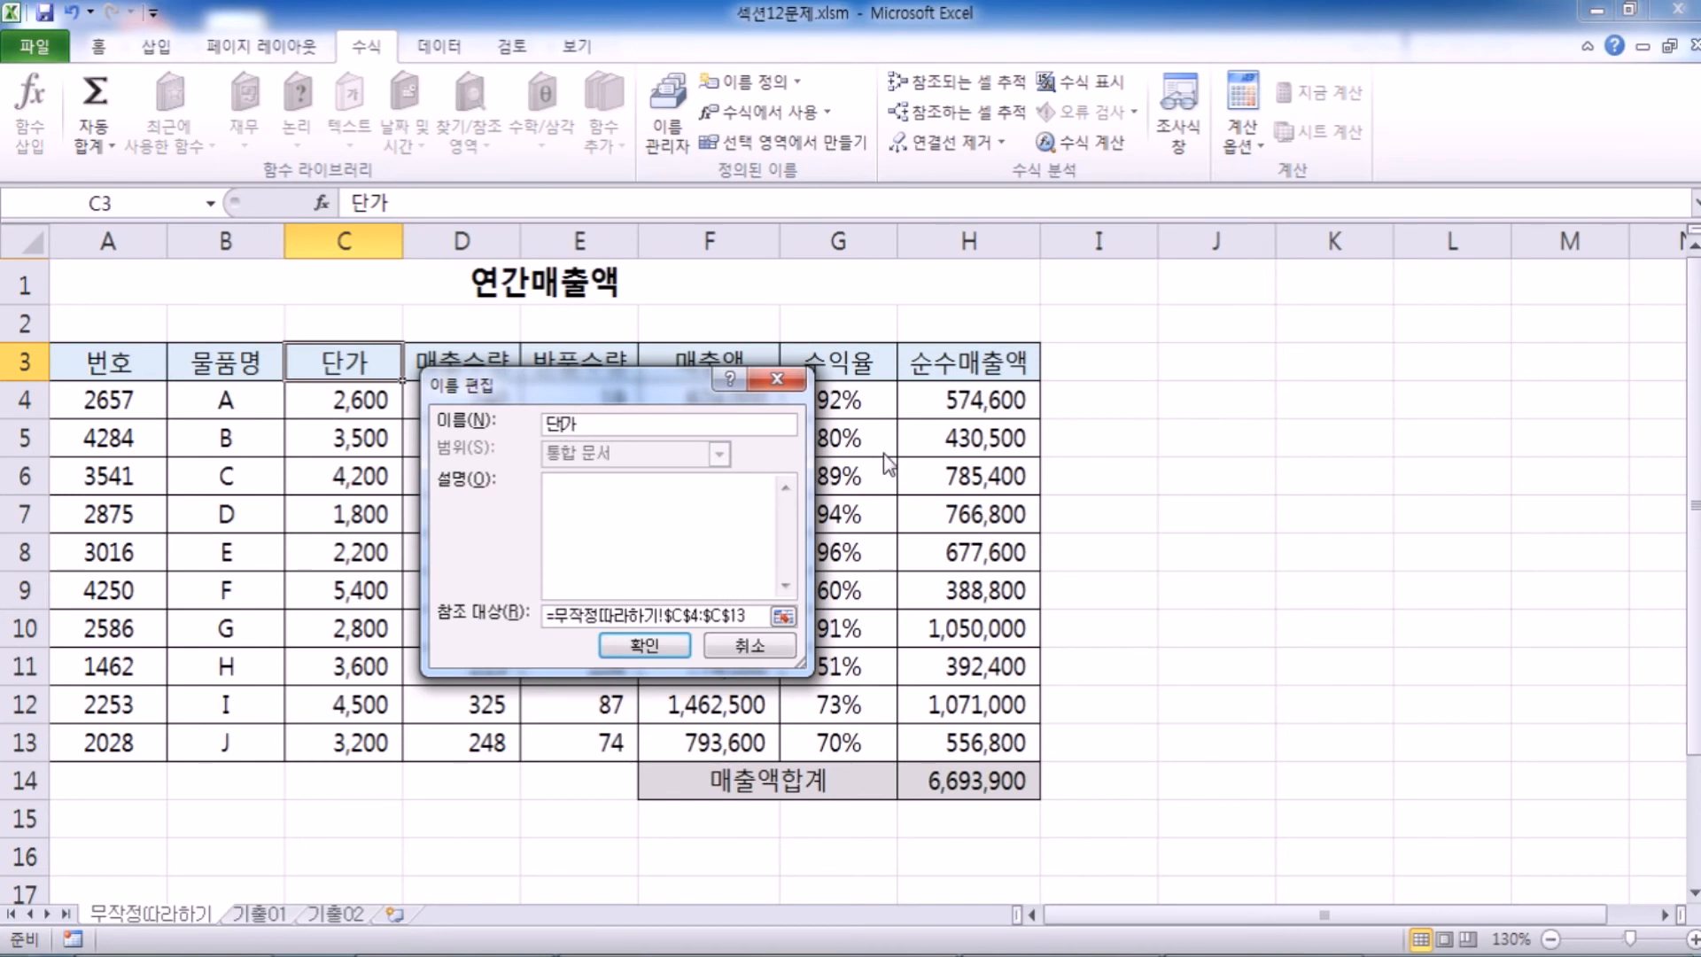
{"action": "key", "text": "Return"}
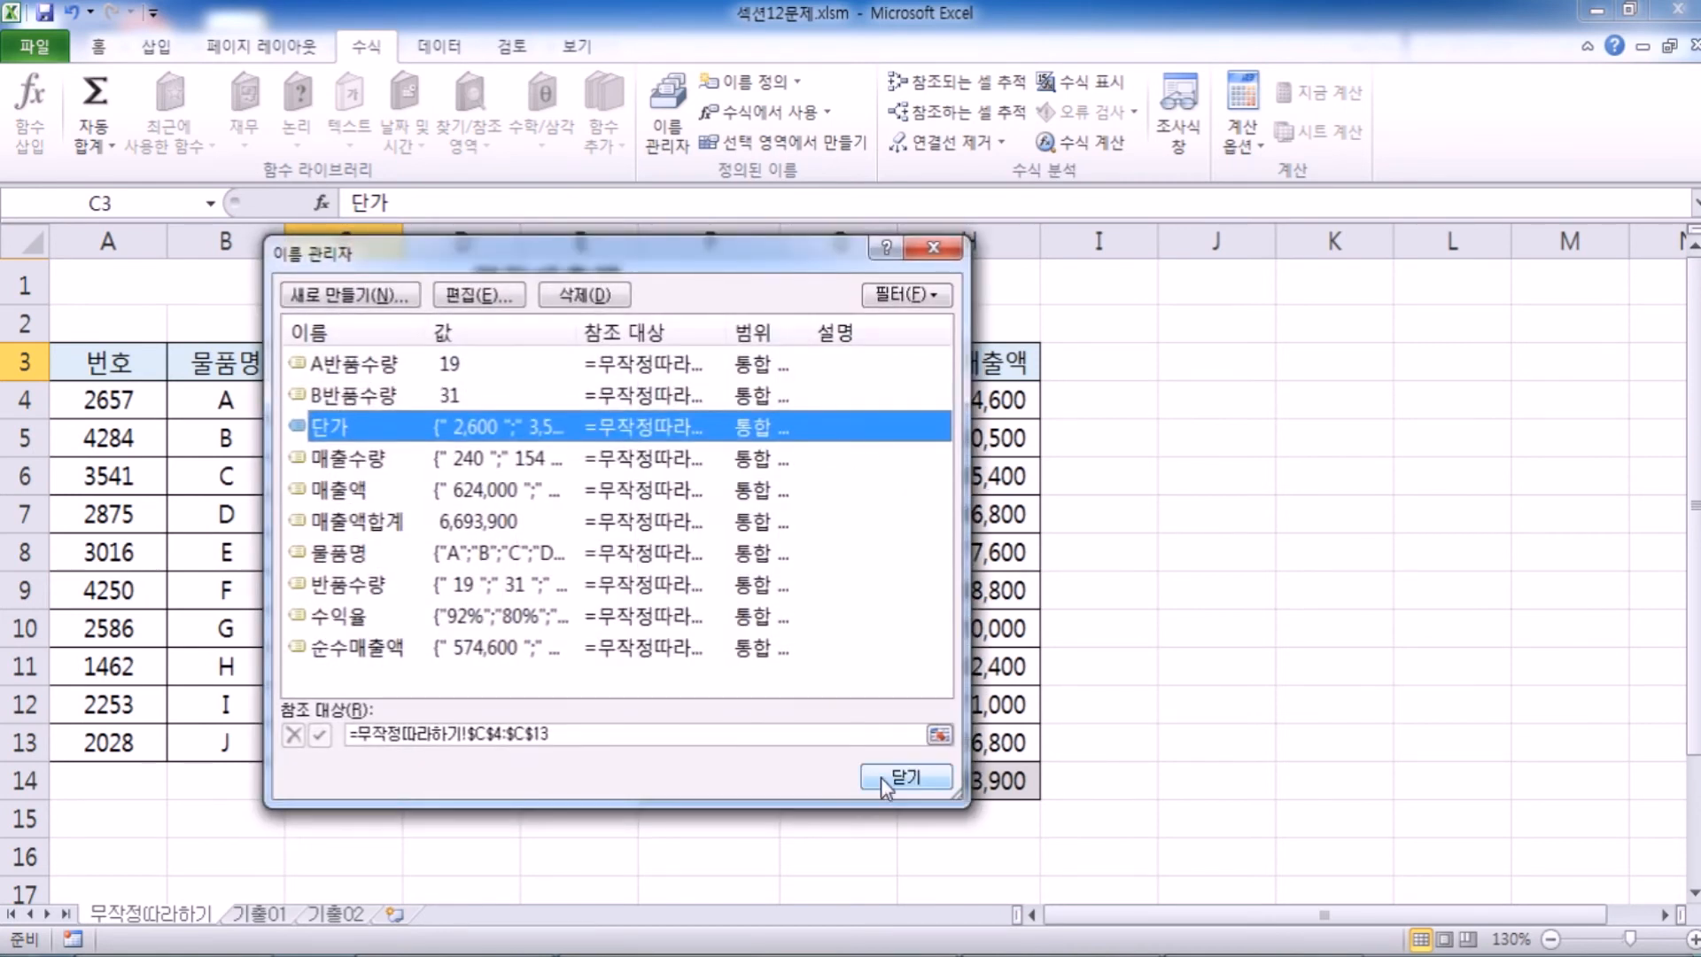
{"action": "key", "text": "Escape"}
Step: Check the name assigned to C4:C13 and review the table range B3:D13
{"action": "left_click_drag", "start_coordinate": [330, 407], "coordinate": [301, 744]}
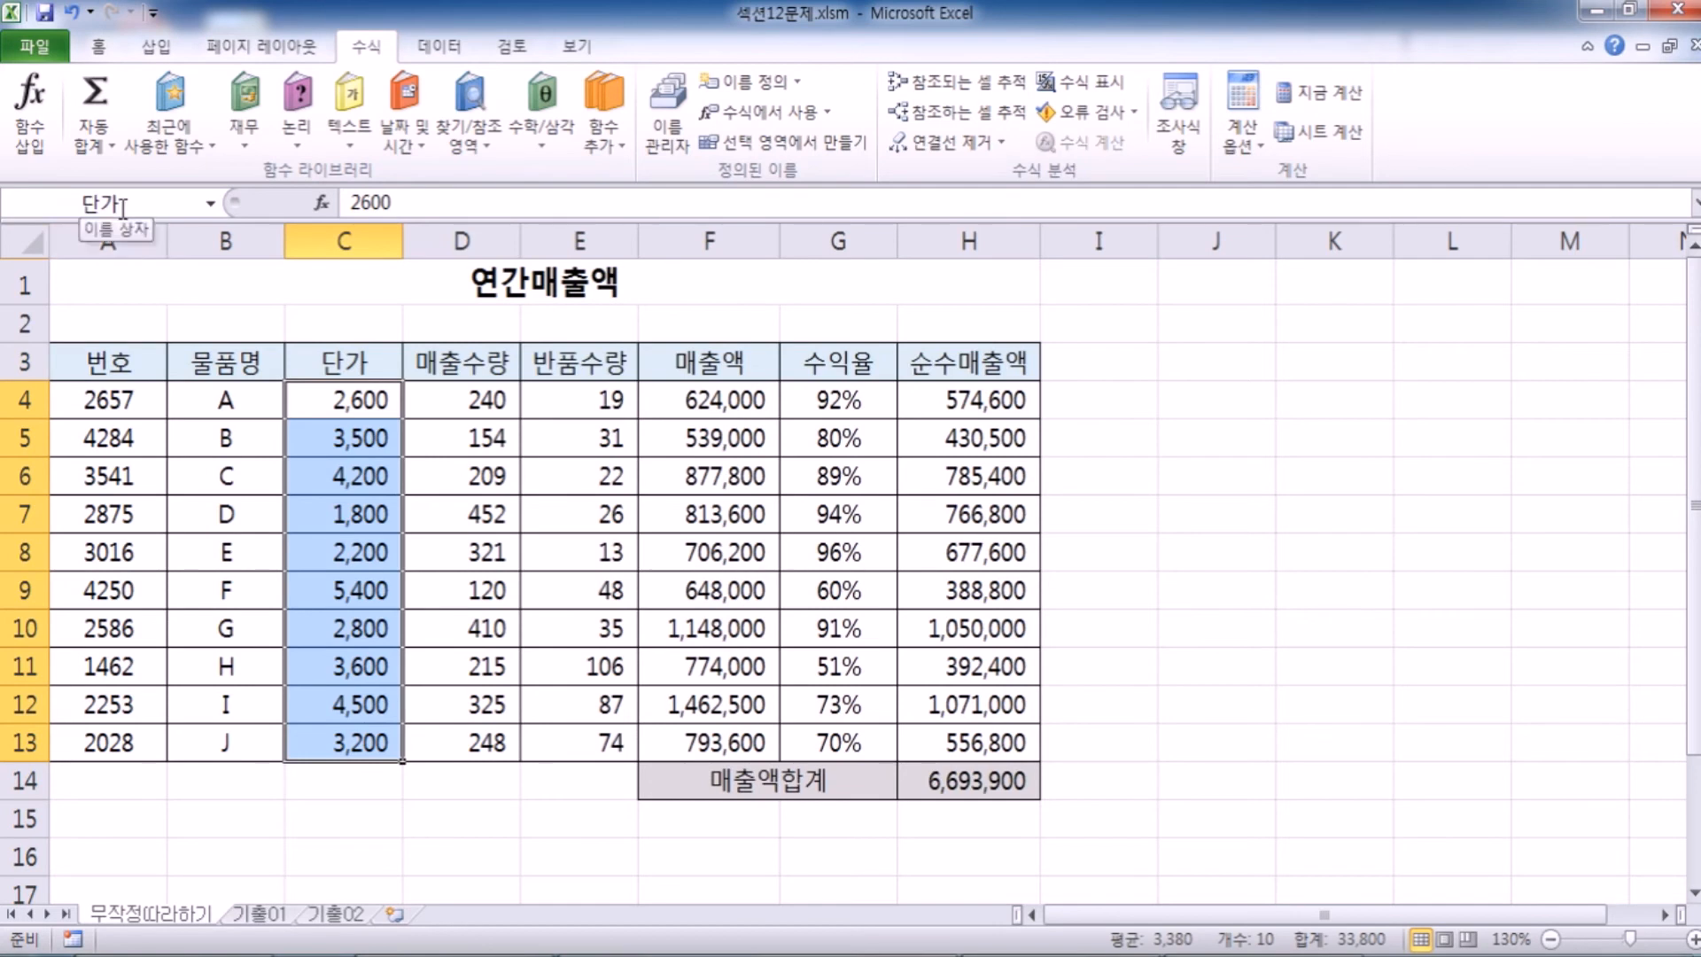
{"action": "left_click", "coordinate": [342, 416]}
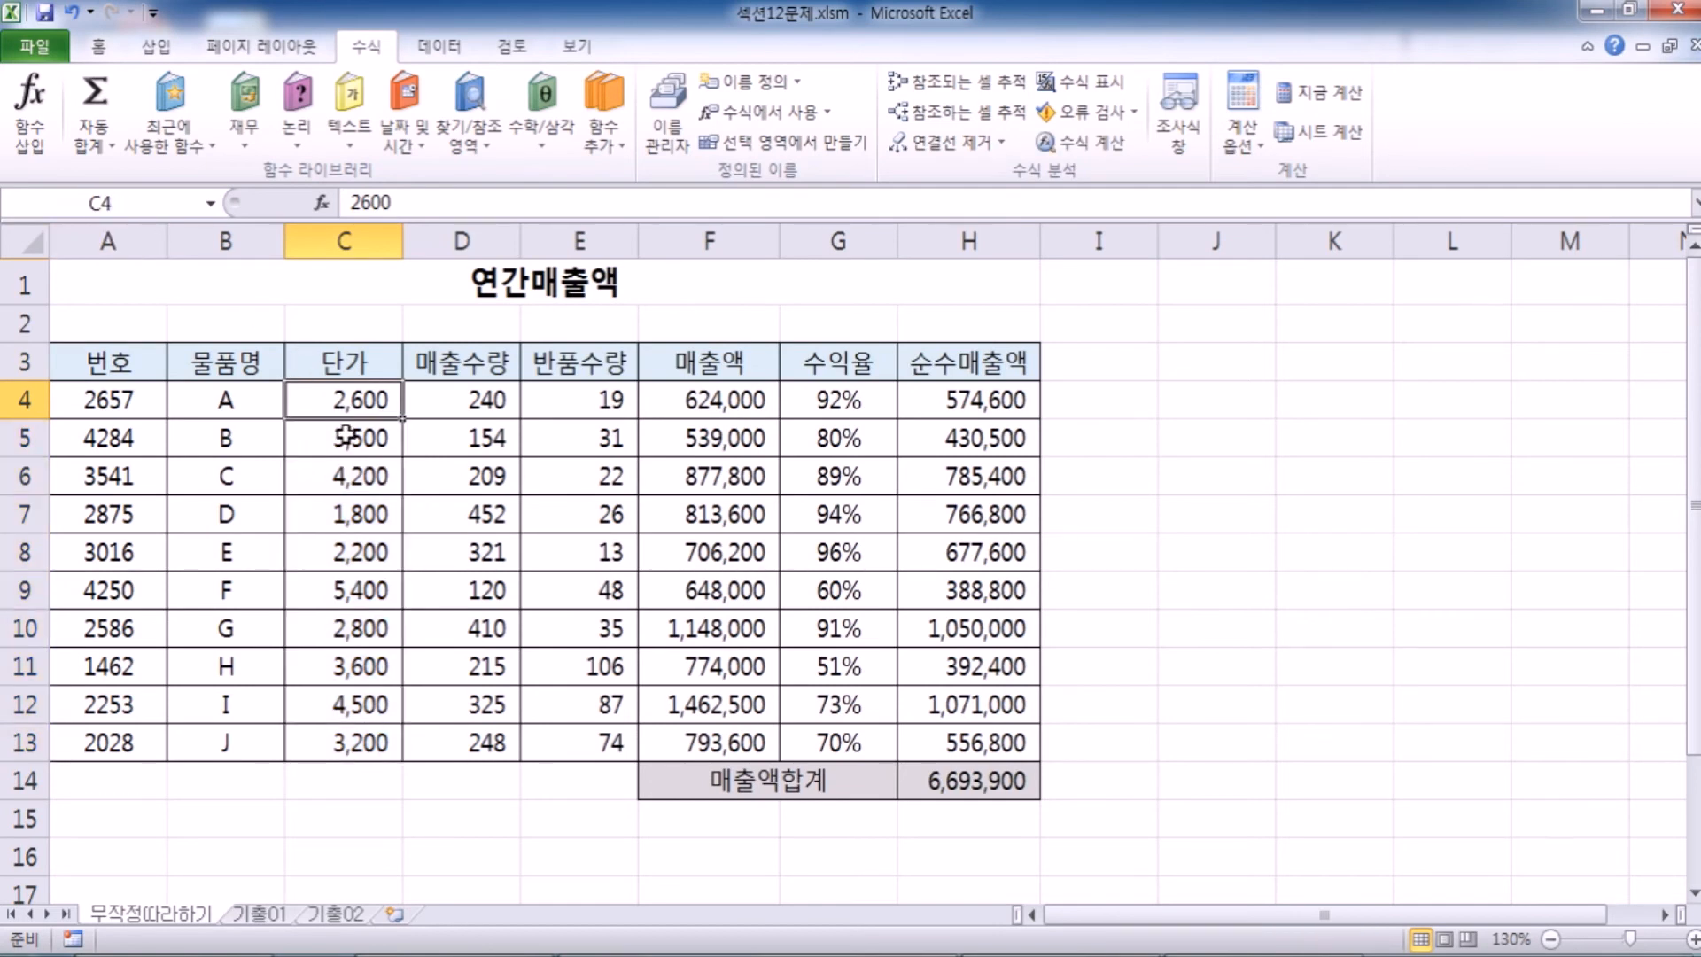
{"action": "left_click", "coordinate": [255, 376]}
{"action": "left_click_drag", "start_coordinate": [491, 711], "coordinate": [478, 744]}
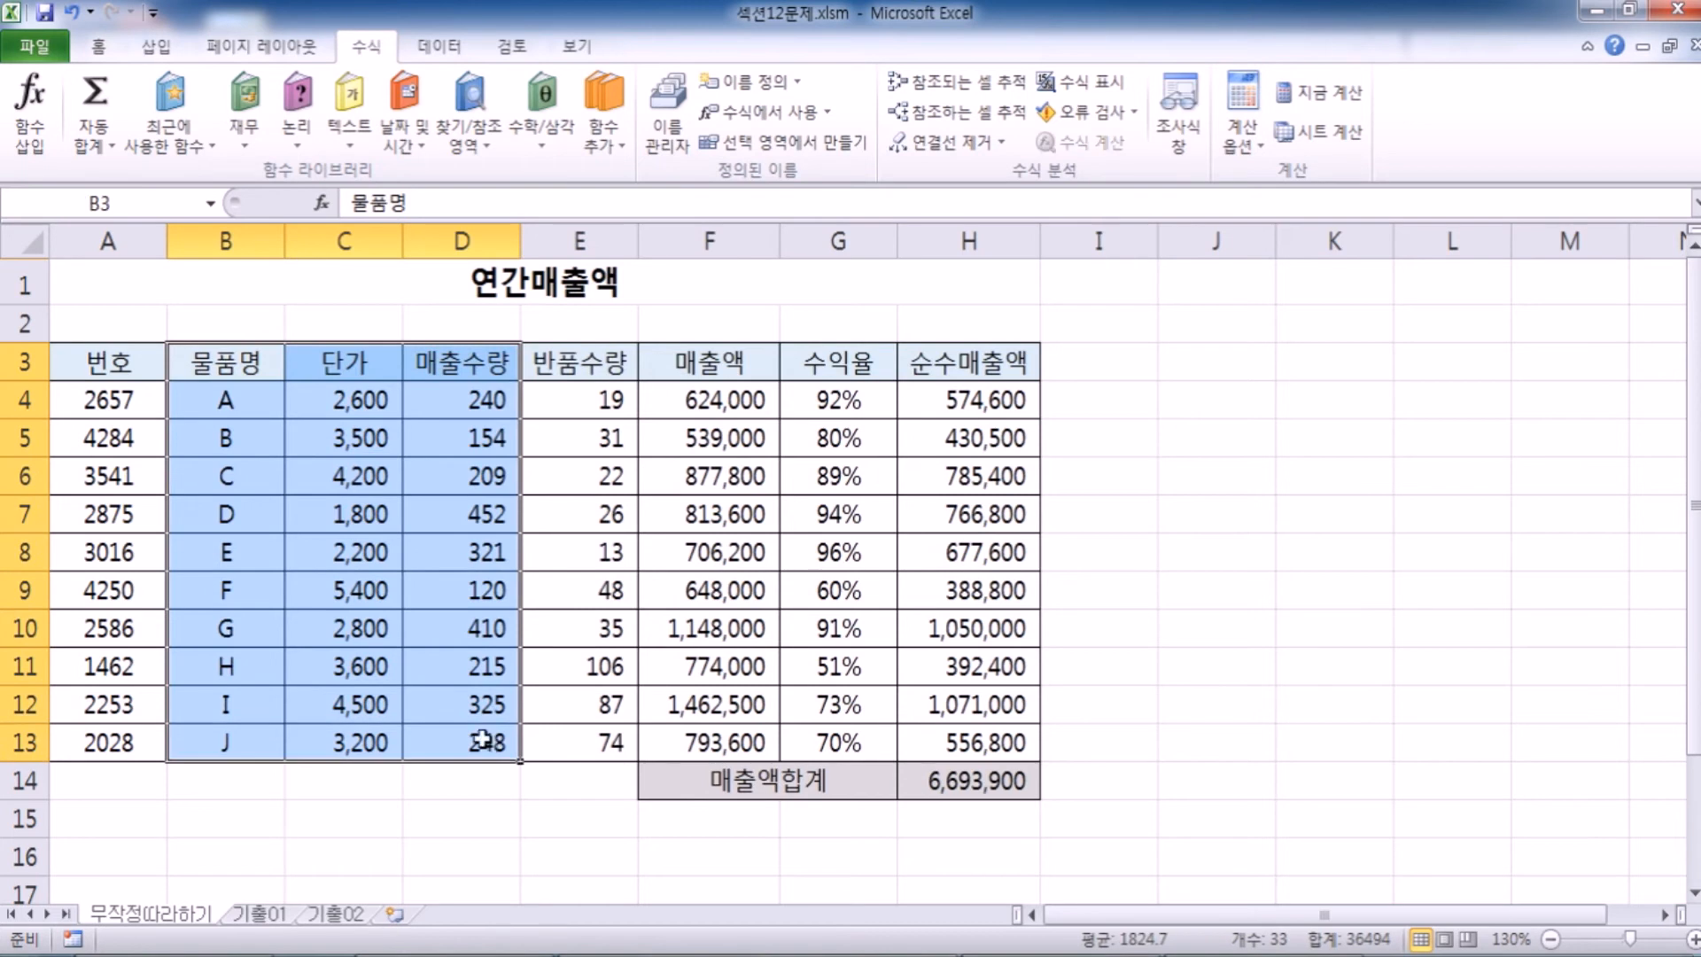
{"action": "left_click", "coordinate": [345, 473]}
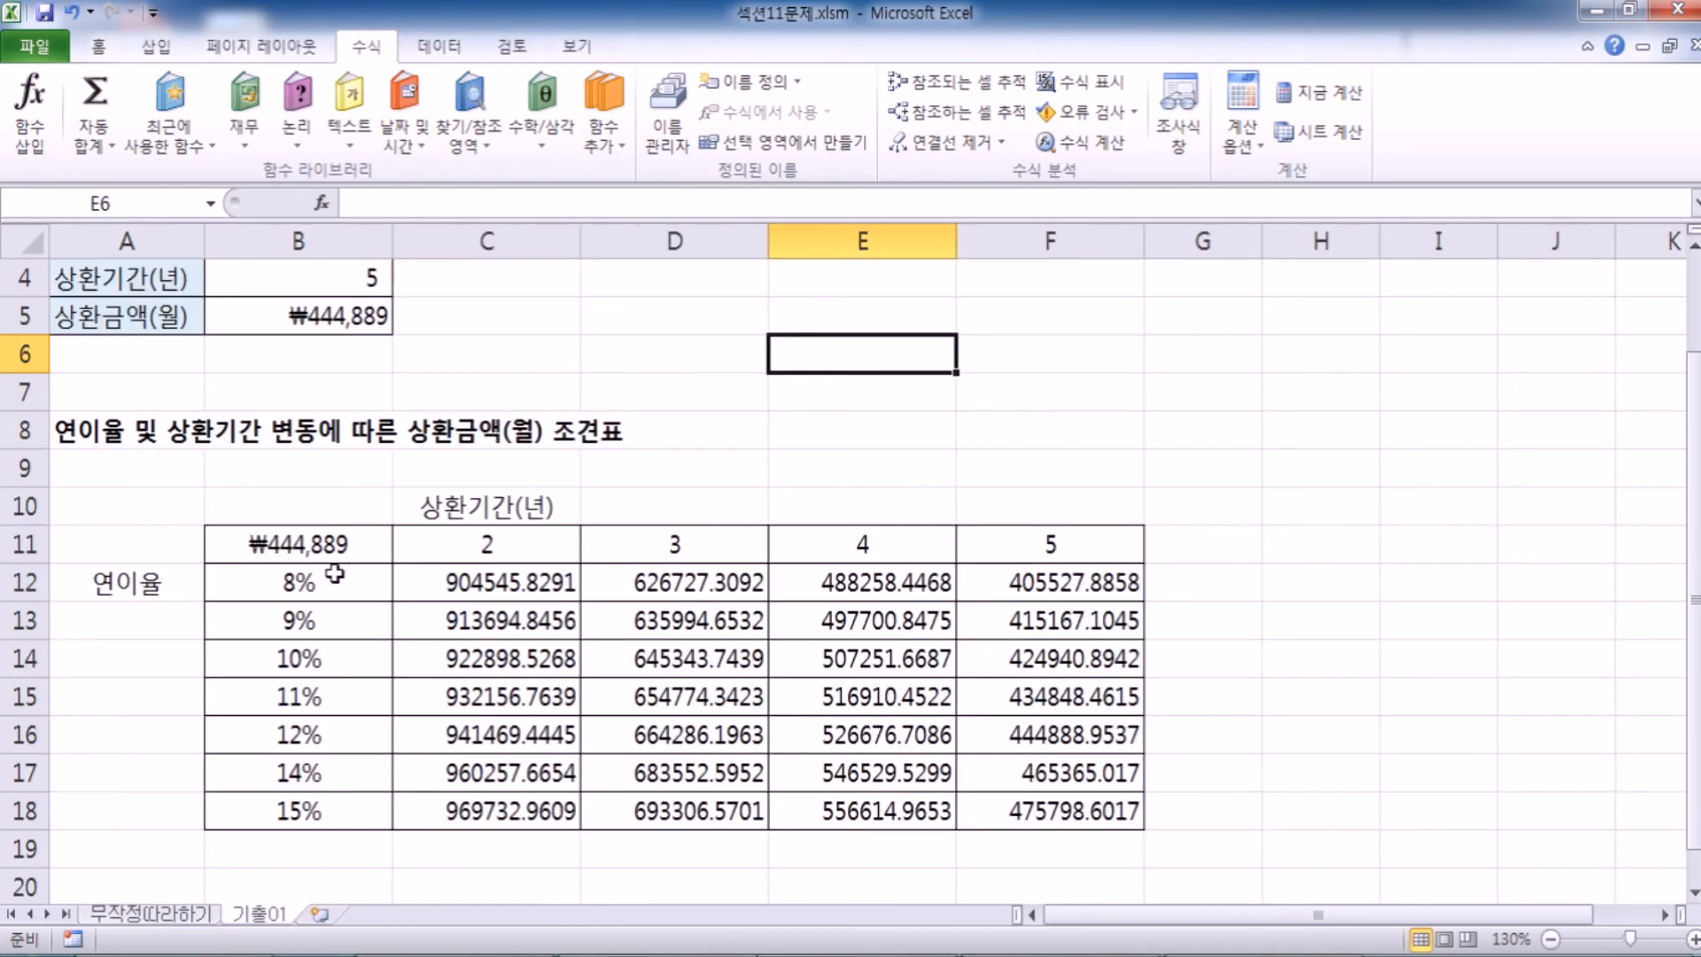
Step: In 섹션11문제.xlsm, try inserting a space in the 영어 label in A2 of the 무작정따라하기 sheet
{"action": "scroll", "coordinate": [850, 567], "scroll_direction": "up", "scroll_amount": 1}
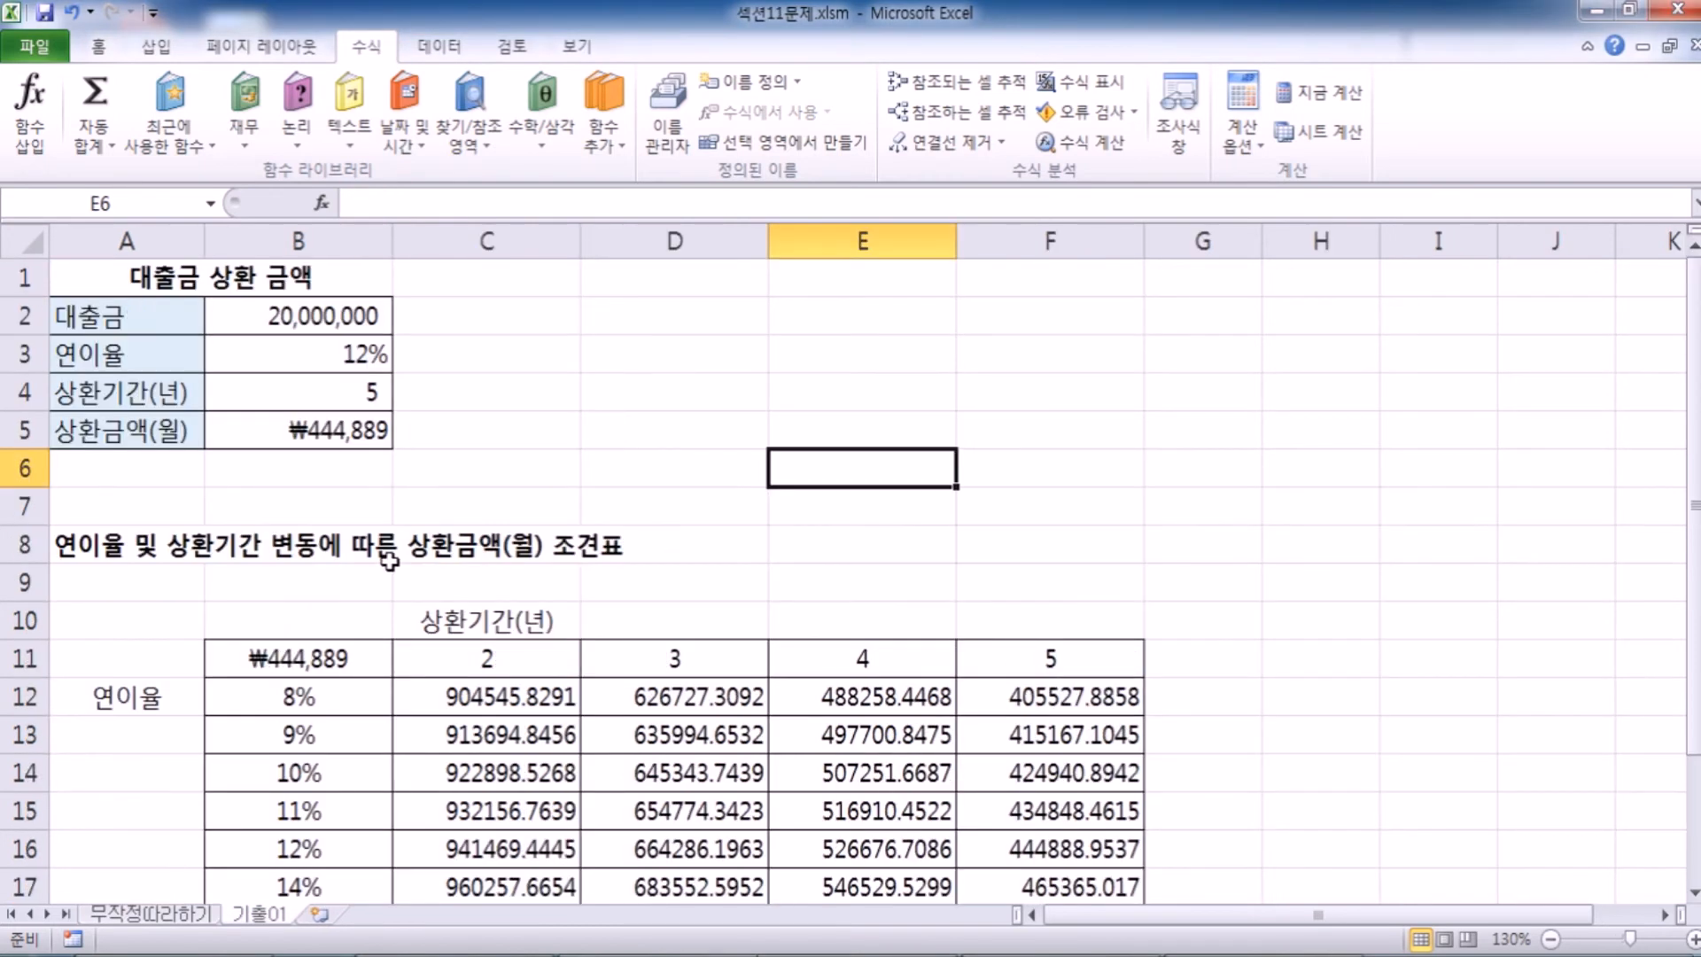
{"action": "left_click", "coordinate": [172, 915]}
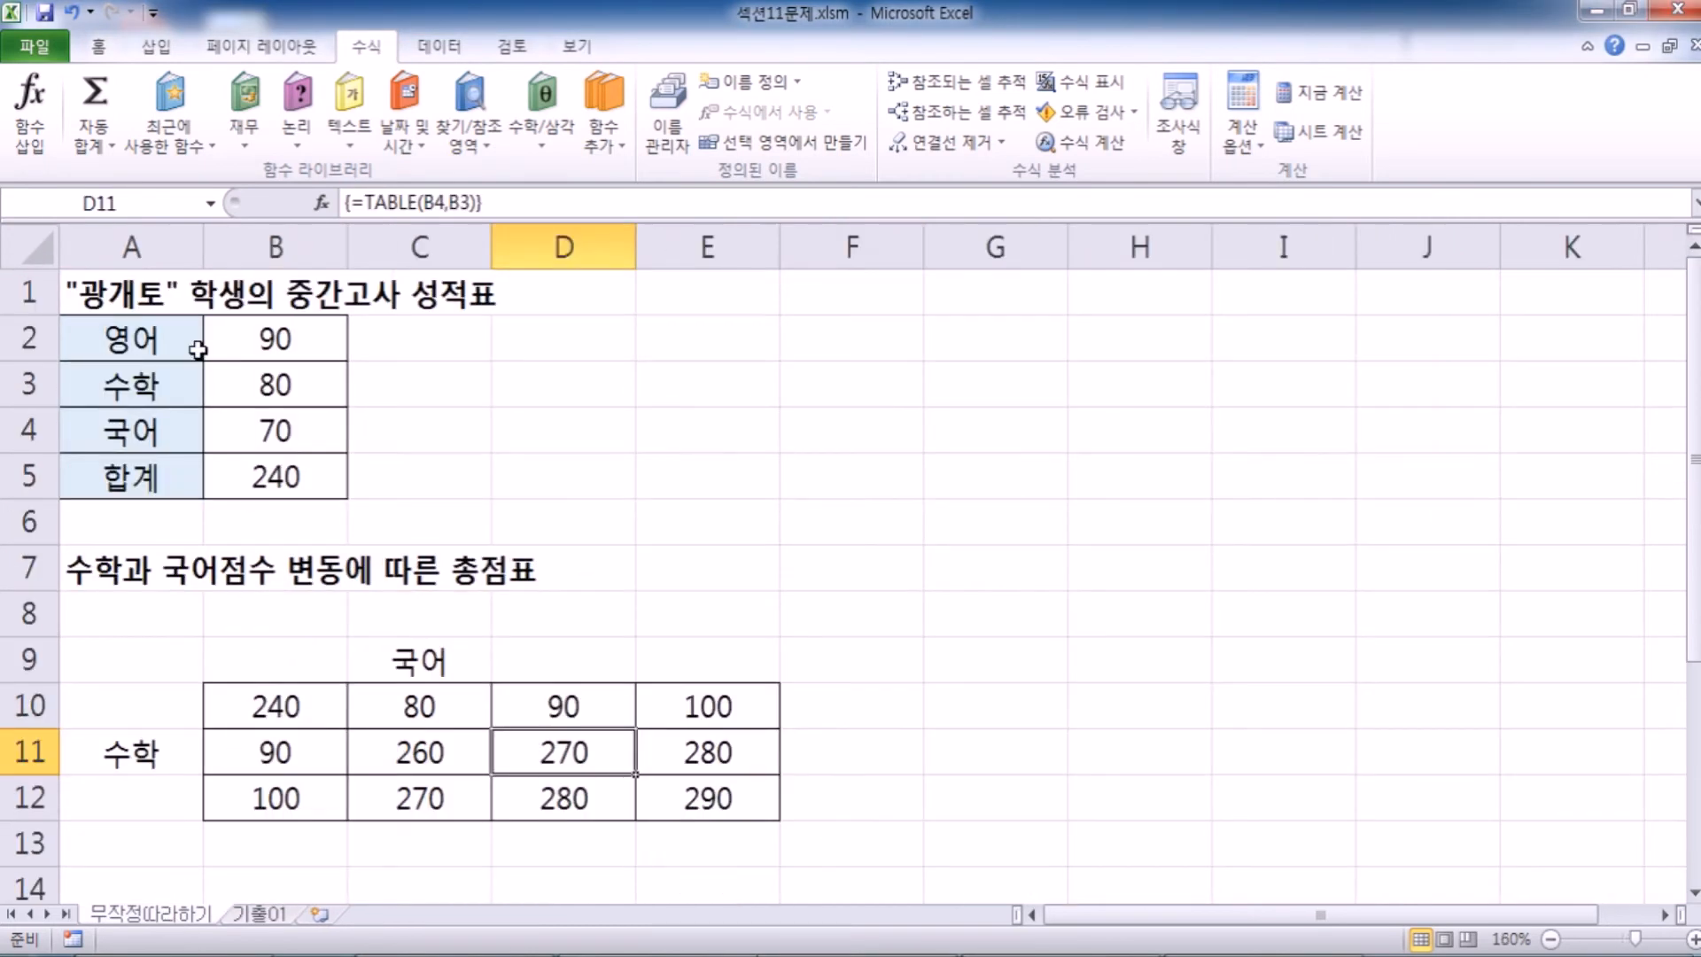
{"action": "left_click", "coordinate": [126, 351]}
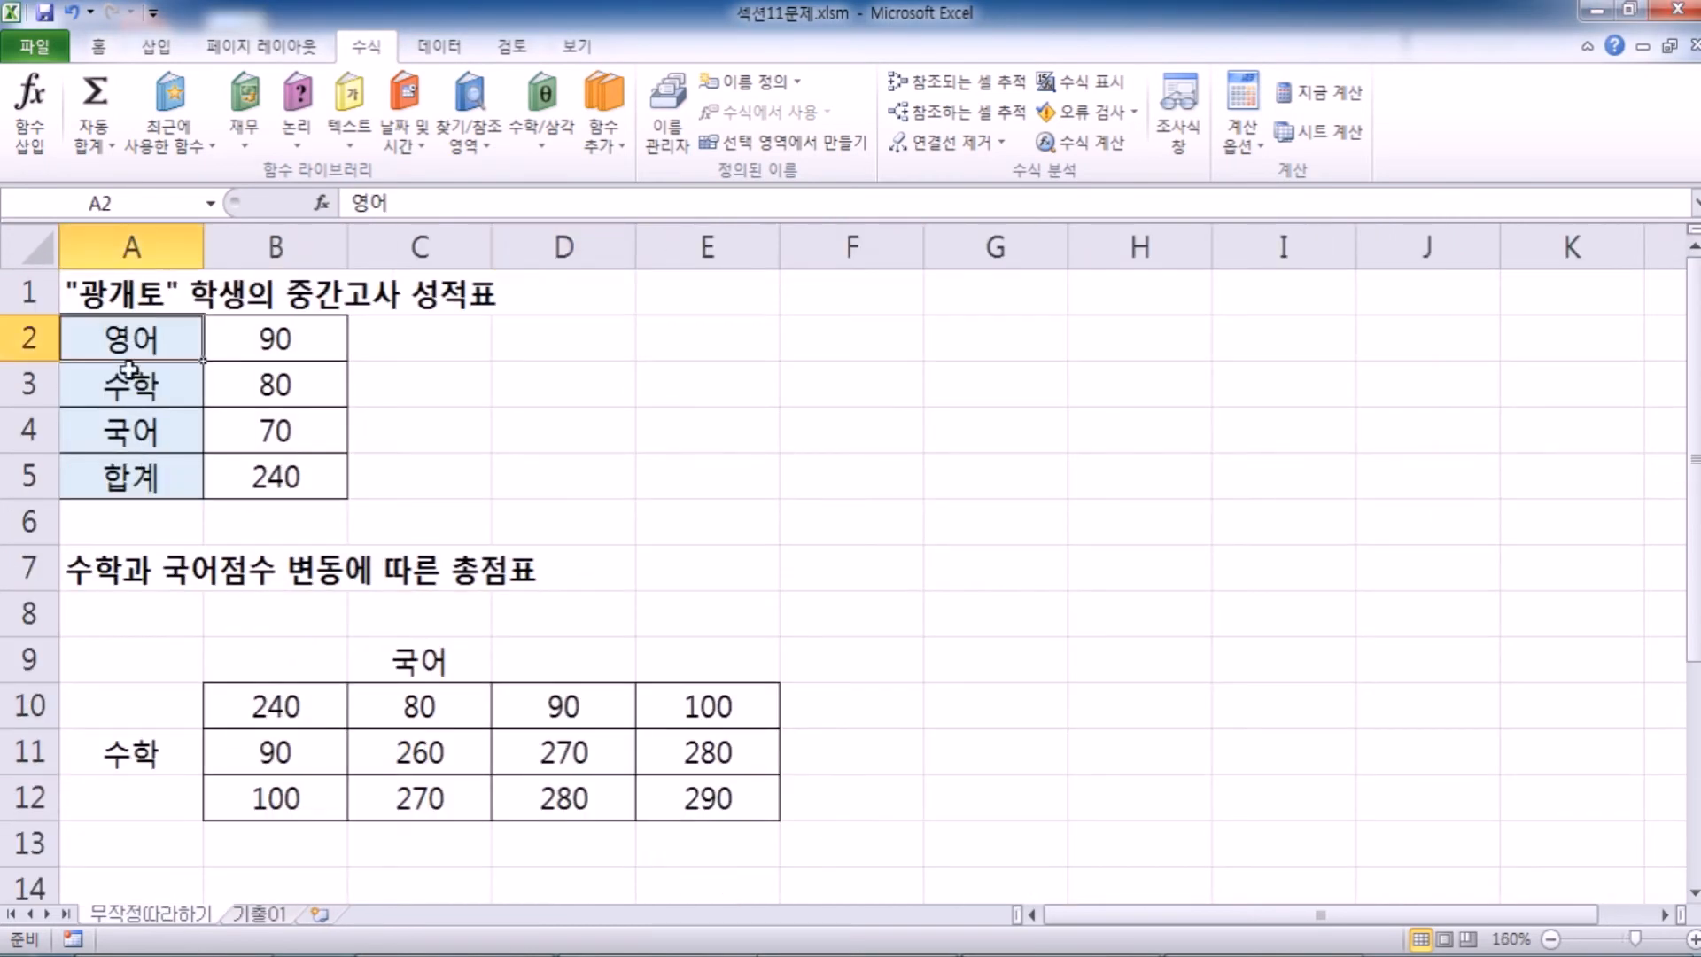
{"action": "double_click", "coordinate": [136, 342]}
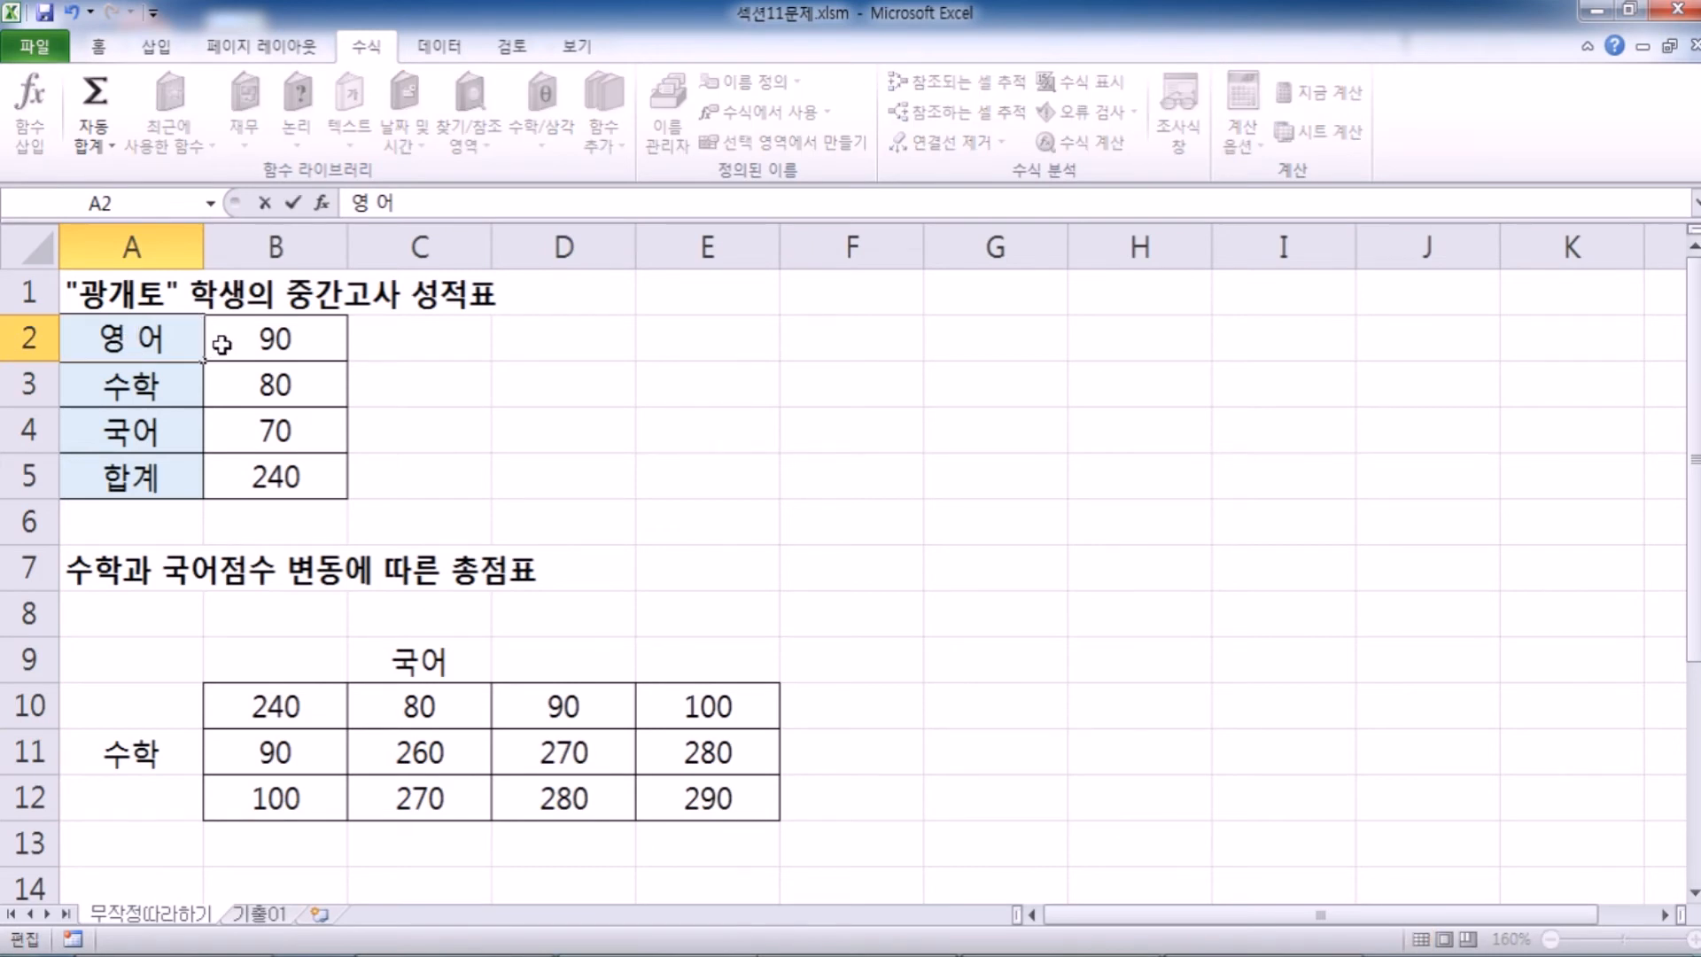
{"action": "key", "text": "Escape"}
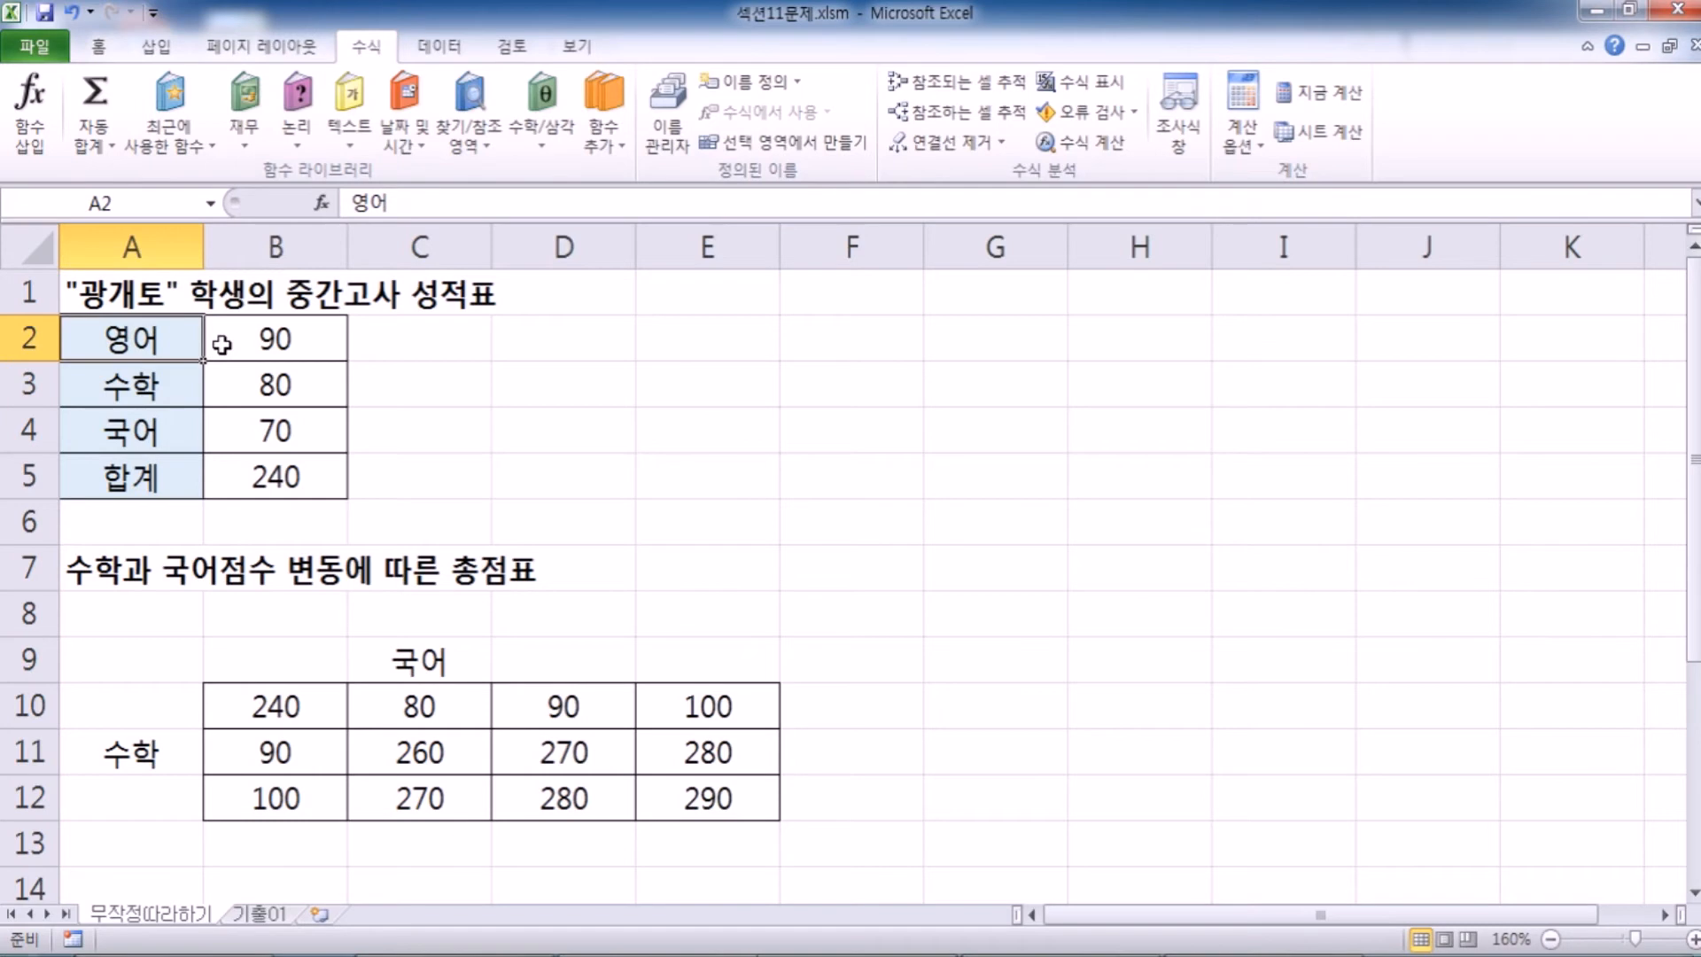
Step: Return to 섹션12문제.xlsm and check the named cells E4, E5 and H14
{"action": "left_click", "coordinate": [972, 955]}
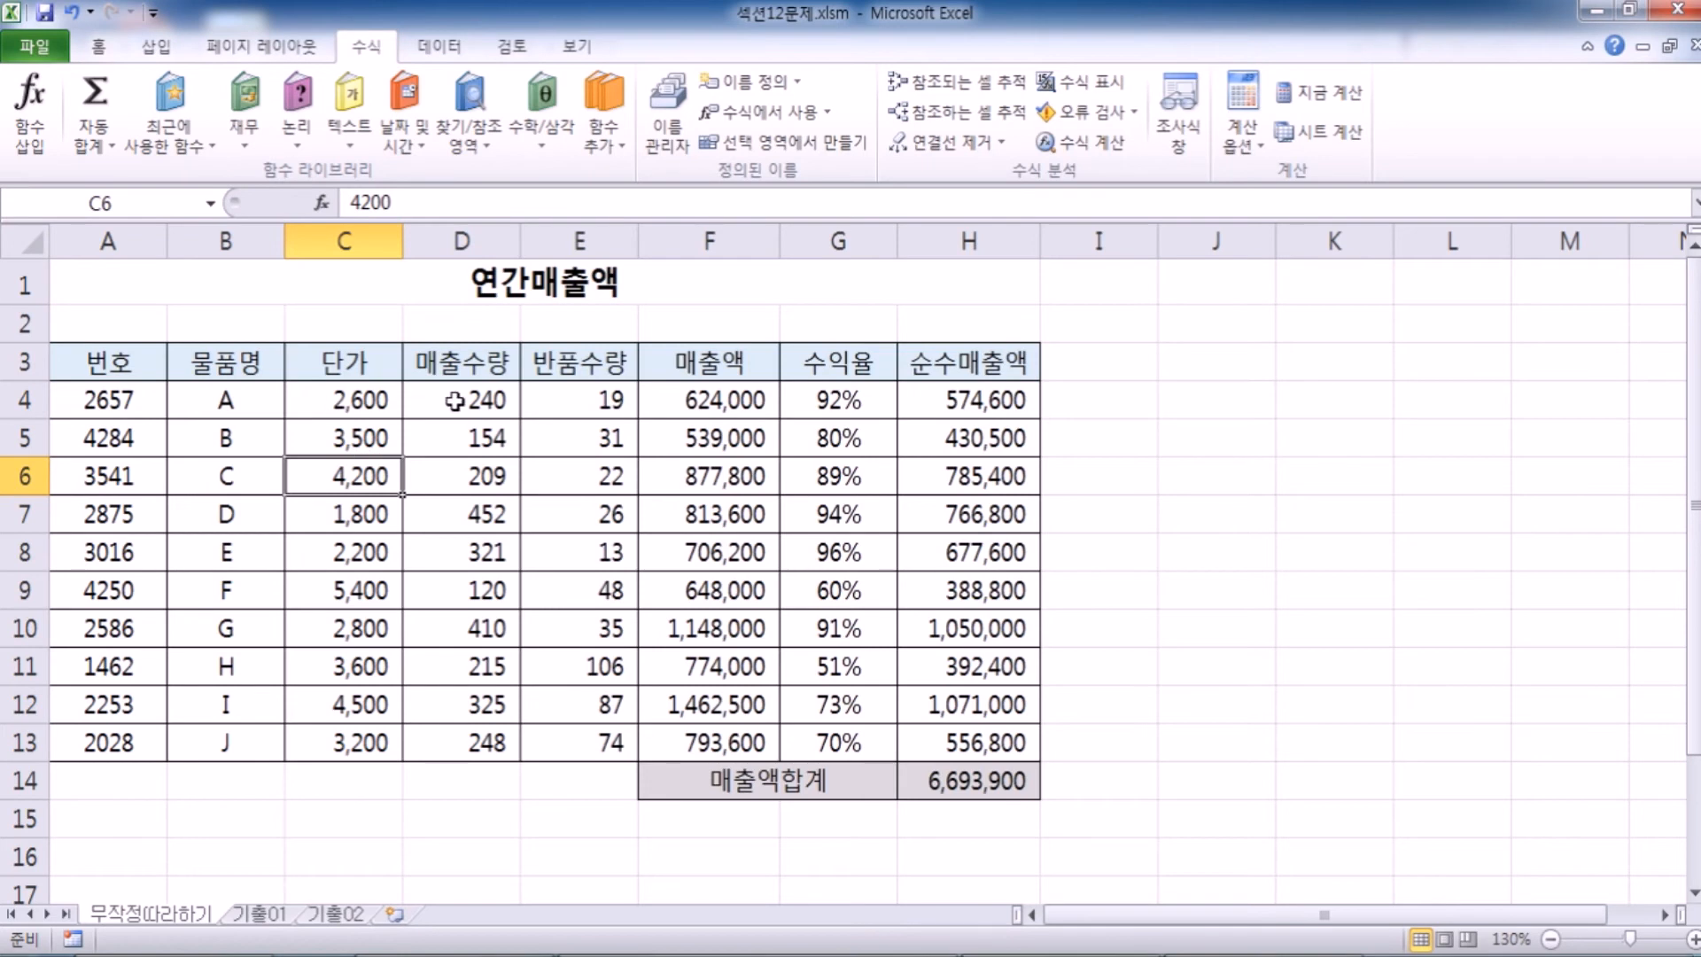
{"action": "left_click", "coordinate": [623, 391]}
{"action": "left_click", "coordinate": [557, 435]}
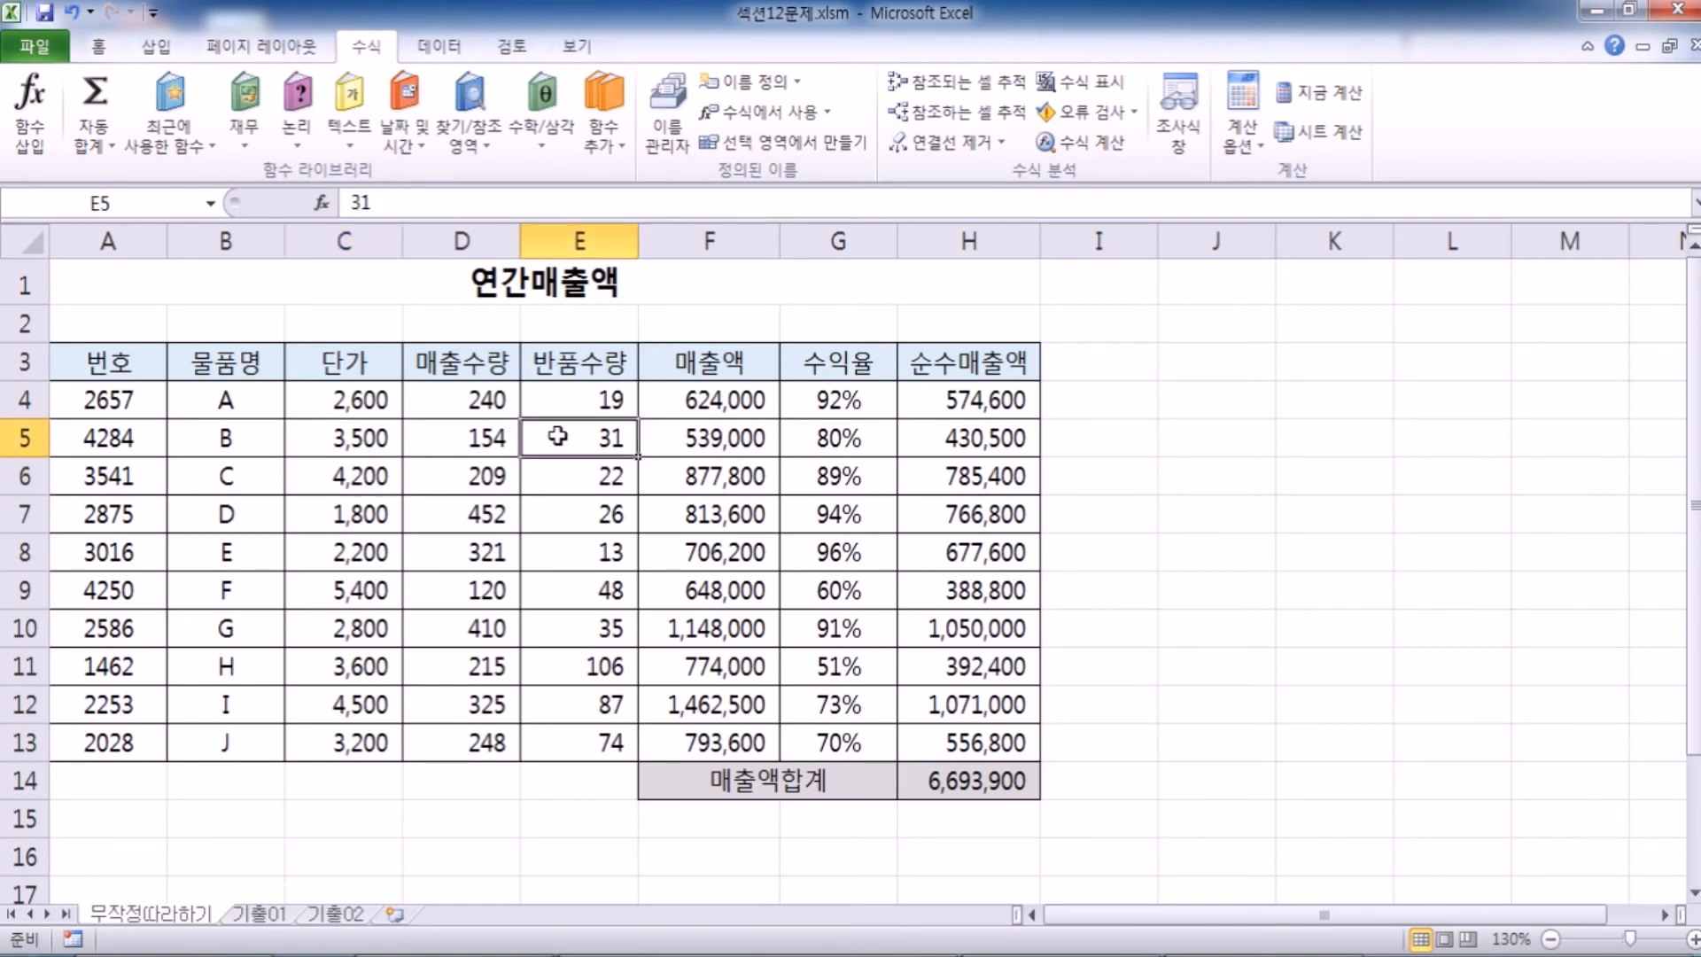
{"action": "left_click", "coordinate": [928, 780]}
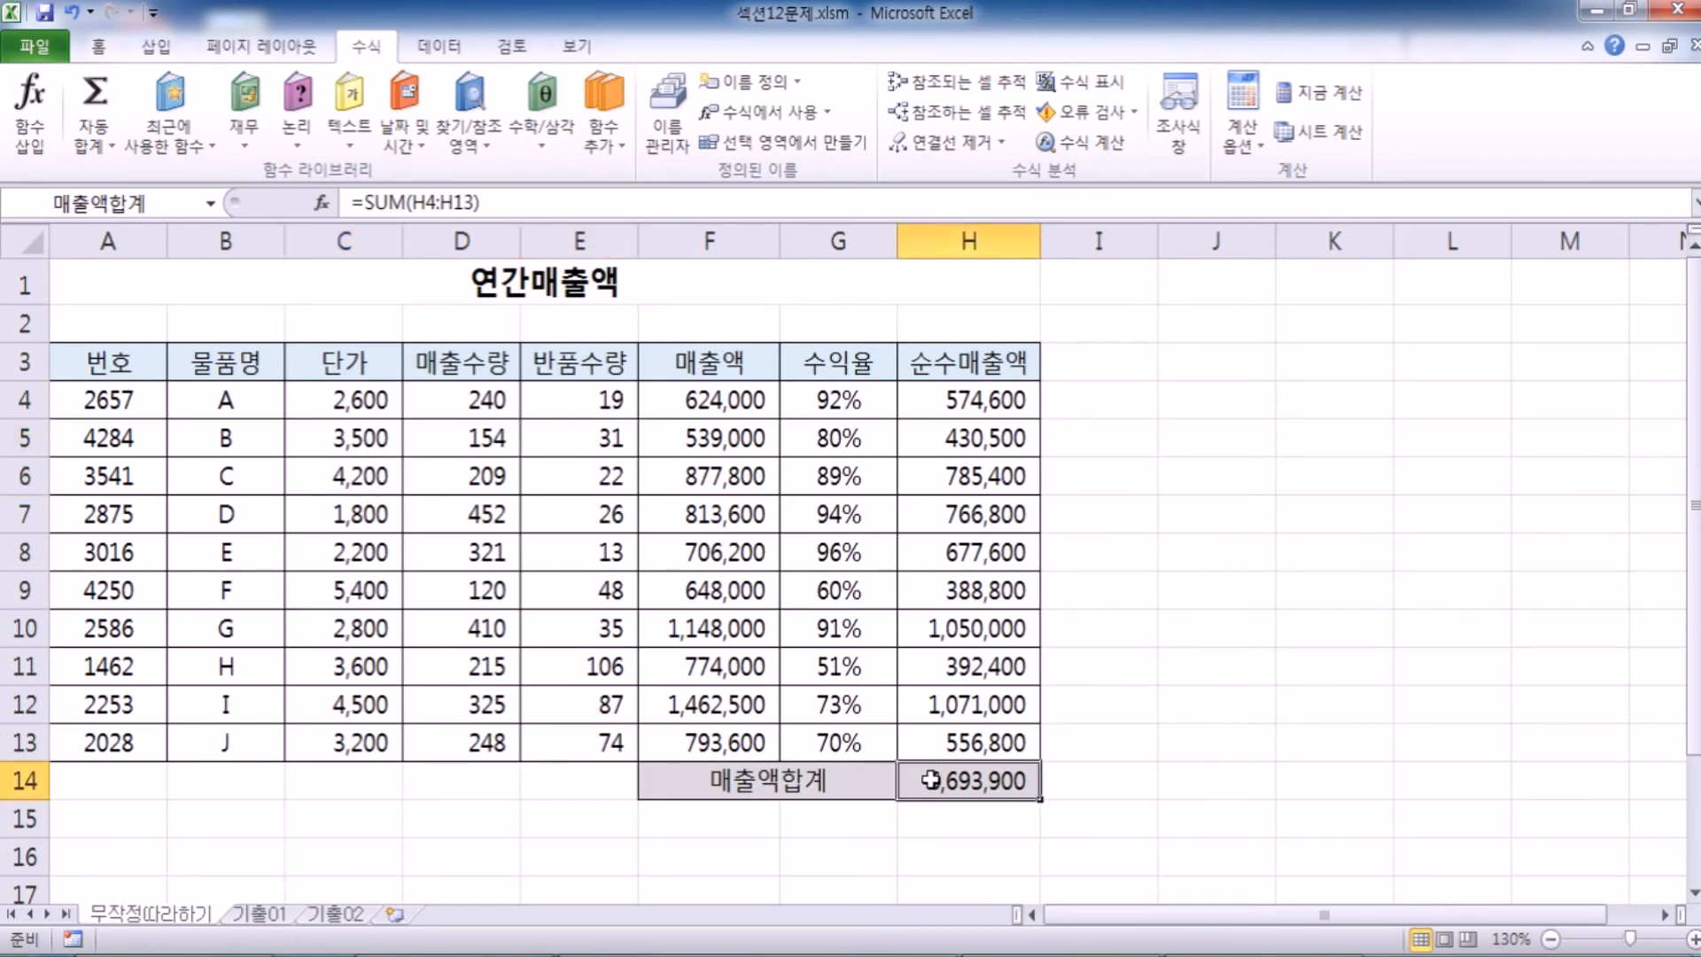
{"action": "left_click", "coordinate": [385, 489]}
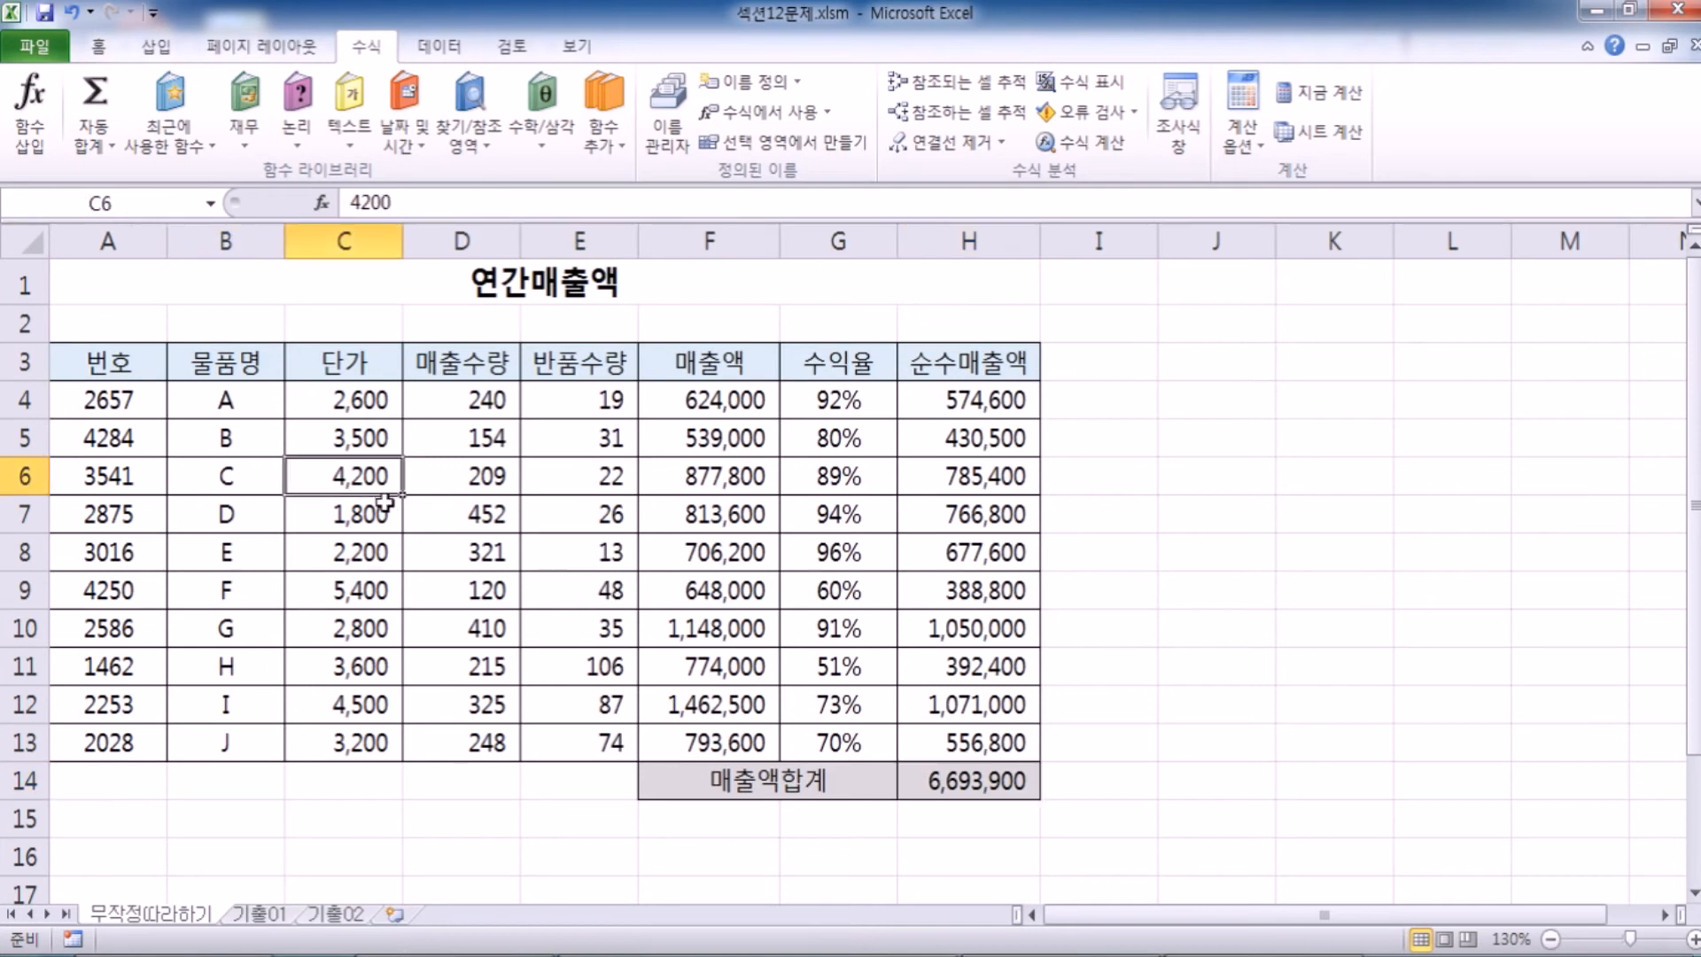
{"action": "left_click", "coordinate": [1196, 356]}
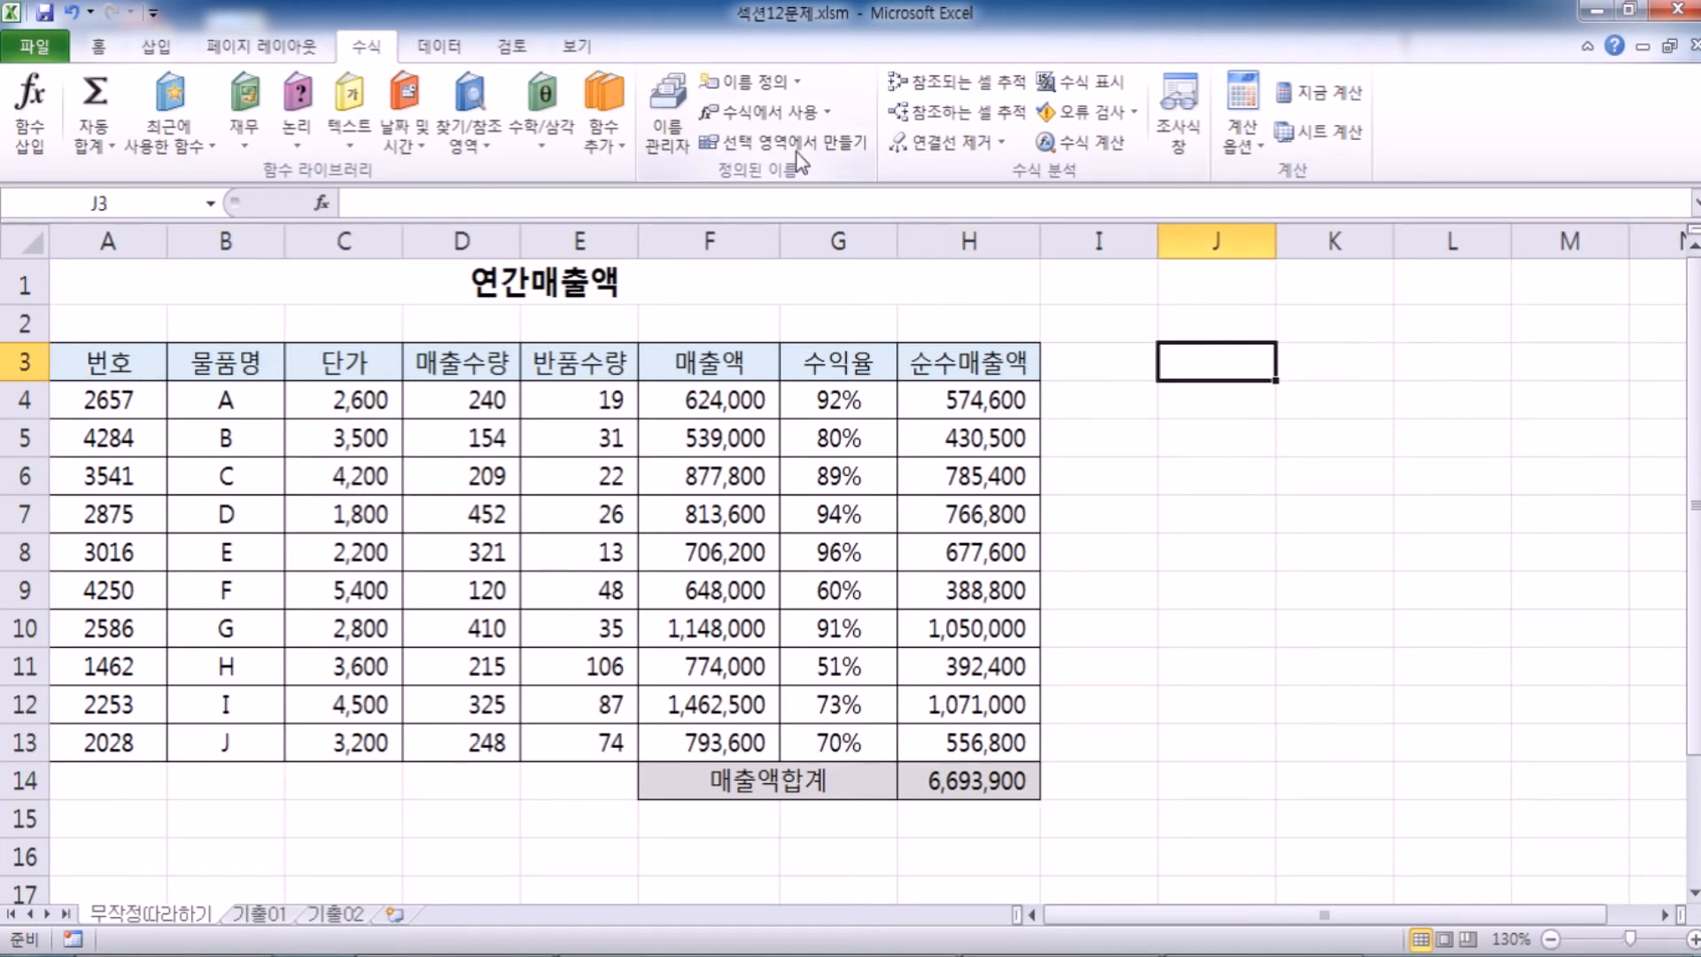
{"action": "left_click", "coordinate": [435, 48]}
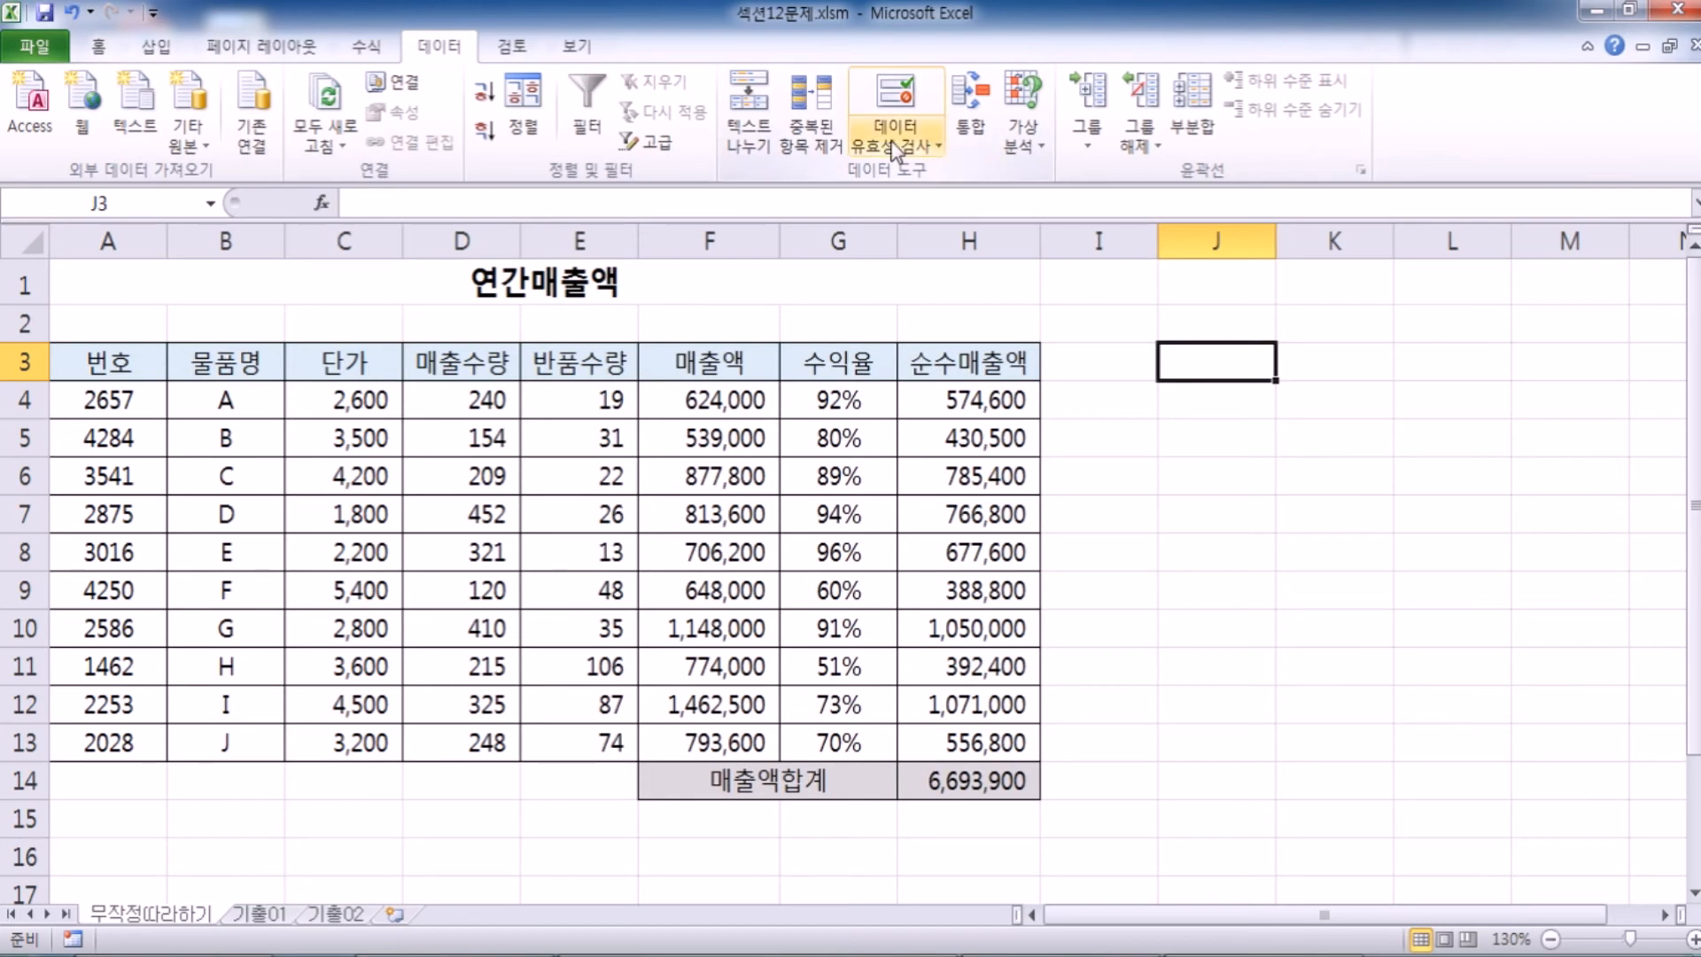
{"action": "left_click", "coordinate": [1033, 146]}
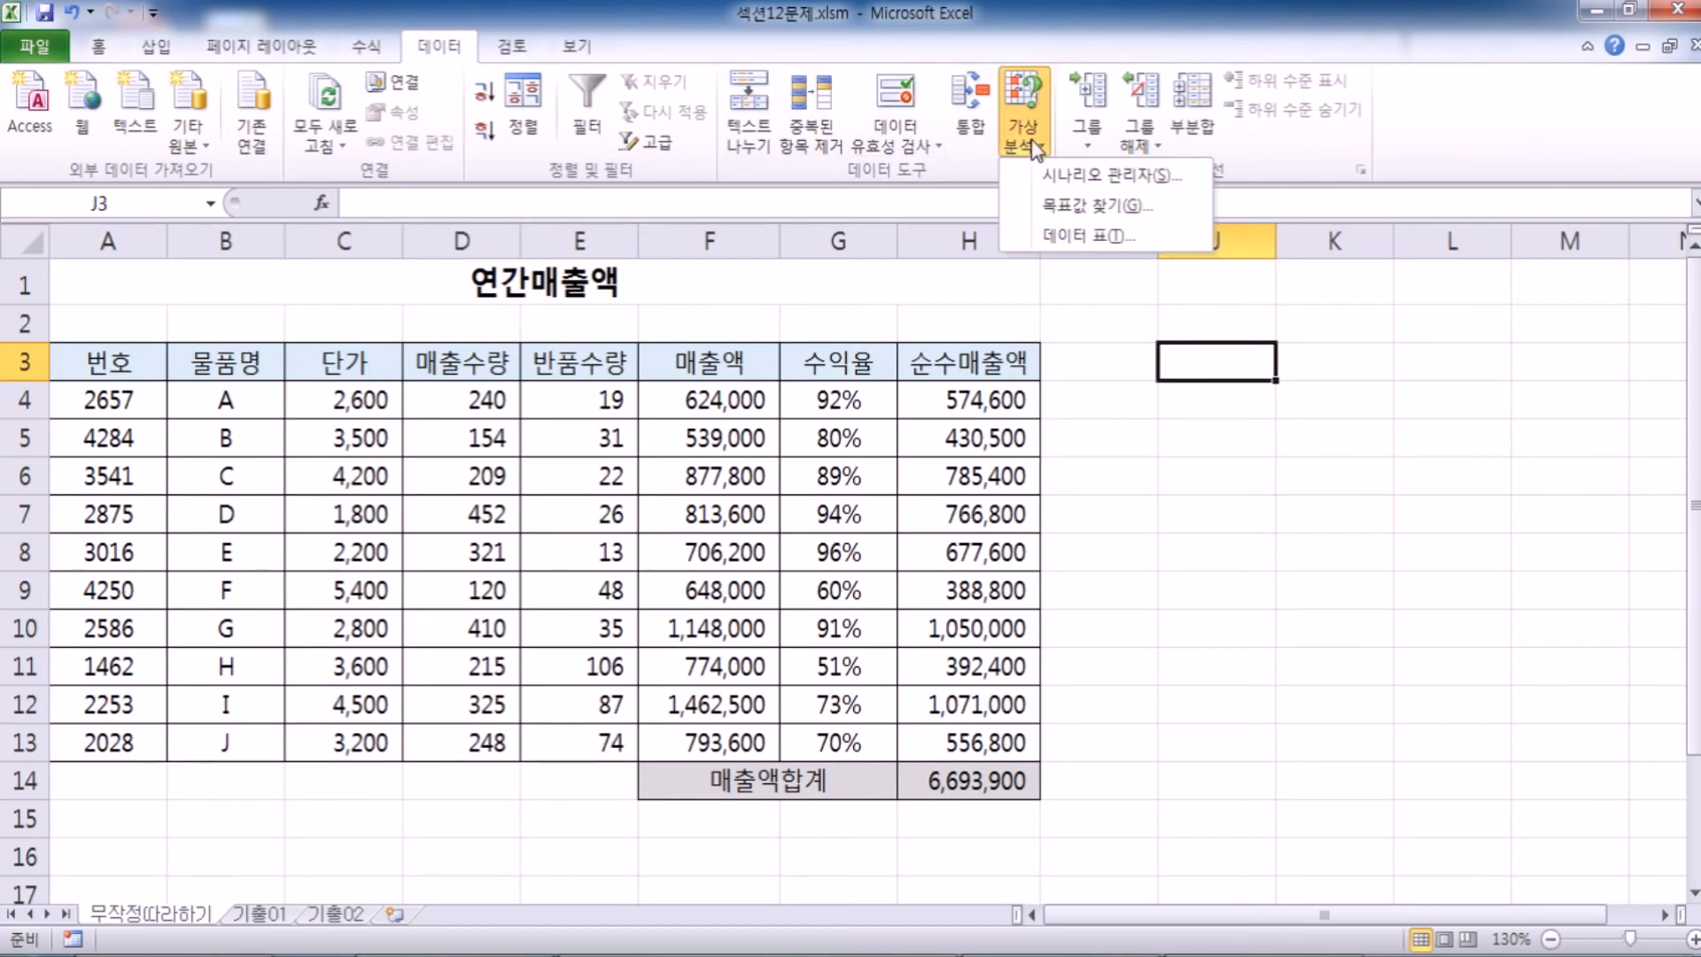
{"action": "left_click", "coordinate": [1130, 182]}
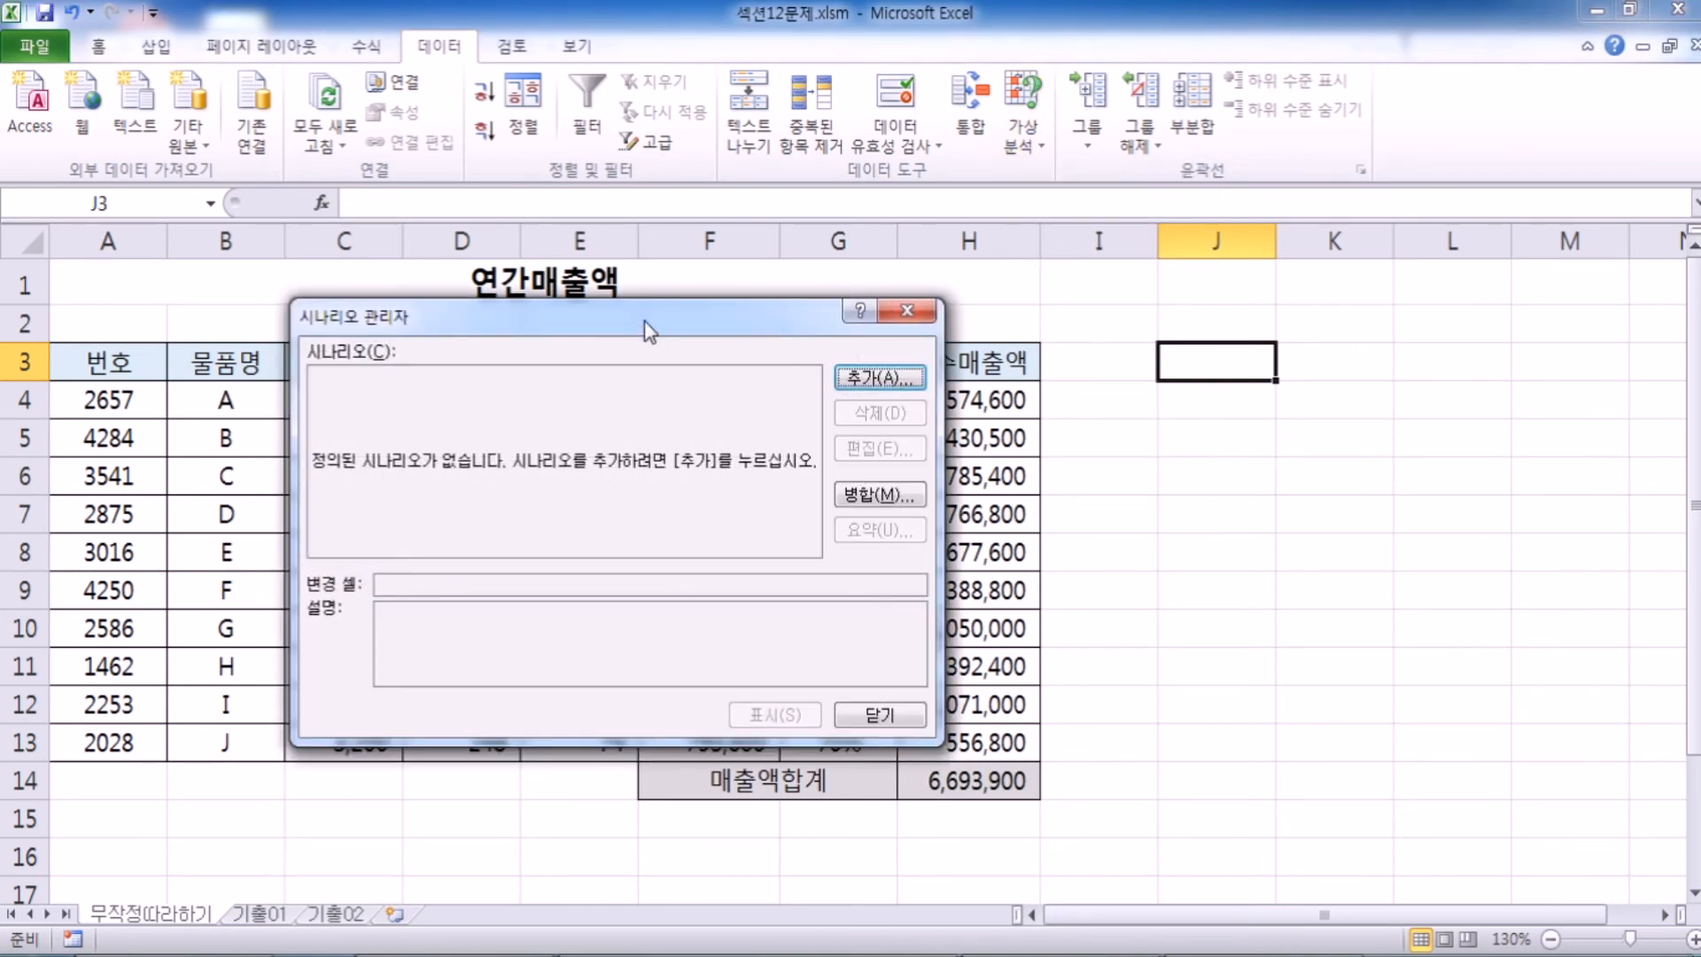
{"action": "left_click", "coordinate": [875, 381]}
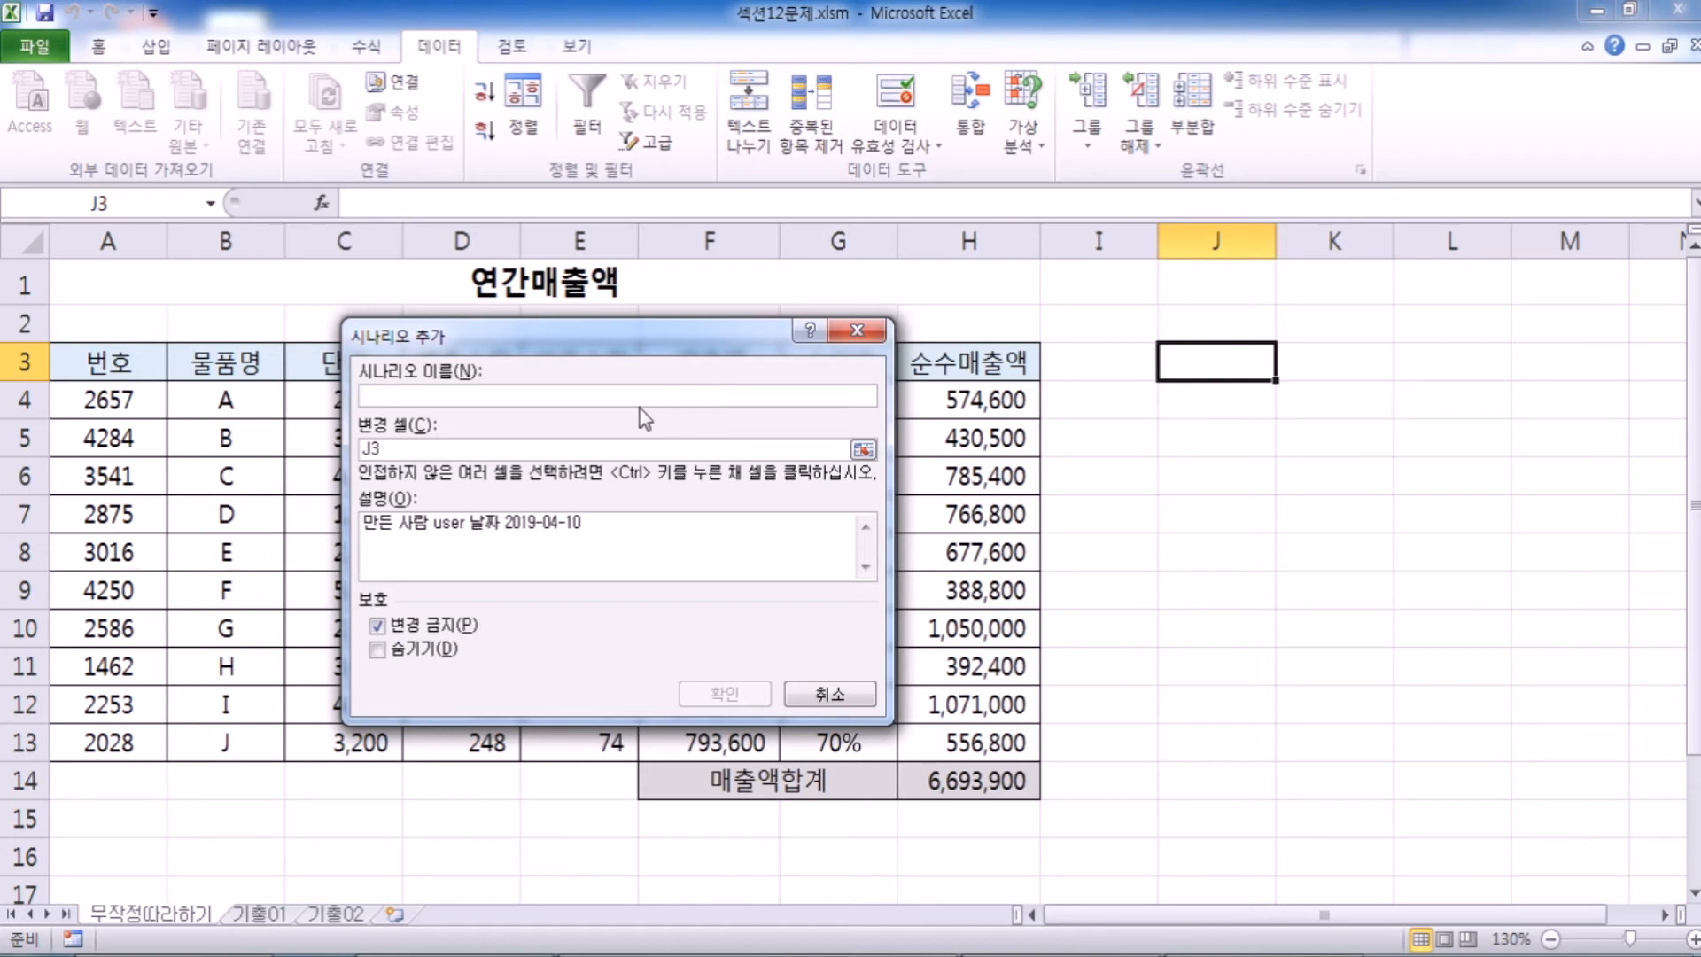
{"action": "type", "text": "수익률의 증가"}
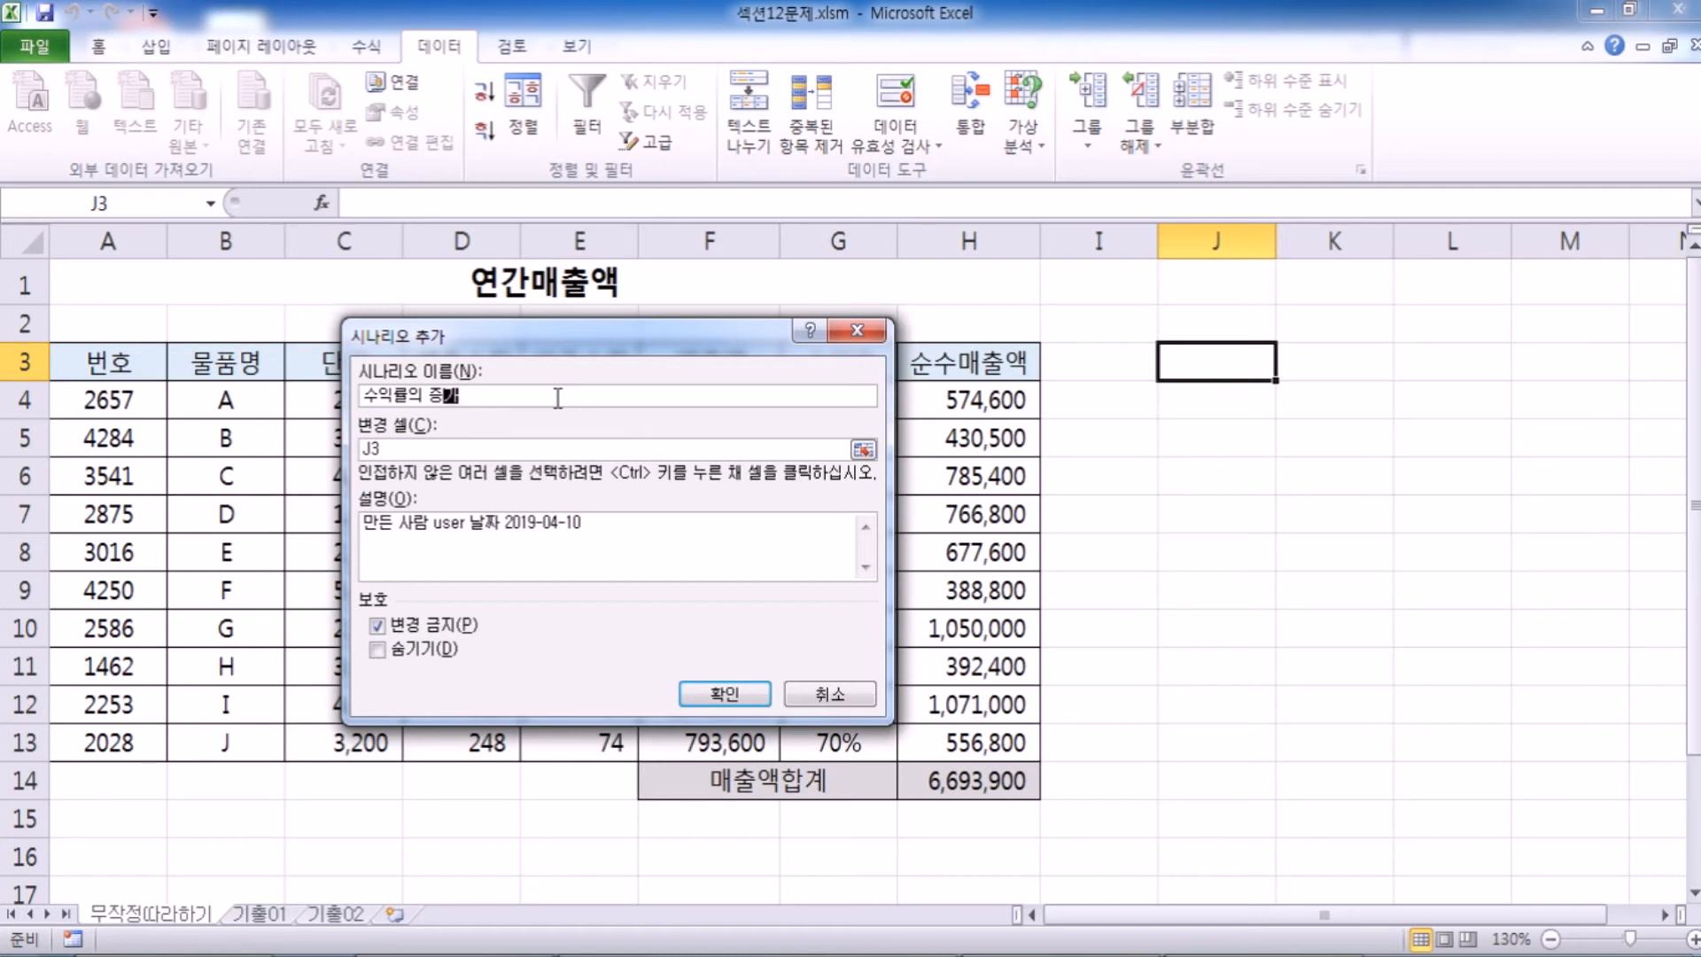
{"action": "left_click_drag", "start_coordinate": [553, 349], "coordinate": [885, 443]}
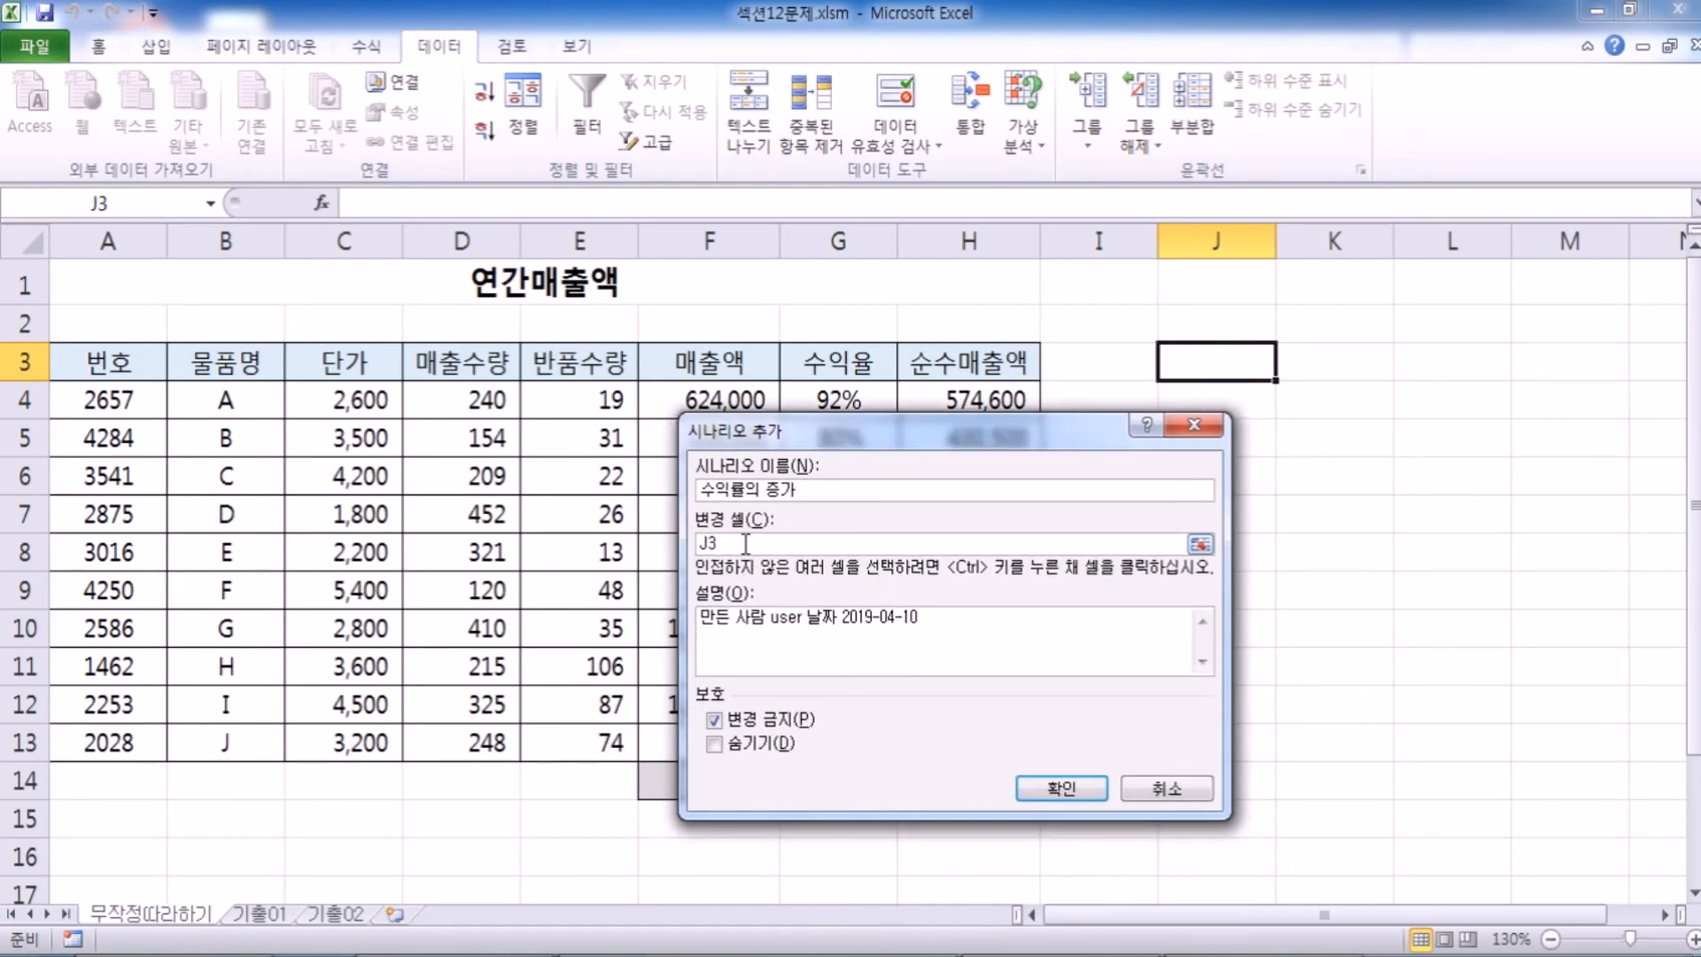
{"action": "left_click", "coordinate": [1190, 363]}
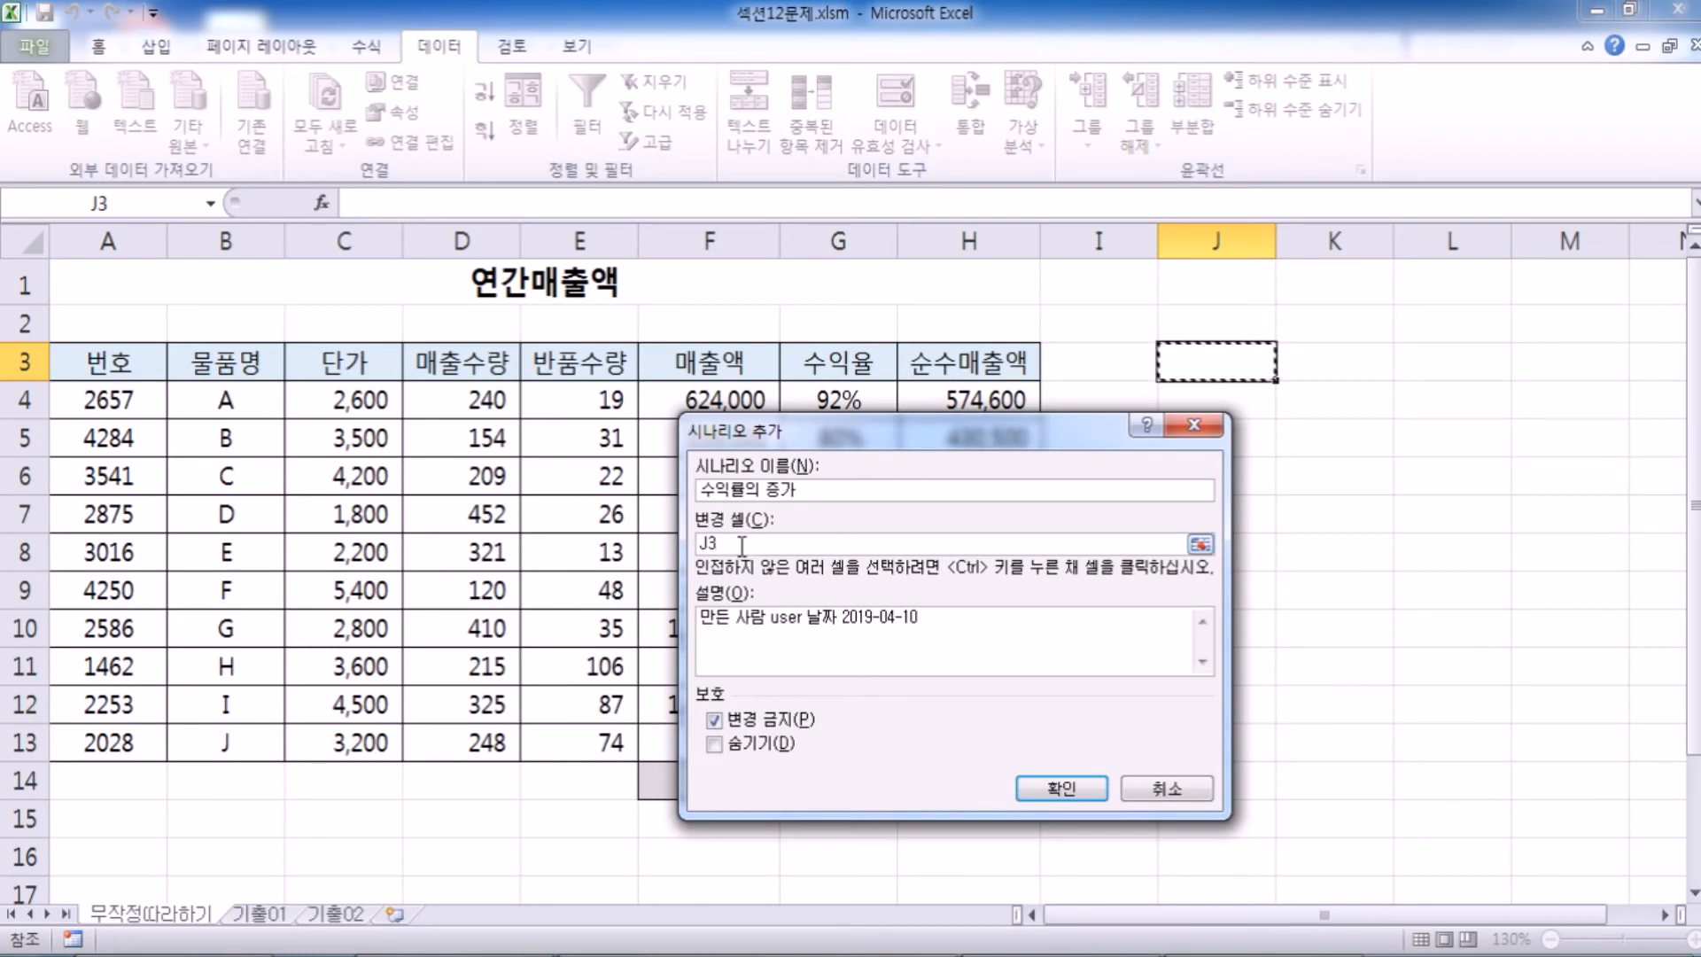
{"action": "double_click", "coordinate": [713, 540]}
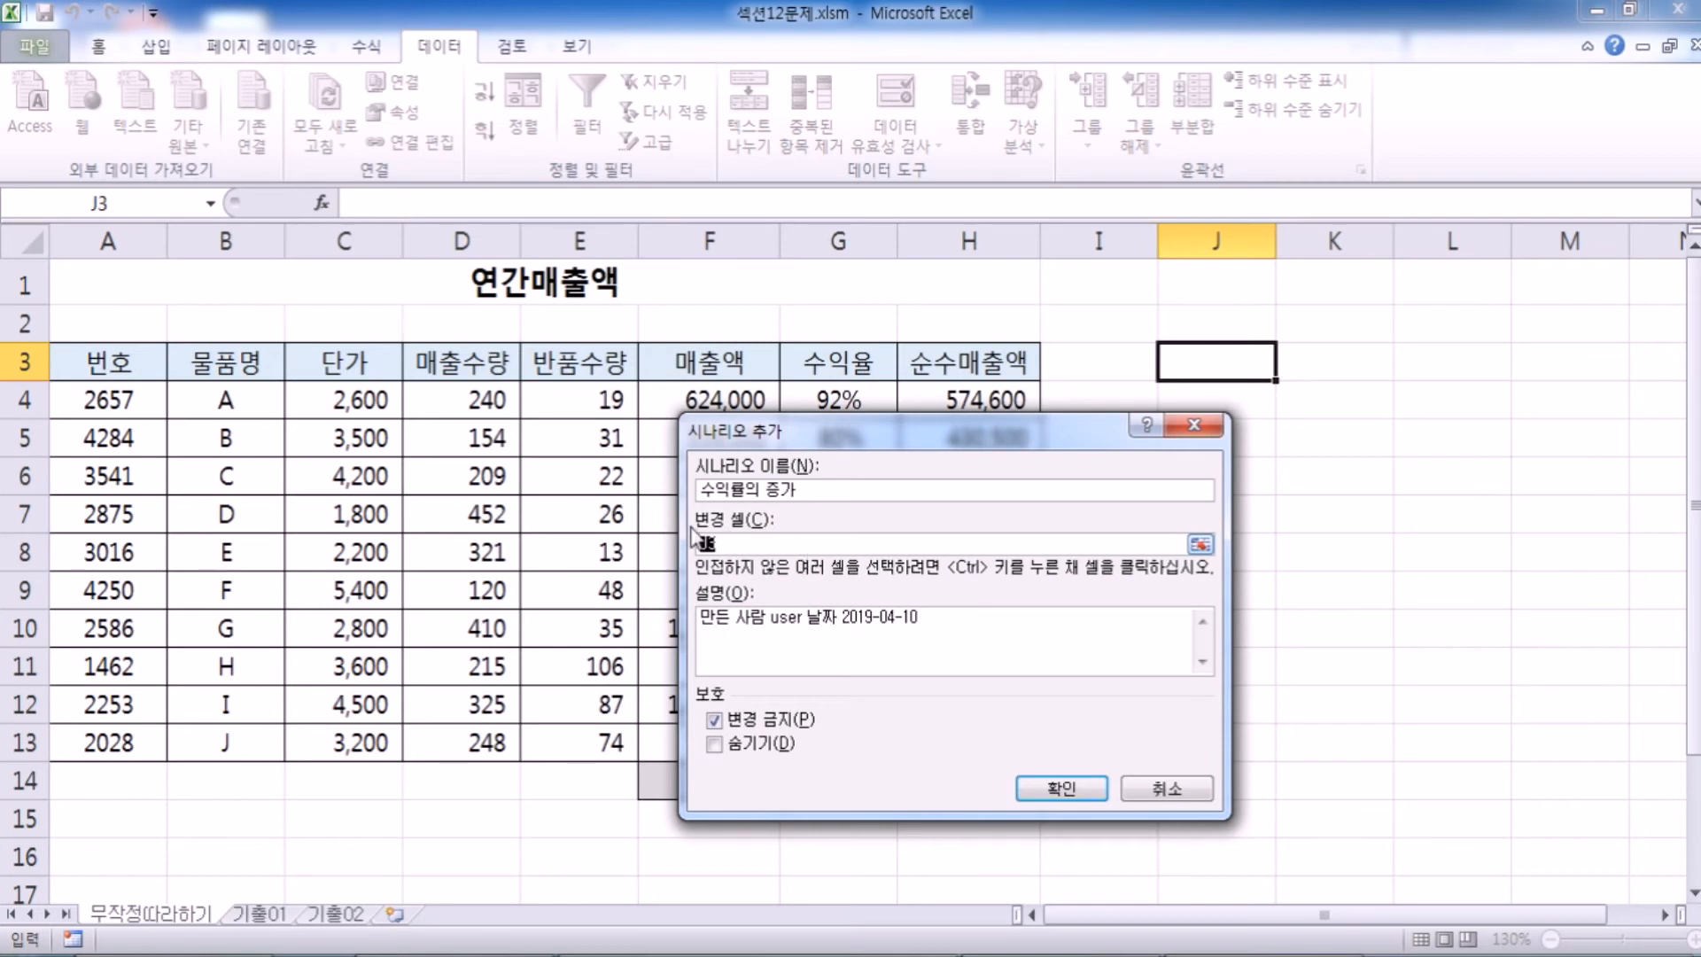
{"action": "mouse_move", "coordinate": [575, 406]}
{"action": "left_mouse_down"}
{"action": "mouse_move", "coordinate": [558, 417]}
{"action": "mouse_move", "coordinate": [570, 433]}
{"action": "left_mouse_up"}
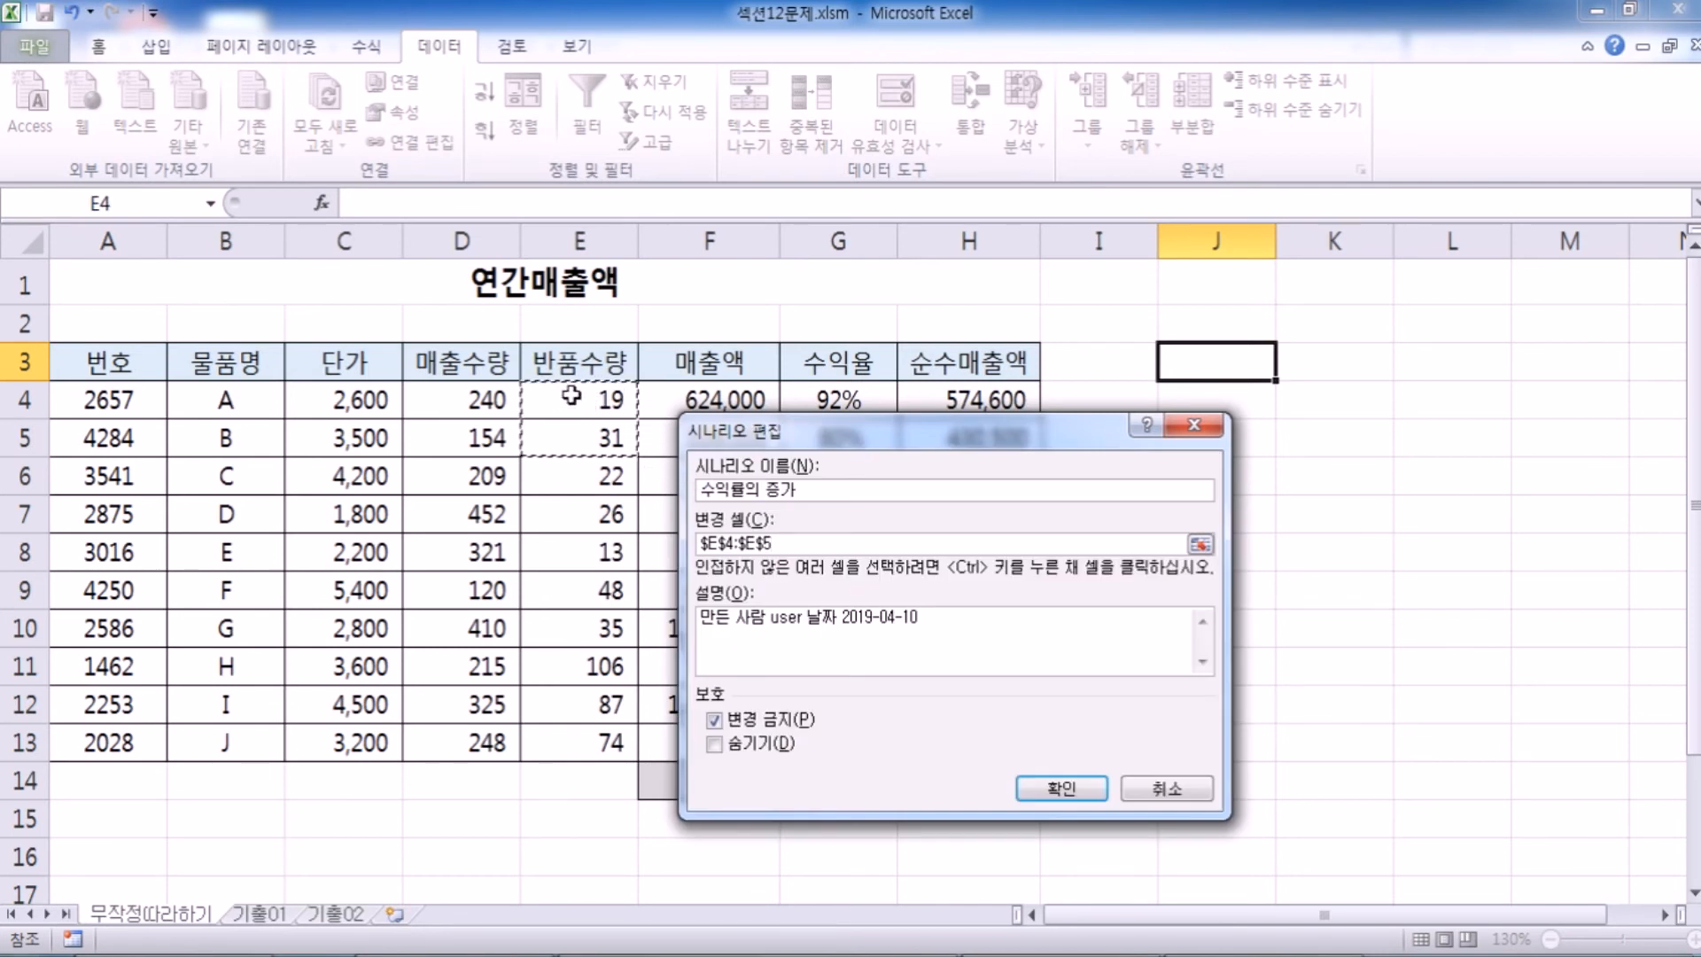
{"action": "key", "text": "Escape"}
{"action": "key", "text": "Escape"}
{"action": "left_click_drag", "start_coordinate": [578, 403], "coordinate": [578, 425]}
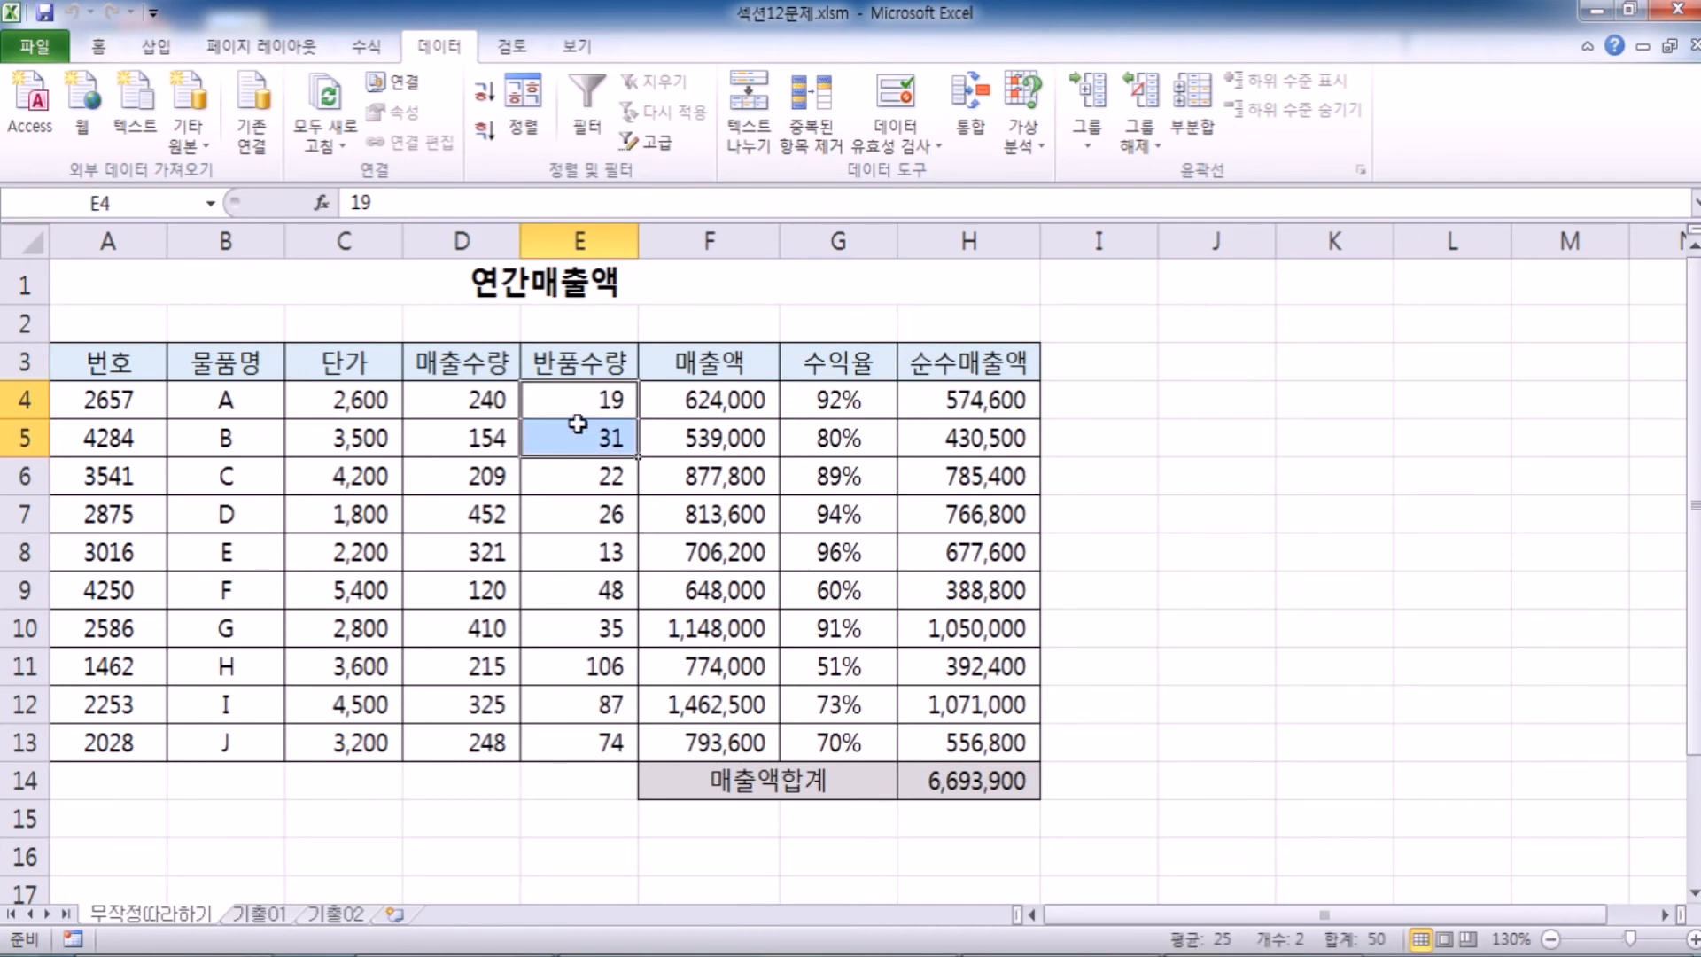
{"action": "left_click", "coordinate": [1023, 128]}
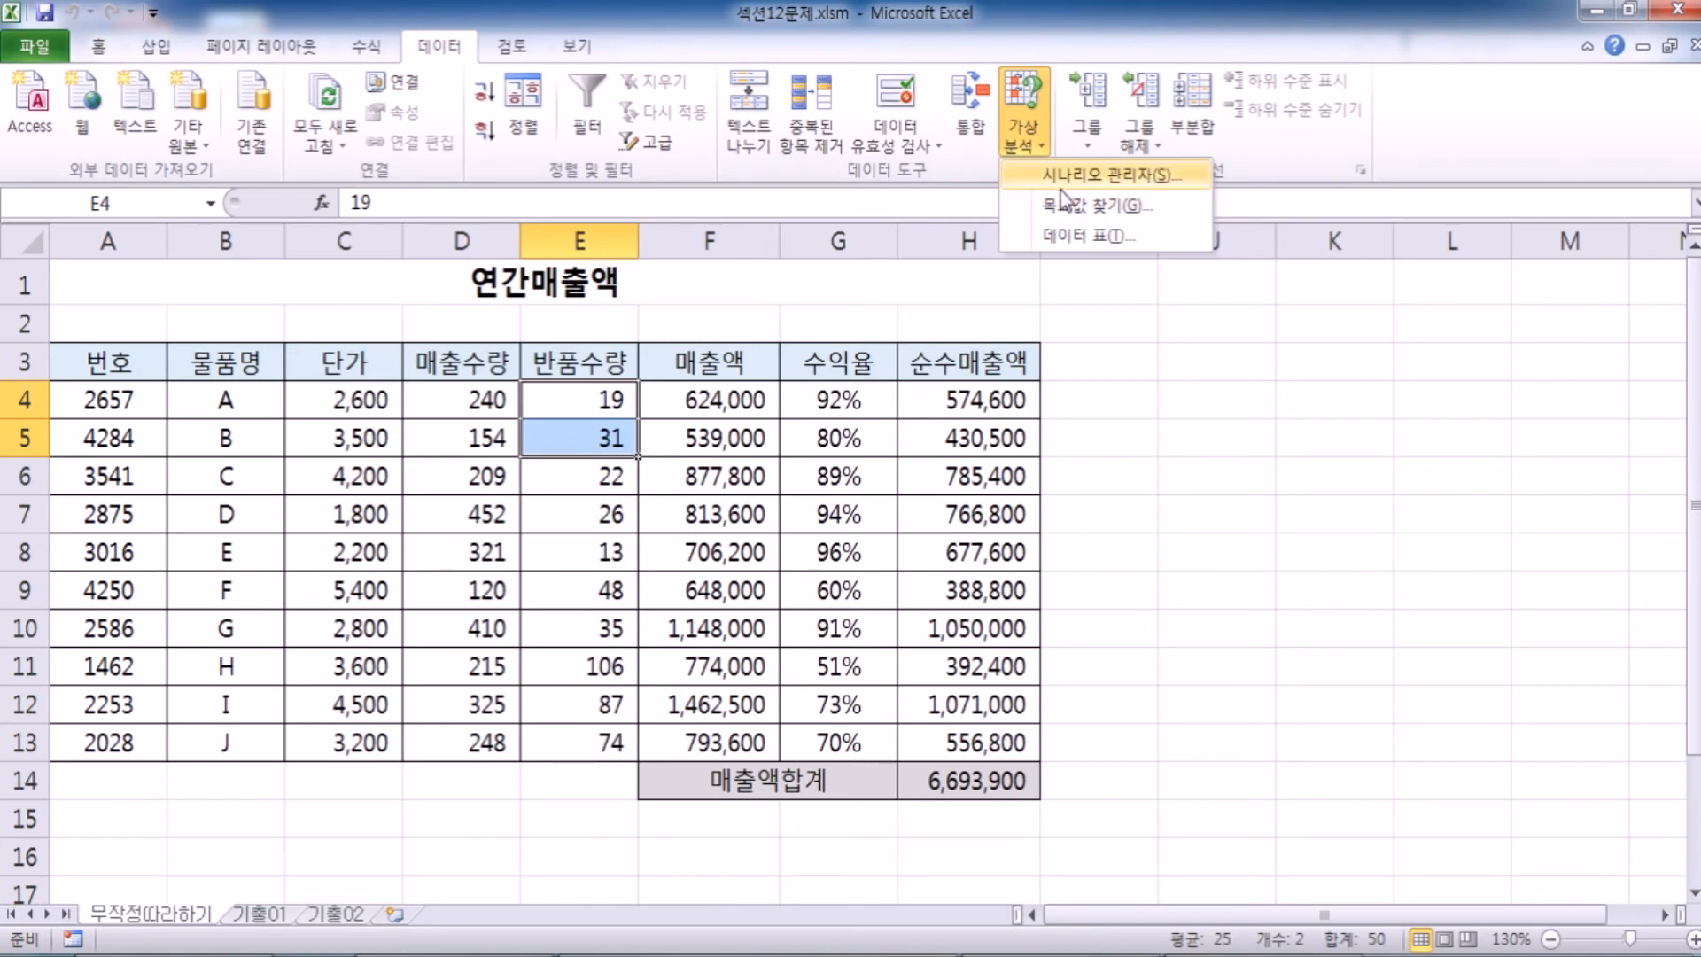
{"action": "left_click", "coordinate": [1107, 175]}
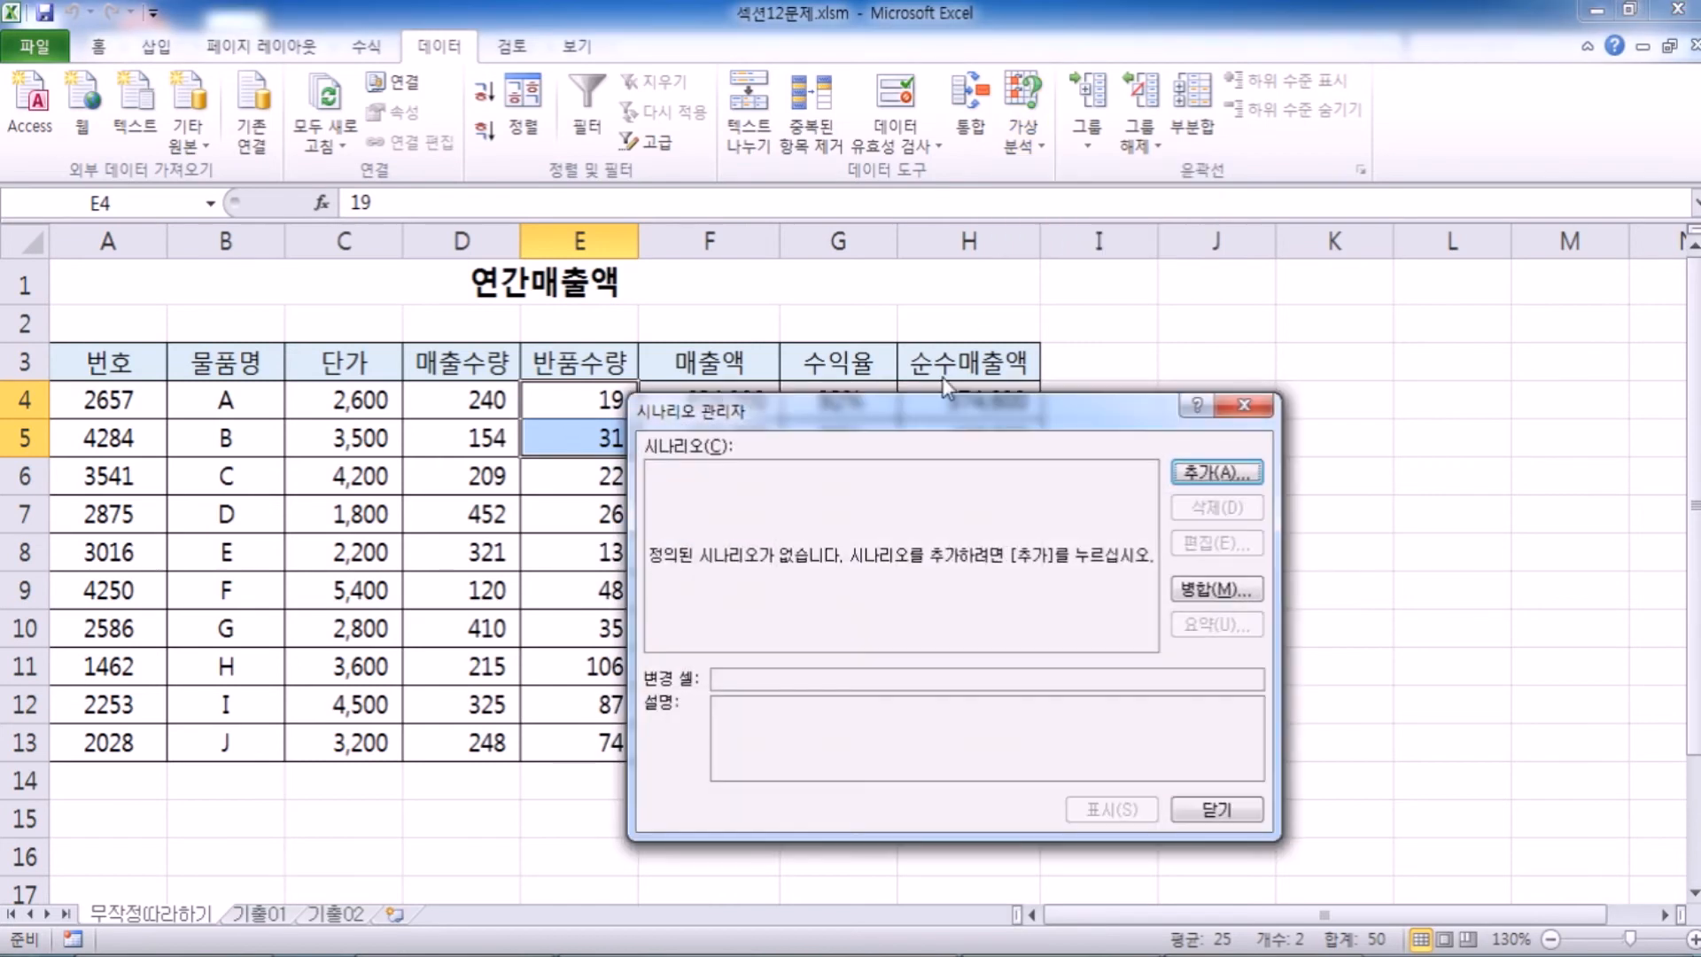
{"action": "left_click", "coordinate": [1215, 472]}
{"action": "type", "text": "증익률의 증가"}
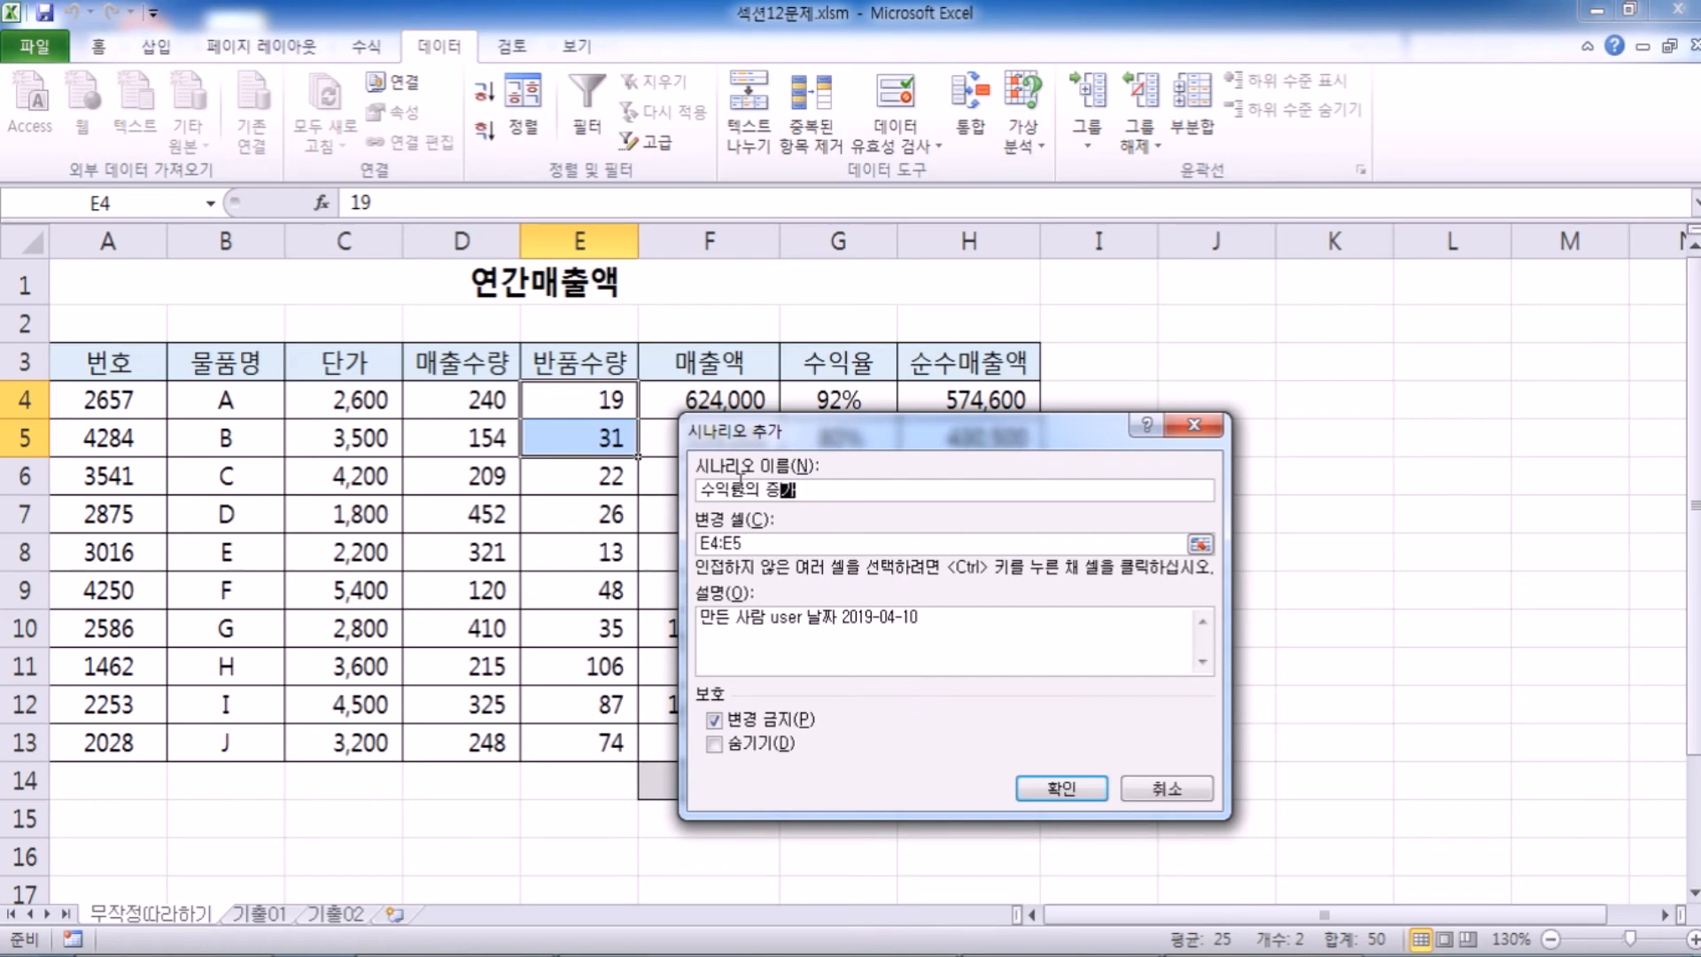
{"action": "key", "text": "Tab"}
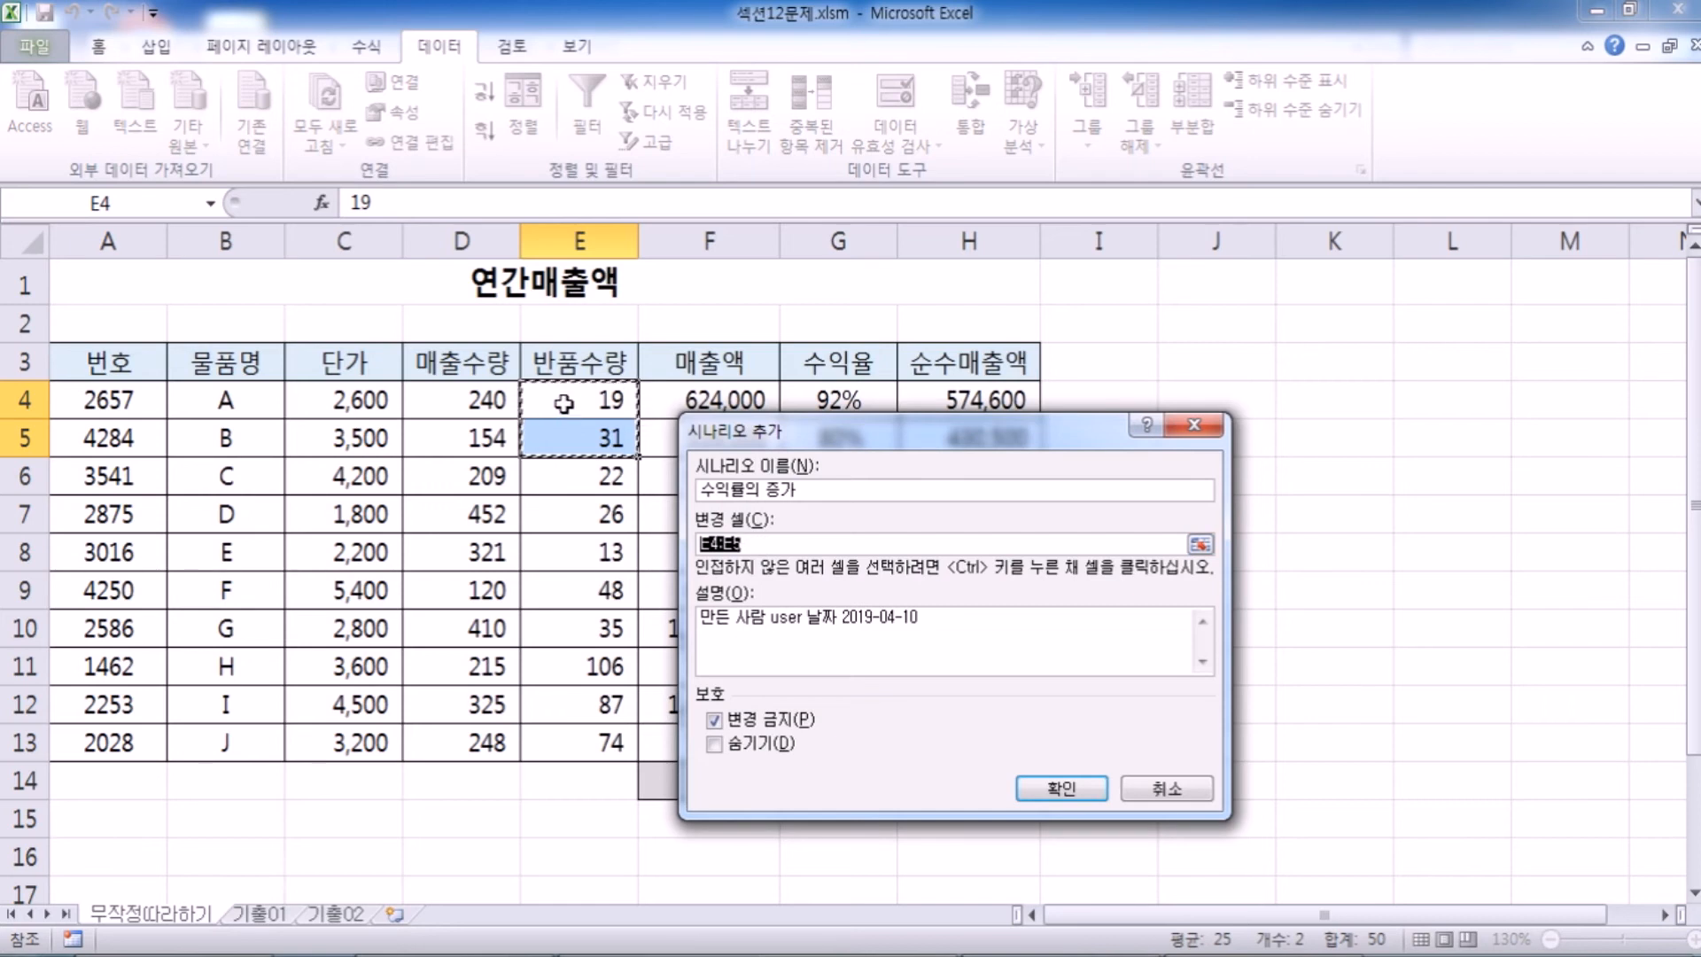
{"action": "key", "text": "Return"}
Step: Add a scenario named 수익률의 증가 in the Scenario Manager with E4:E5 as its changing cells
{"action": "left_click", "coordinate": [1247, 336]}
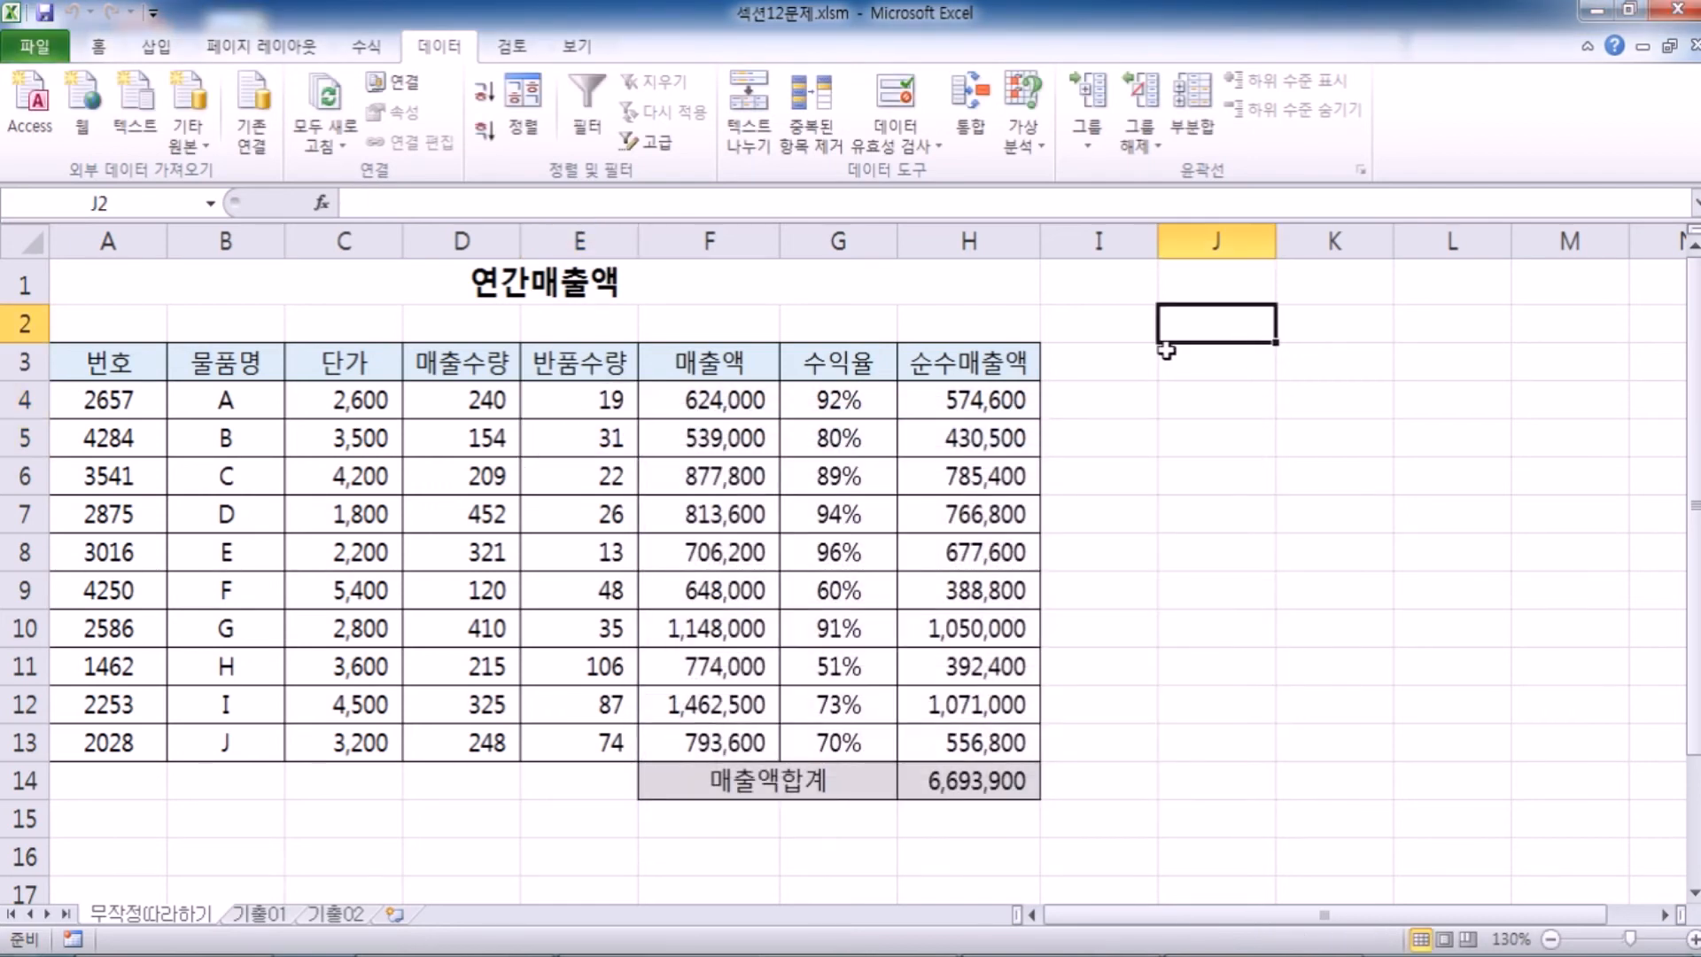
{"action": "left_click", "coordinate": [1021, 128]}
{"action": "left_click", "coordinate": [1058, 177]}
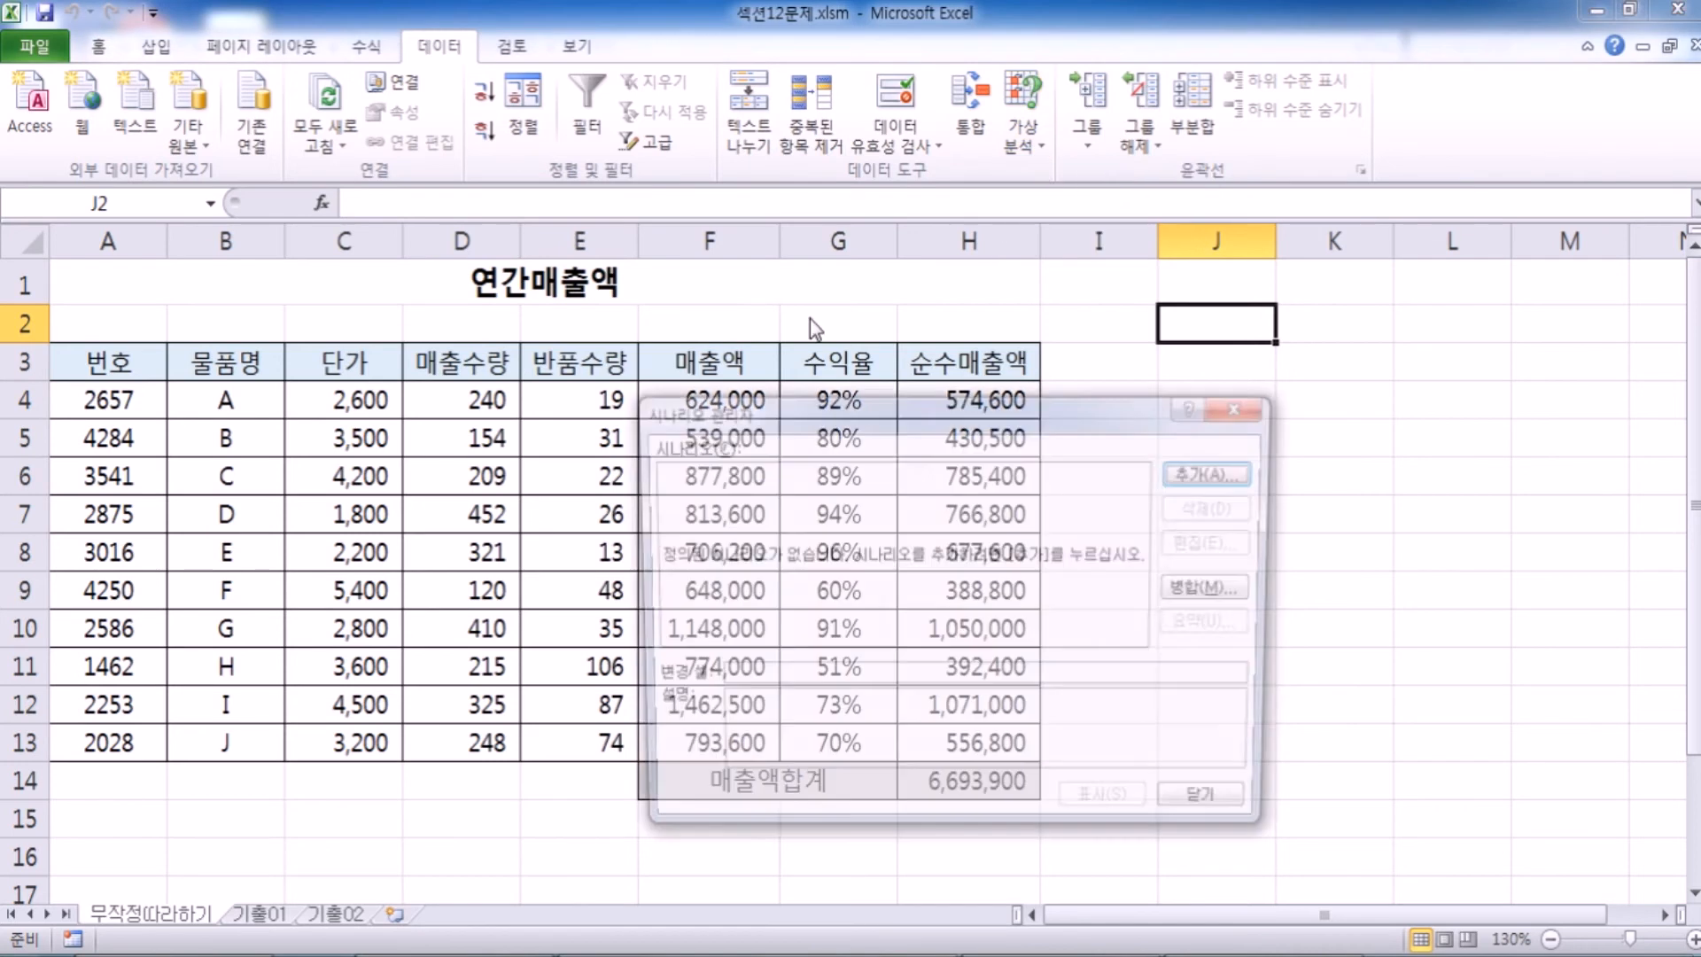
{"action": "left_click", "coordinate": [1222, 472]}
{"action": "type", "text": "수익률의 증가"}
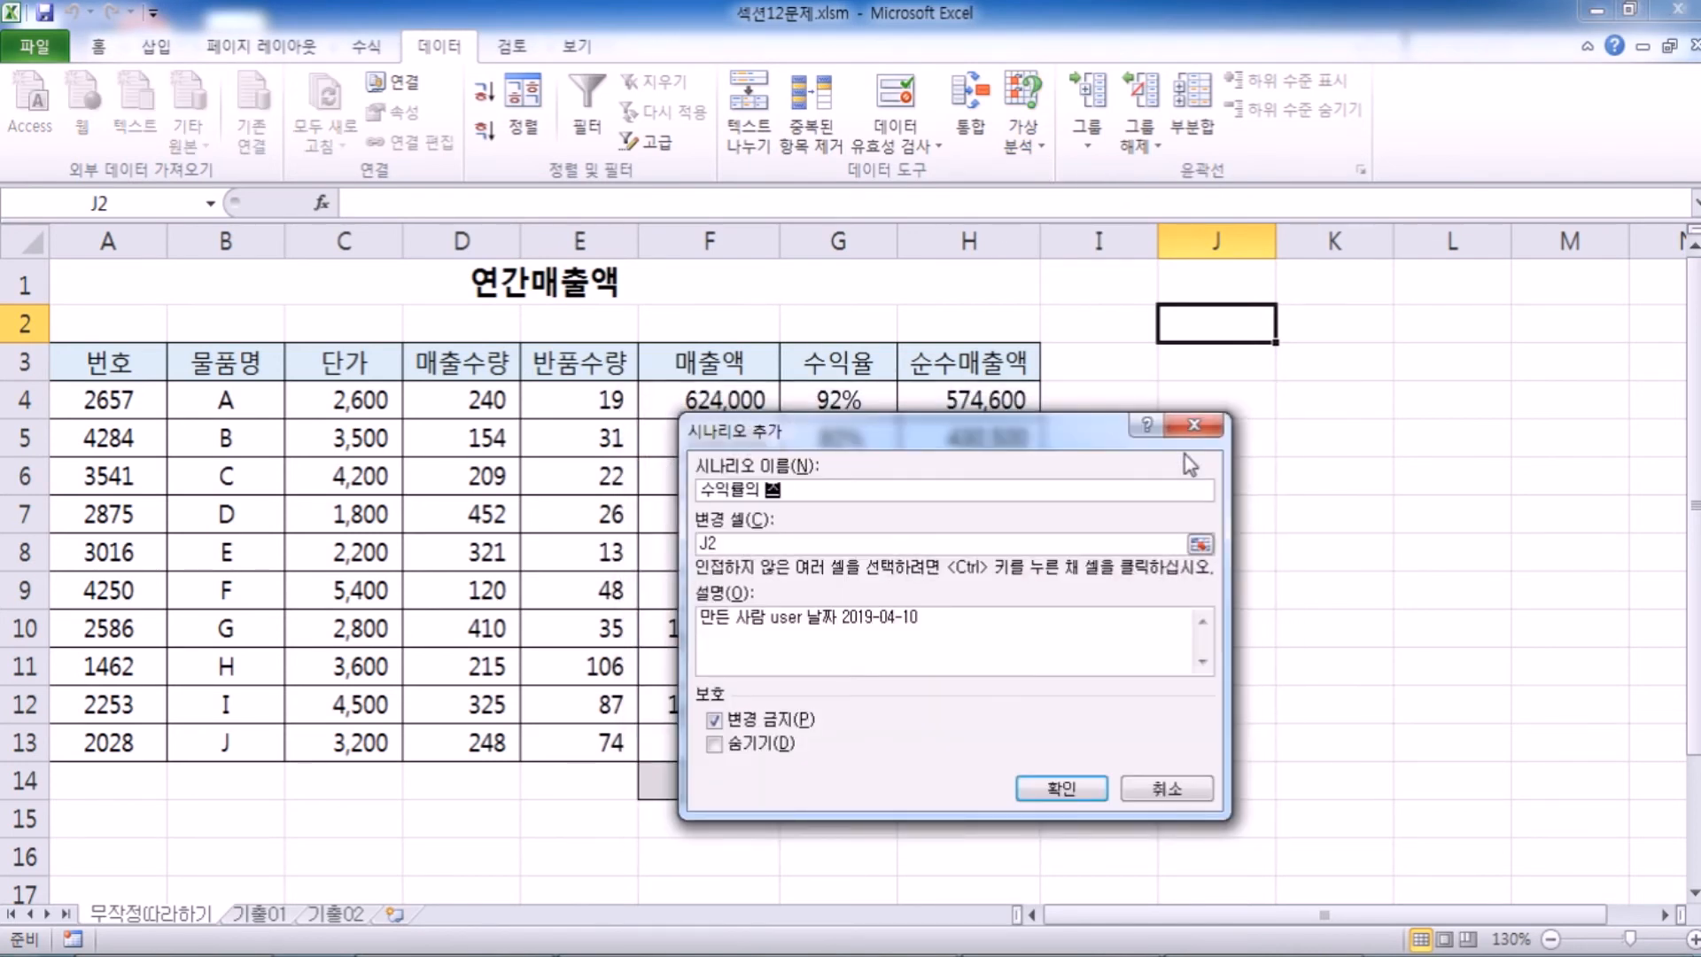
{"action": "key", "text": "Tab"}
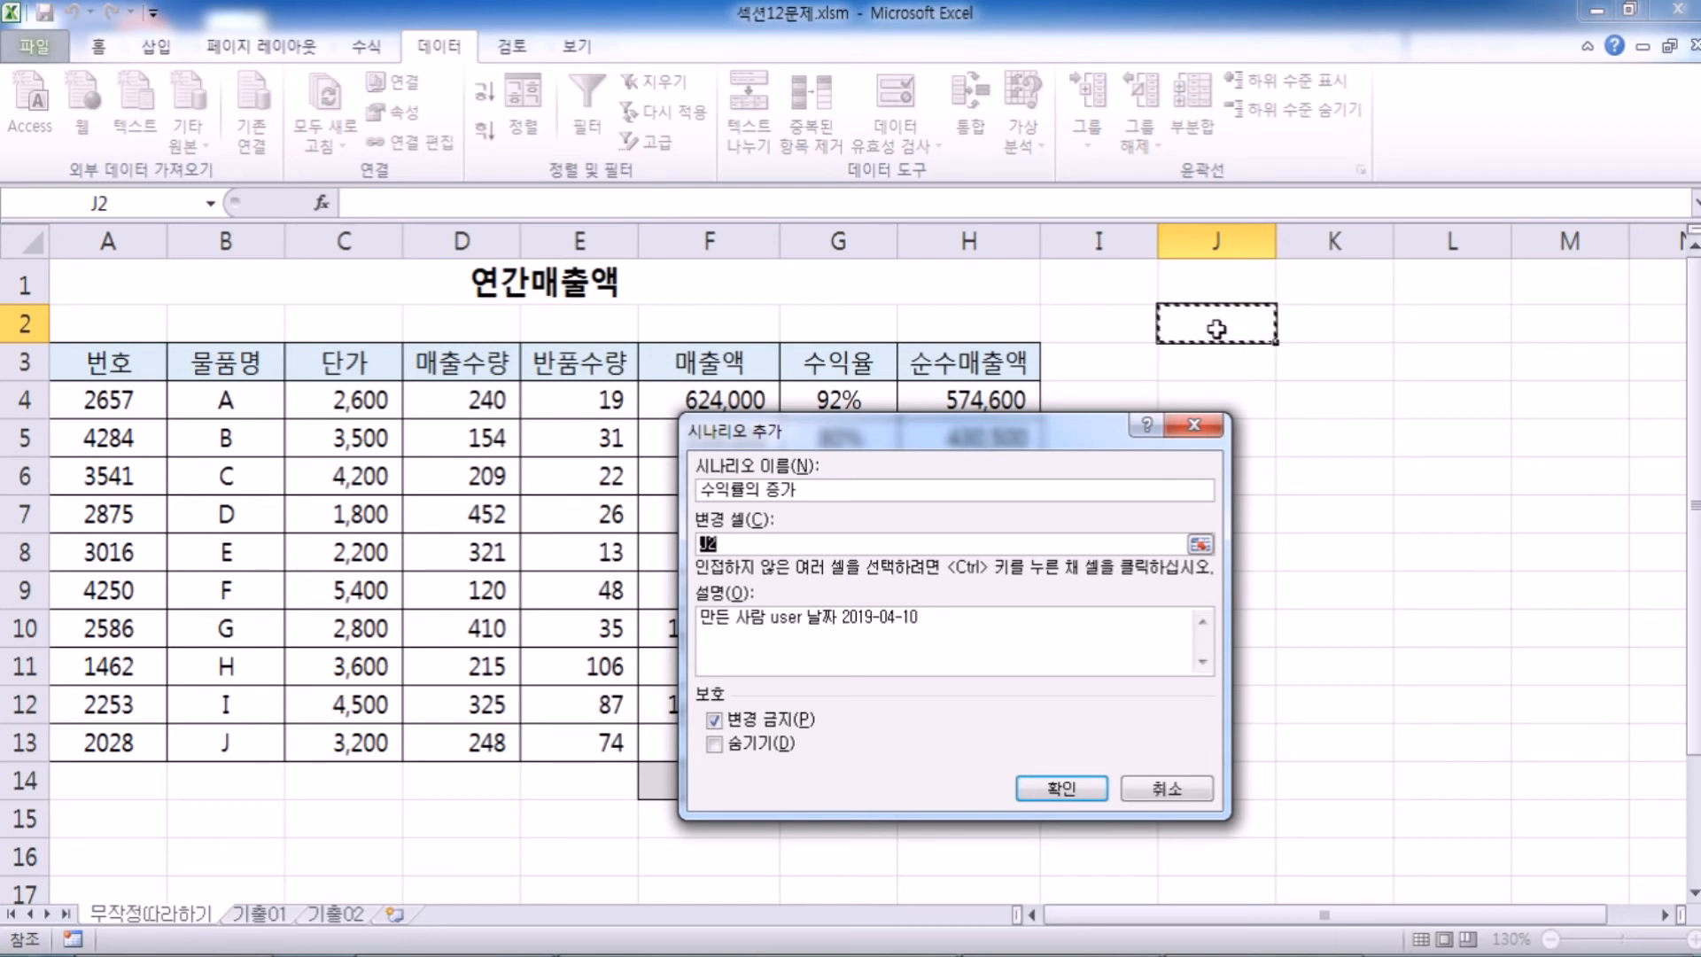
{"action": "left_click", "coordinate": [572, 407]}
{"action": "left_click_drag", "start_coordinate": [572, 407], "coordinate": [568, 436]}
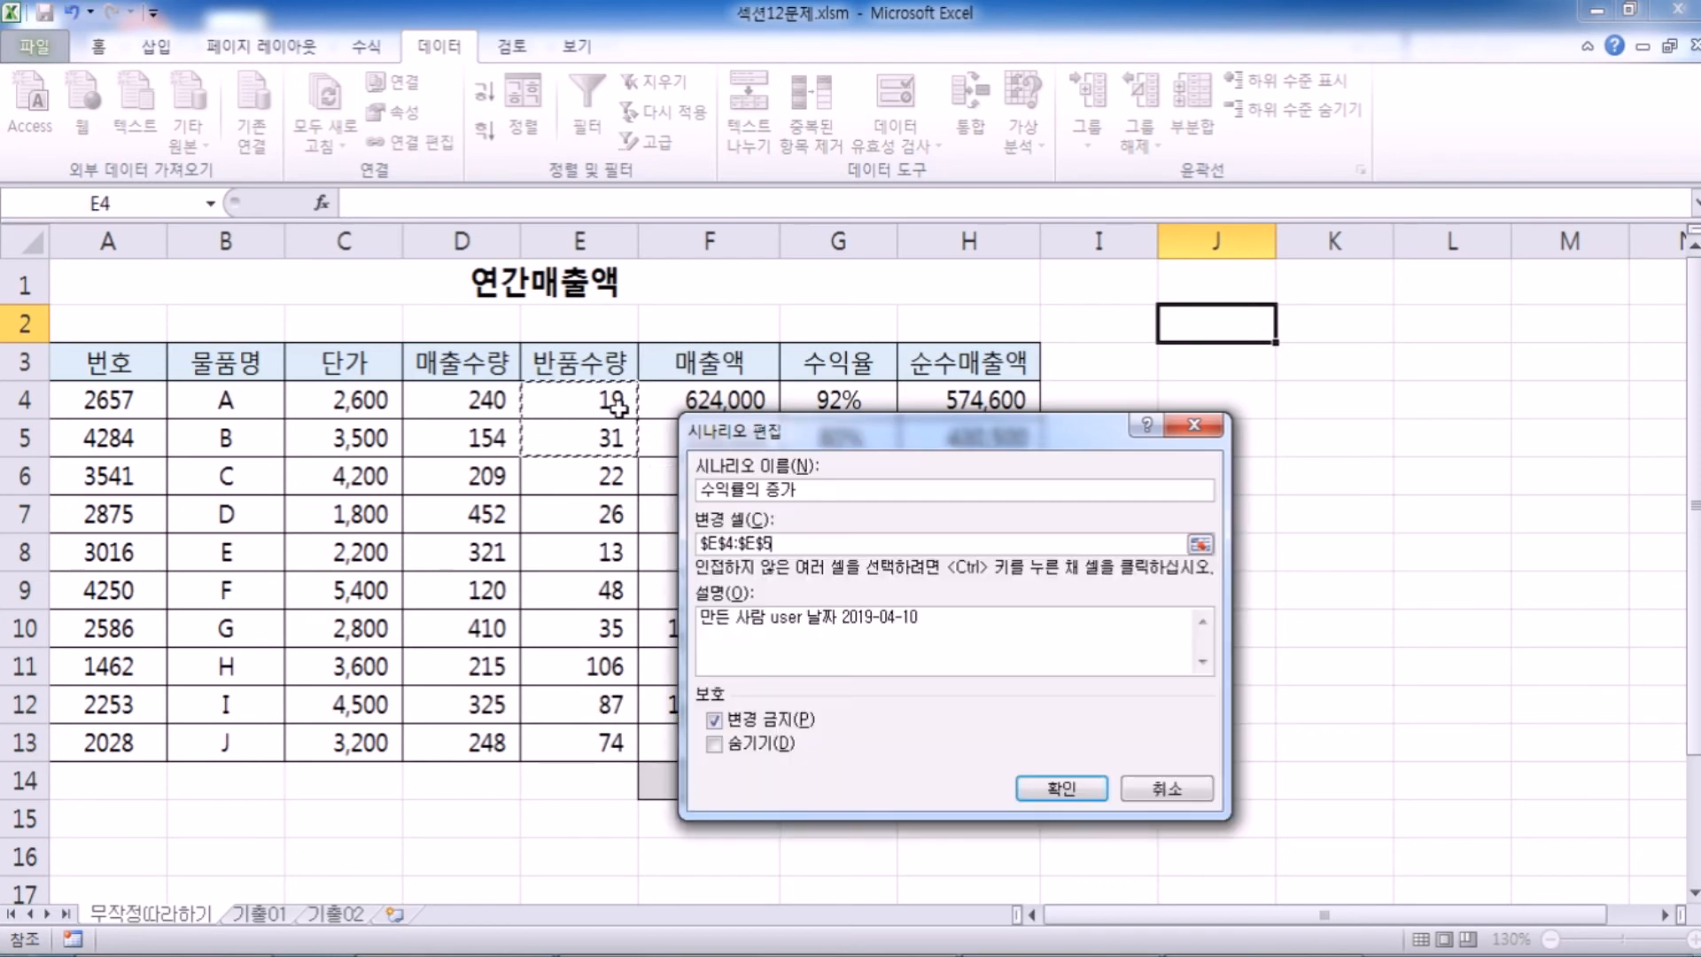
{"action": "left_click_drag", "start_coordinate": [755, 436], "coordinate": [733, 344]}
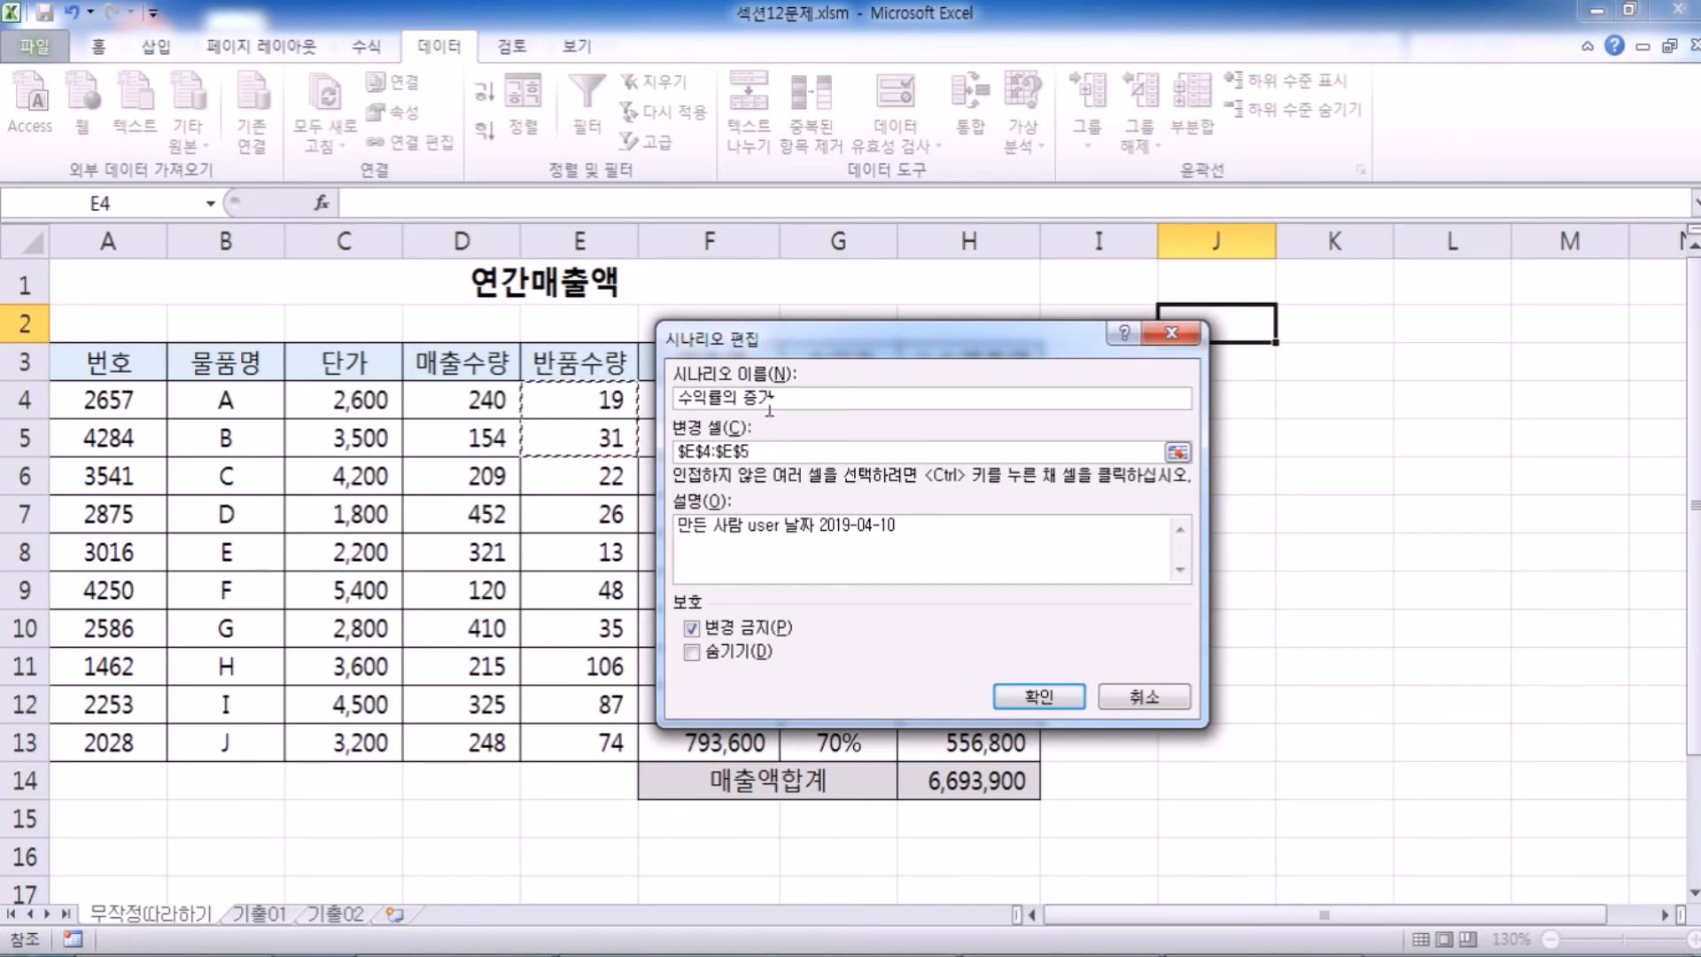
{"action": "left_click_drag", "start_coordinate": [806, 397], "coordinate": [673, 395]}
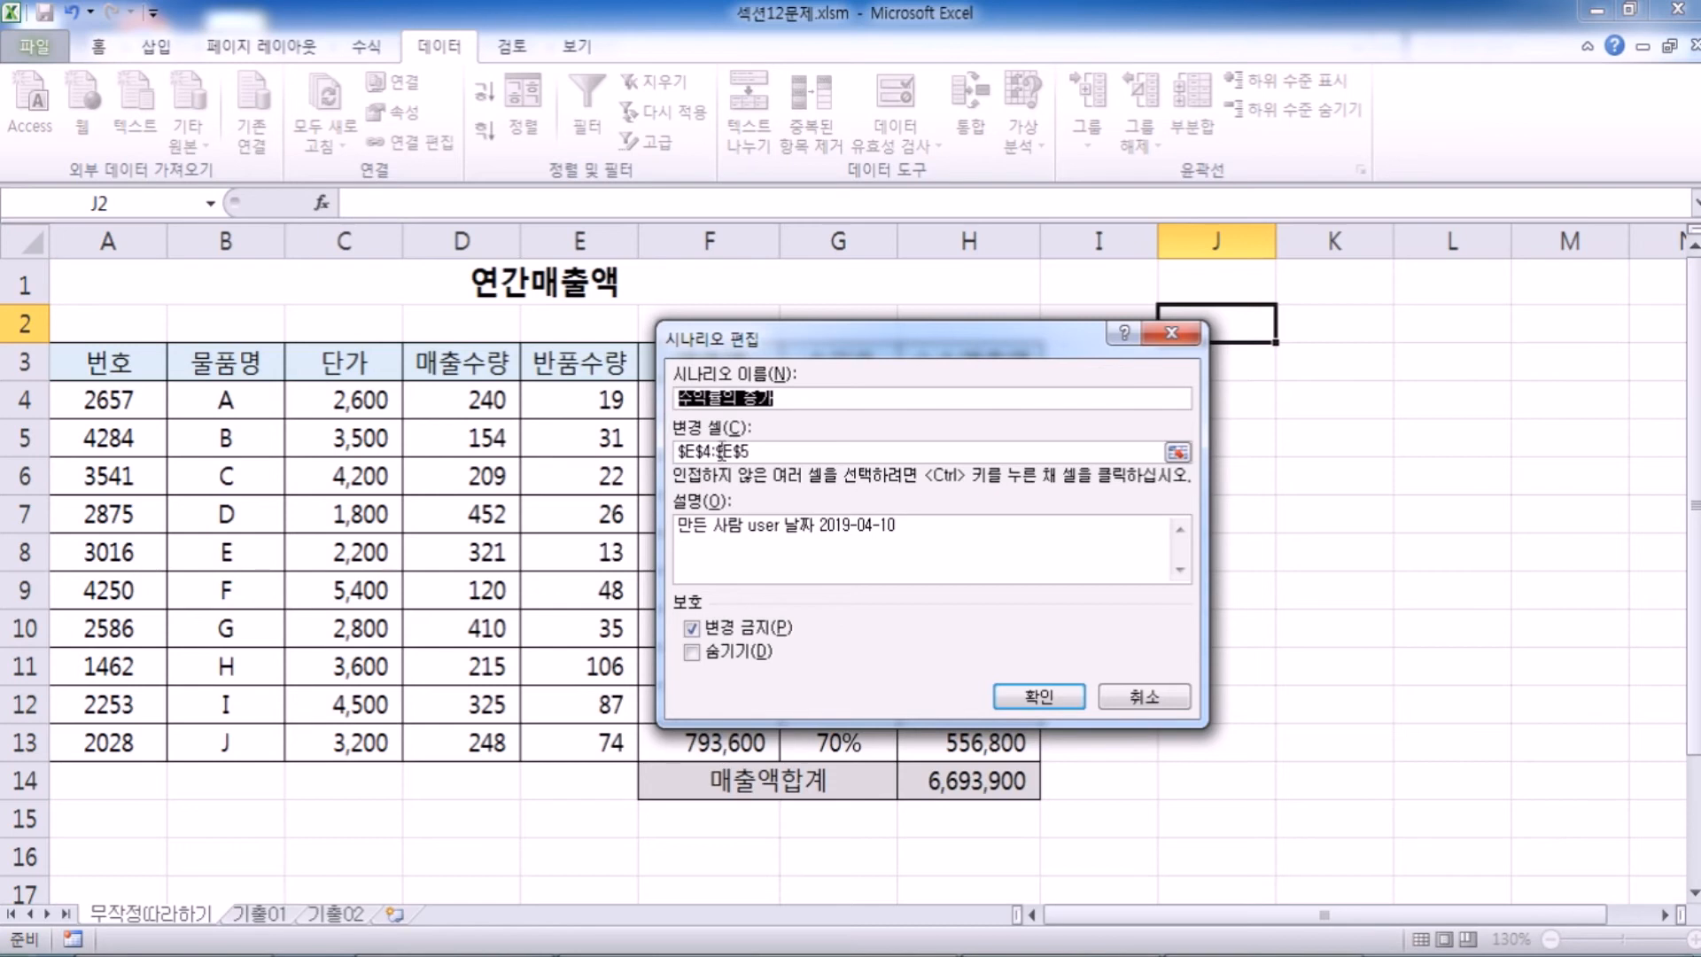
{"action": "left_click_drag", "start_coordinate": [765, 451], "coordinate": [683, 449]}
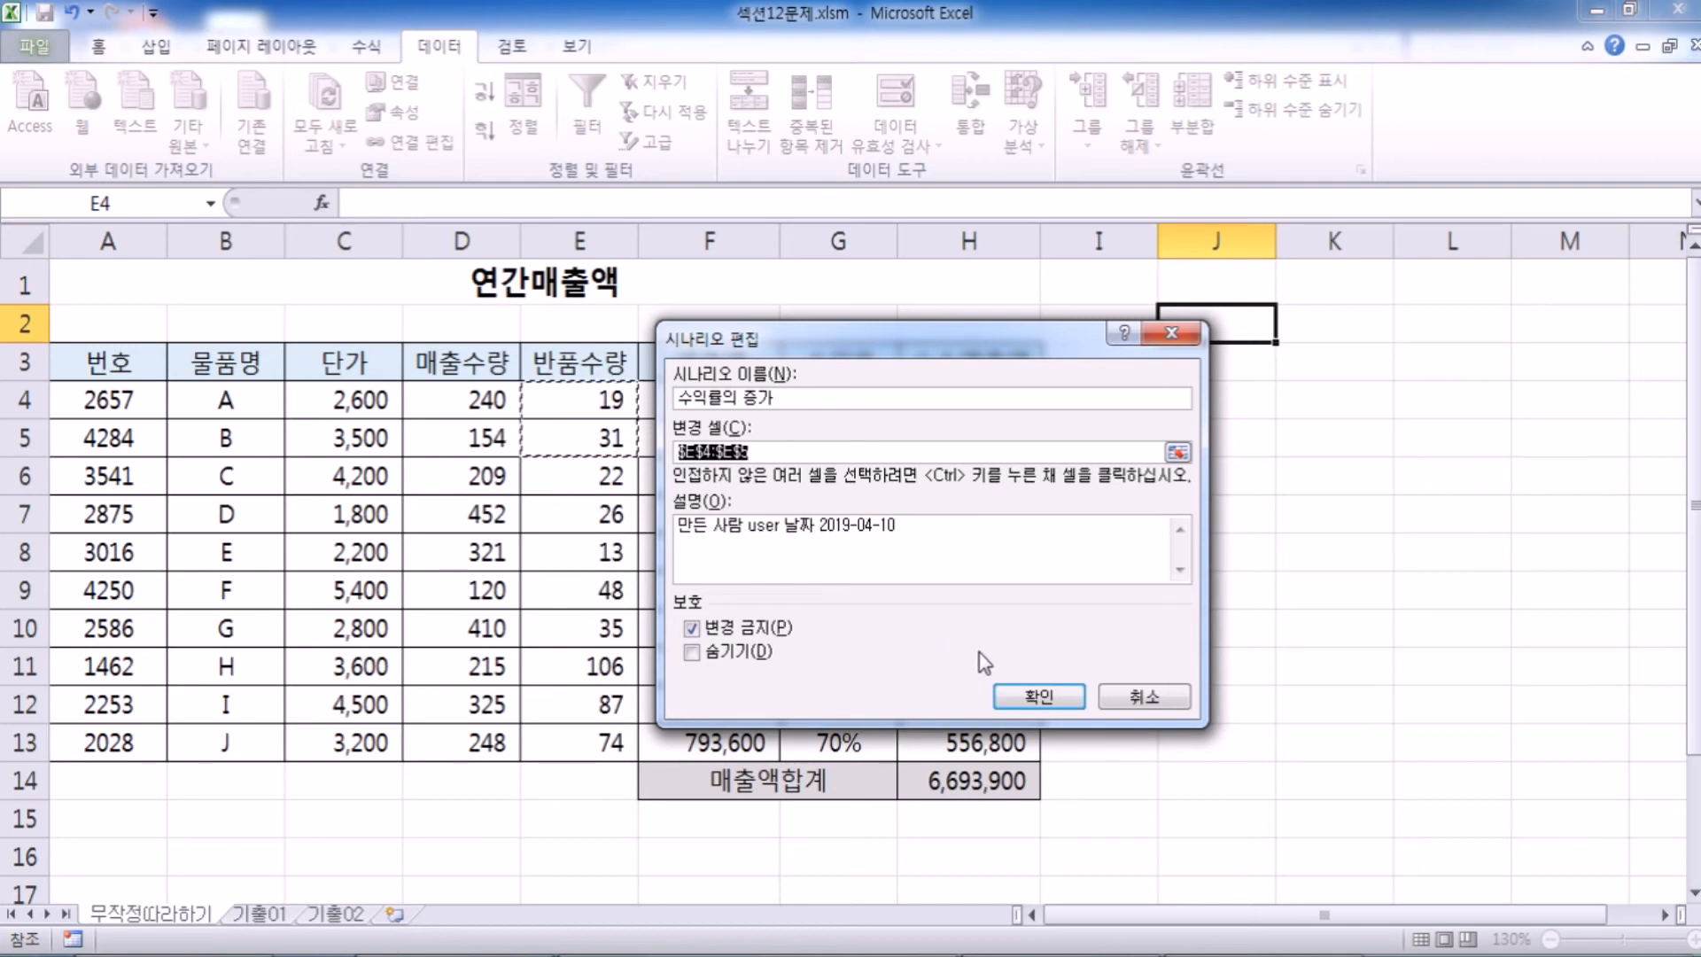
{"action": "left_click", "coordinate": [1015, 696]}
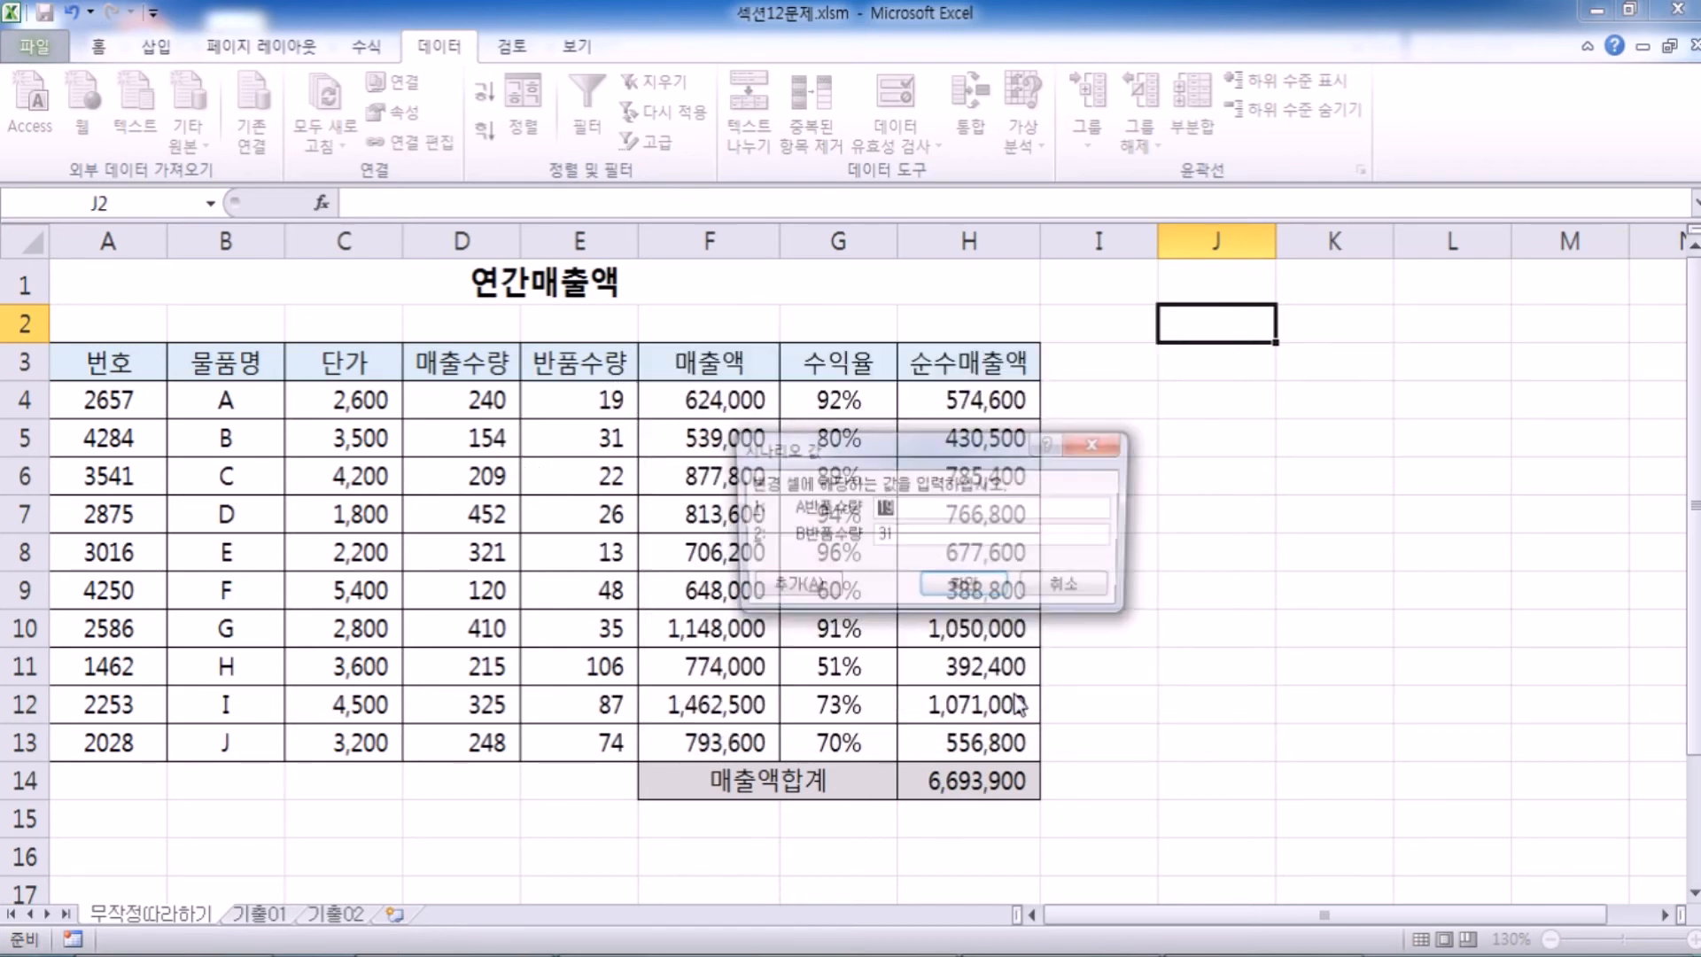
Step: Set the 수익률의 증가 scenario values to 9 for A반품수량 and 21 for B반품수량
{"action": "left_click_drag", "start_coordinate": [868, 450], "coordinate": [809, 339]}
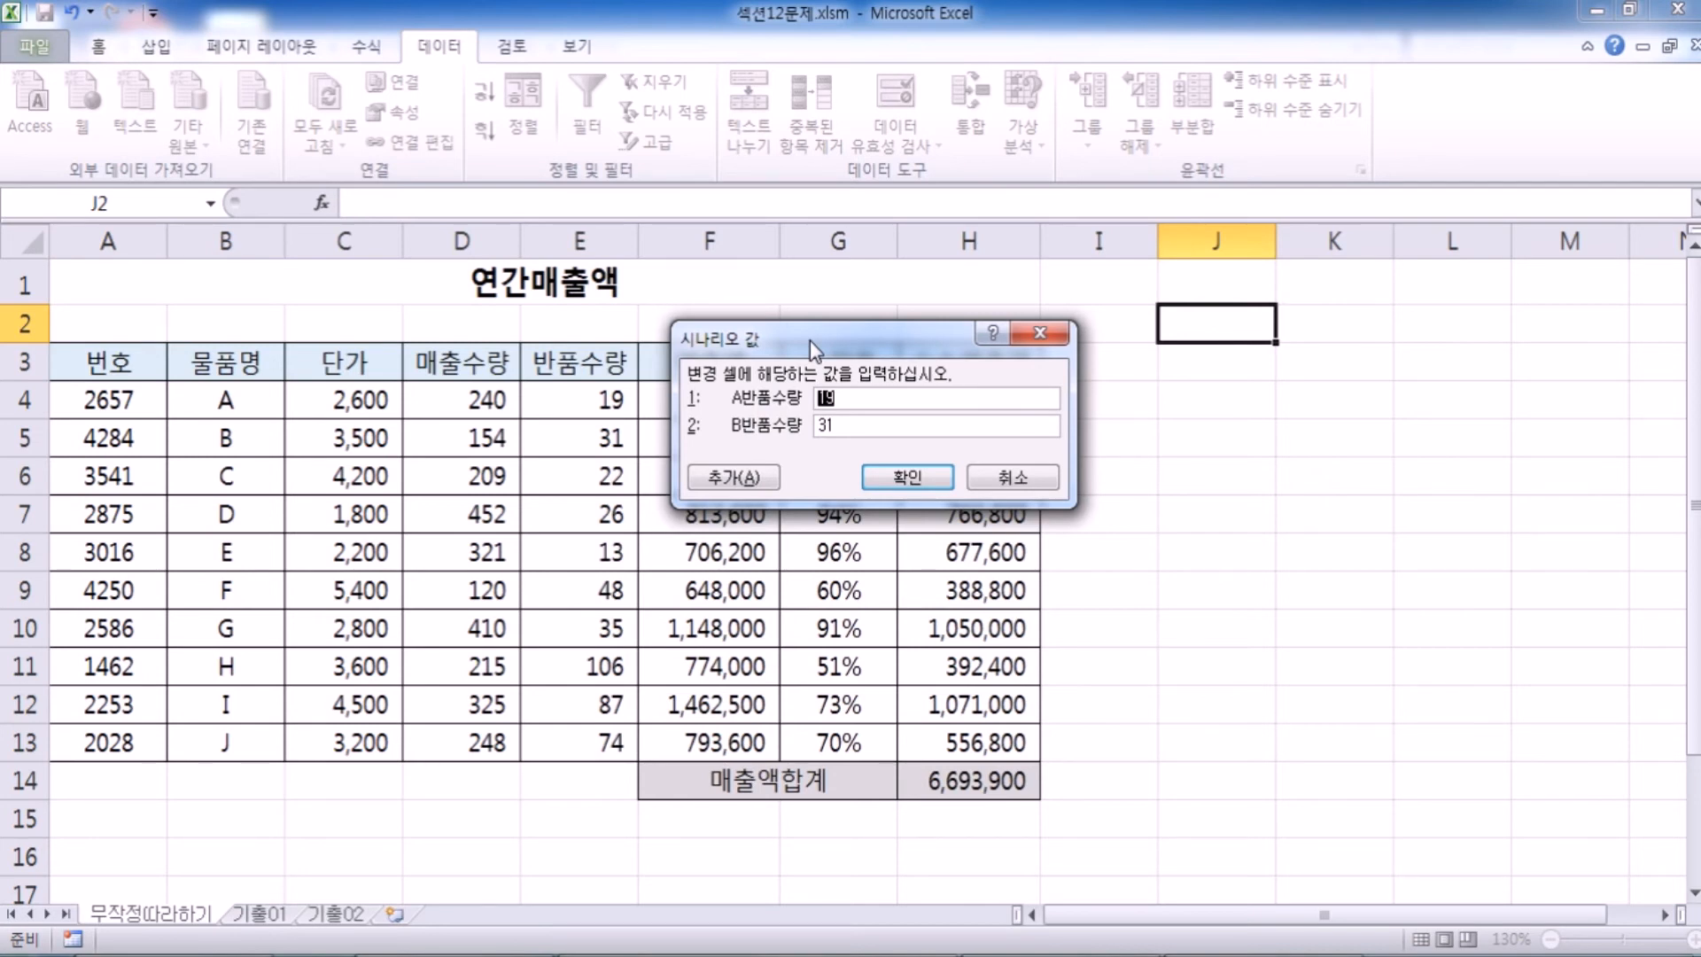
{"action": "type", "text": "9"}
{"action": "key", "text": "Tab"}
{"action": "type", "text": "21"}
{"action": "left_click", "coordinate": [760, 484]}
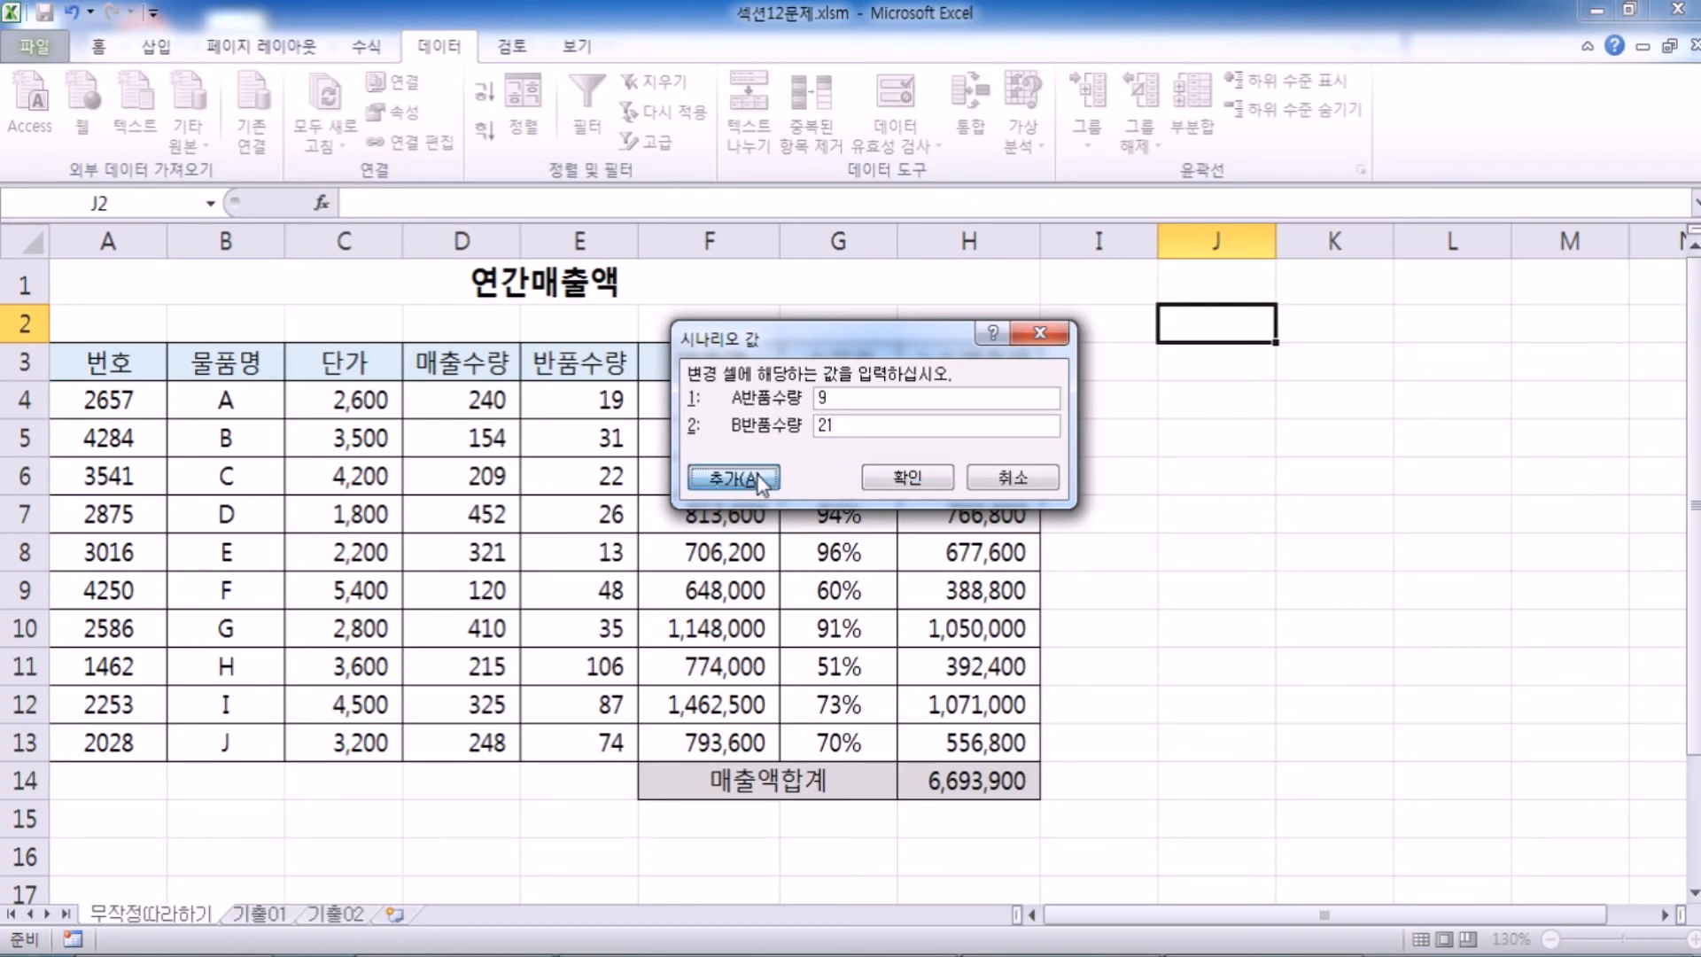
{"action": "left_click", "coordinate": [870, 476]}
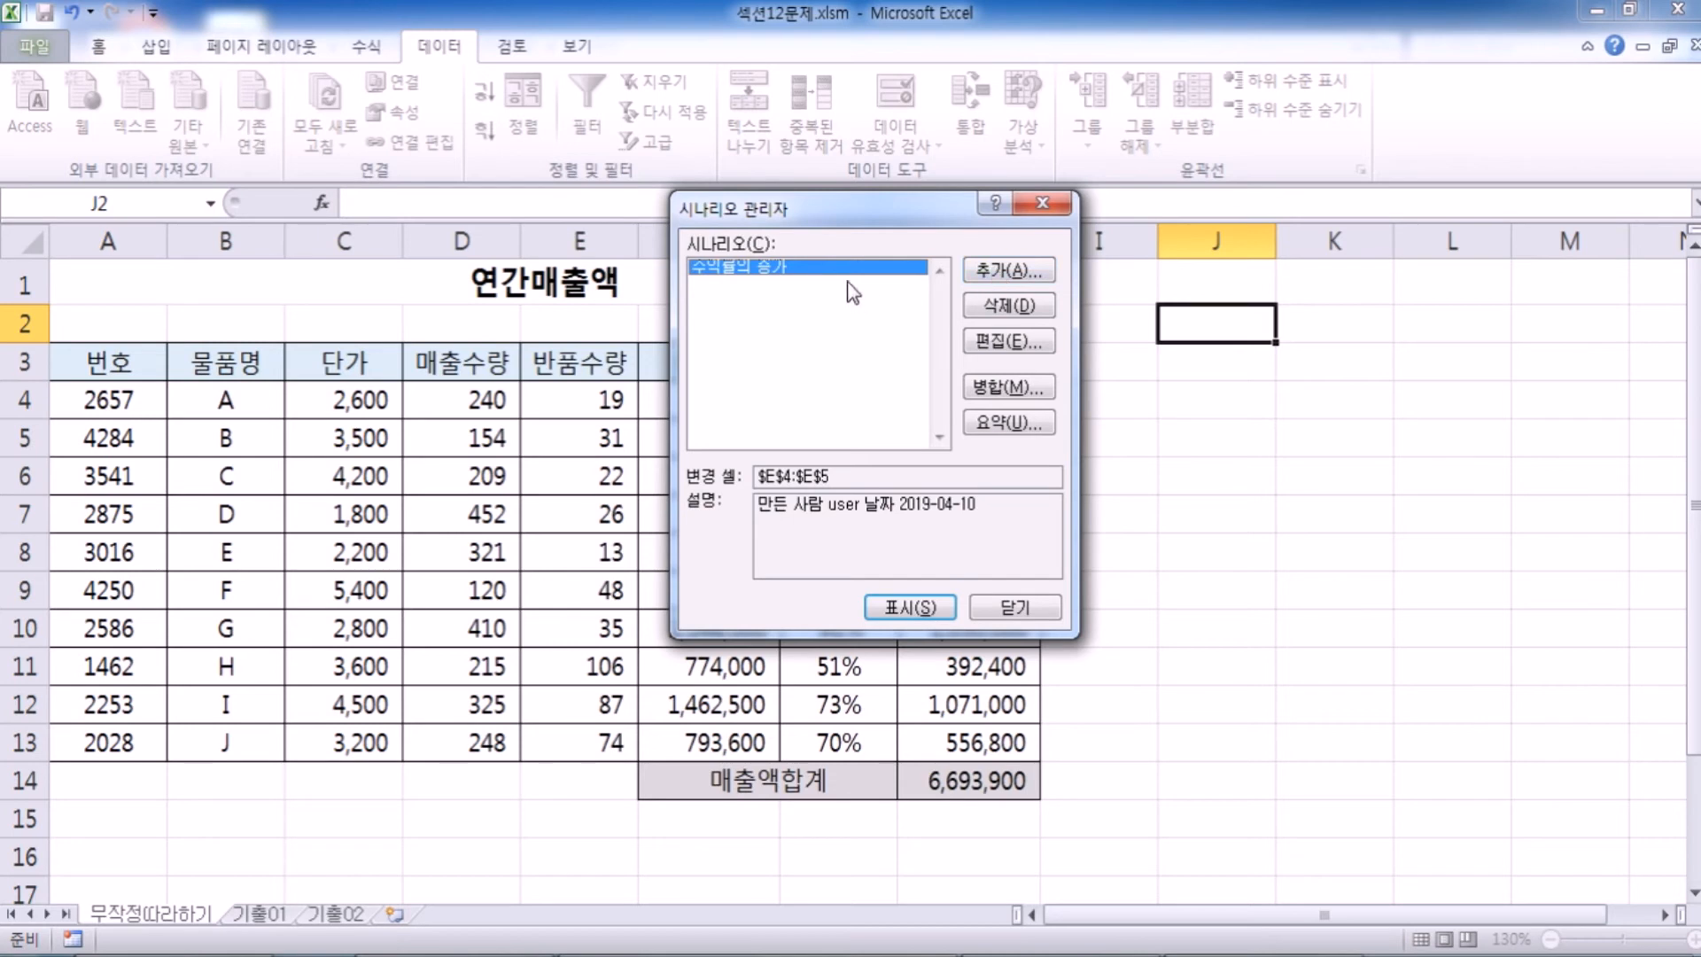
Step: Add a second scenario named 수익률의 감소, keeping E4:E5 as its changing cells
{"action": "left_click", "coordinate": [991, 276]}
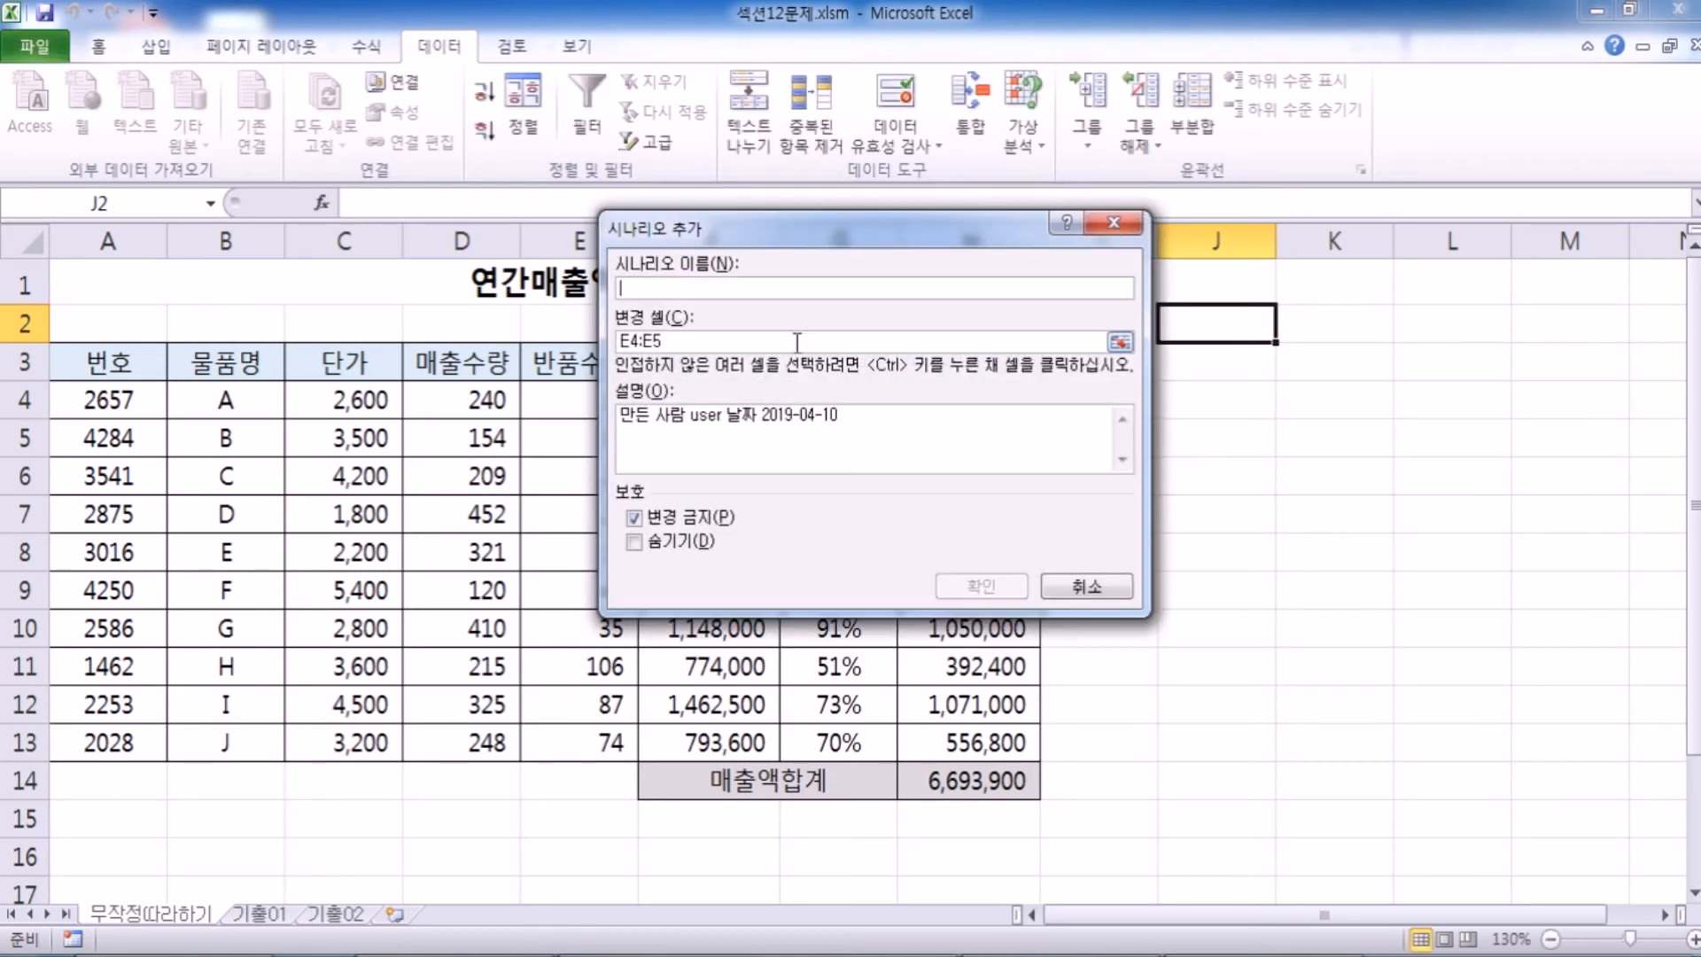
{"action": "type", "text": "수익루ㅠㄹ"}
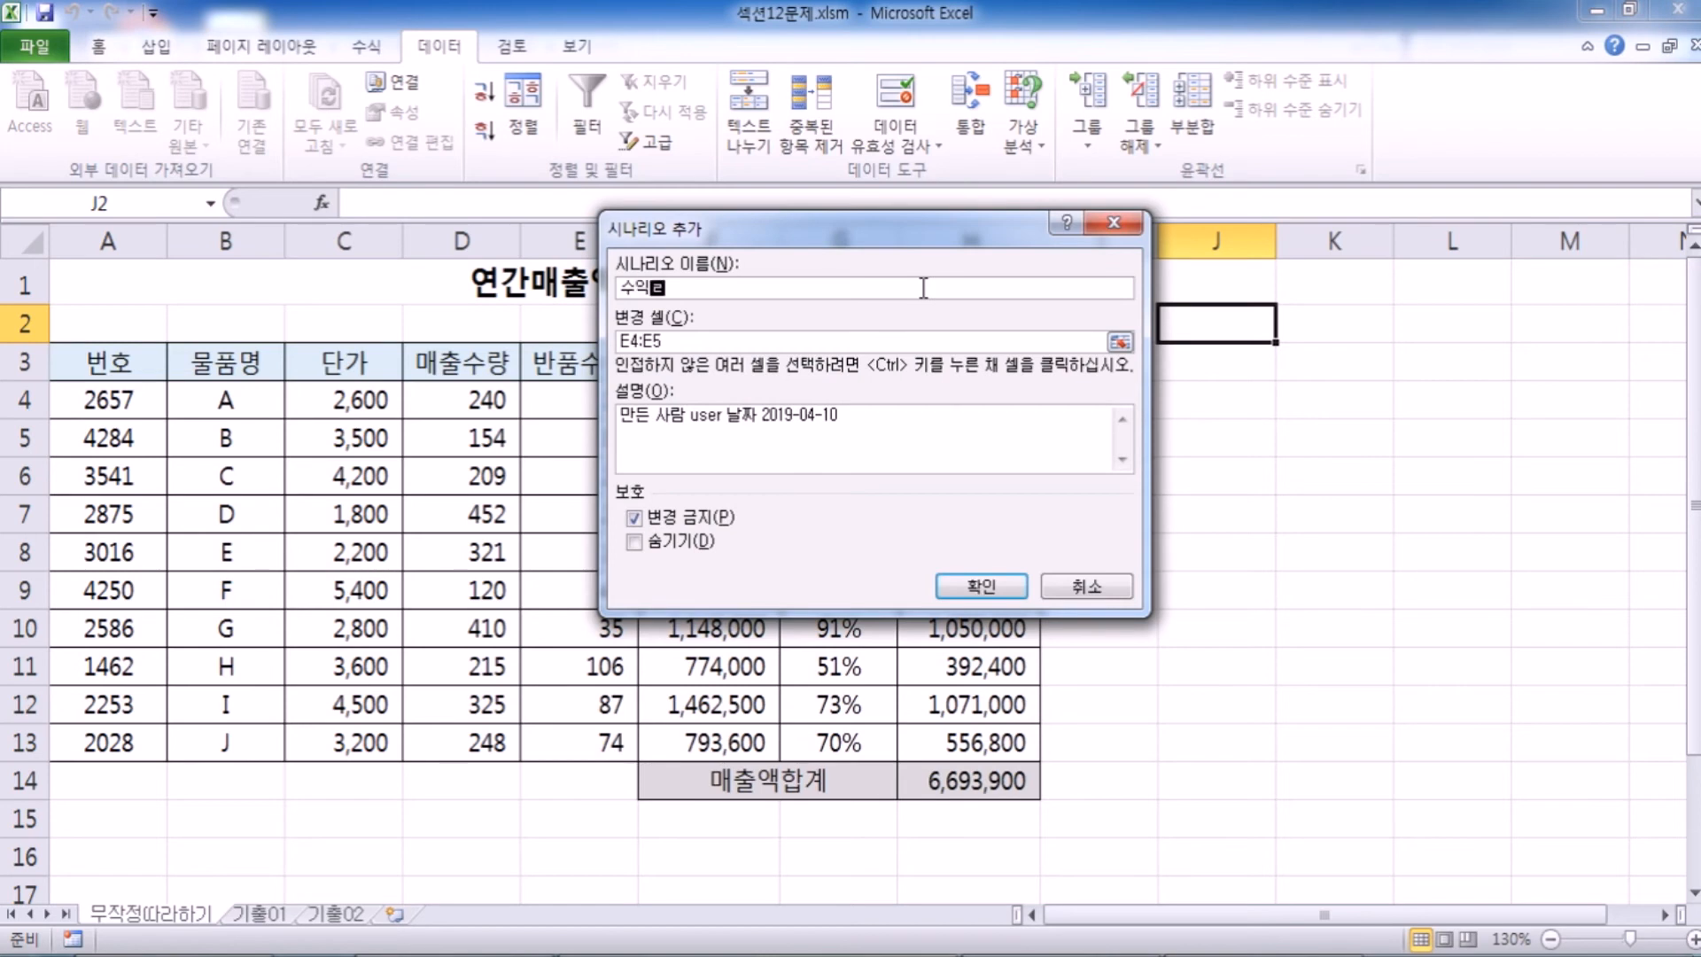
{"action": "key", "text": "BackSpace"}
{"action": "key", "text": "BackSpace"}
{"action": "type", "text": "률의 감소"}
{"action": "key", "text": "Tab"}
{"action": "left_click_drag", "start_coordinate": [778, 222], "coordinate": [841, 287]}
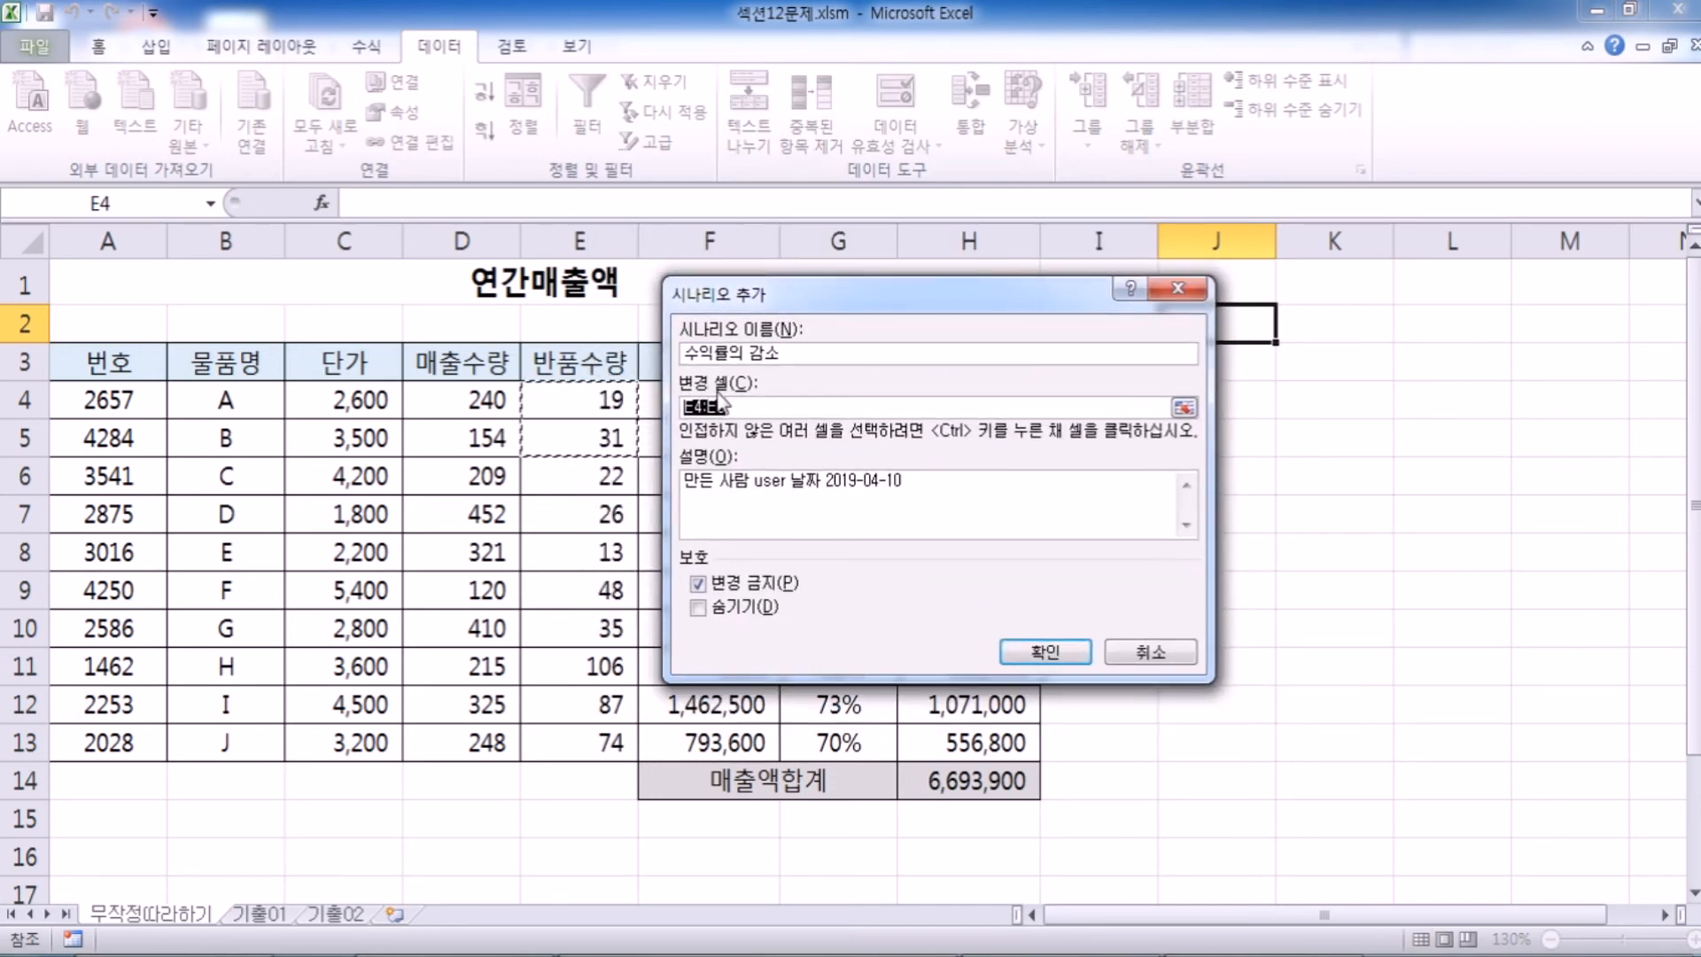
{"action": "left_click", "coordinate": [760, 403]}
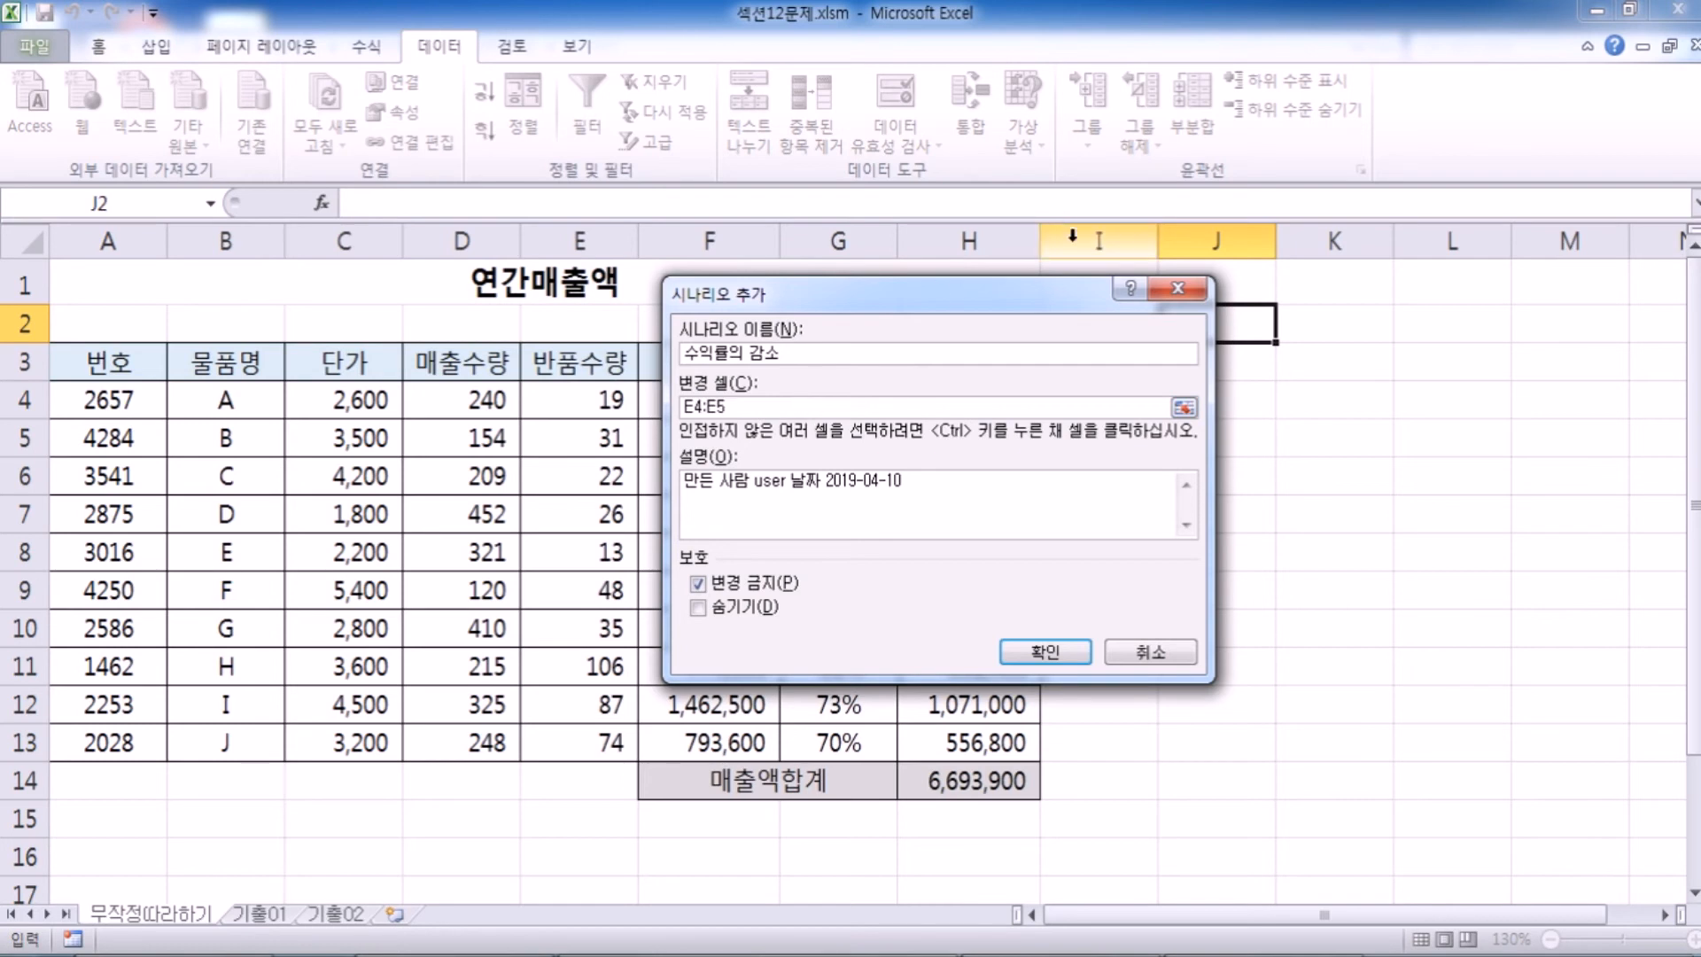
{"action": "mouse_move", "coordinate": [1001, 299]}
{"action": "left_mouse_down"}
{"action": "mouse_move", "coordinate": [1139, 475]}
{"action": "mouse_move", "coordinate": [1074, 324]}
{"action": "mouse_move", "coordinate": [1003, 268]}
{"action": "left_mouse_up"}
{"action": "left_click_drag", "start_coordinate": [837, 367], "coordinate": [753, 366]}
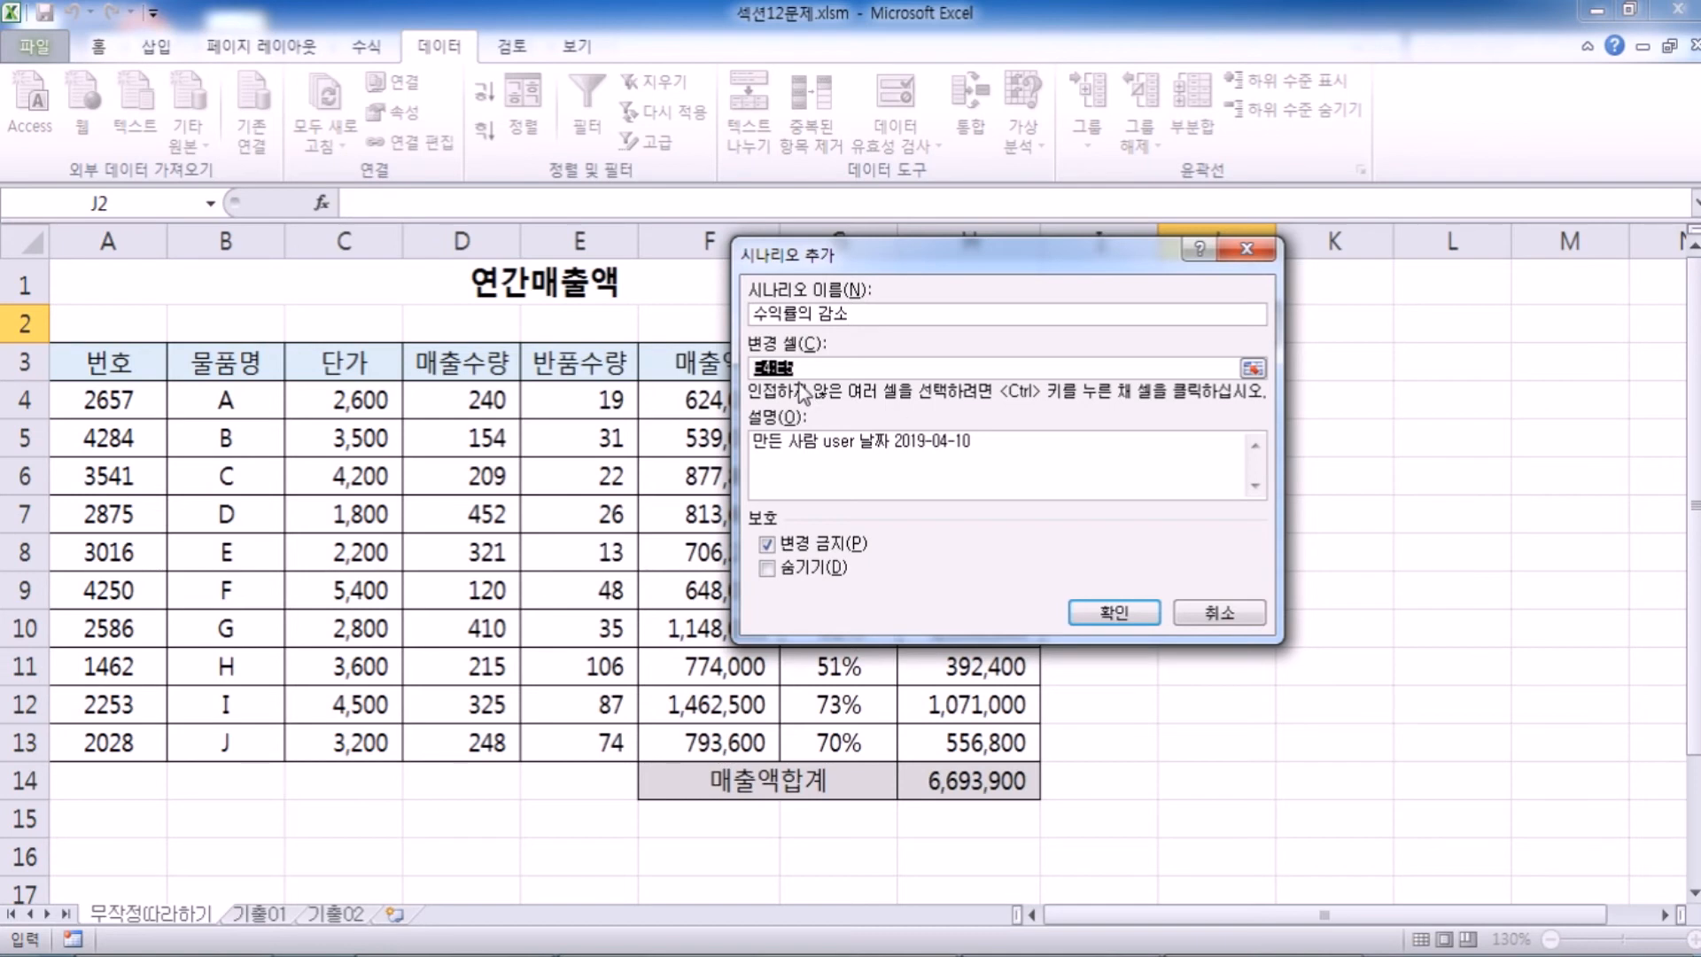
{"action": "left_click", "coordinate": [1101, 613]}
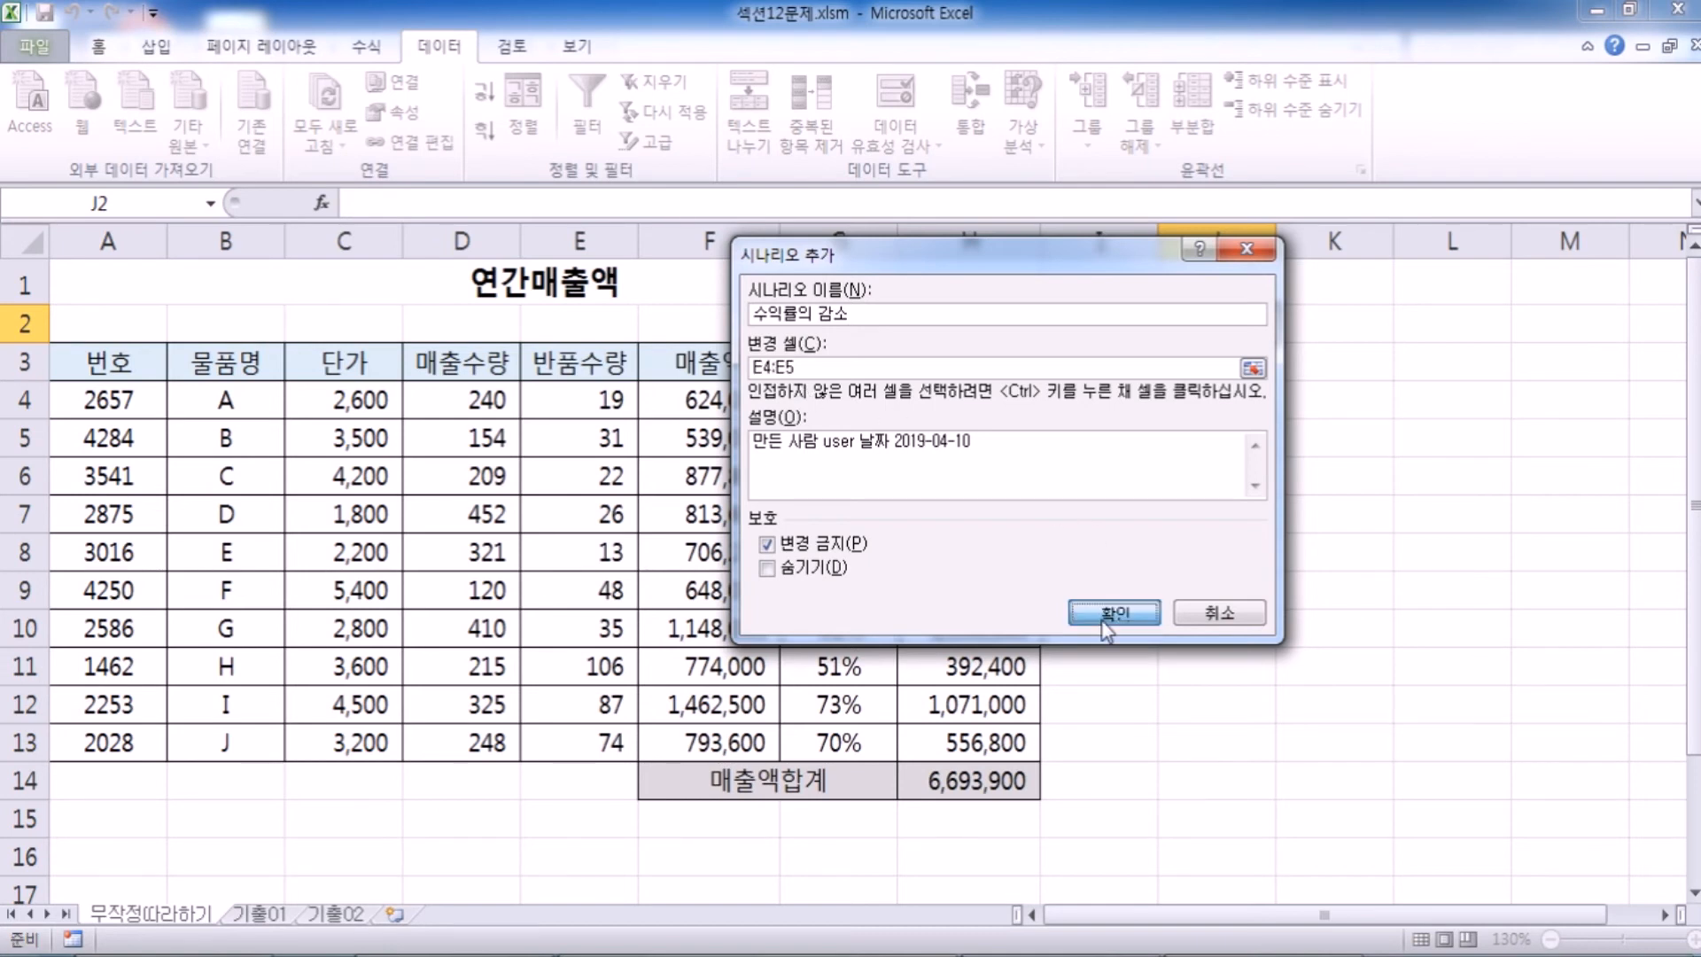
Step: Set the 수익률의 감소 scenario values to 29 for A반품수량 and 41 for B반품수량
{"action": "left_click_drag", "start_coordinate": [857, 366], "coordinate": [708, 351]}
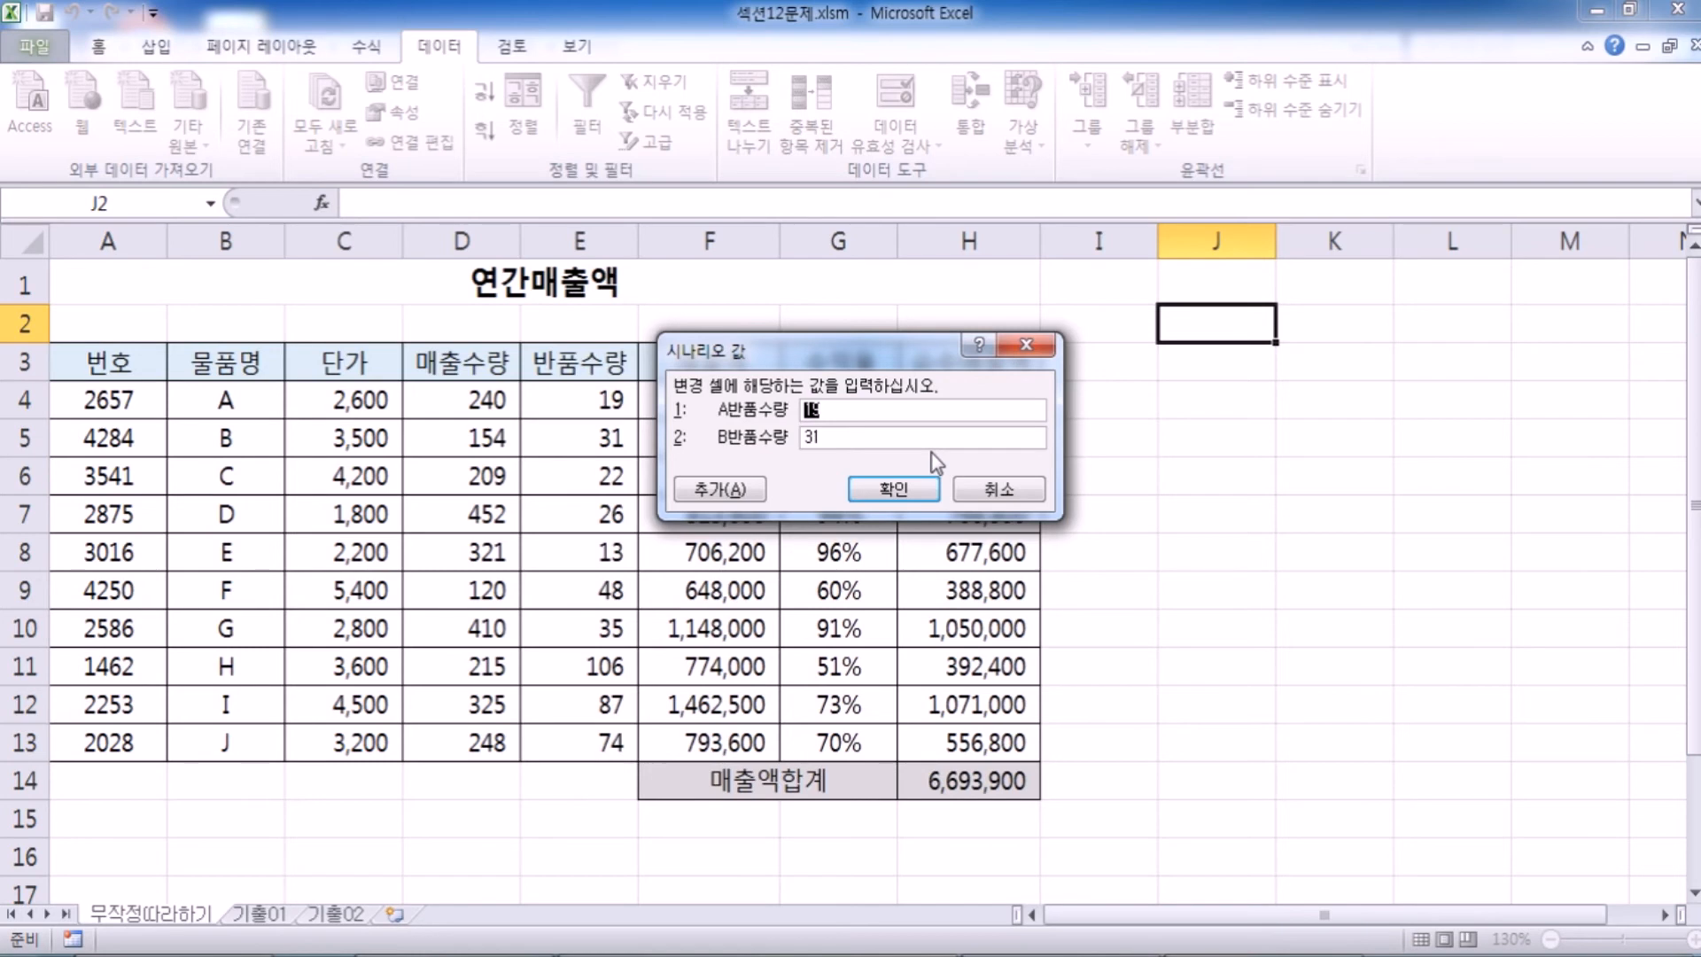
{"action": "type", "text": "29"}
{"action": "key", "text": "Tab"}
{"action": "type", "text": "41"}
{"action": "left_click", "coordinate": [891, 493]}
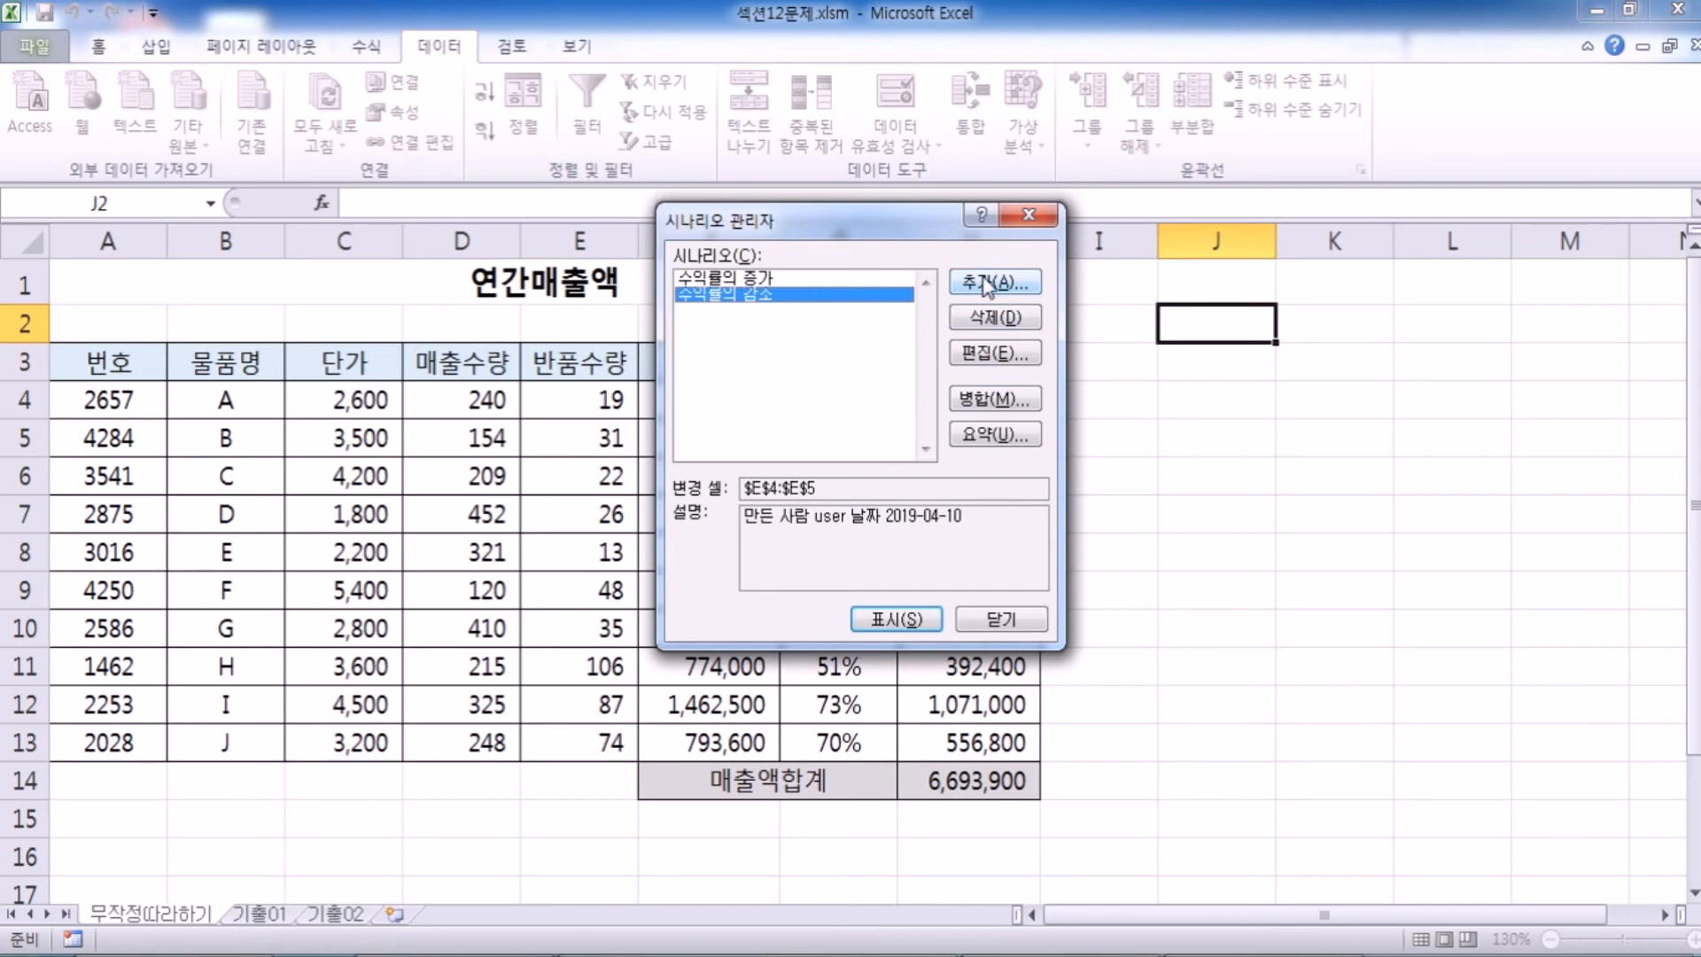
Step: Review the 수익률의 감소 scenario's changing cells and its values for A반품수량 and B반품수량
{"action": "left_click", "coordinate": [981, 354]}
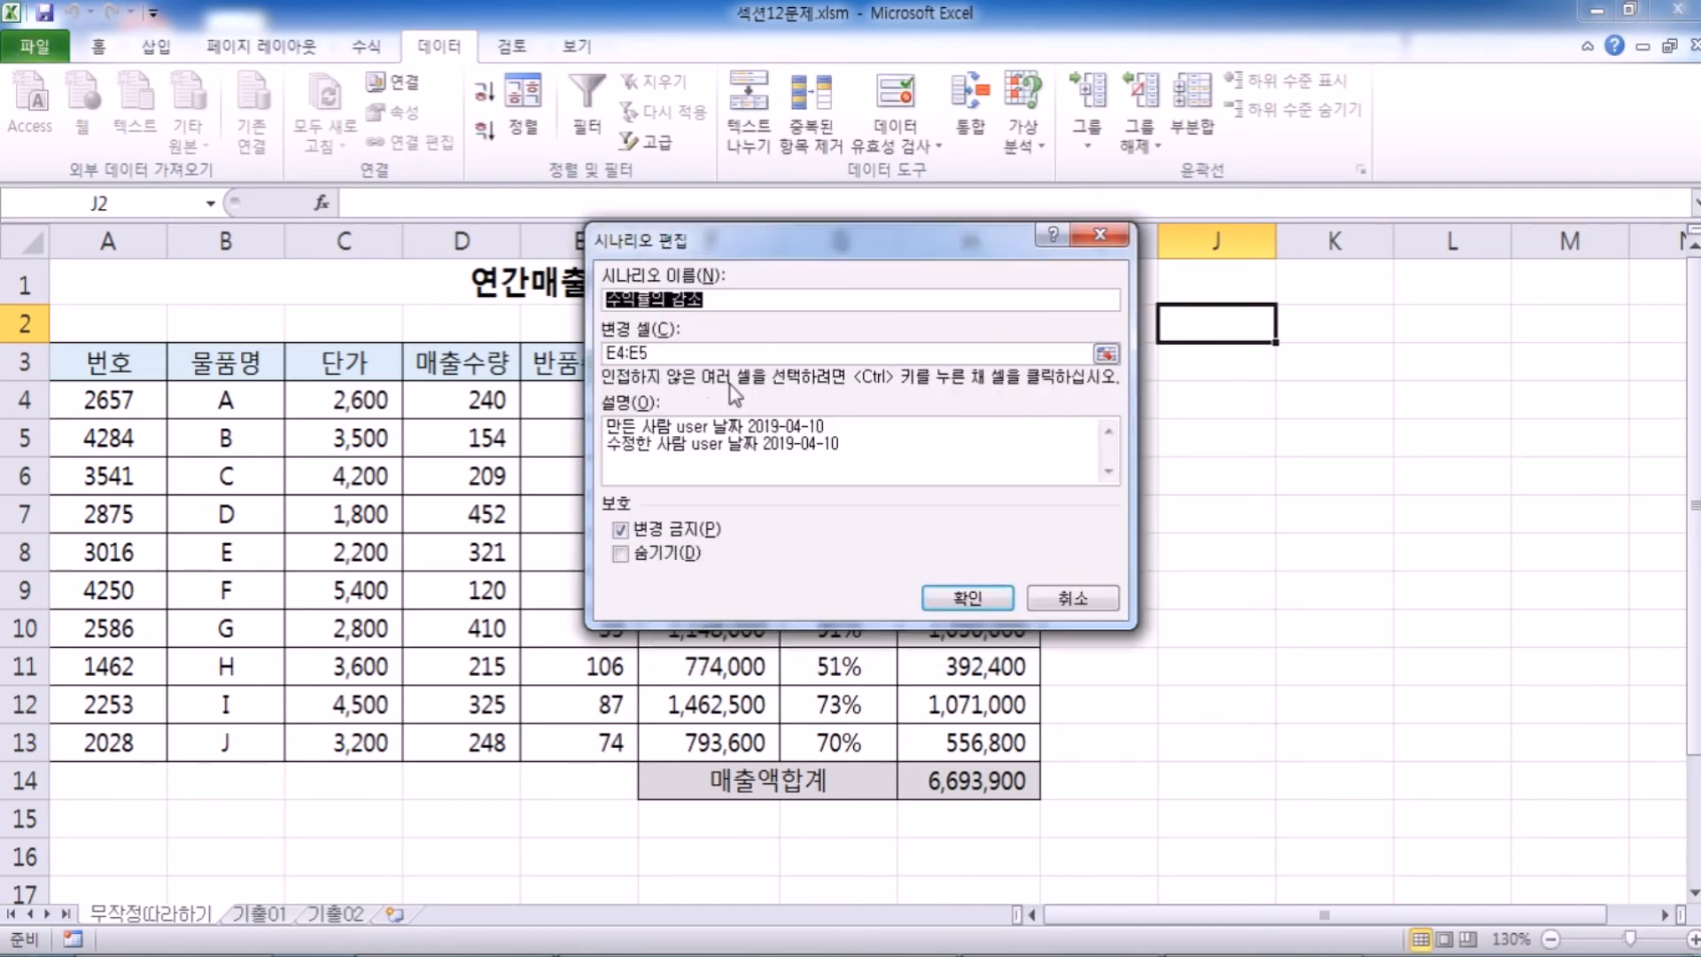
{"action": "left_click", "coordinate": [992, 610]}
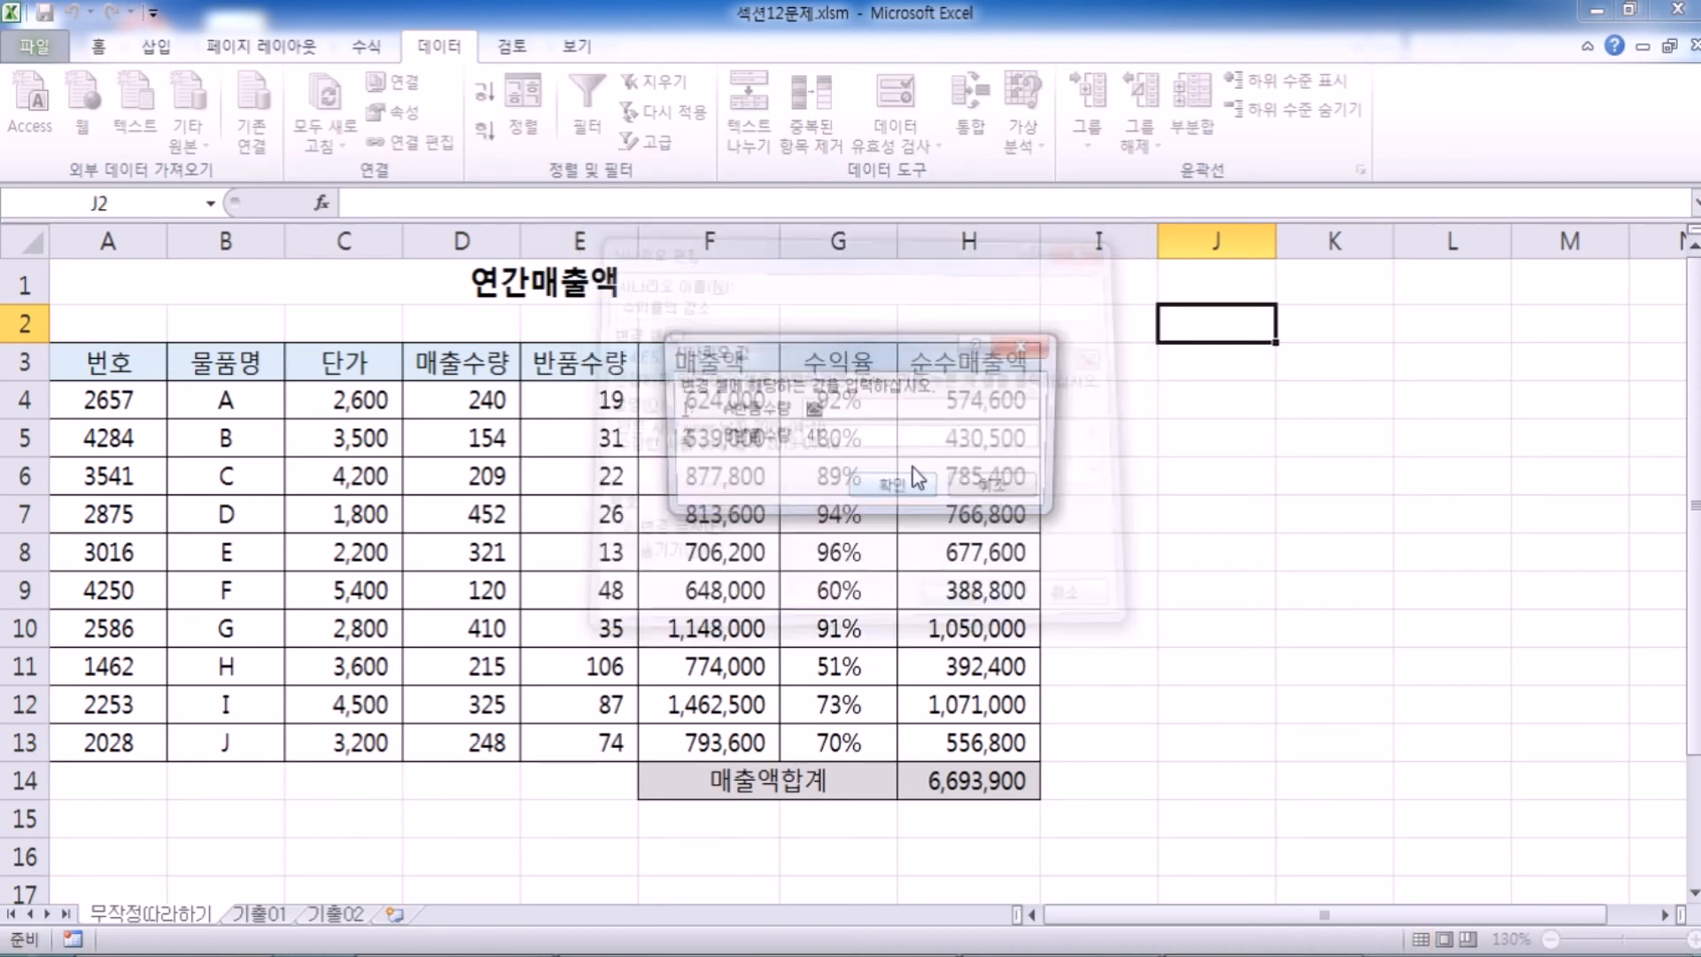
{"action": "left_click", "coordinate": [868, 497]}
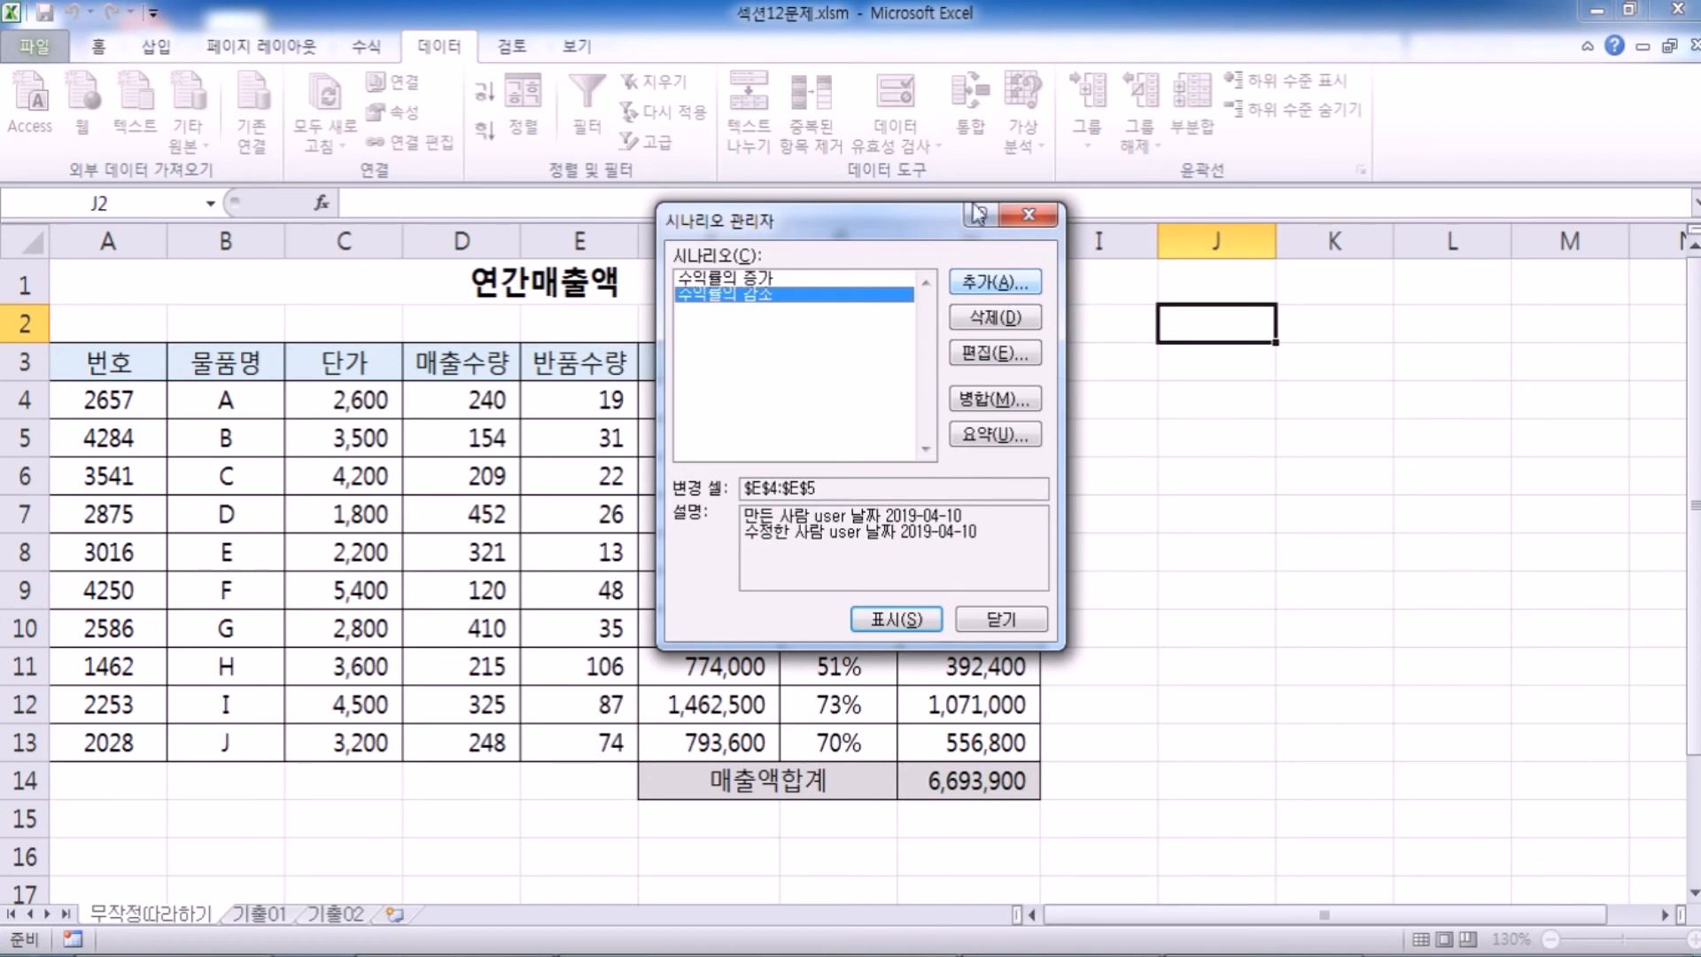
Step: Close the Scenario Manager and check the name defined for cell E4
{"action": "left_click_drag", "start_coordinate": [907, 226], "coordinate": [1220, 67]}
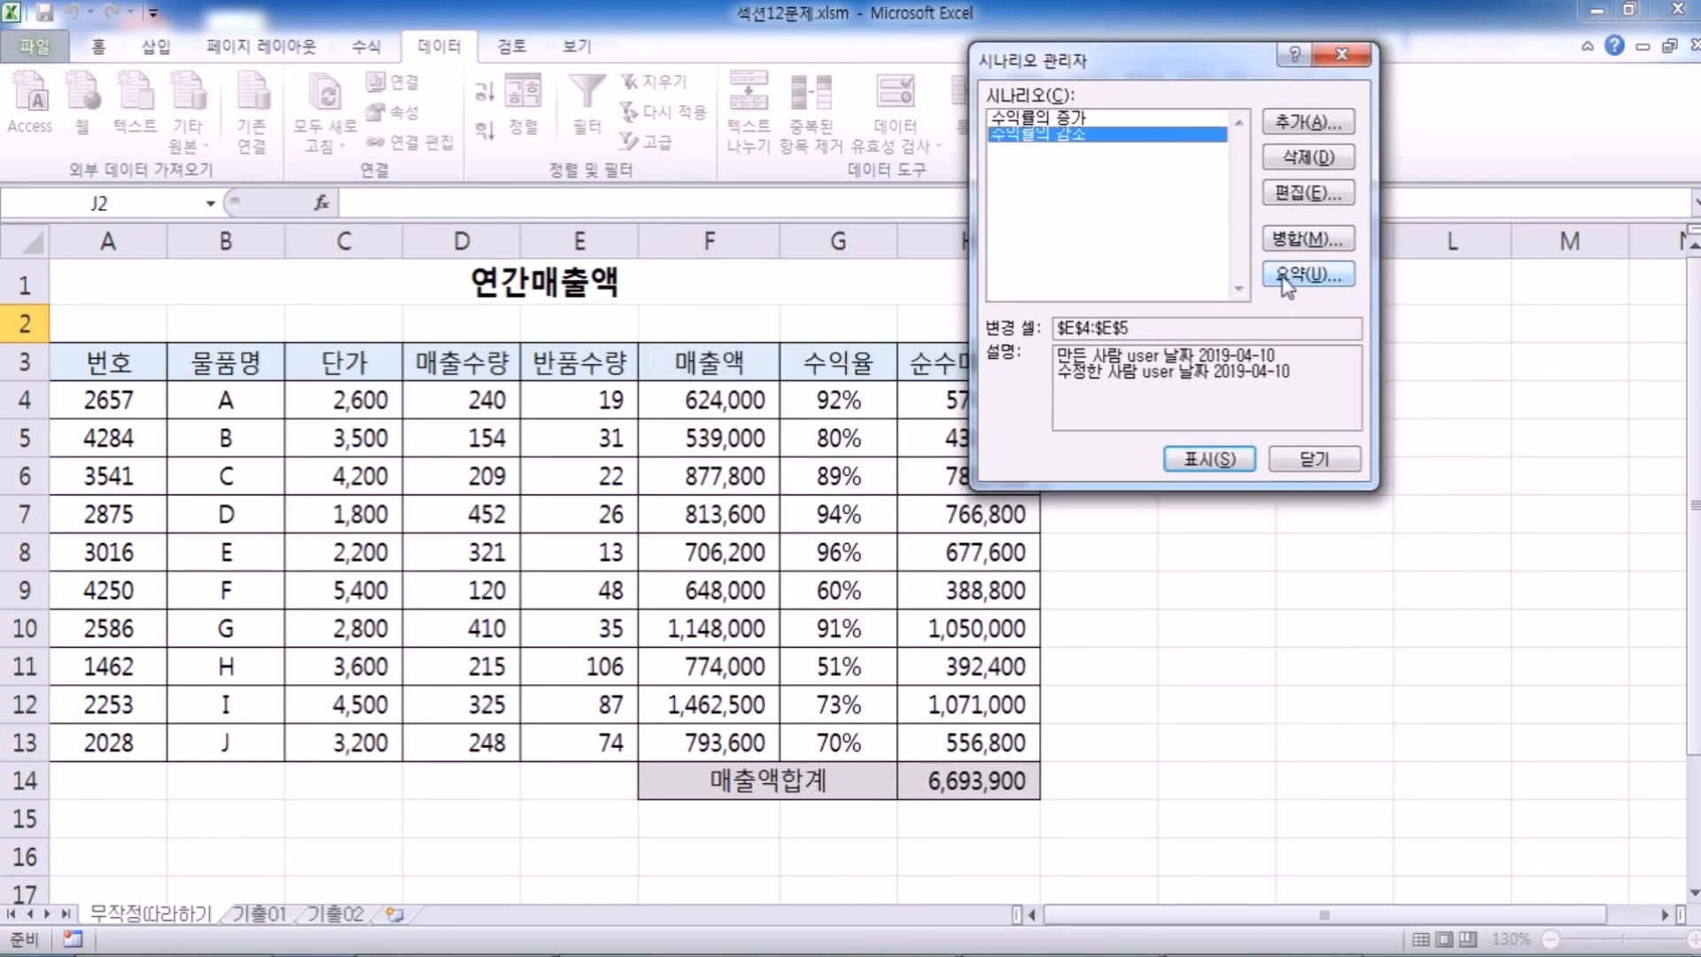
{"action": "left_click", "coordinate": [1300, 468]}
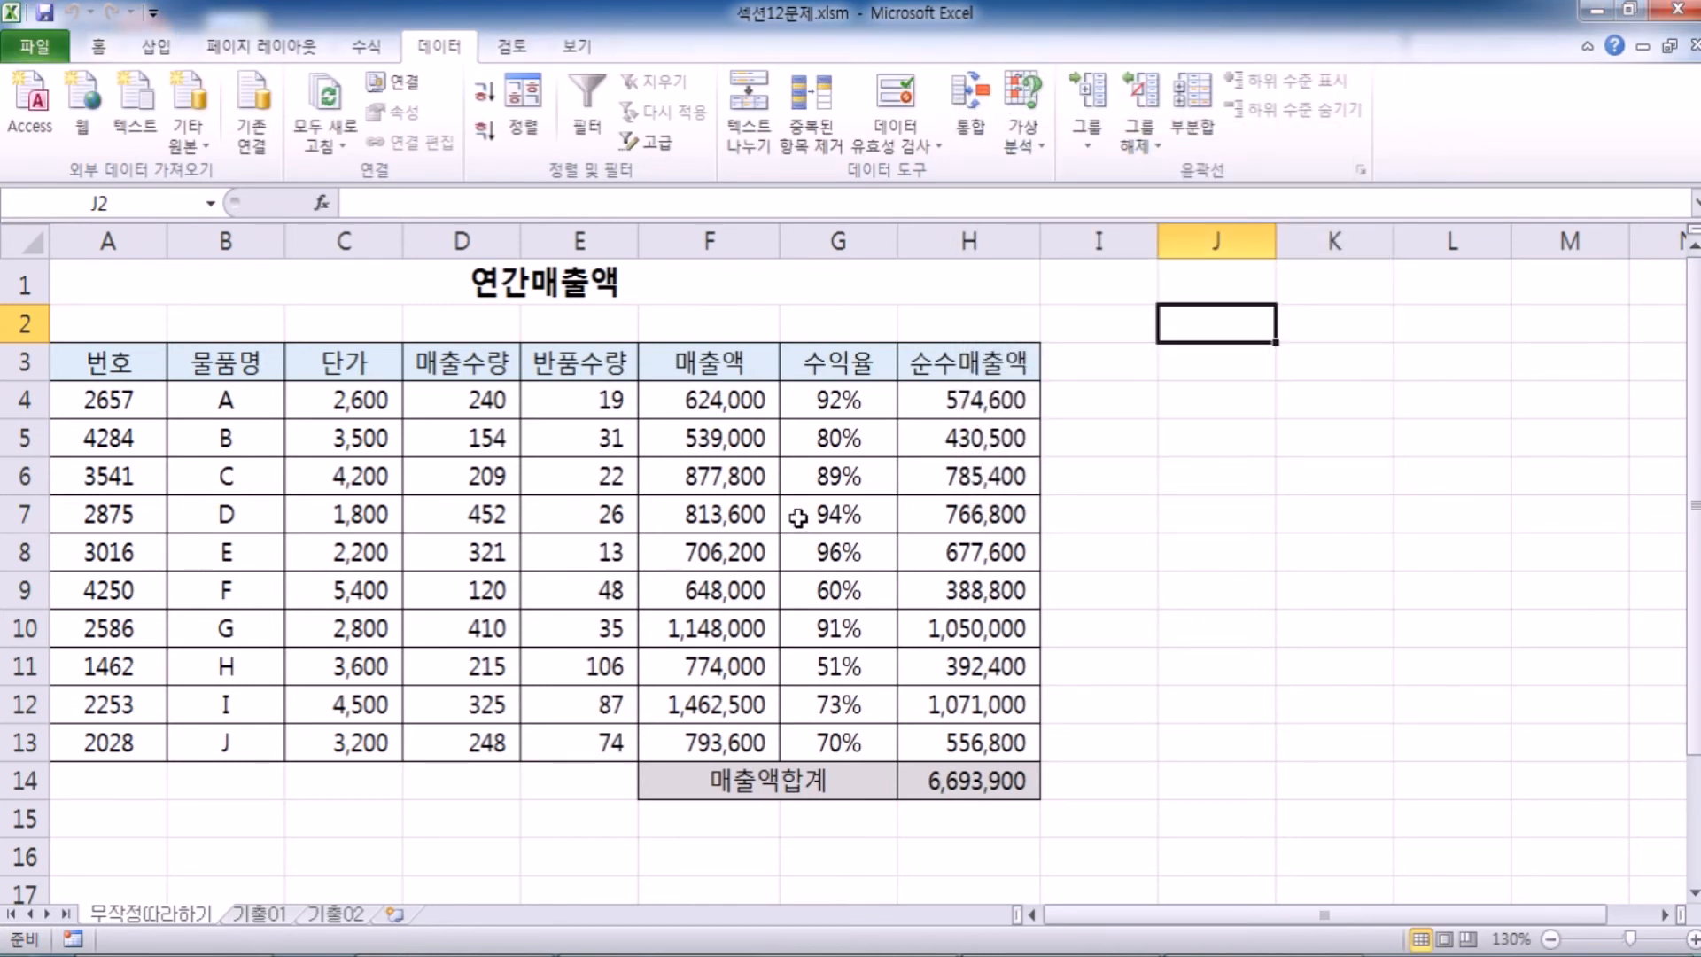
{"action": "left_click", "coordinate": [592, 394]}
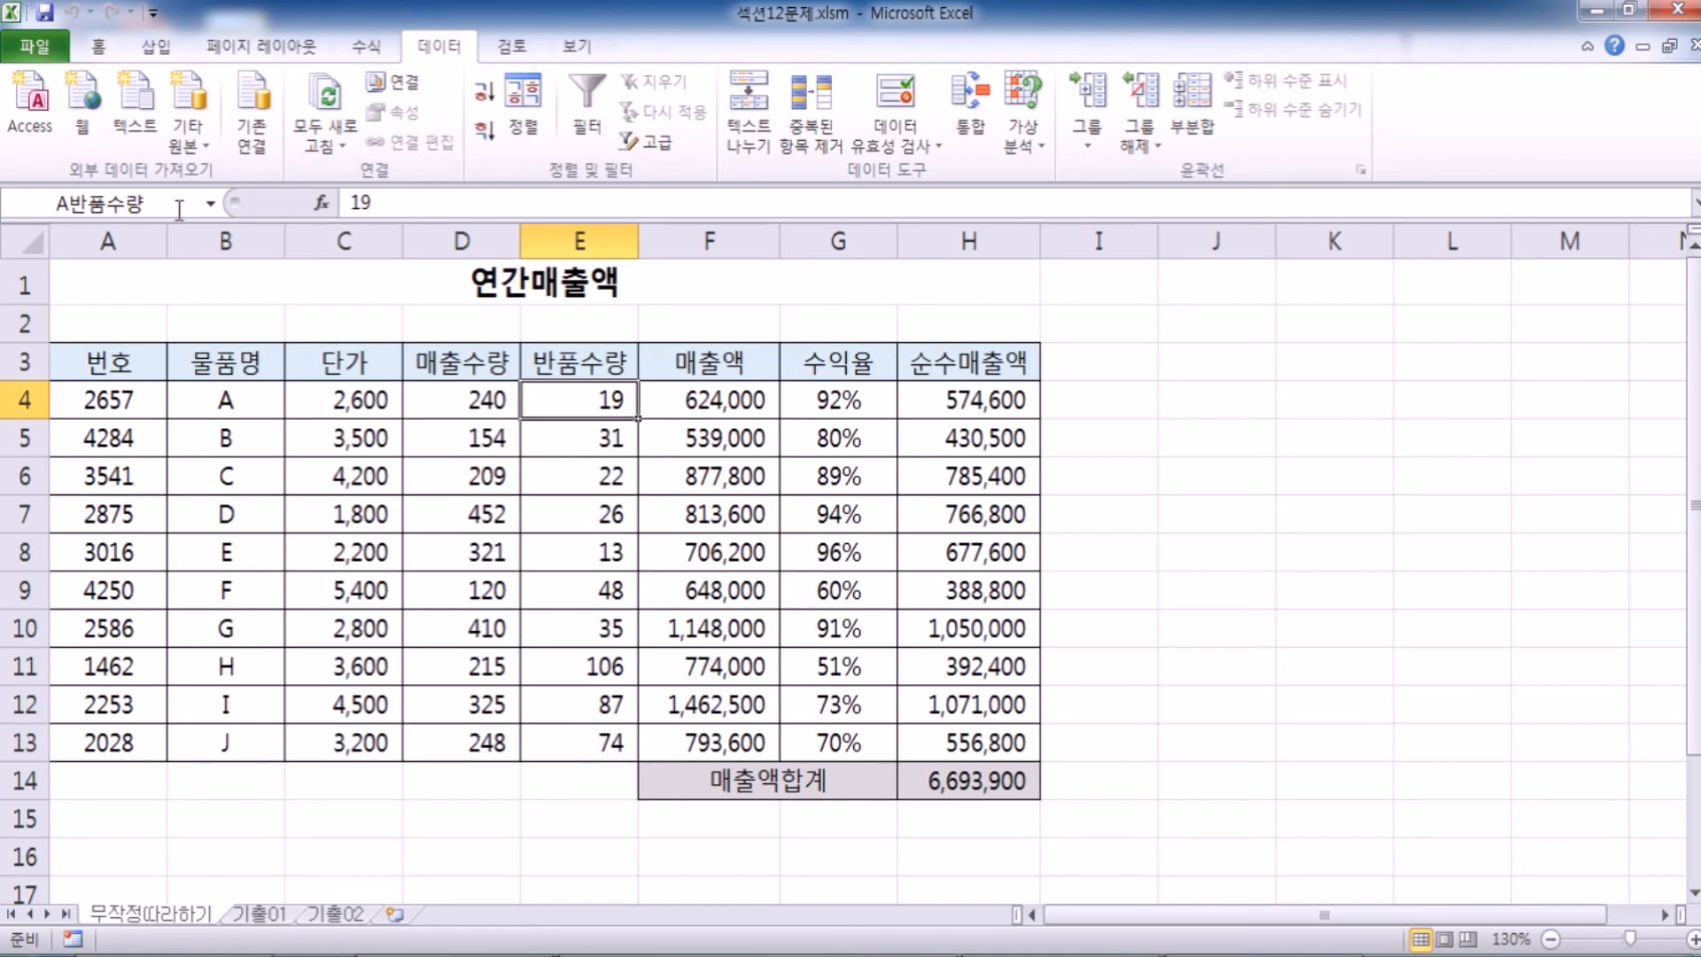
{"action": "left_click", "coordinate": [121, 201]}
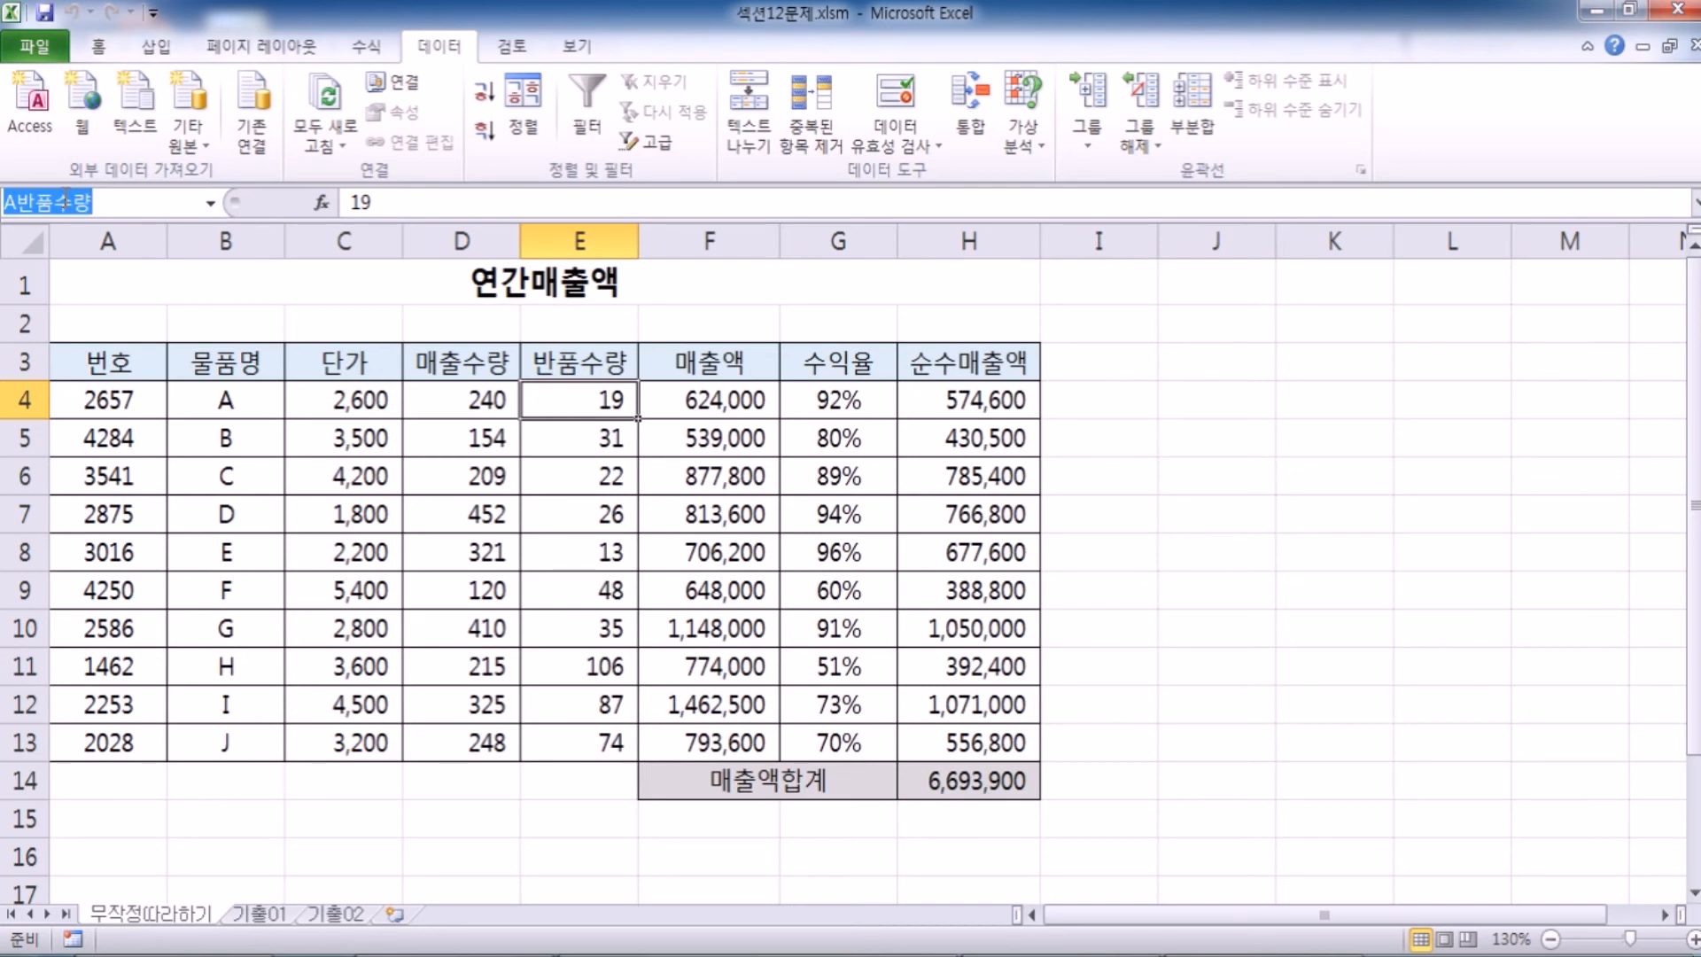
Step: Switch to Notepad and start a line with "이름정의를 하지 못했다? >" below the advice to define names first
{"action": "left_click", "coordinate": [1054, 955]}
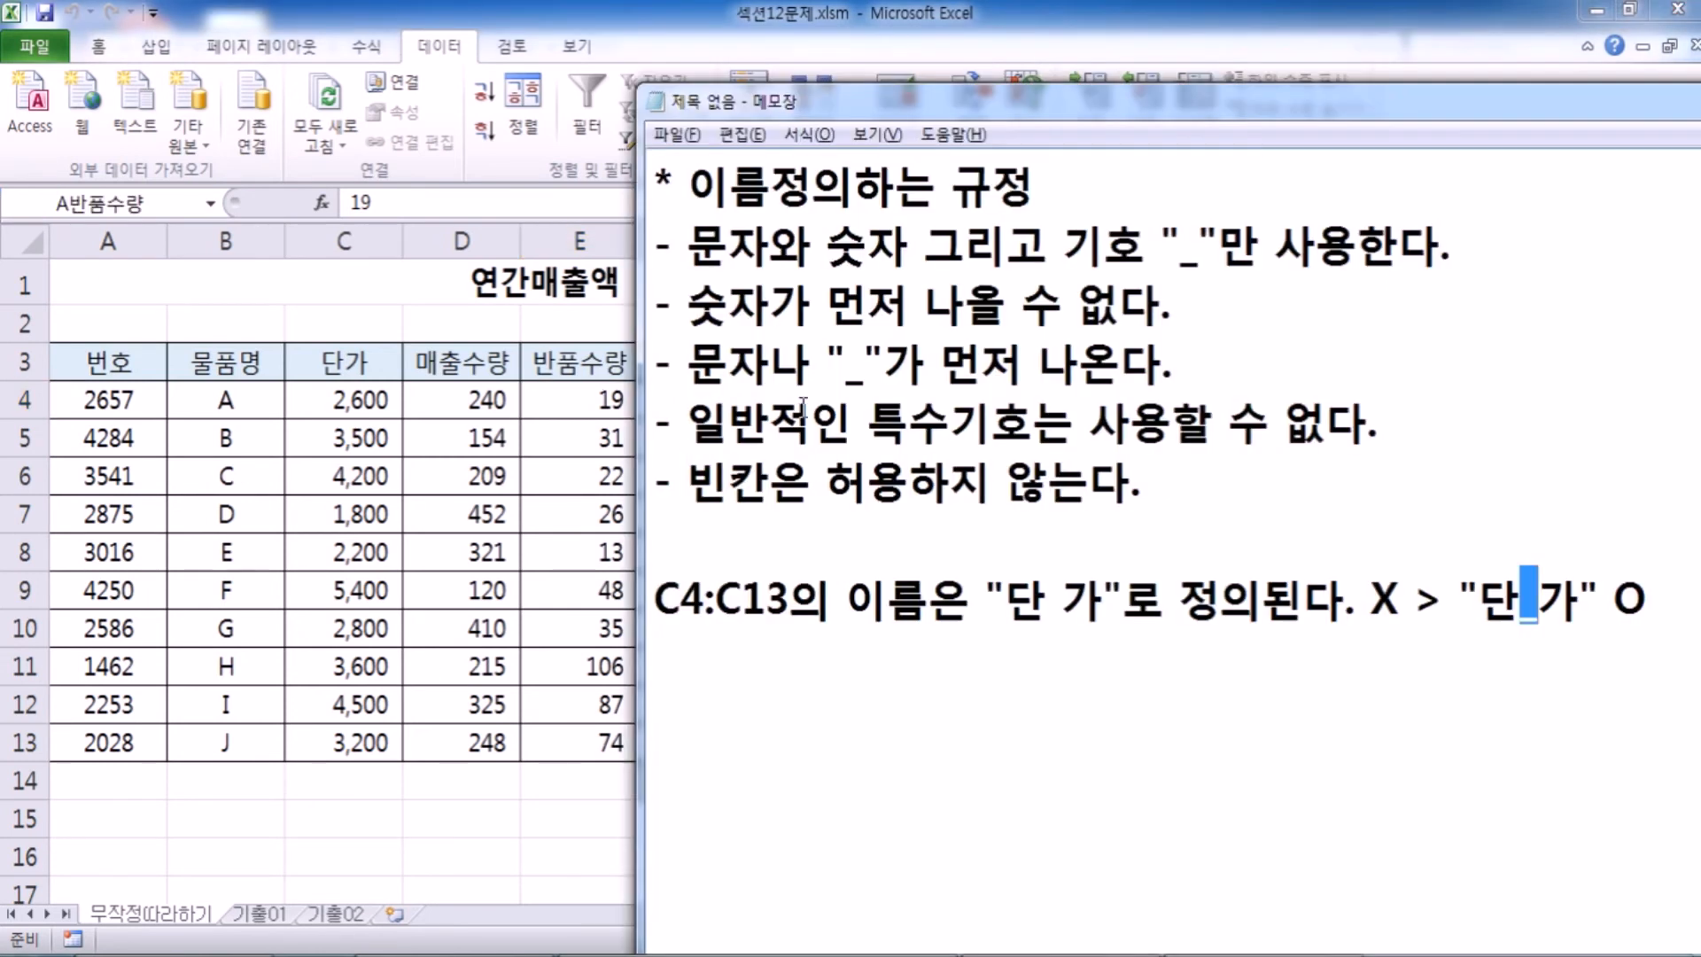
{"action": "scroll", "coordinate": [800, 403], "scroll_direction": "up", "scroll_amount": 2}
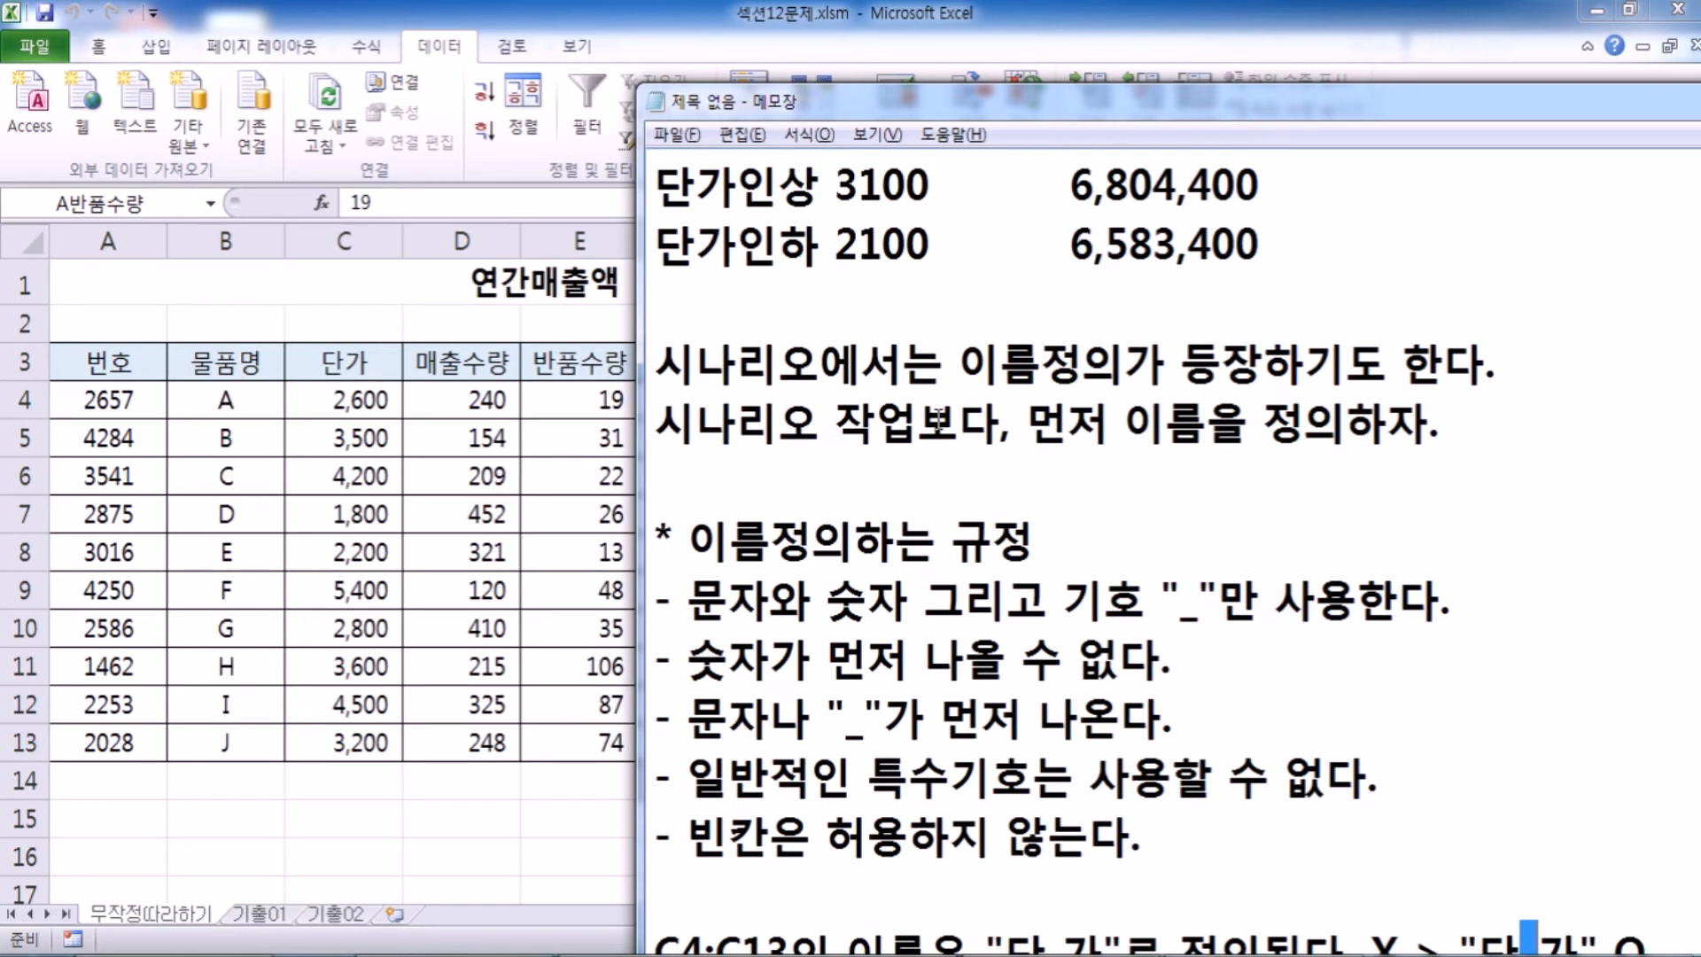
{"action": "left_click", "coordinate": [1482, 440]}
{"action": "key", "text": "Return"}
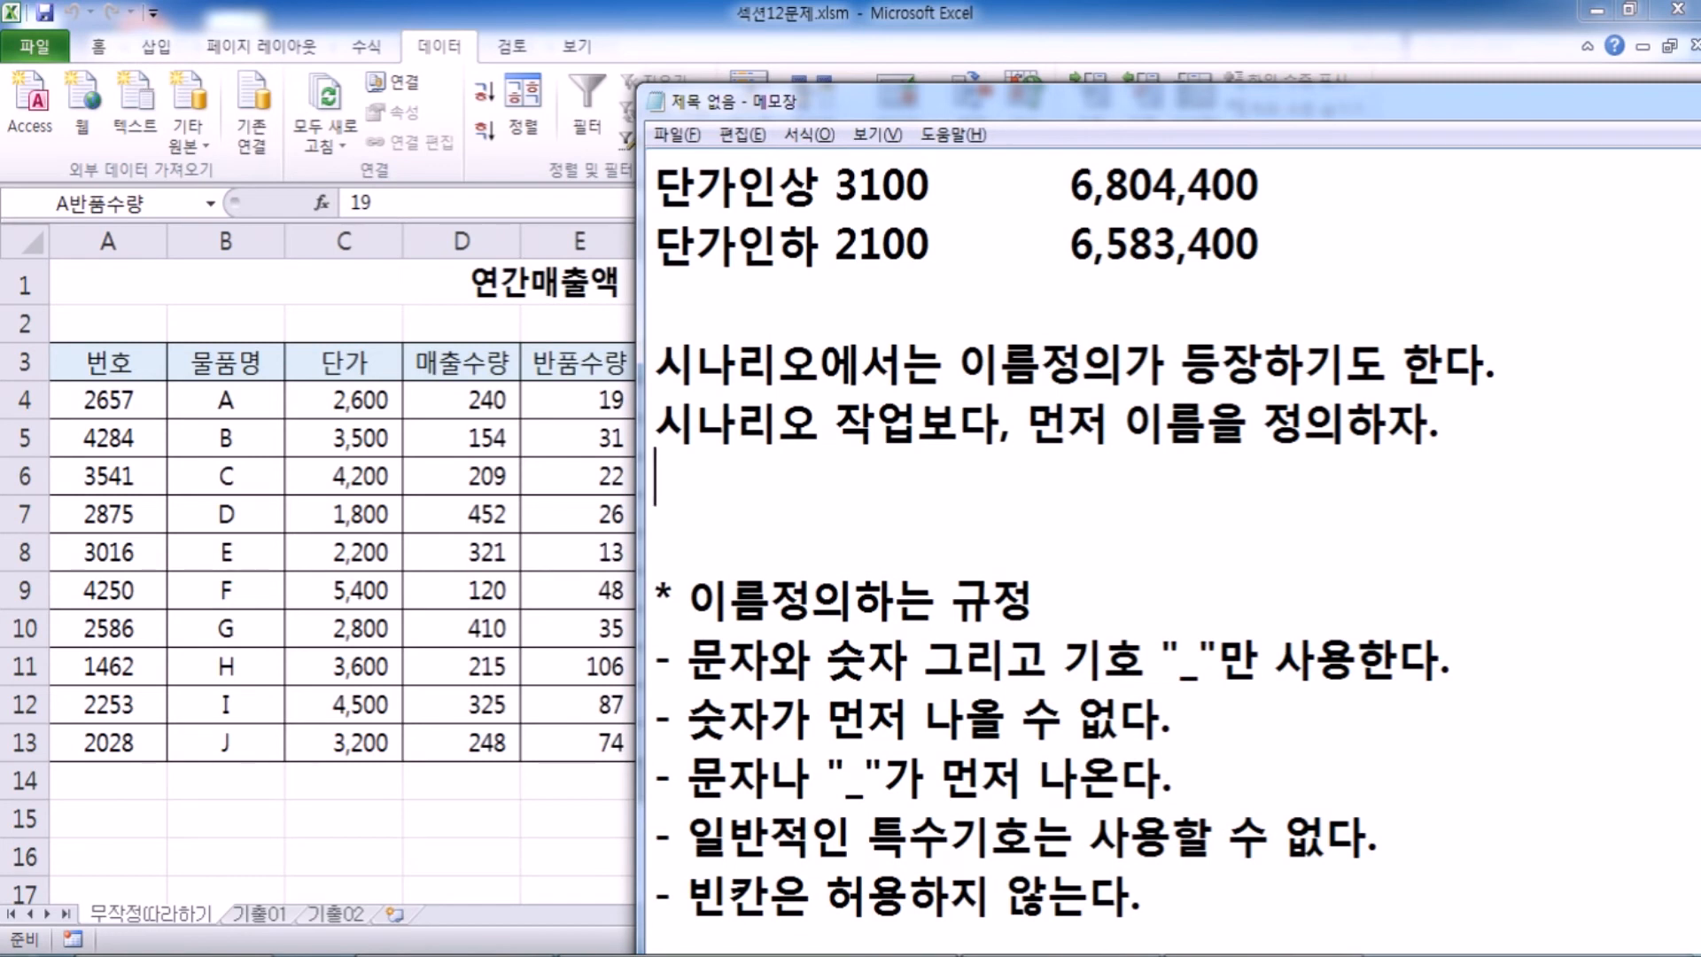
{"action": "type", "text": "TLS"}
{"action": "key", "text": "BackSpace"}
{"action": "key", "text": "BackSpace"}
{"action": "key", "text": "BackSpace"}
{"action": "key", "text": "Hangul"}
{"action": "type", "text": "이"}
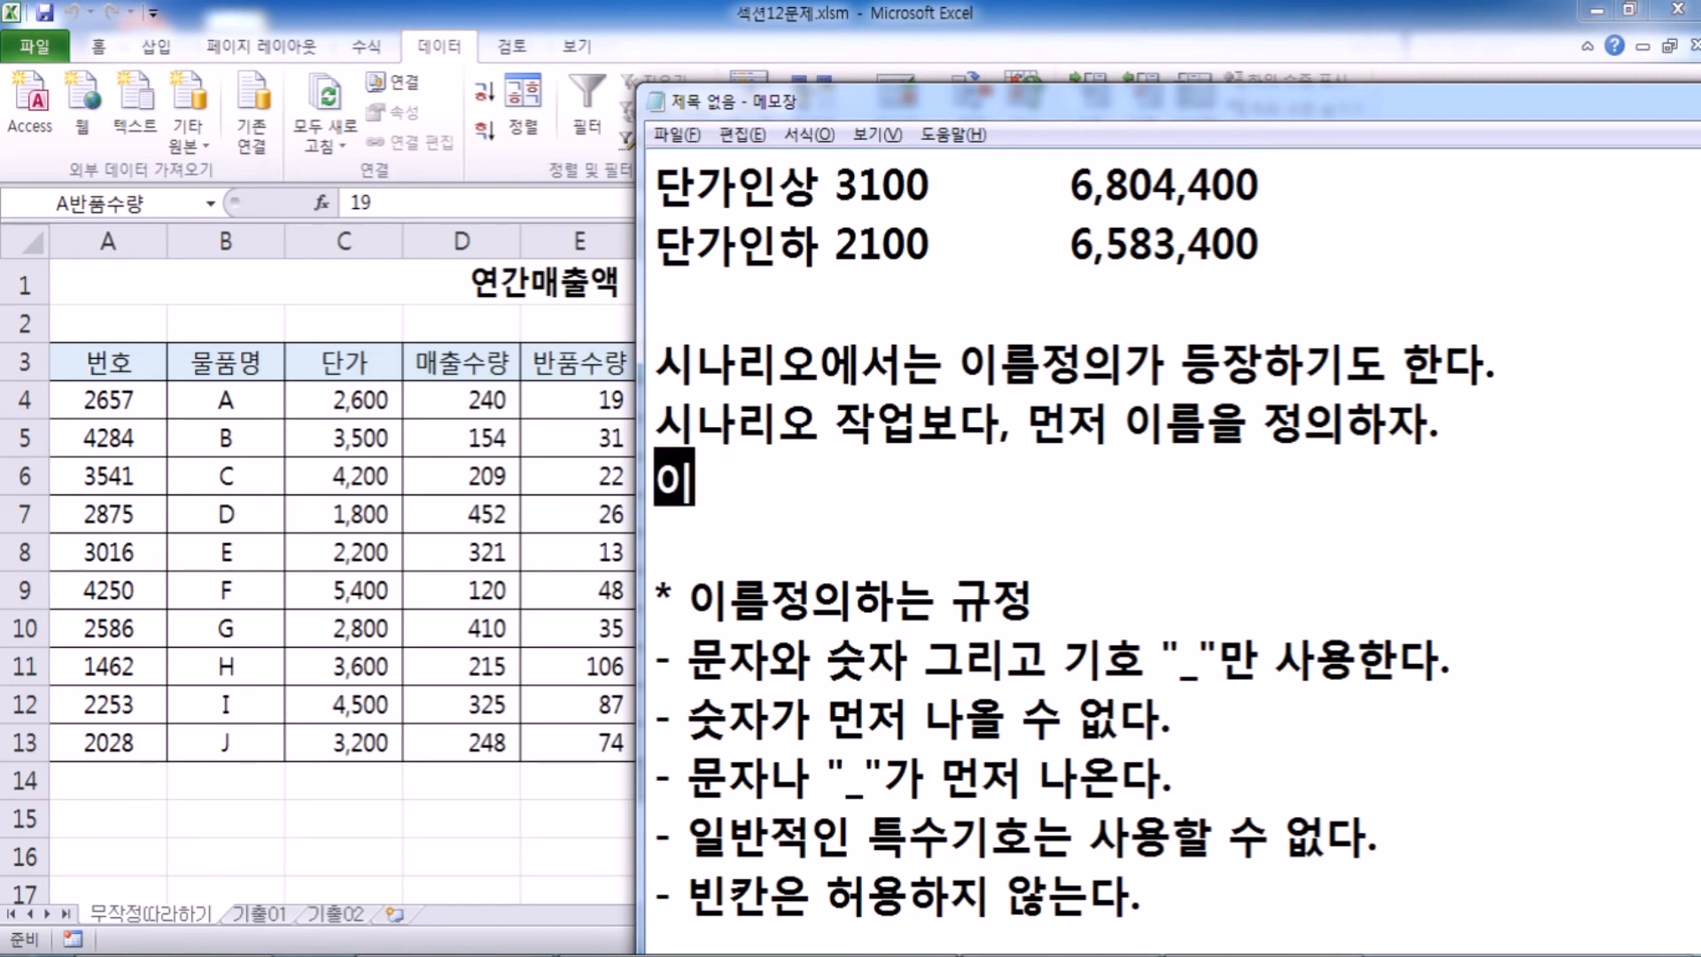
{"action": "type", "text": "름정의를 "}
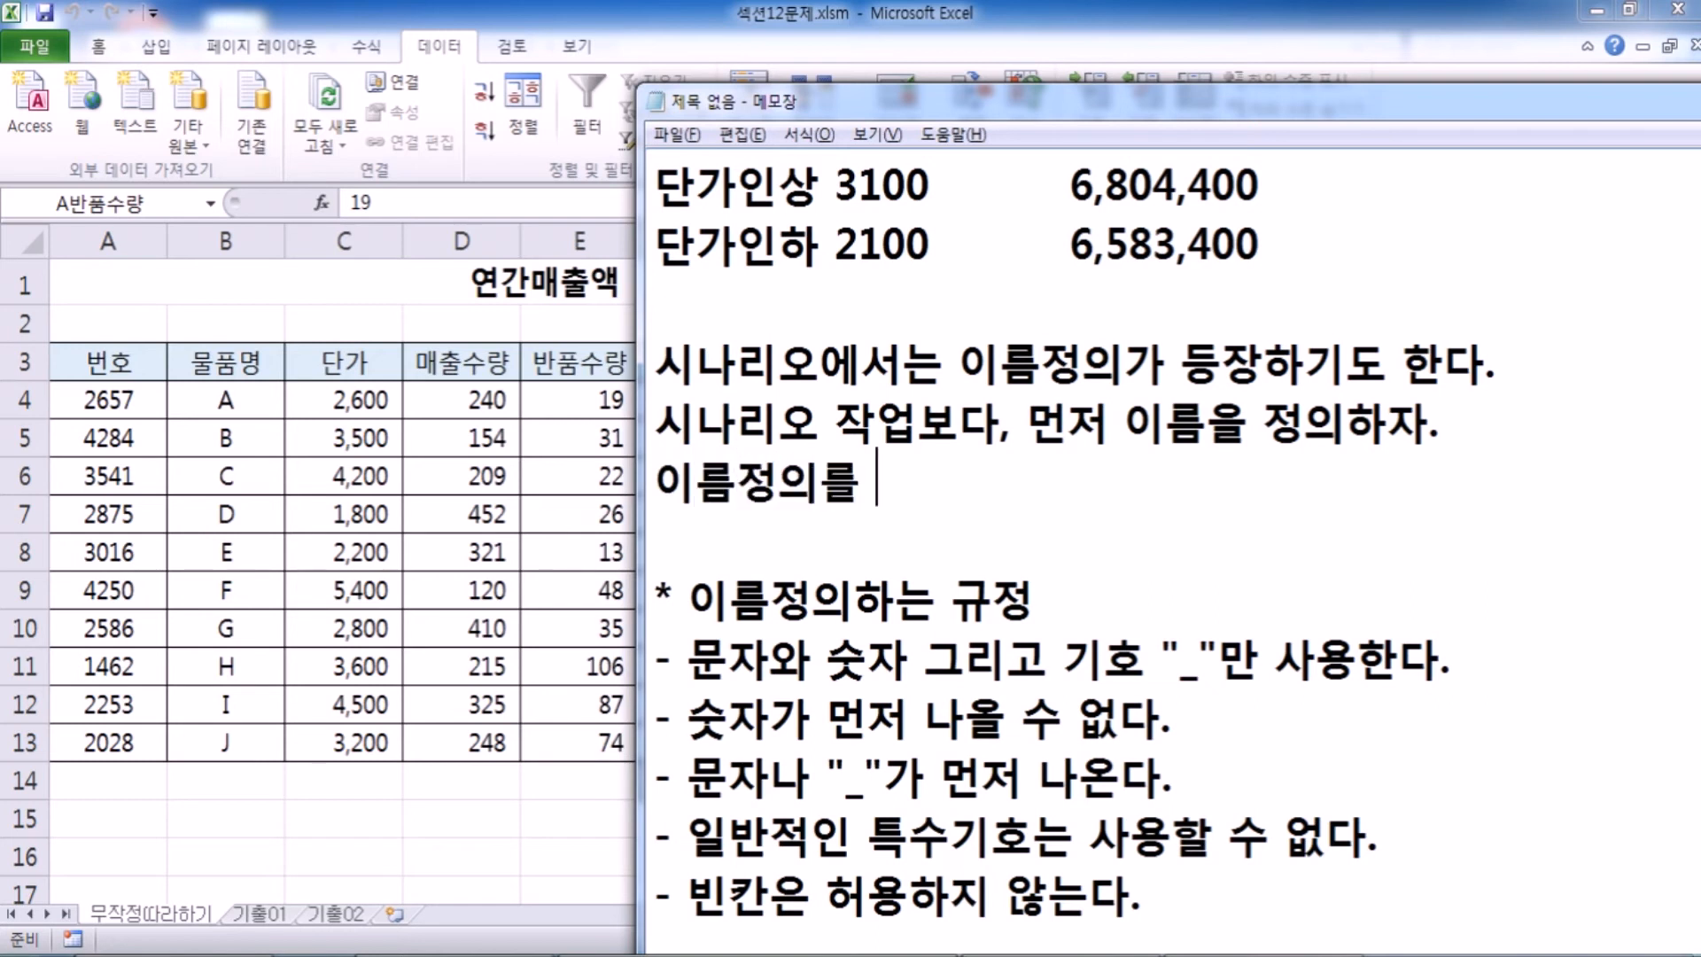
{"action": "type", "text": "하지 ㅁ못했"}
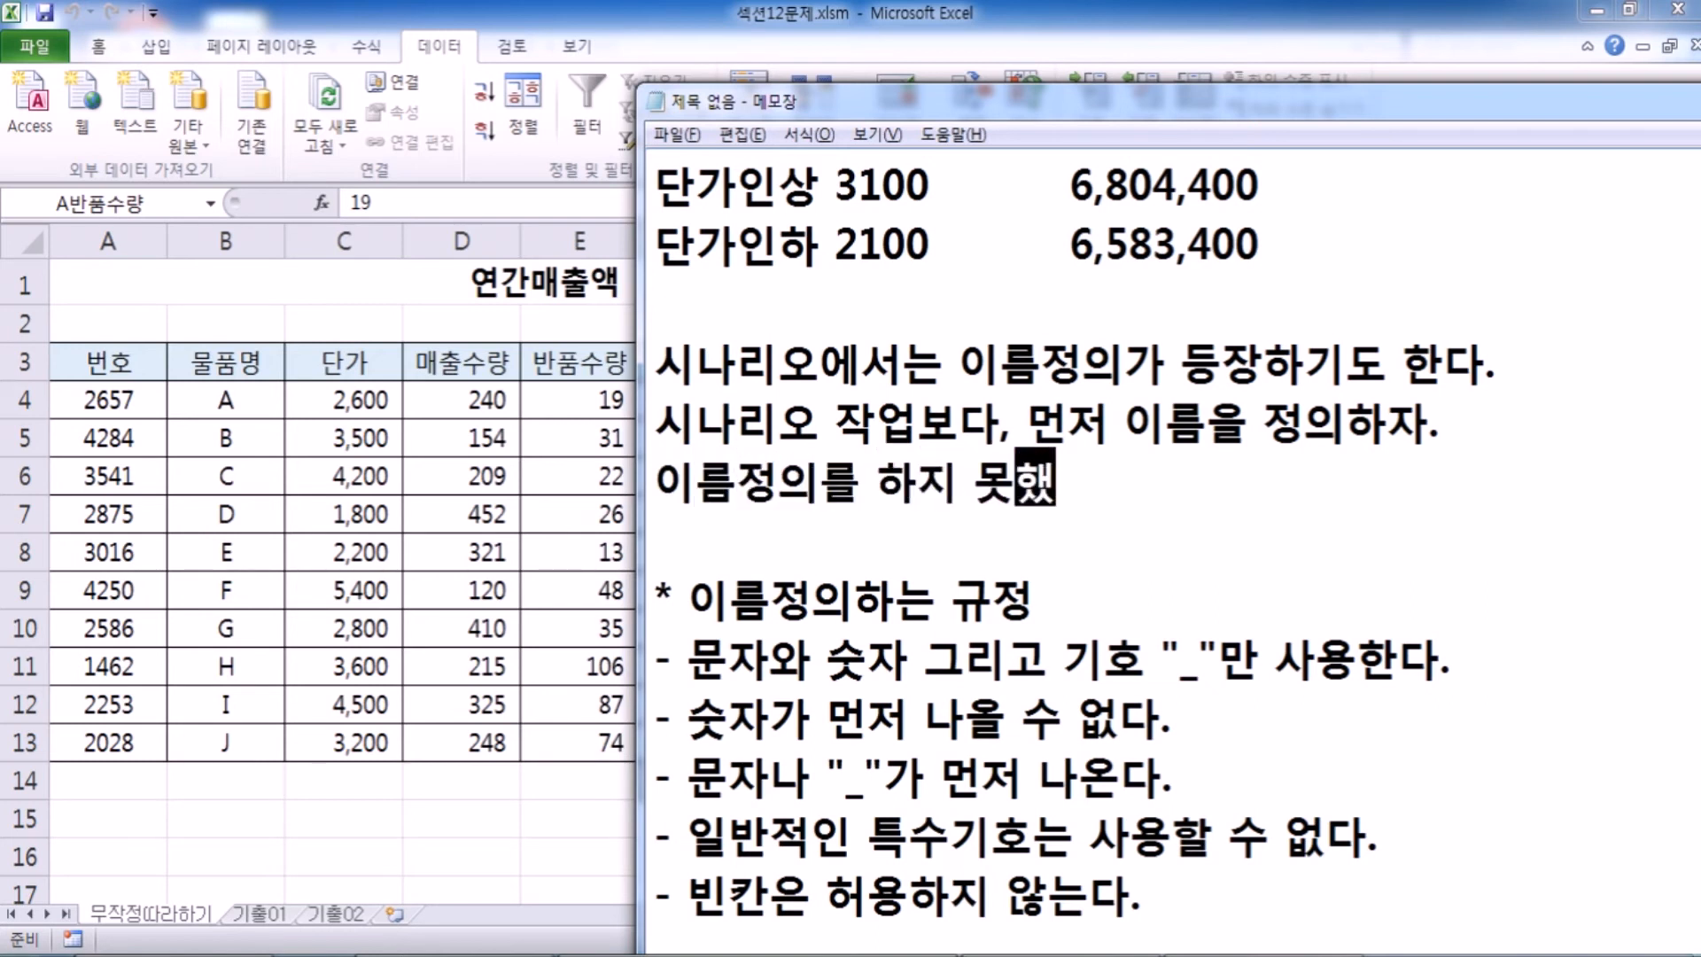
{"action": "type", "text": "다? > "}
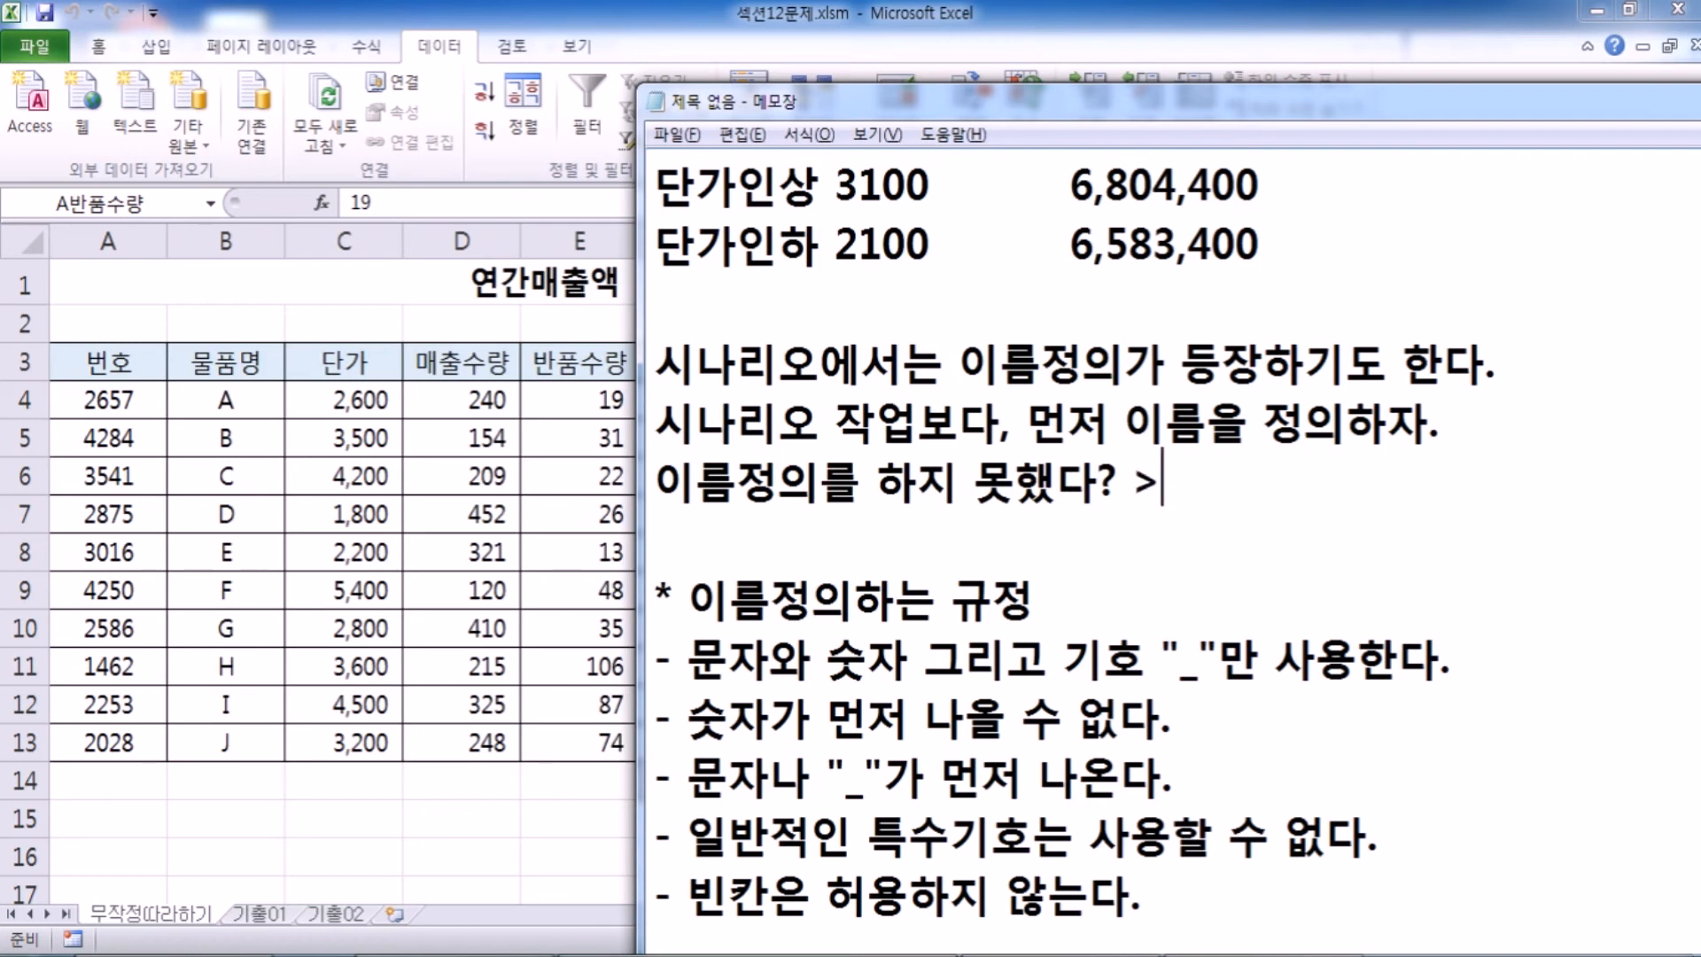
Step: Complete the note line with "시나리오를 닫고, 이름정의를 추가" and return to Excel
{"action": "type", "text": "시나이오"}
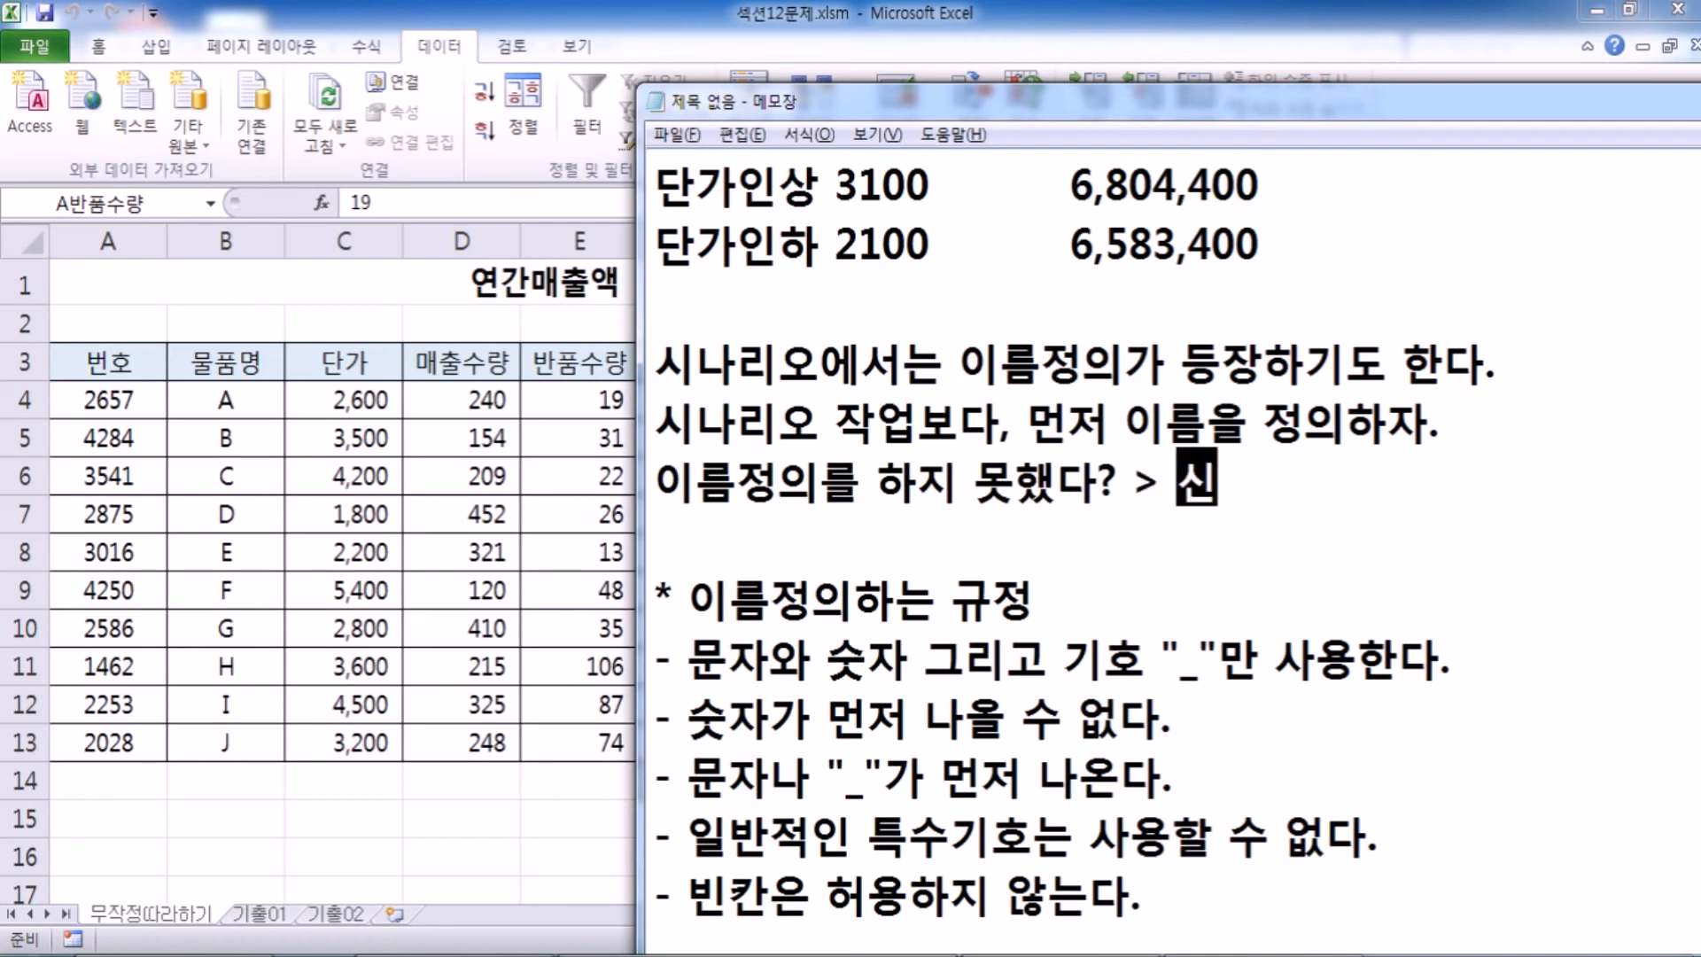
{"action": "key", "text": "BackSpace"}
{"action": "key", "text": "BackSpace"}
{"action": "key", "text": "BackSpace"}
{"action": "type", "text": "이"}
{"action": "key", "text": "BackSpace"}
{"action": "key", "text": "BackSpace"}
{"action": "type", "text": "이"}
{"action": "key", "text": "BackSpace"}
{"action": "type", "text": "리오"}
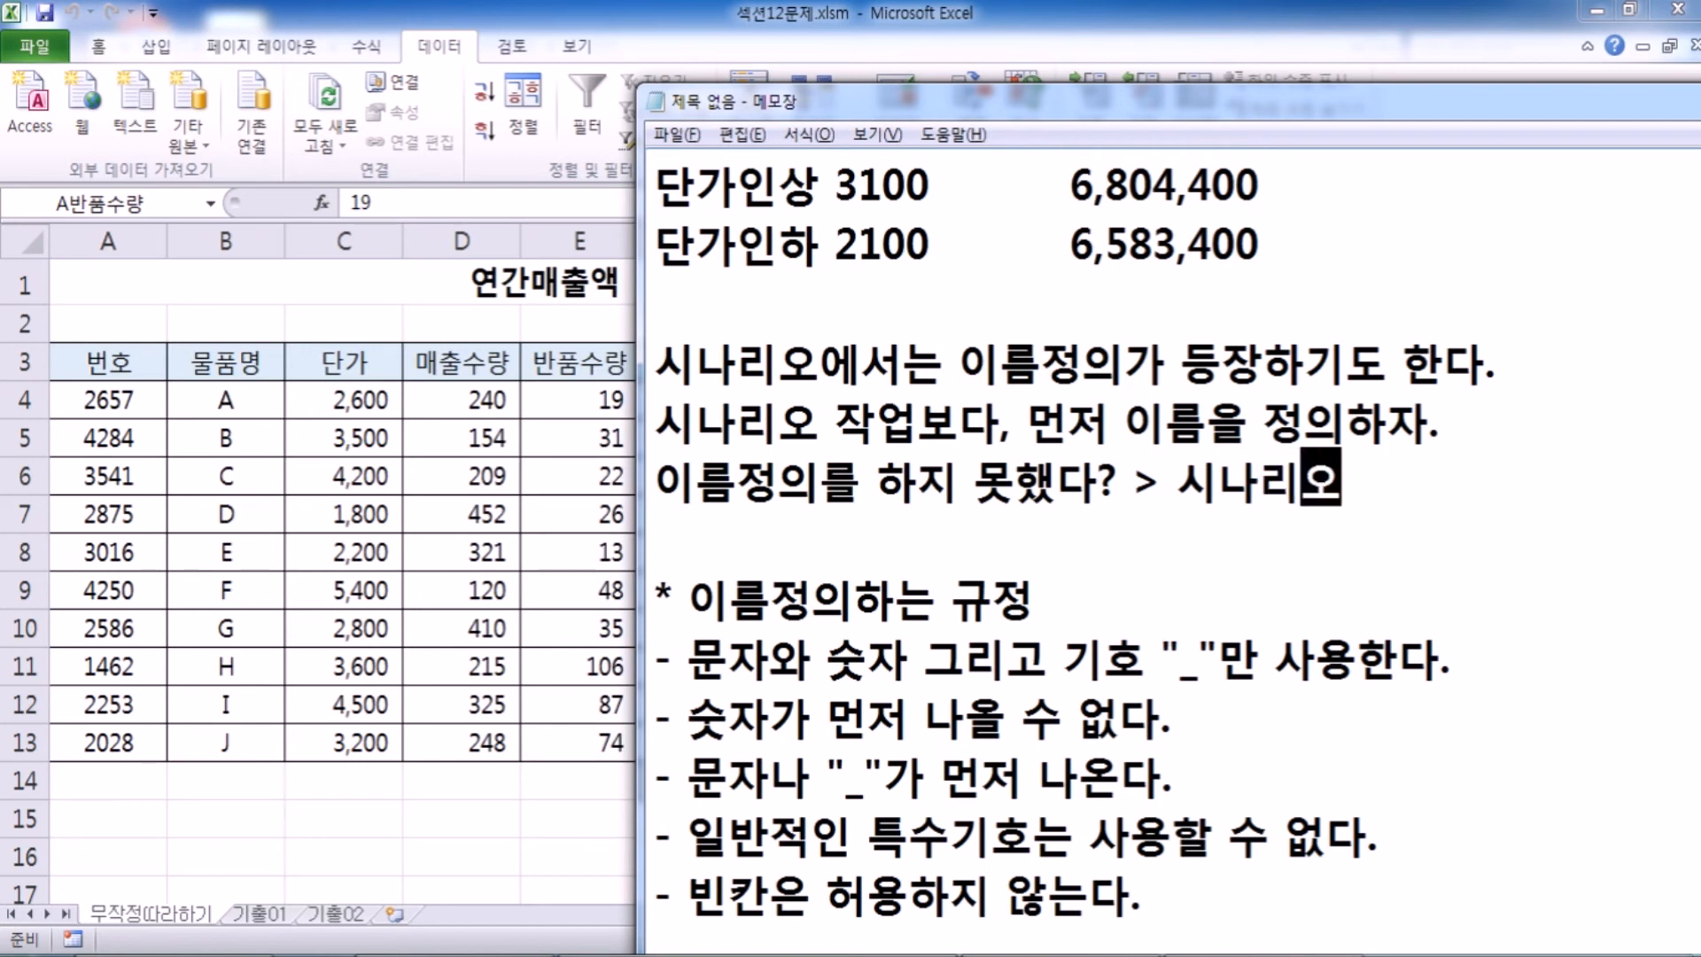
{"action": "type", "text": "를 닫"}
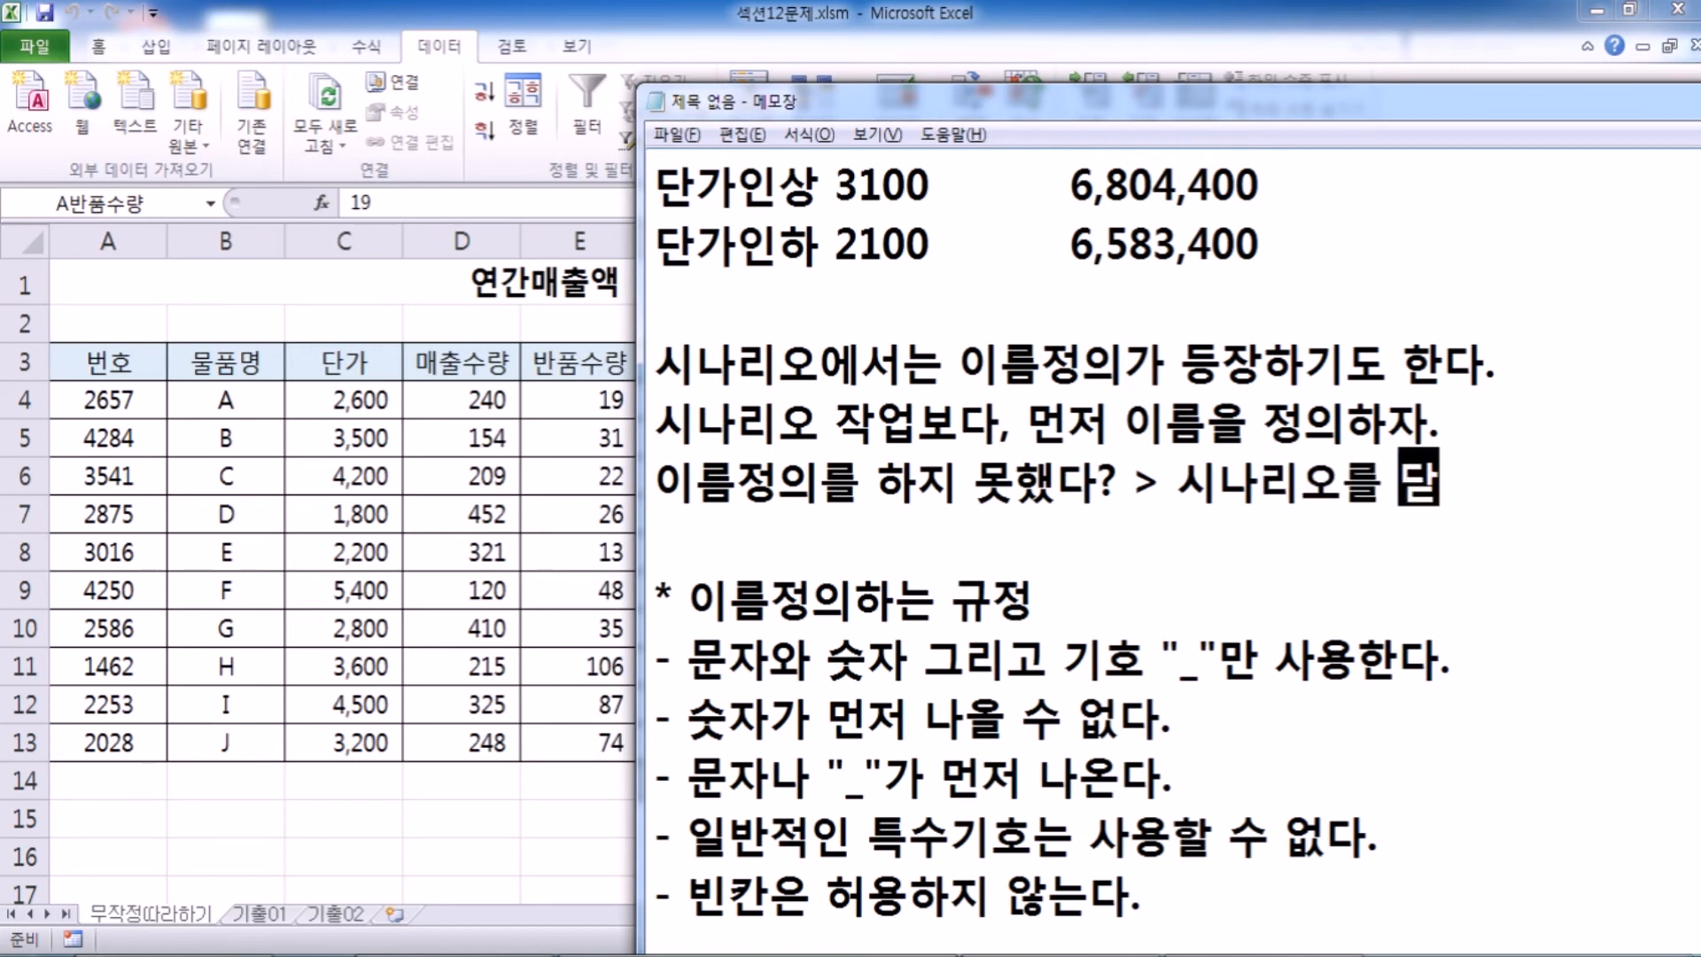
{"action": "type", "text": "고, 이름저의"}
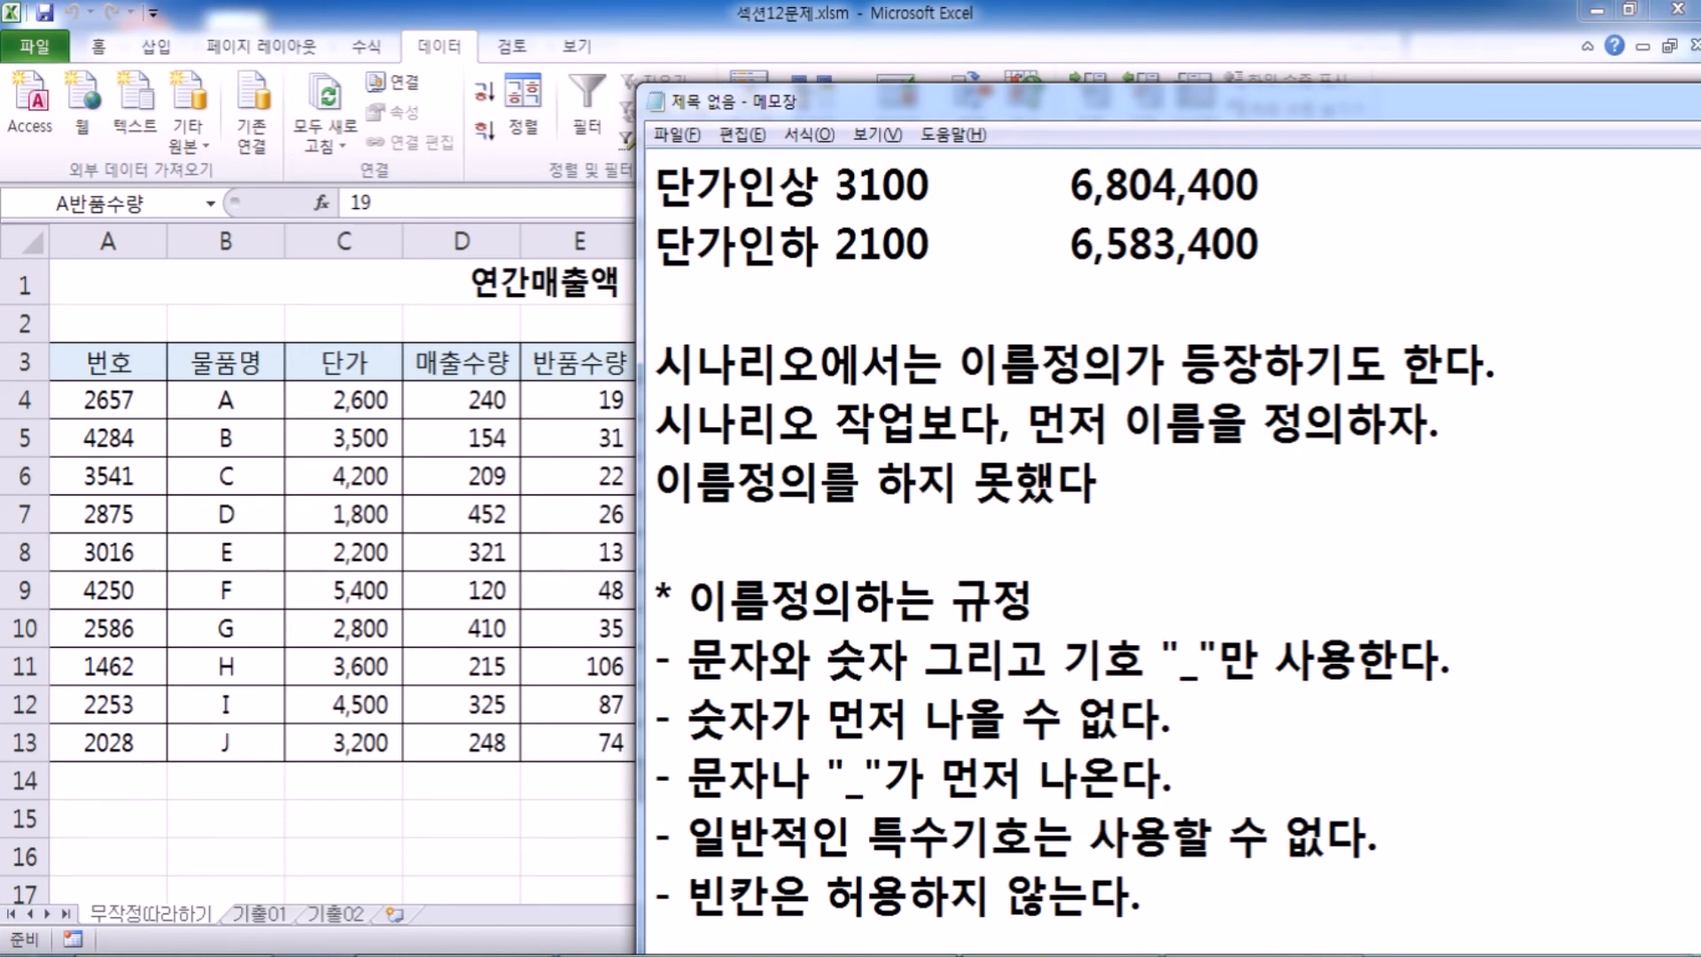
{"action": "key", "text": "BackSpace"}
{"action": "key", "text": "BackSpace"}
{"action": "type", "text": "정의를 추가"}
{"action": "left_click_drag", "start_coordinate": [1272, 112], "coordinate": [847, 77]}
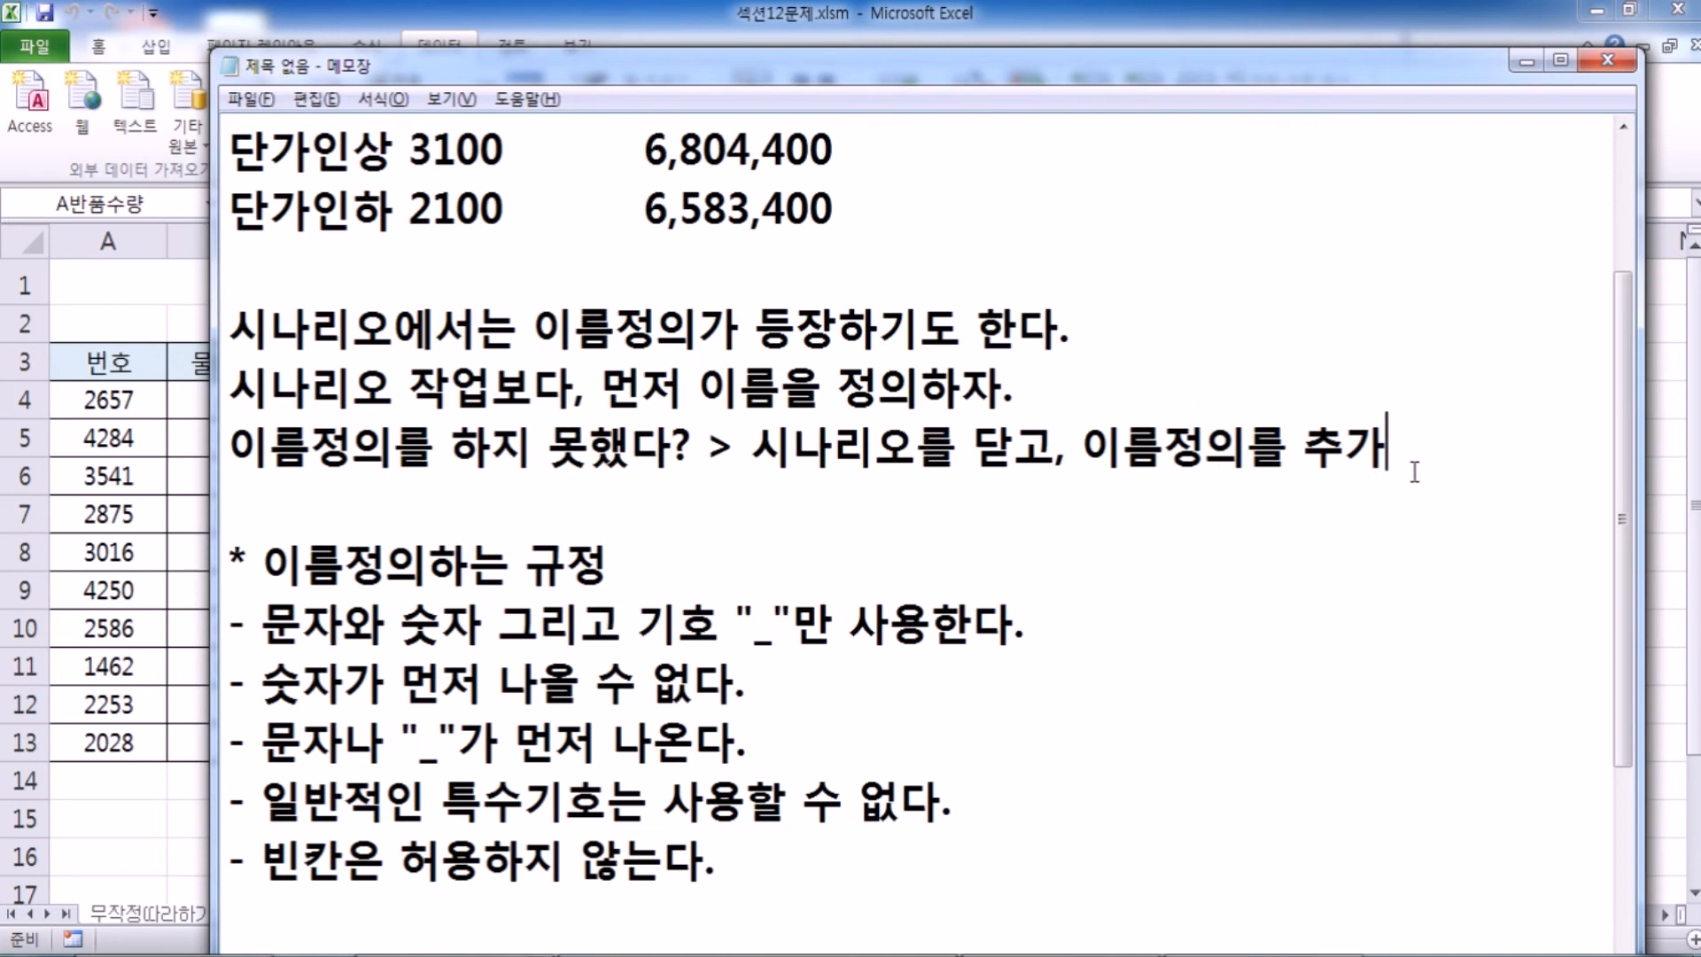
{"action": "key", "text": "Return"}
{"action": "key", "text": "alt+Tab"}
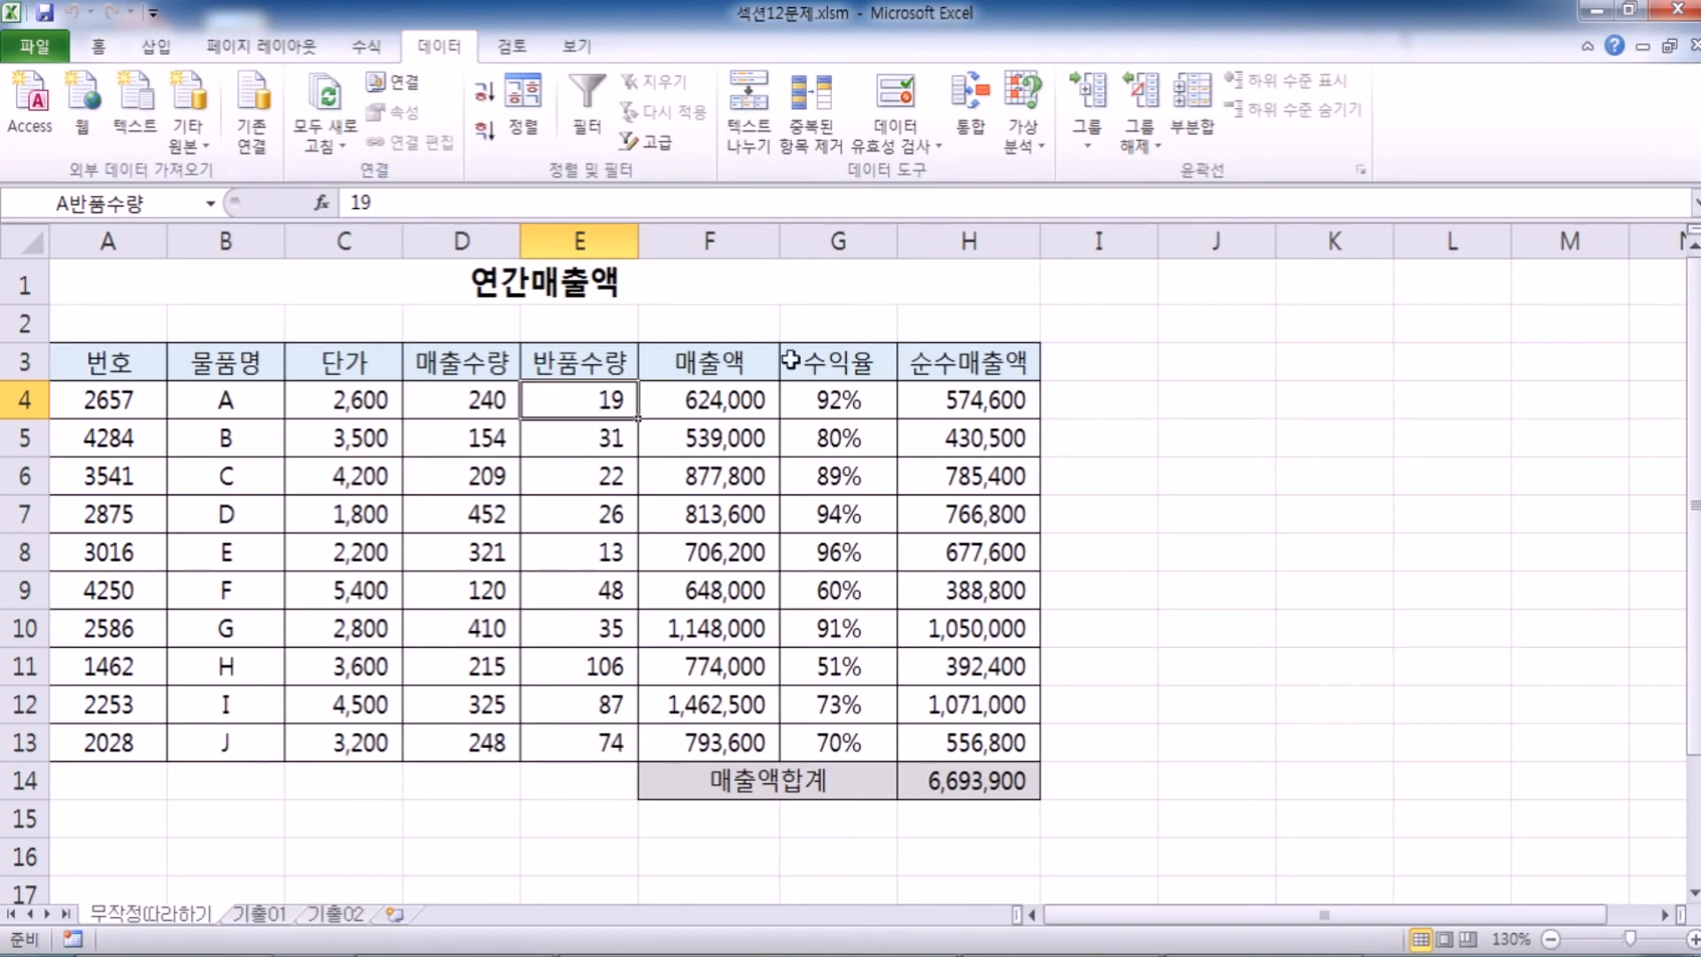
{"action": "left_click", "coordinate": [1035, 128]}
{"action": "left_click", "coordinate": [1090, 168]}
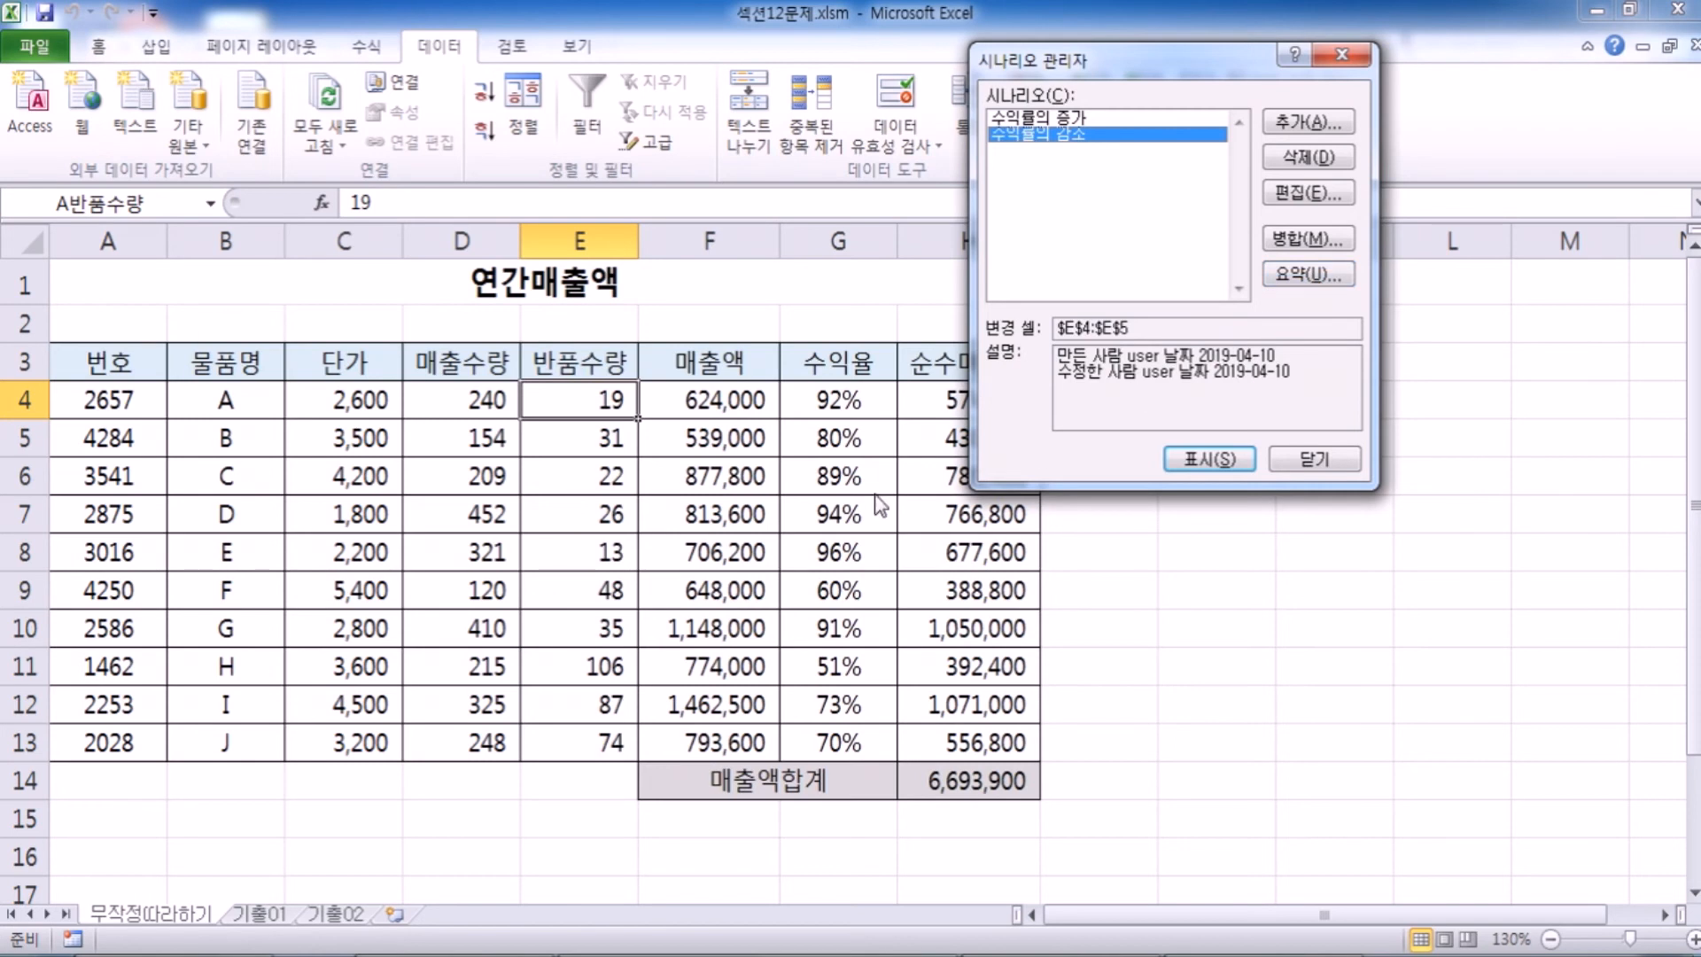
{"action": "left_click", "coordinate": [1294, 276]}
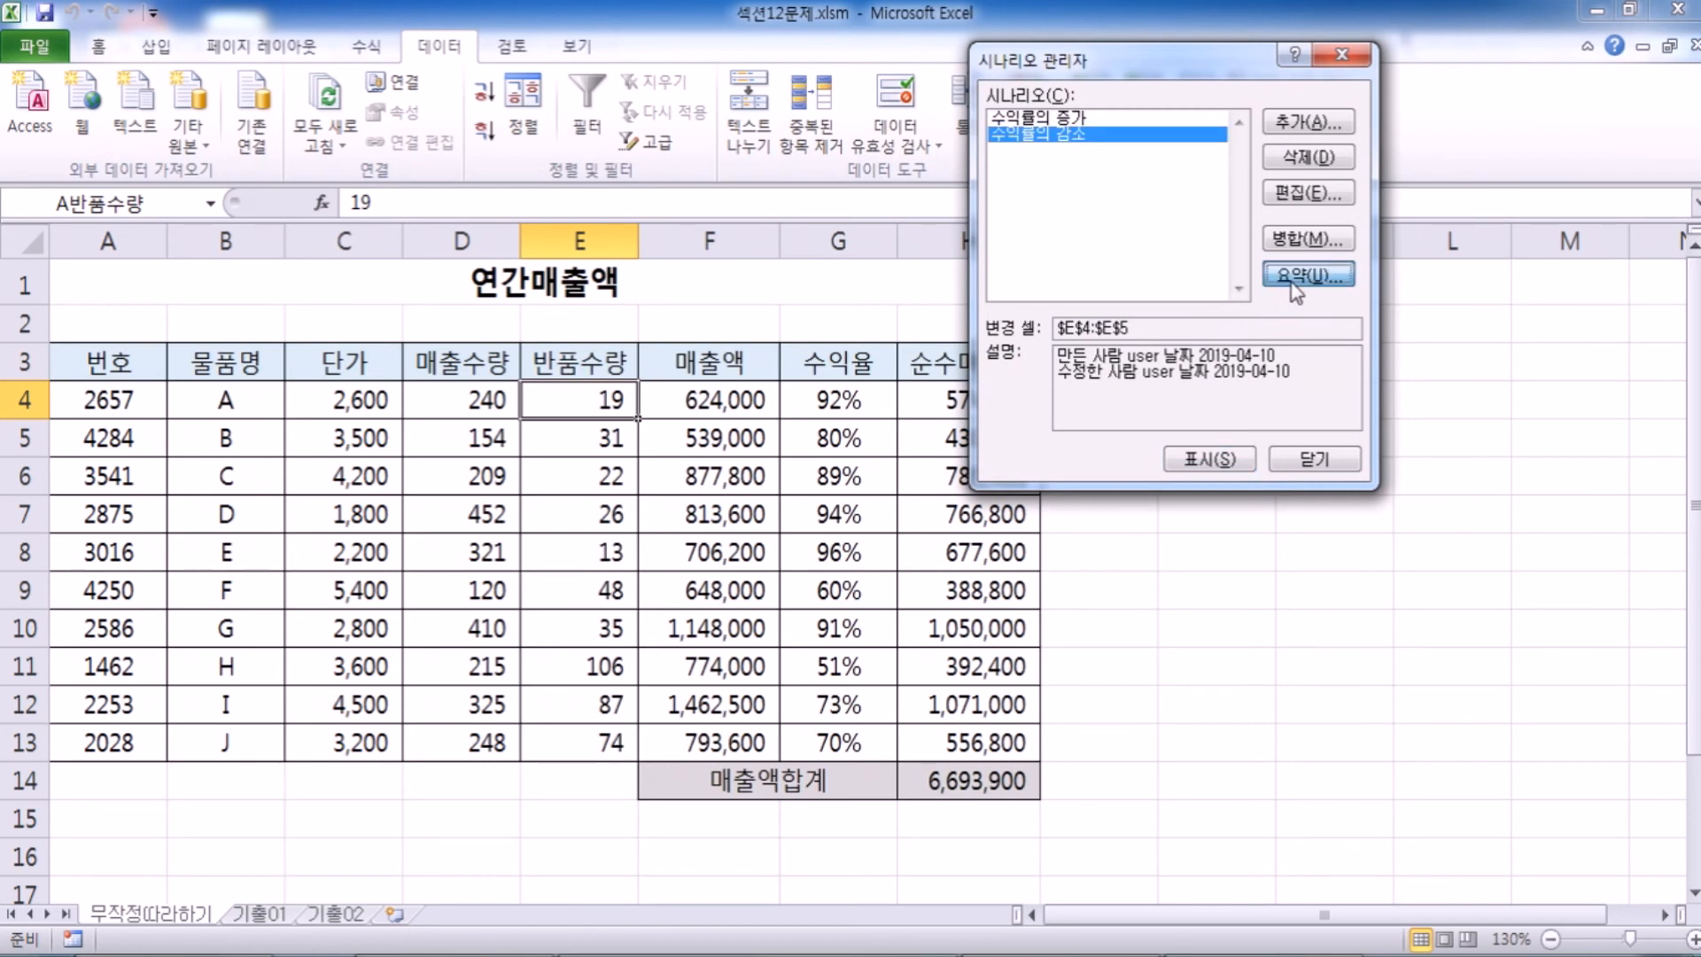
{"action": "key", "text": "Return"}
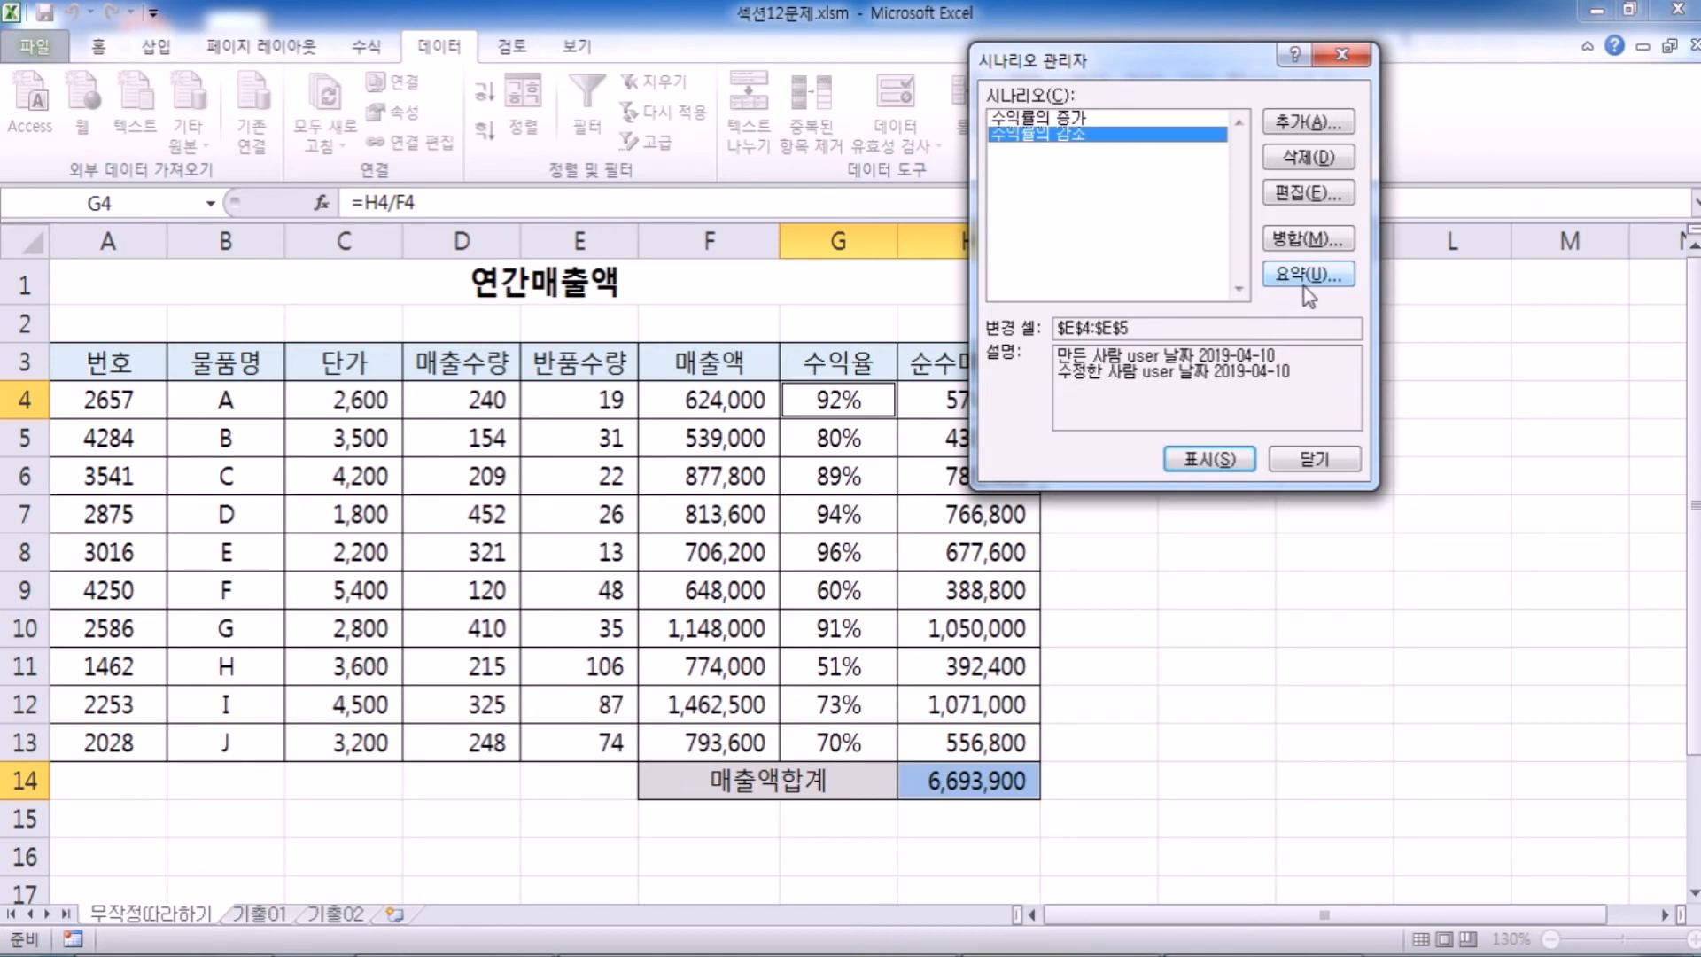
{"action": "left_click", "coordinate": [1304, 460]}
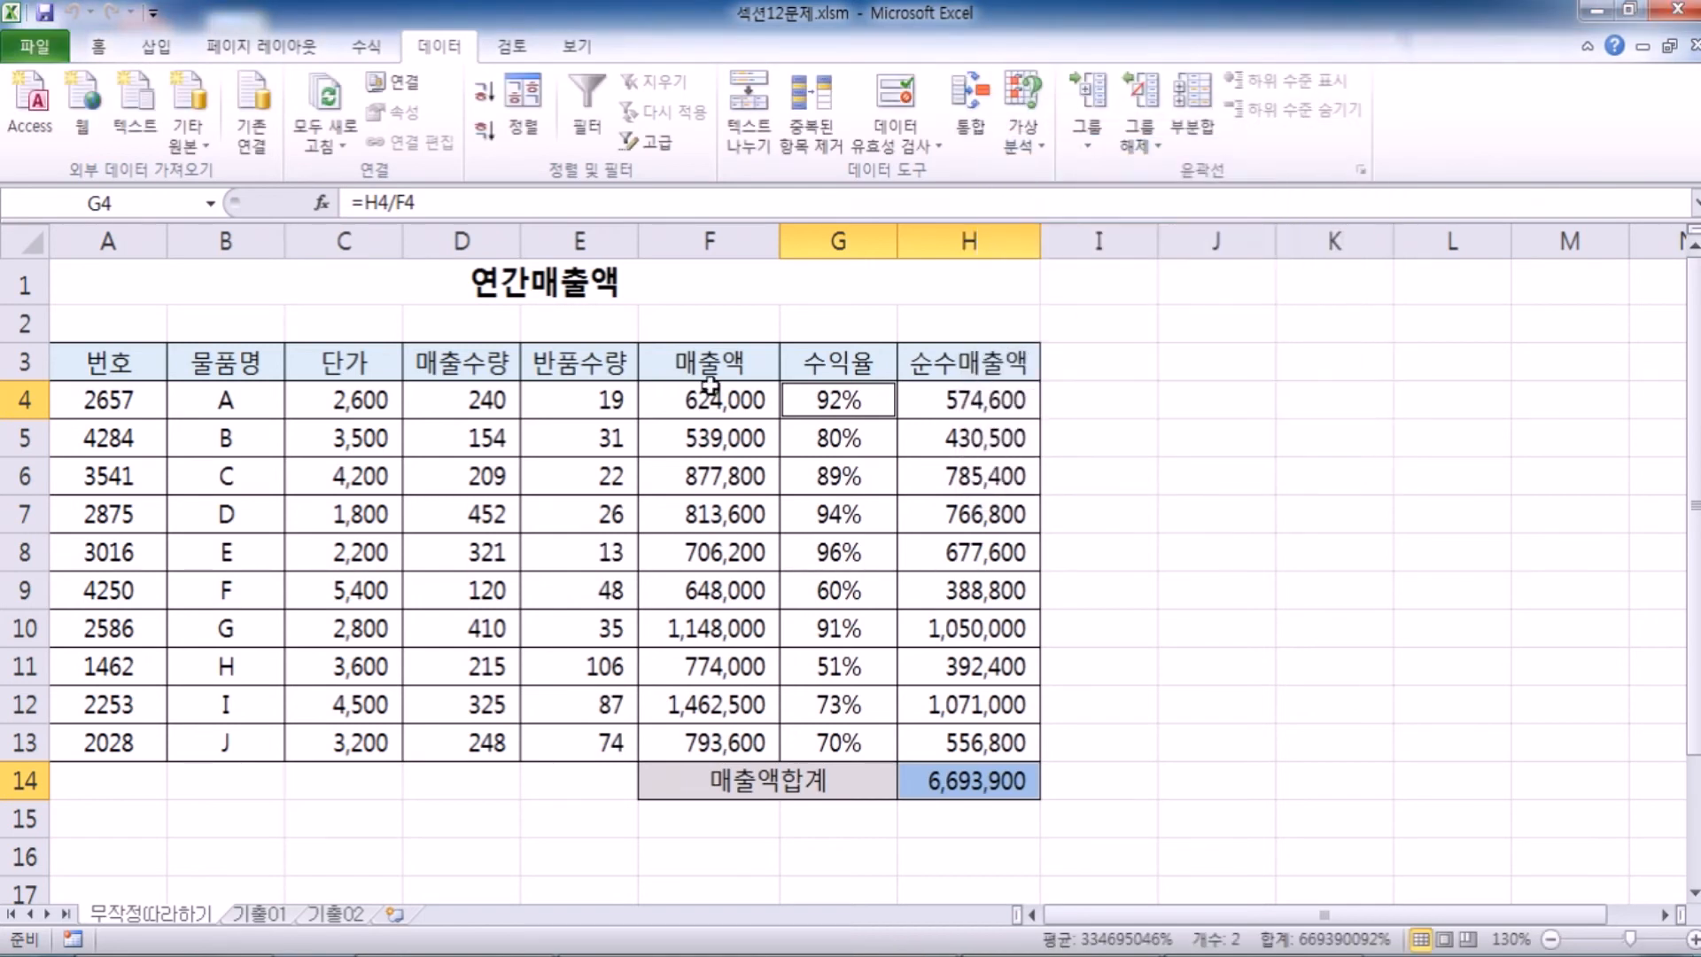
Step: Check the defined names of cells E4, E5 and H14, and inspect the formula in F4
{"action": "left_click", "coordinate": [580, 396]}
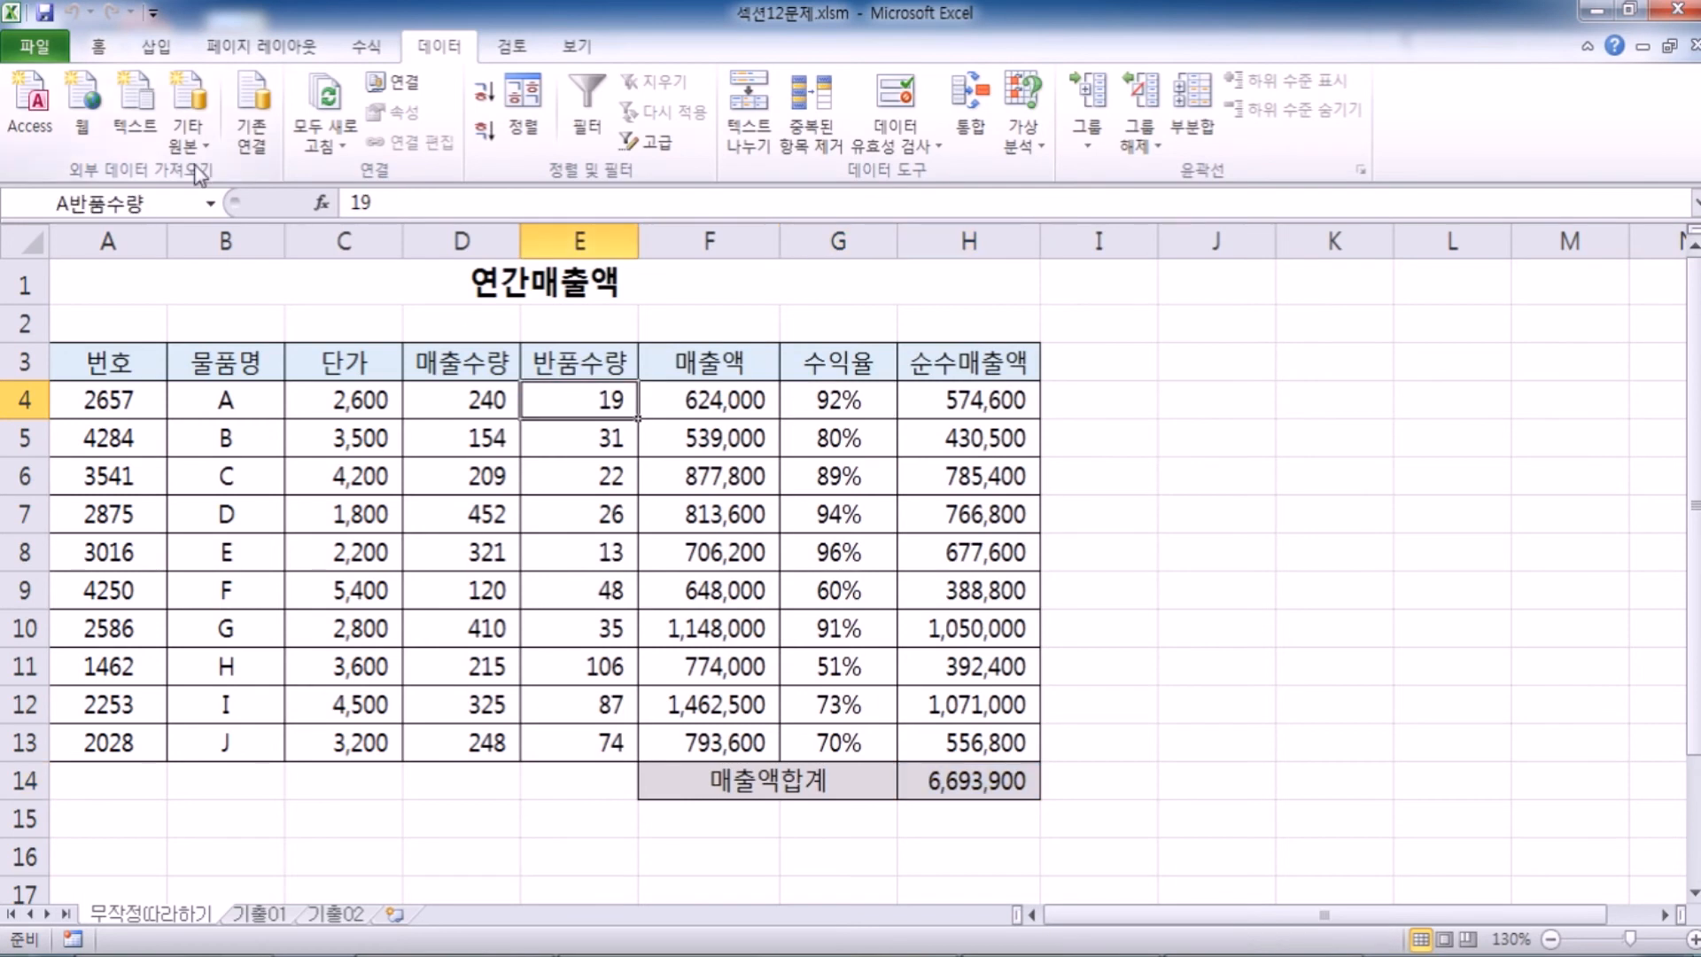
{"action": "left_click", "coordinate": [551, 440]}
{"action": "left_click", "coordinate": [949, 768]}
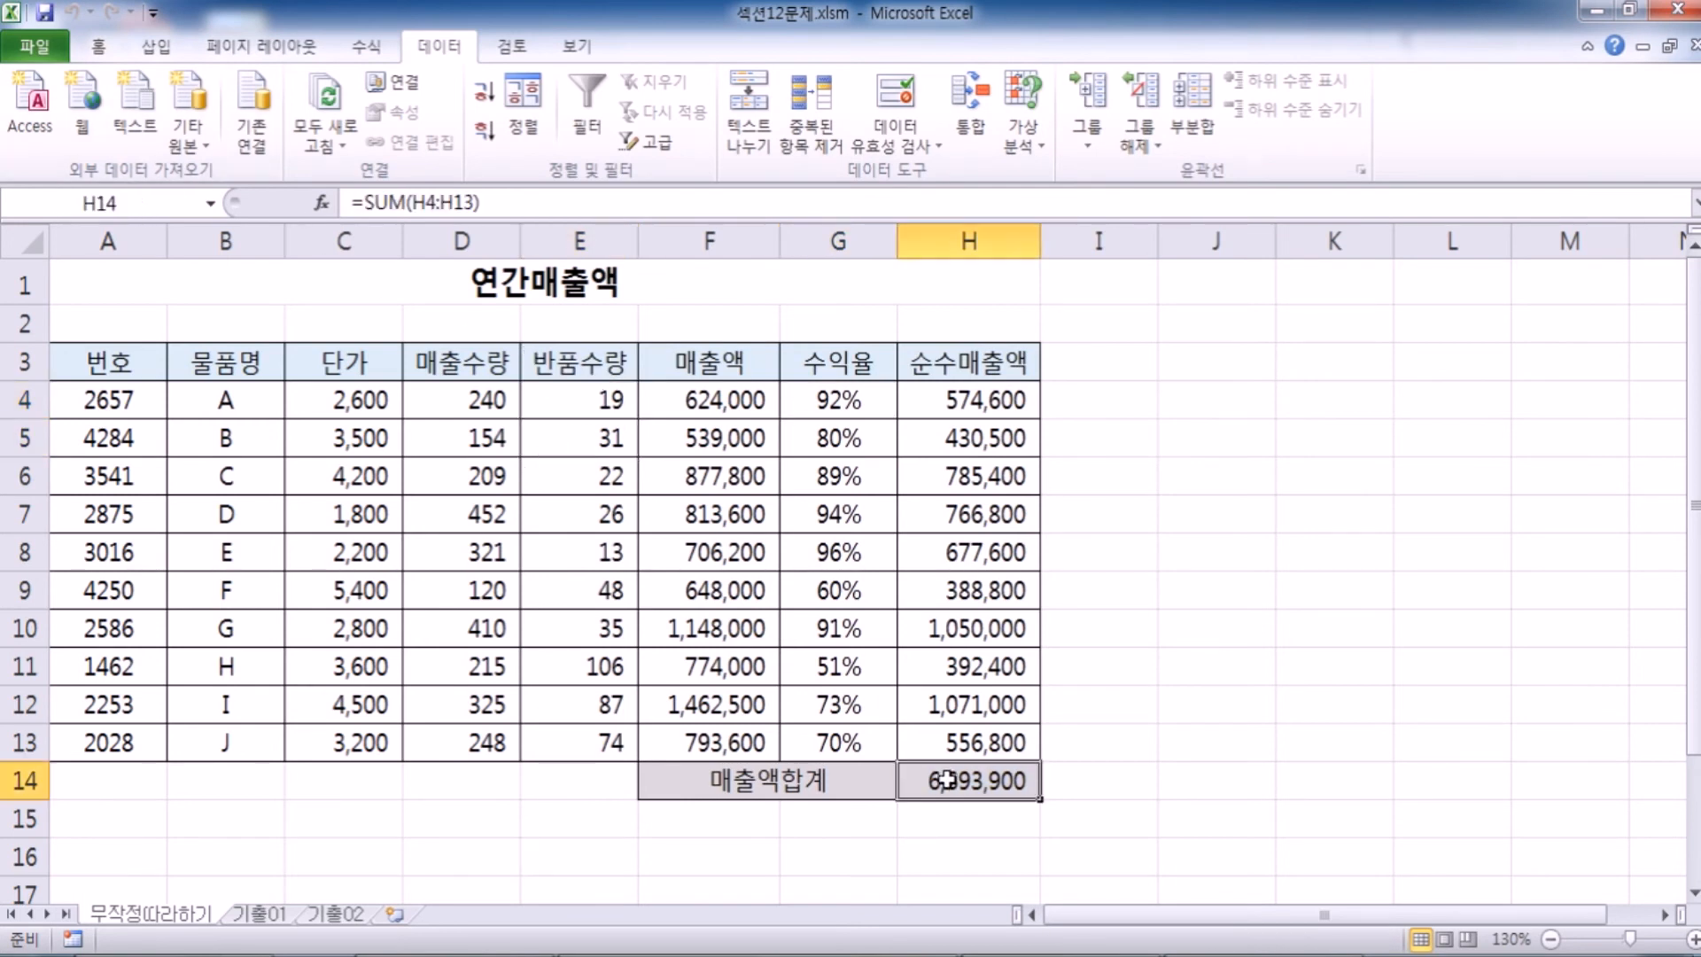
{"action": "left_click", "coordinate": [767, 410]}
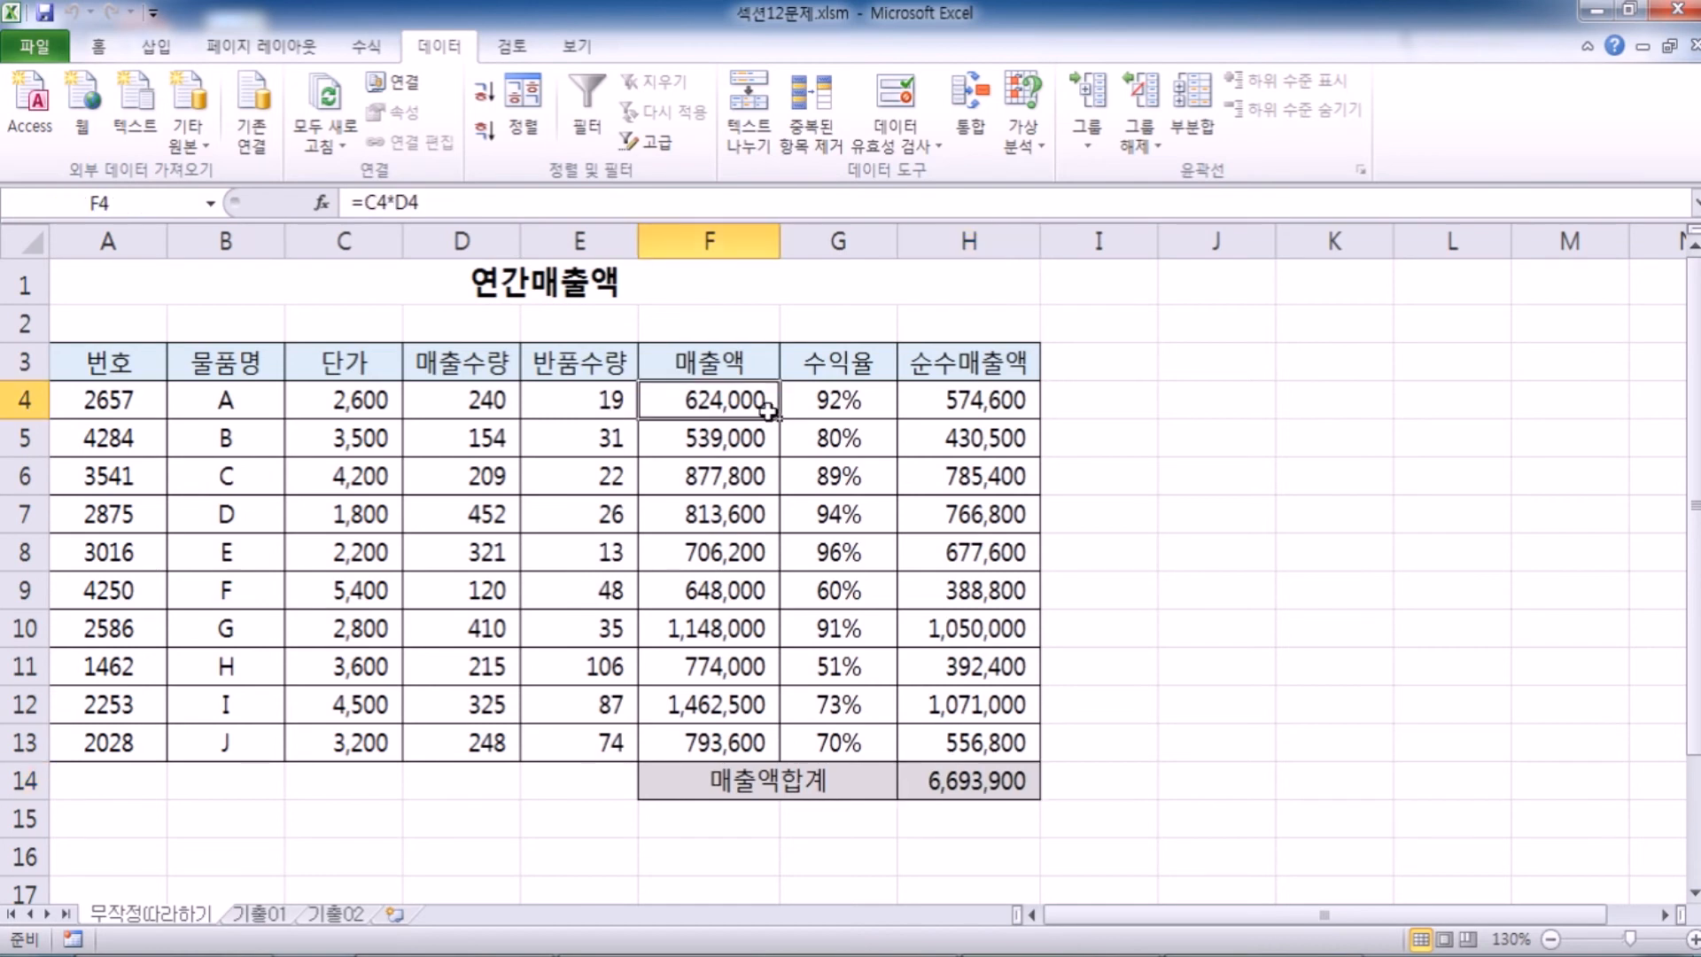
Step: Produce a scenario summary report for the 수익률의 증가 and 수익률의 감소 scenarios, using only H14 as the result cell
{"action": "left_click", "coordinate": [1023, 133]}
{"action": "left_click", "coordinate": [1098, 179]}
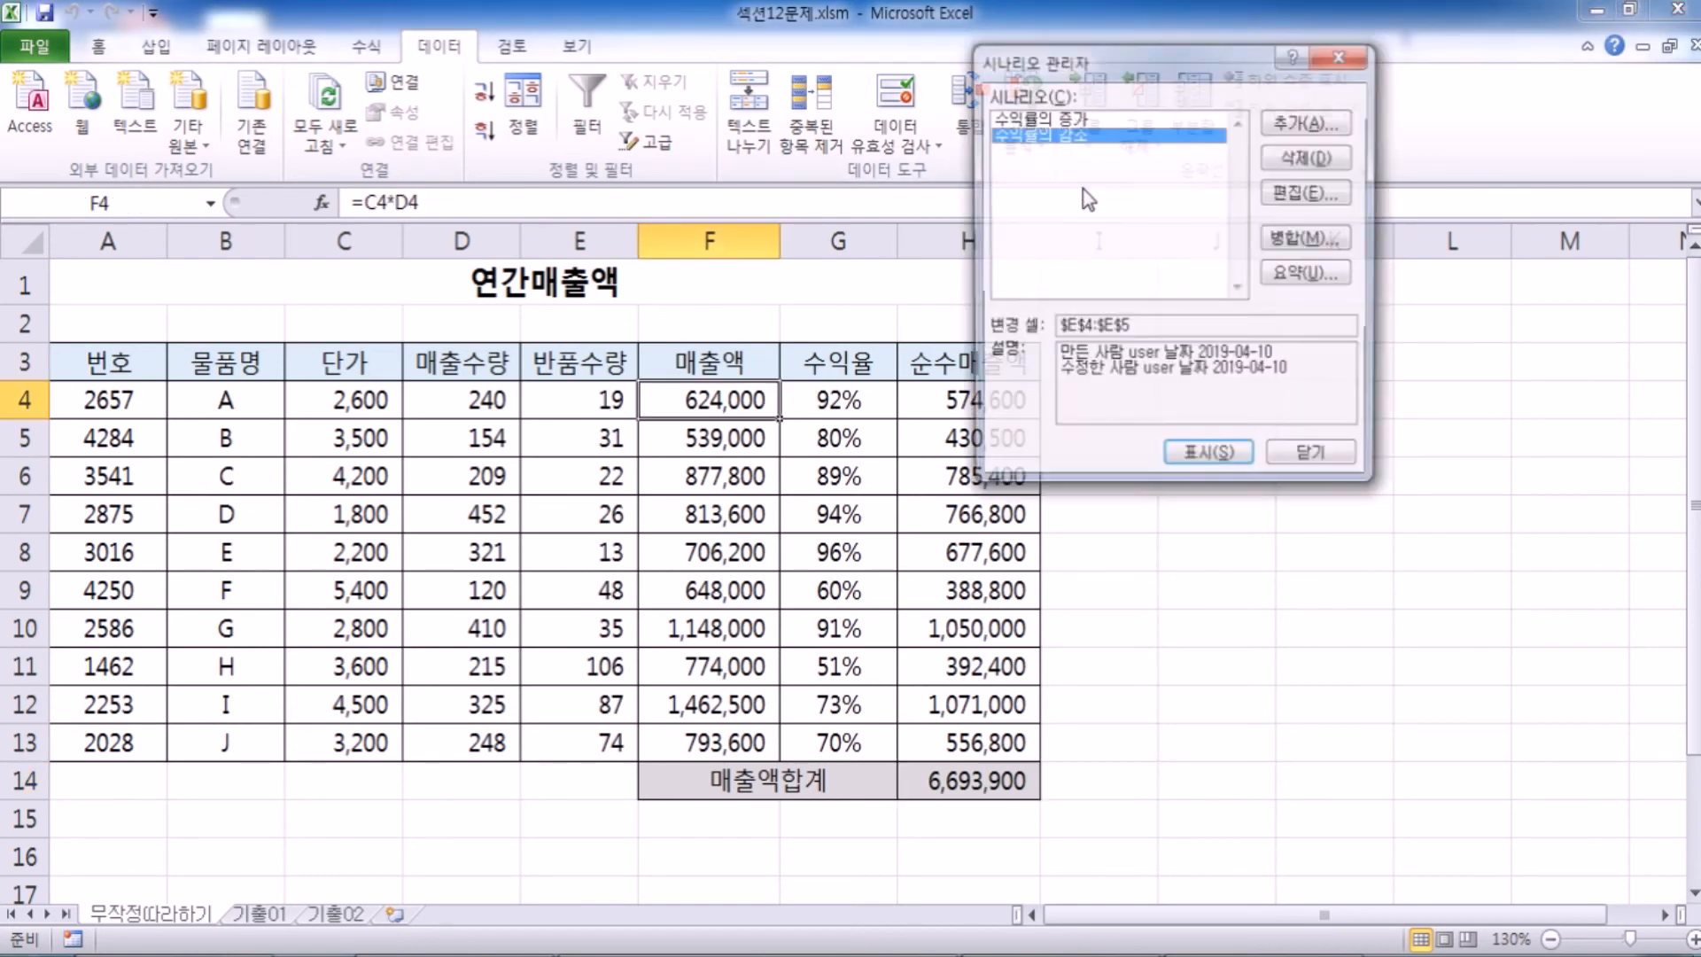
{"action": "left_click", "coordinate": [1315, 280]}
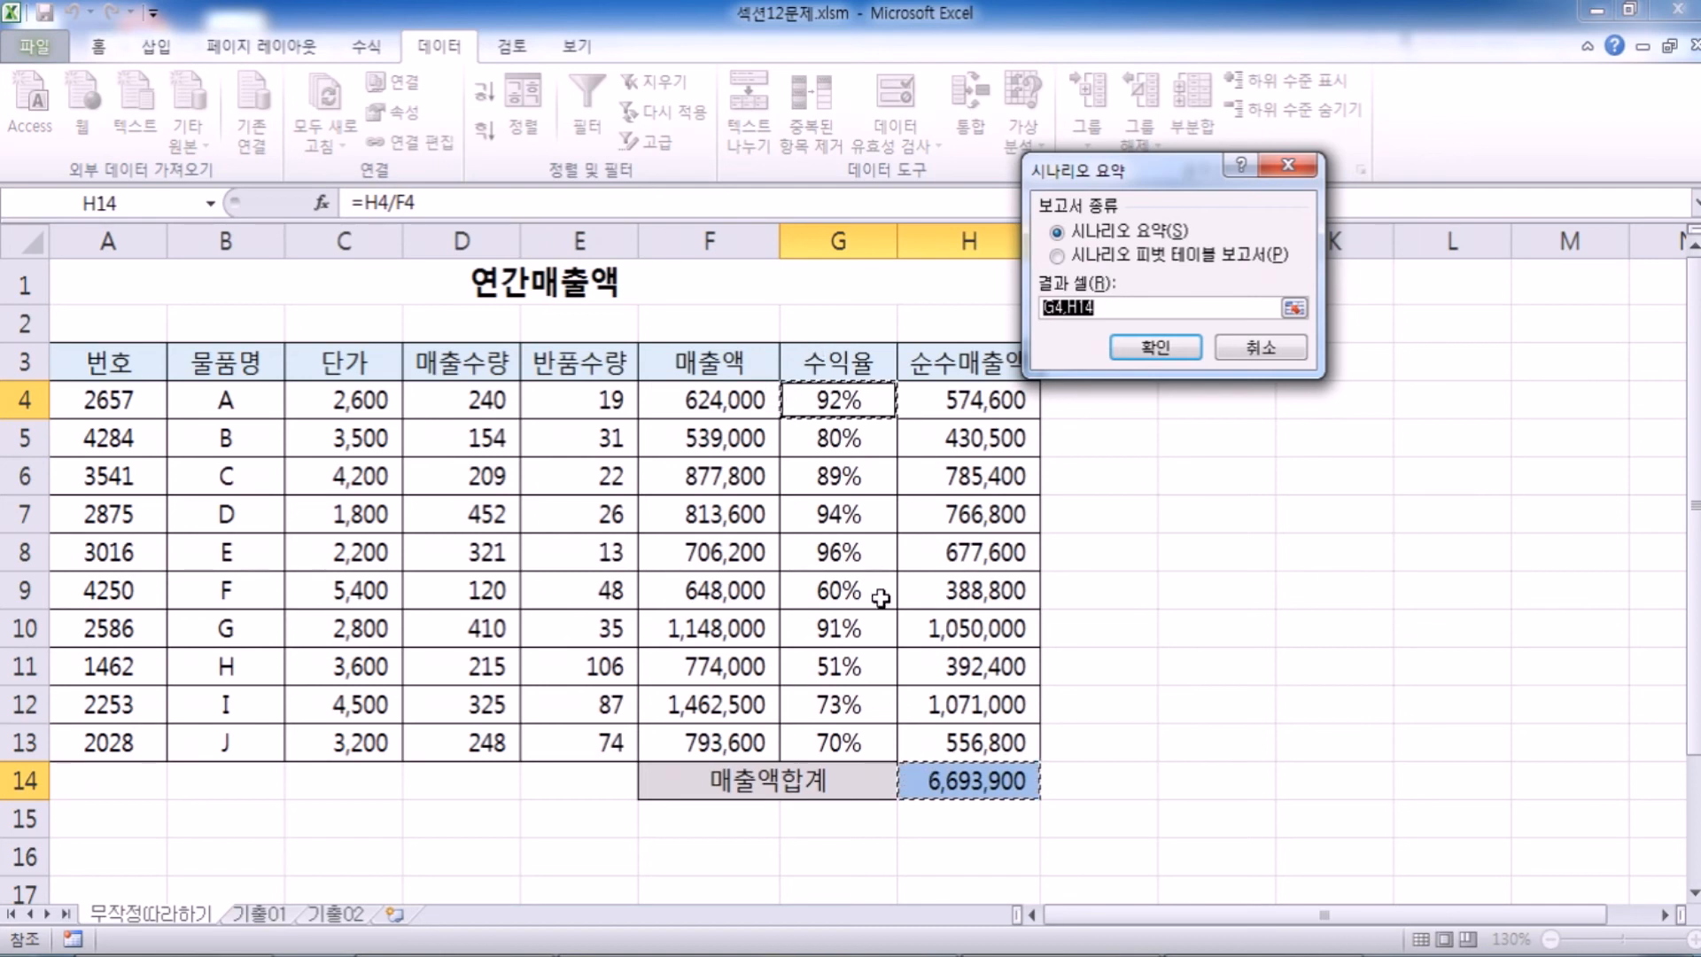
{"action": "scroll", "coordinate": [974, 696], "scroll_direction": "down", "scroll_amount": 3}
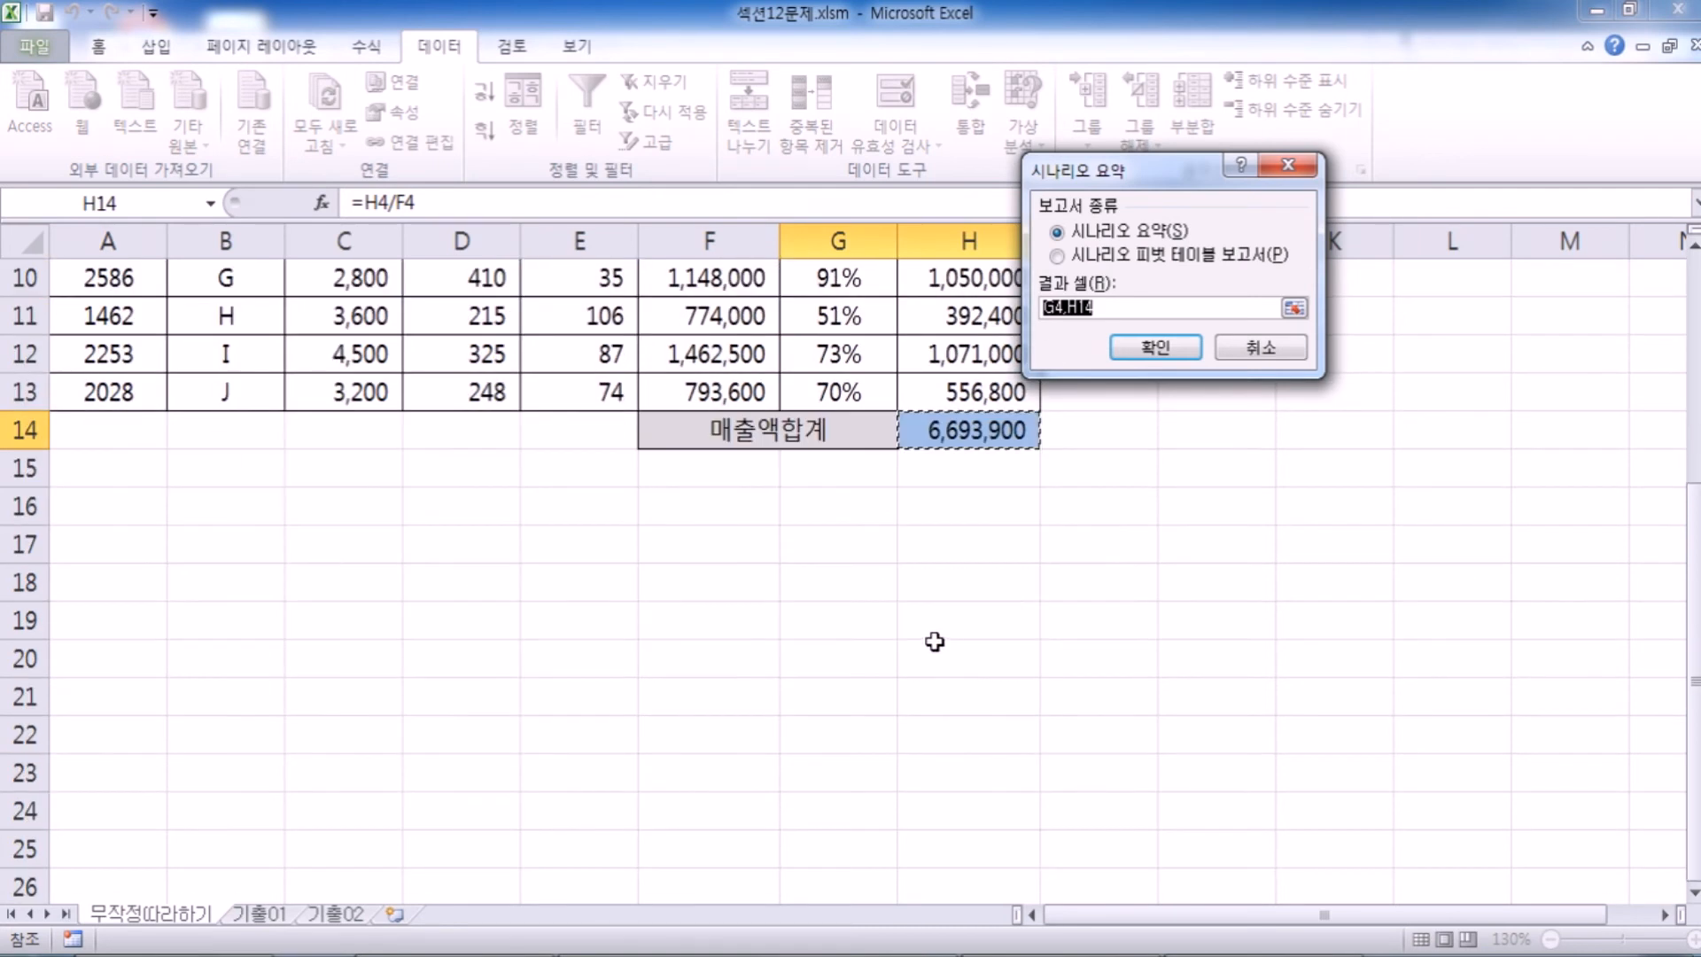
{"action": "left_click", "coordinate": [950, 430]}
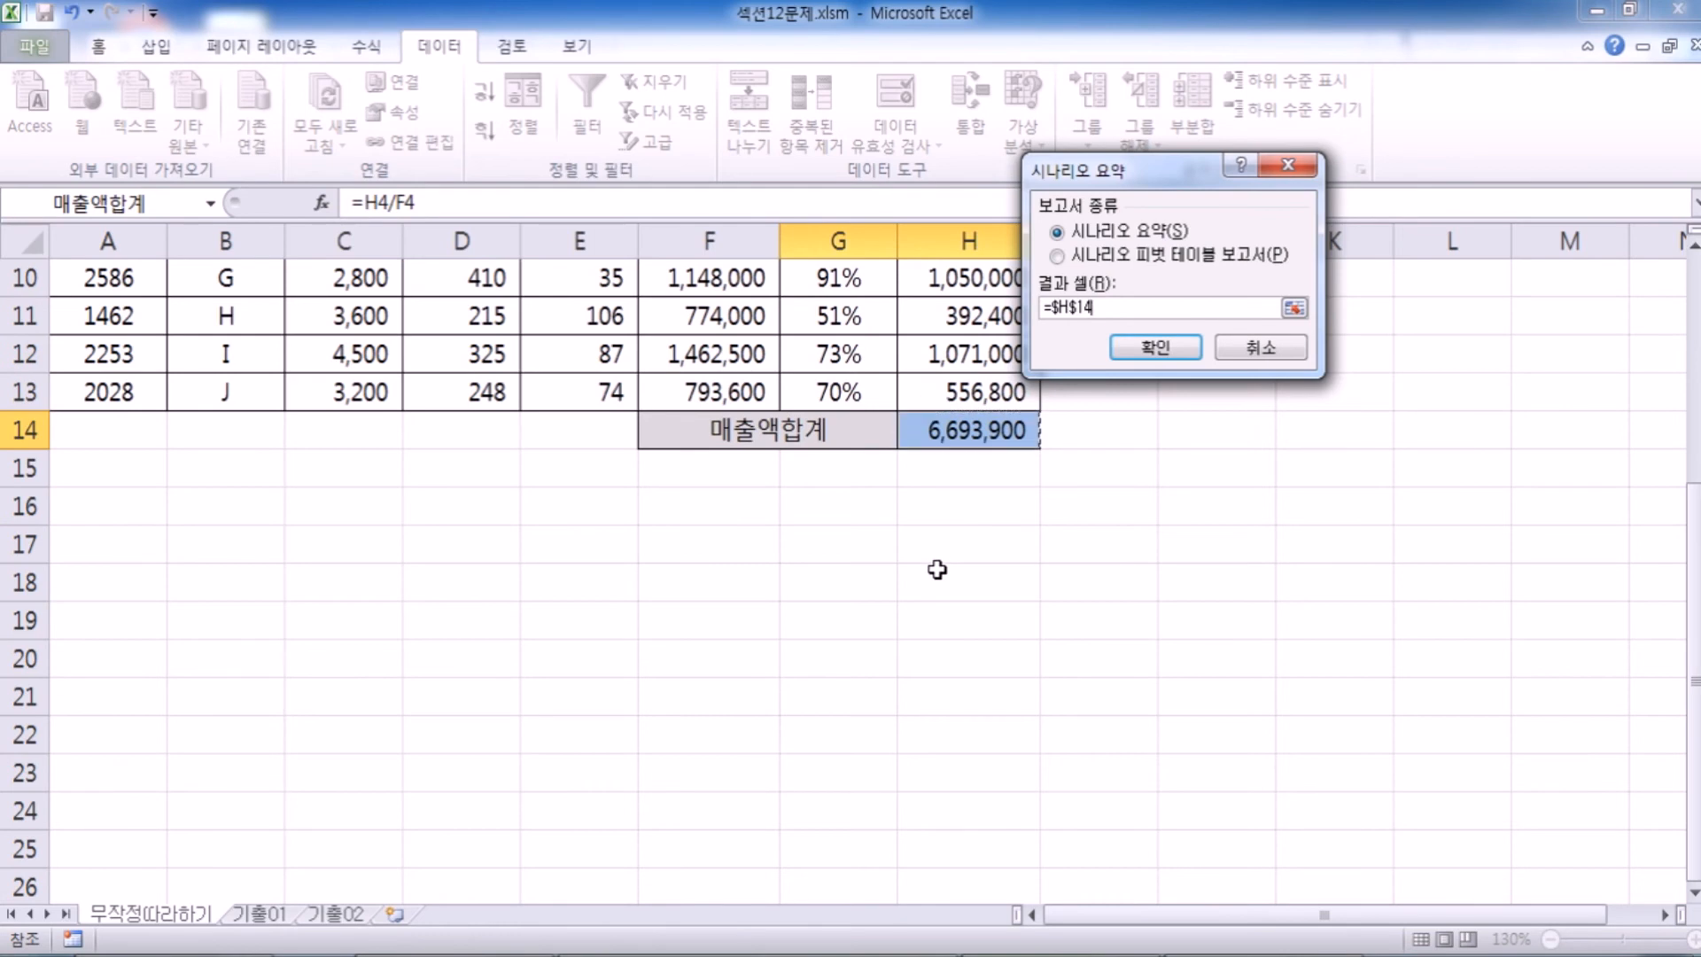
{"action": "scroll", "coordinate": [932, 567], "scroll_direction": "up", "scroll_amount": 3}
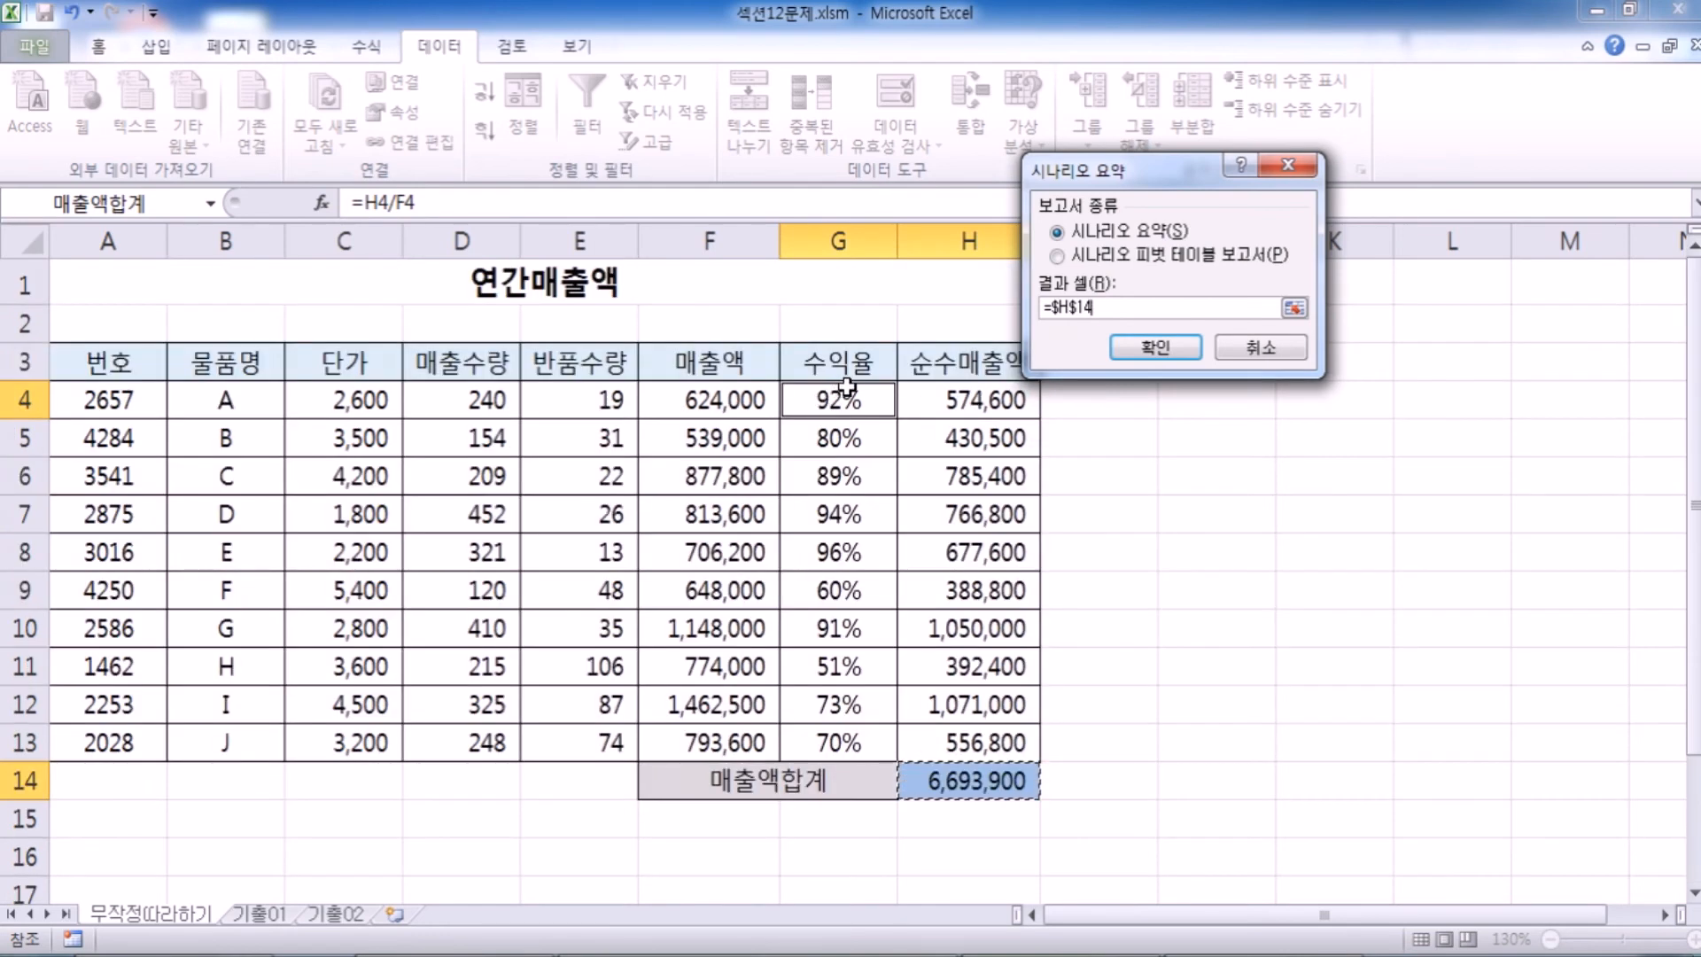
{"action": "left_click_drag", "start_coordinate": [1152, 168], "coordinate": [981, 307]}
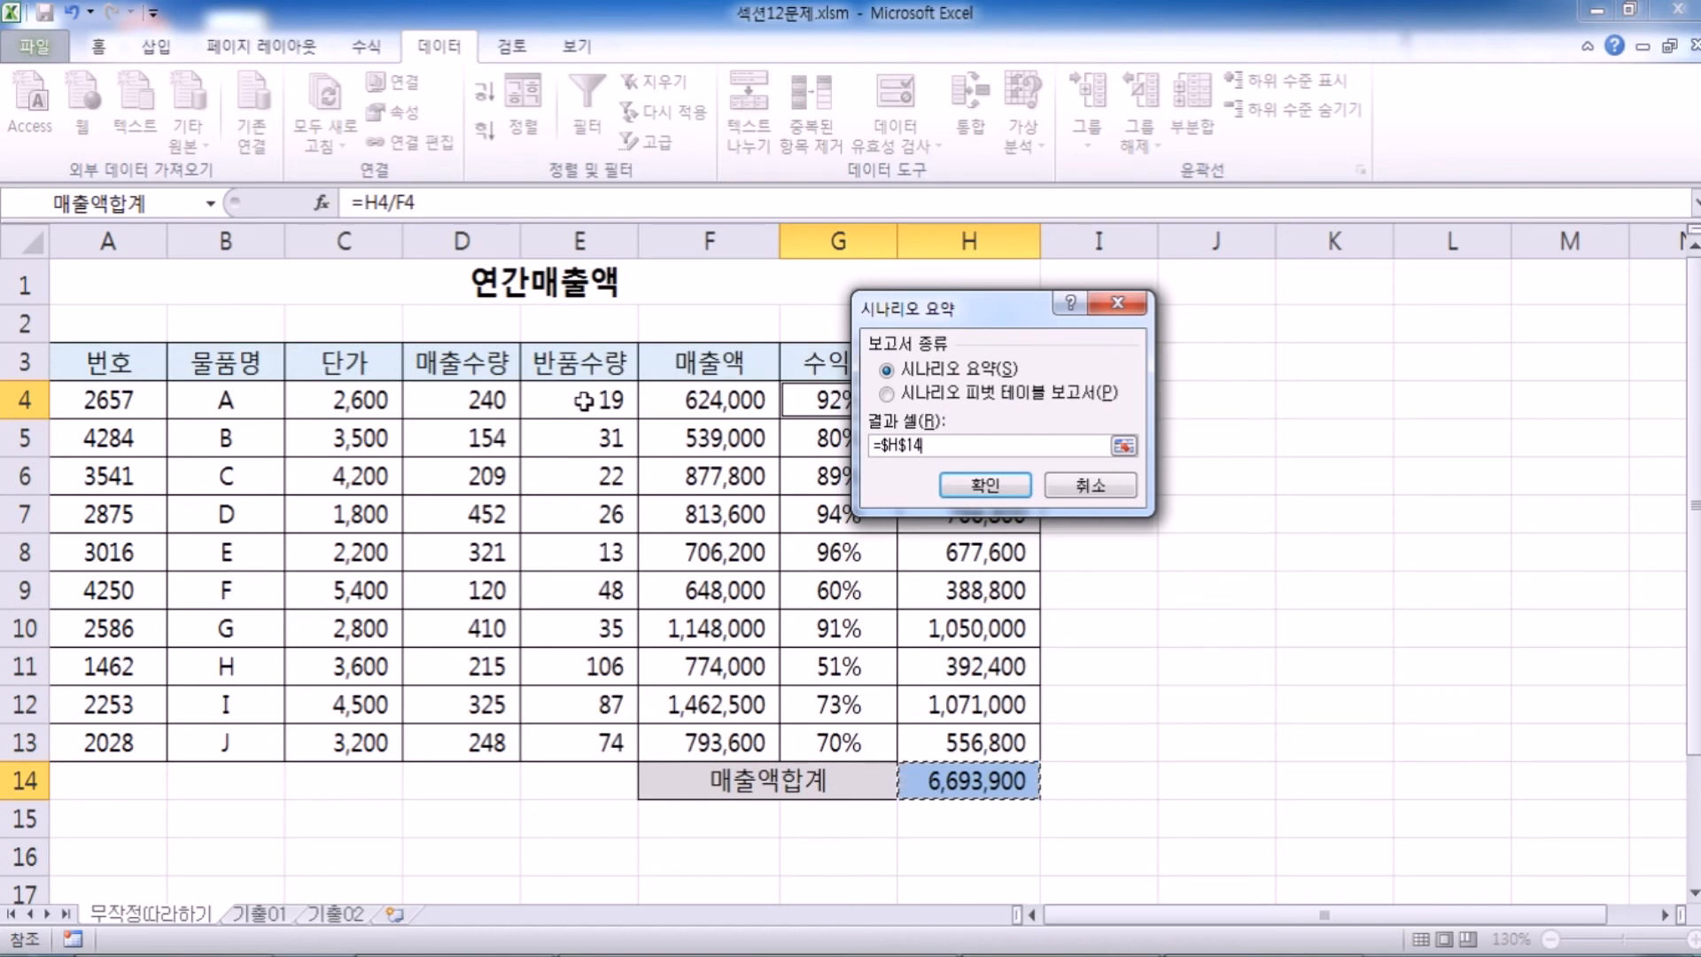
{"action": "scroll", "coordinate": [709, 443], "scroll_direction": "down", "scroll_amount": 2}
{"action": "left_click_drag", "start_coordinate": [999, 321], "coordinate": [991, 193]}
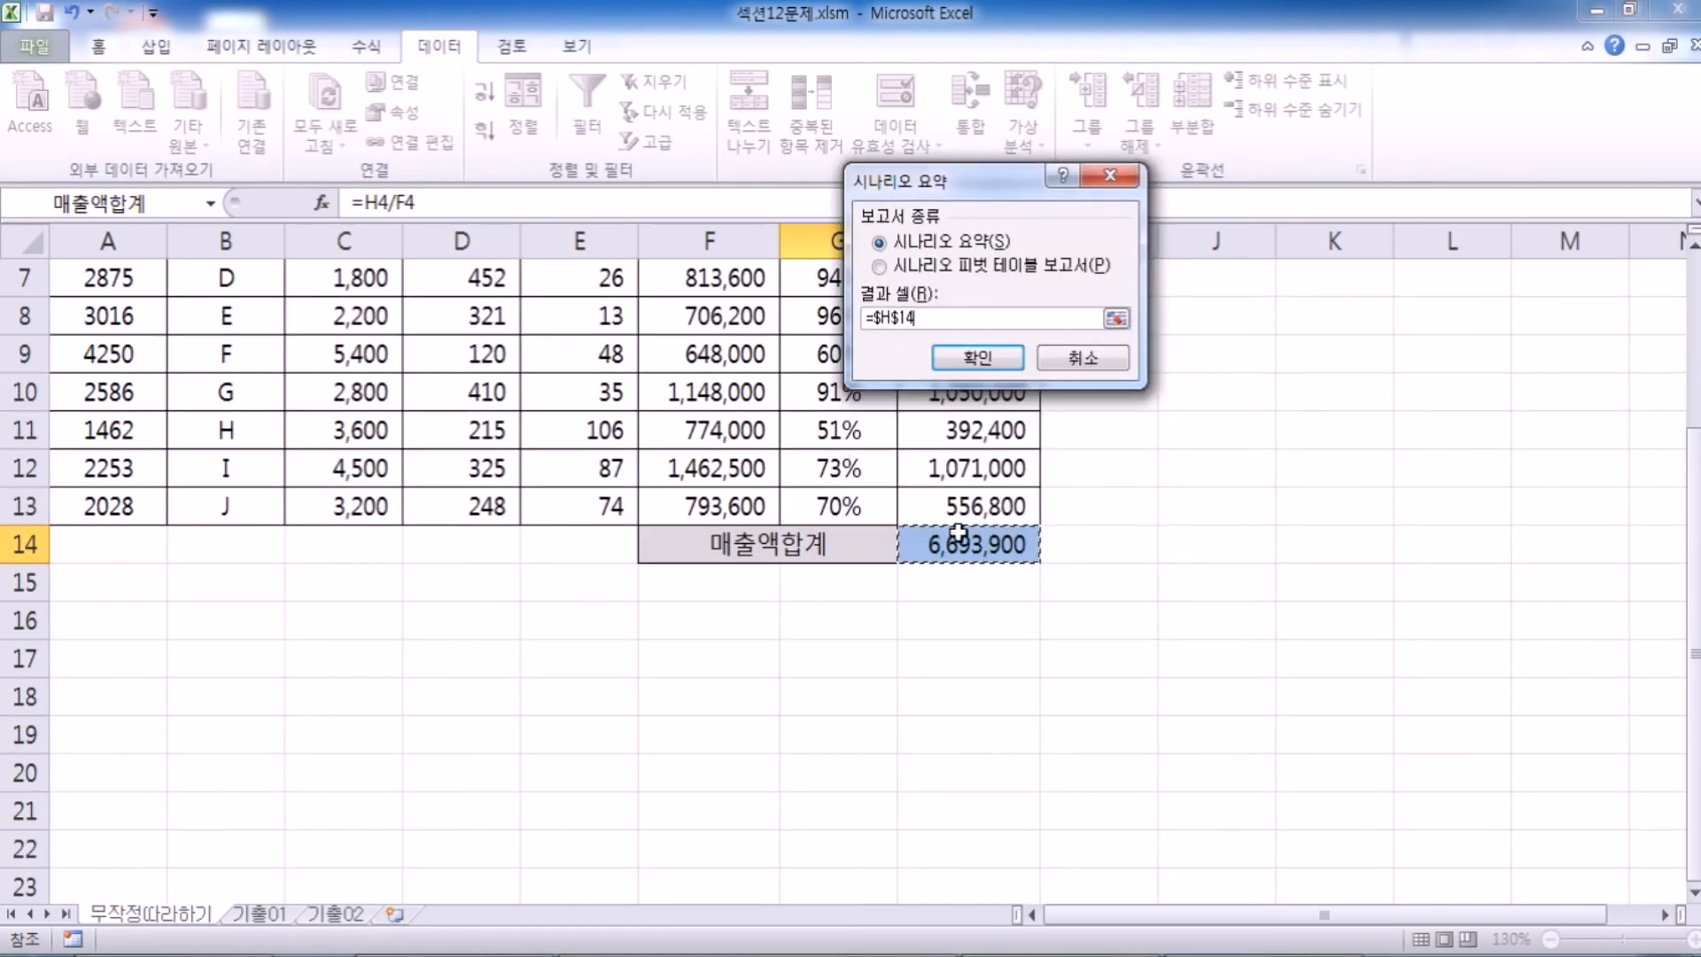
{"action": "left_click", "coordinate": [974, 544]}
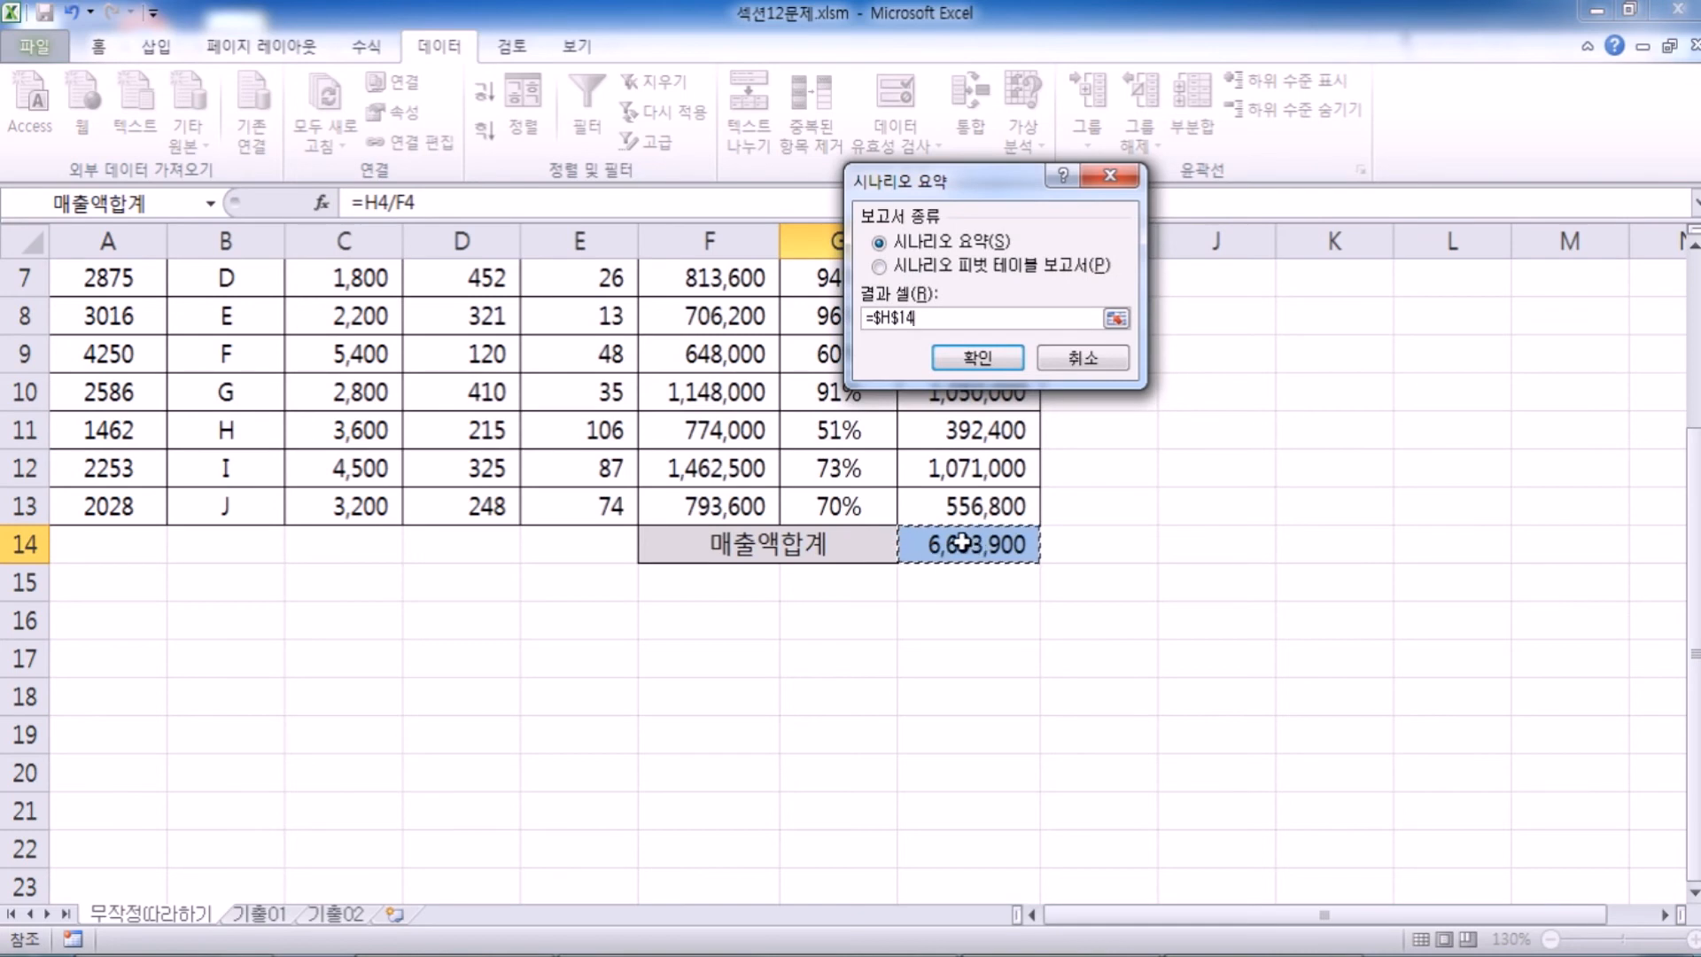
{"action": "left_click", "coordinate": [955, 354]}
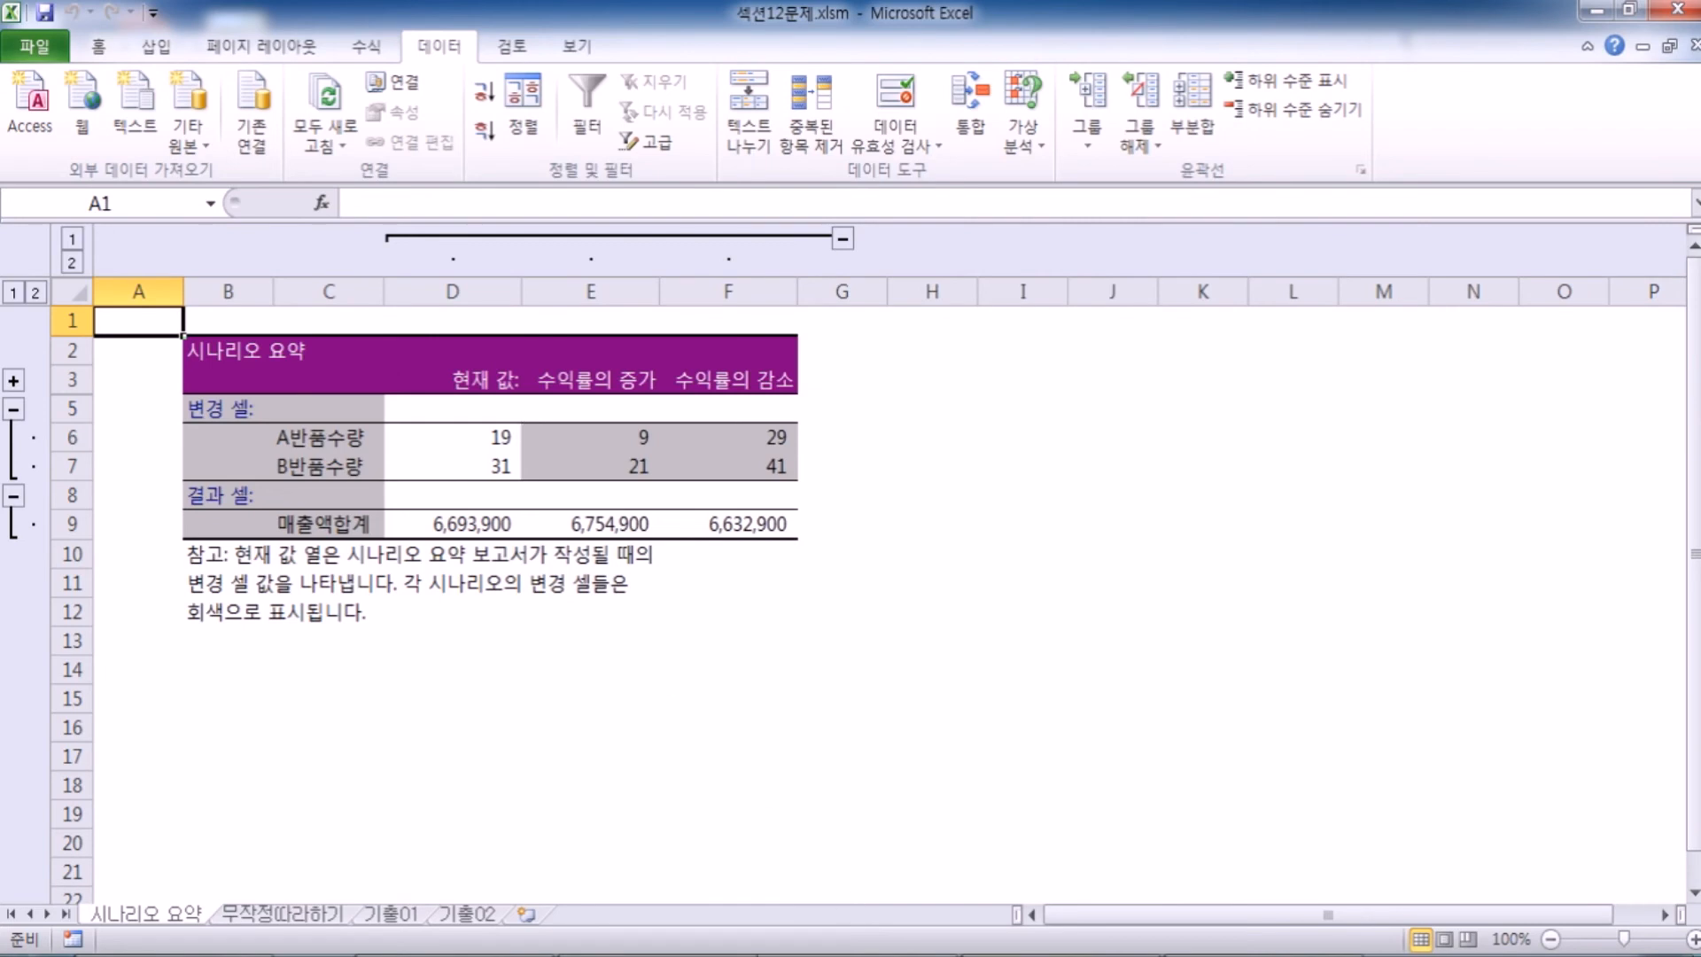
Step: Switch to Notepad and review the current, raised and lowered unit prices alongside their sales totals
{"action": "key", "text": "alt+Tab"}
{"action": "scroll", "coordinate": [383, 394], "scroll_direction": "up", "scroll_amount": 2}
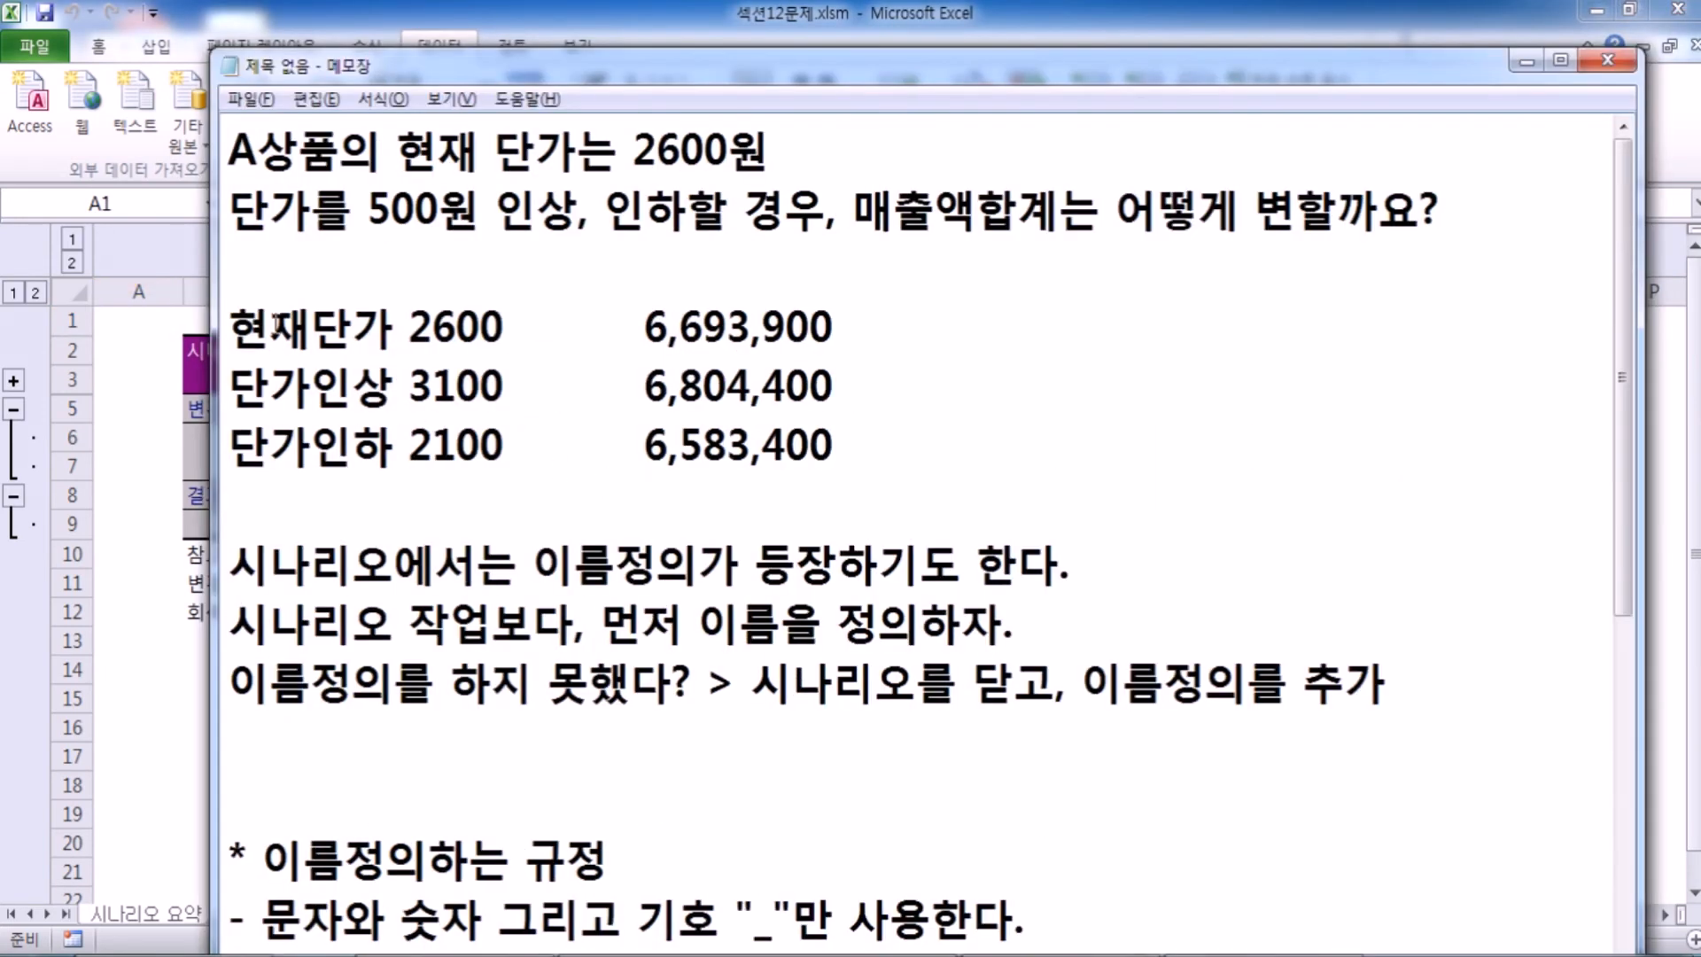
{"action": "left_click_drag", "start_coordinate": [268, 323], "coordinate": [505, 323]}
{"action": "left_click_drag", "start_coordinate": [645, 324], "coordinate": [854, 324]}
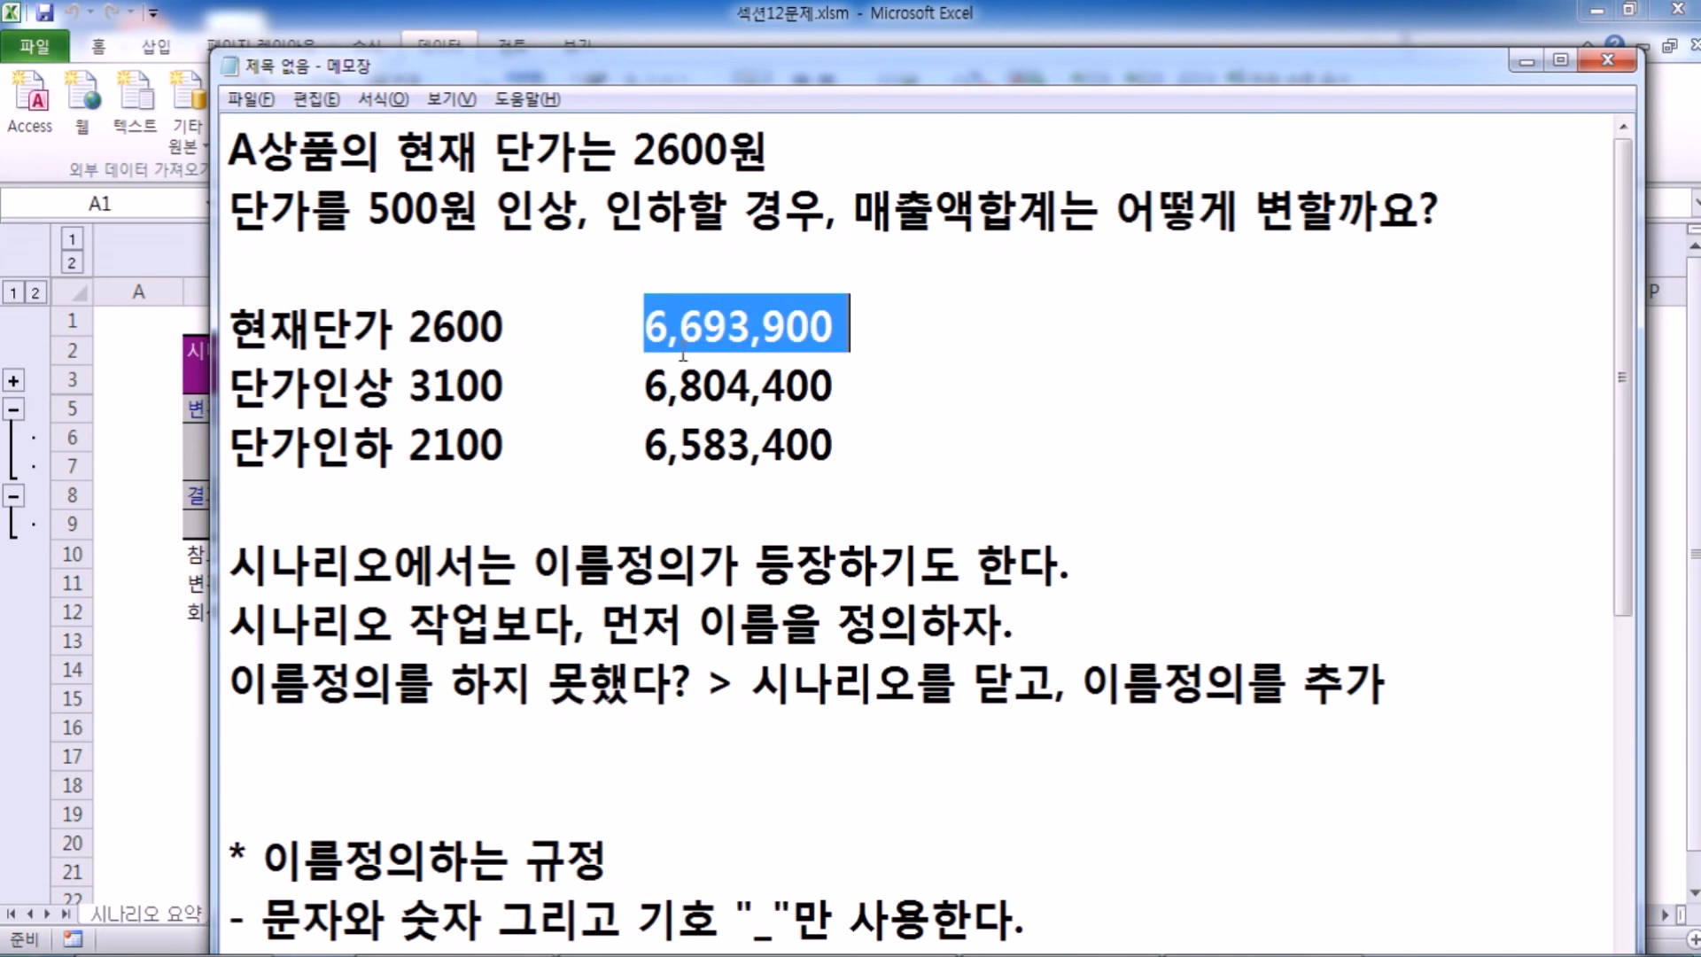
{"action": "left_click_drag", "start_coordinate": [268, 385], "coordinate": [434, 387]}
{"action": "left_click_drag", "start_coordinate": [390, 444], "coordinate": [460, 444]}
{"action": "left_click_drag", "start_coordinate": [644, 387], "coordinate": [811, 387]}
{"action": "left_click_drag", "start_coordinate": [644, 460], "coordinate": [788, 452]}
{"action": "left_click", "coordinate": [557, 502]}
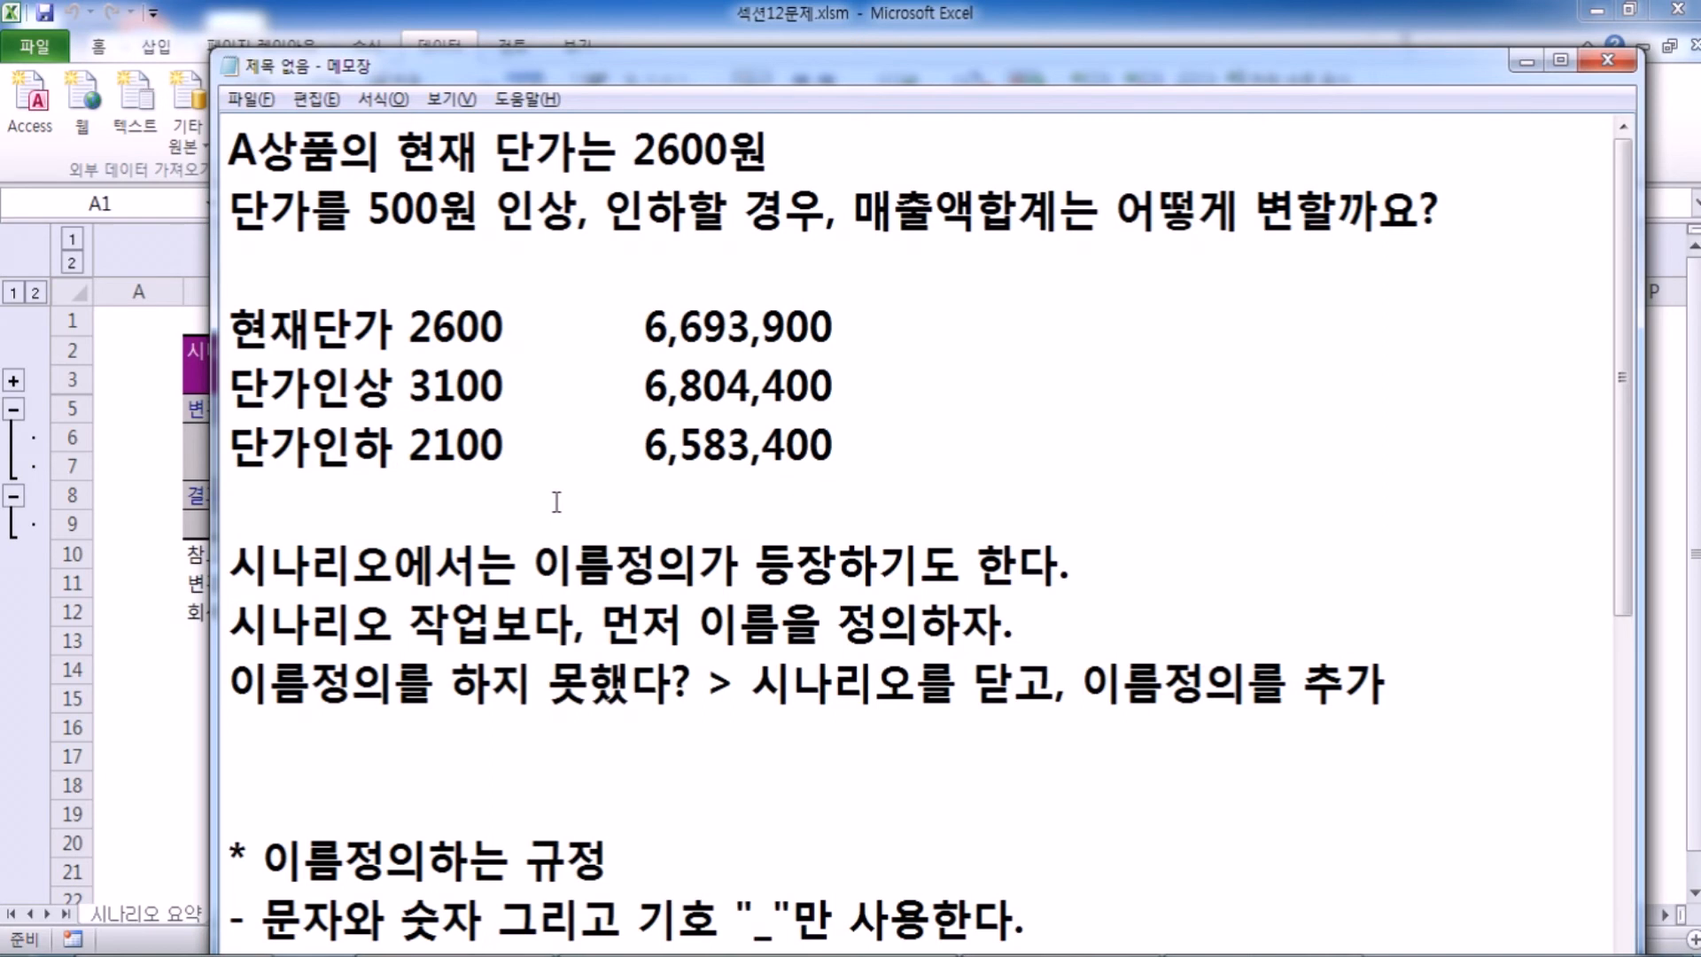
Step: Return to Excel and examine the changing-cell and result-cell names in C6:C9 of the scenario summary
{"action": "key", "text": "alt+Tab"}
{"action": "left_click_drag", "start_coordinate": [306, 441], "coordinate": [319, 524]}
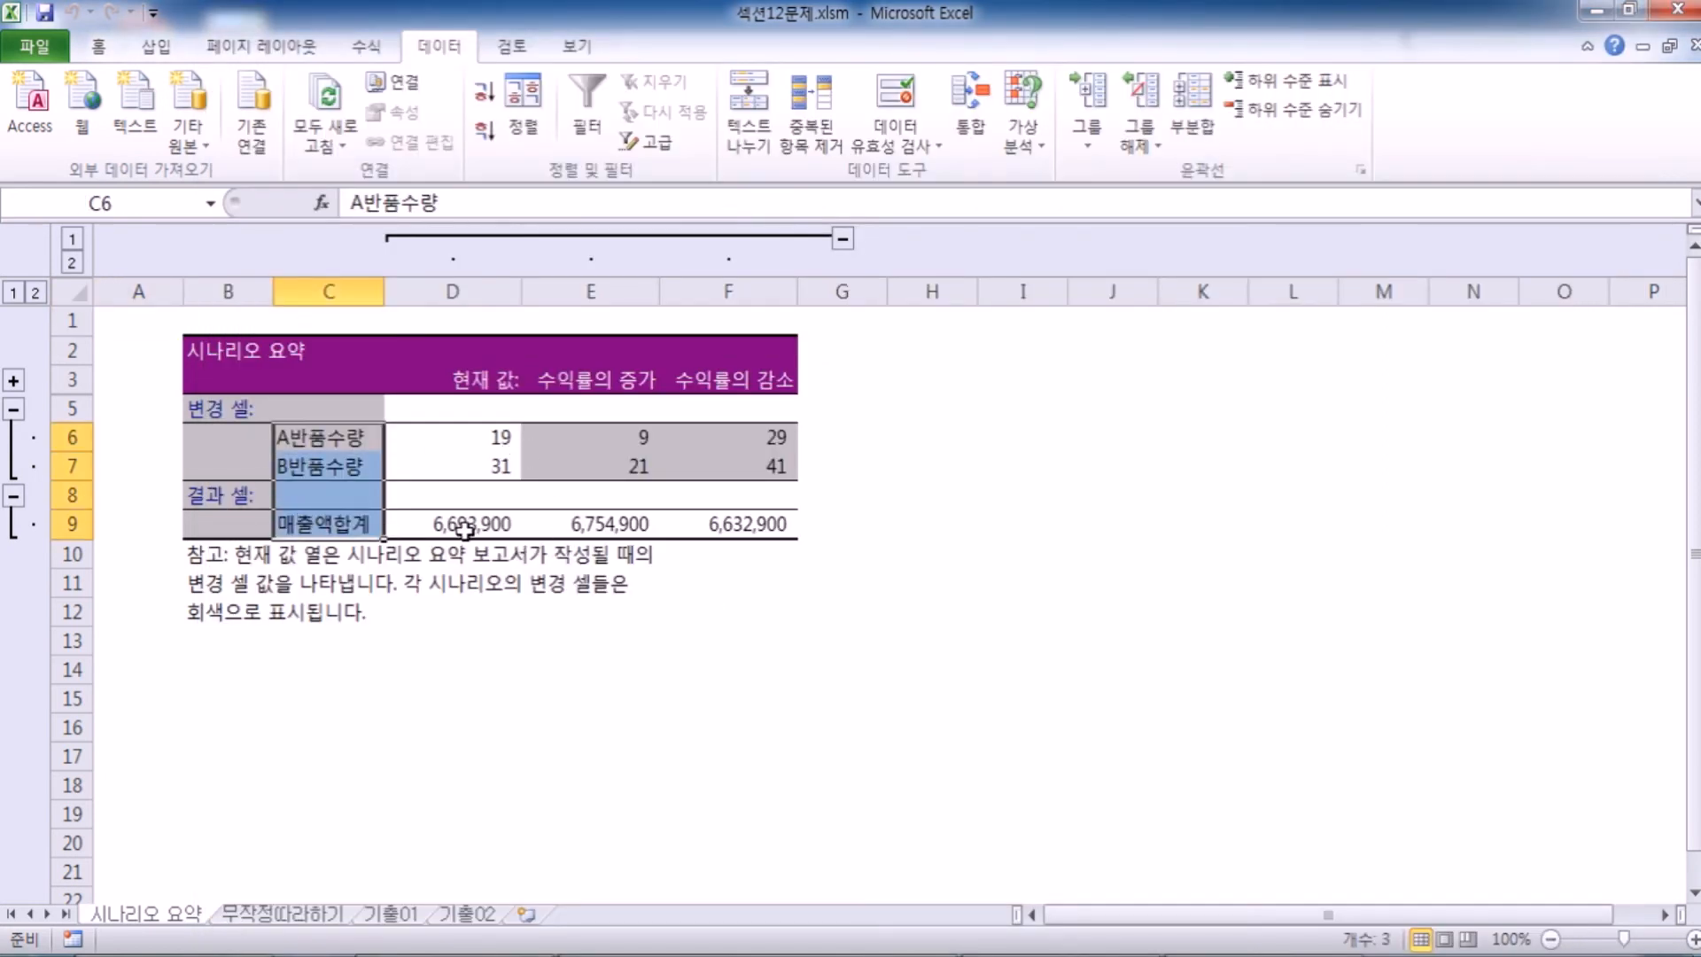
{"action": "left_click", "coordinate": [319, 443]}
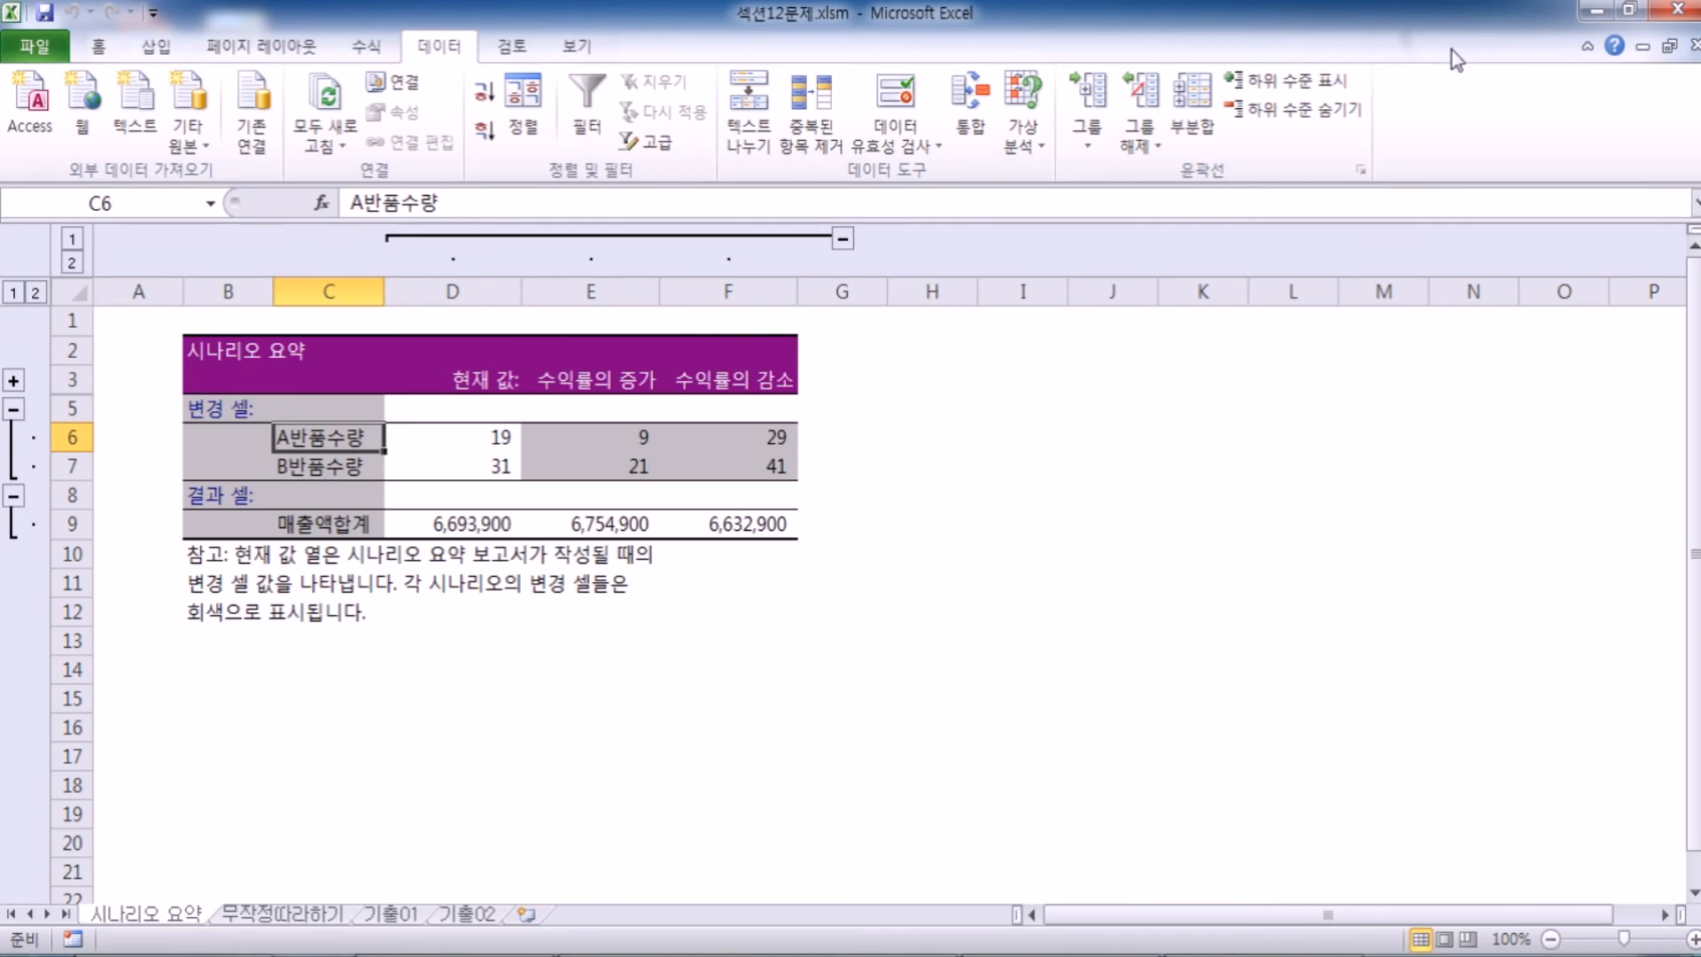
Step: Restore the workbook to a smaller window and compare the 시나리오 요약 and 무작정따라하기 sheets
{"action": "left_click", "coordinate": [1629, 9]}
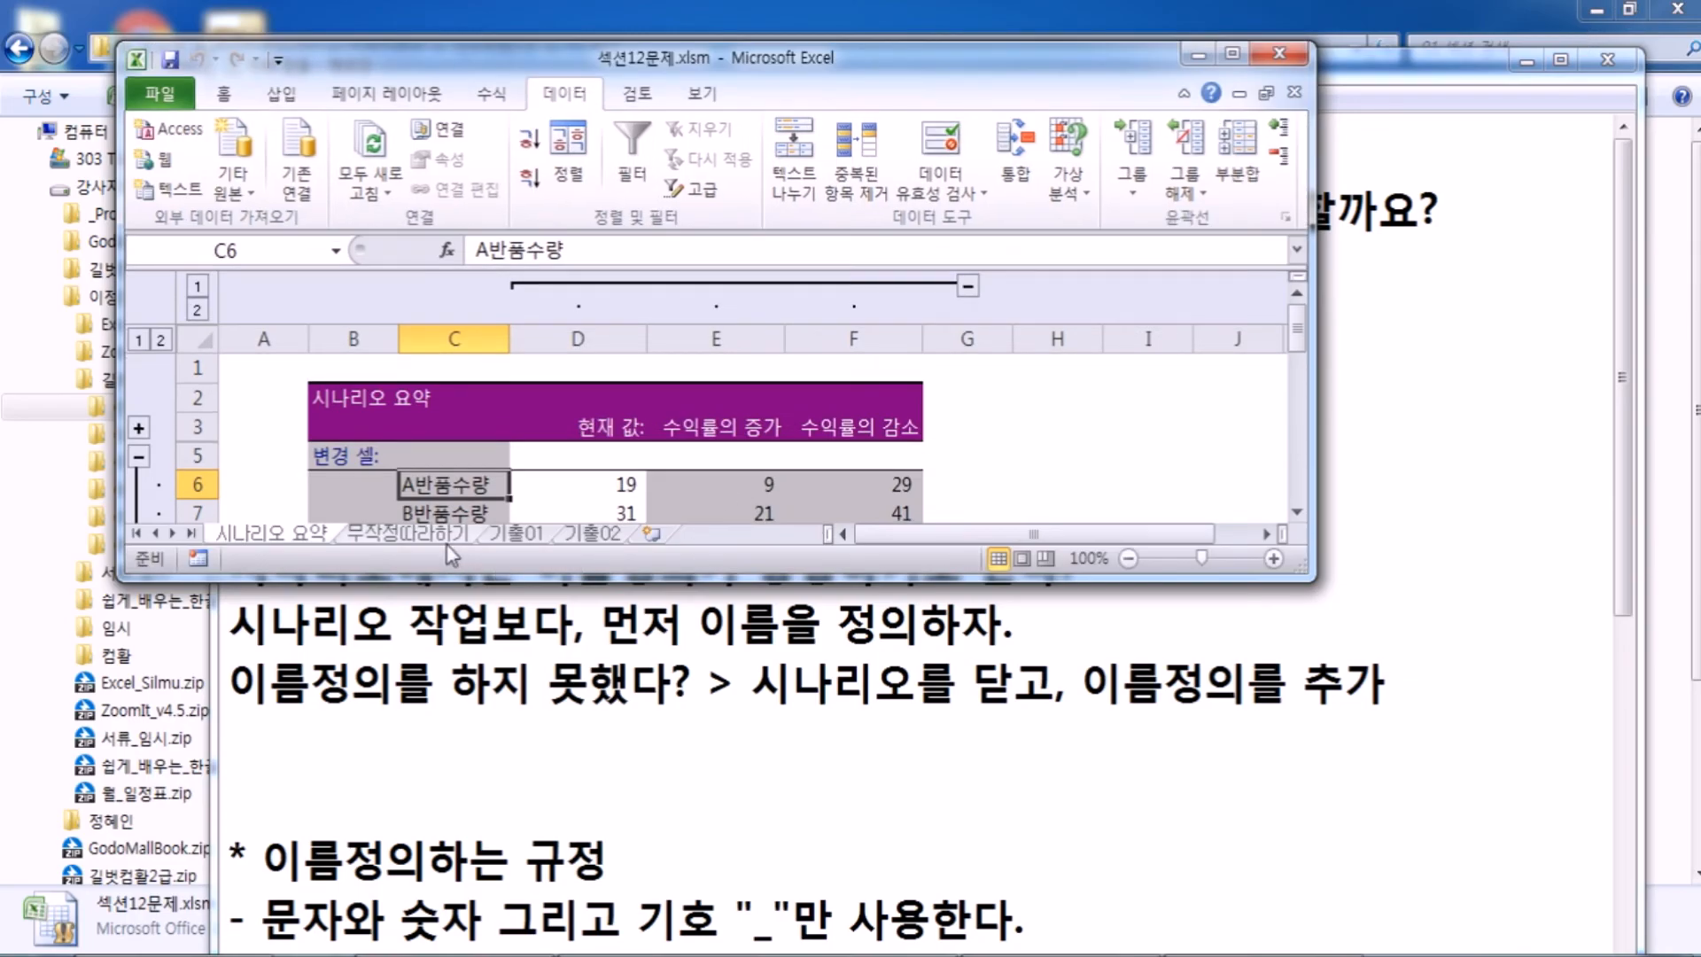
{"action": "scroll", "coordinate": [386, 542], "scroll_direction": "down", "scroll_amount": 3}
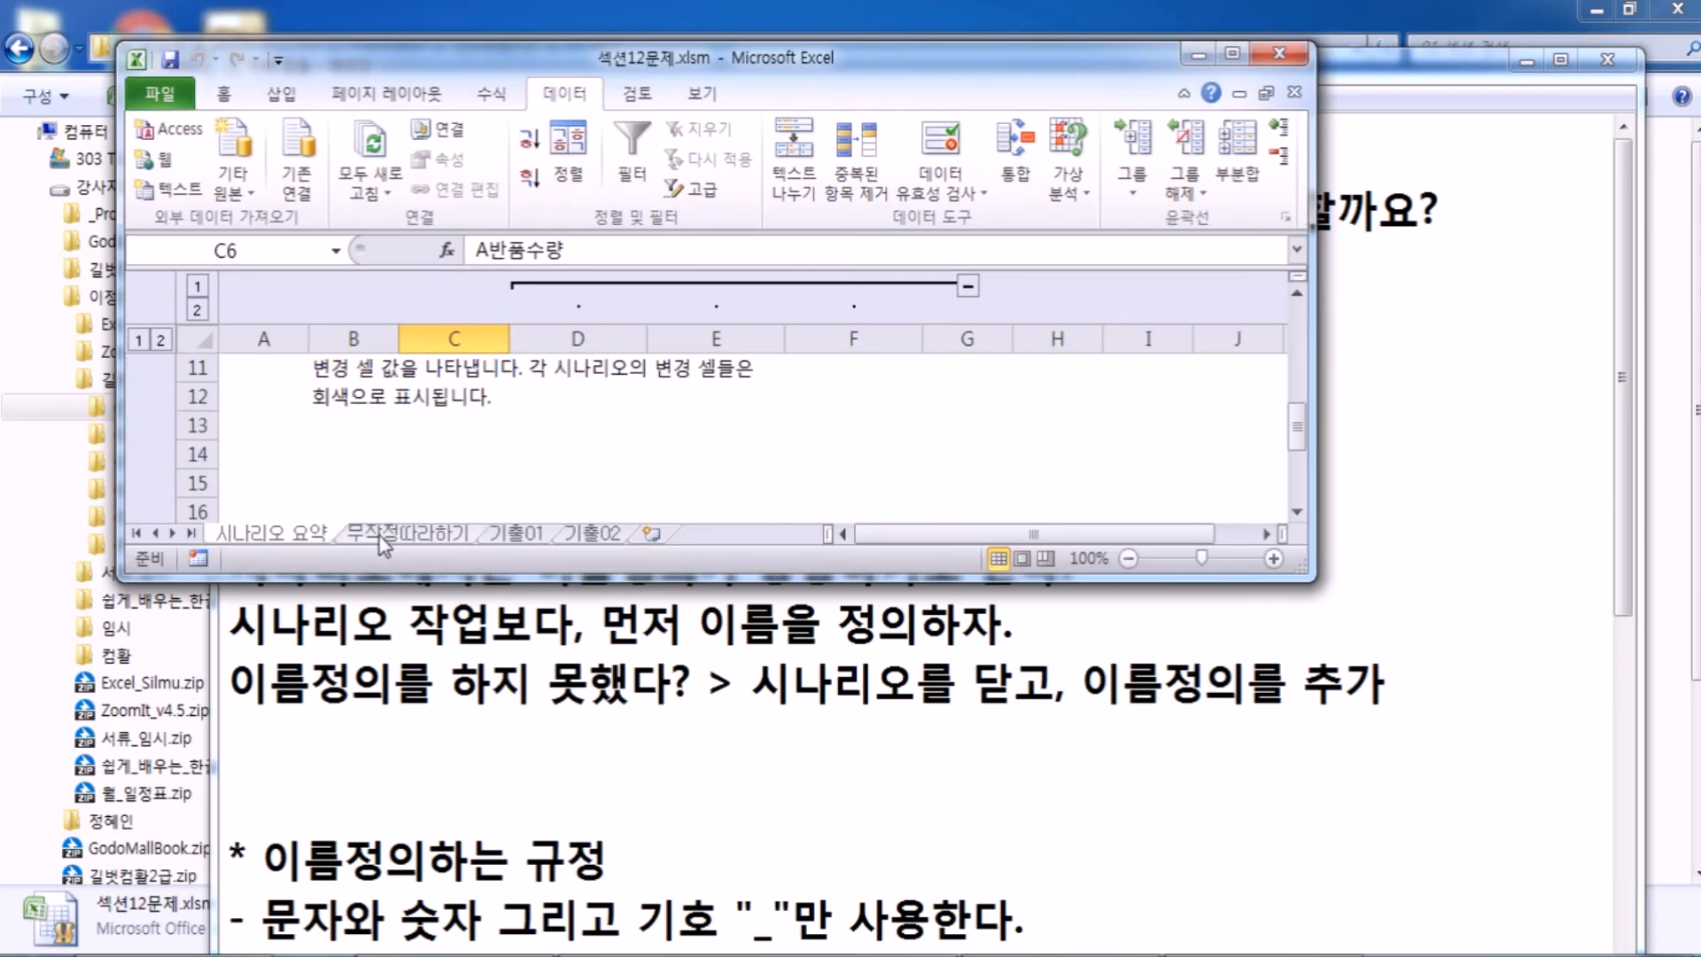
{"action": "left_click", "coordinate": [381, 534]}
{"action": "left_click", "coordinate": [295, 539]}
{"action": "left_click", "coordinate": [381, 533]}
{"action": "scroll", "coordinate": [385, 497], "scroll_direction": "up", "scroll_amount": 1}
{"action": "scroll", "coordinate": [384, 497], "scroll_direction": "down", "scroll_amount": 2}
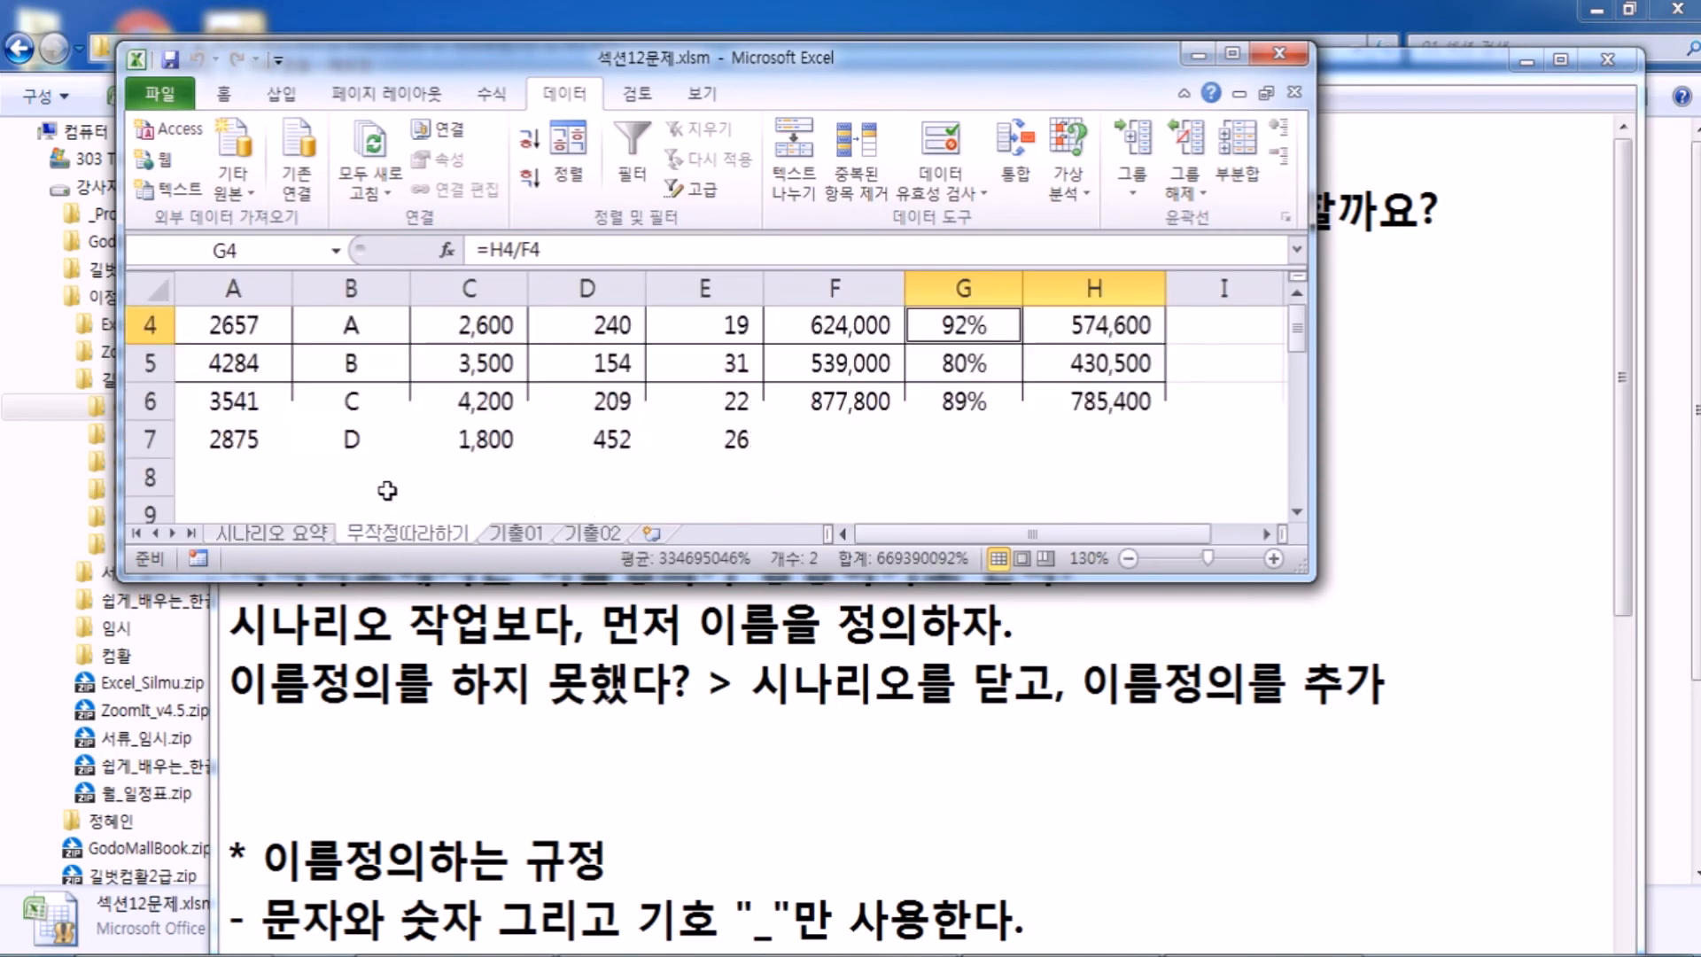
{"action": "left_click", "coordinate": [286, 536]}
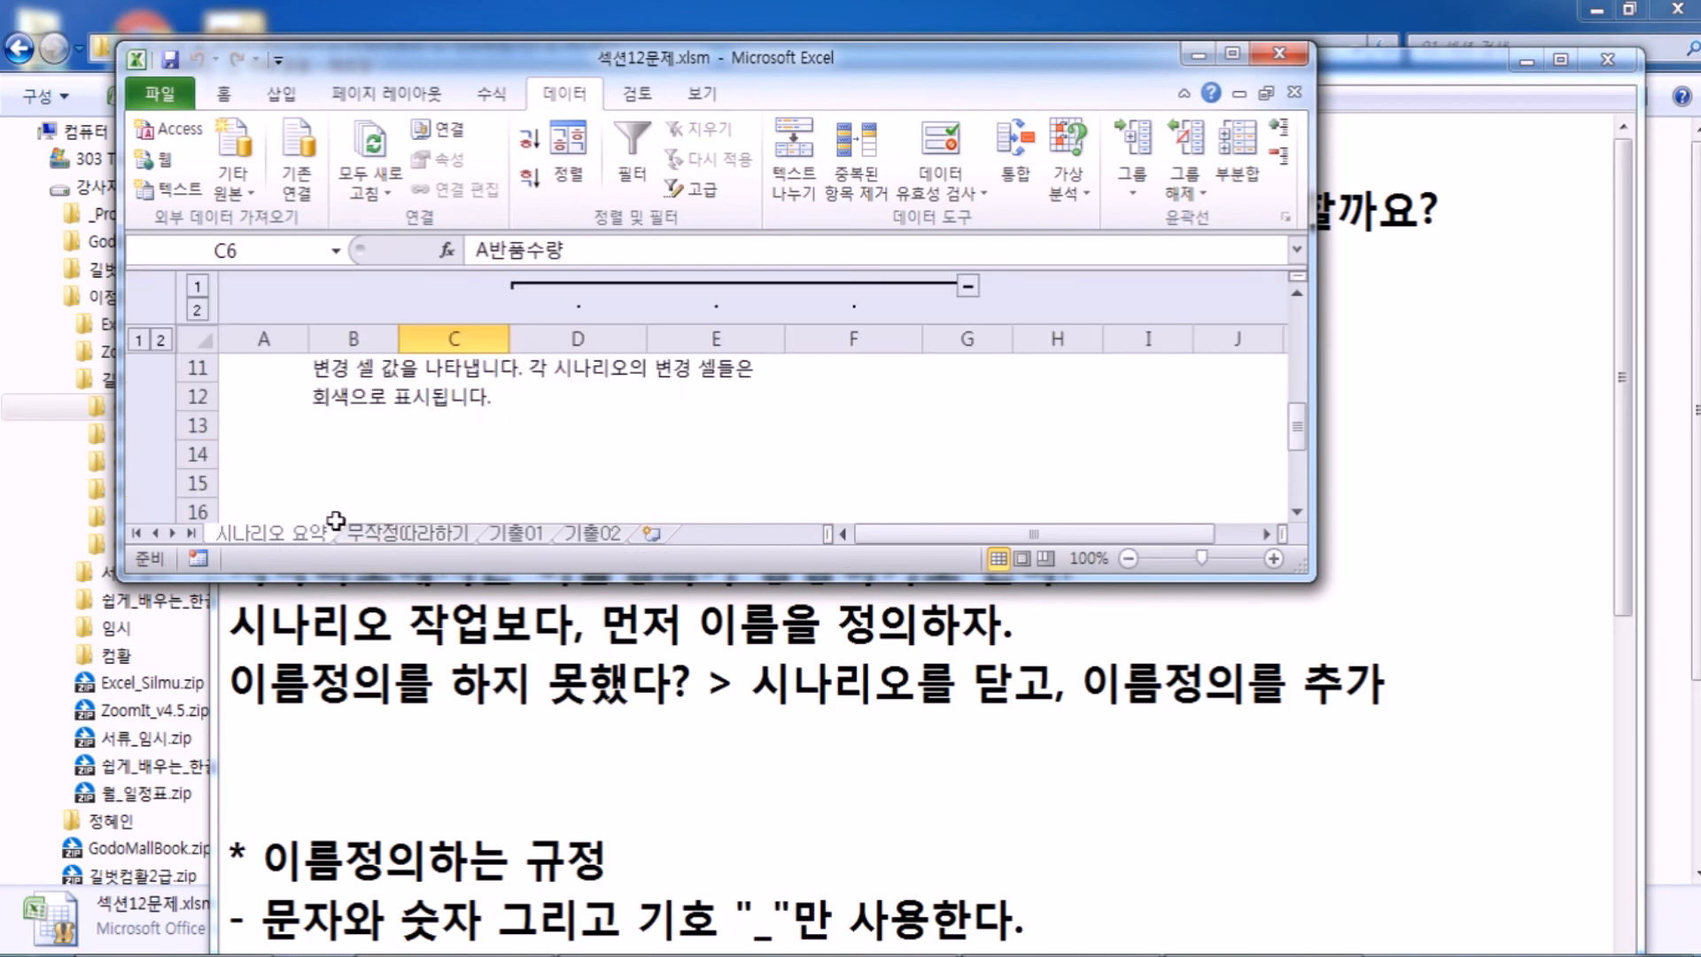
Step: Delete the 시나리오 요약 sheet permanently and maximize the workbook window
{"action": "left_click_drag", "start_coordinate": [374, 580], "coordinate": [330, 798]}
{"action": "scroll", "coordinate": [284, 620], "scroll_direction": "up", "scroll_amount": 2}
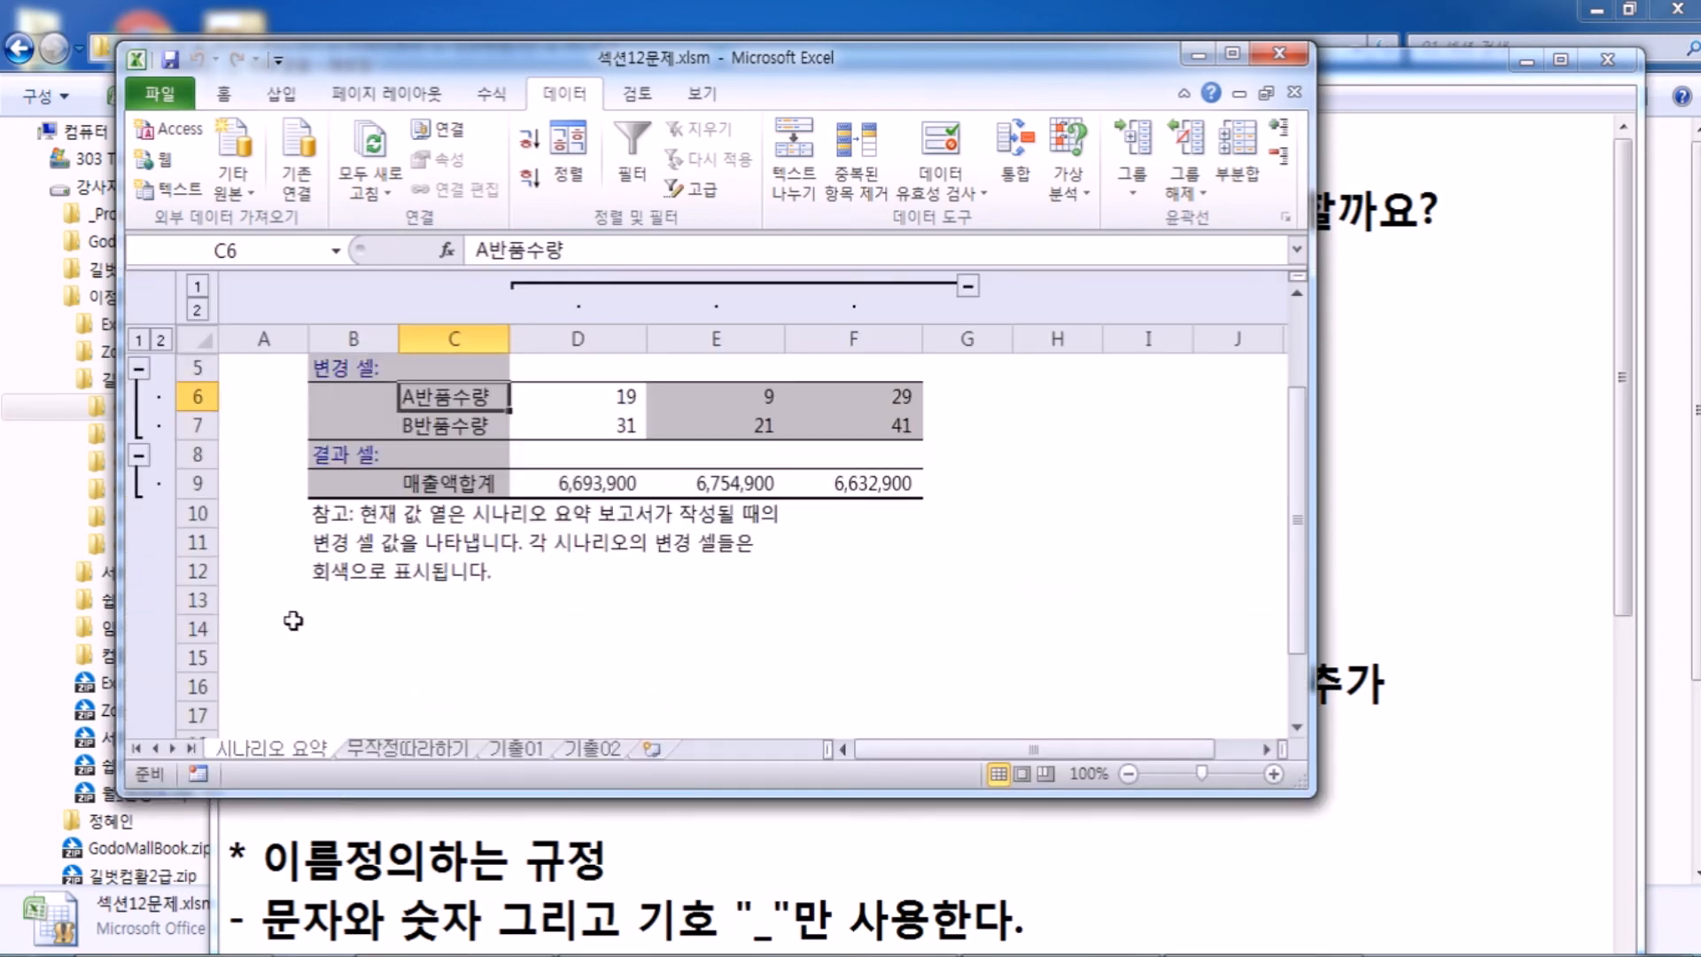
{"action": "right_click", "coordinate": [260, 749]}
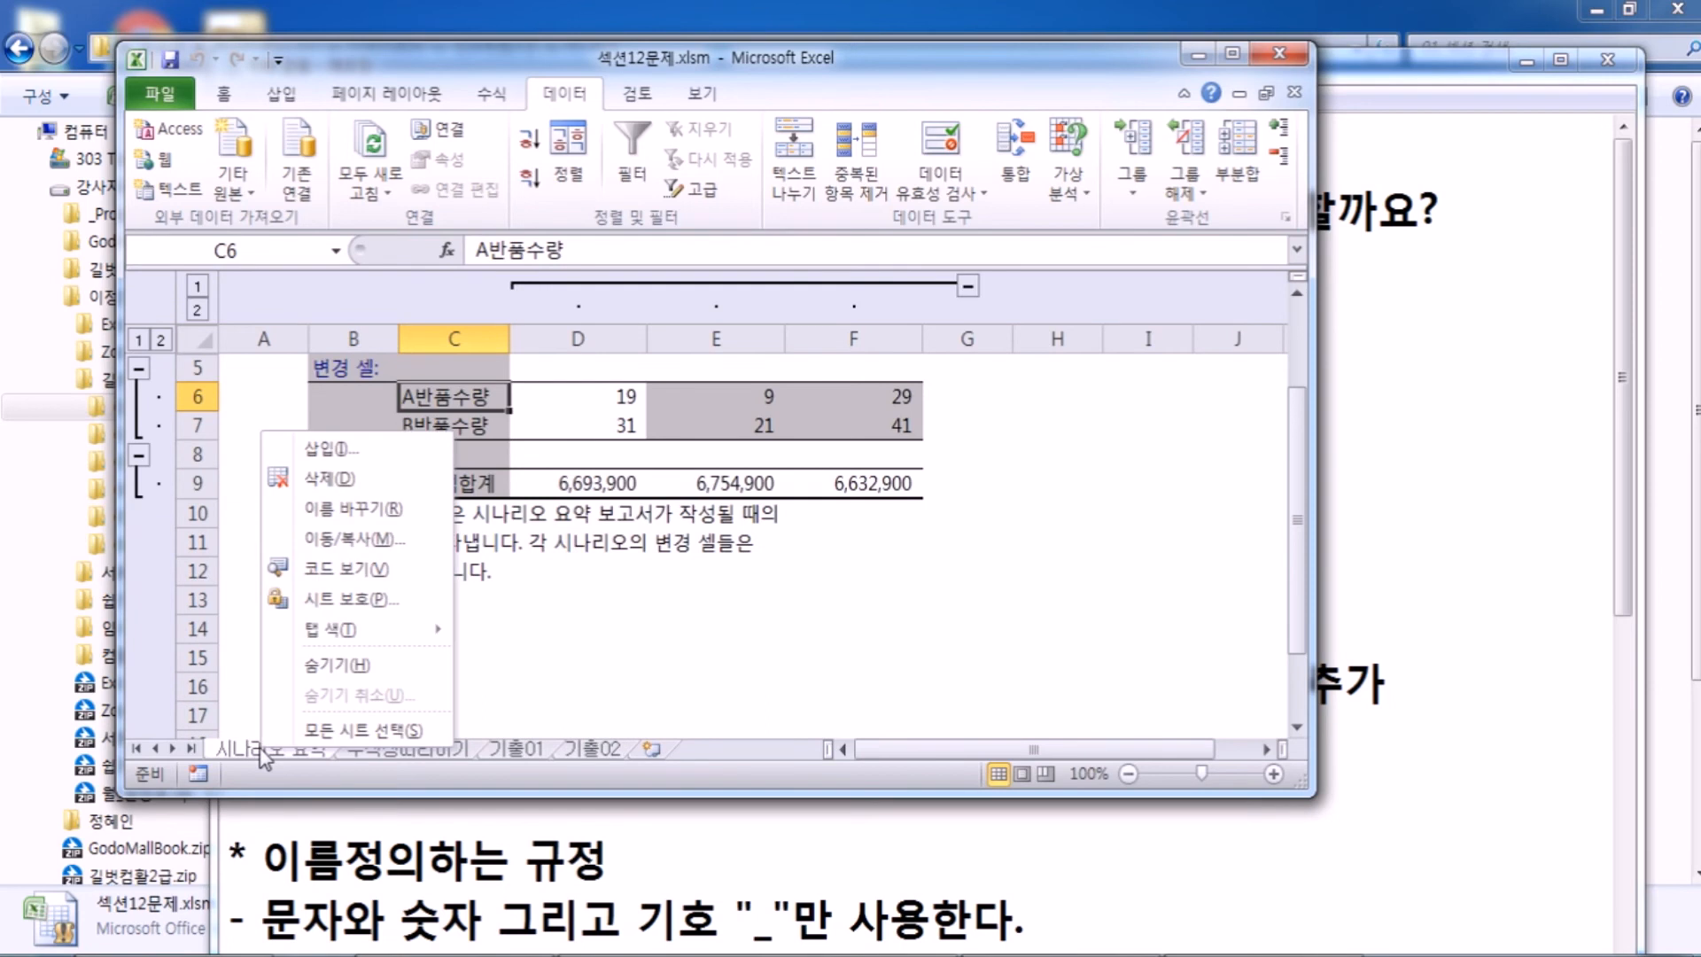
{"action": "left_click", "coordinate": [326, 479]}
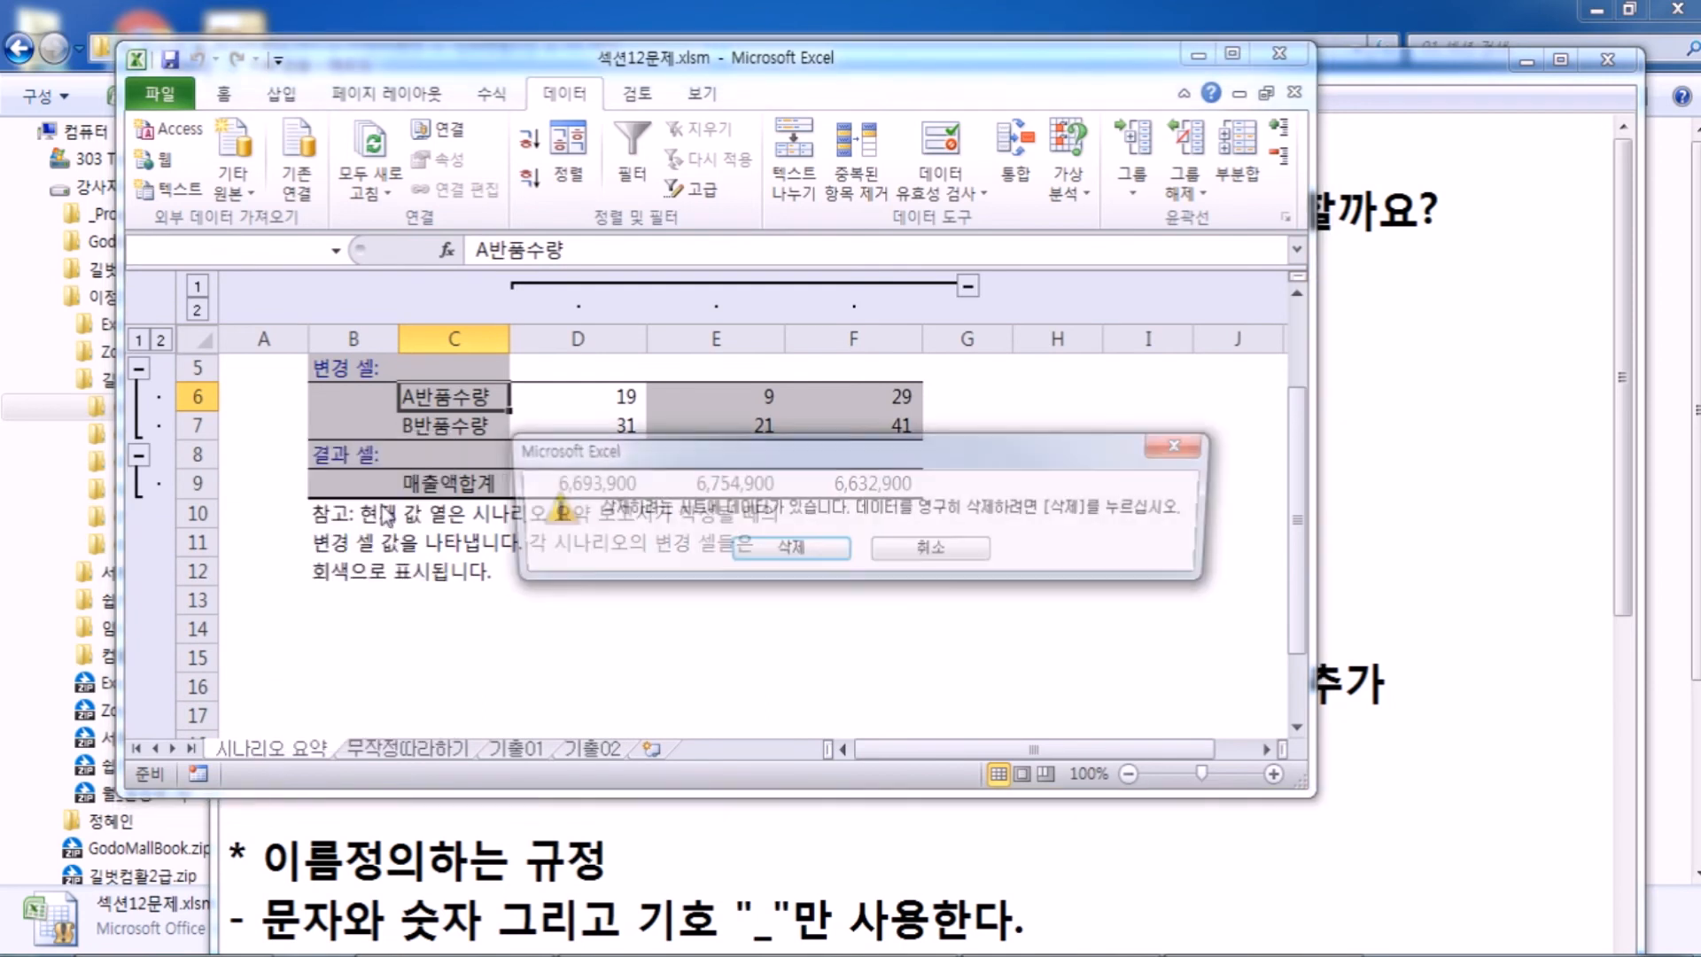
{"action": "left_click", "coordinate": [758, 554]}
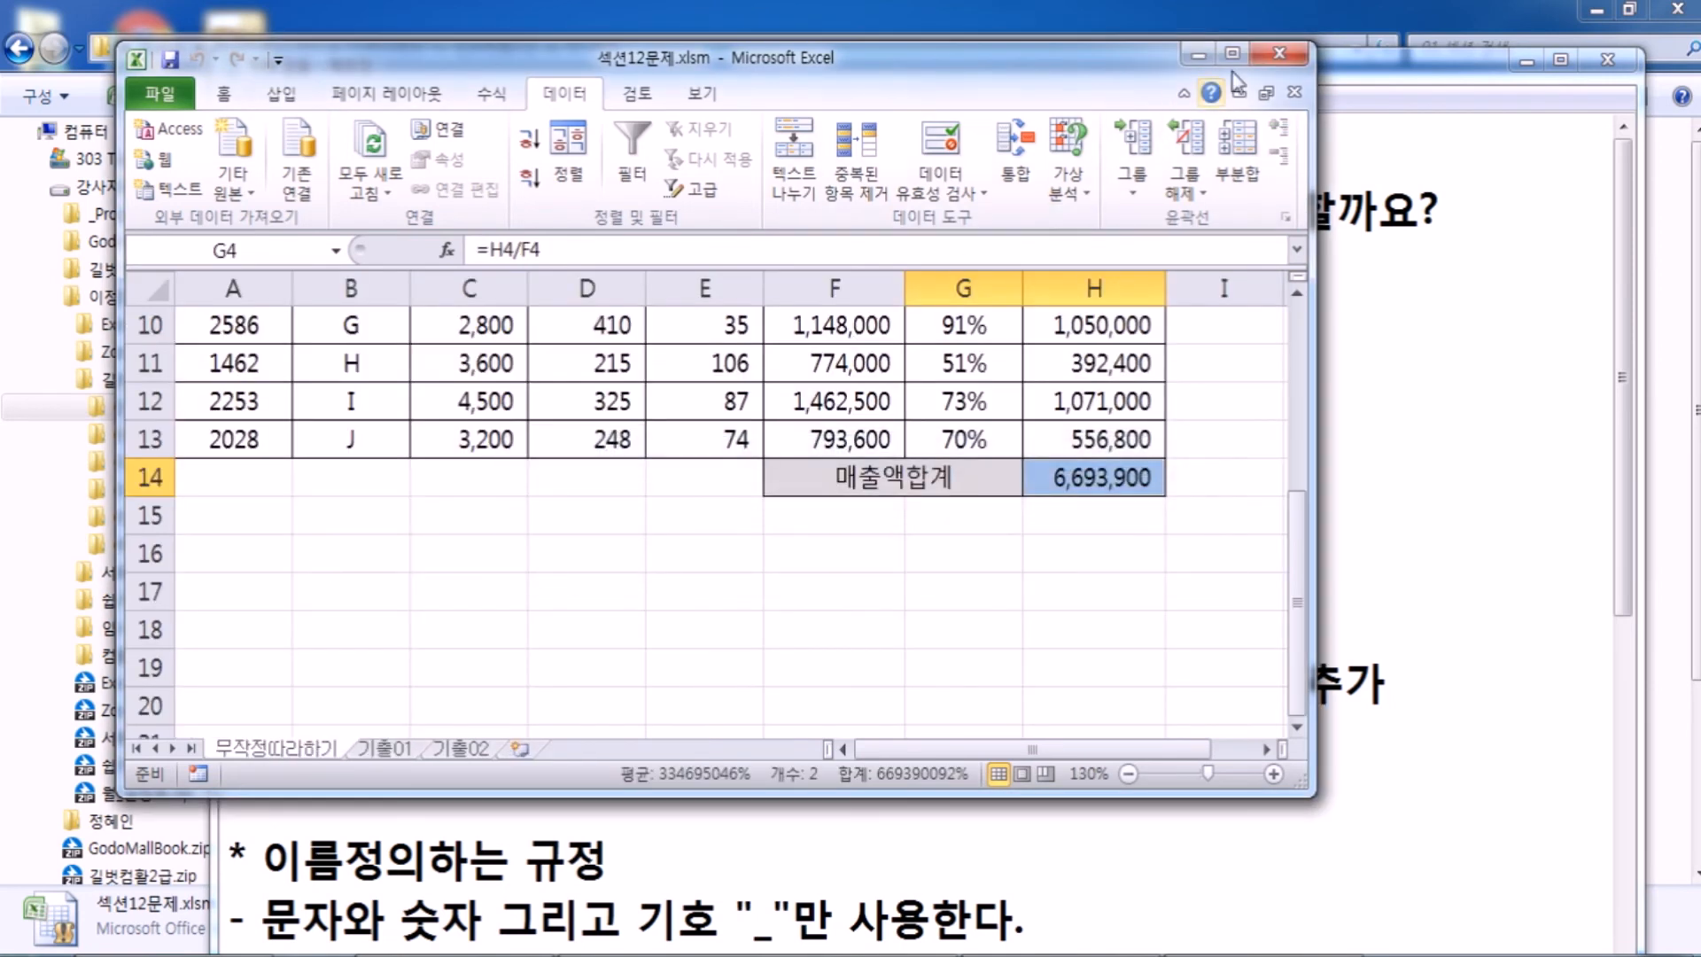
{"action": "left_click", "coordinate": [1232, 53]}
{"action": "scroll", "coordinate": [1010, 430], "scroll_direction": "up", "scroll_amount": 2}
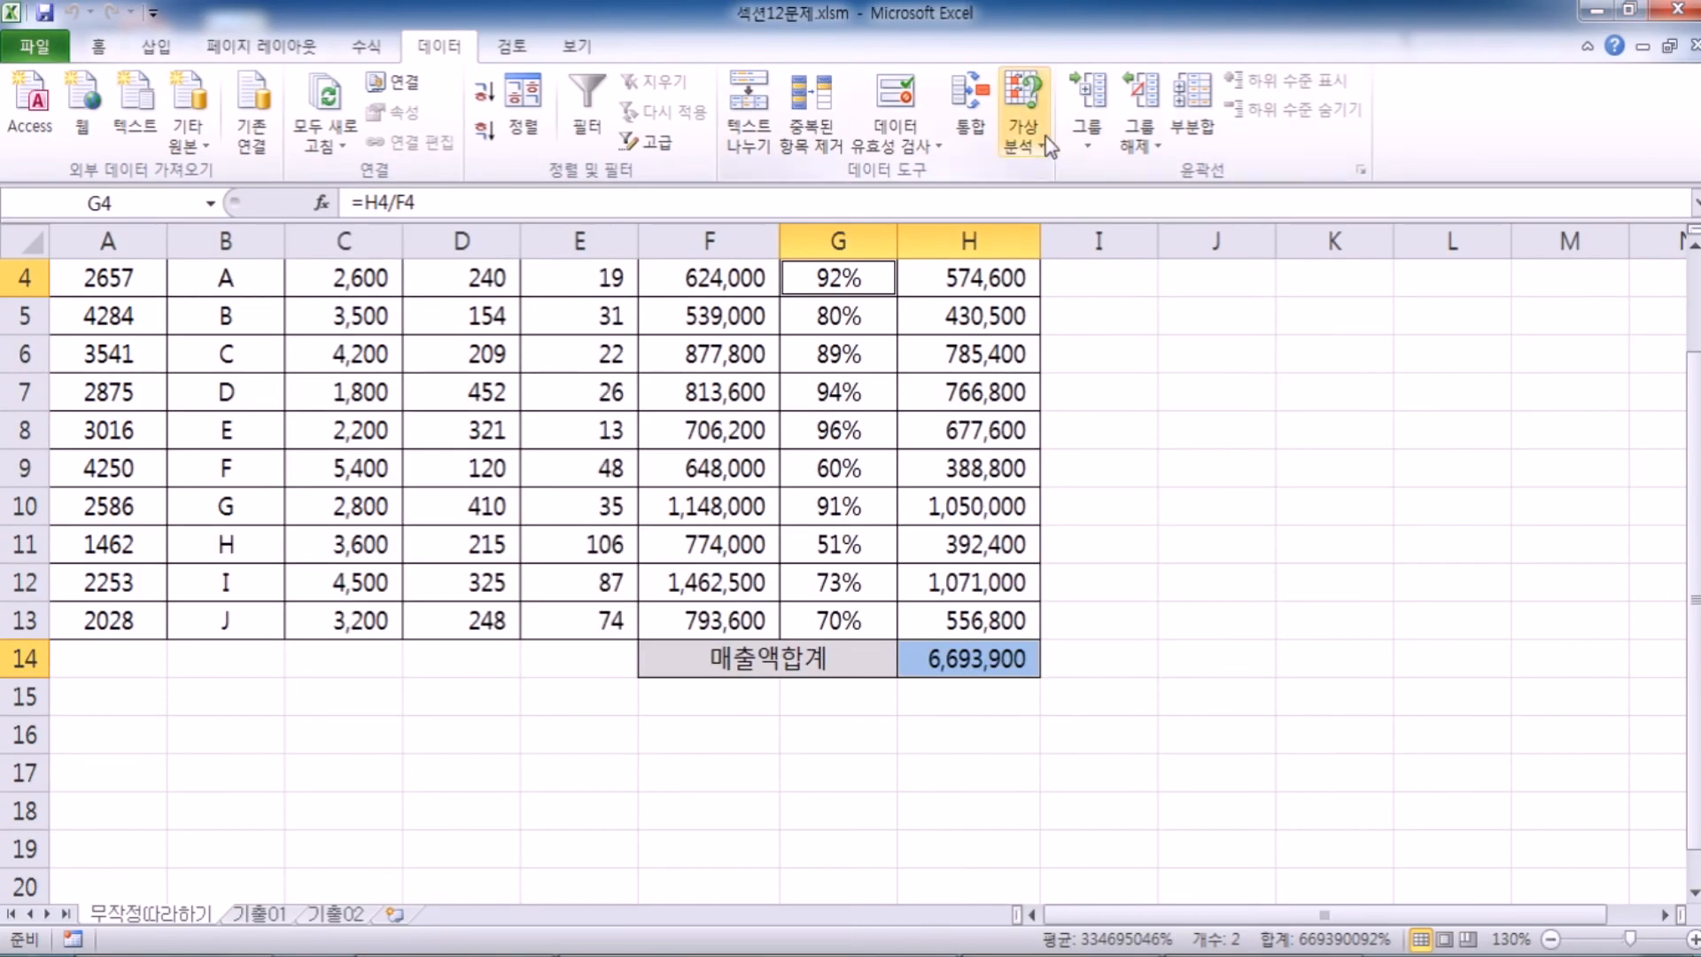
Step: Select cell D4, review the name-definition advice and rules in Notepad, and return to Excel
{"action": "left_click", "coordinate": [1025, 114]}
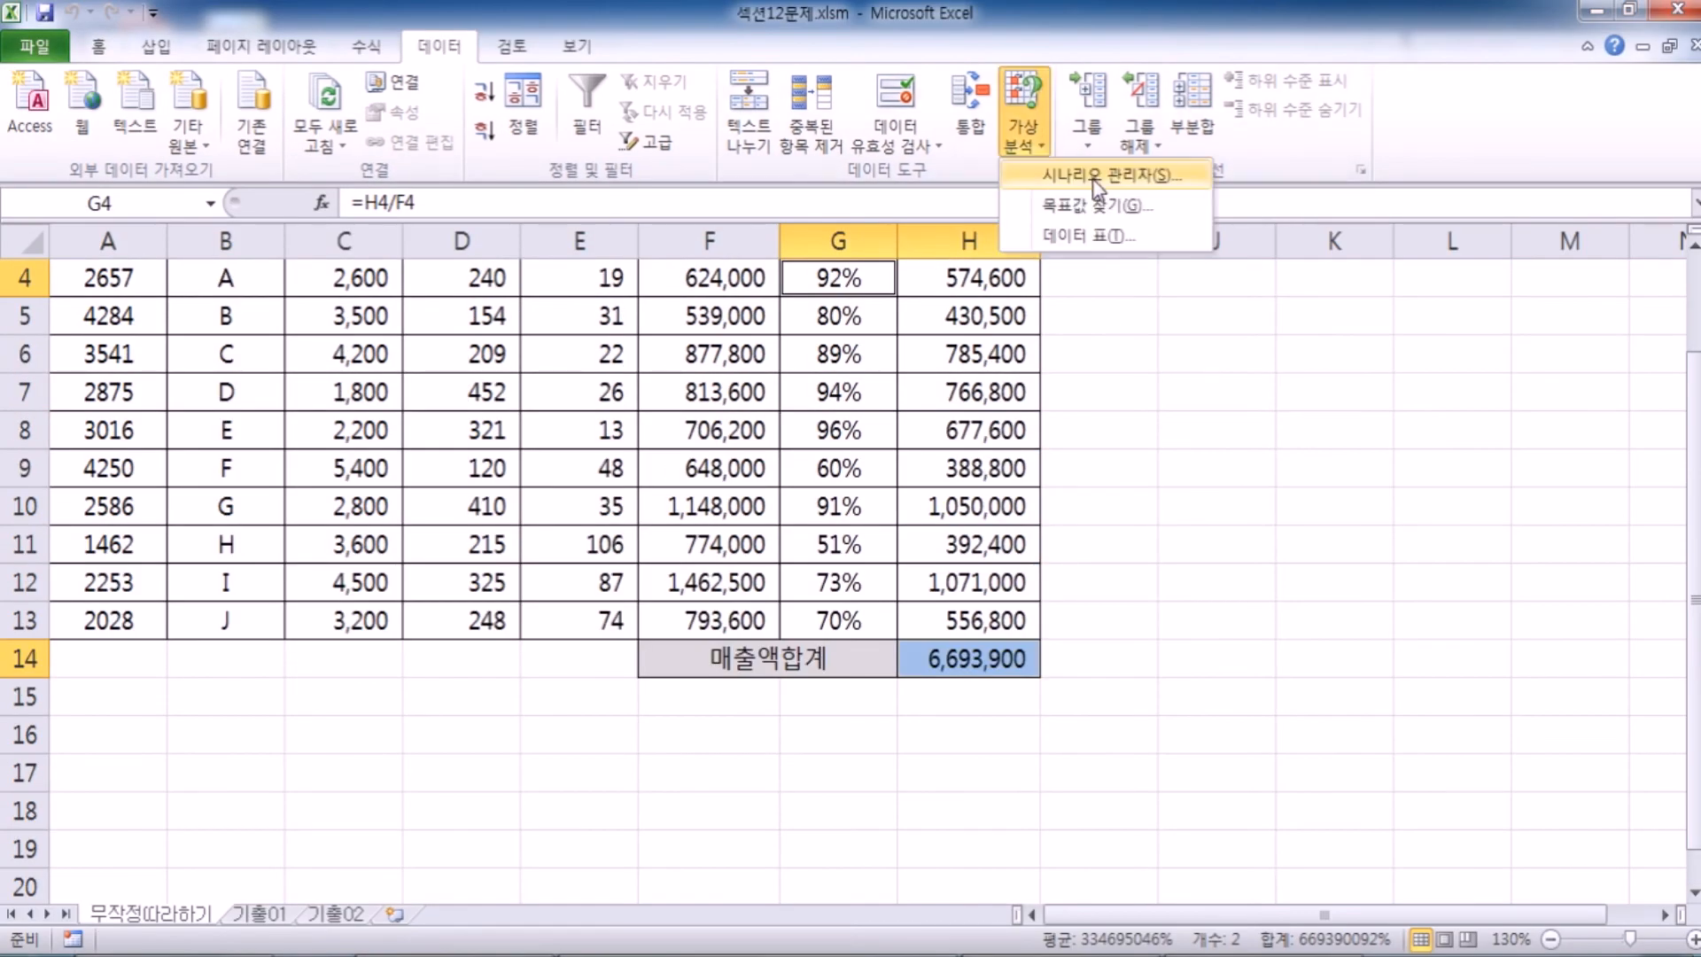
{"action": "left_click", "coordinate": [551, 349]}
{"action": "scroll", "coordinate": [496, 372], "scroll_direction": "up", "scroll_amount": 1}
{"action": "left_click", "coordinate": [463, 396]}
{"action": "key", "text": "alt+Tab"}
{"action": "scroll", "coordinate": [365, 567], "scroll_direction": "down", "scroll_amount": 3}
{"action": "scroll", "coordinate": [363, 567], "scroll_direction": "up", "scroll_amount": 1}
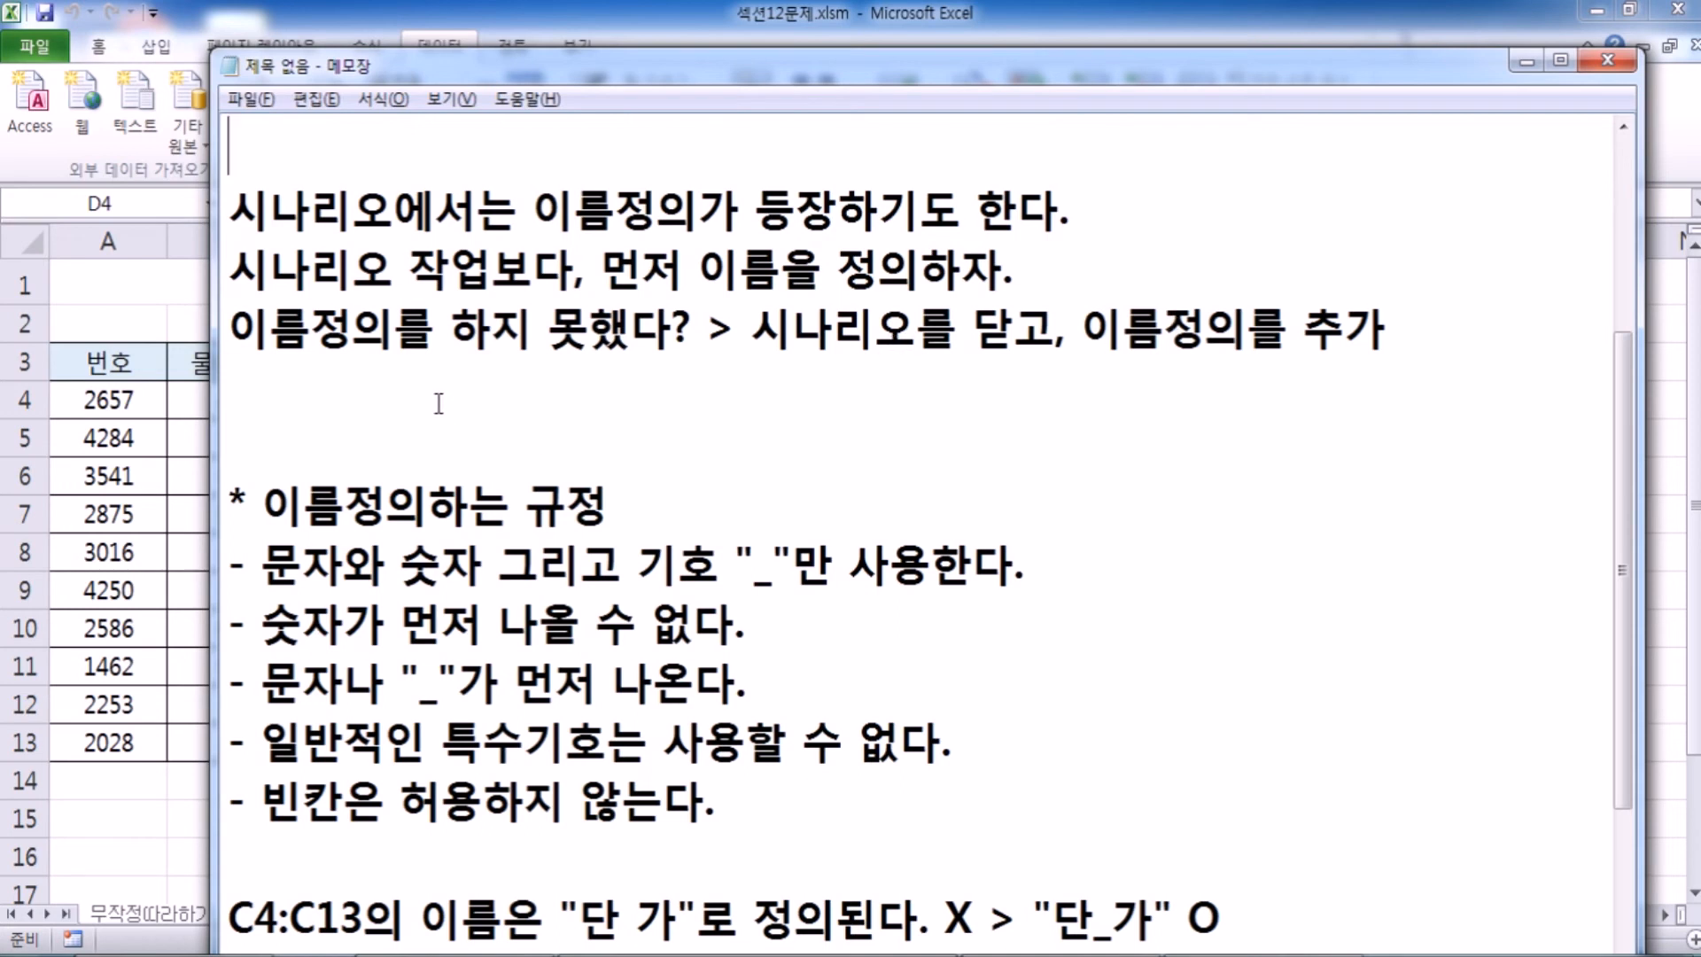
{"action": "key", "text": "alt+Tab"}
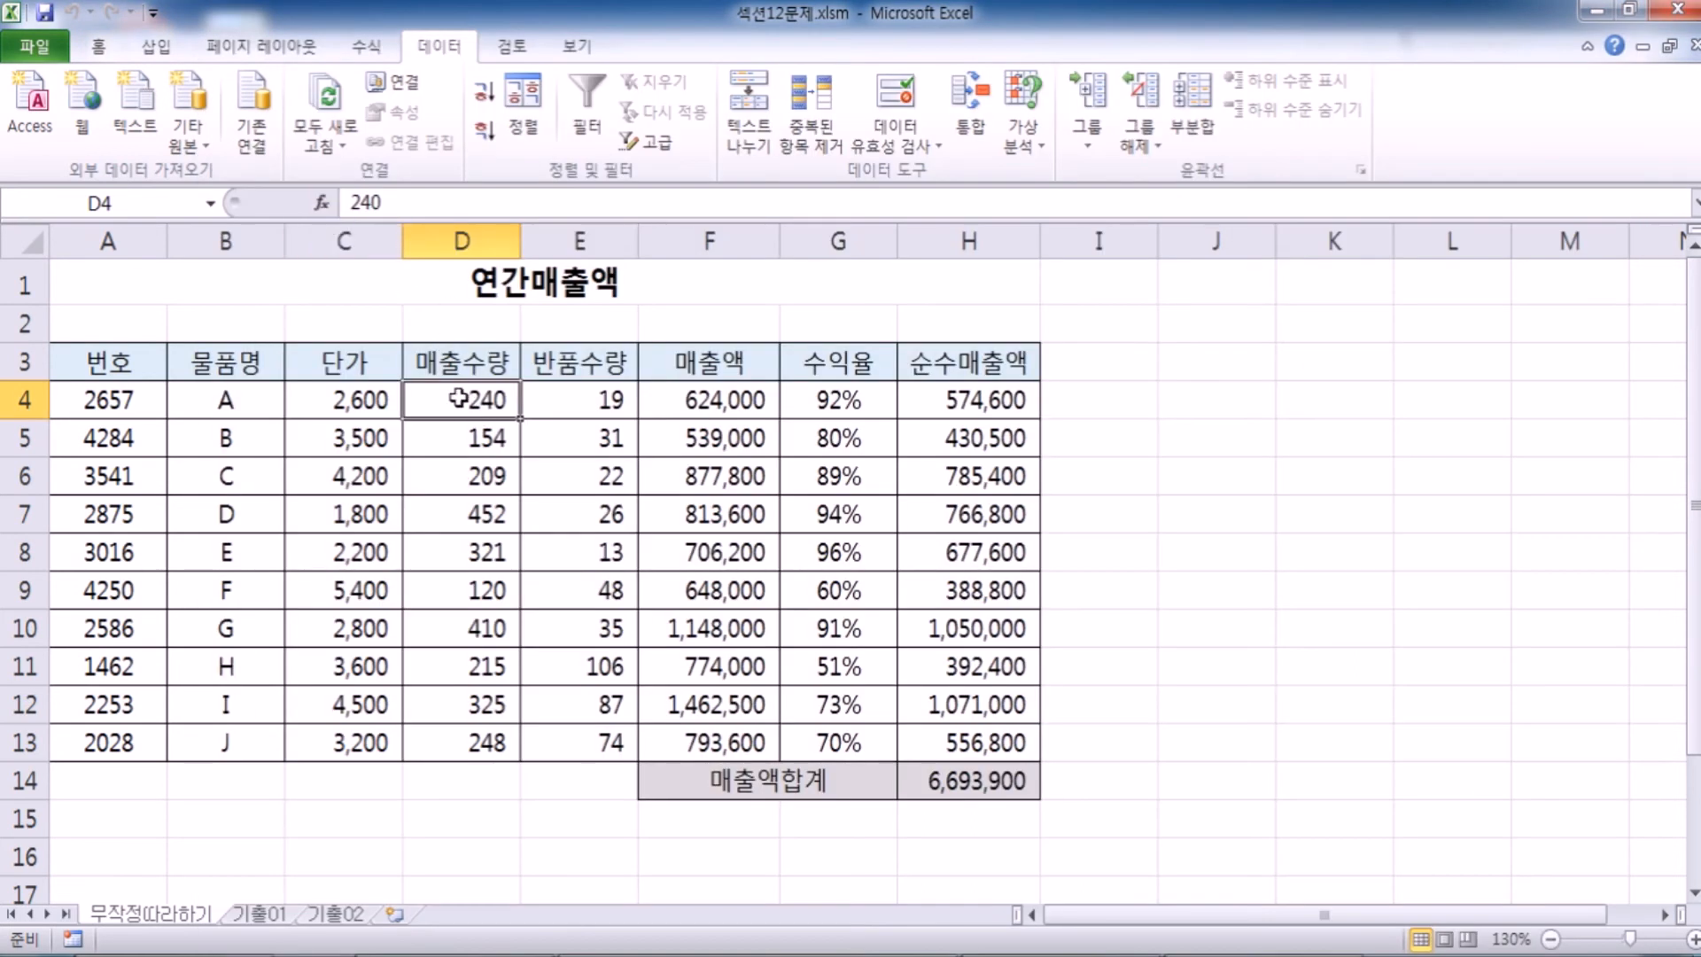
Step: Generate the scenario summary report again from the Scenario Manager, keeping H14 as the result cell
{"action": "left_click", "coordinate": [1023, 128]}
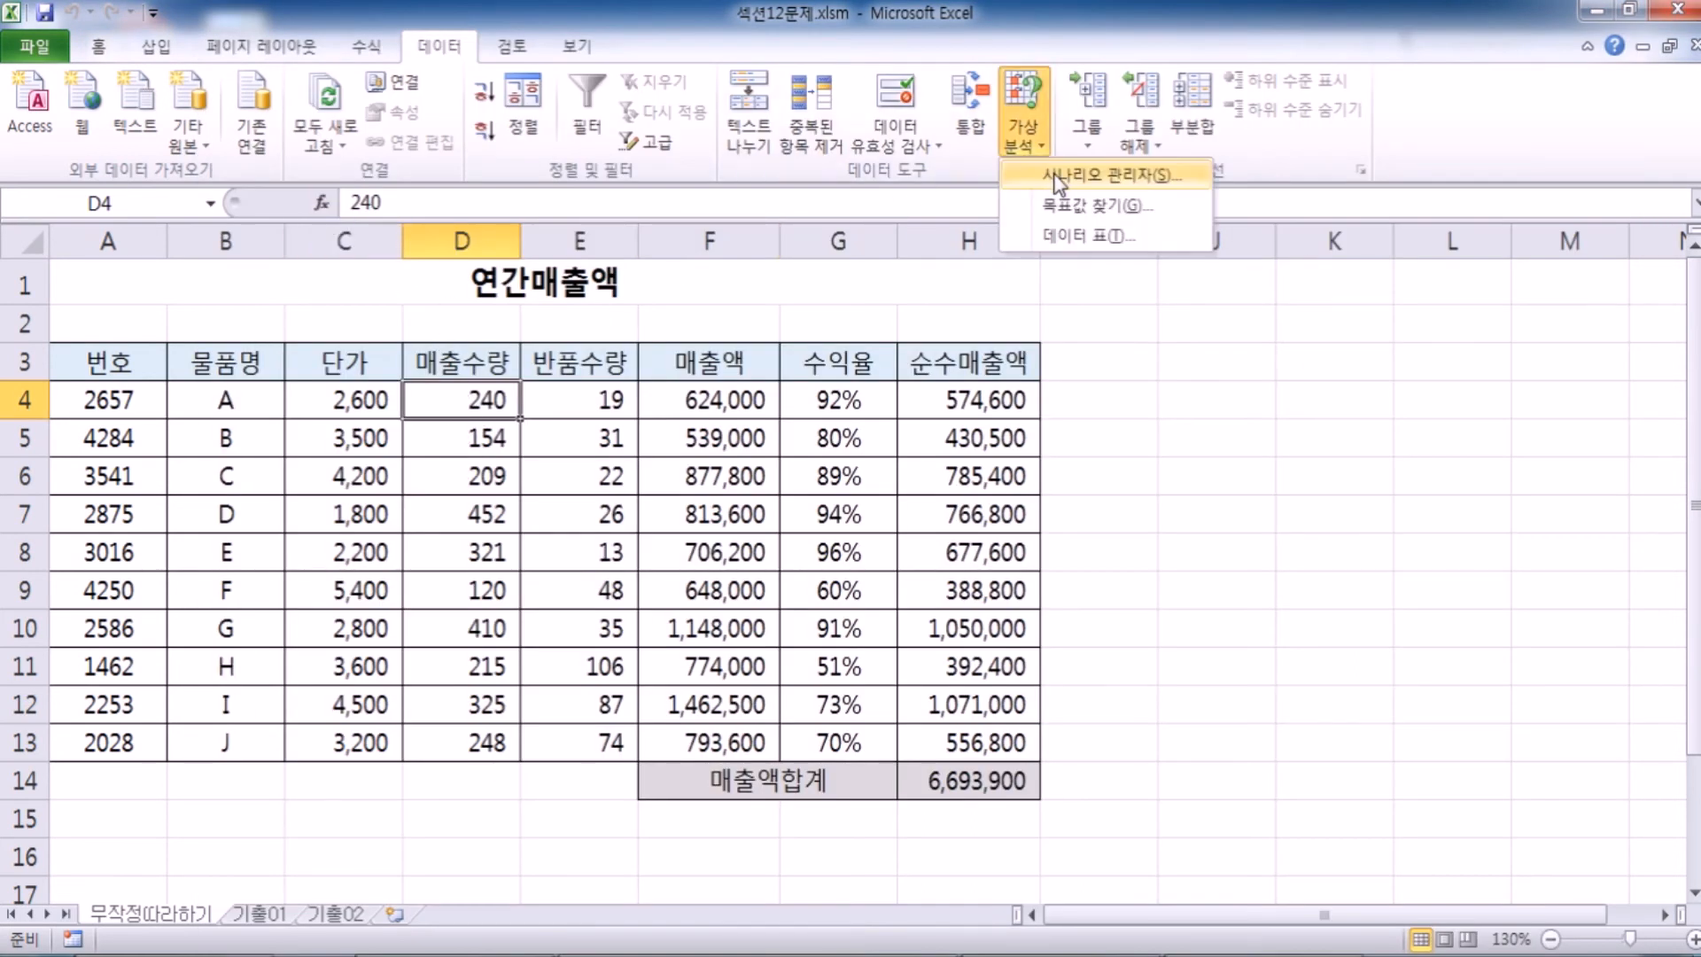
{"action": "left_click", "coordinate": [1063, 168]}
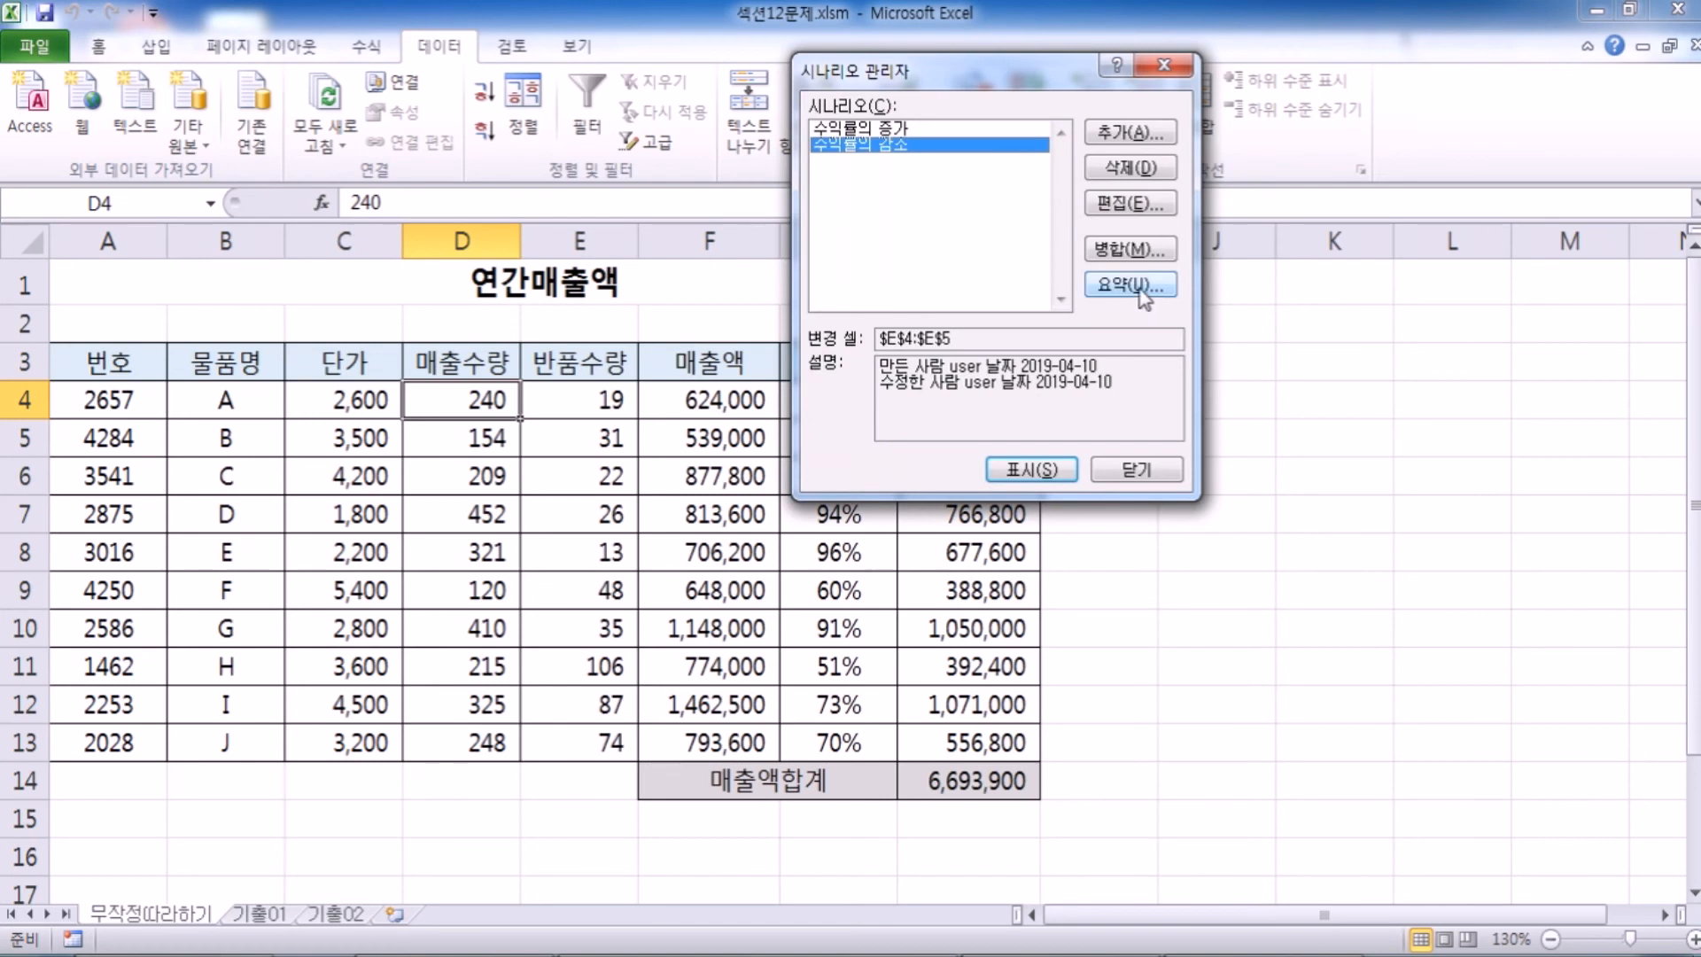
{"action": "left_click", "coordinate": [1140, 291]}
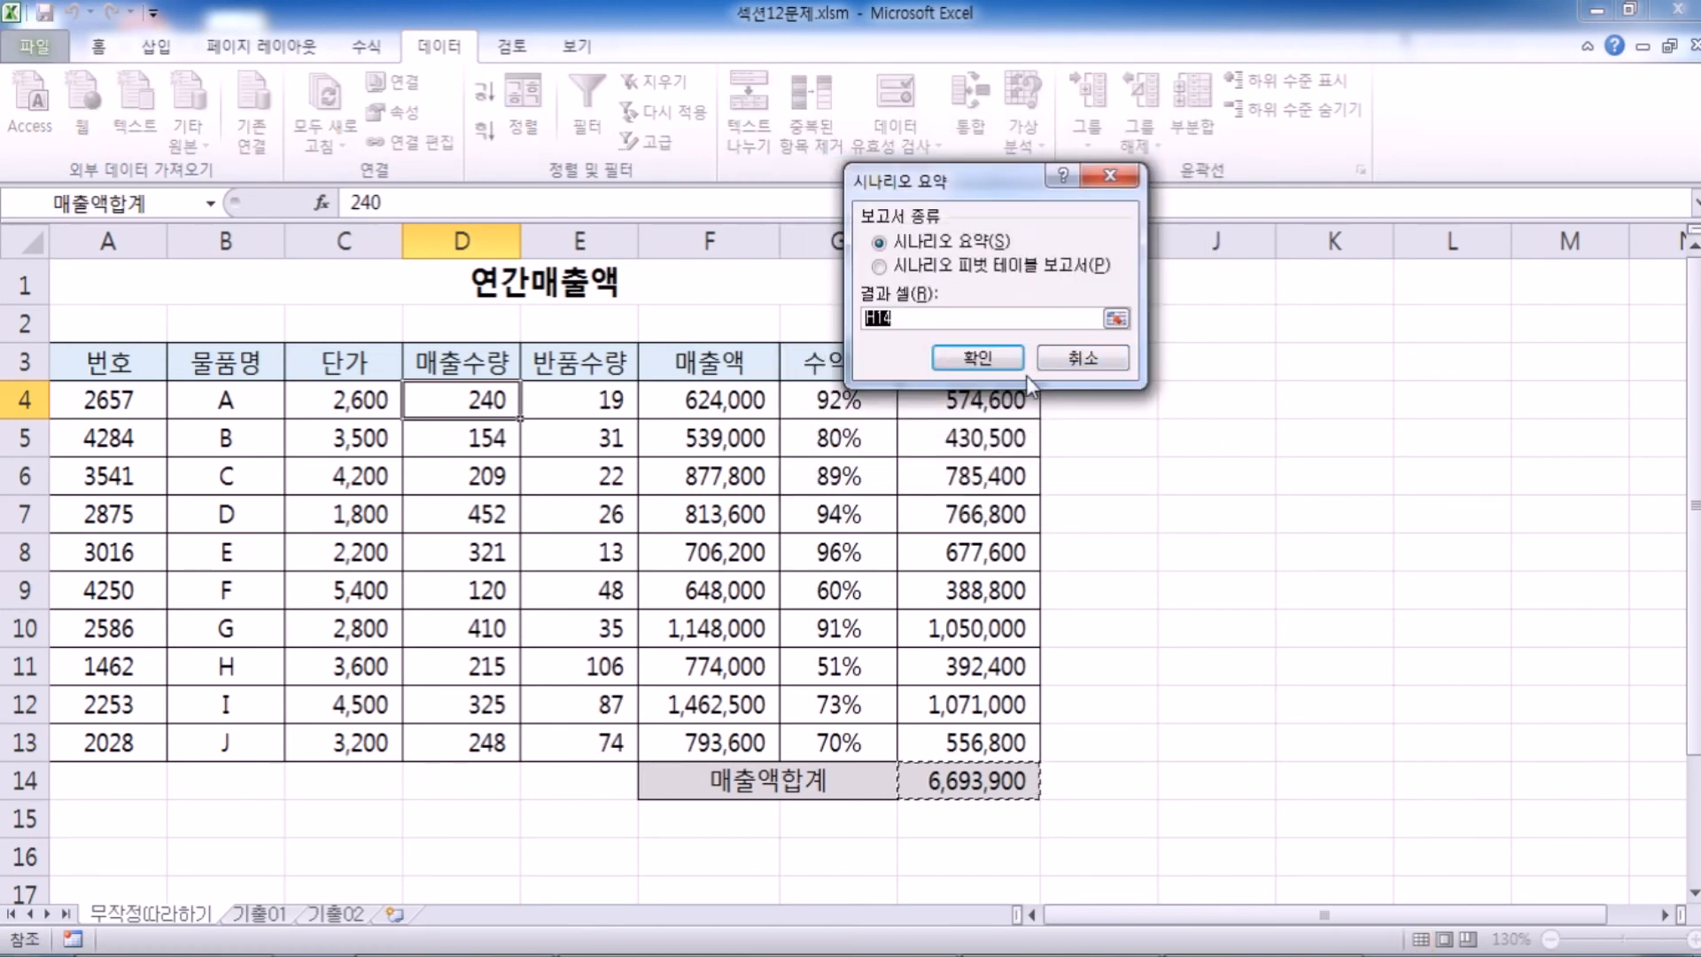
{"action": "left_click", "coordinate": [990, 364]}
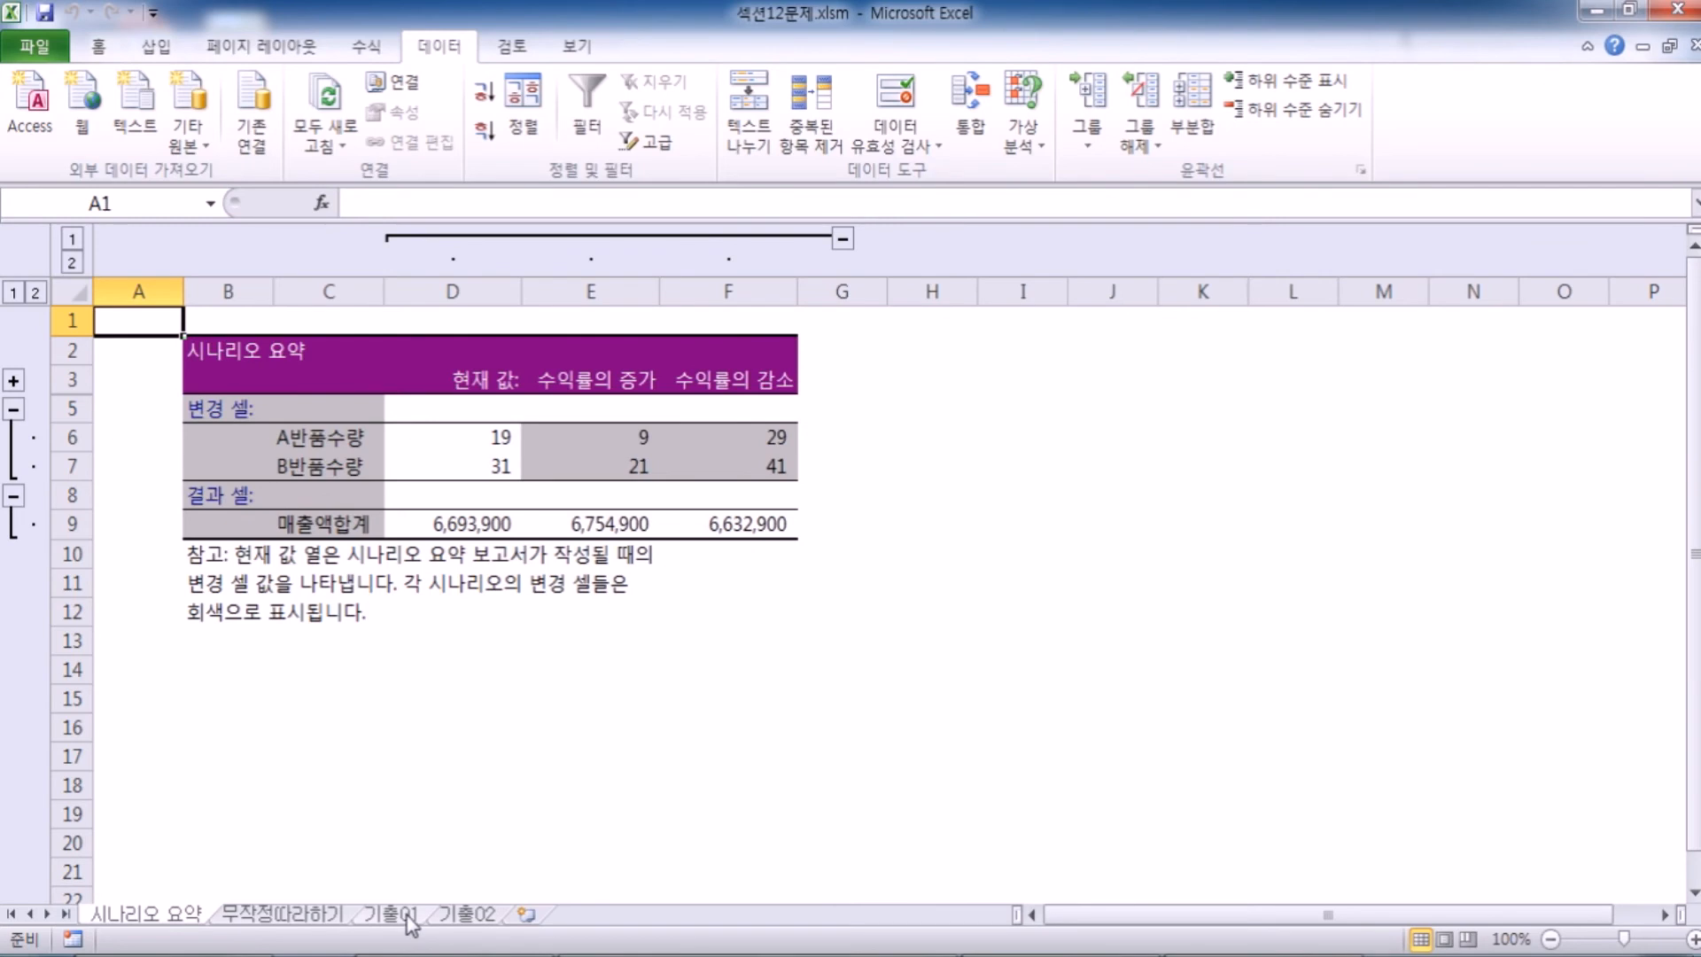
Step: Compare the 무작정따라하기 sheet with the new 시나리오 요약 sheet and restore the workbook to a smaller window
{"action": "left_click", "coordinate": [296, 917]}
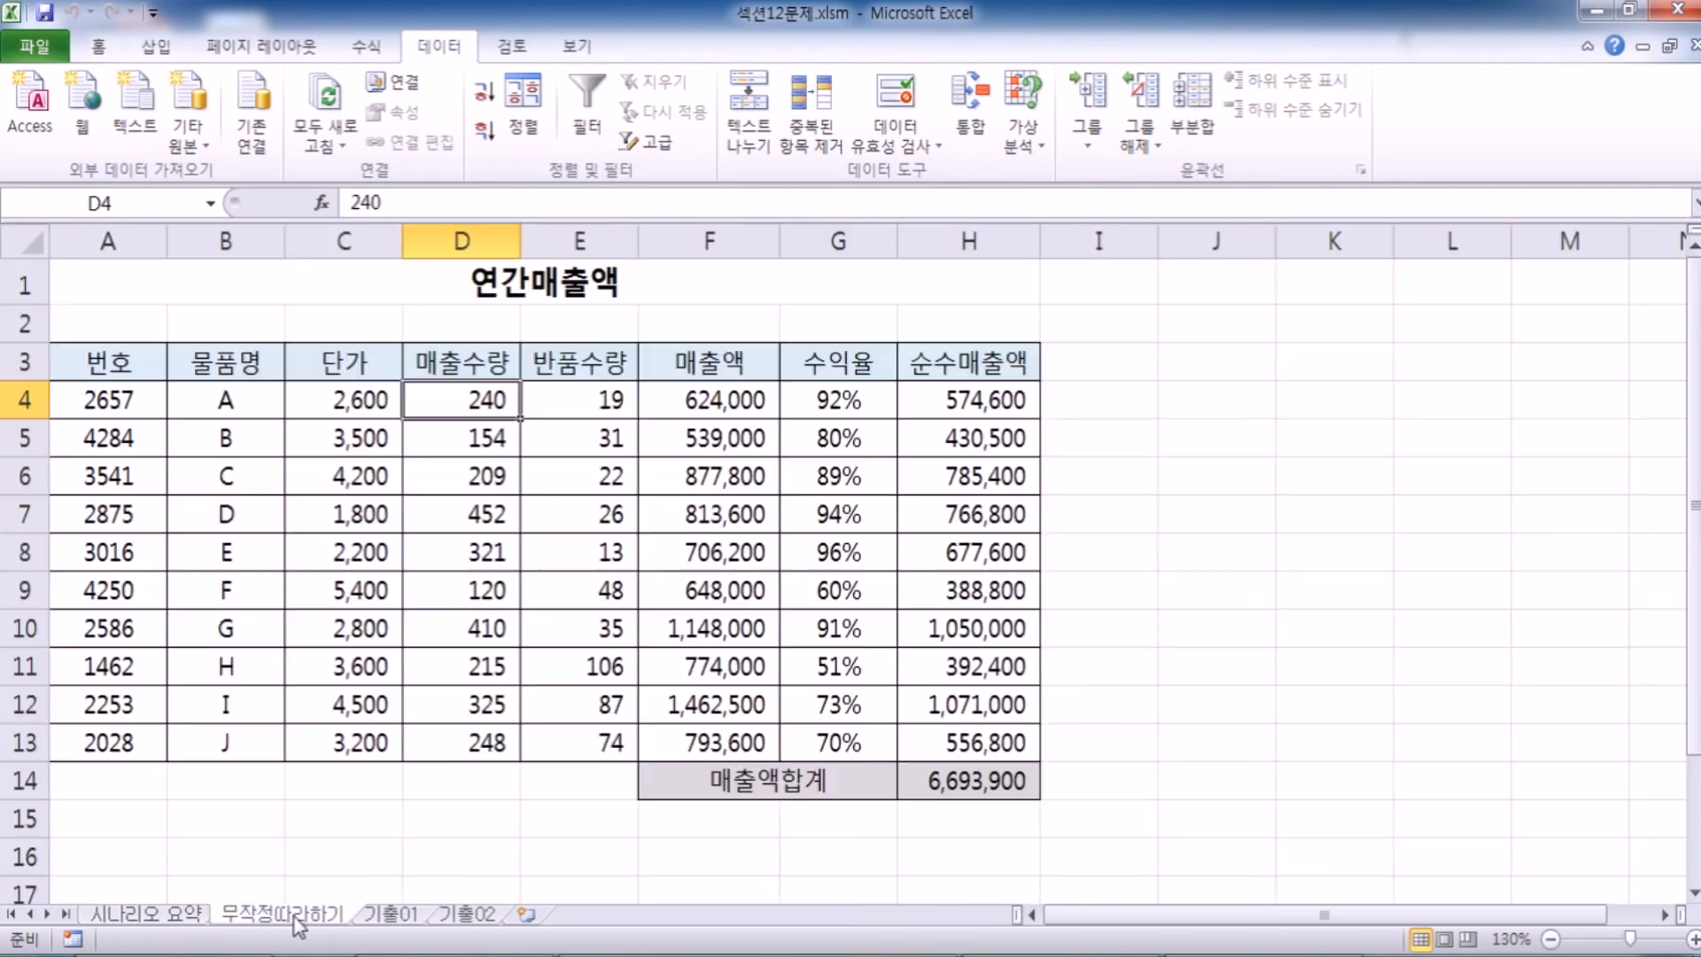
{"action": "left_click", "coordinate": [153, 921]}
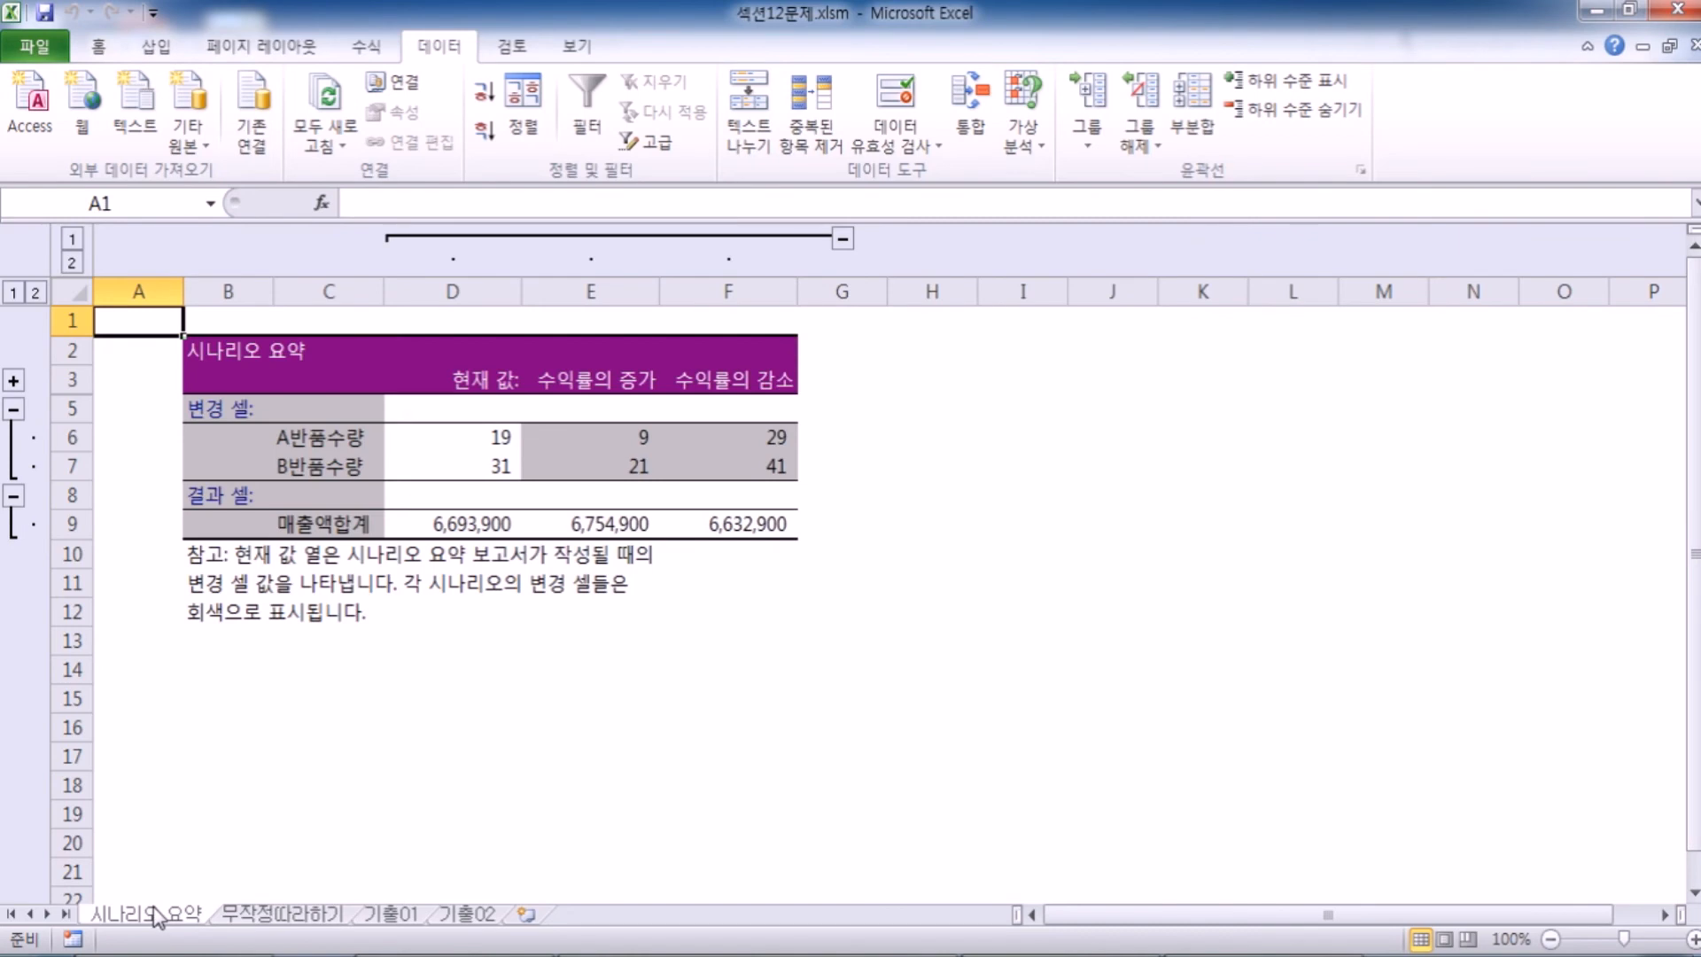
{"action": "left_click", "coordinate": [310, 921]}
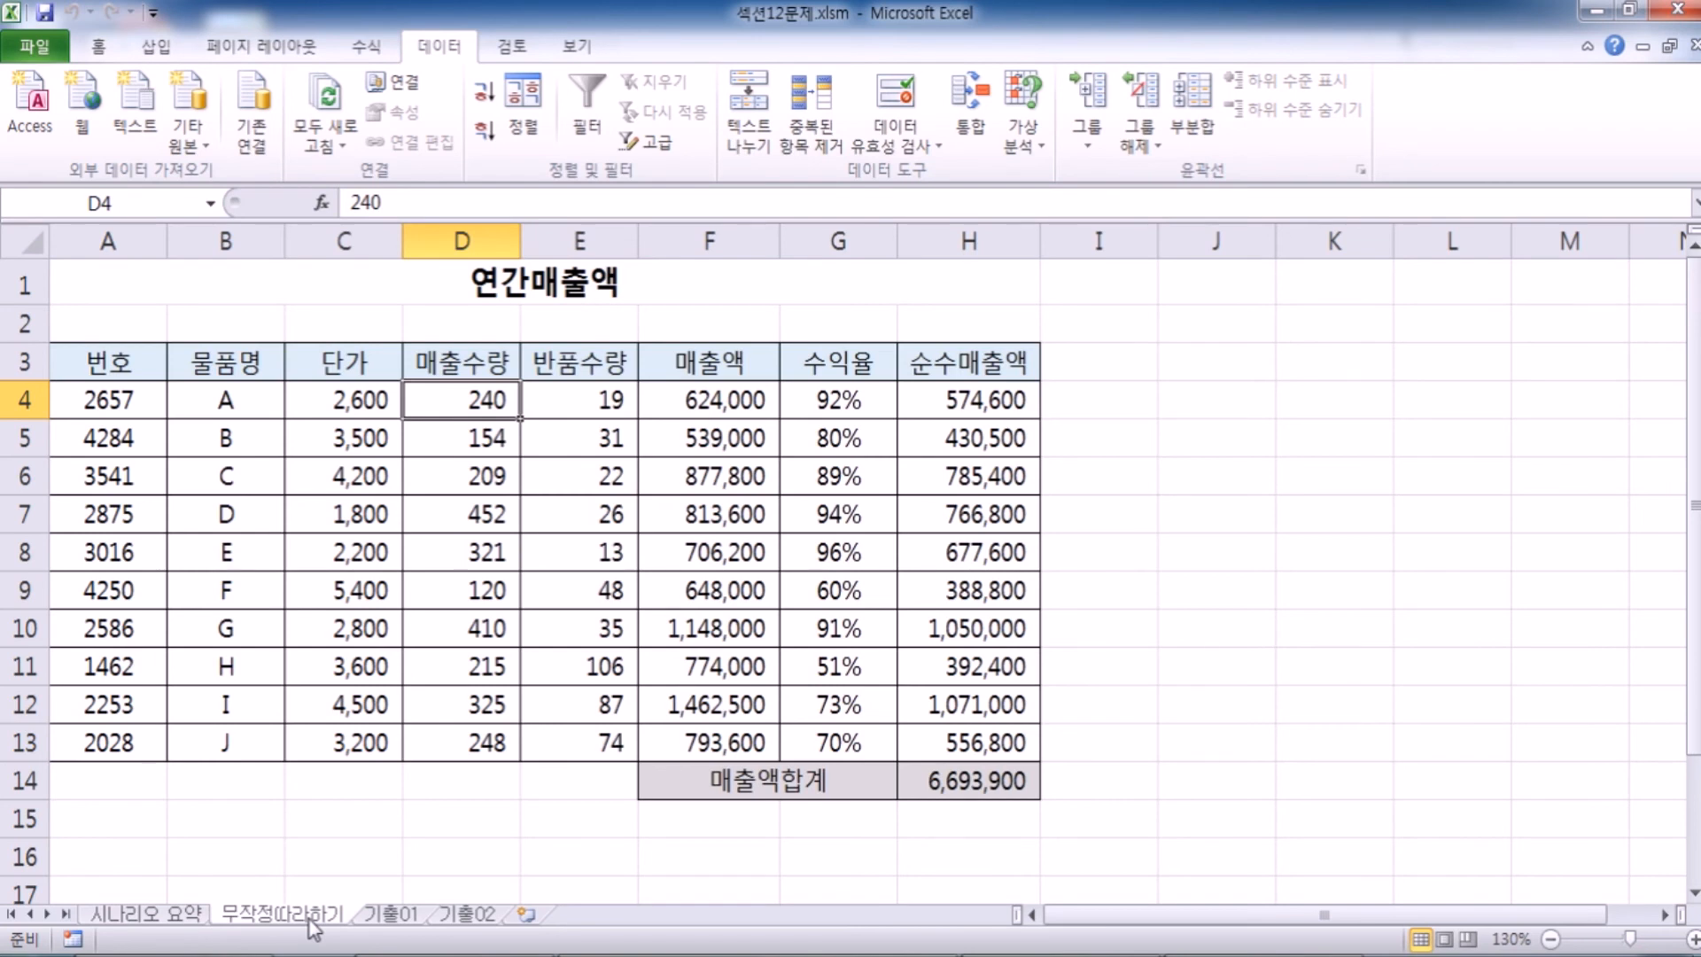
{"action": "left_click", "coordinate": [157, 918]}
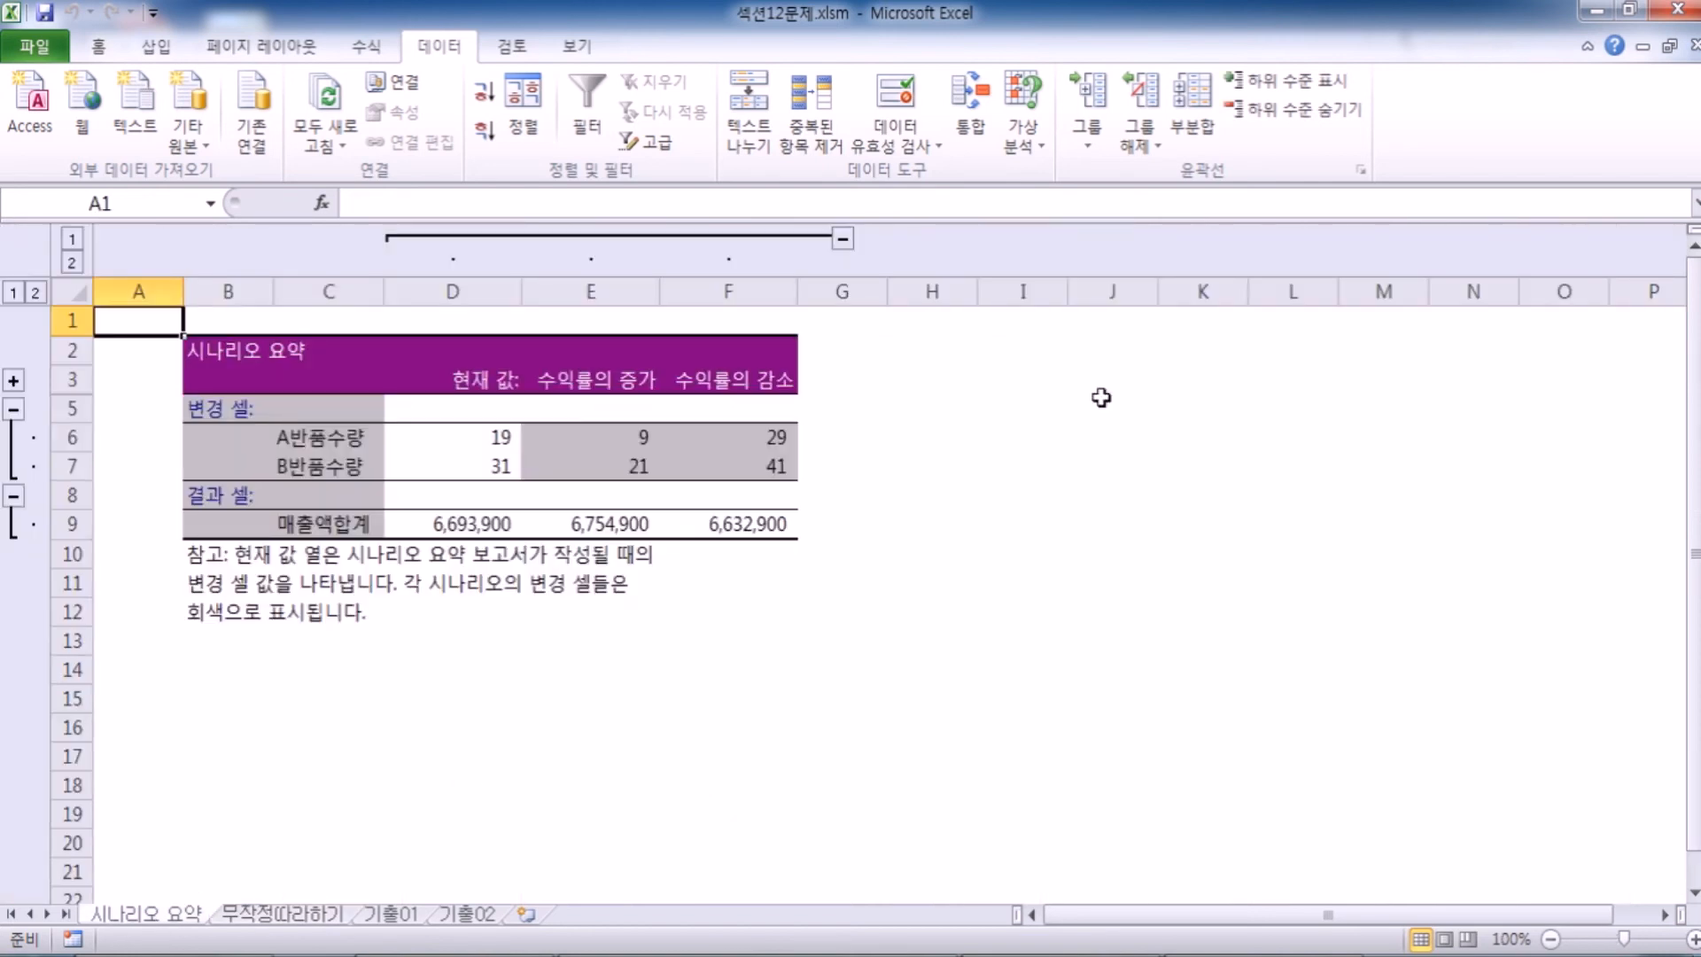
{"action": "left_click", "coordinate": [1628, 10]}
{"action": "scroll", "coordinate": [314, 649], "scroll_direction": "down", "scroll_amount": 2}
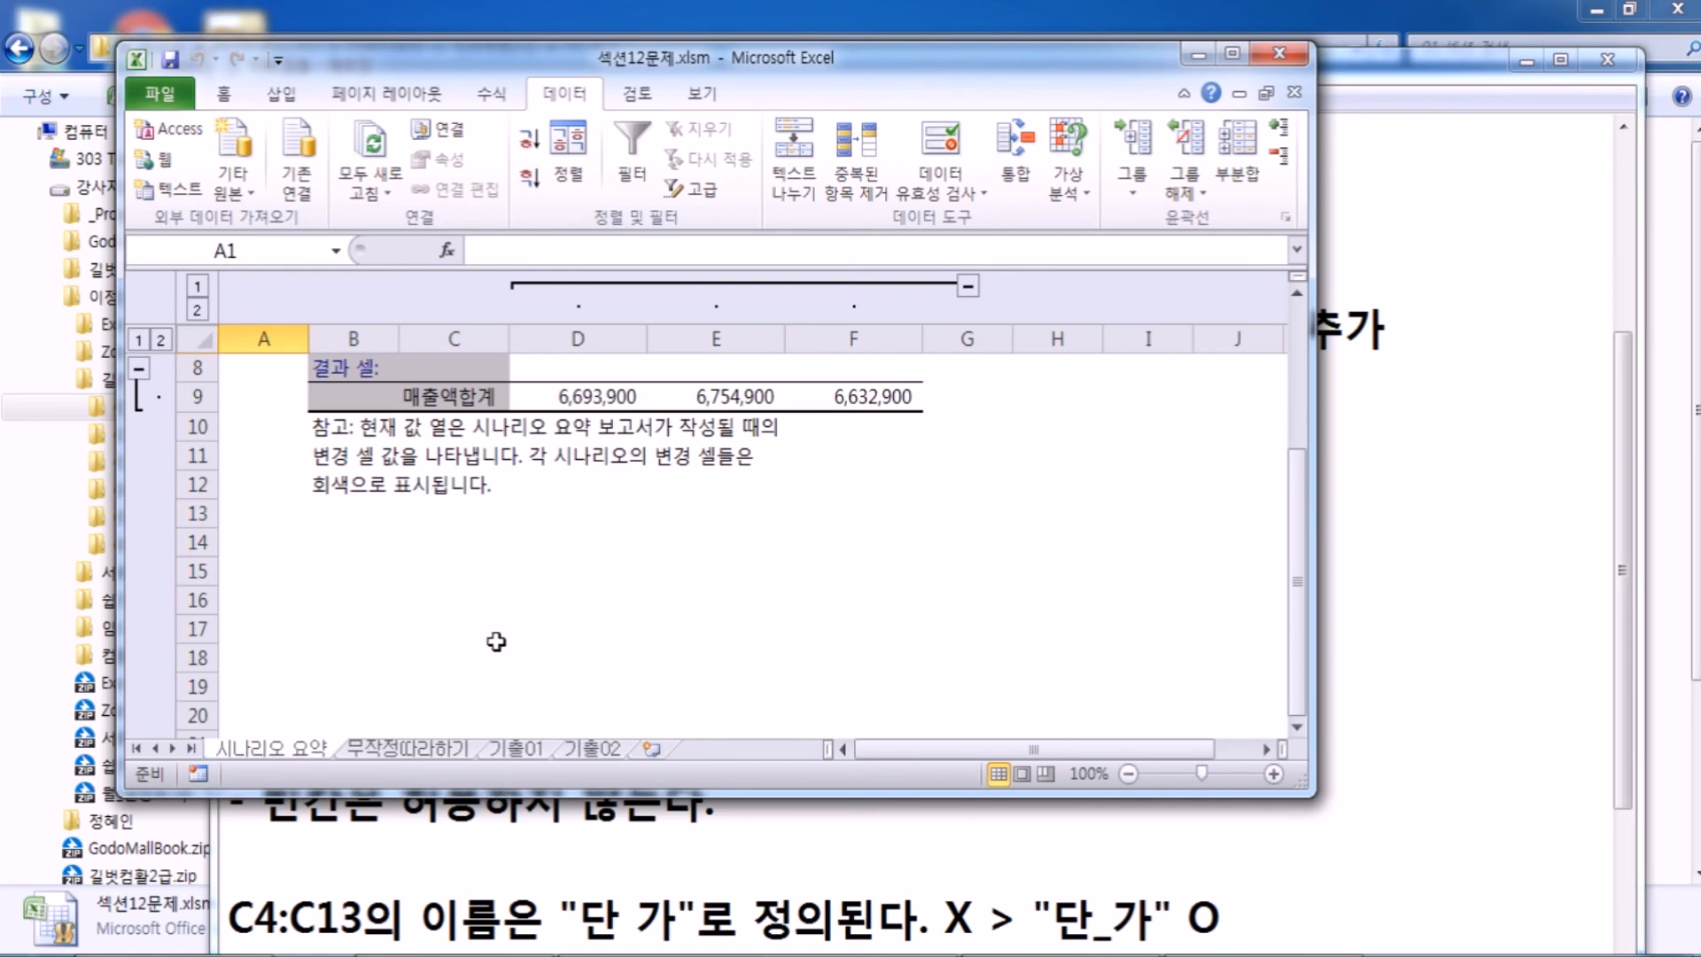
Step: Open the 기출01 sheet, maximize the workbook window and enlarge the savings table to 130% zoom
{"action": "scroll", "coordinate": [496, 641], "scroll_direction": "up", "scroll_amount": 2}
{"action": "left_click", "coordinate": [514, 748]}
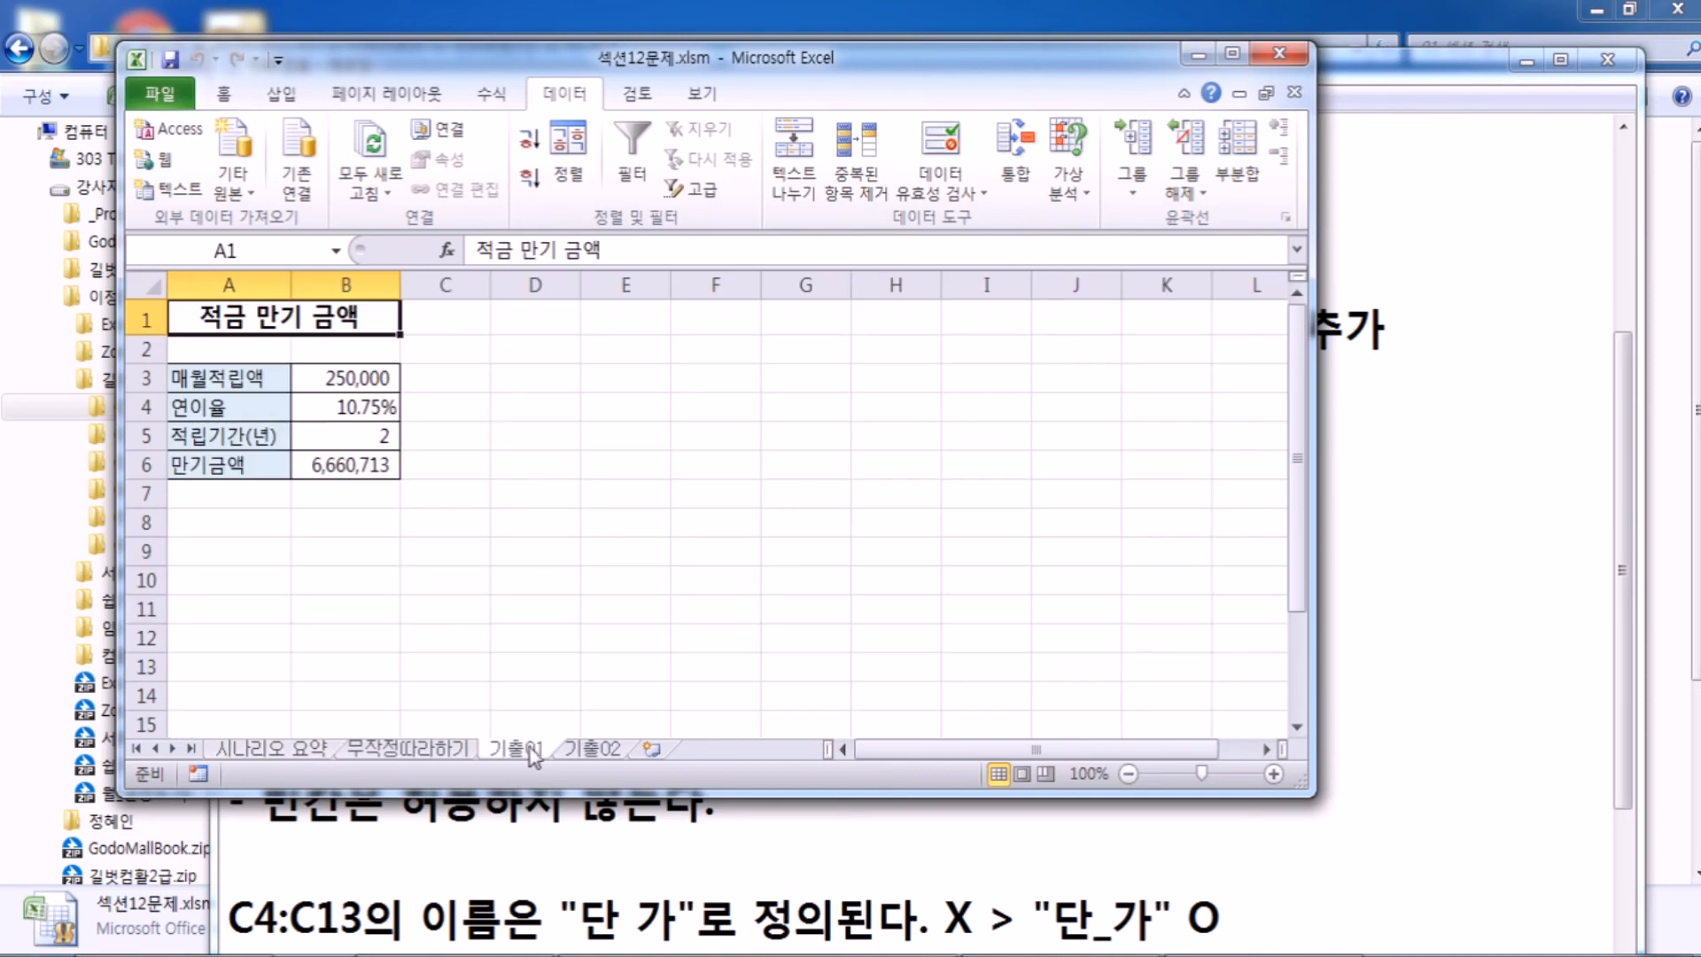
{"action": "left_click", "coordinate": [1232, 53]}
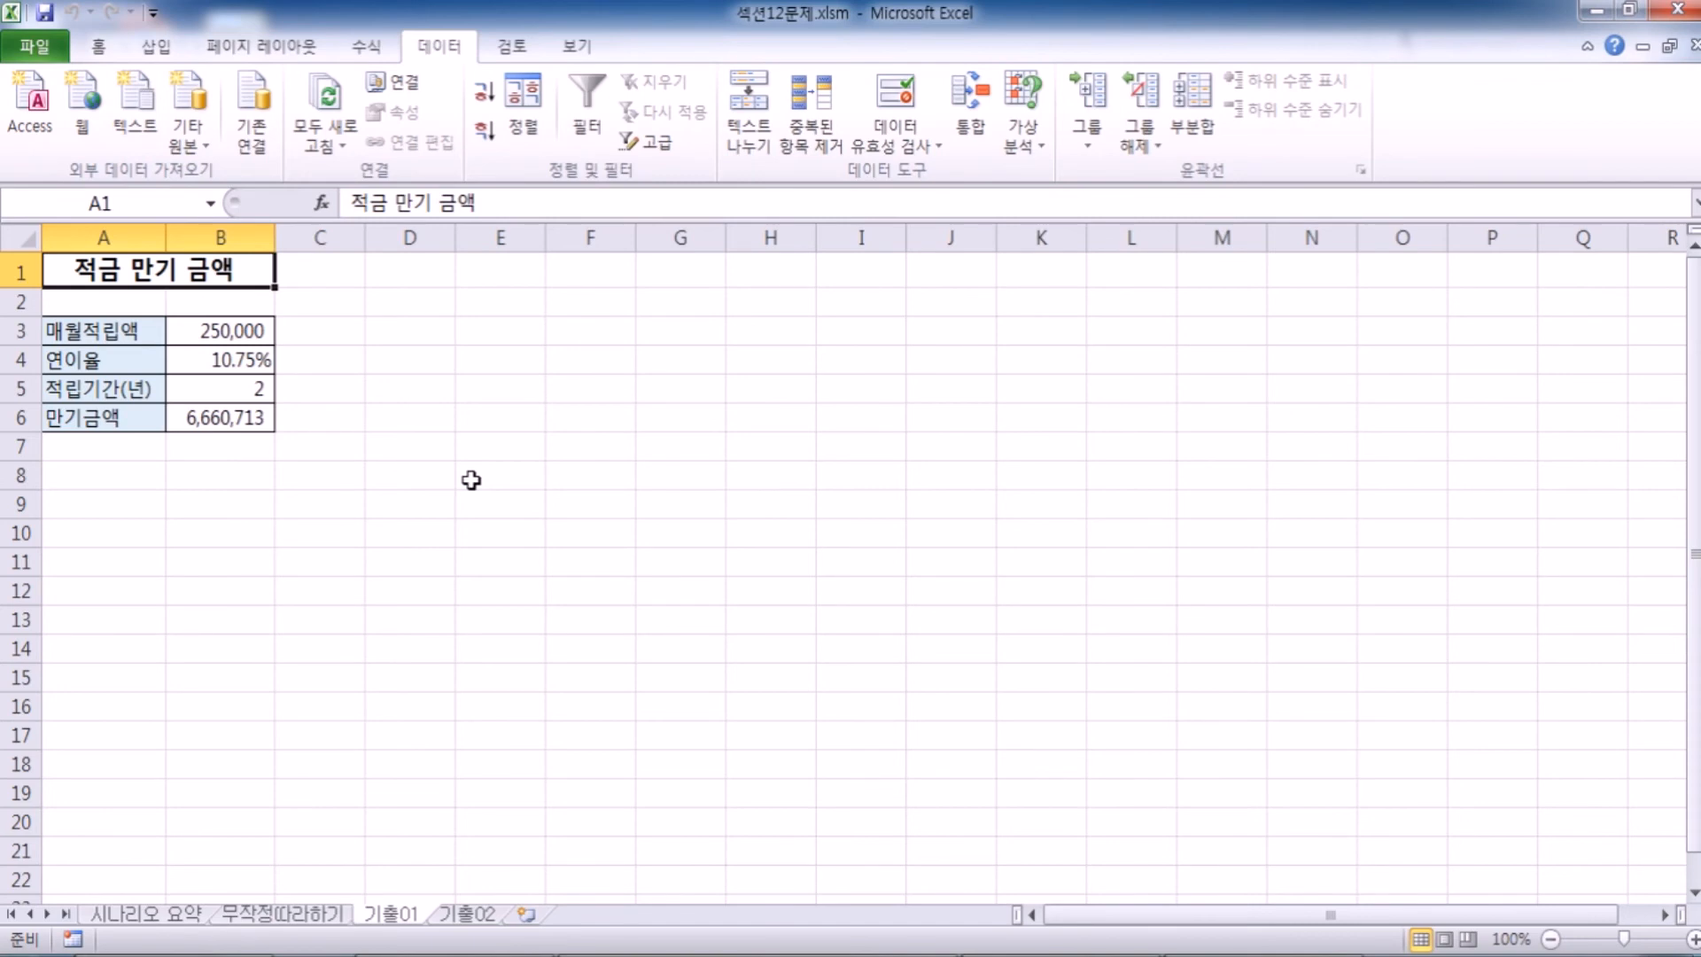
{"action": "left_click", "coordinate": [236, 417]}
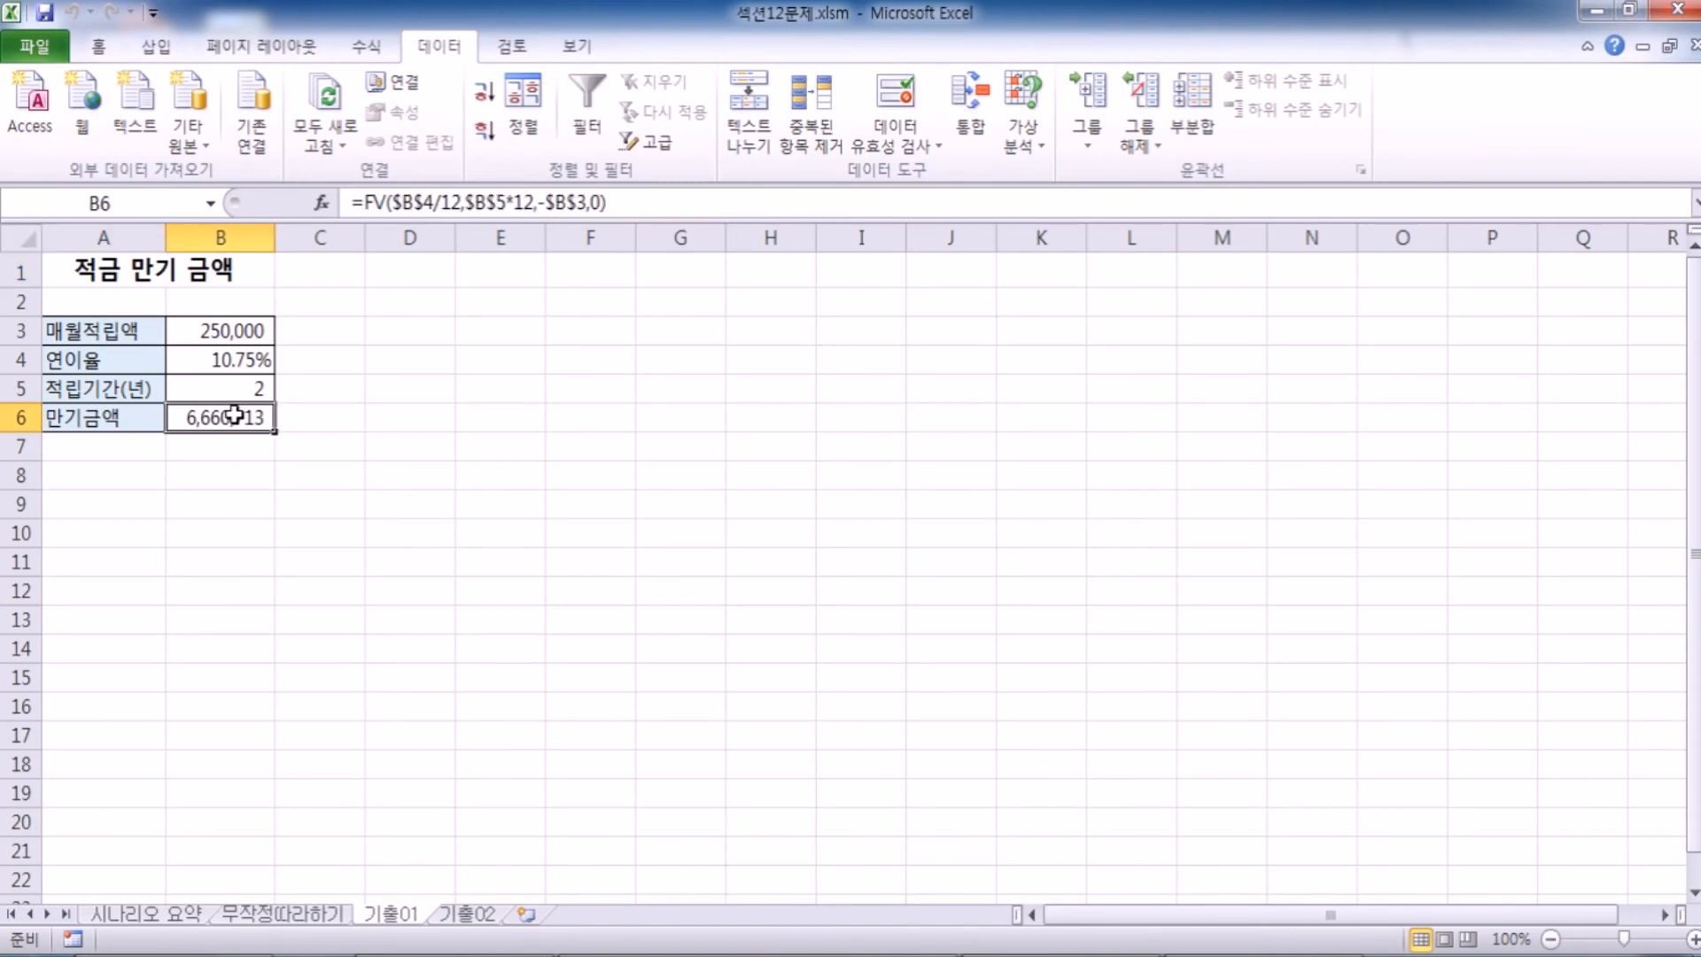
{"action": "left_click", "coordinate": [229, 332]}
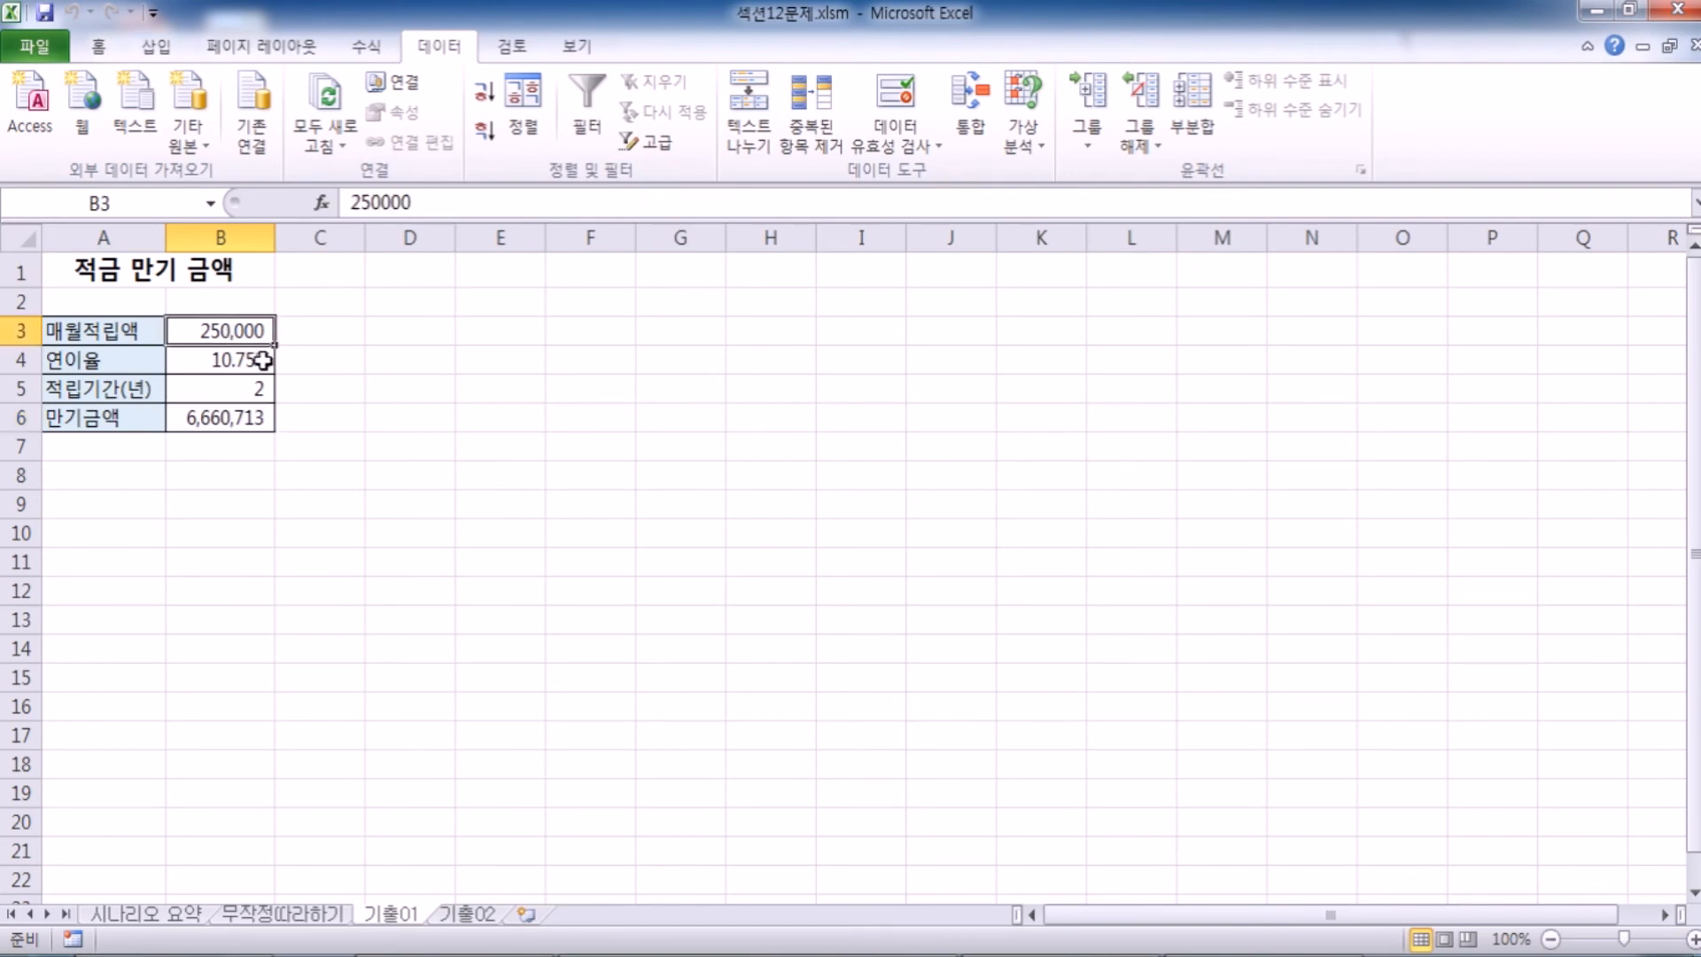
{"action": "scroll", "coordinate": [186, 414], "scroll_direction": "up", "scroll_amount": 2}
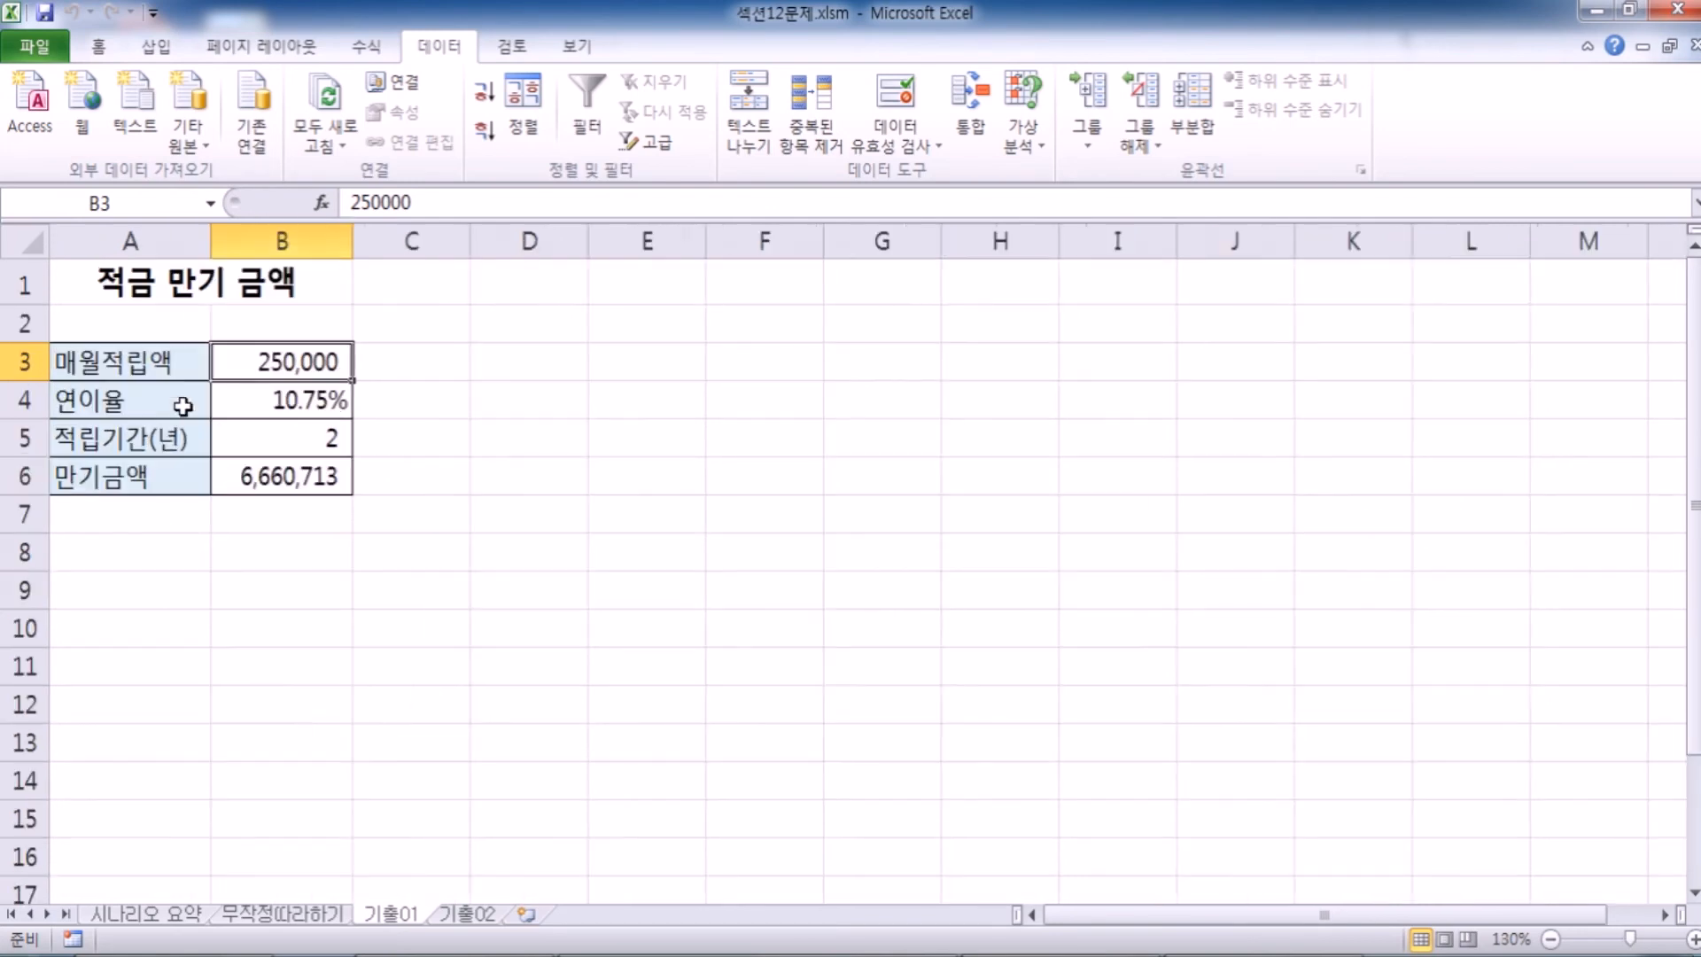
Step: Examine the FV formula and its function arguments in the maturity amount cell B6, leaving them unedited
{"action": "left_click", "coordinate": [318, 440]}
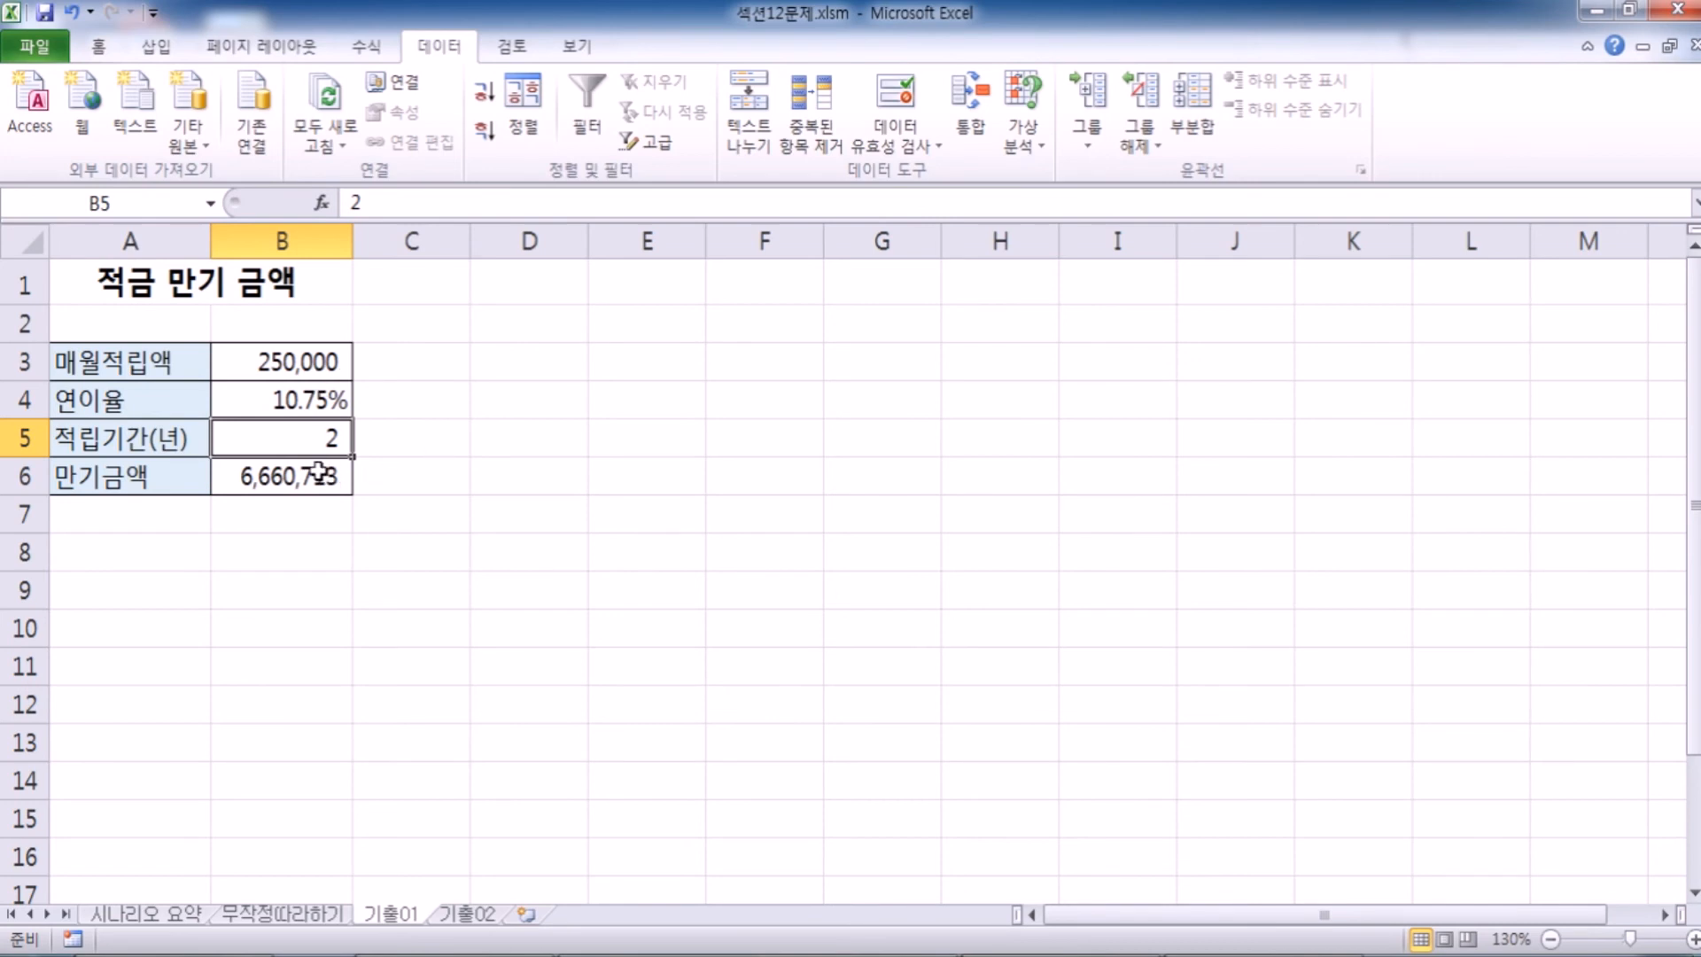
{"action": "left_click", "coordinate": [320, 472]}
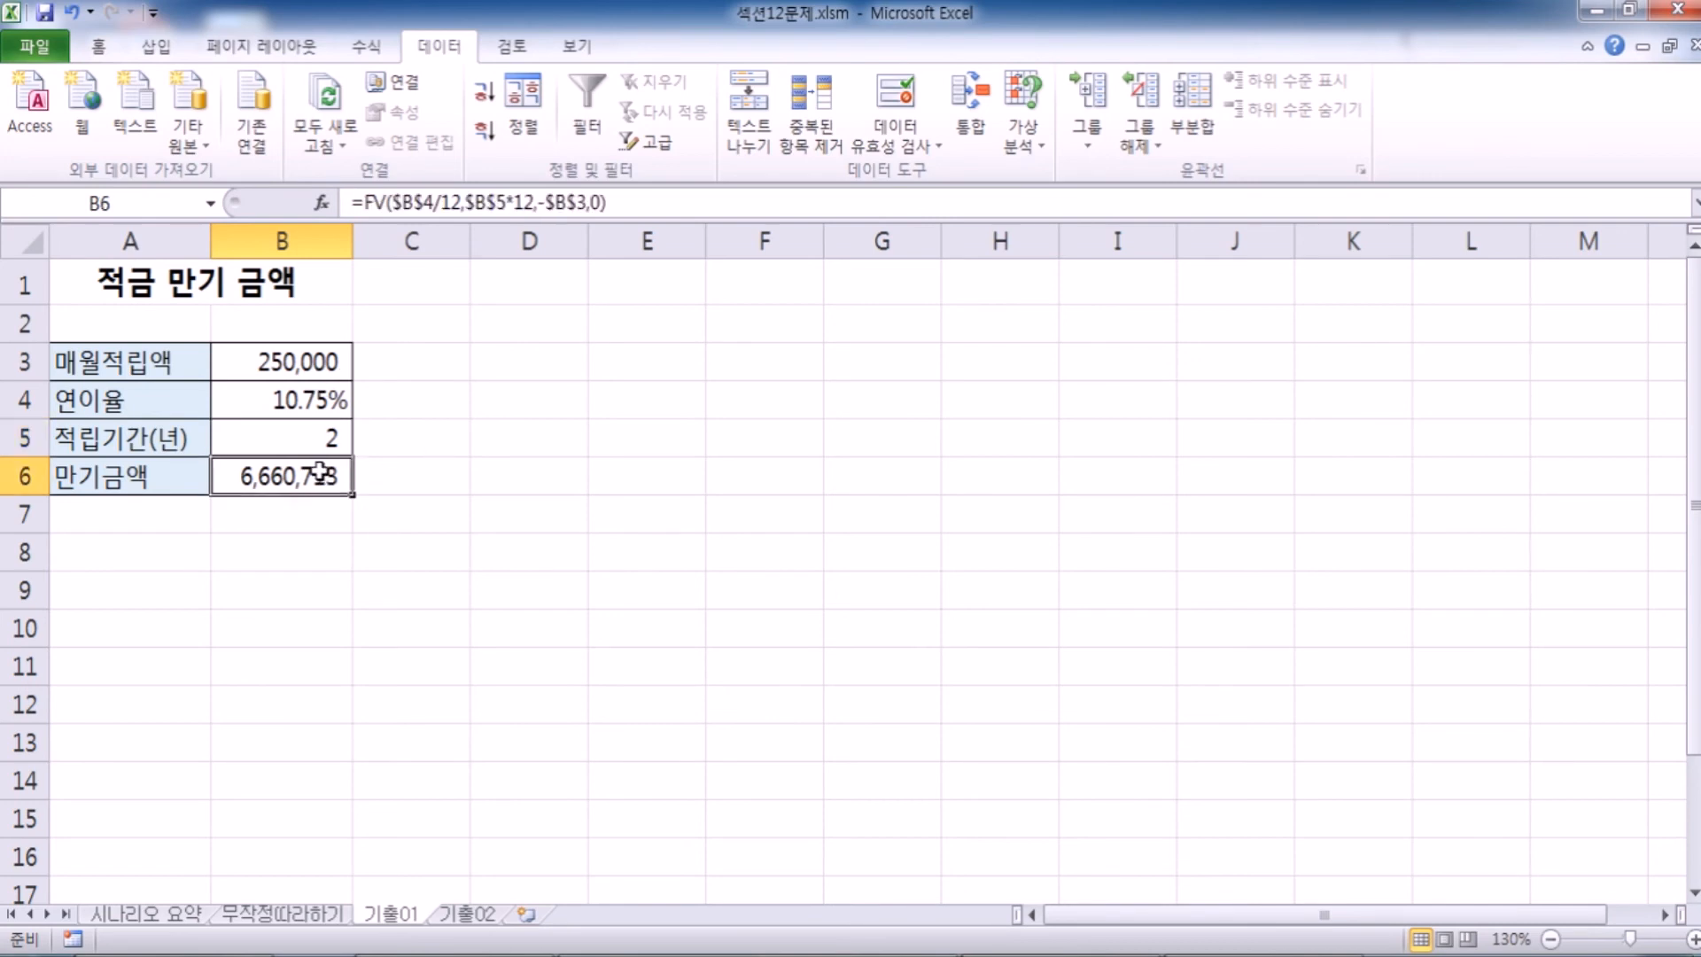
{"action": "key", "text": "F2"}
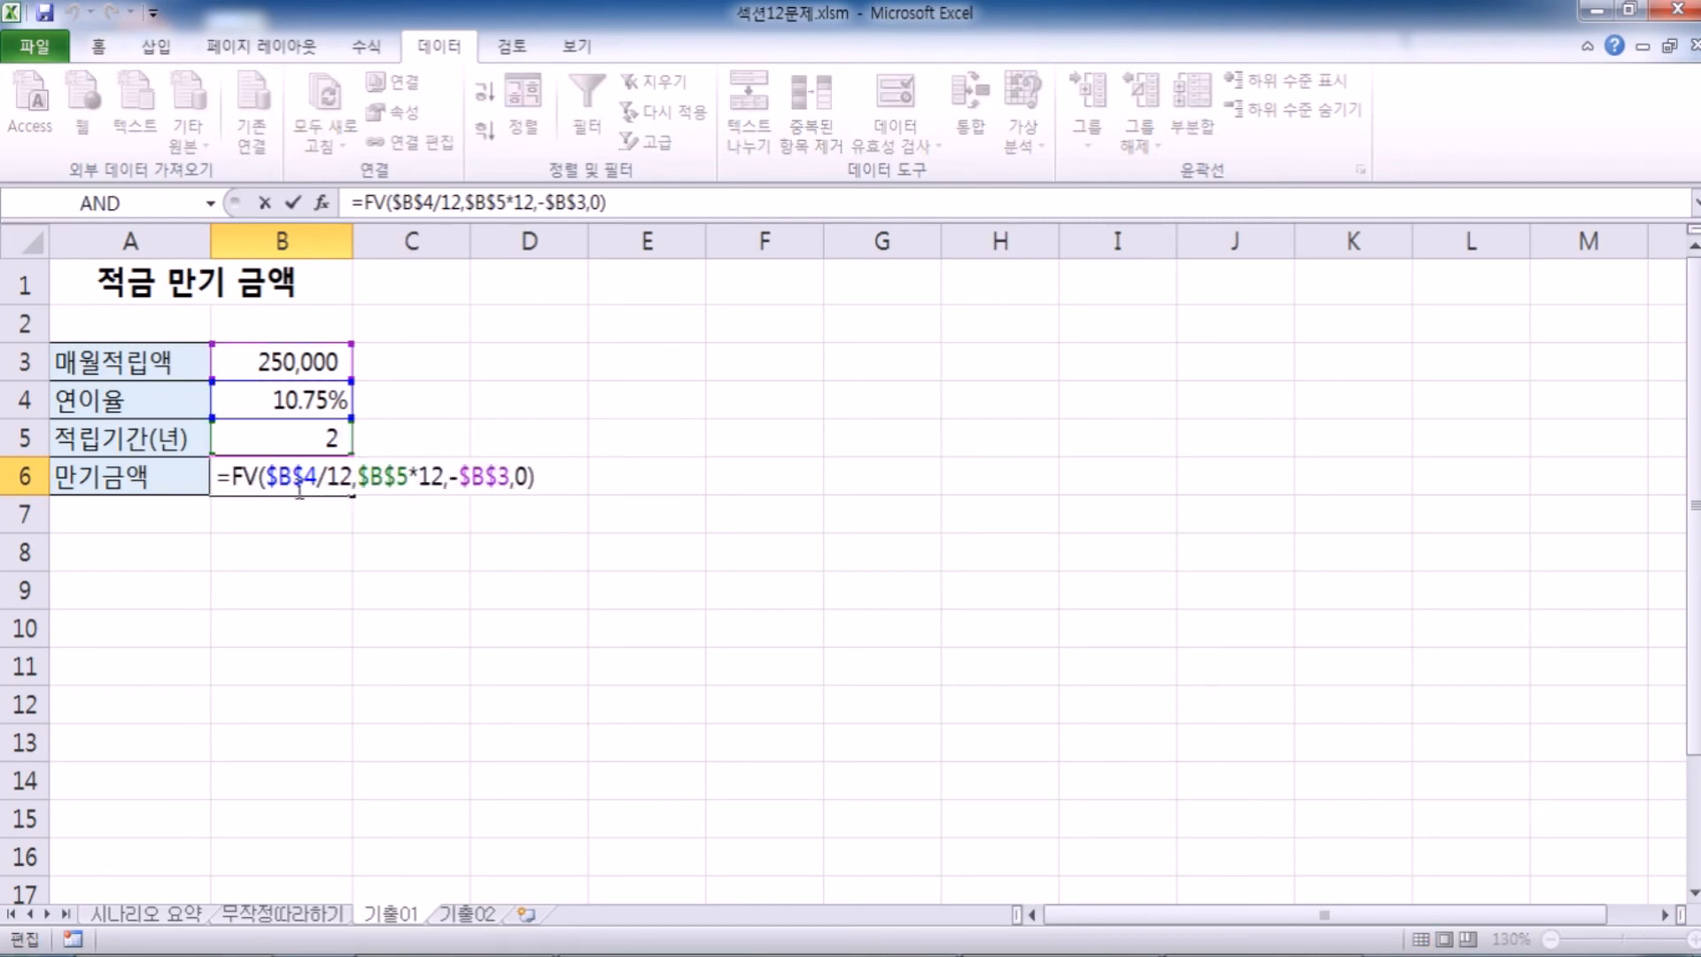
{"action": "left_click", "coordinate": [270, 483]}
{"action": "left_click", "coordinate": [321, 203]}
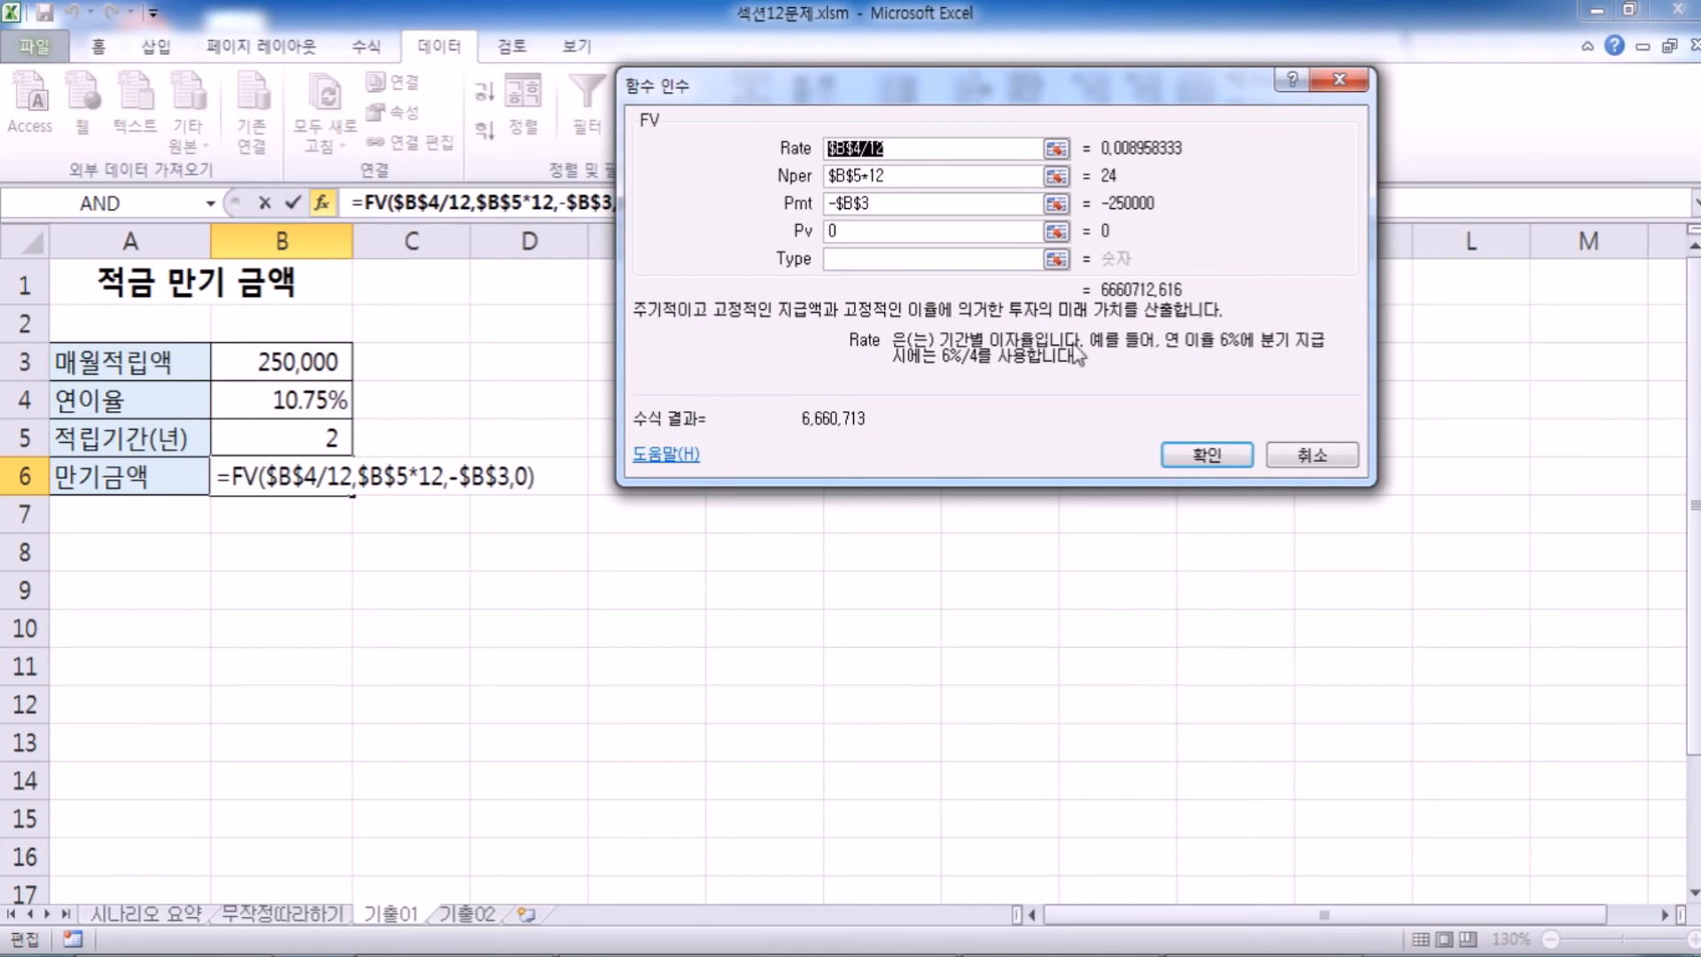
{"action": "left_click", "coordinate": [1298, 455]}
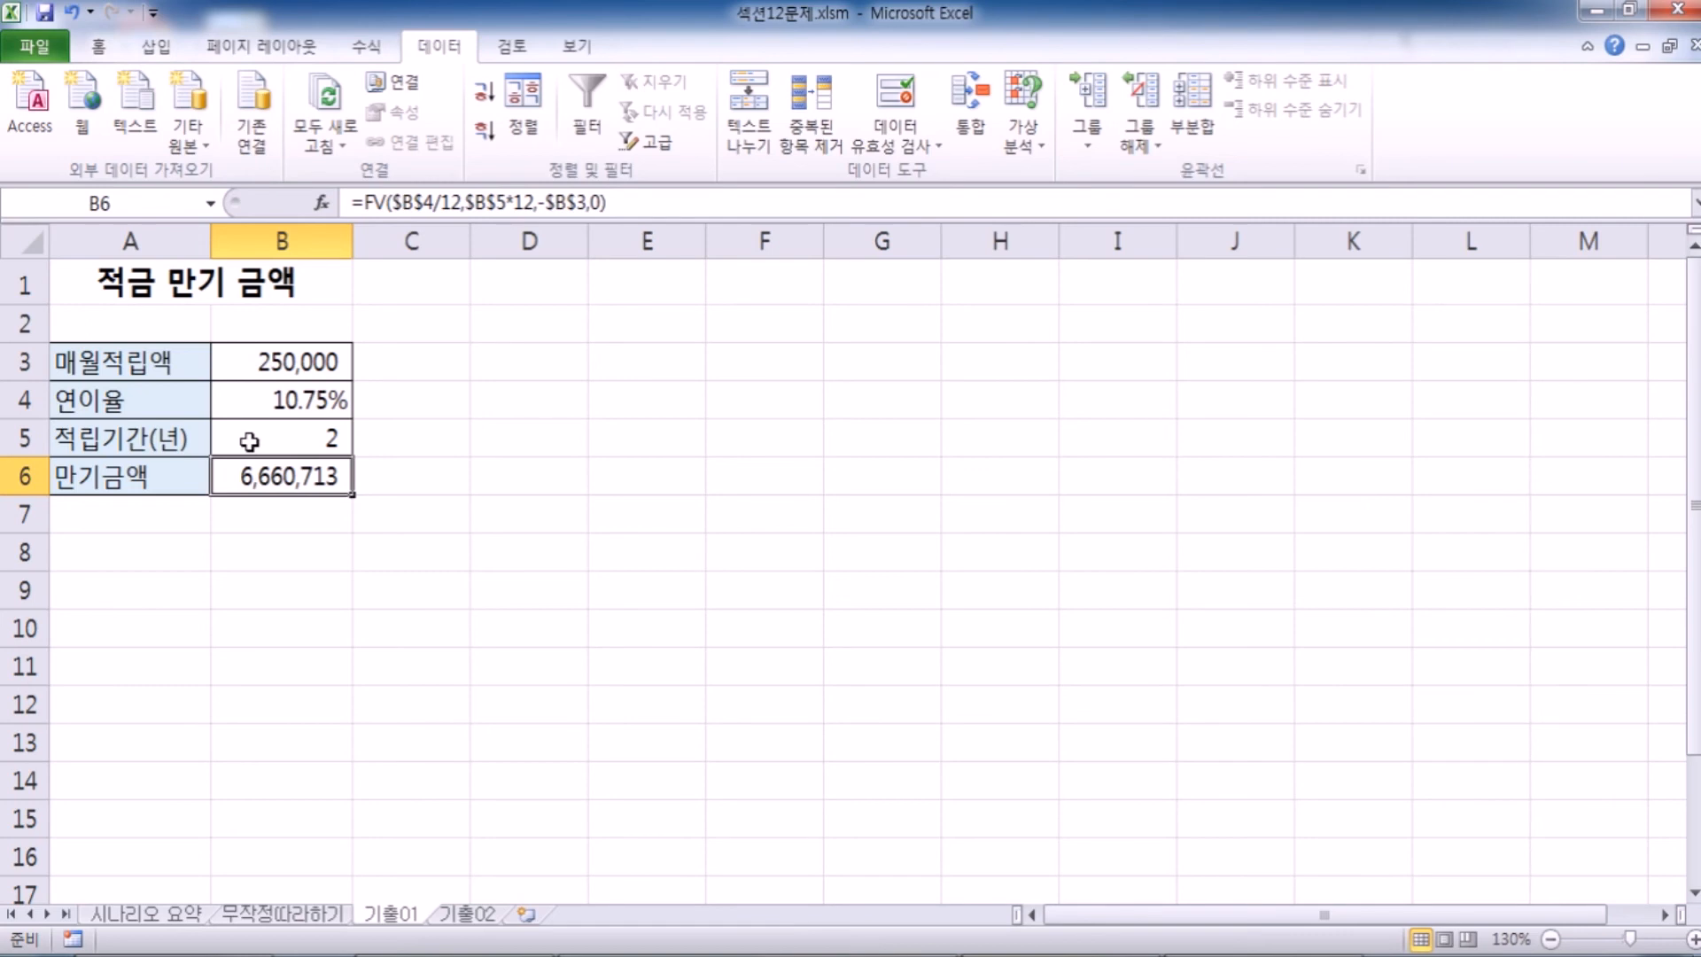
Step: Fill the annual interest rate cell B4 with yellow and define its name as 이율
{"action": "left_click", "coordinate": [243, 400]}
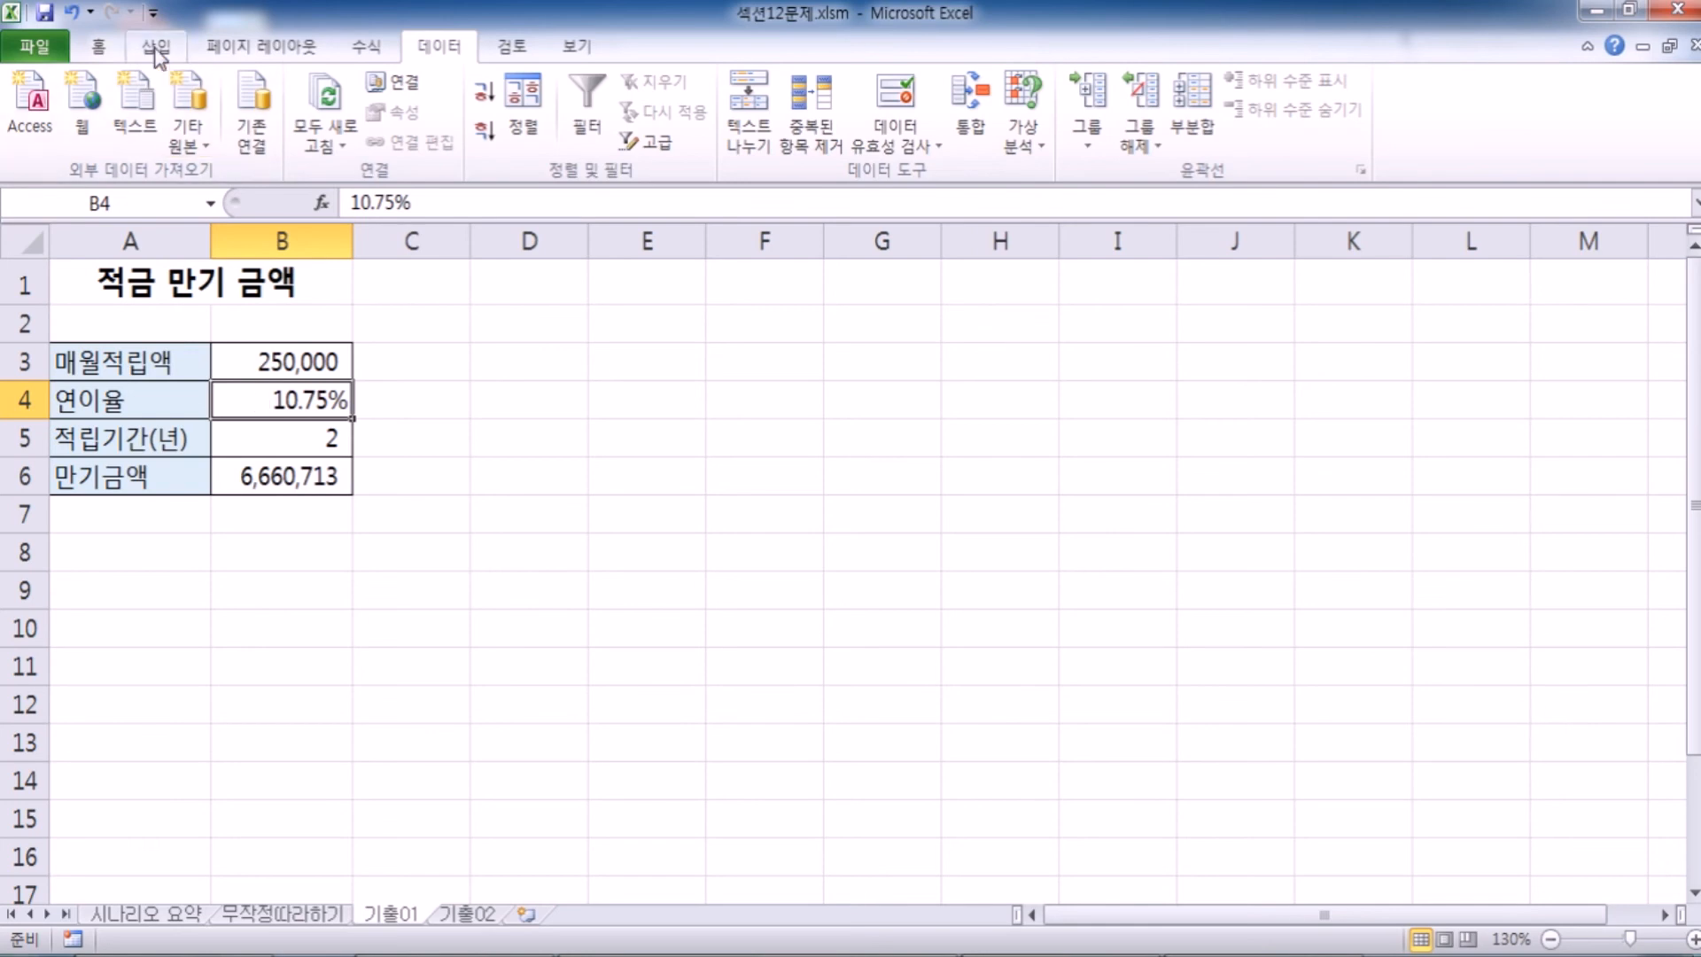
{"action": "left_click", "coordinate": [98, 46]}
{"action": "left_click", "coordinate": [361, 132]}
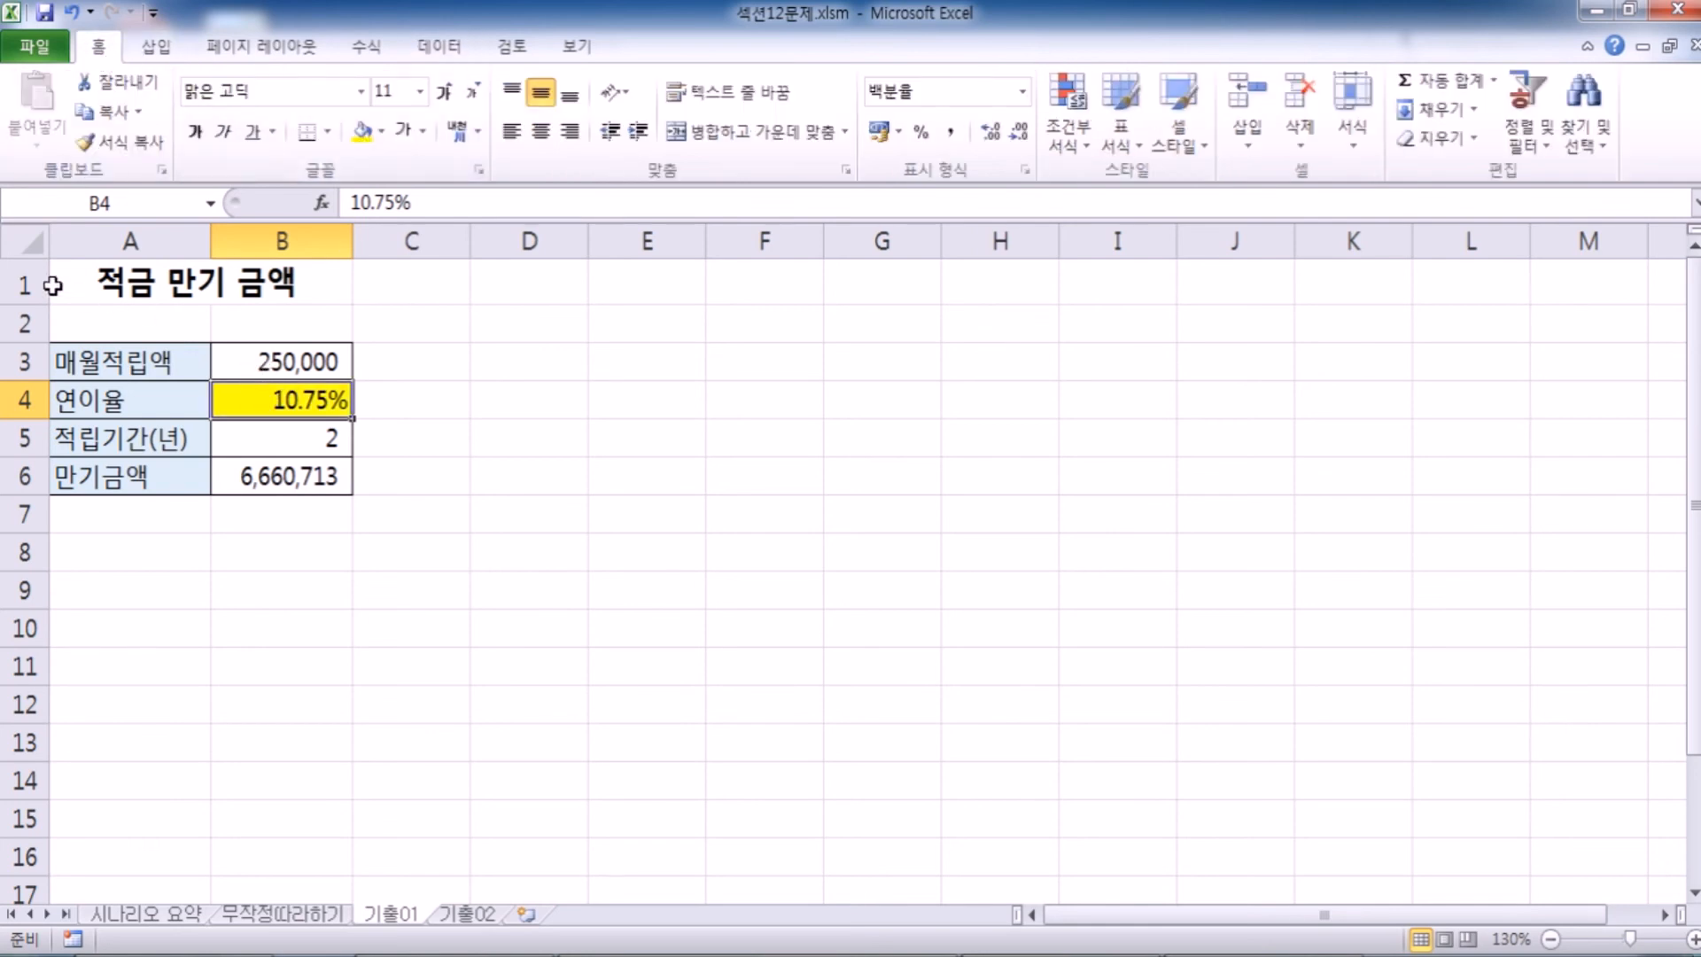
{"action": "left_click", "coordinate": [153, 205]}
{"action": "type", "text": "이율"}
Step: Define the name 만기금액 for cell B6 and check the names assigned to B4 and B6
{"action": "left_click", "coordinate": [265, 477]}
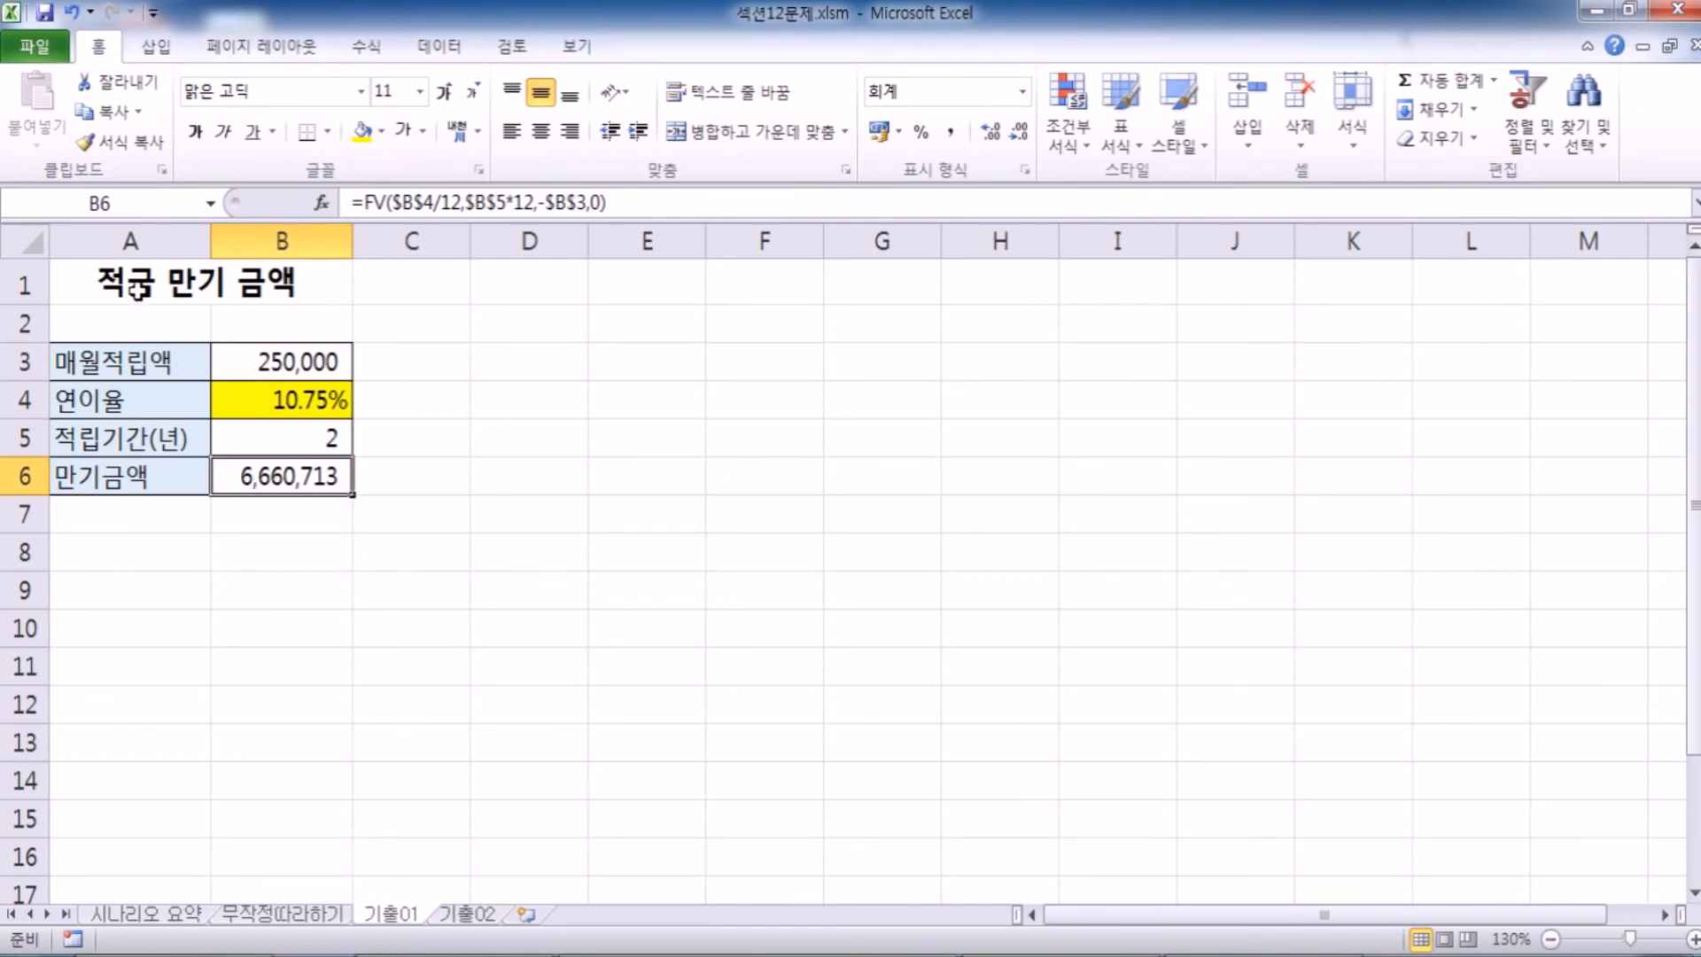
{"action": "left_click", "coordinate": [155, 207]}
{"action": "type", "text": "만기금액"}
{"action": "key", "text": "Return"}
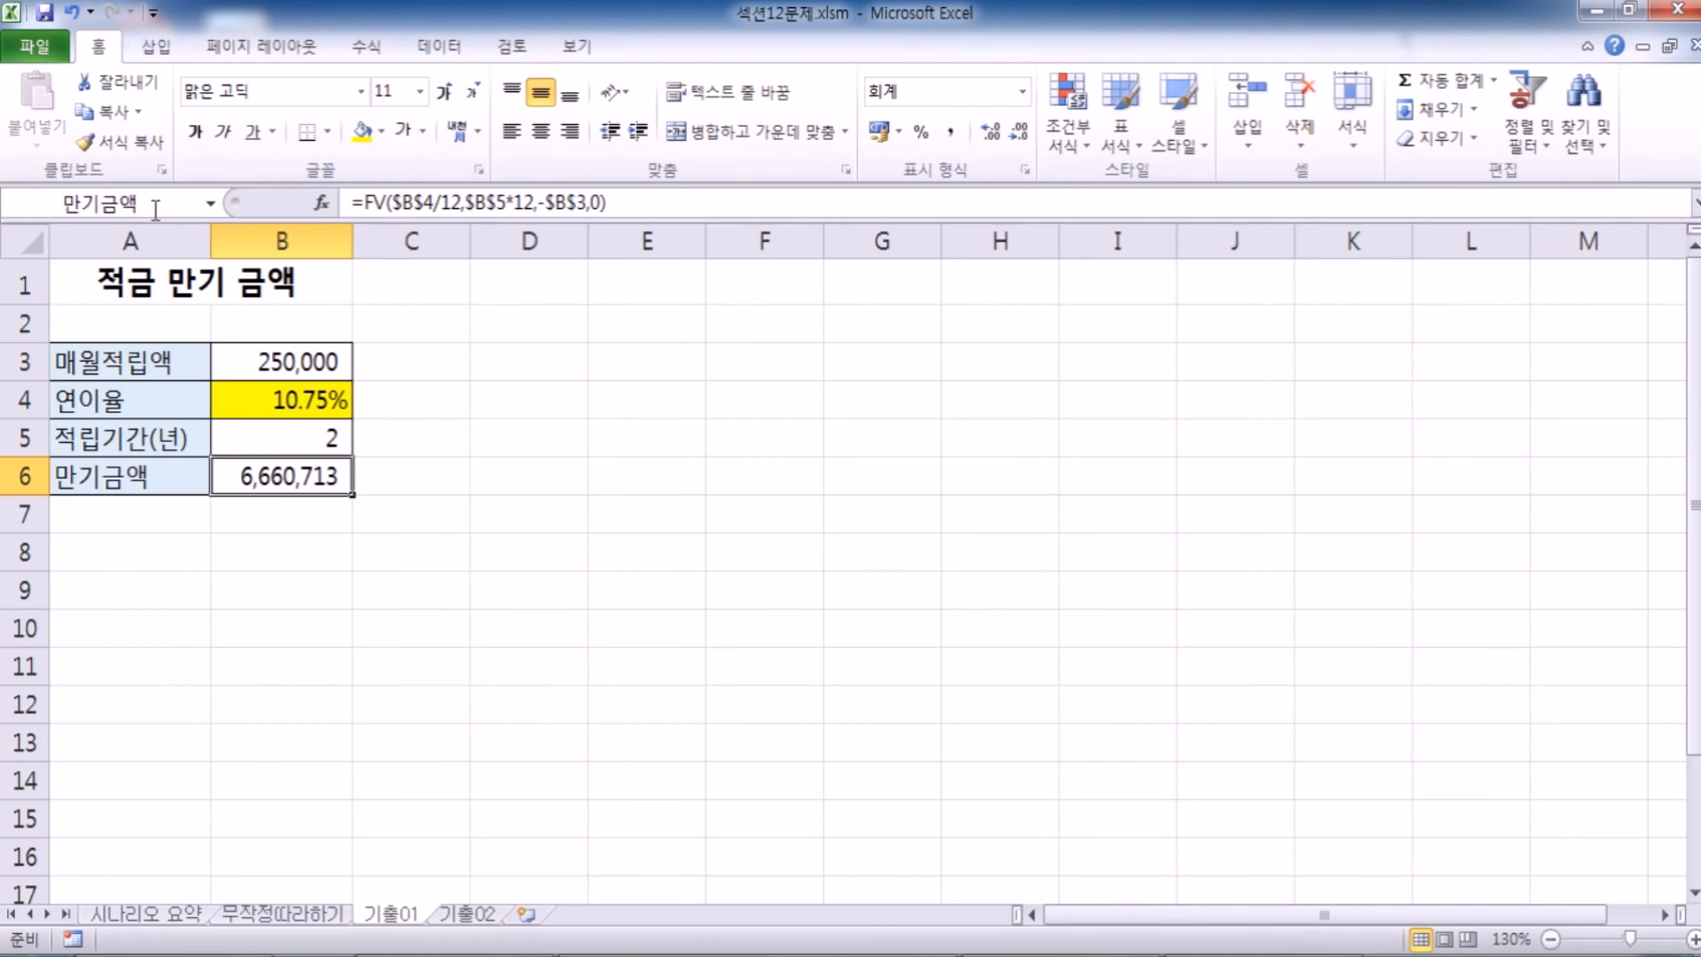
{"action": "left_click", "coordinate": [247, 402]}
{"action": "left_click", "coordinate": [248, 477]}
{"action": "left_click", "coordinate": [503, 368]}
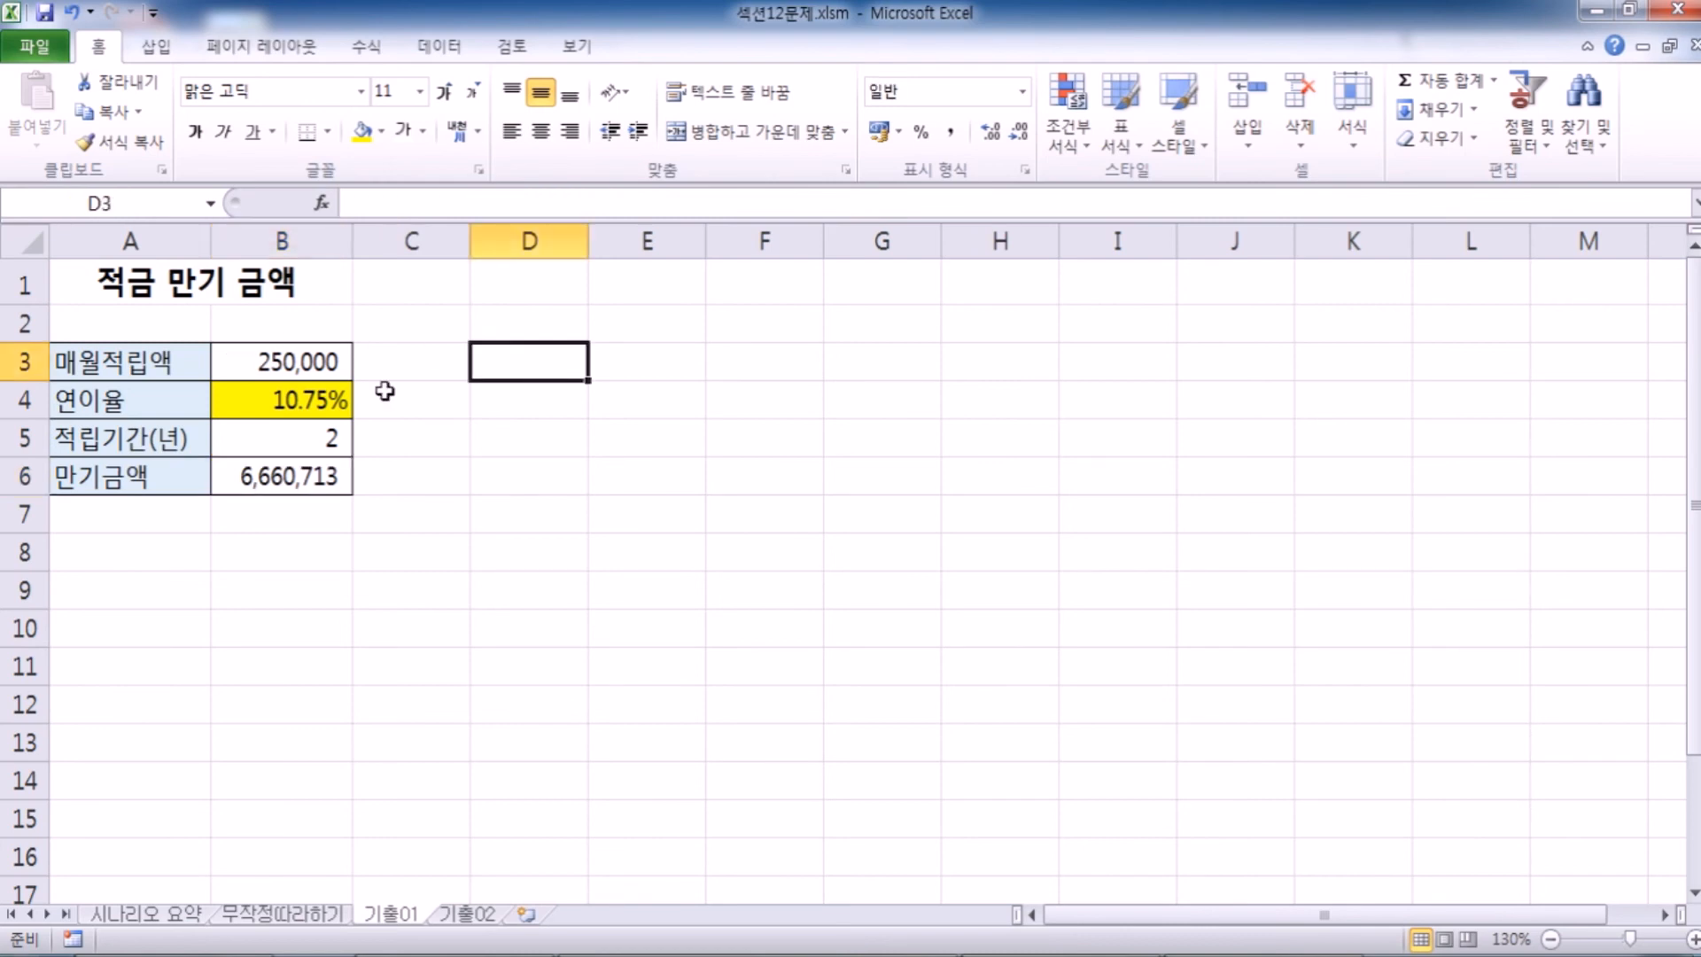
{"action": "left_click", "coordinate": [237, 397]}
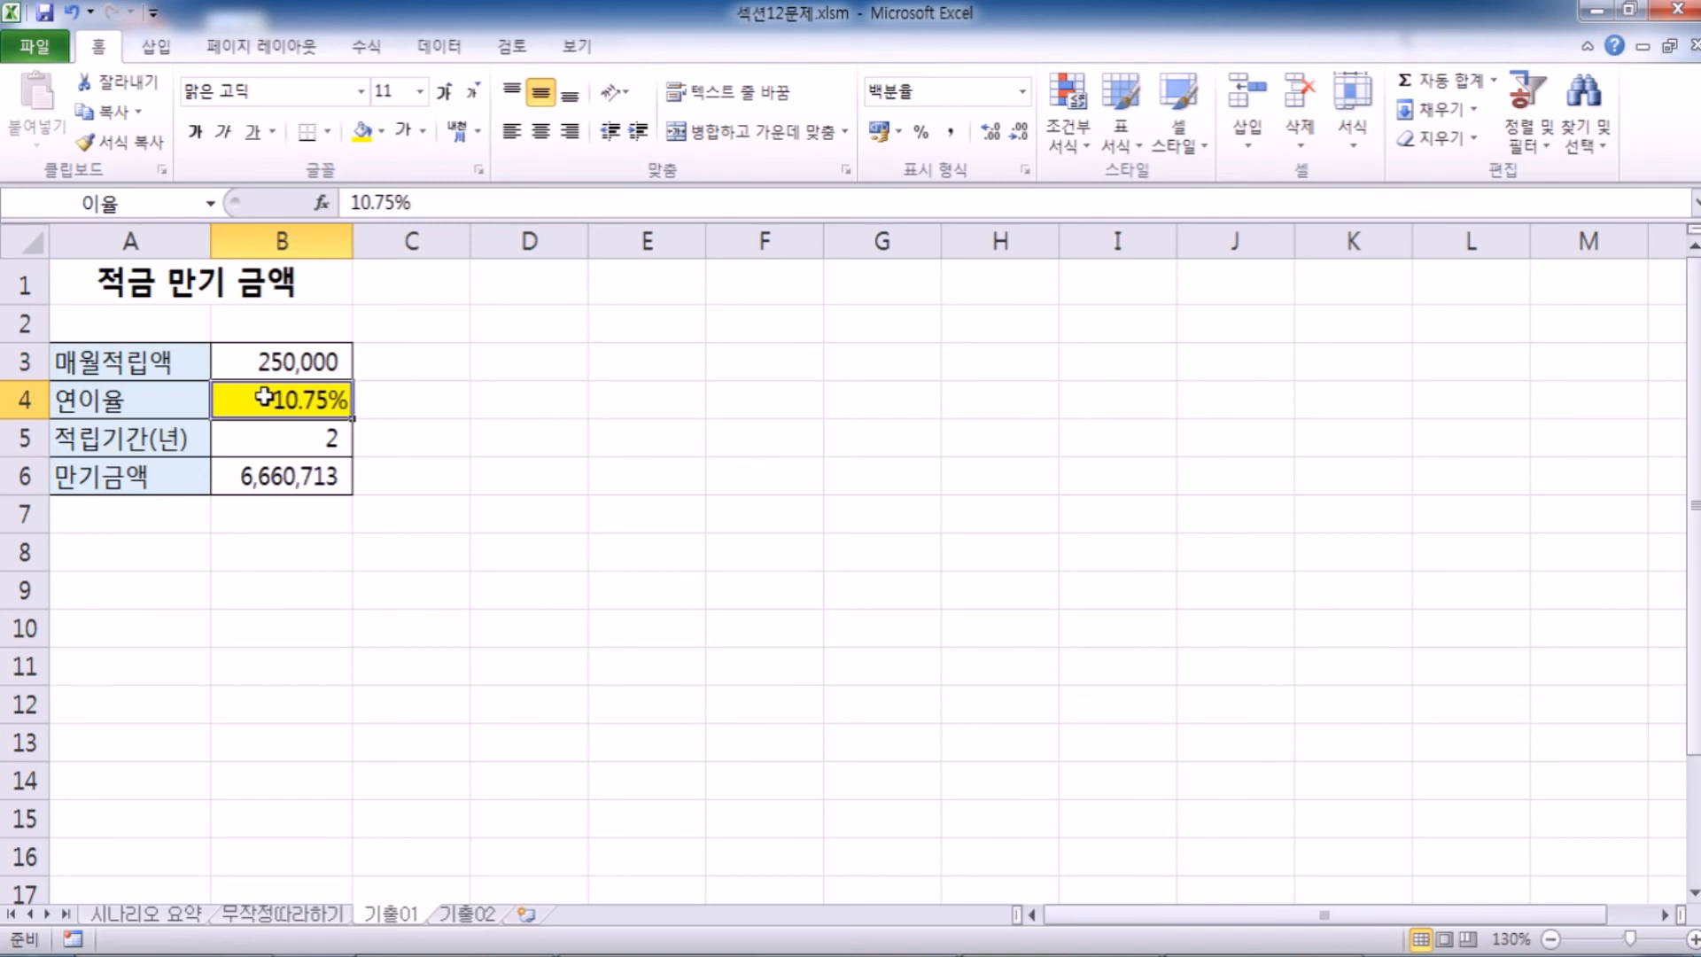
{"action": "left_click", "coordinate": [562, 351]}
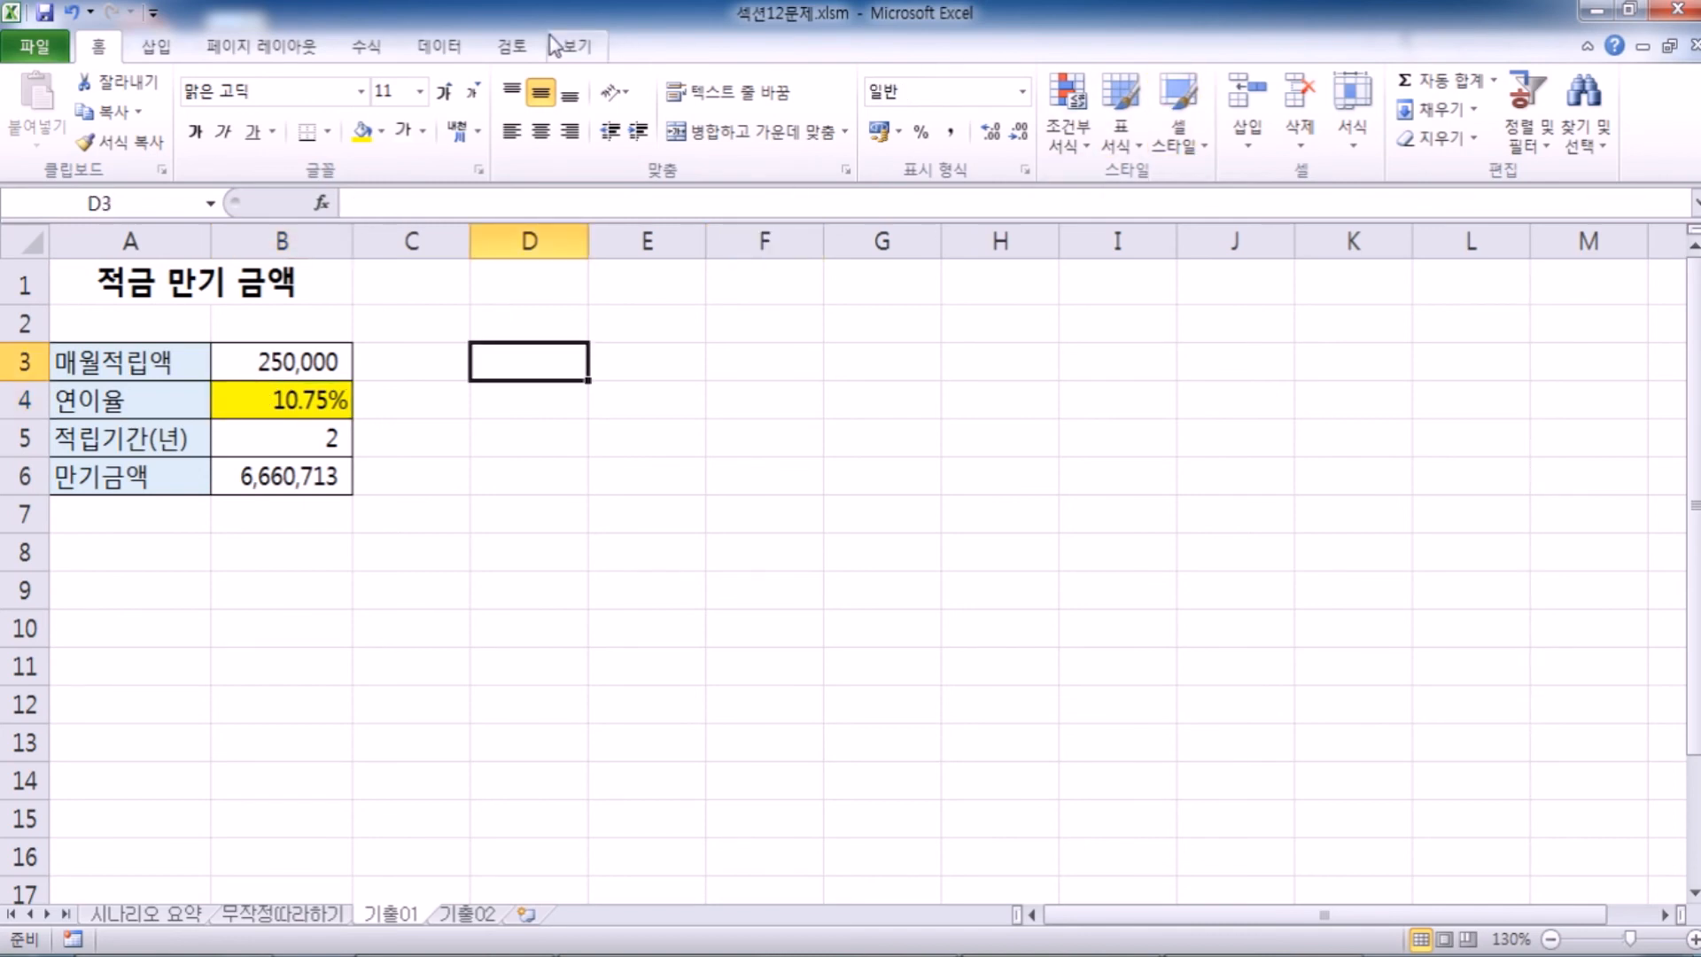
{"action": "left_click", "coordinate": [440, 46]}
{"action": "left_click", "coordinate": [1023, 133]}
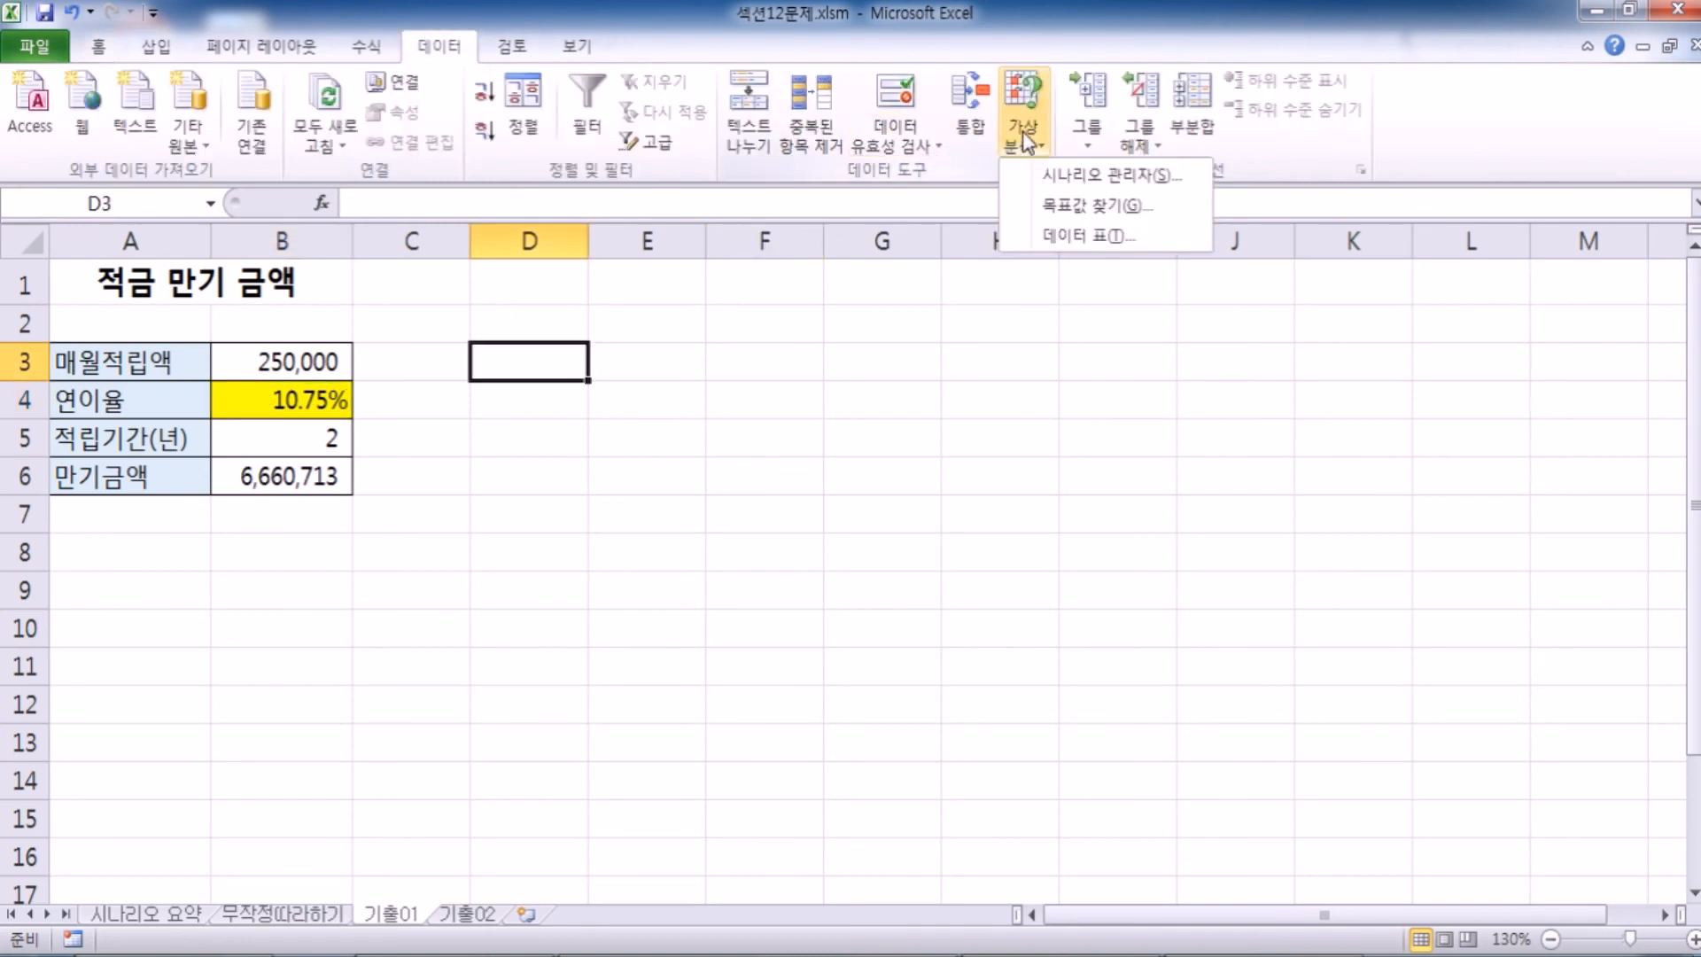
{"action": "left_click", "coordinate": [1063, 177]}
{"action": "left_click", "coordinate": [1250, 134]}
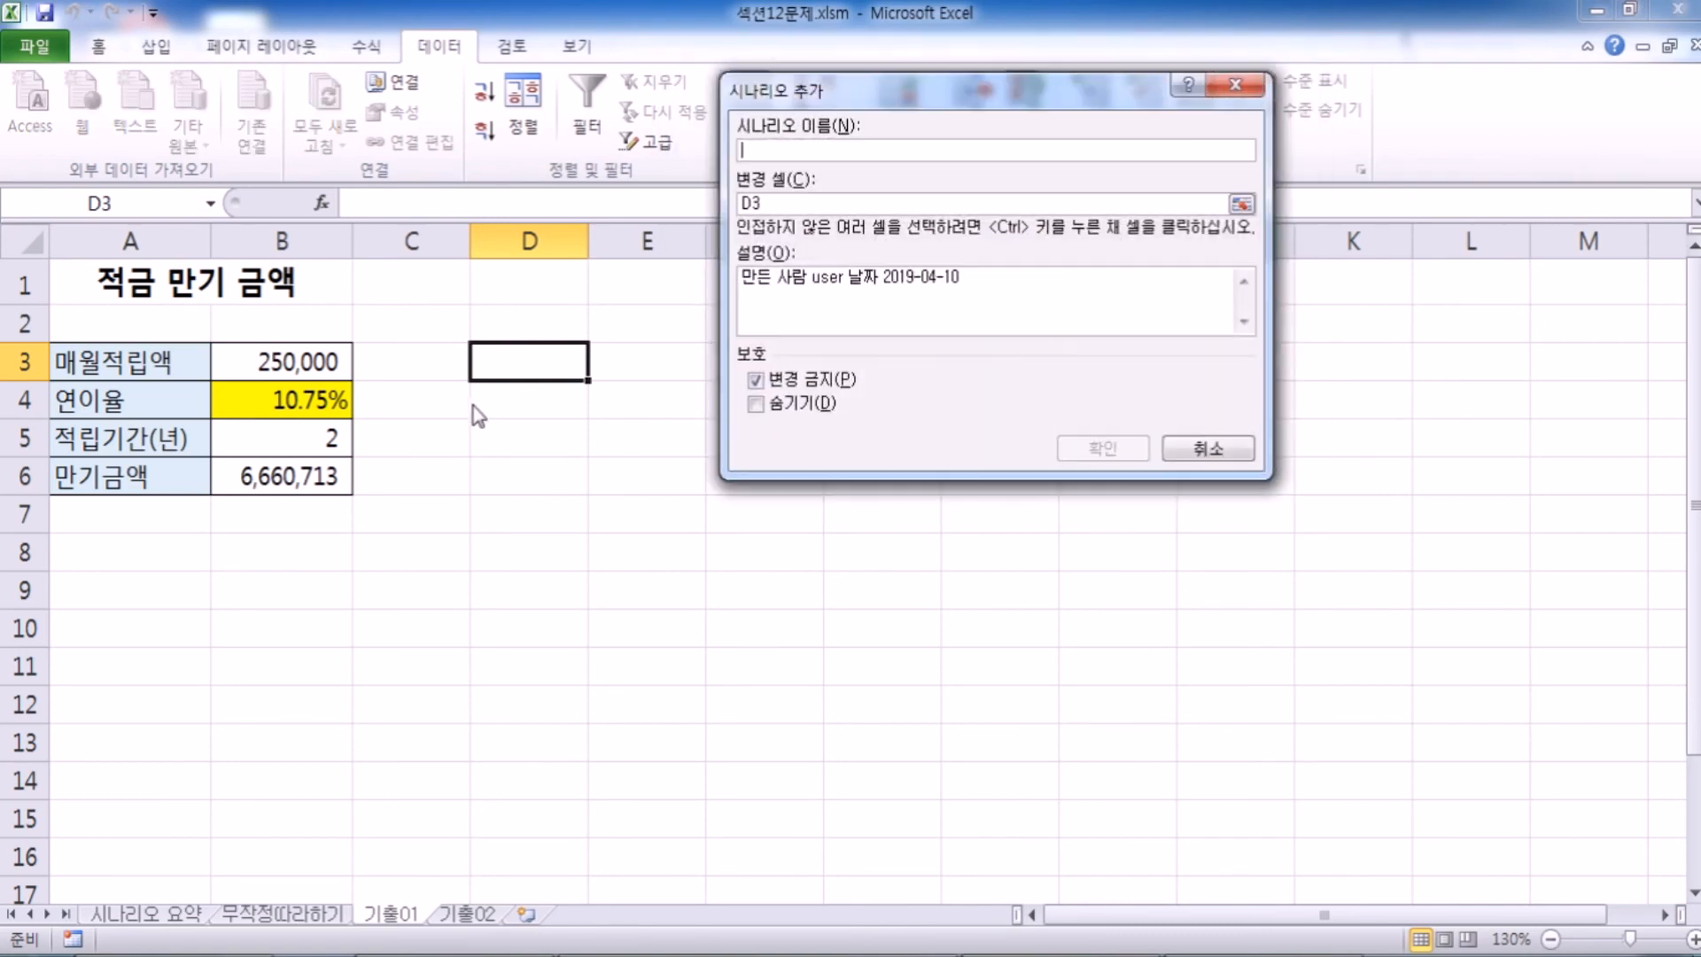
{"action": "key", "text": "Tab"}
{"action": "left_click", "coordinate": [288, 392]}
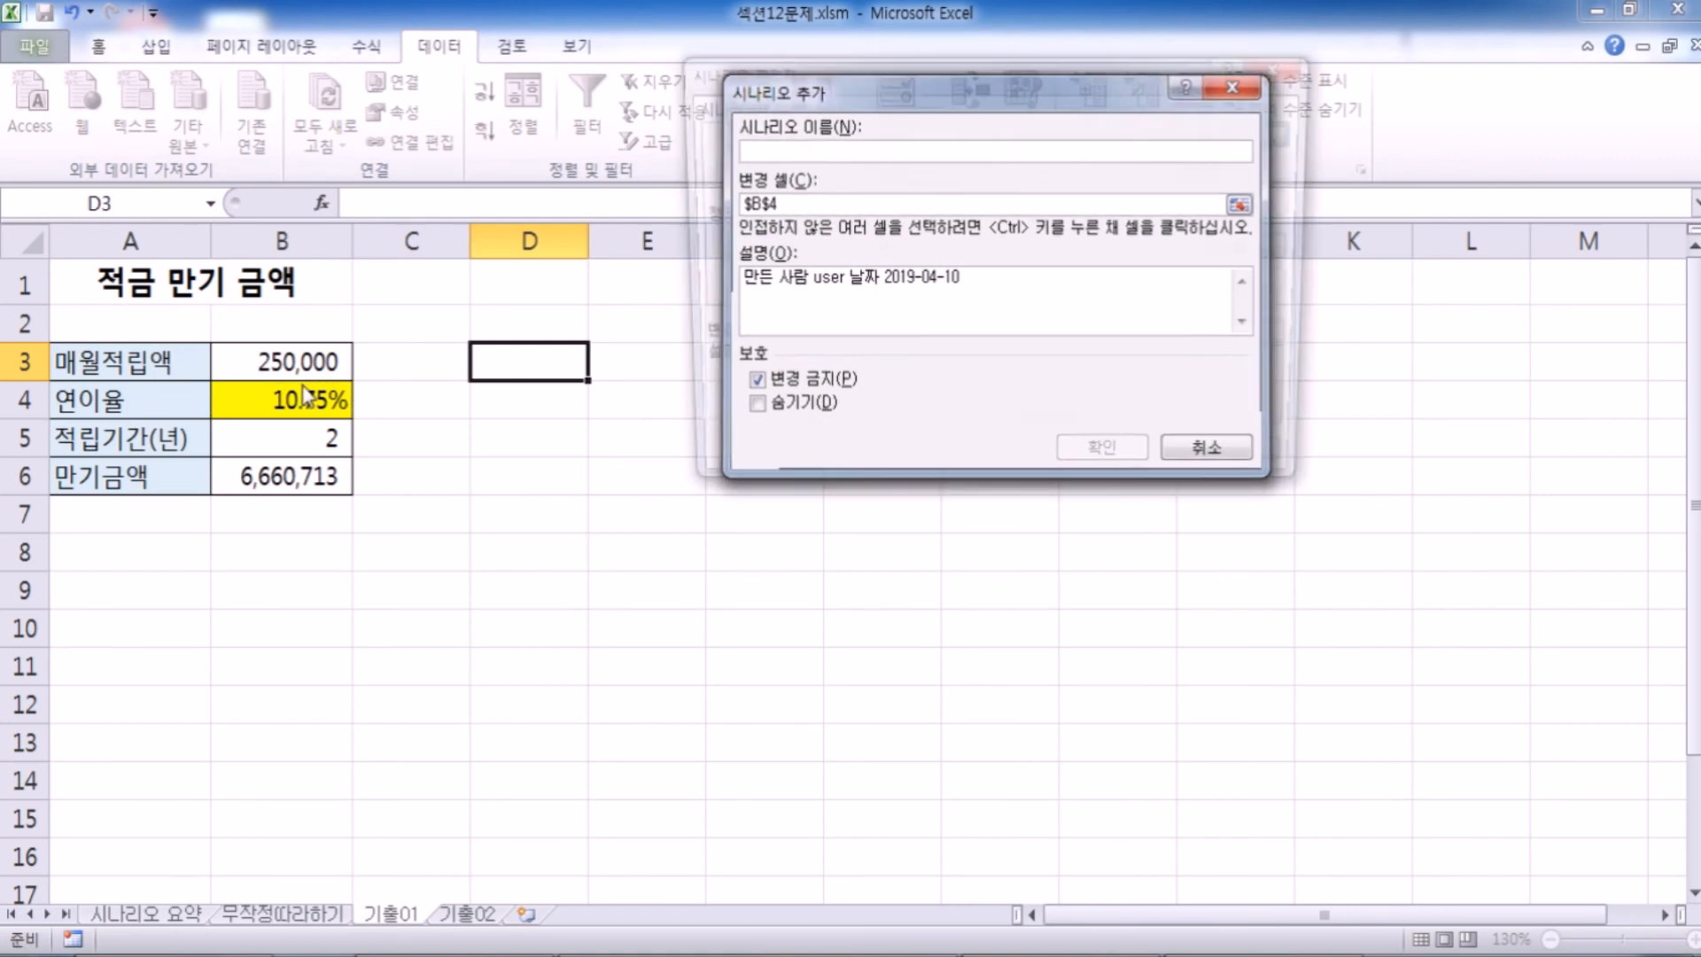
{"action": "key", "text": "Escape"}
{"action": "key", "text": "Escape"}
Step: Start a new scenario from cell B4 in the Scenario Manager and name it 이율10%
{"action": "left_click", "coordinate": [285, 397]}
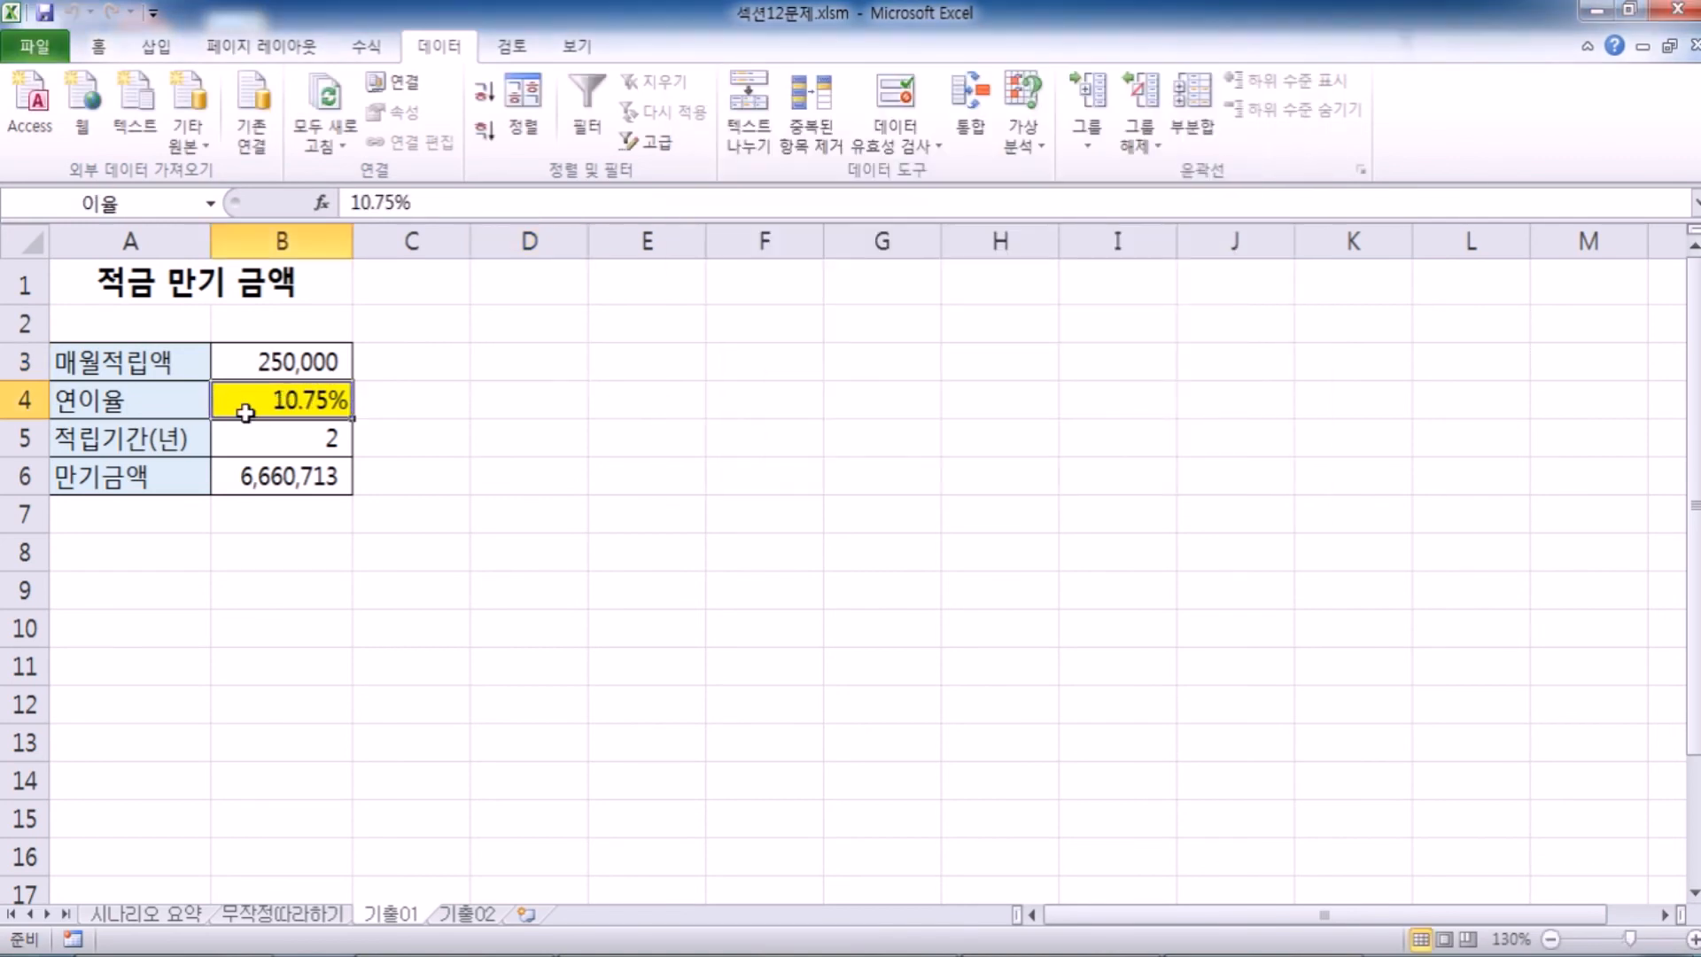
{"action": "left_click", "coordinate": [1023, 135]}
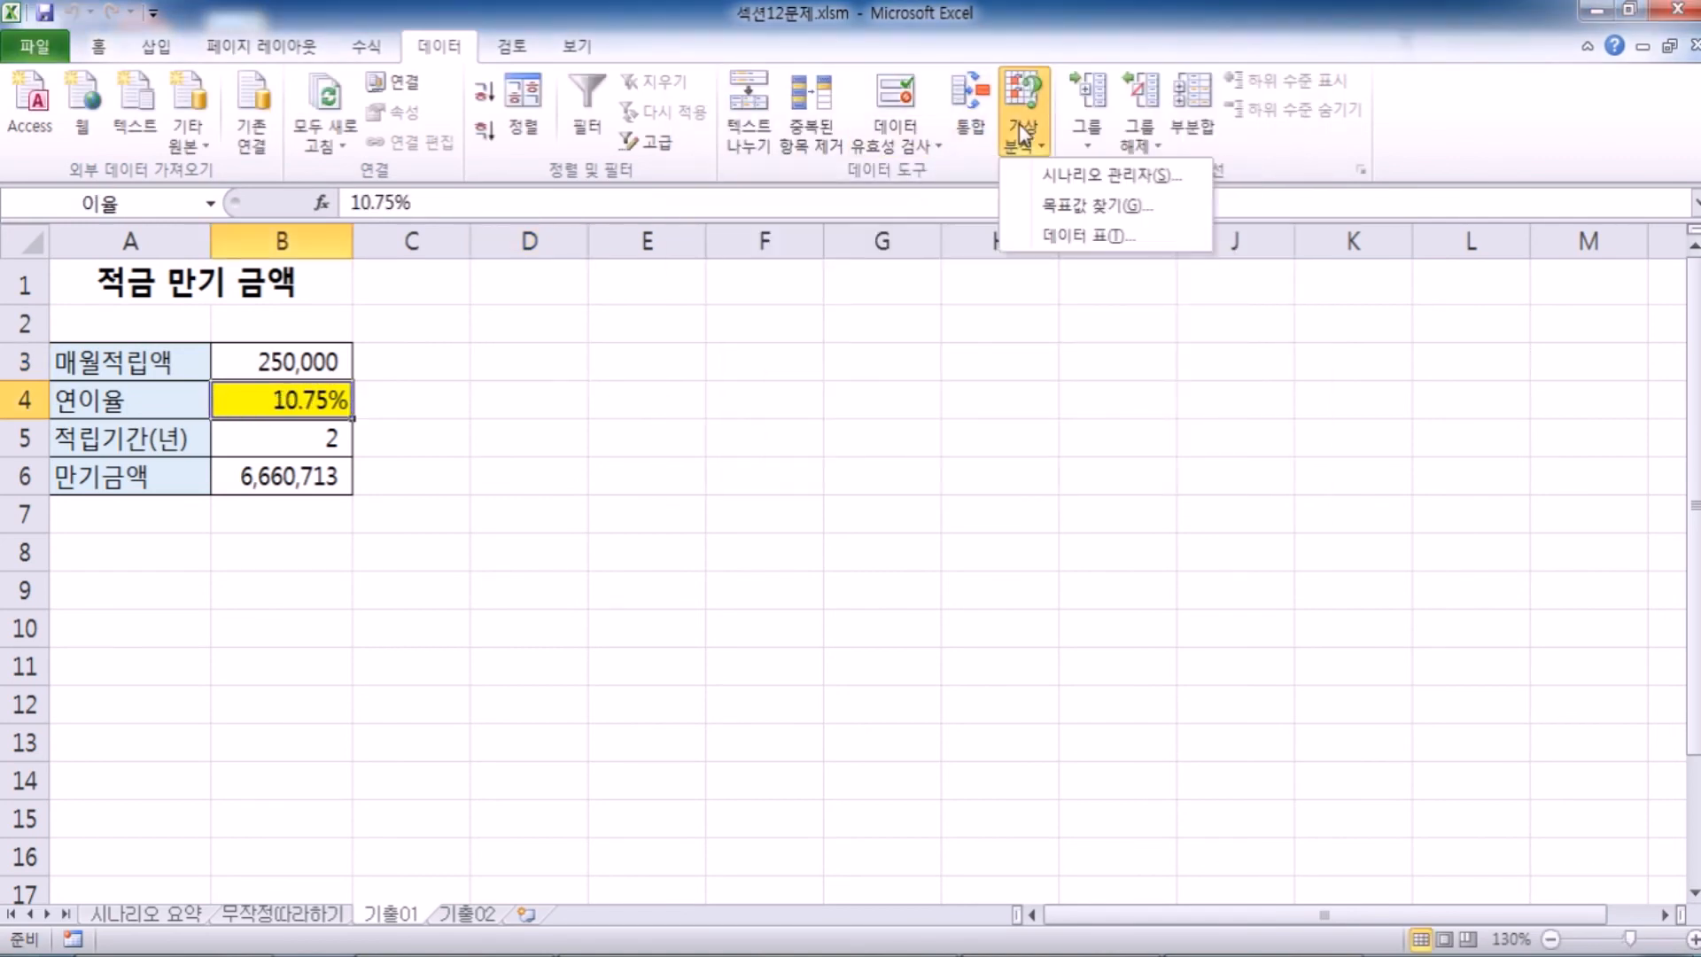
{"action": "left_click", "coordinate": [1063, 182]}
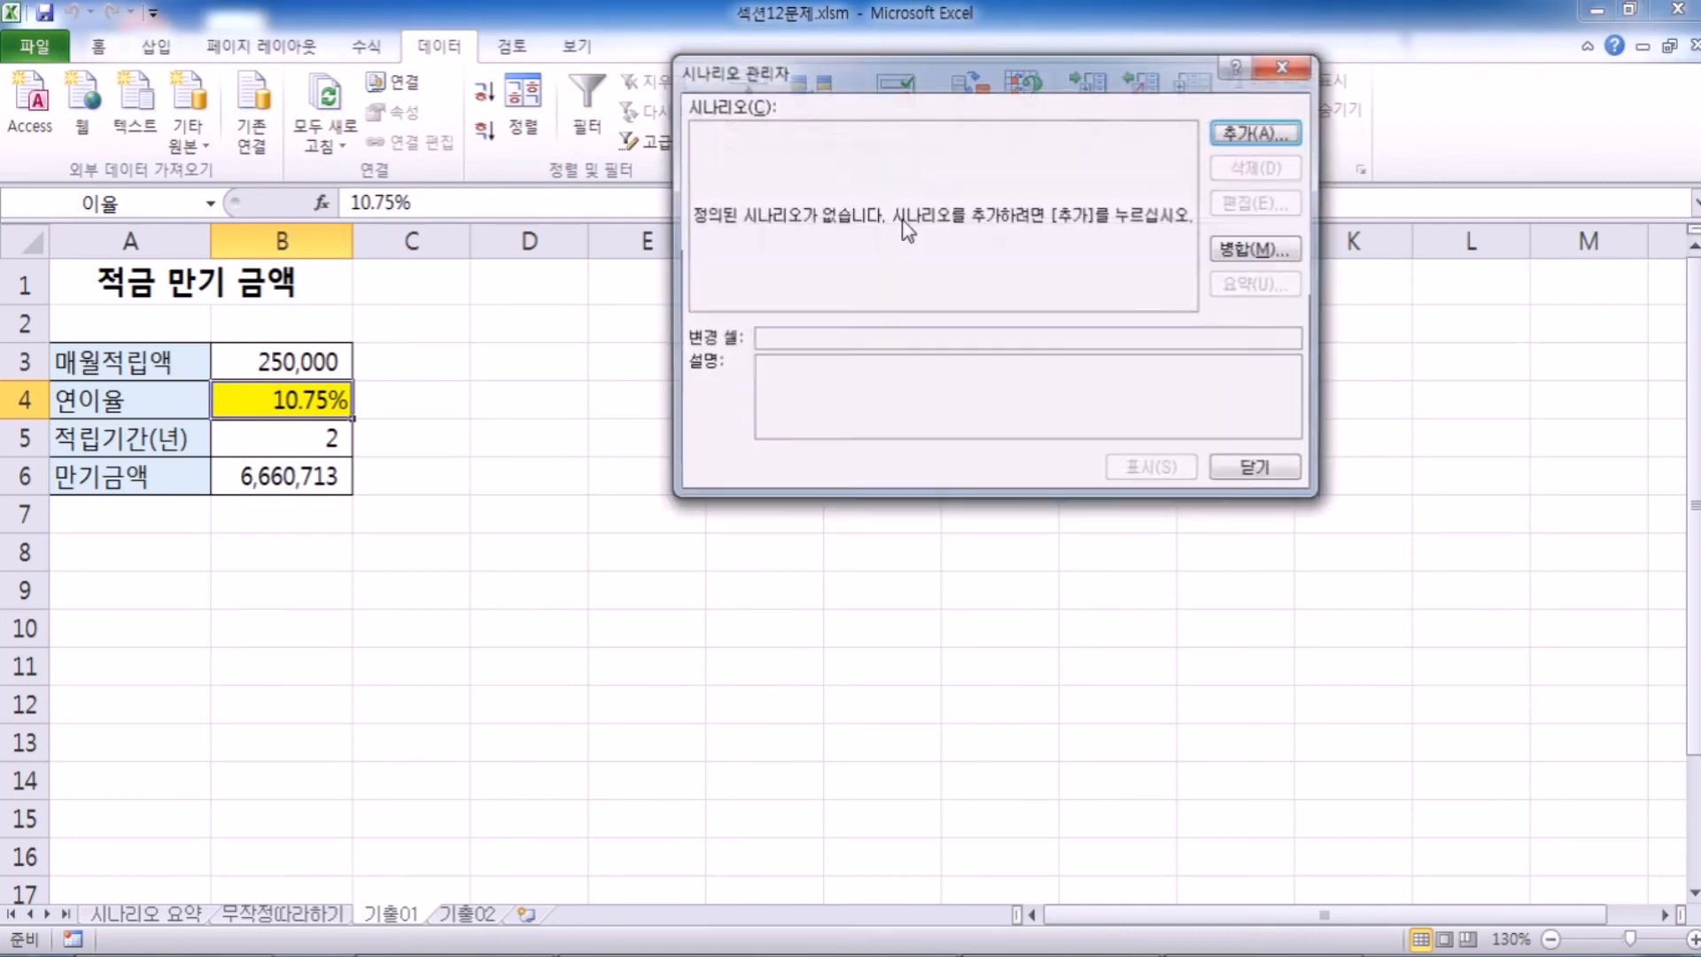
{"action": "left_click", "coordinate": [1229, 135]}
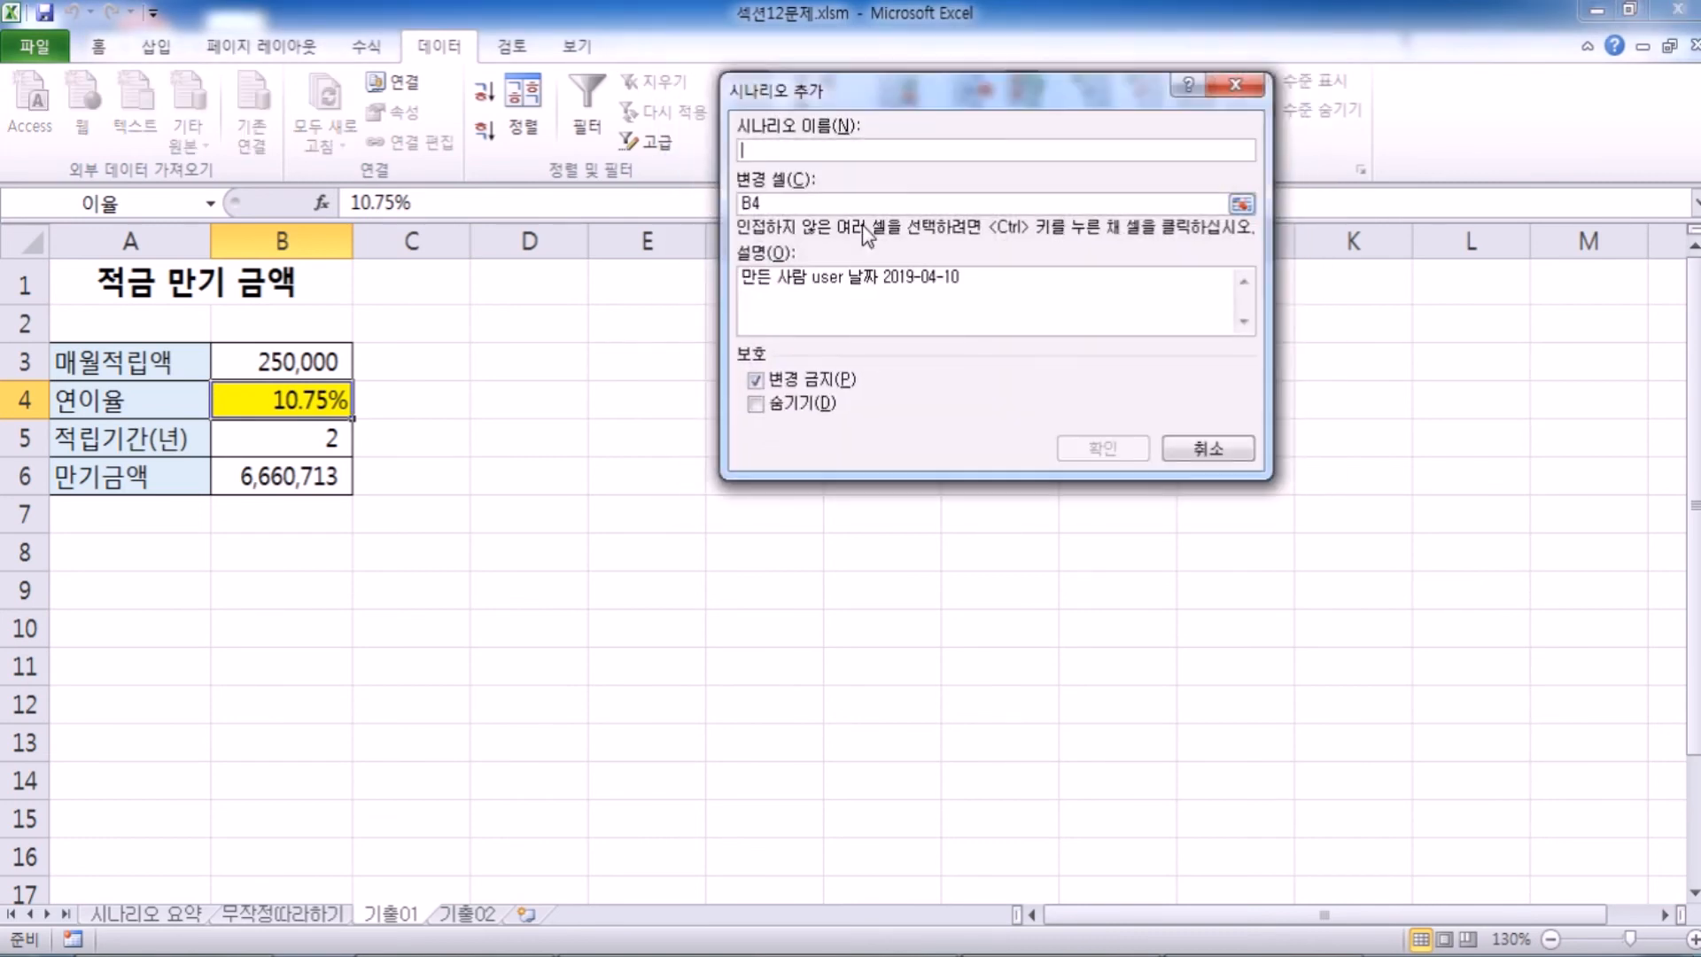
{"action": "type", "text": "이율10"}
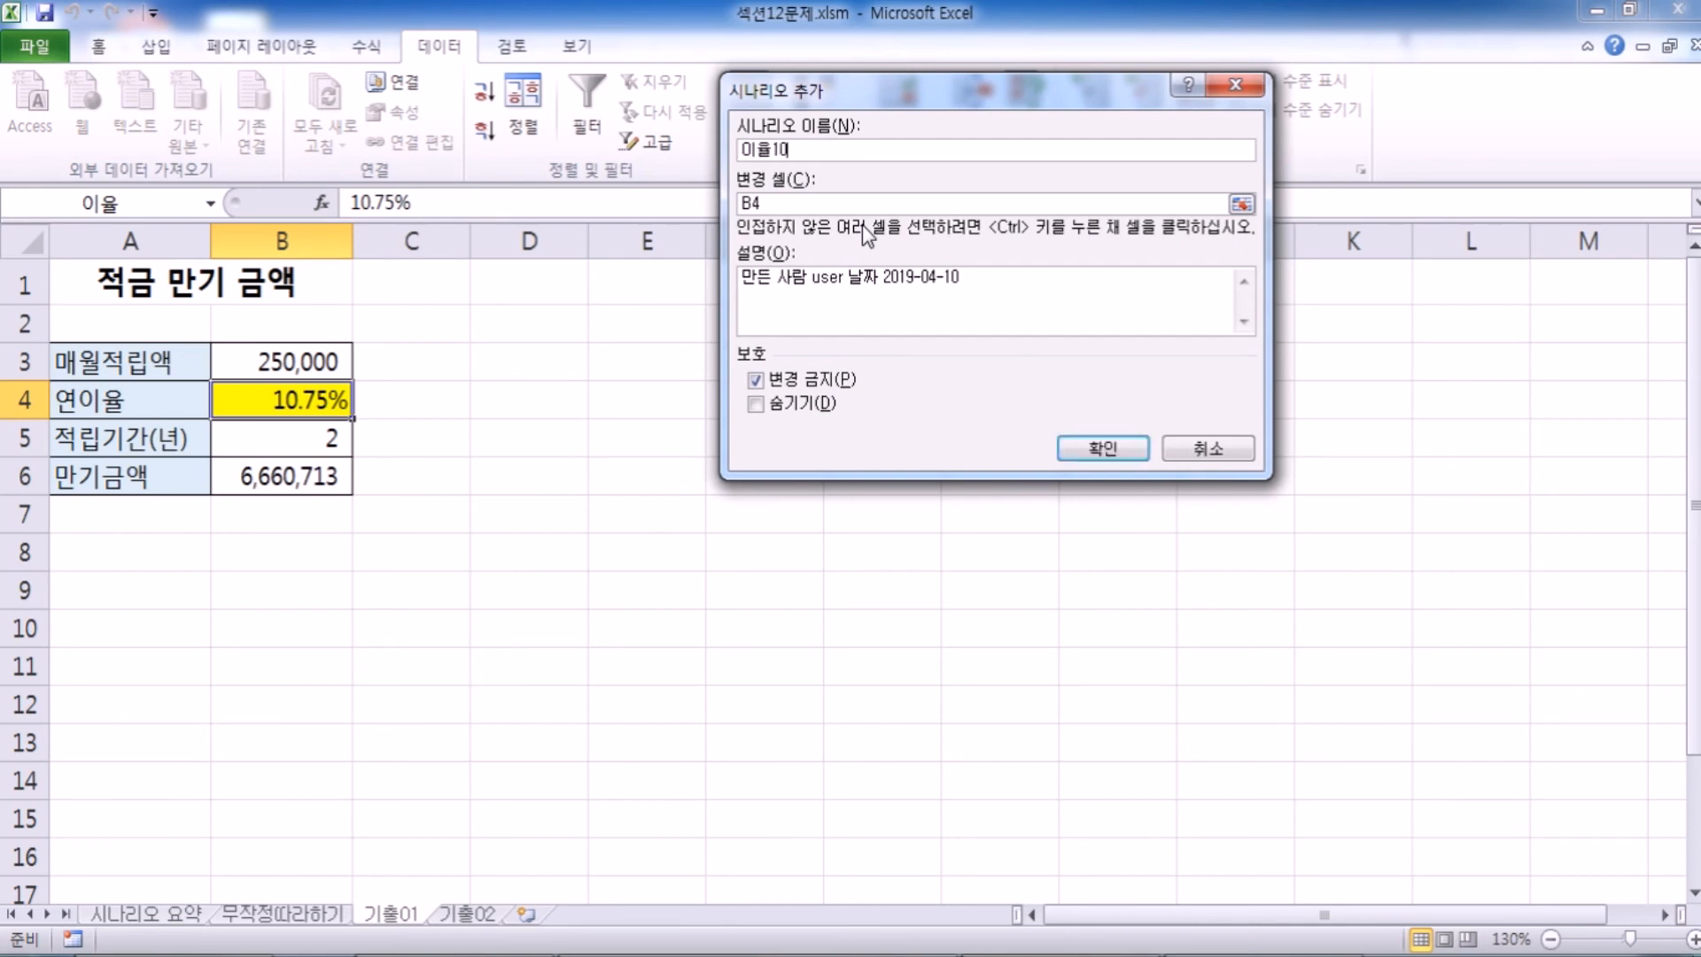
{"action": "type", "text": "%"}
Step: Use B4 as the scenario's changing cell, set its 이율 value to 10%, and continue to adding another scenario
{"action": "left_click_drag", "start_coordinate": [758, 89], "coordinate": [453, 201]}
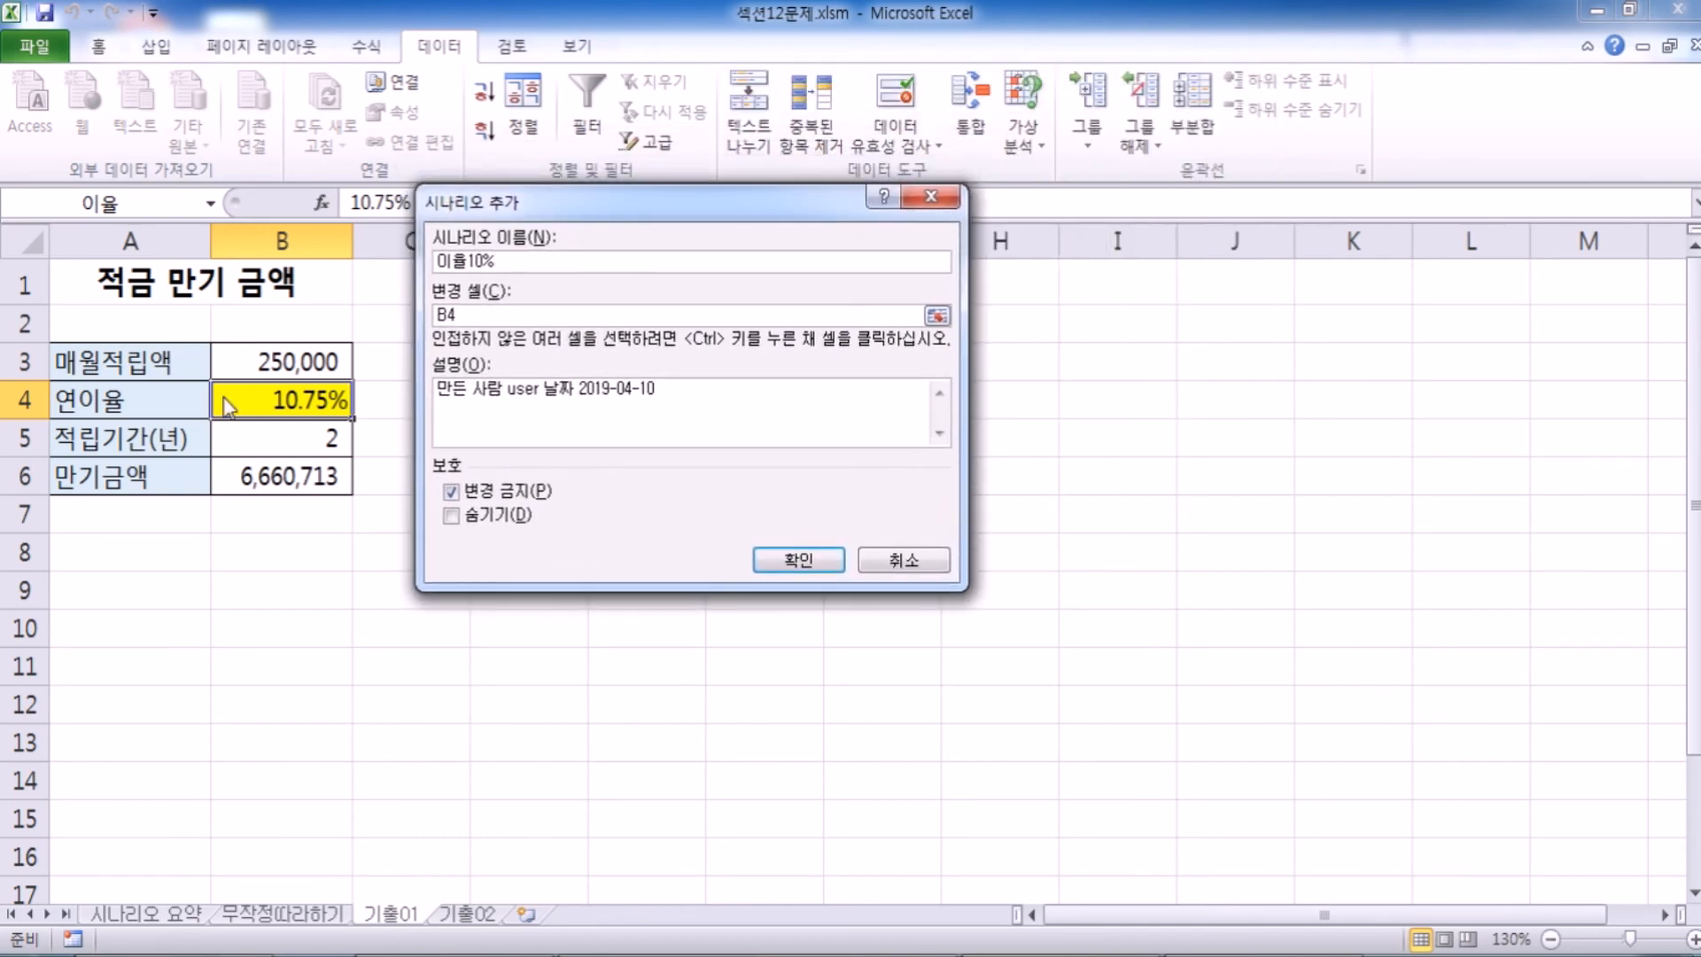
{"action": "left_click_drag", "start_coordinate": [501, 316], "coordinate": [441, 314]}
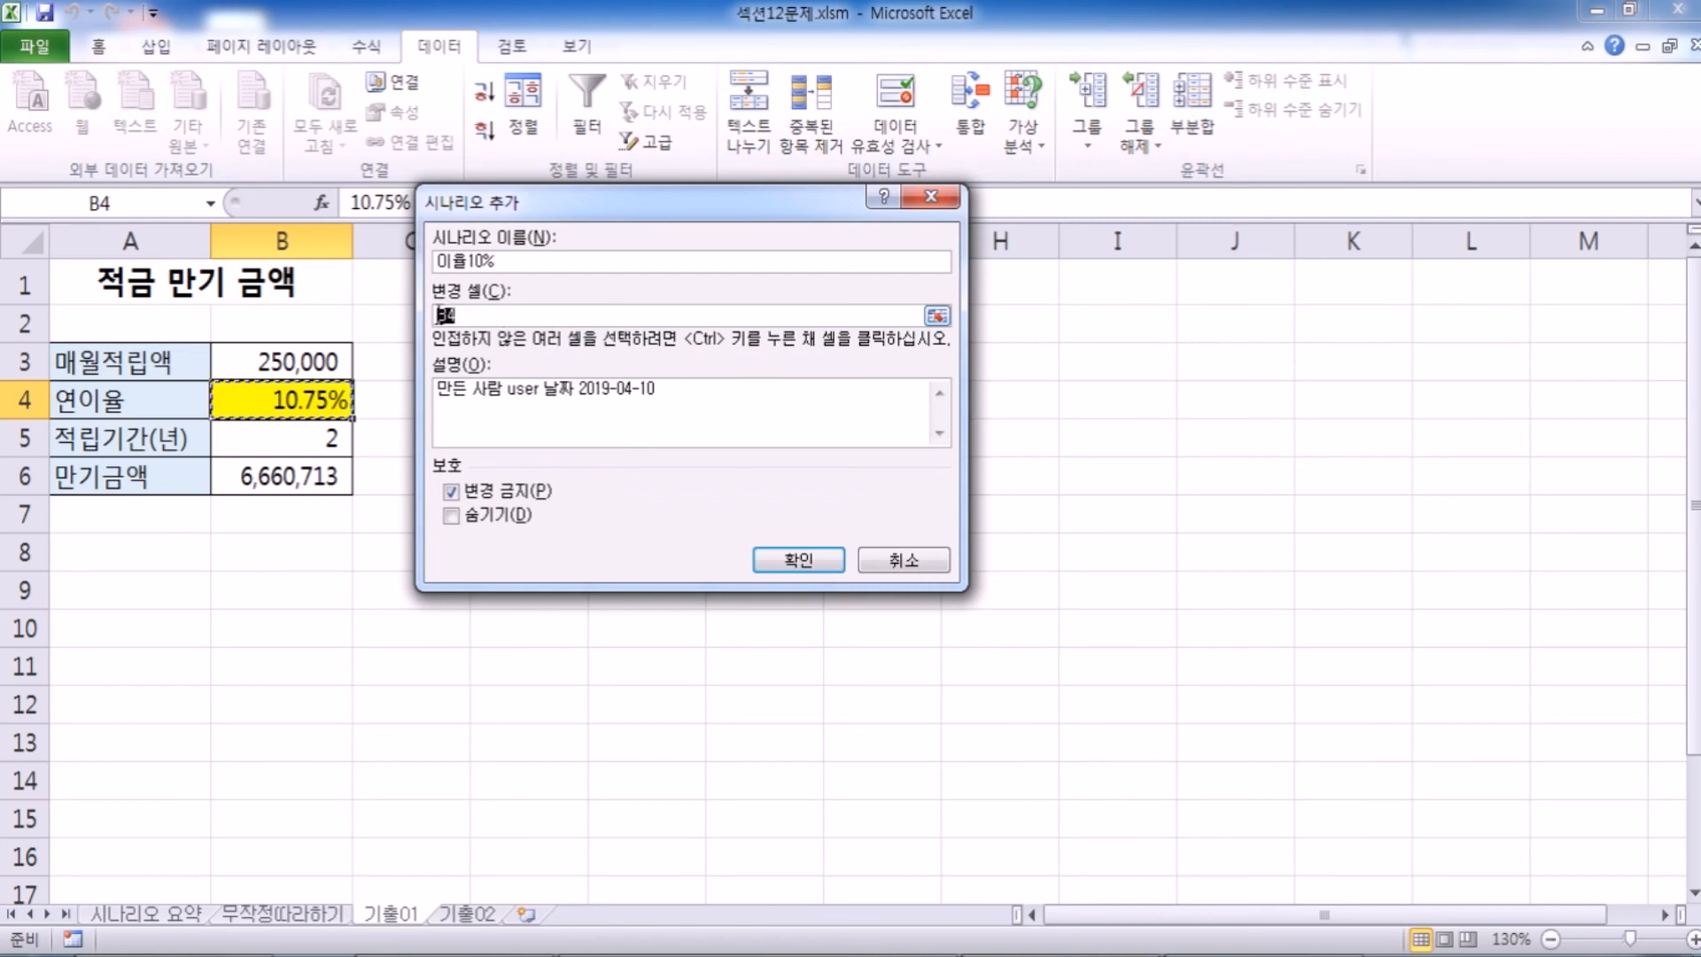
{"action": "left_click", "coordinate": [279, 407]}
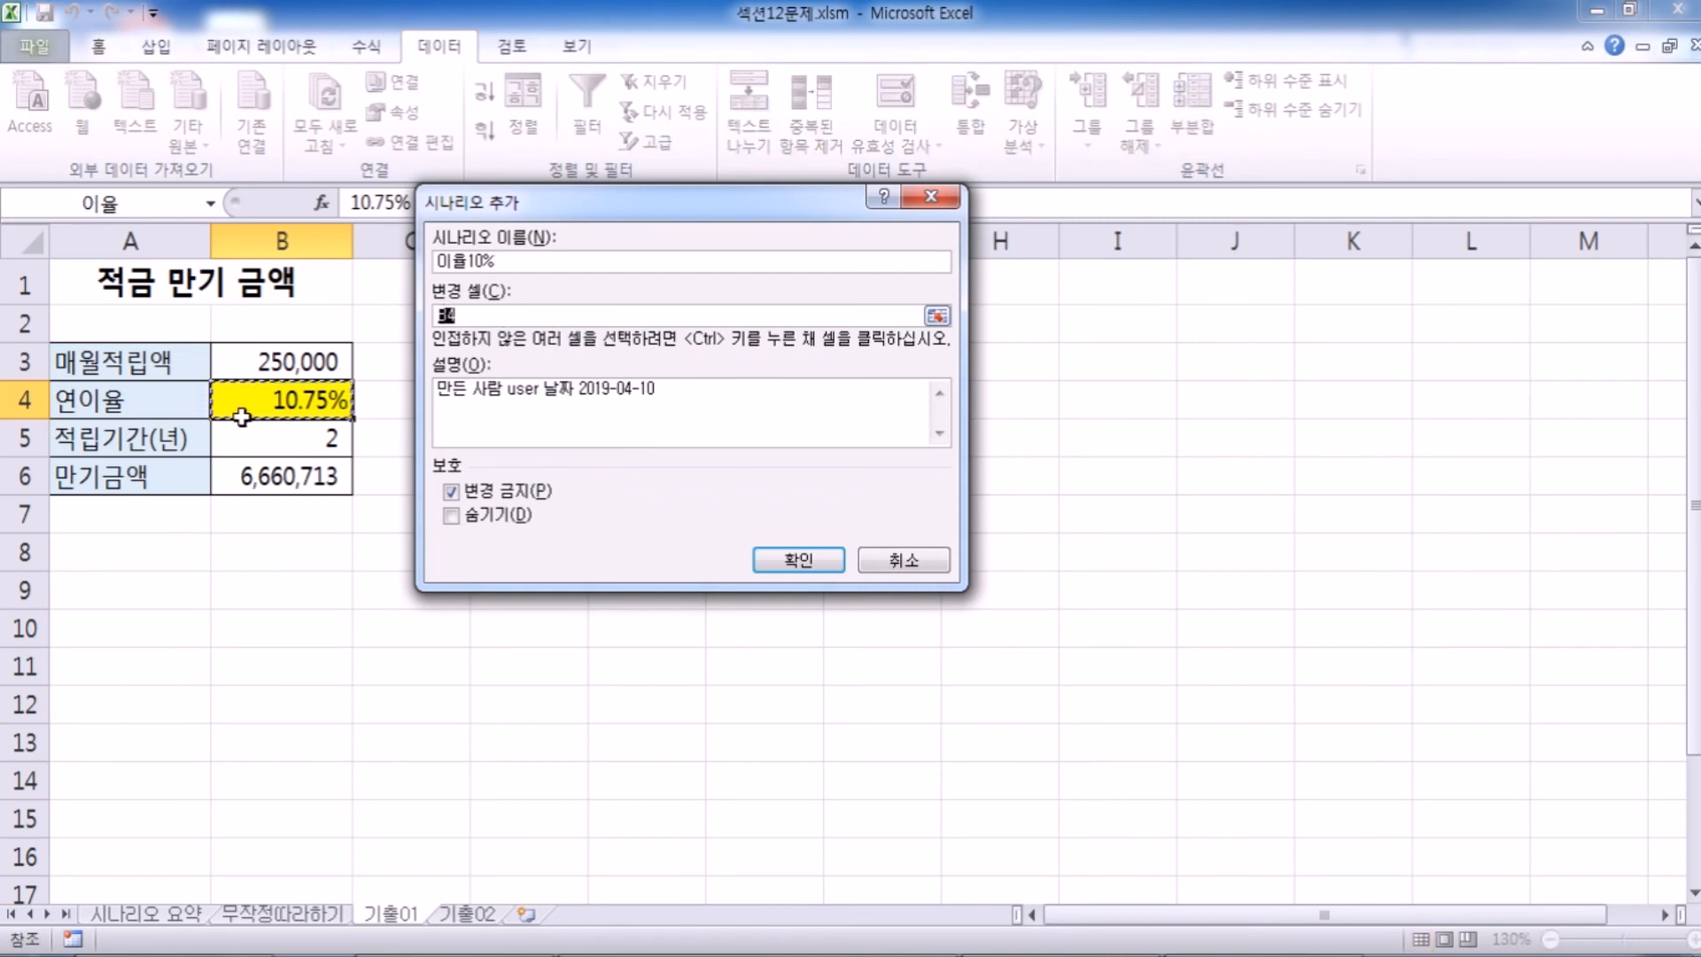
{"action": "left_click", "coordinate": [815, 556]}
{"action": "left_click", "coordinate": [815, 560]}
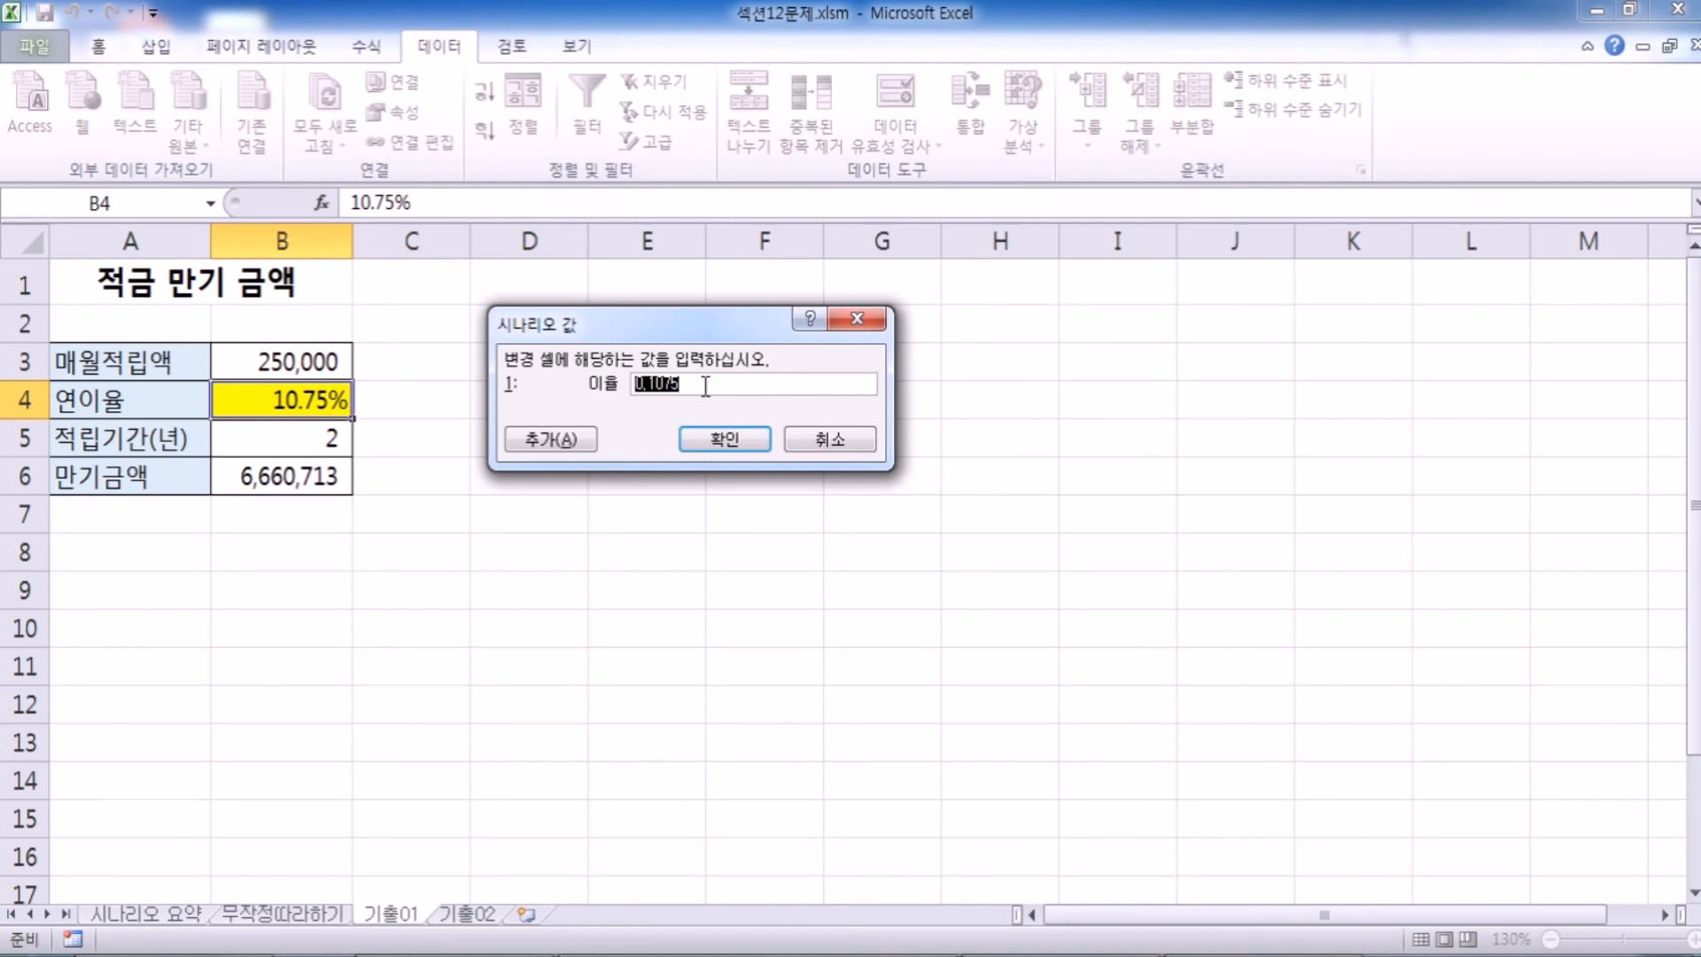
{"action": "type", "text": "10%"}
{"action": "left_click", "coordinate": [530, 446]}
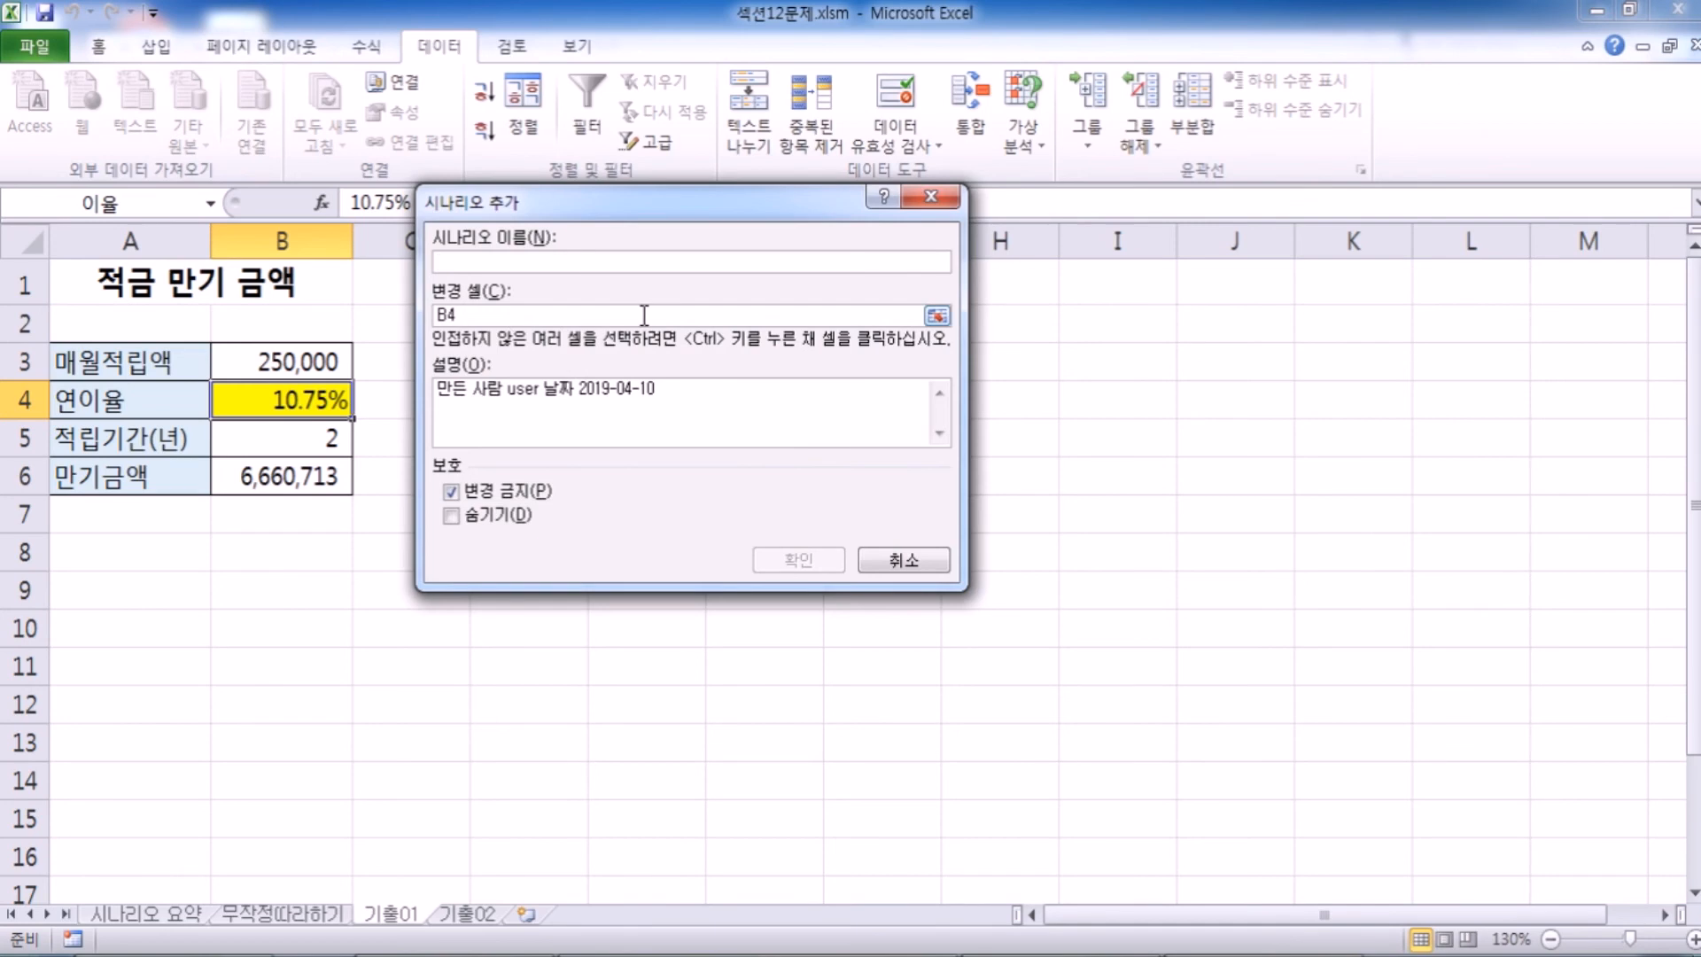
Step: Name the second scenario 이율11.5% and accept B4 as its changing cell
{"action": "type", "text": "이"}
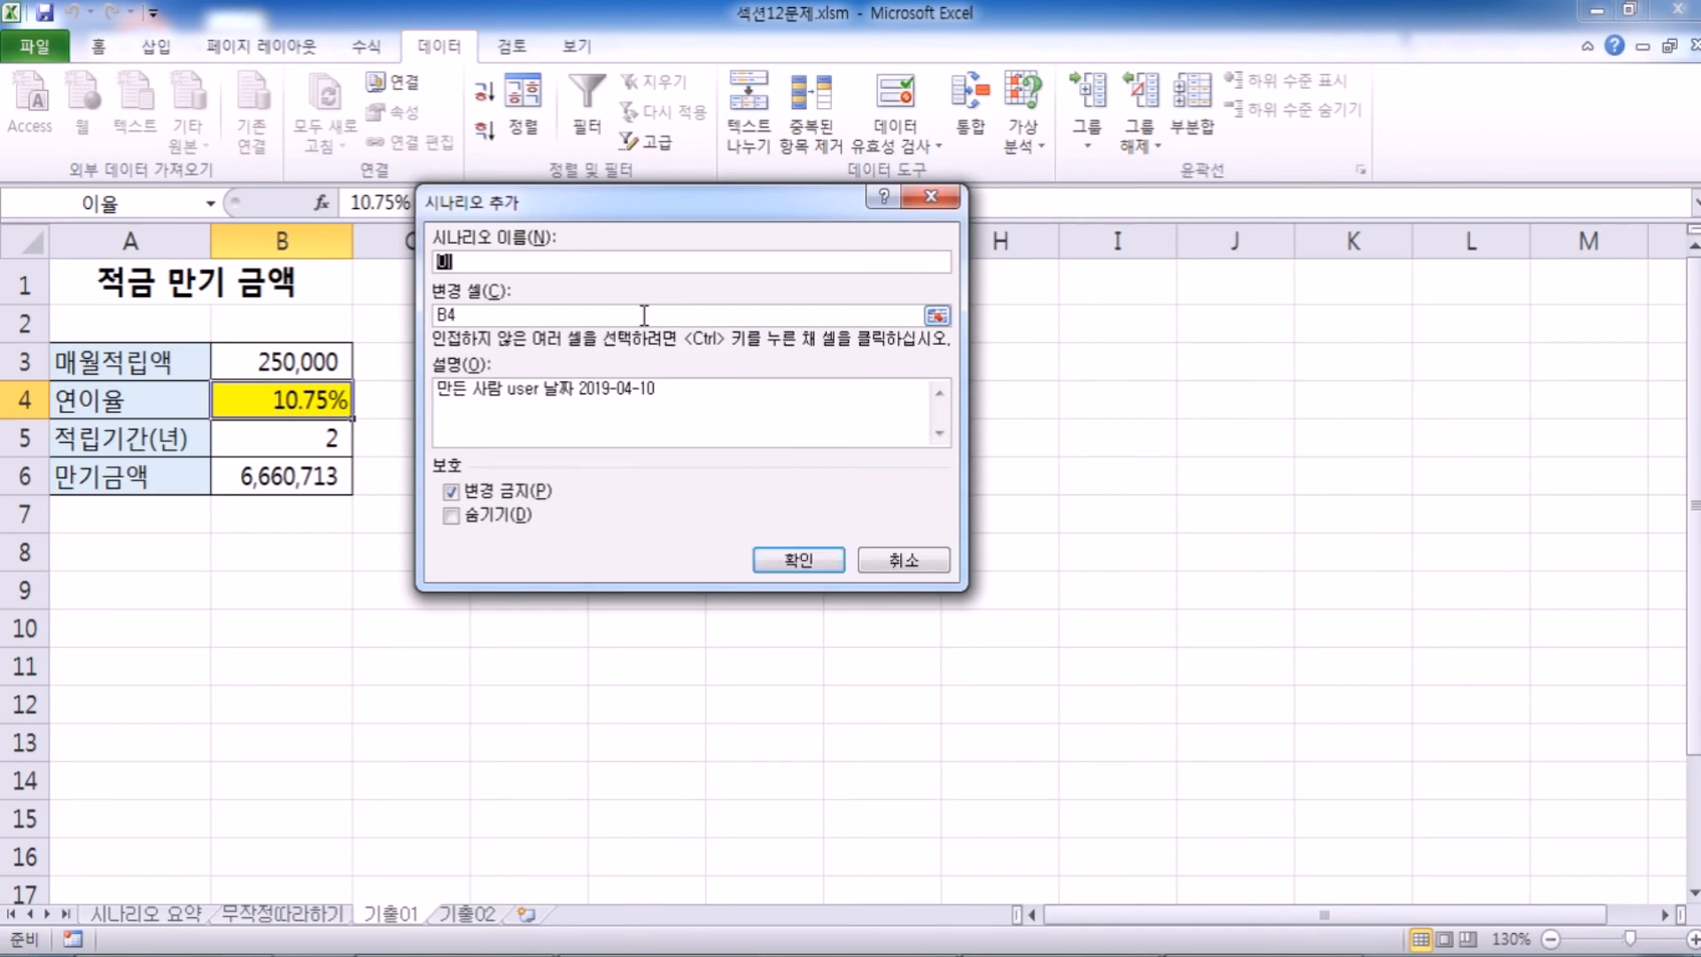
{"action": "type", "text": "율11..5%"}
{"action": "key", "text": "Left"}
{"action": "key", "text": "Left"}
{"action": "key", "text": "BackSpace"}
{"action": "left_click", "coordinate": [501, 312]}
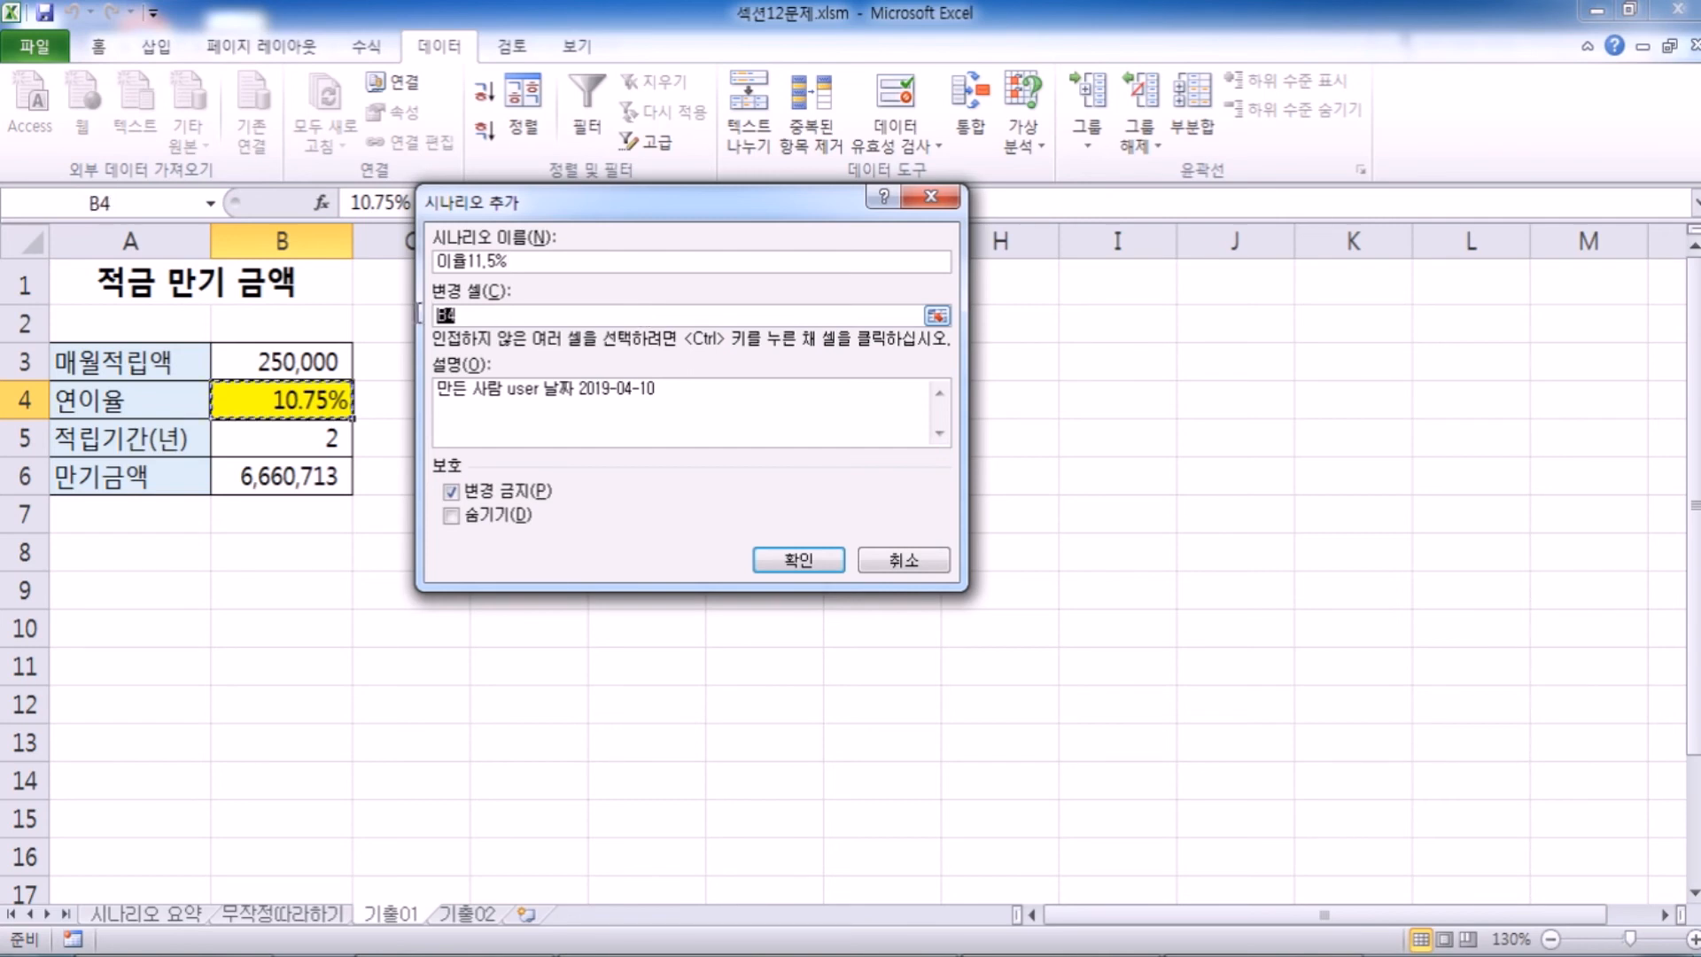
{"action": "left_click", "coordinate": [274, 405]}
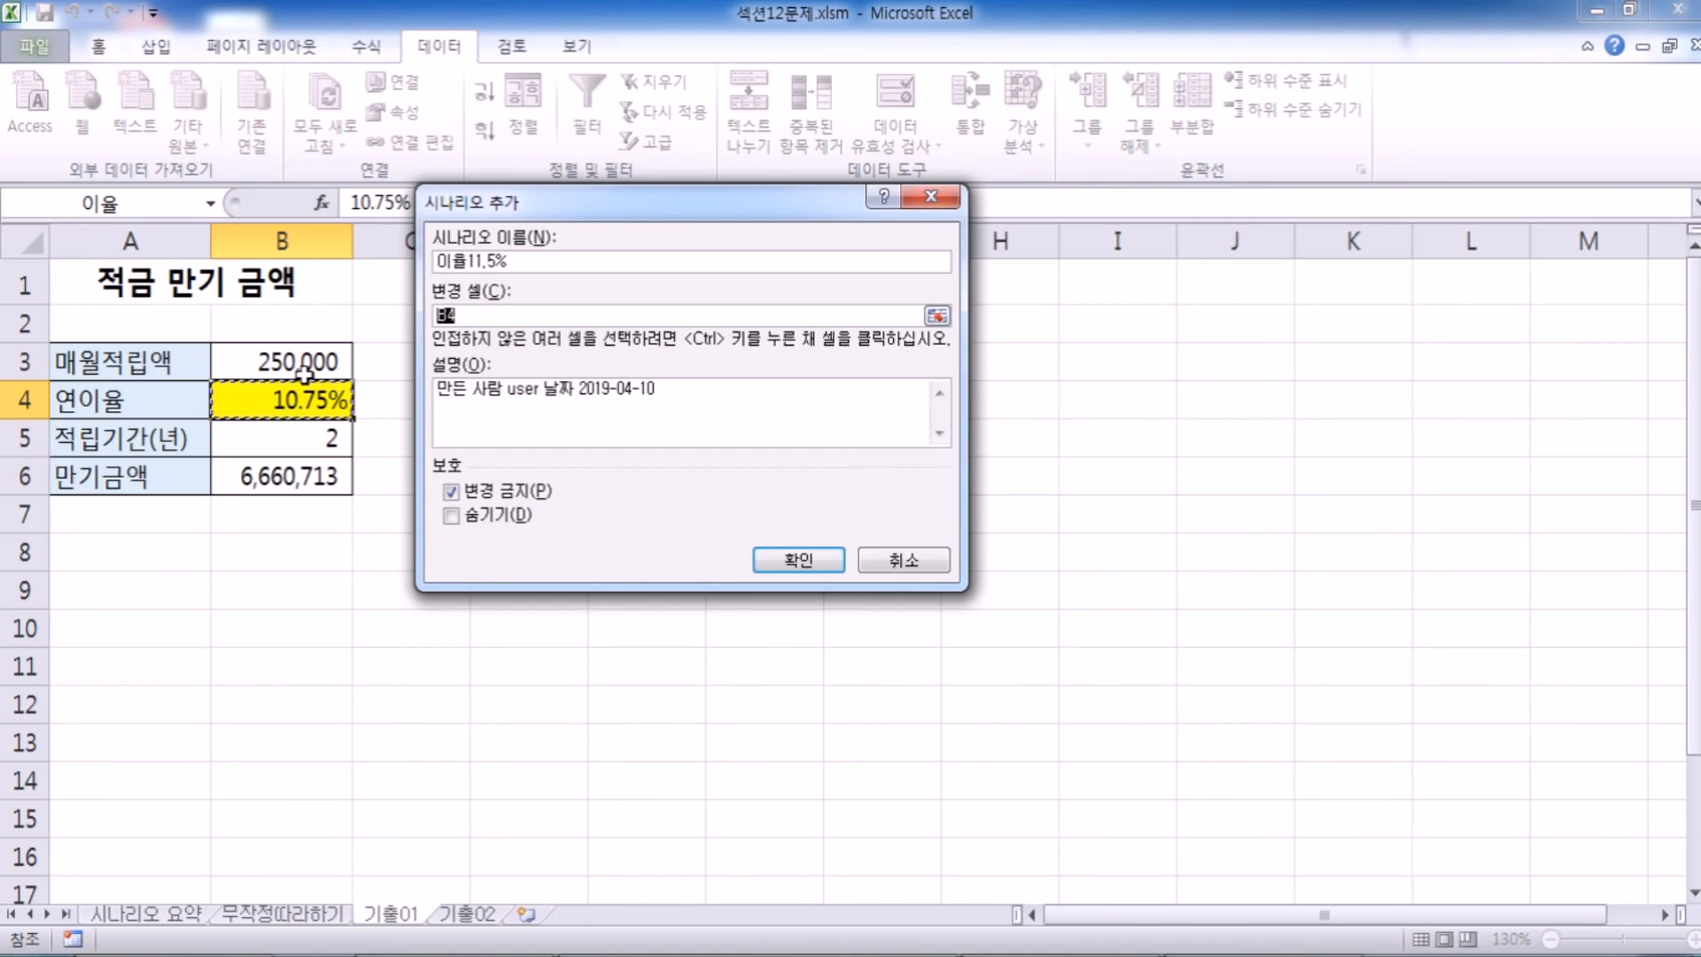
{"action": "left_click", "coordinate": [799, 563]}
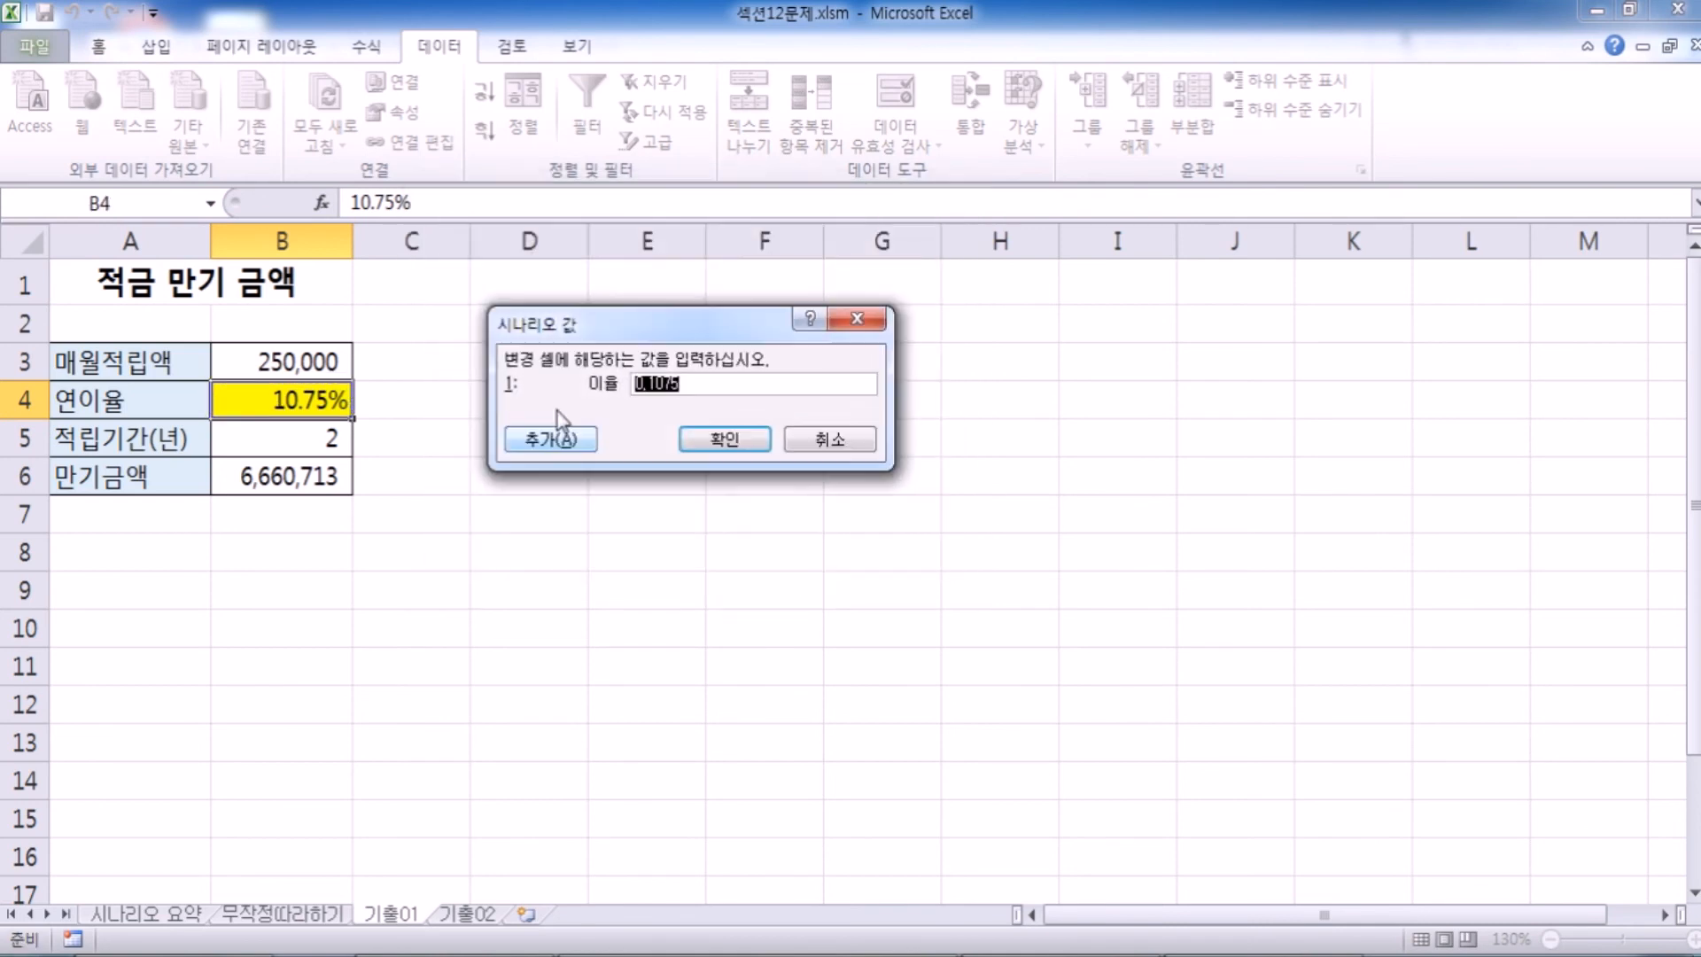
{"action": "type", "text": "11..5"}
{"action": "key", "text": "BackSpace"}
{"action": "key", "text": "BackSpace"}
{"action": "key", "text": "BackSpace"}
{"action": "key", "text": "BackSpace"}
{"action": "type", "text": "1.."}
{"action": "key", "text": "BackSpace"}
{"action": "key", "text": "BackSpace"}
{"action": "key", "text": "BackSpace"}
{"action": "key", "text": "BackSpace"}
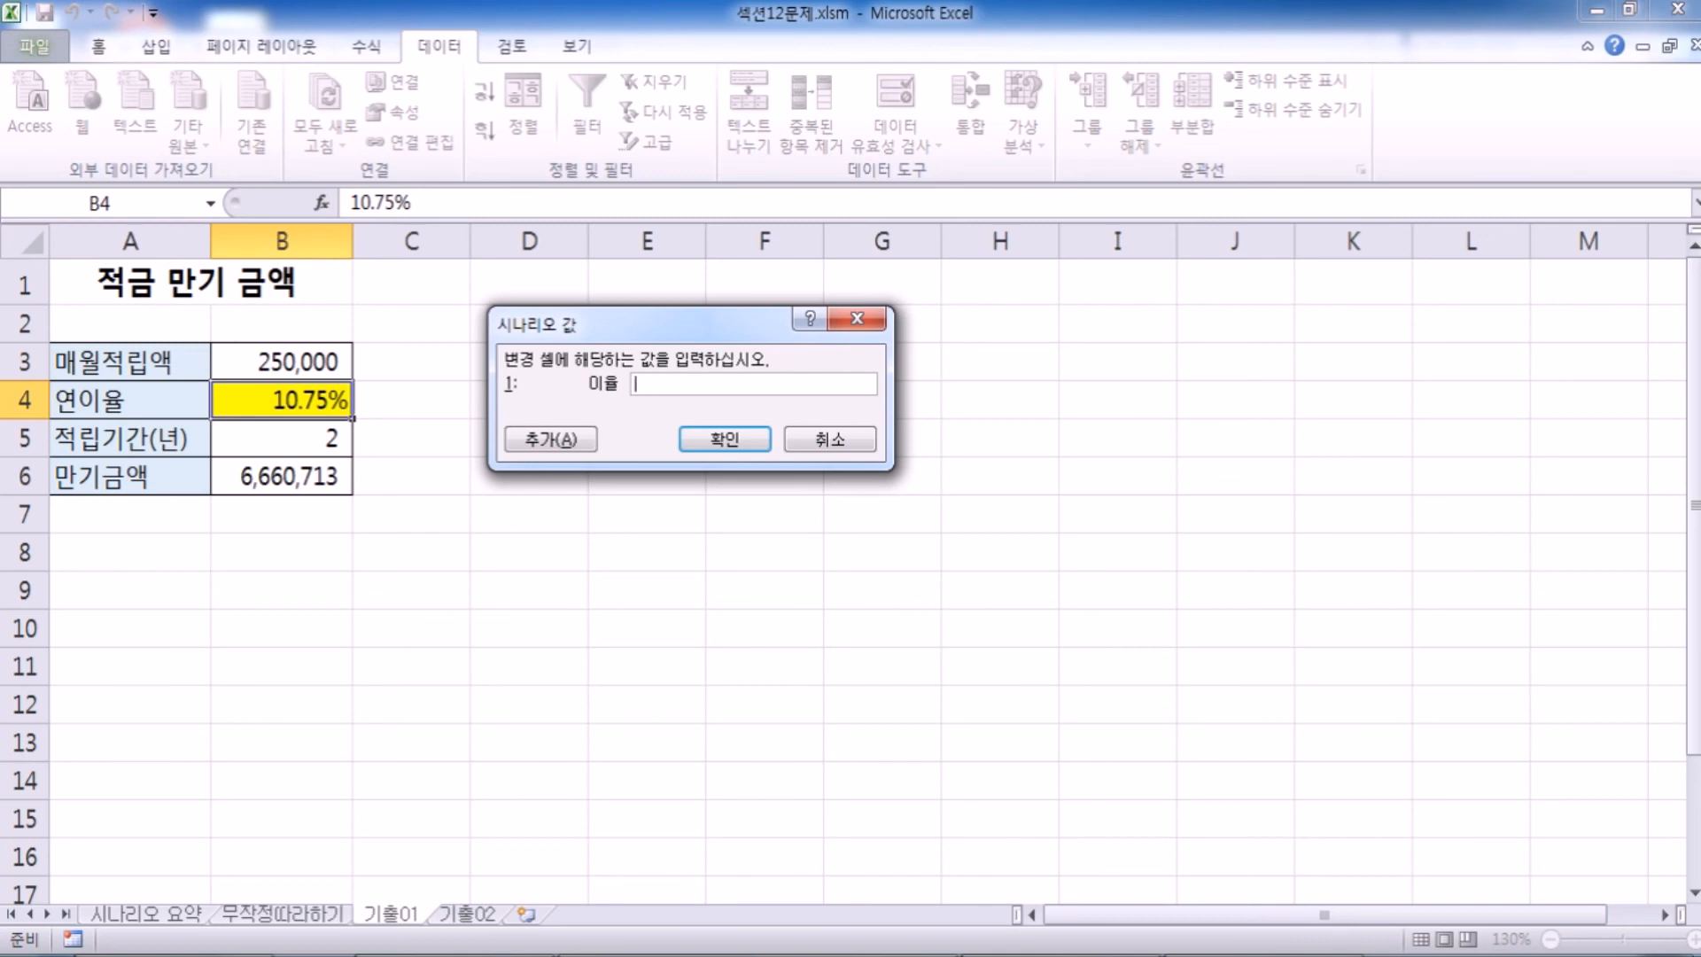
{"action": "type", "text": "0..115"}
{"action": "key", "text": "BackSpace"}
{"action": "key", "text": "BackSpace"}
{"action": "key", "text": "BackSpace"}
{"action": "key", "text": "BackSpace"}
{"action": "key", "text": "BackSpace"}
Step: Set the 이율11.5% scenario's 이율 value to 11.5% and finish adding the scenario
{"action": "type", "text": "11.5%"}
{"action": "left_click", "coordinate": [726, 439]}
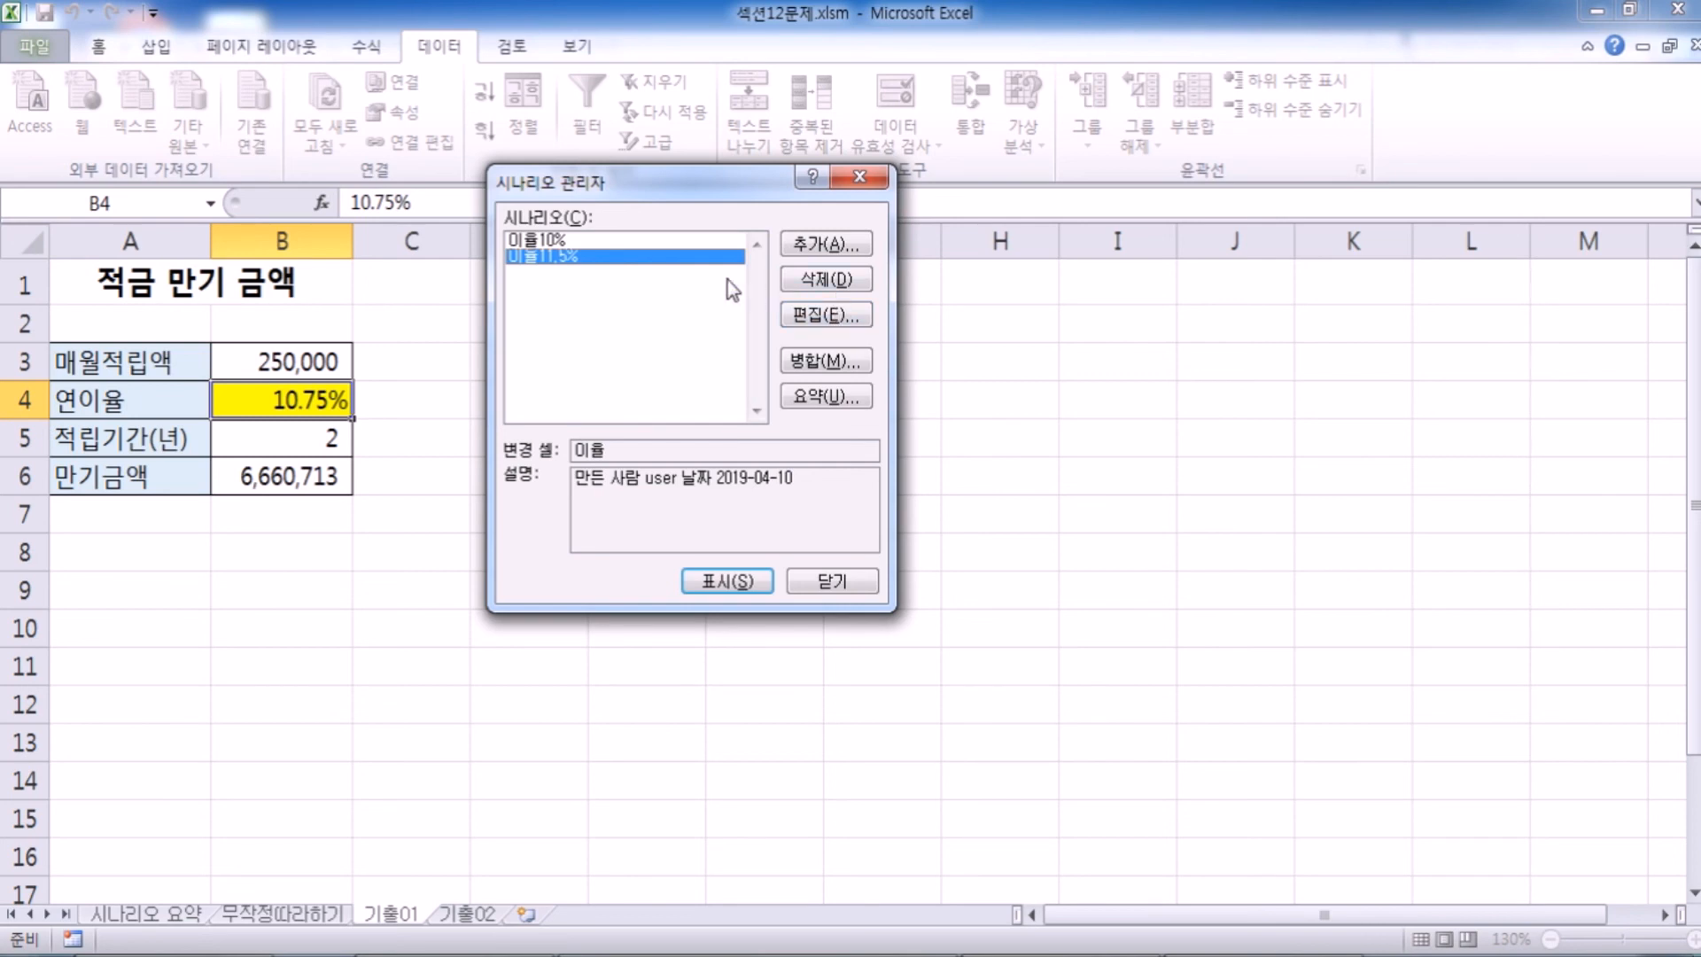
Step: Edit the 이율10% scenario, keep B4 as its changing cell, and make sure its 이율 value is 0.1
{"action": "left_click", "coordinate": [594, 239]}
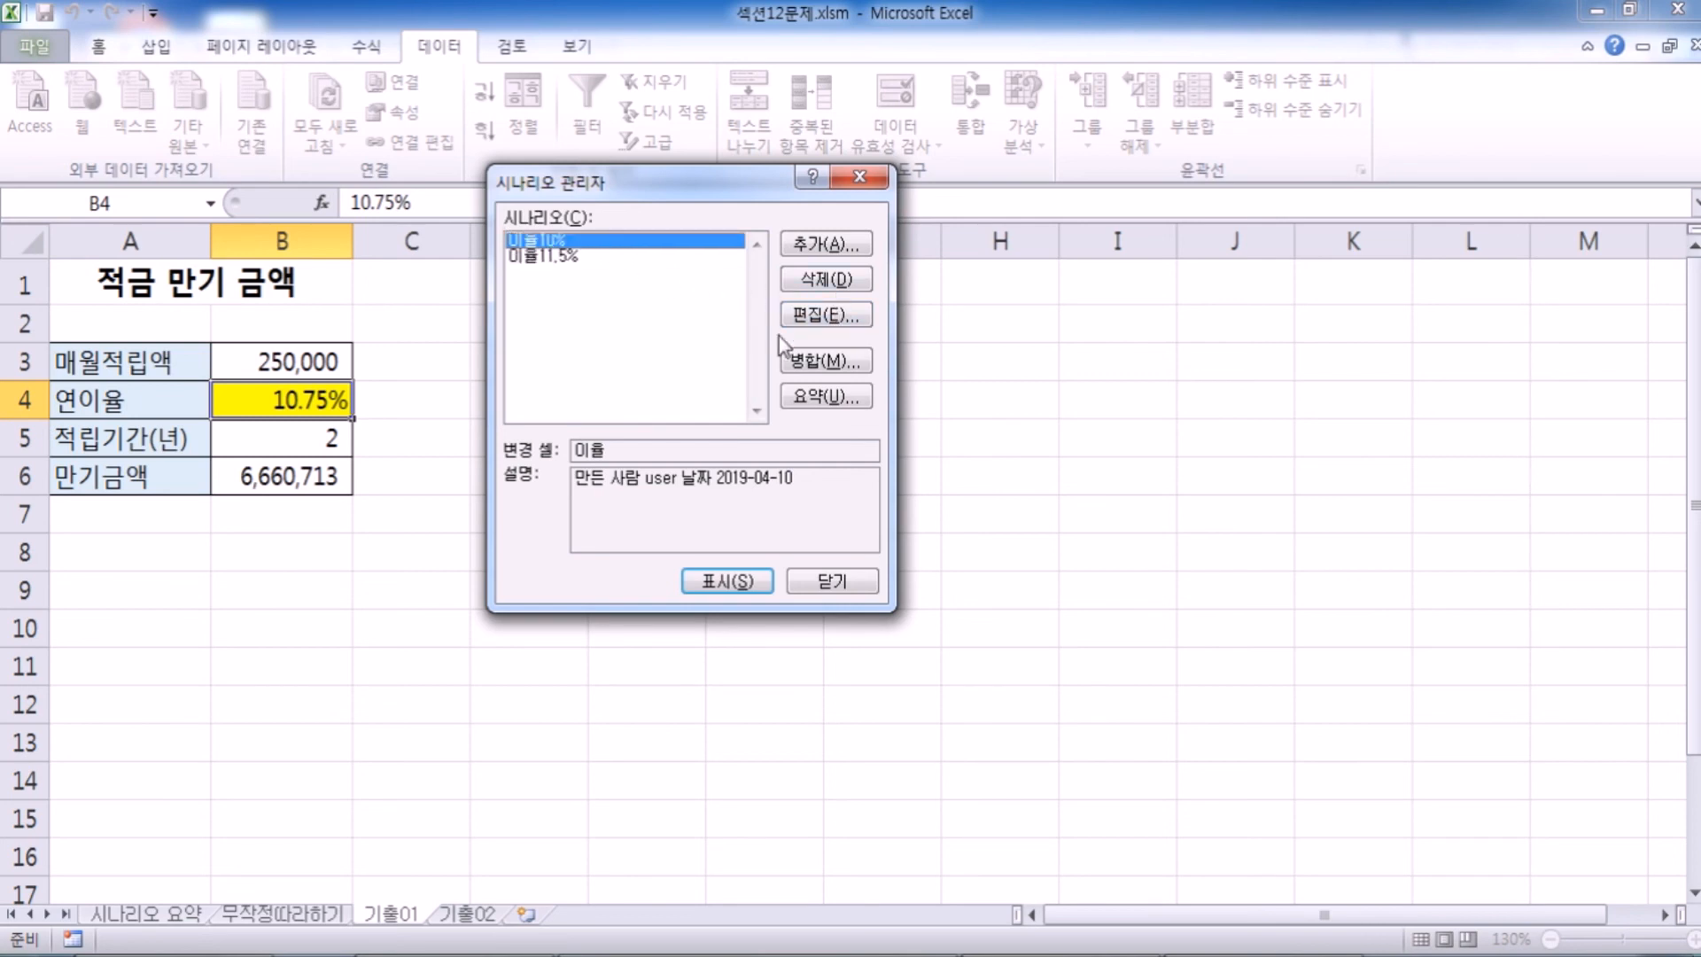
{"action": "left_click", "coordinate": [819, 316]}
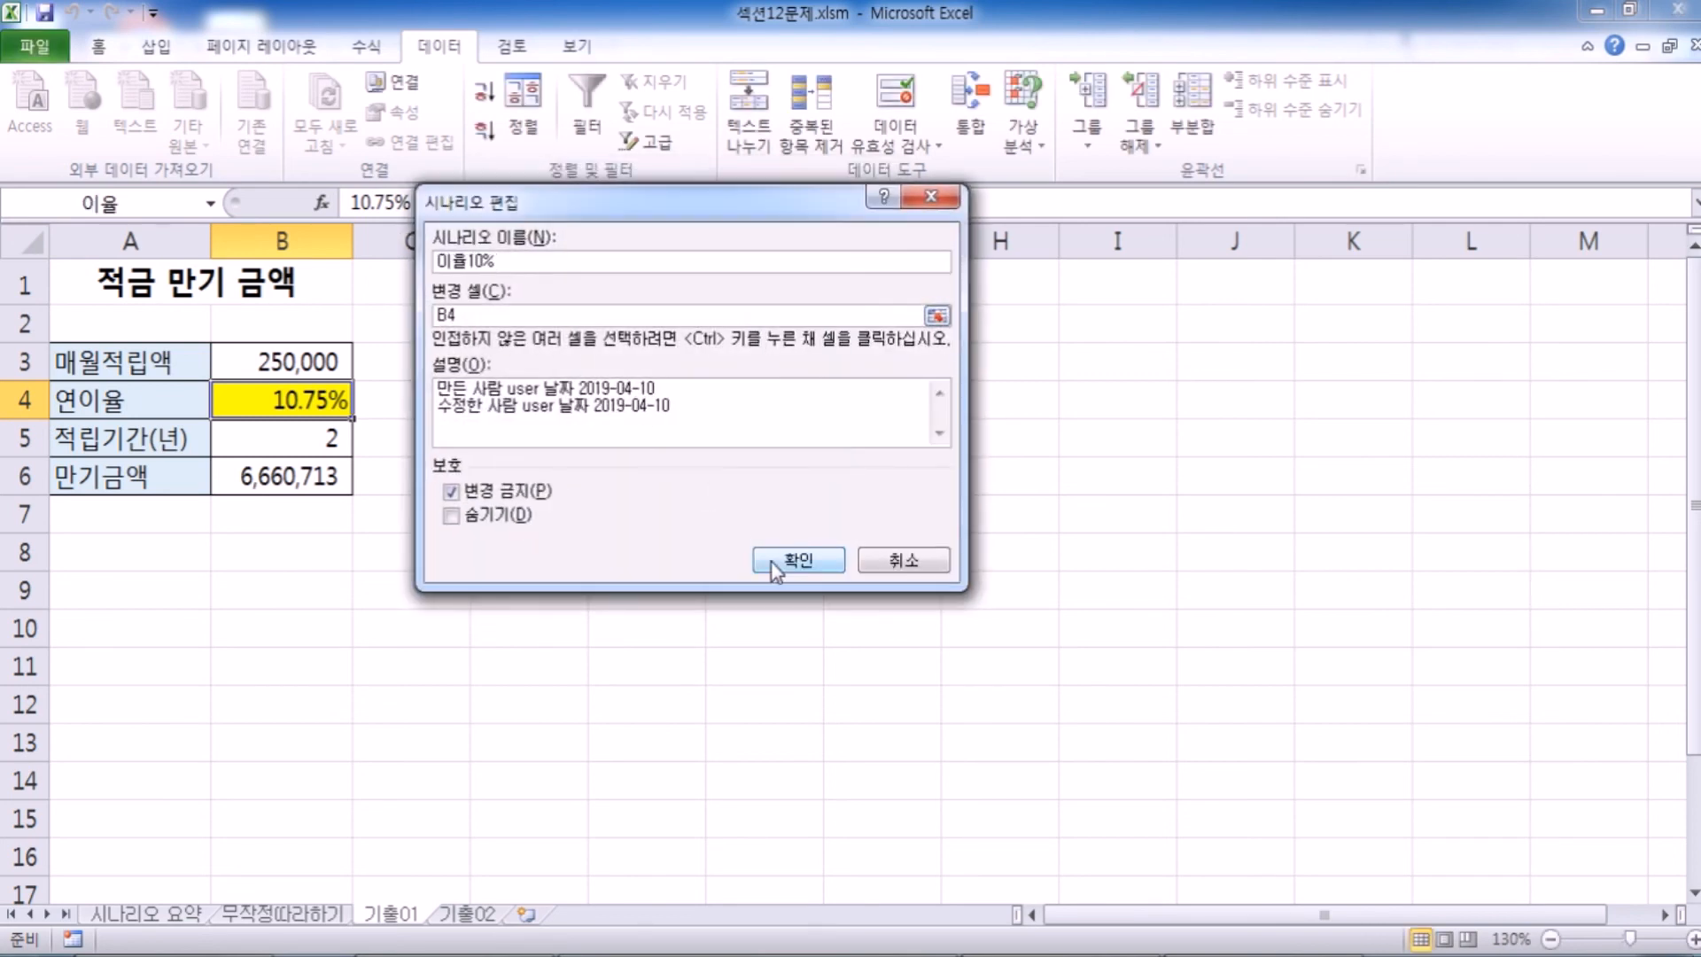
{"action": "left_click", "coordinate": [797, 559]}
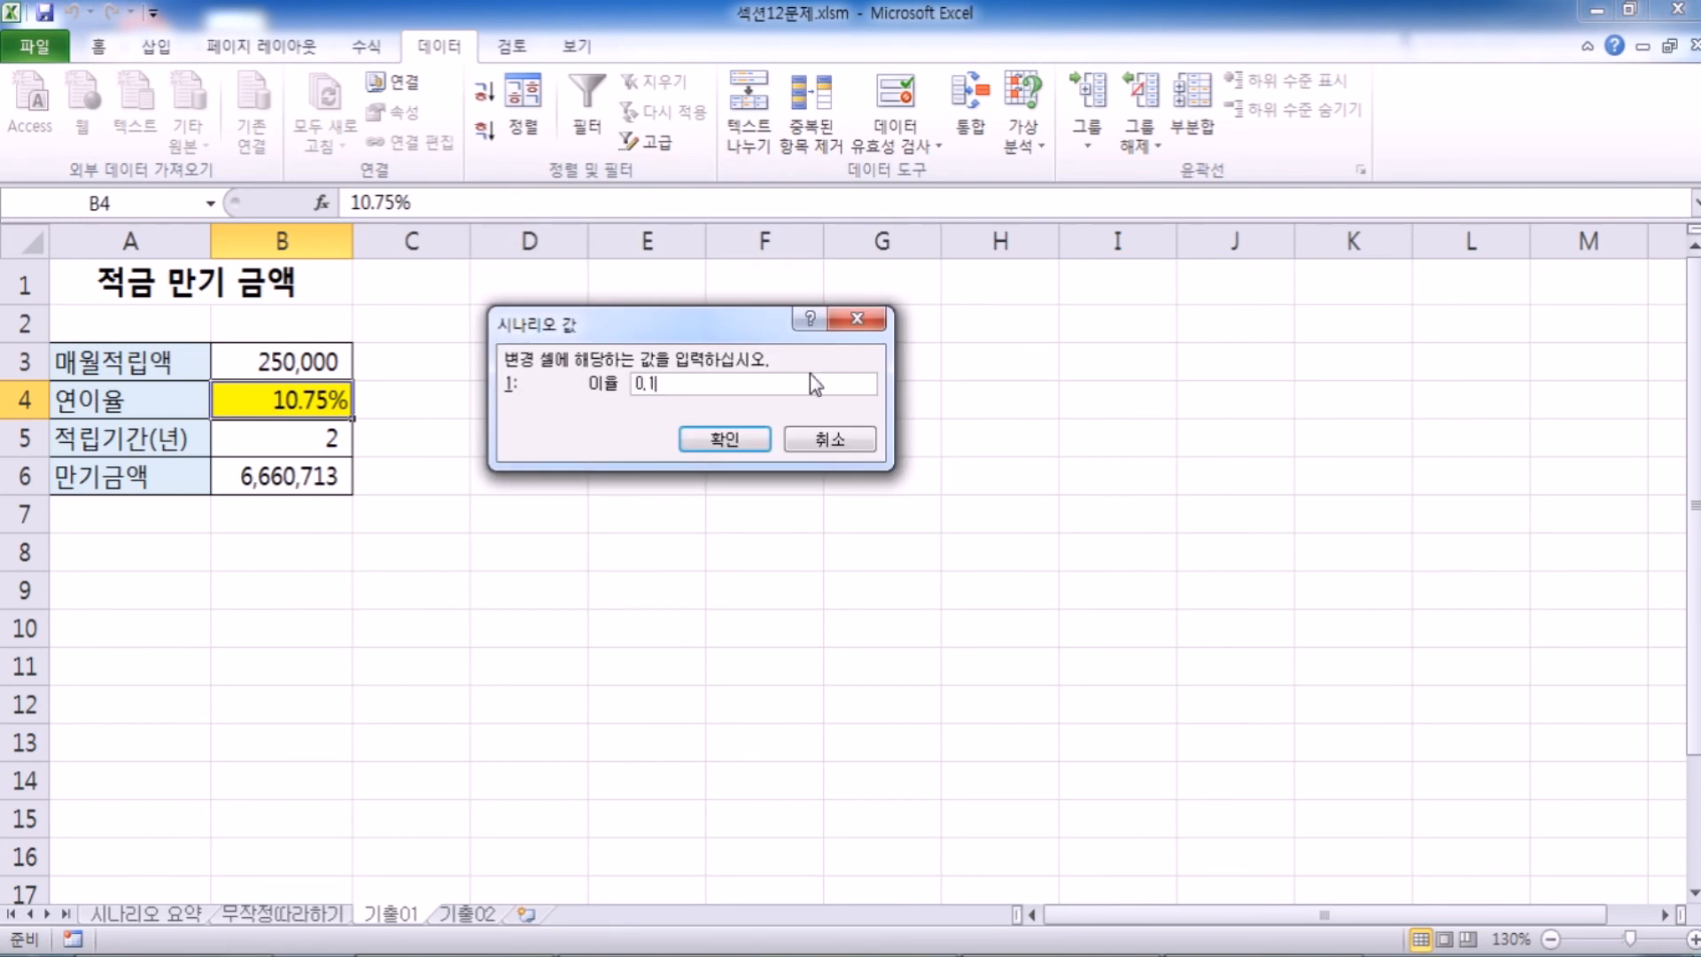
{"action": "type", "text": "0..1"}
{"action": "left_click", "coordinate": [643, 385]}
{"action": "key", "text": "Delete"}
{"action": "left_click", "coordinate": [721, 447]}
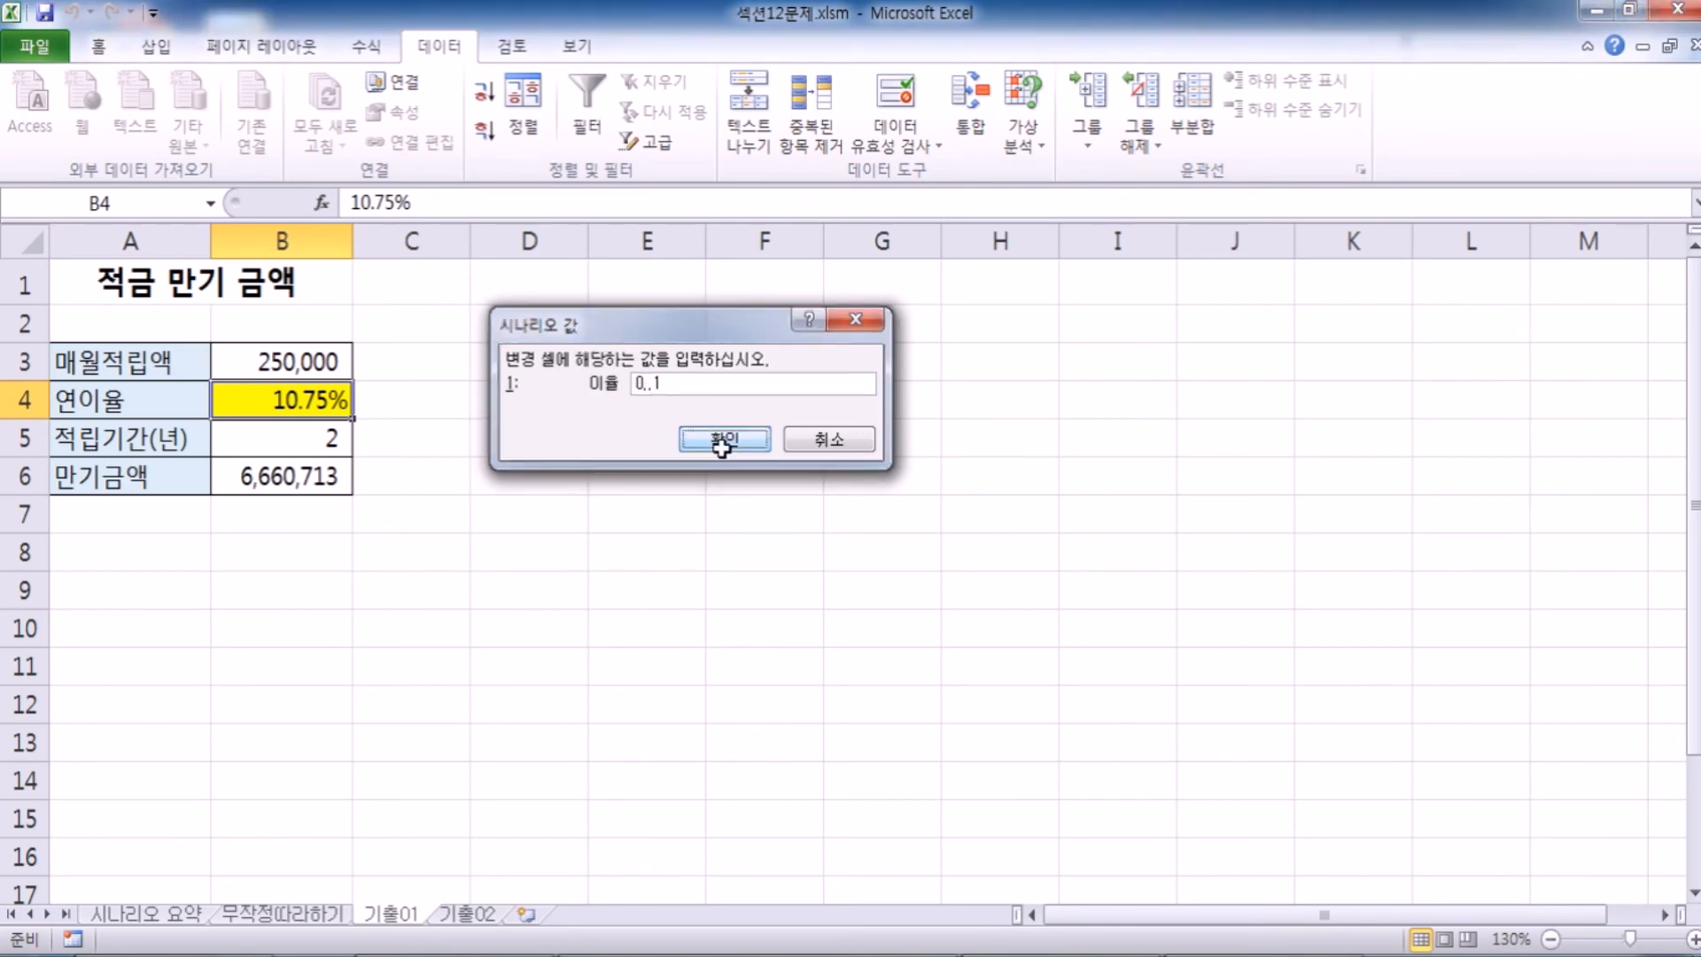
{"action": "left_click", "coordinate": [810, 317]}
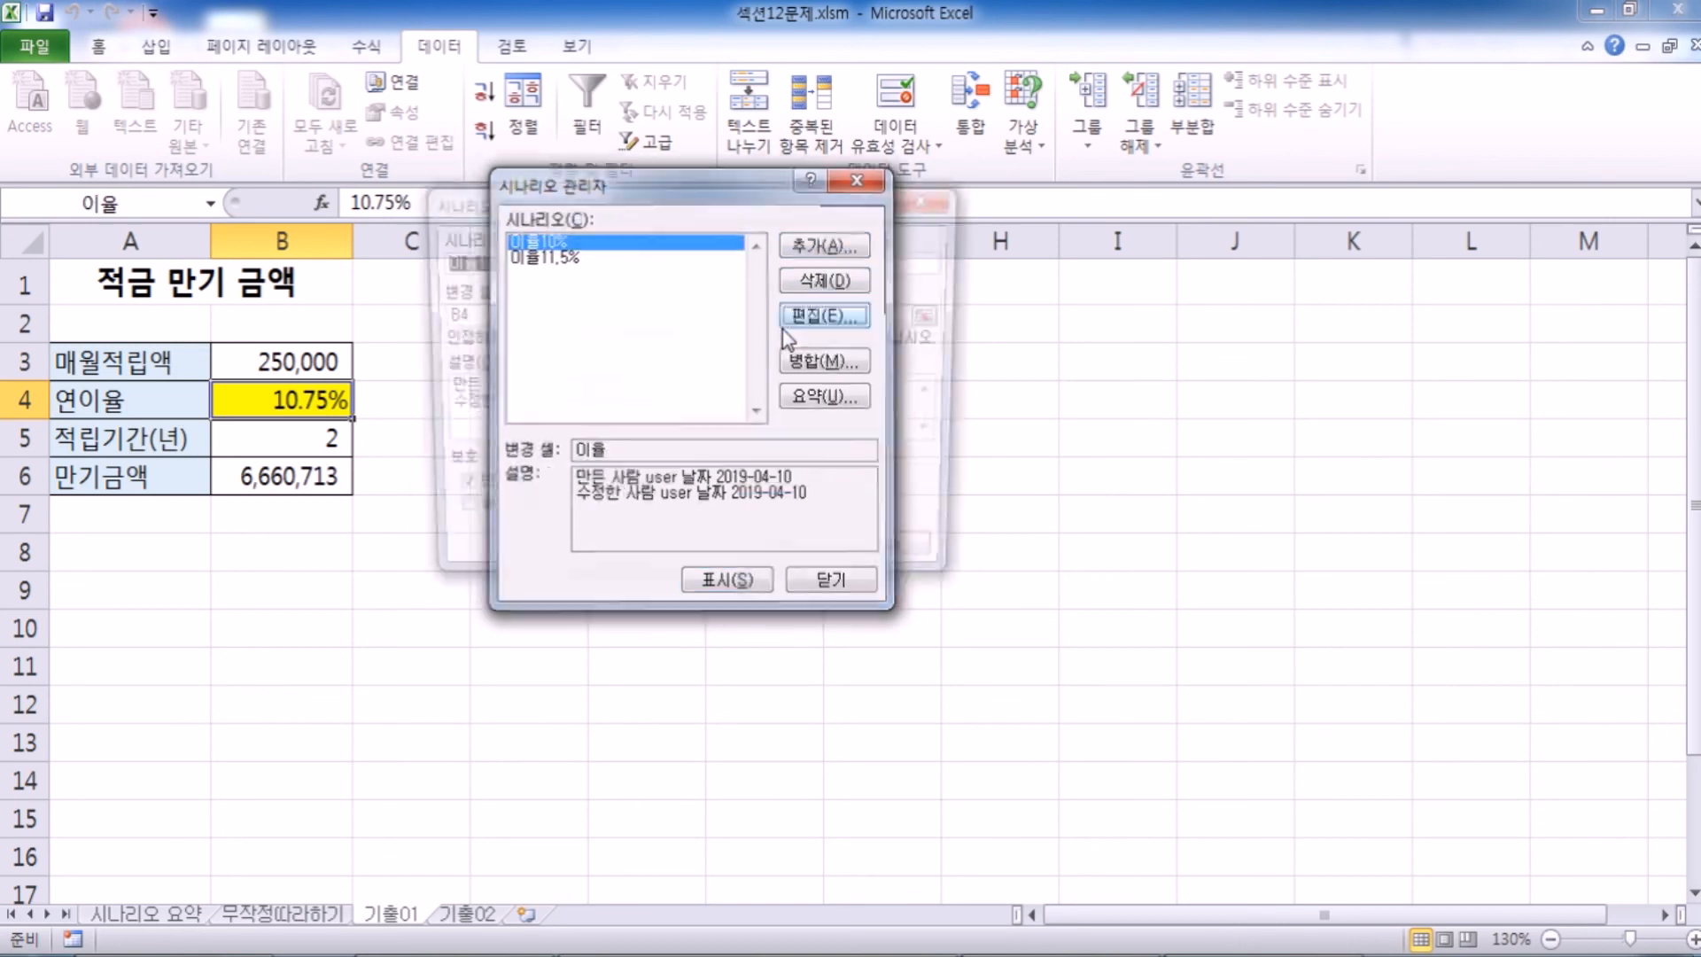
{"action": "left_click", "coordinate": [796, 562]}
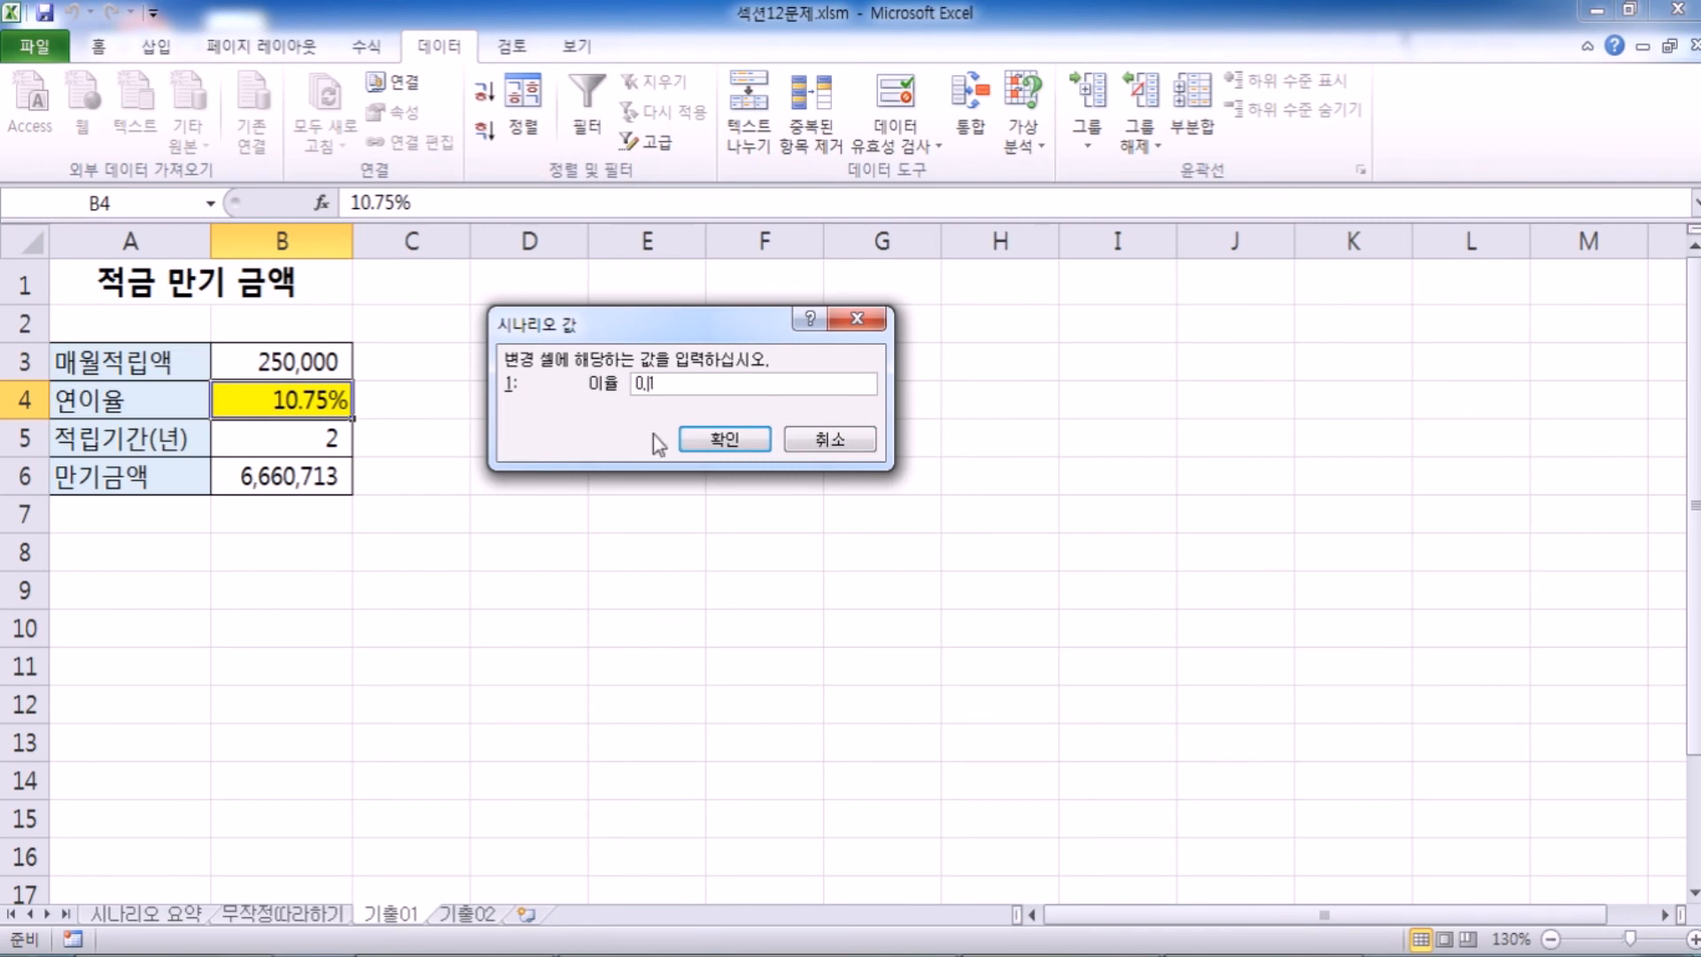
{"action": "left_click", "coordinate": [722, 441]}
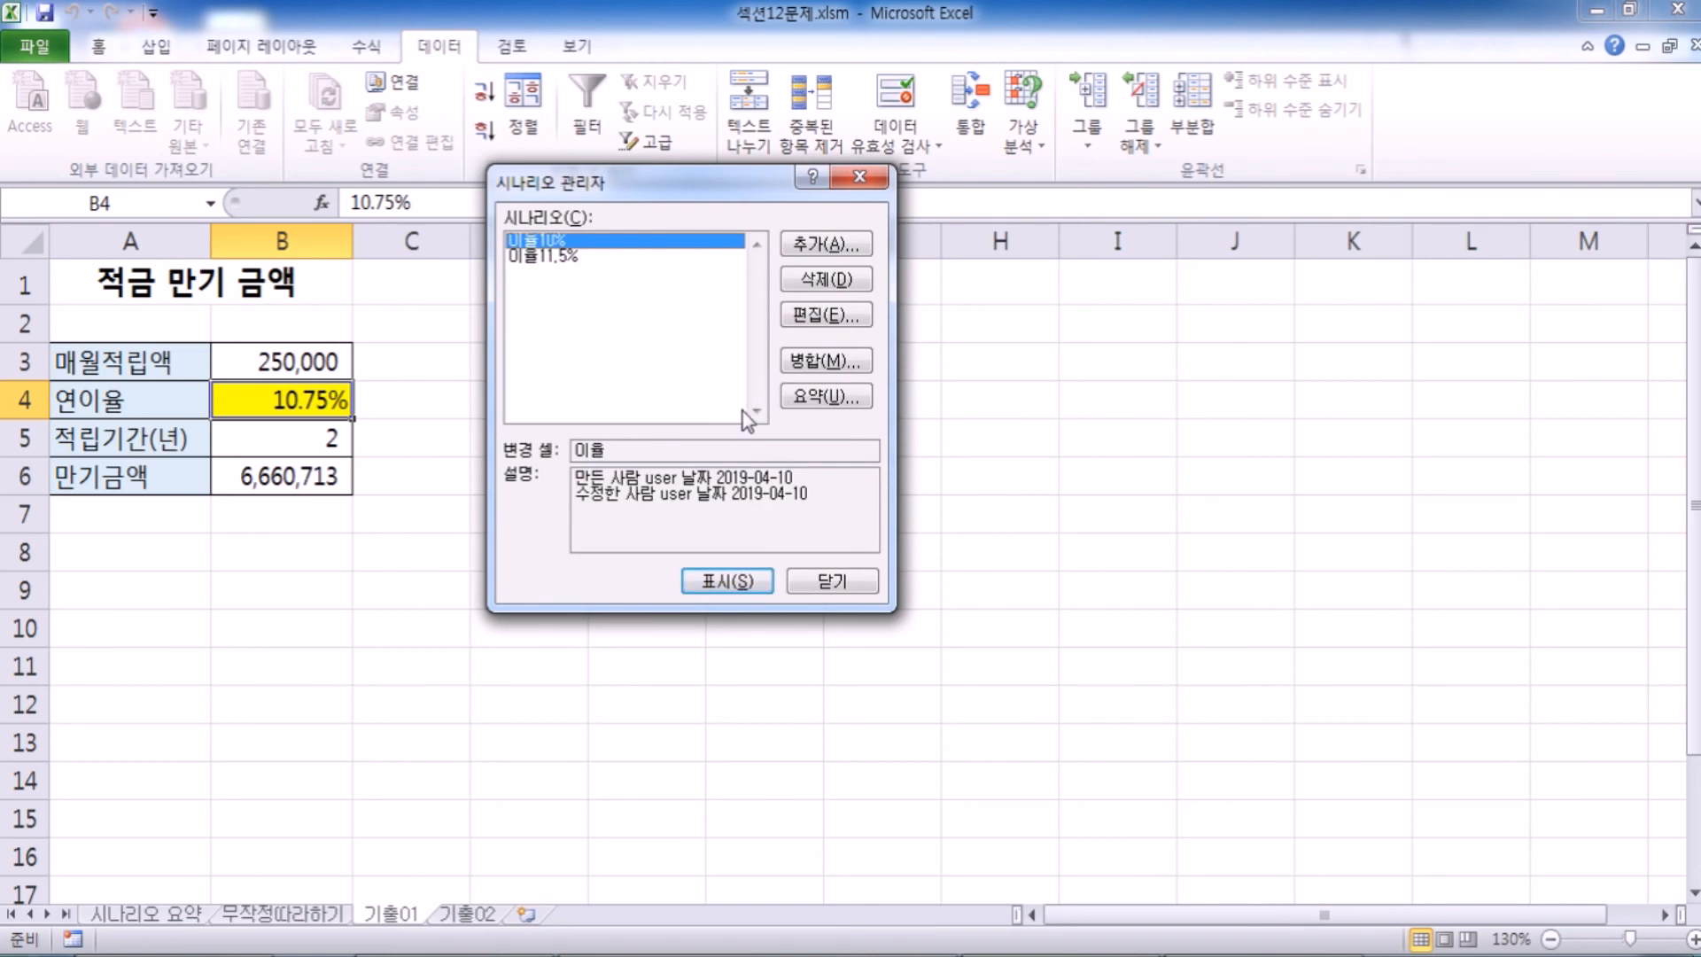
Step: Edit the 이율11.5% scenario and set its 이율 value to 0.115
{"action": "left_click", "coordinate": [576, 255]}
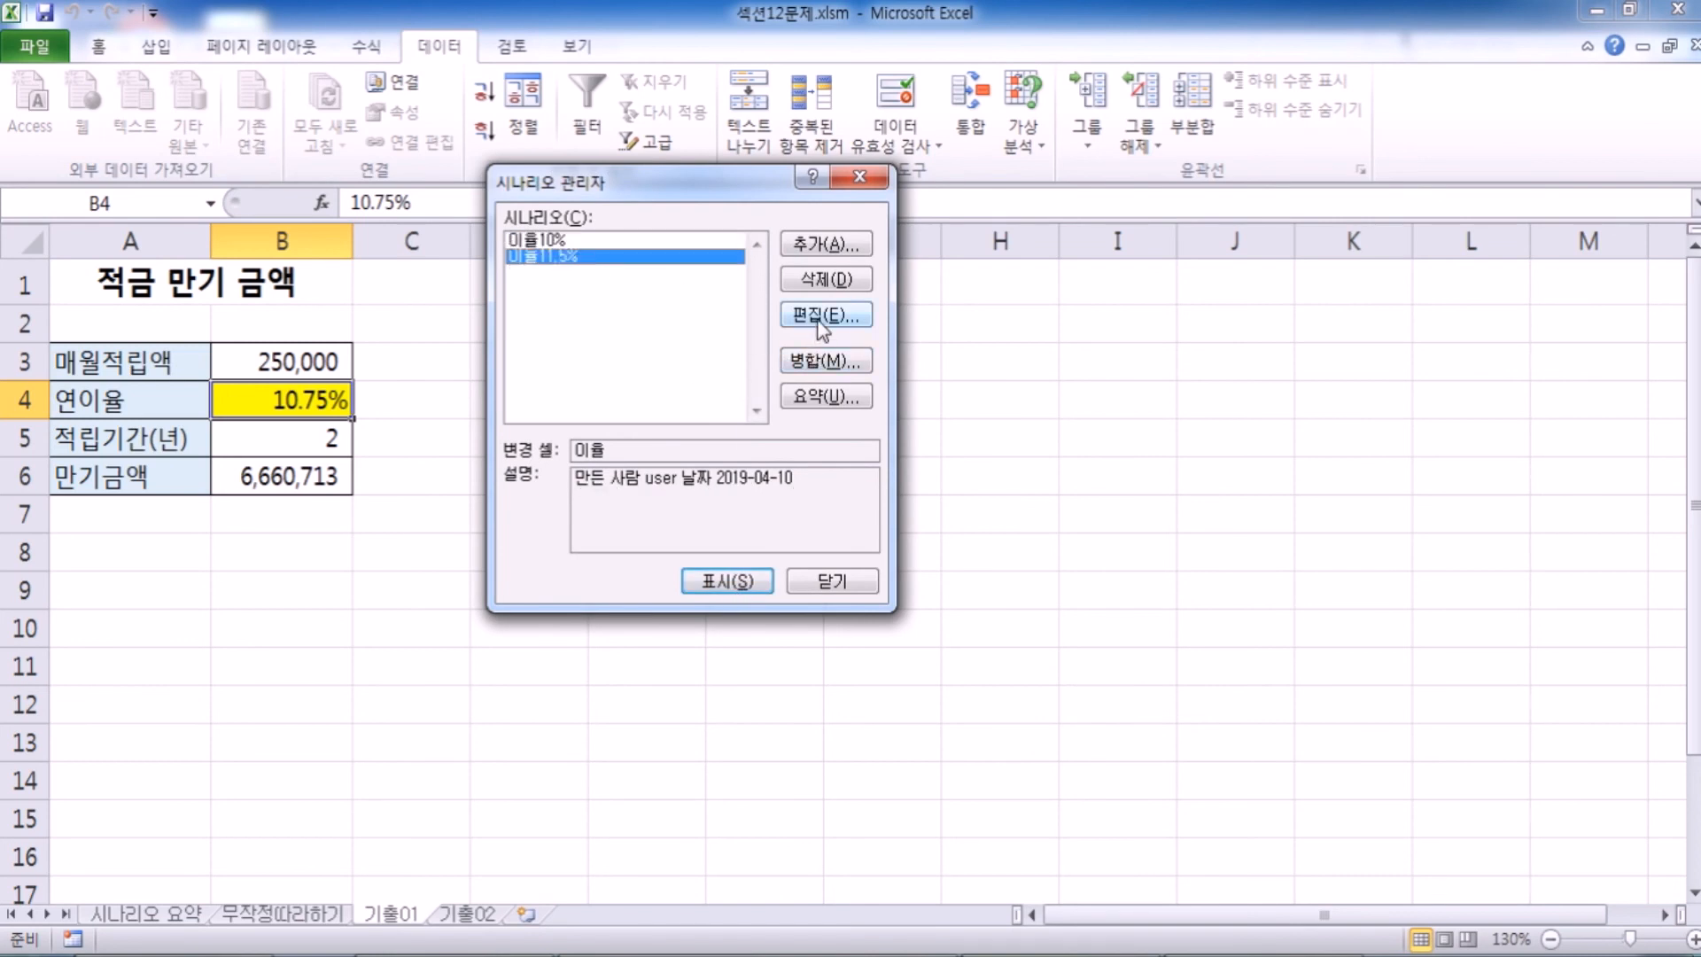
{"action": "left_click", "coordinate": [815, 317]}
{"action": "left_click", "coordinate": [799, 559]}
{"action": "type", "text": "0.115"}
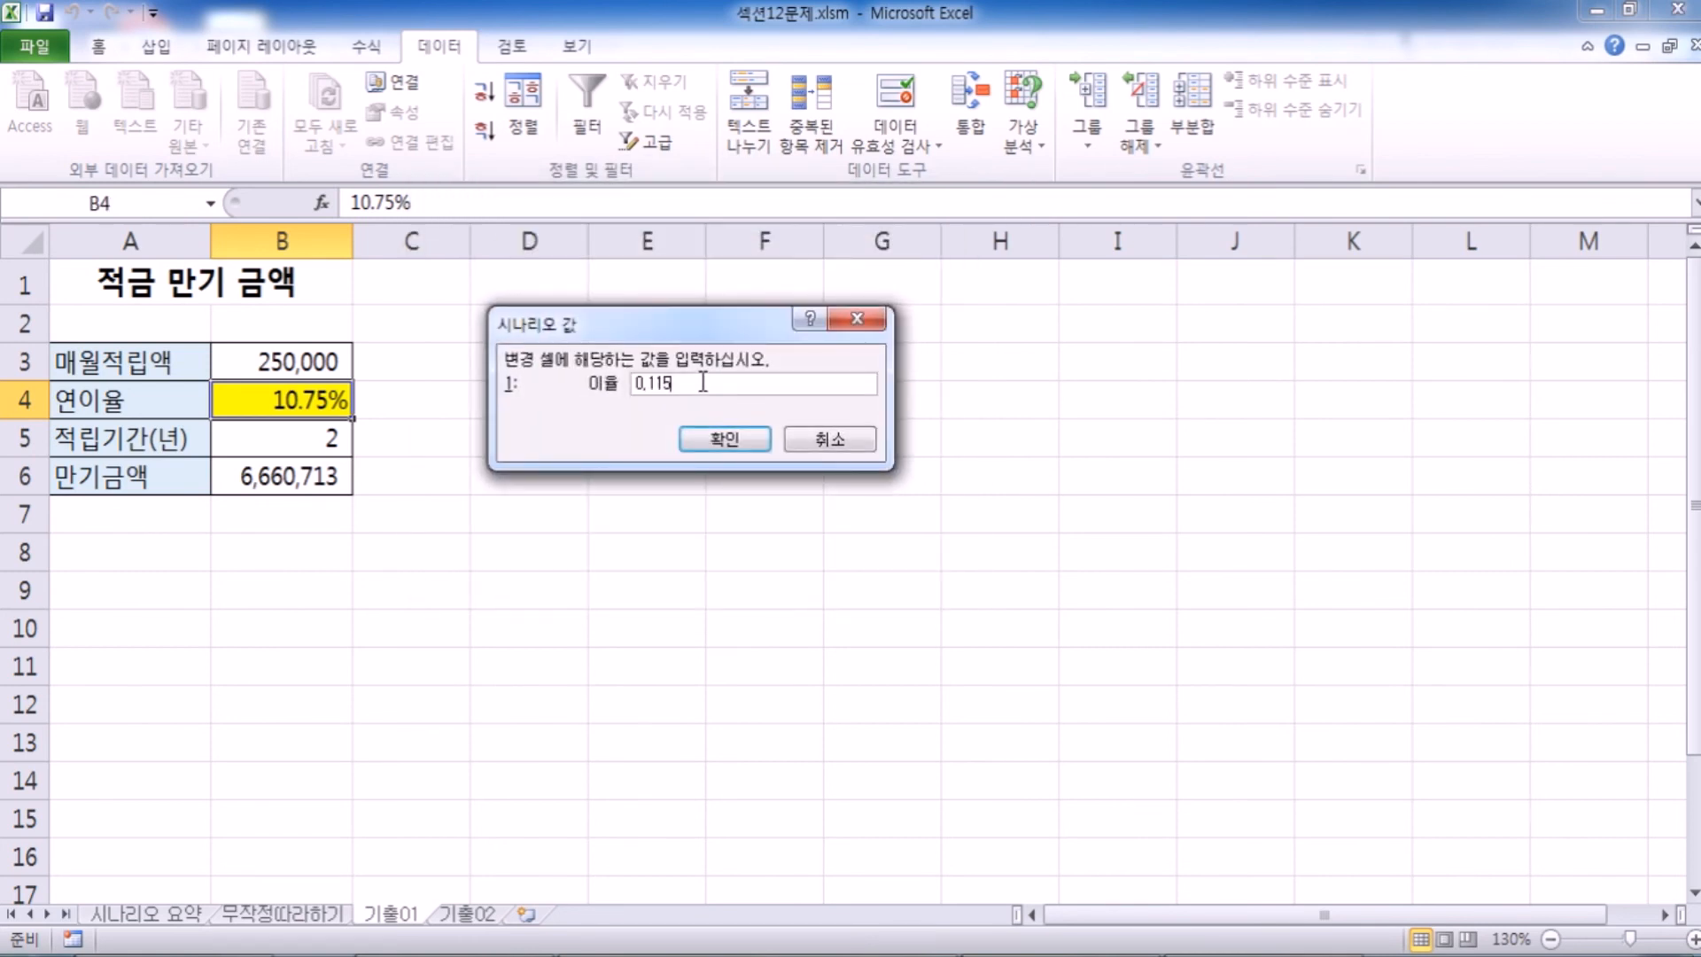
{"action": "left_click", "coordinate": [719, 439]}
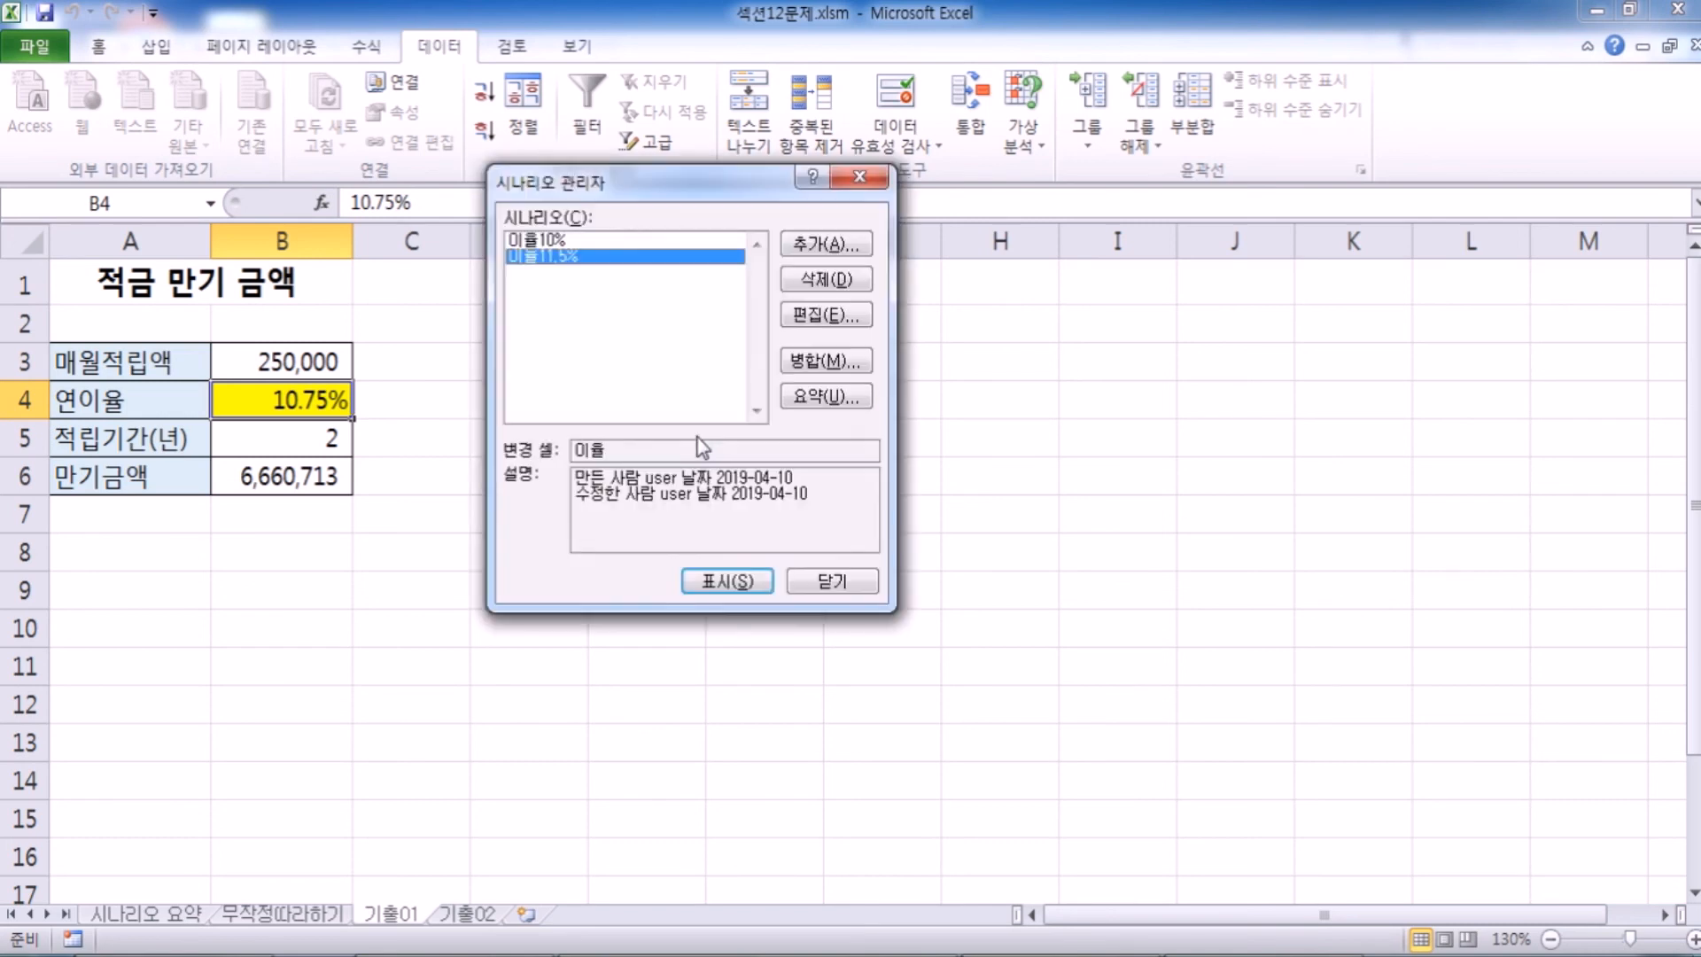
Step: Create a scenario summary report with B6 as the result cell
{"action": "left_click", "coordinate": [827, 398]}
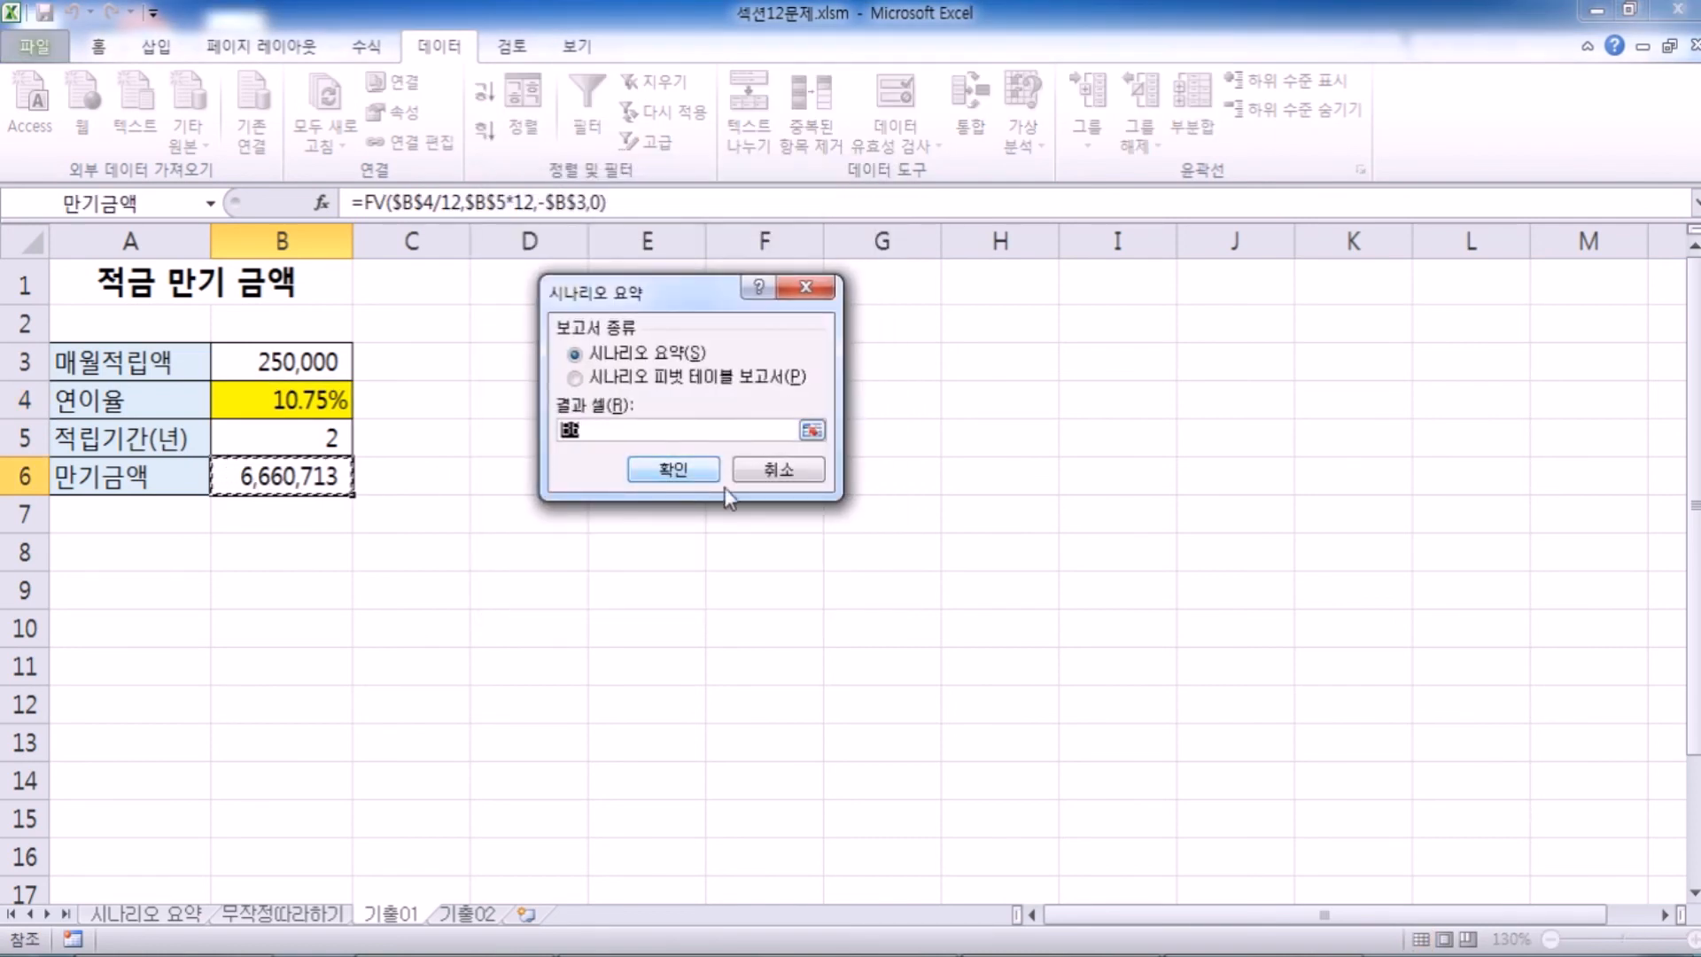
{"action": "left_click", "coordinate": [692, 480]}
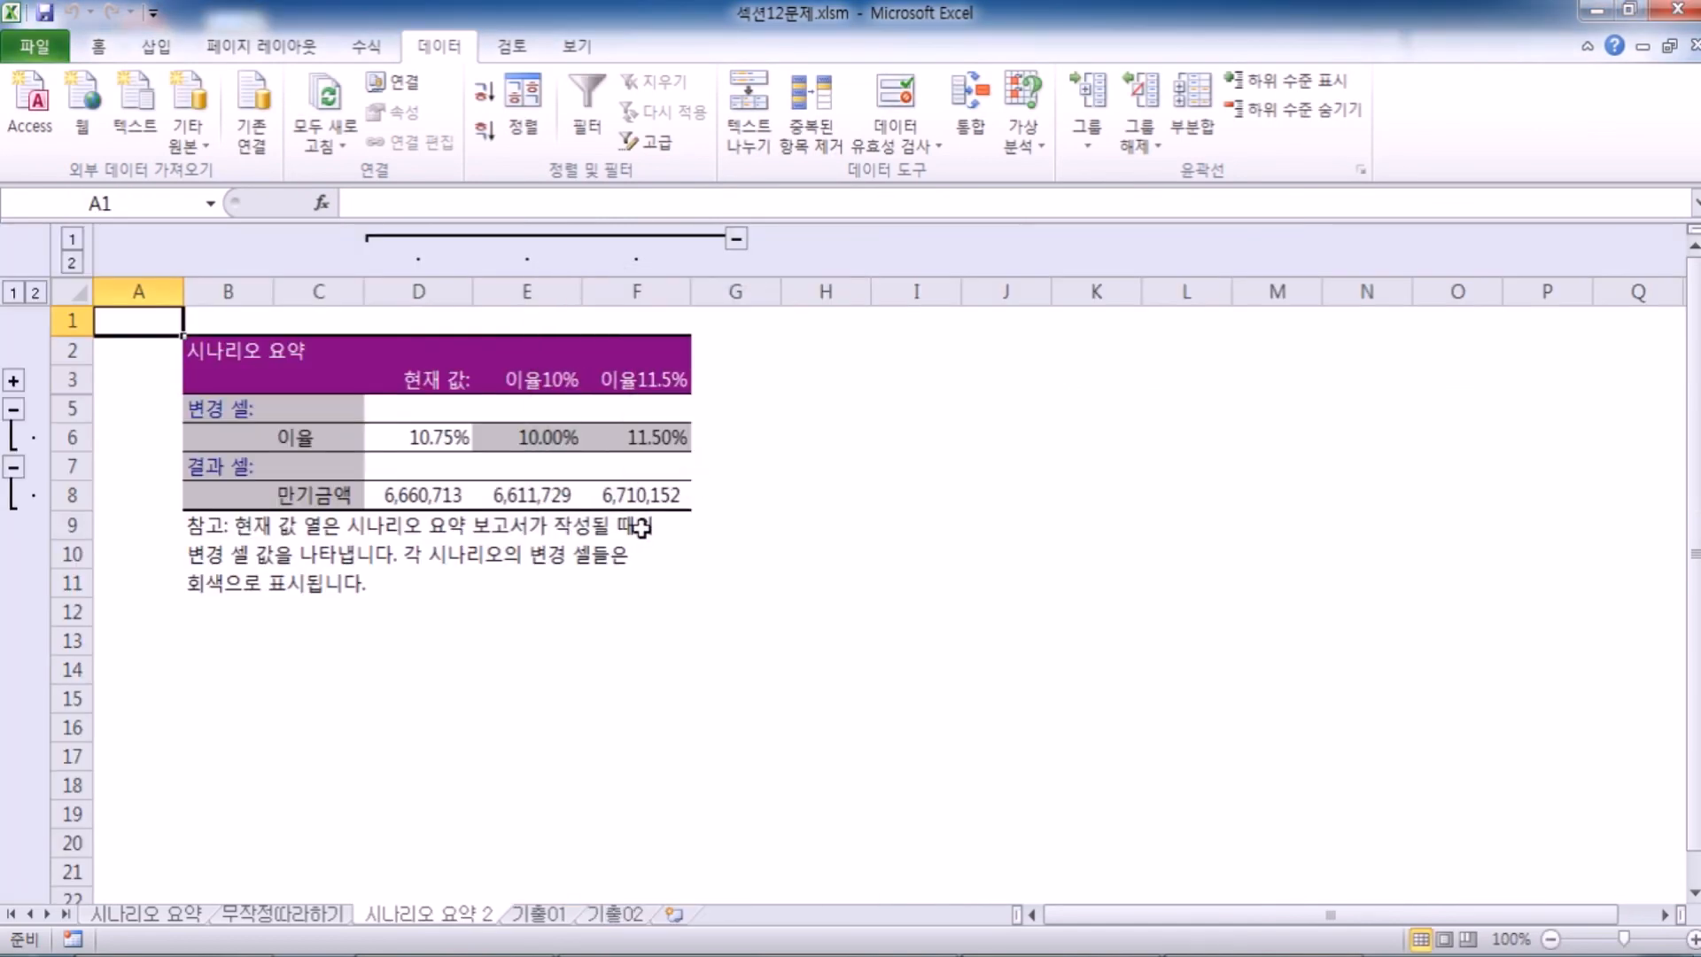
Step: Restore the workbook to a smaller, shorter window and compare the new summary sheet with 기출01
{"action": "left_click", "coordinate": [1630, 11]}
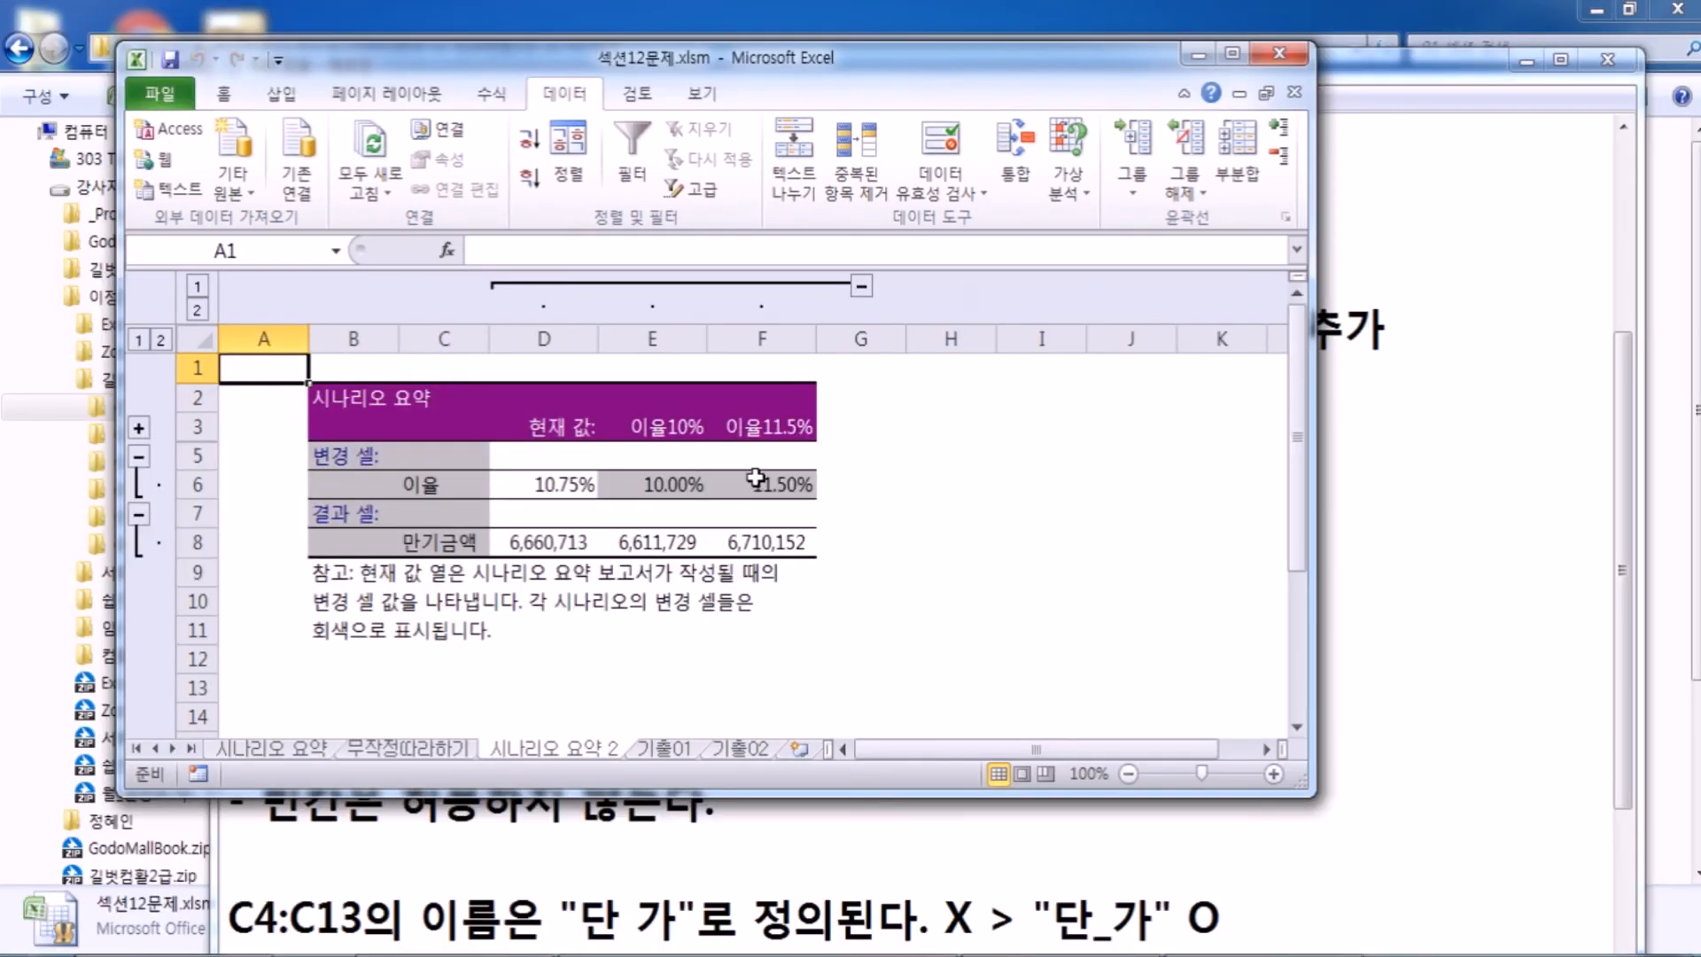
{"action": "scroll", "coordinate": [673, 531], "scroll_direction": "down", "scroll_amount": 2}
{"action": "left_click", "coordinate": [652, 748]}
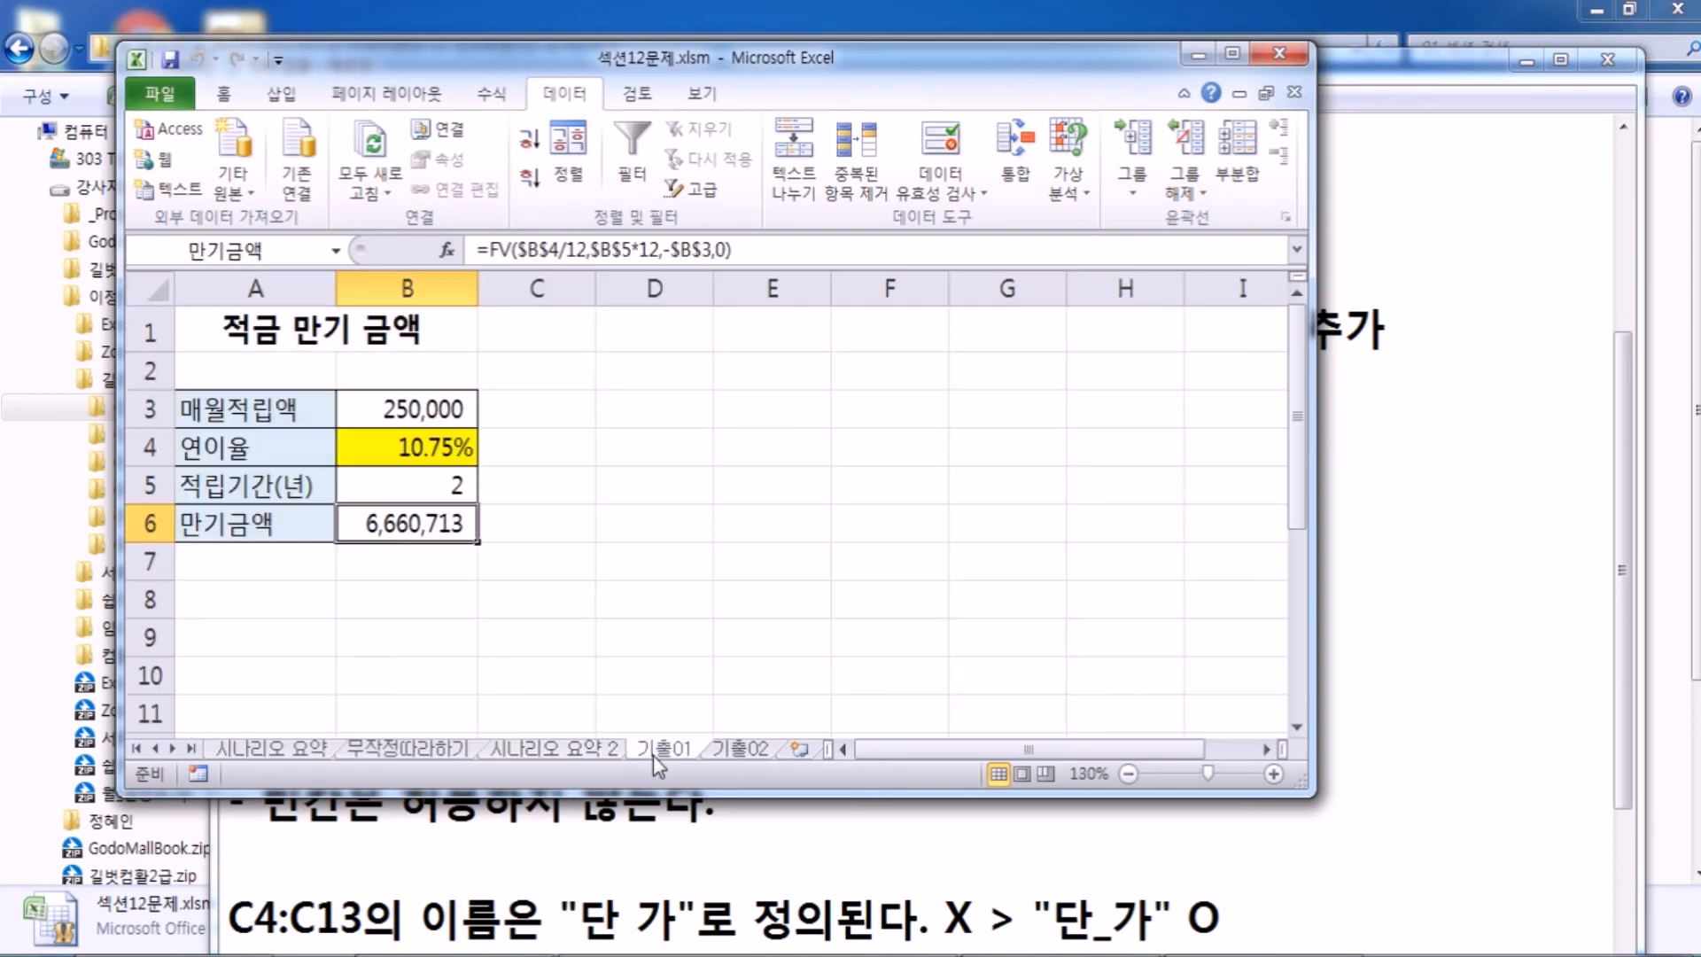
{"action": "left_click", "coordinate": [589, 749]}
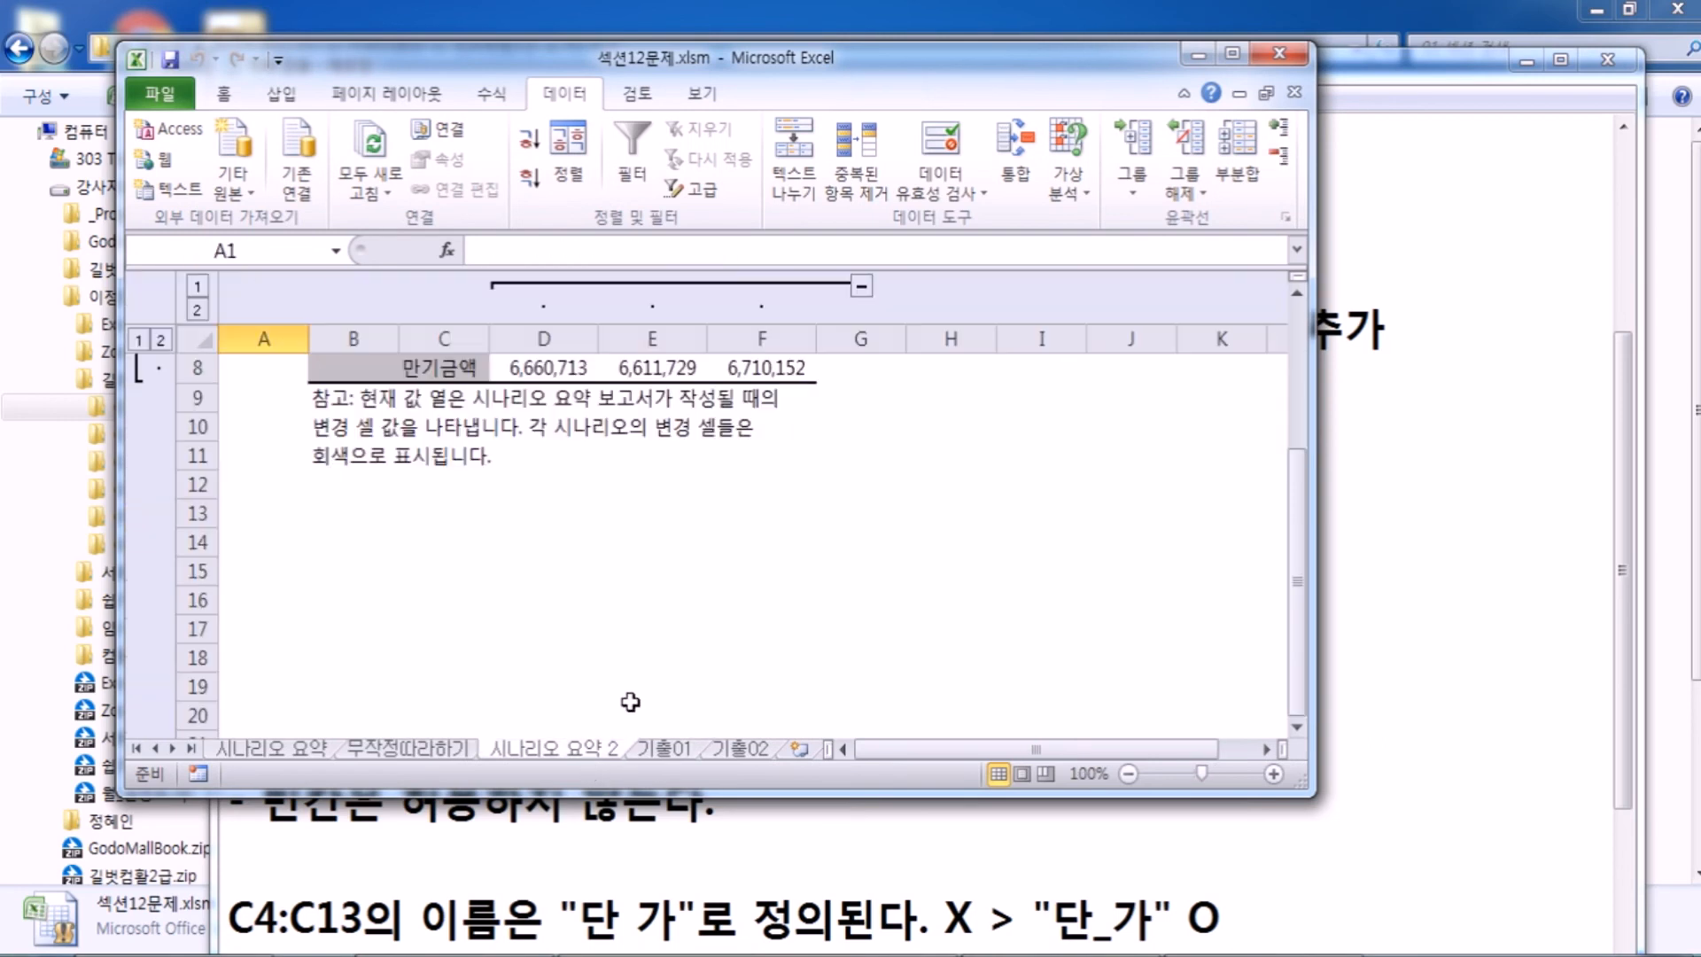
{"action": "scroll", "coordinate": [635, 650], "scroll_direction": "up", "scroll_amount": 1}
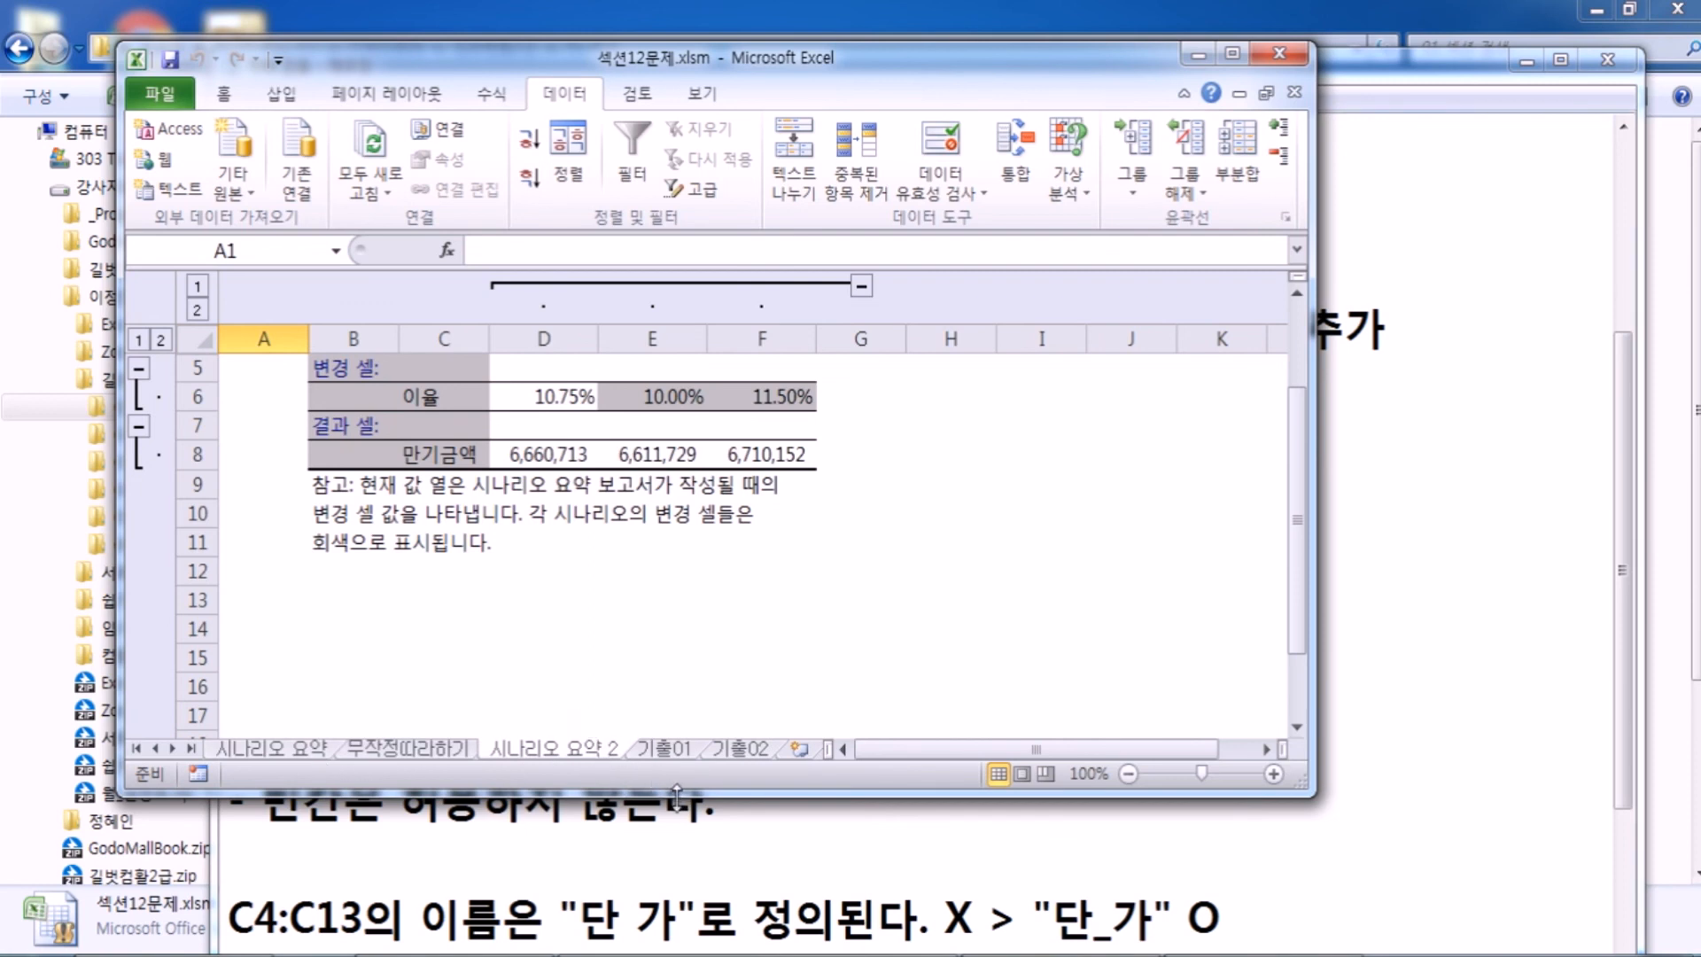
{"action": "left_click_drag", "start_coordinate": [680, 795], "coordinate": [719, 646]}
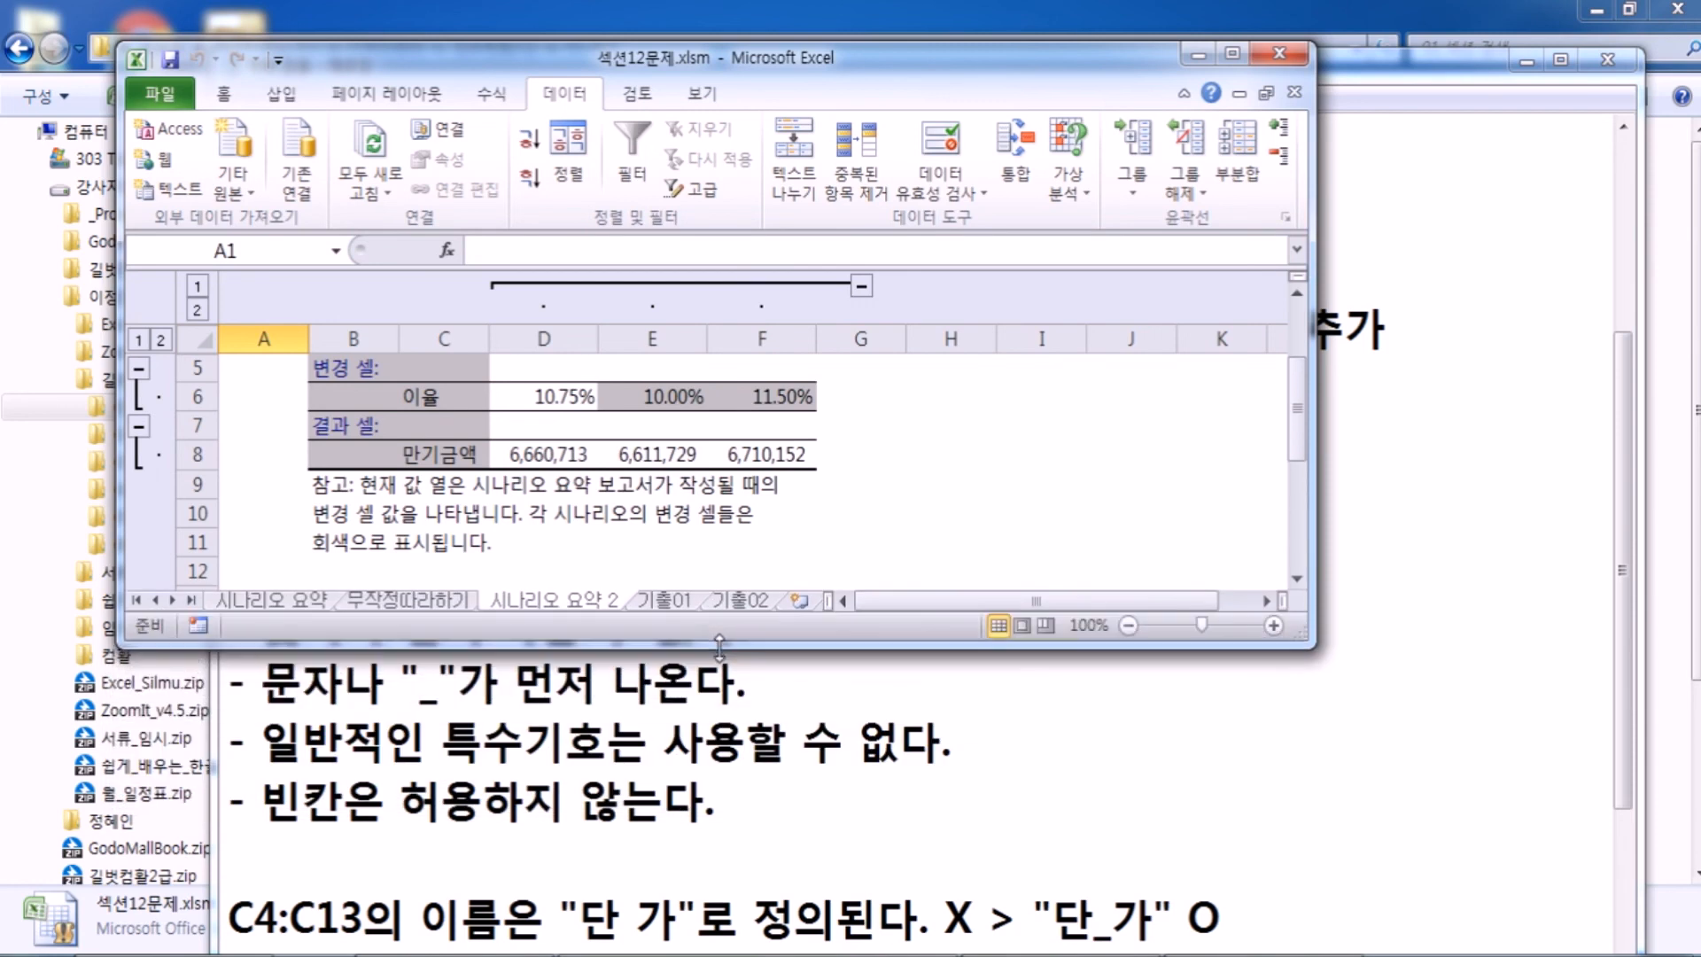
Step: Try moving the 시나리오 요약 2 sheet behind 기출01, and return it to its place before 기출01
{"action": "left_click", "coordinate": [676, 606]}
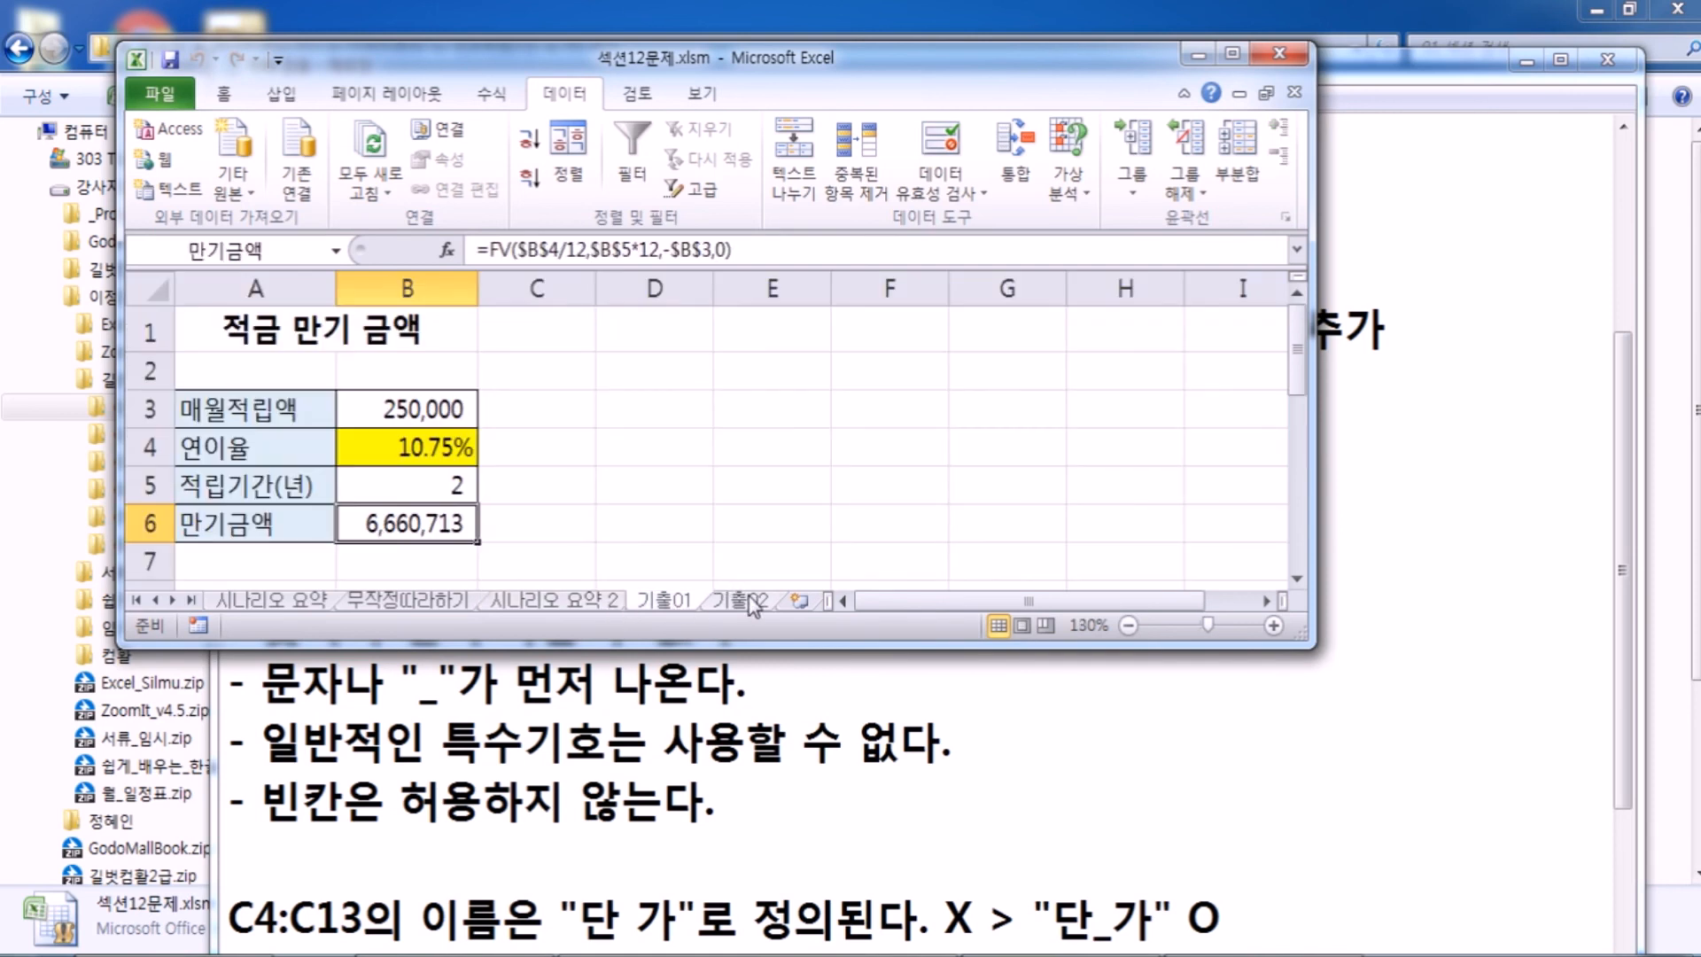
{"action": "left_click", "coordinate": [546, 606]}
{"action": "left_click_drag", "start_coordinate": [541, 609], "coordinate": [722, 601]}
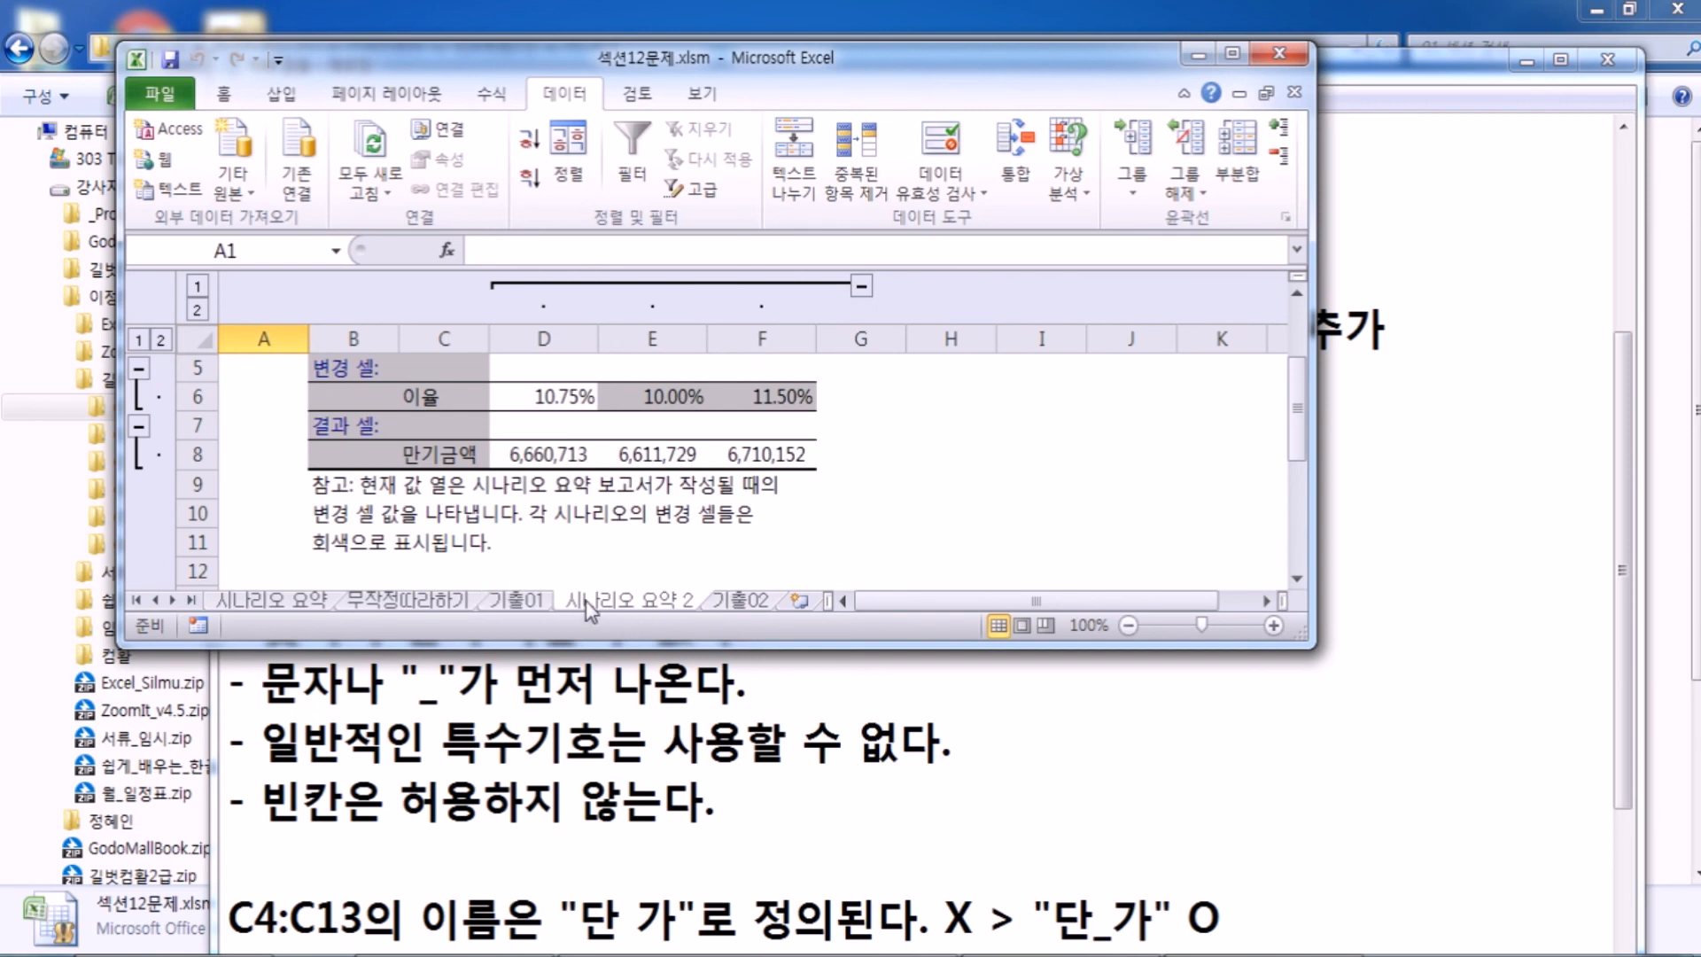
{"action": "left_click", "coordinate": [517, 602]}
{"action": "left_click", "coordinate": [617, 602]}
{"action": "left_click_drag", "start_coordinate": [517, 602], "coordinate": [517, 602]}
{"action": "left_click", "coordinate": [678, 602]}
{"action": "left_click", "coordinate": [577, 606]}
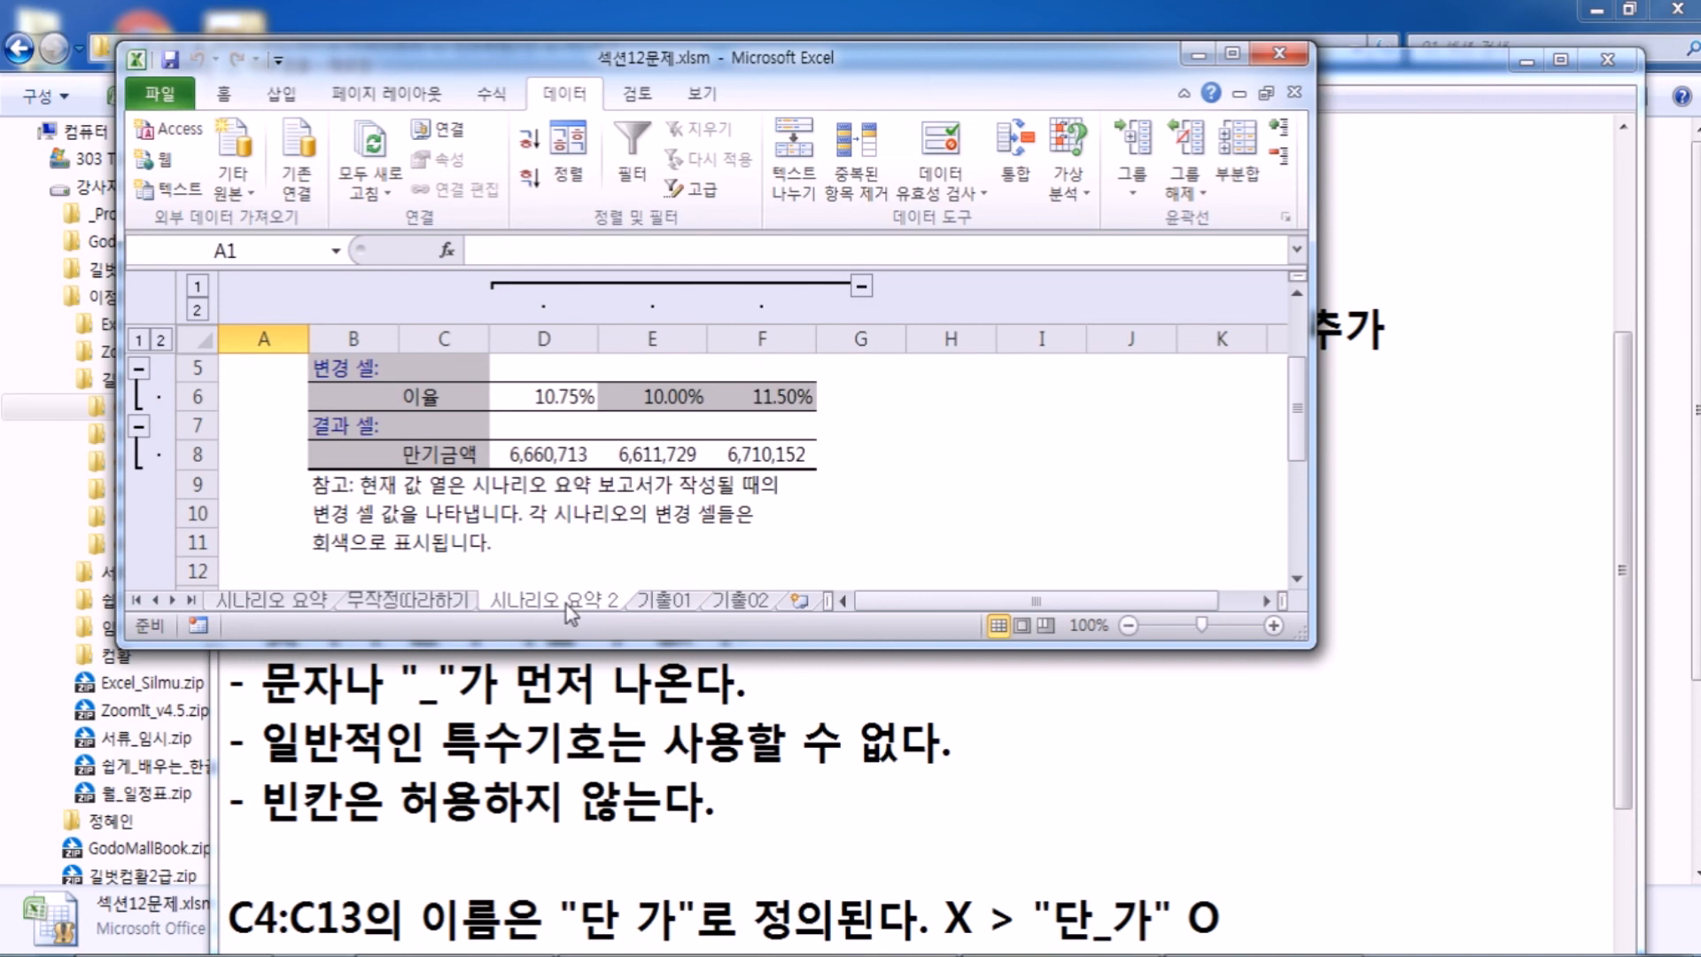
Step: Move the 시나리오 요약 2 sheet between 기출01 and 기출02, and maximize the workbook window
{"action": "left_click_drag", "start_coordinate": [573, 602], "coordinate": [717, 602]}
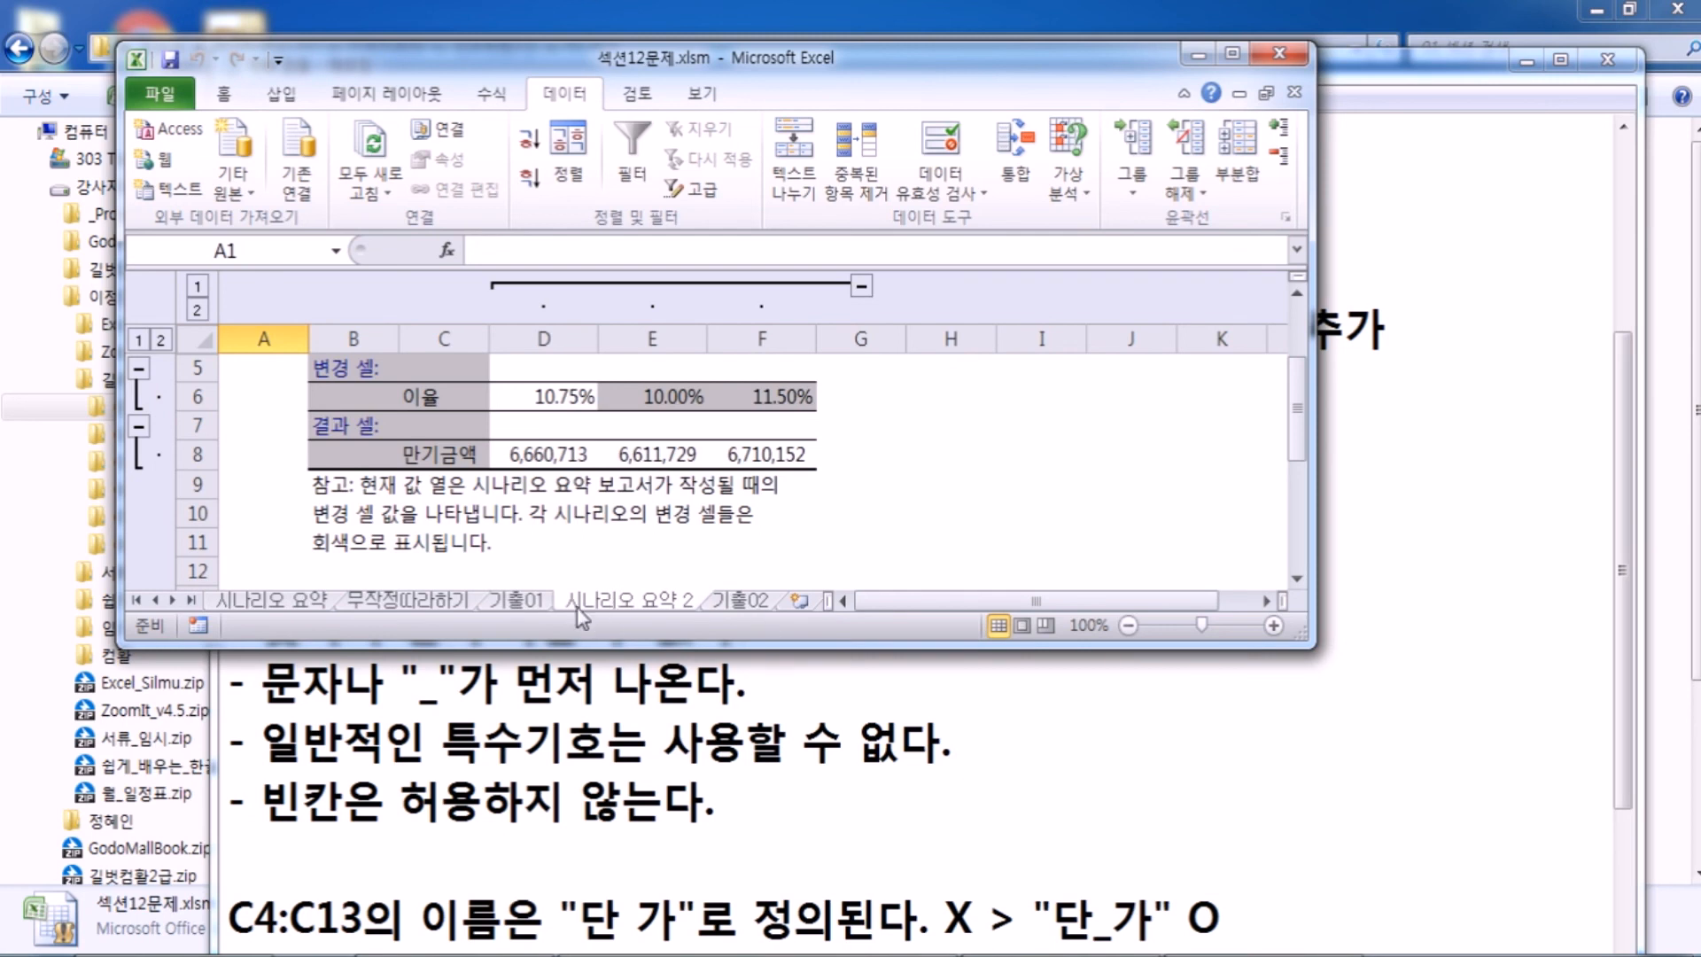
{"action": "left_click", "coordinate": [535, 602]}
{"action": "left_click", "coordinate": [632, 603]}
{"action": "double_click", "coordinate": [957, 58]}
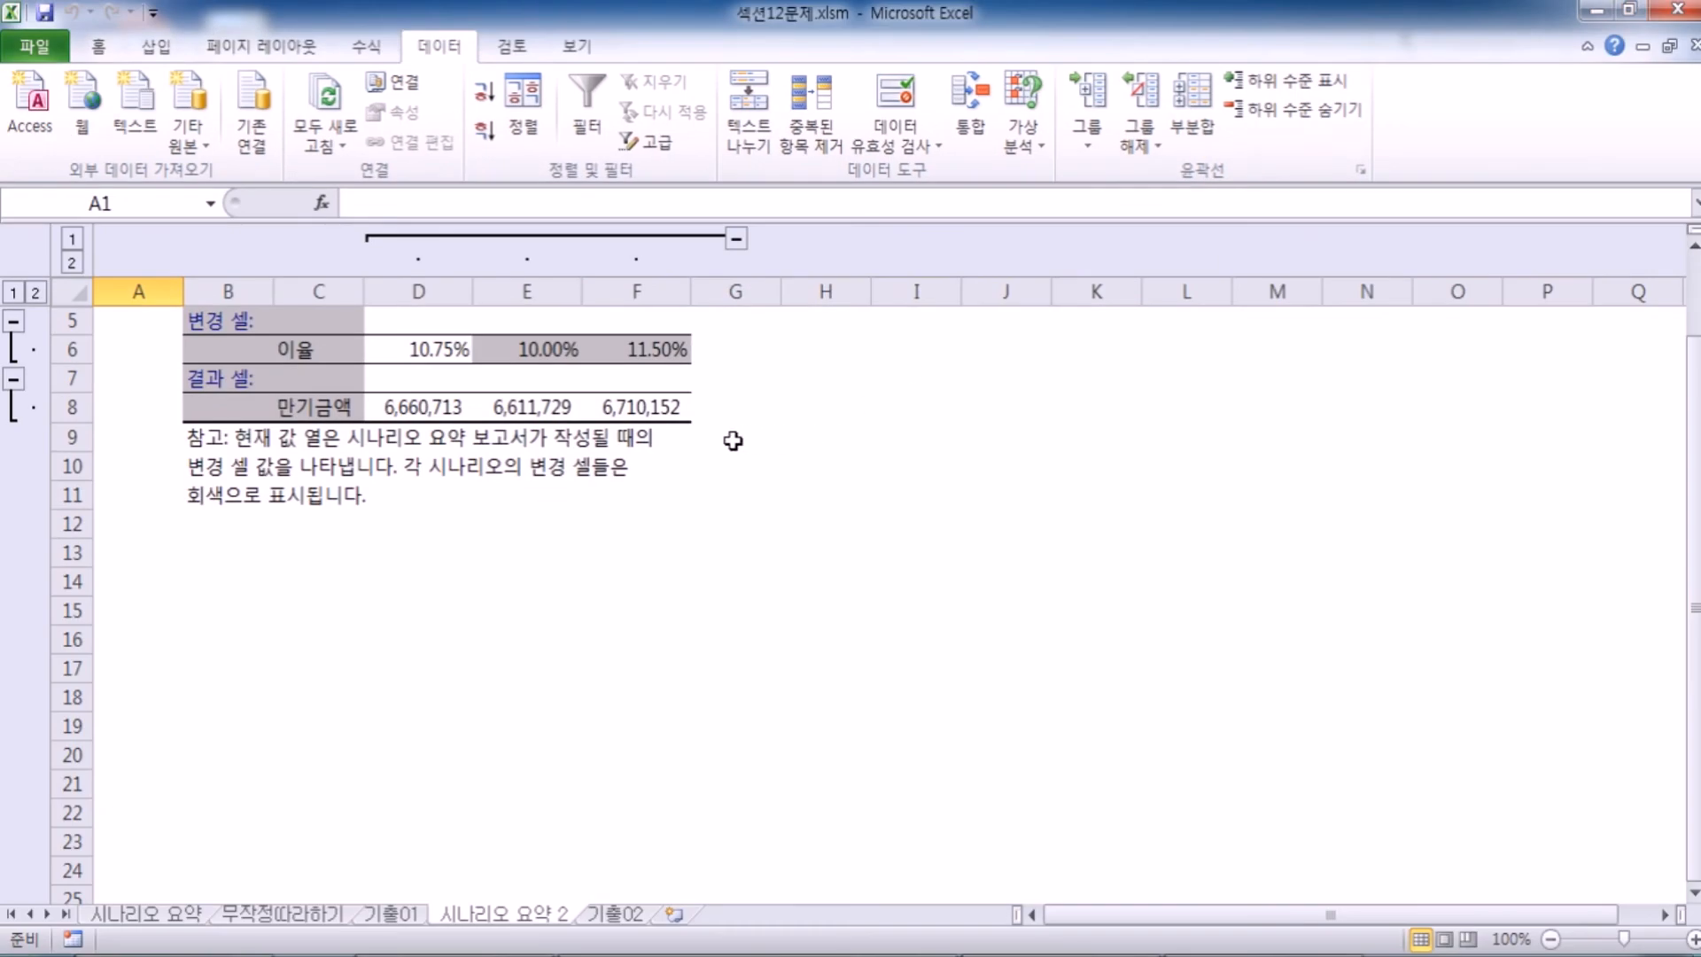
Step: Open the 기출02 sheet and examine the 버스요금 value in B4 and the 영업이익 formula in B8
{"action": "left_click", "coordinate": [613, 913]}
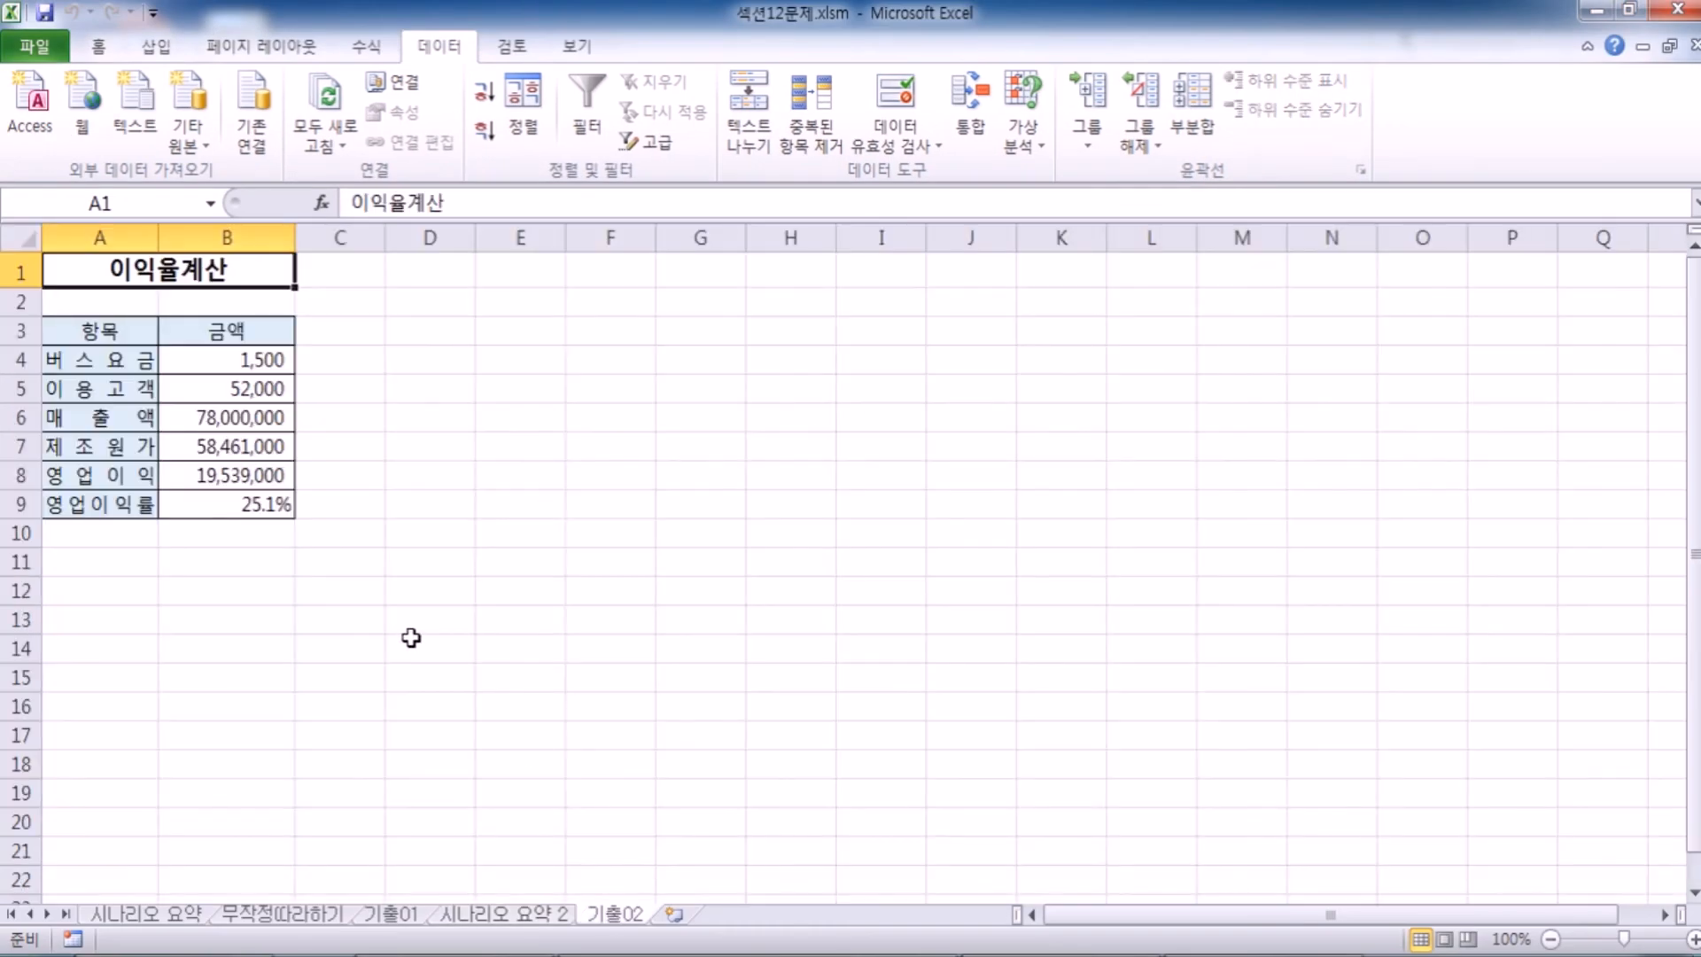
{"action": "scroll", "coordinate": [723, 567], "scroll_direction": "up", "scroll_amount": 4}
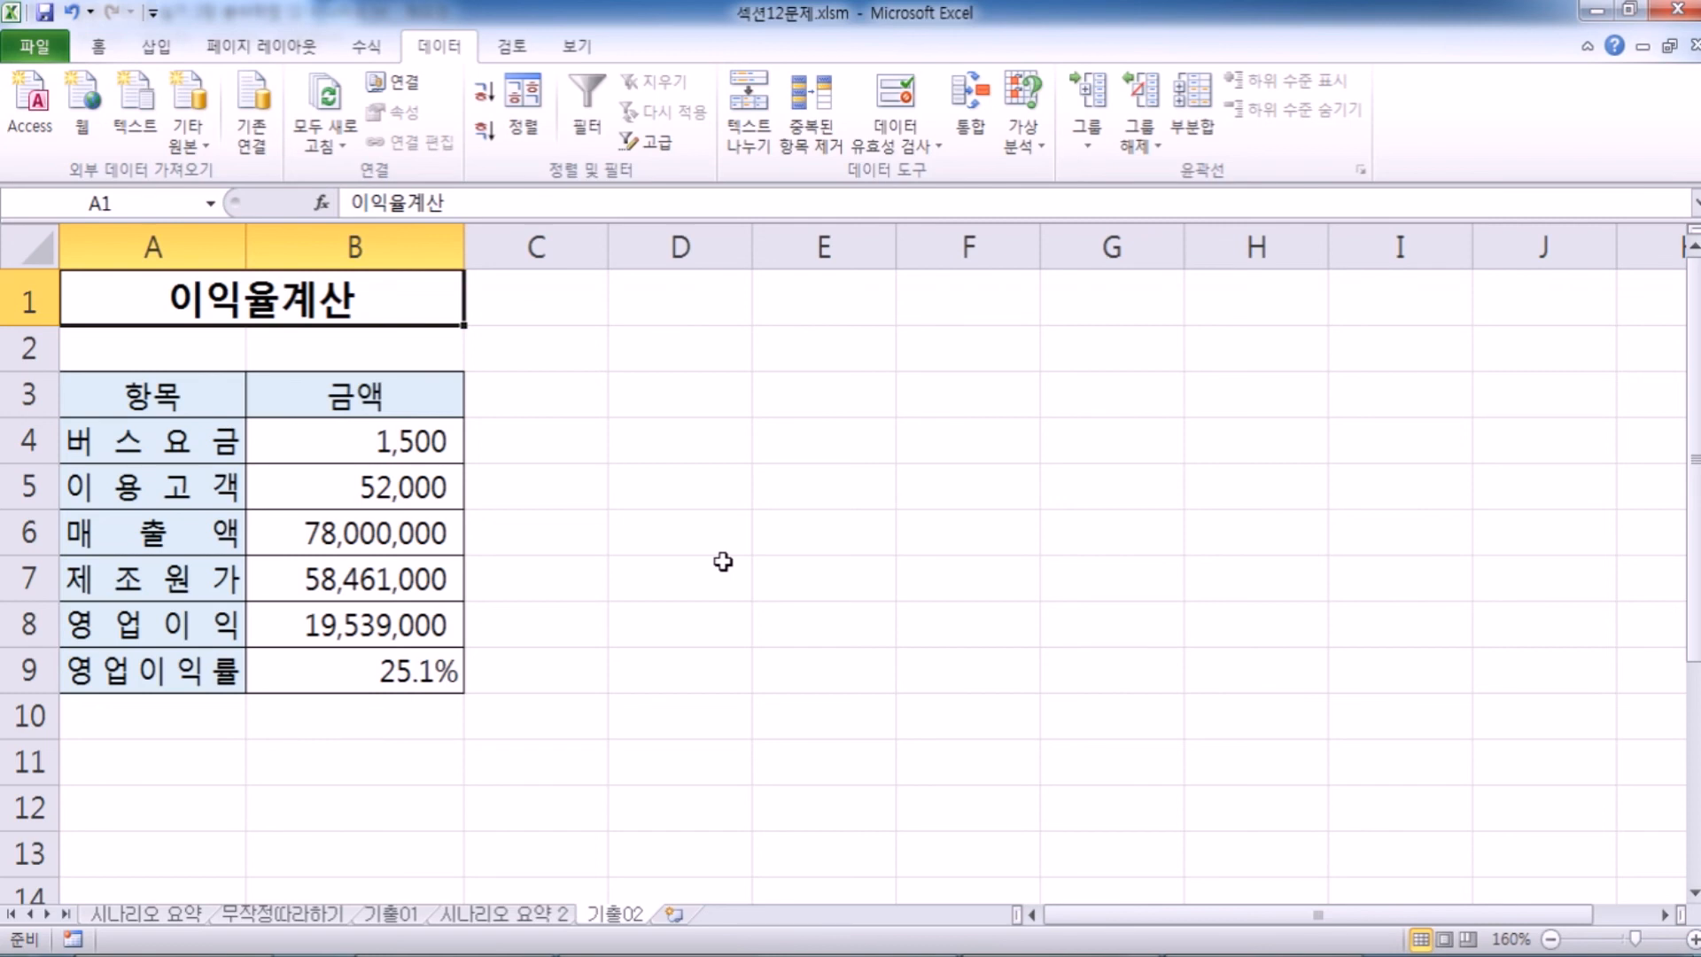
{"action": "left_click", "coordinate": [388, 447]}
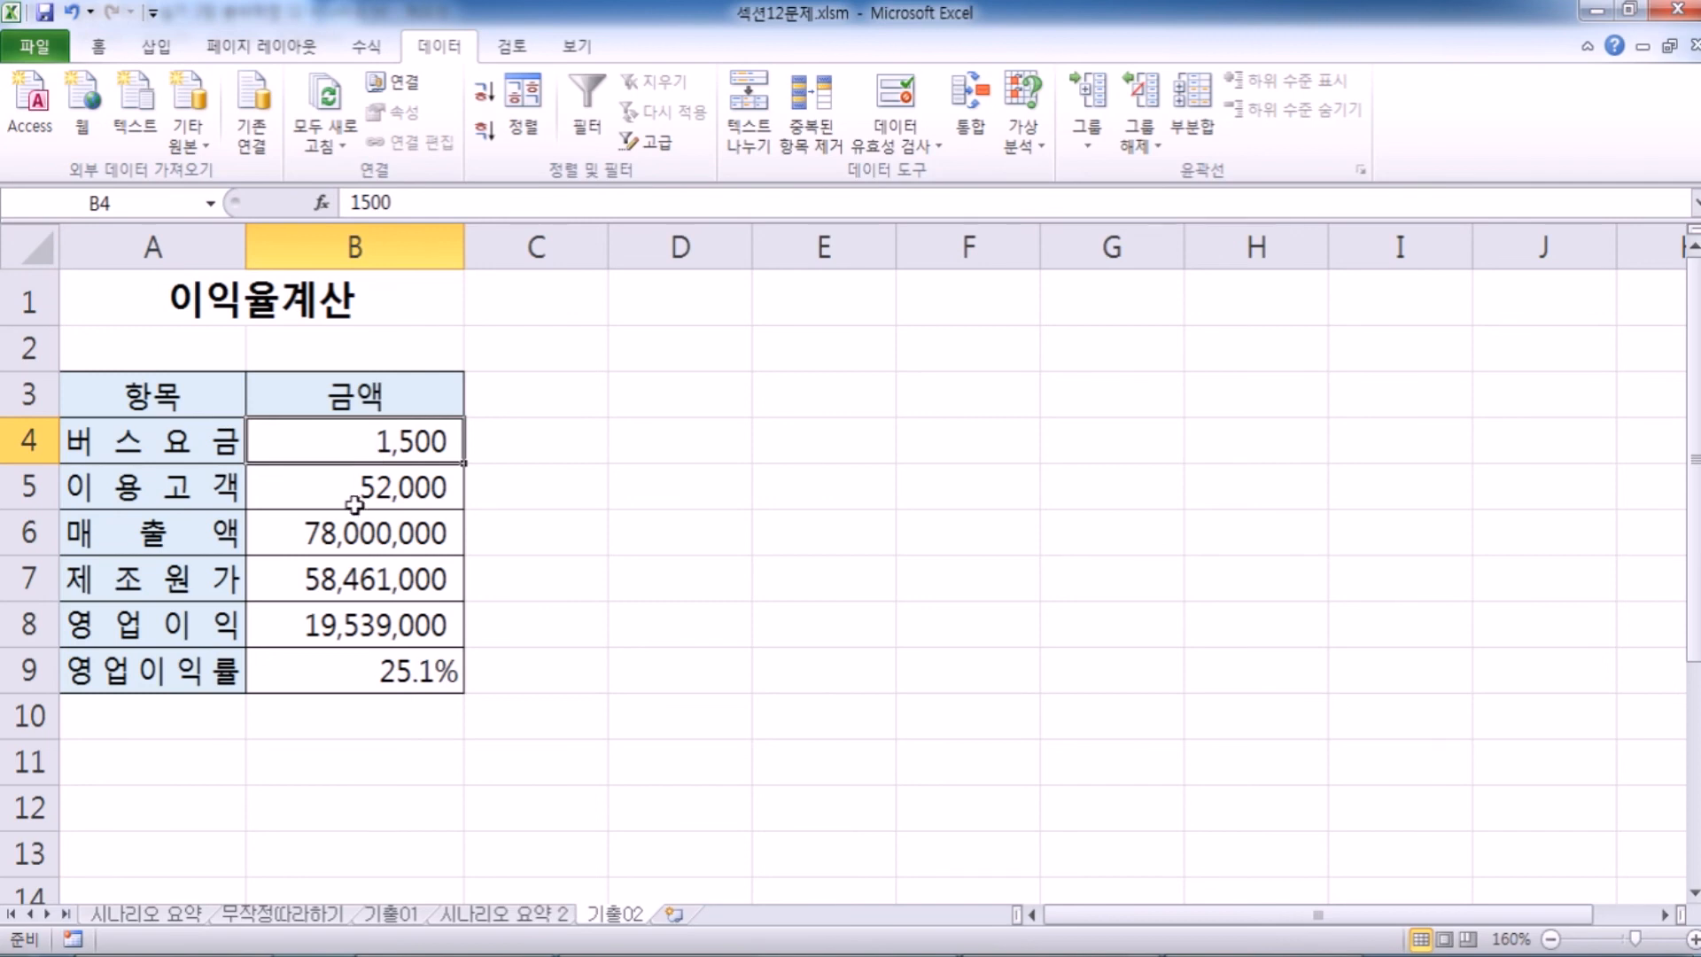
{"action": "left_click", "coordinate": [341, 625]}
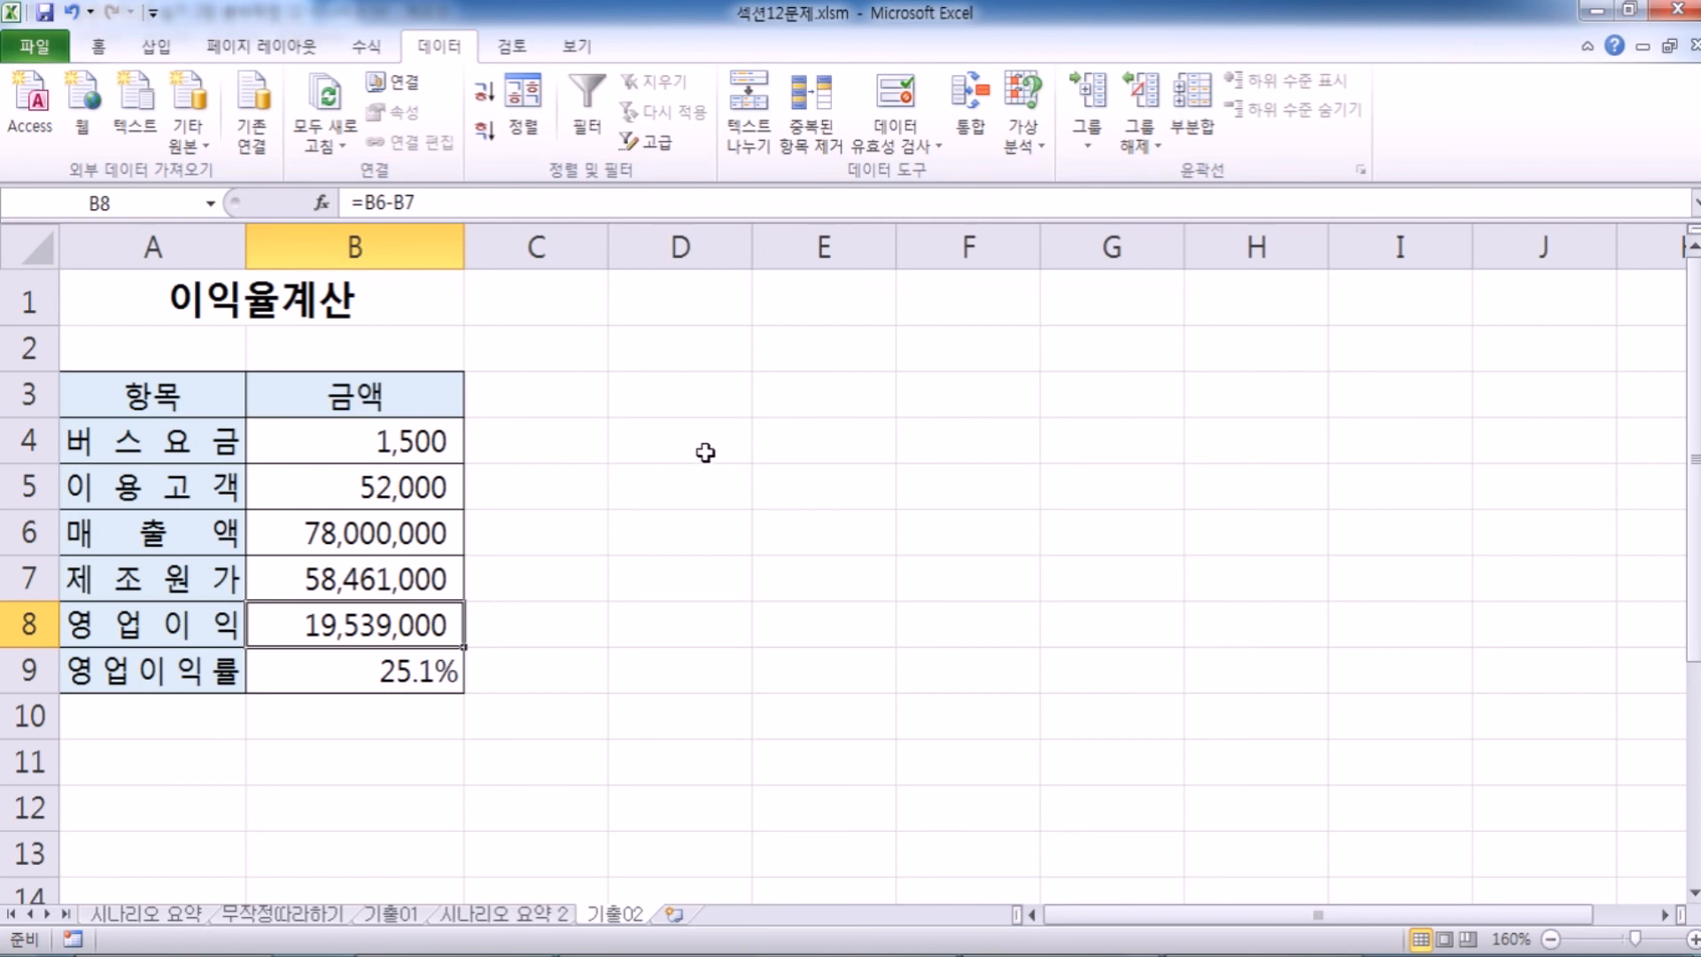
Step: Start a new scenario in the Scenario Manager for 기출02 and name it 200원인하
{"action": "left_click", "coordinate": [678, 443]}
{"action": "left_click", "coordinate": [1035, 140]}
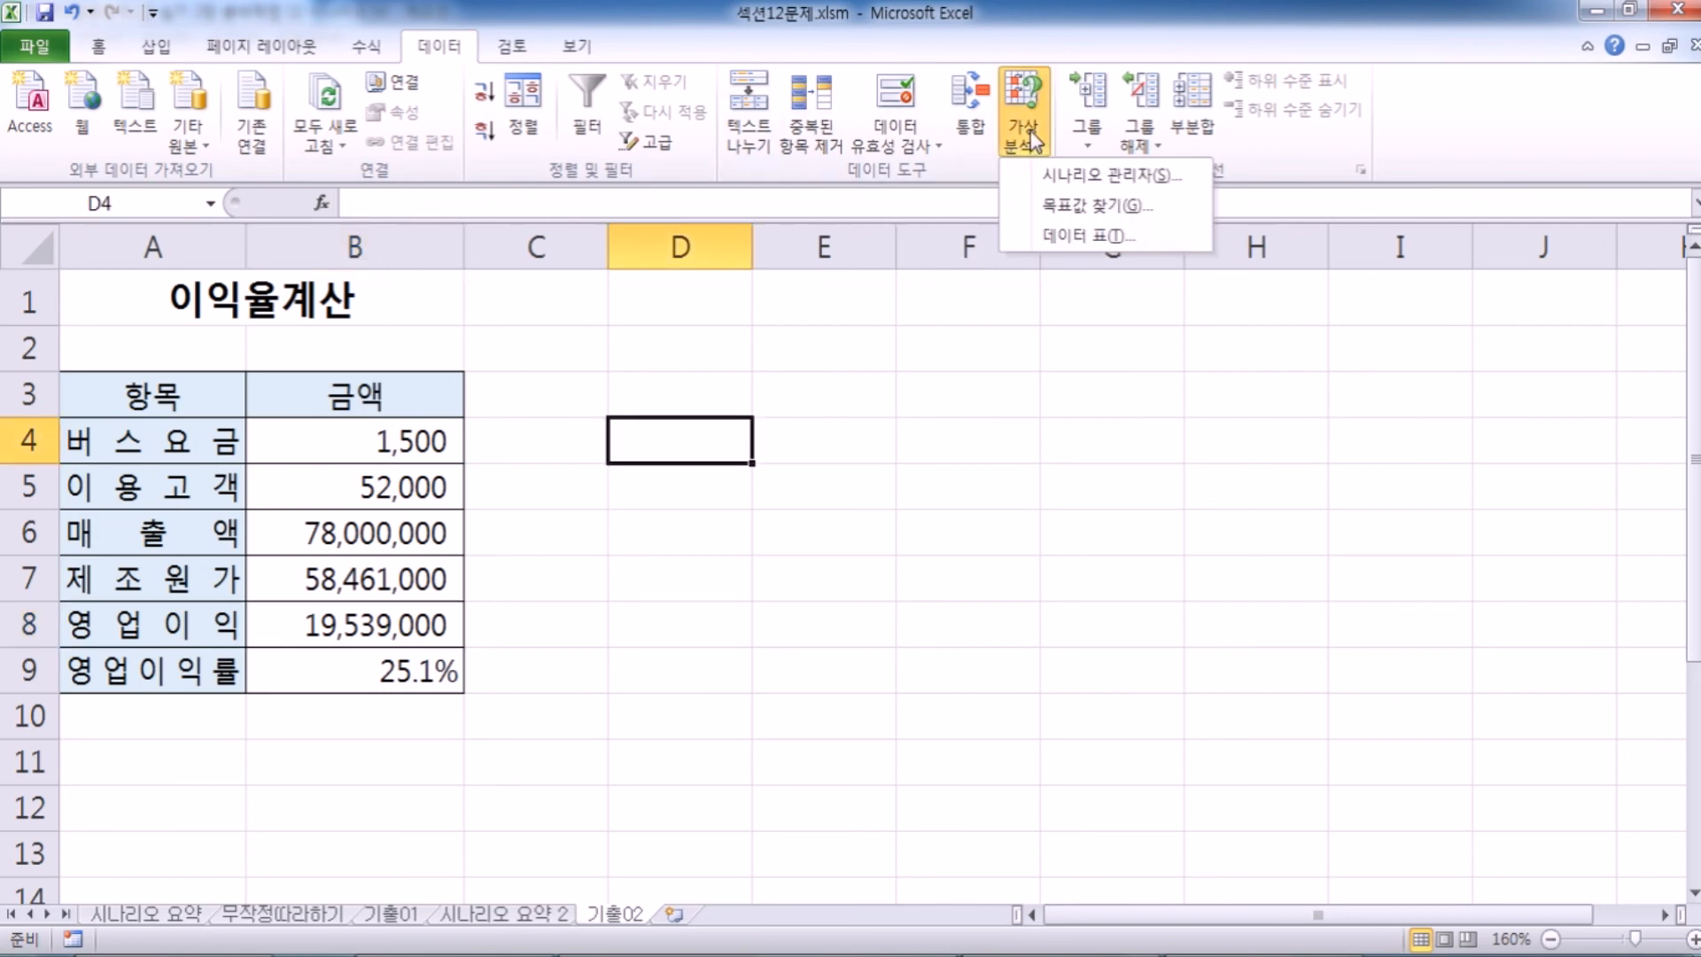
{"action": "left_click", "coordinate": [1056, 176]}
{"action": "left_click_drag", "start_coordinate": [873, 178], "coordinate": [1041, 133]}
{"action": "left_click", "coordinate": [1124, 200]}
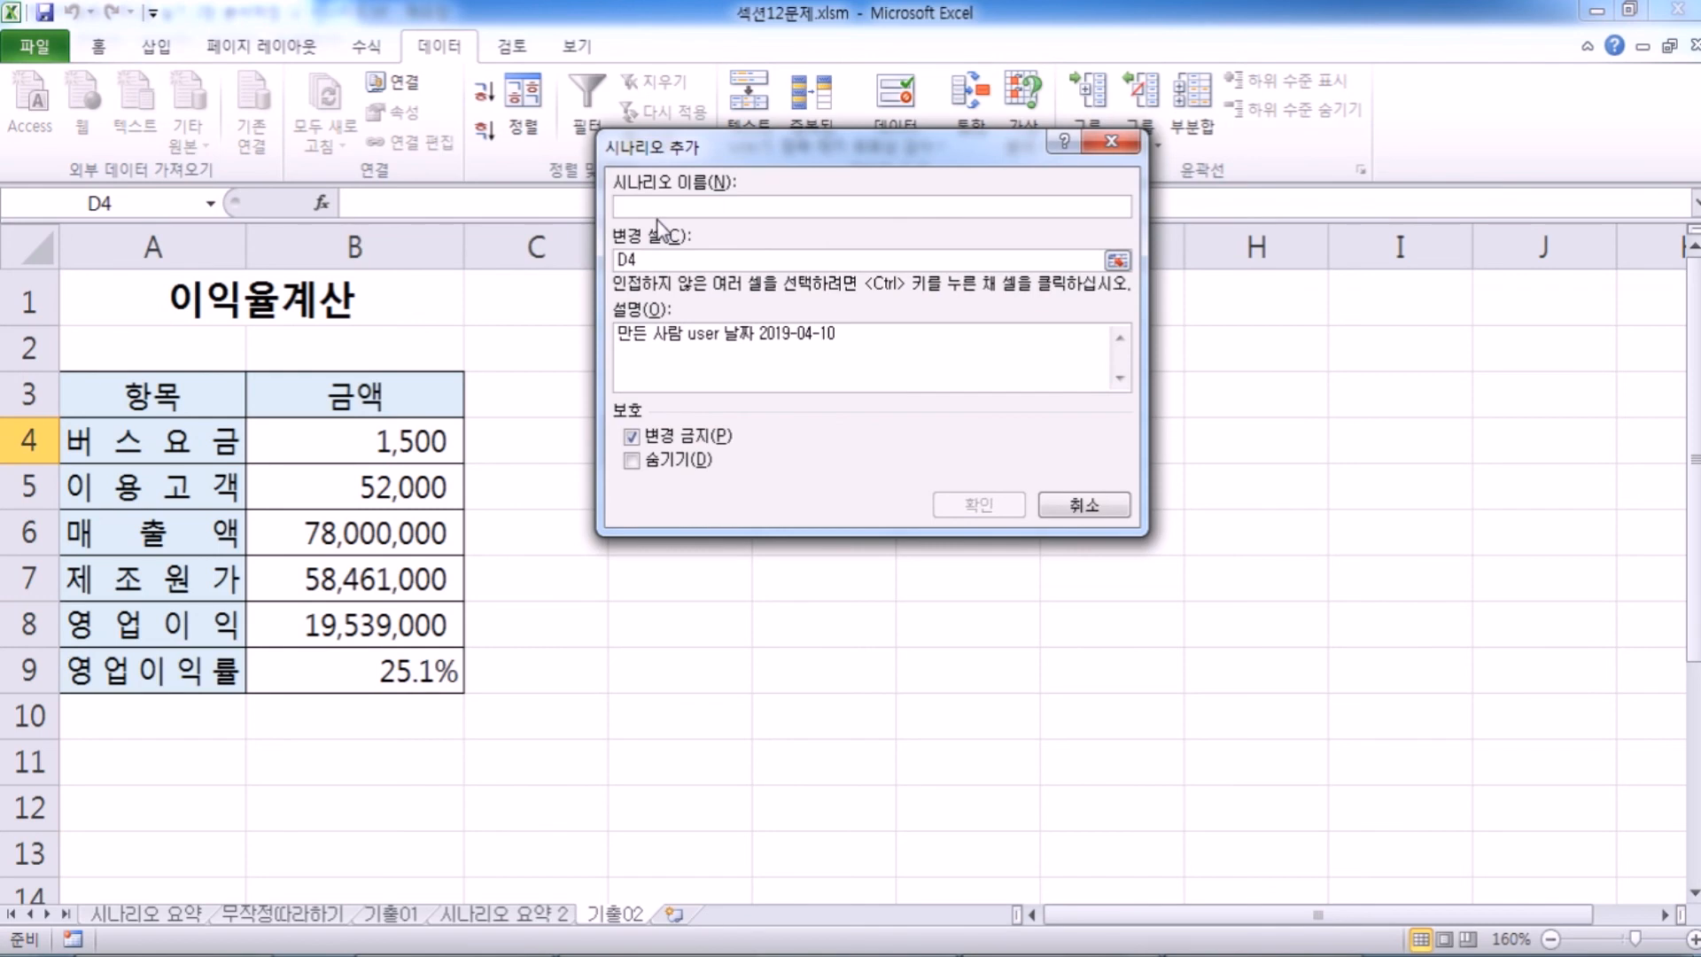
{"action": "type", "text": "200원인하"}
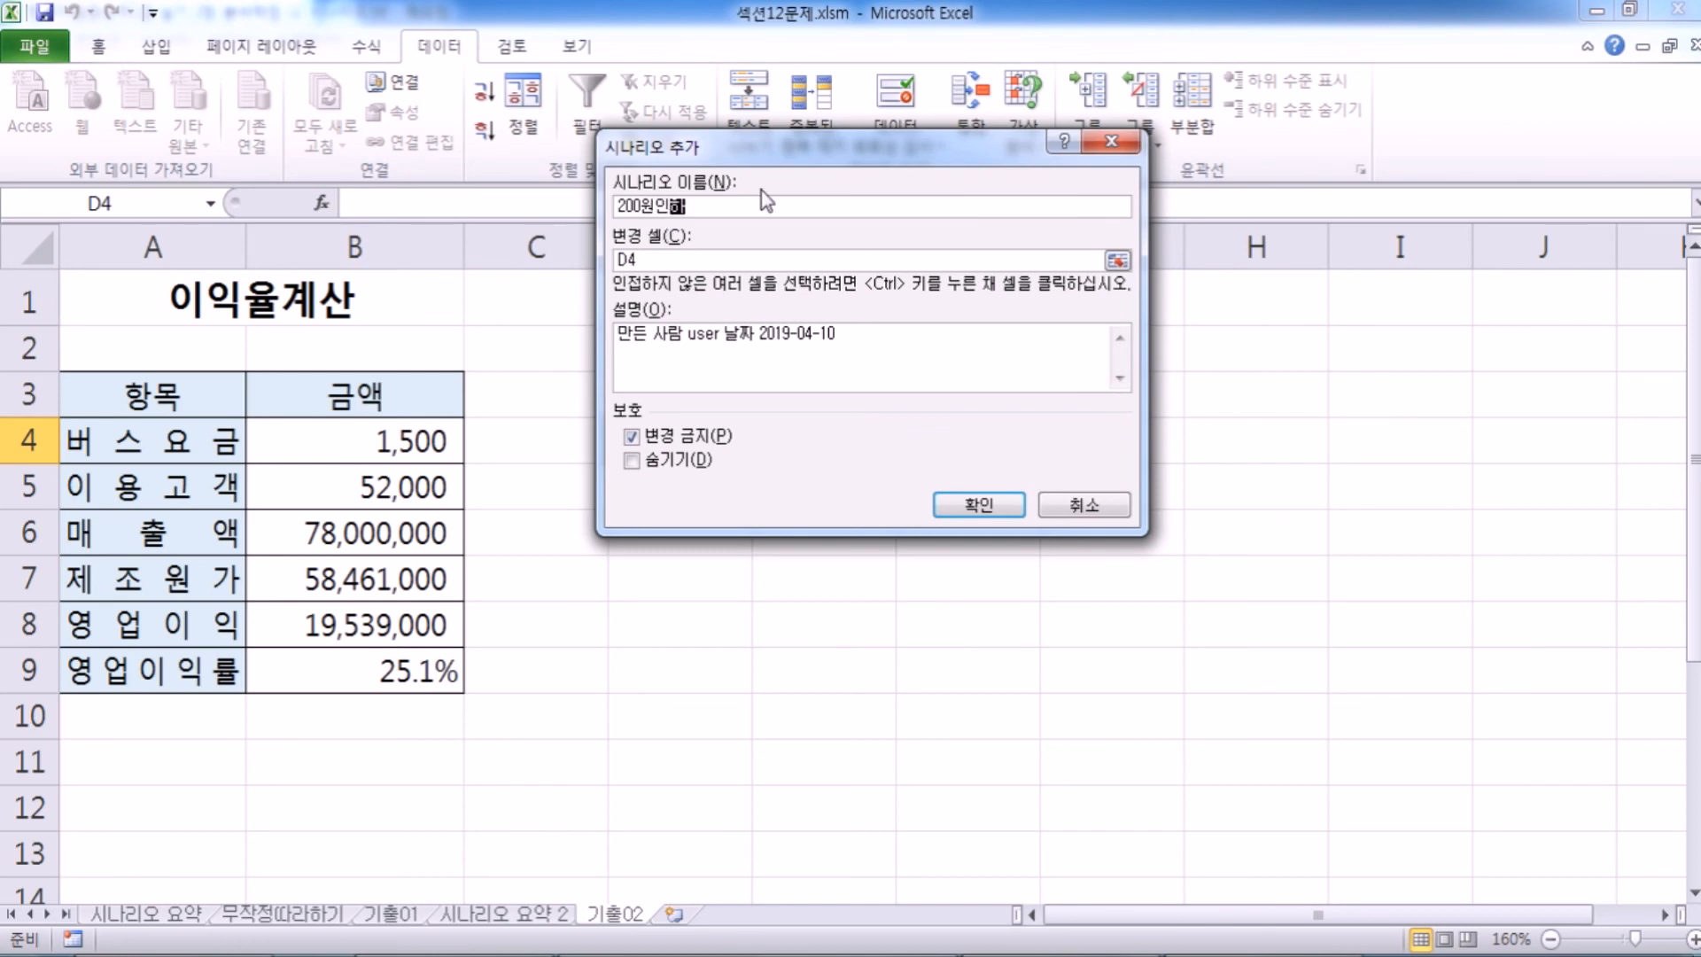
{"action": "left_click", "coordinate": [737, 203]}
Step: Assign B4 as the changing cell of the 200원인하 scenario and set its scenario value to 1300
{"action": "left_click_drag", "start_coordinate": [661, 261], "coordinate": [622, 259]}
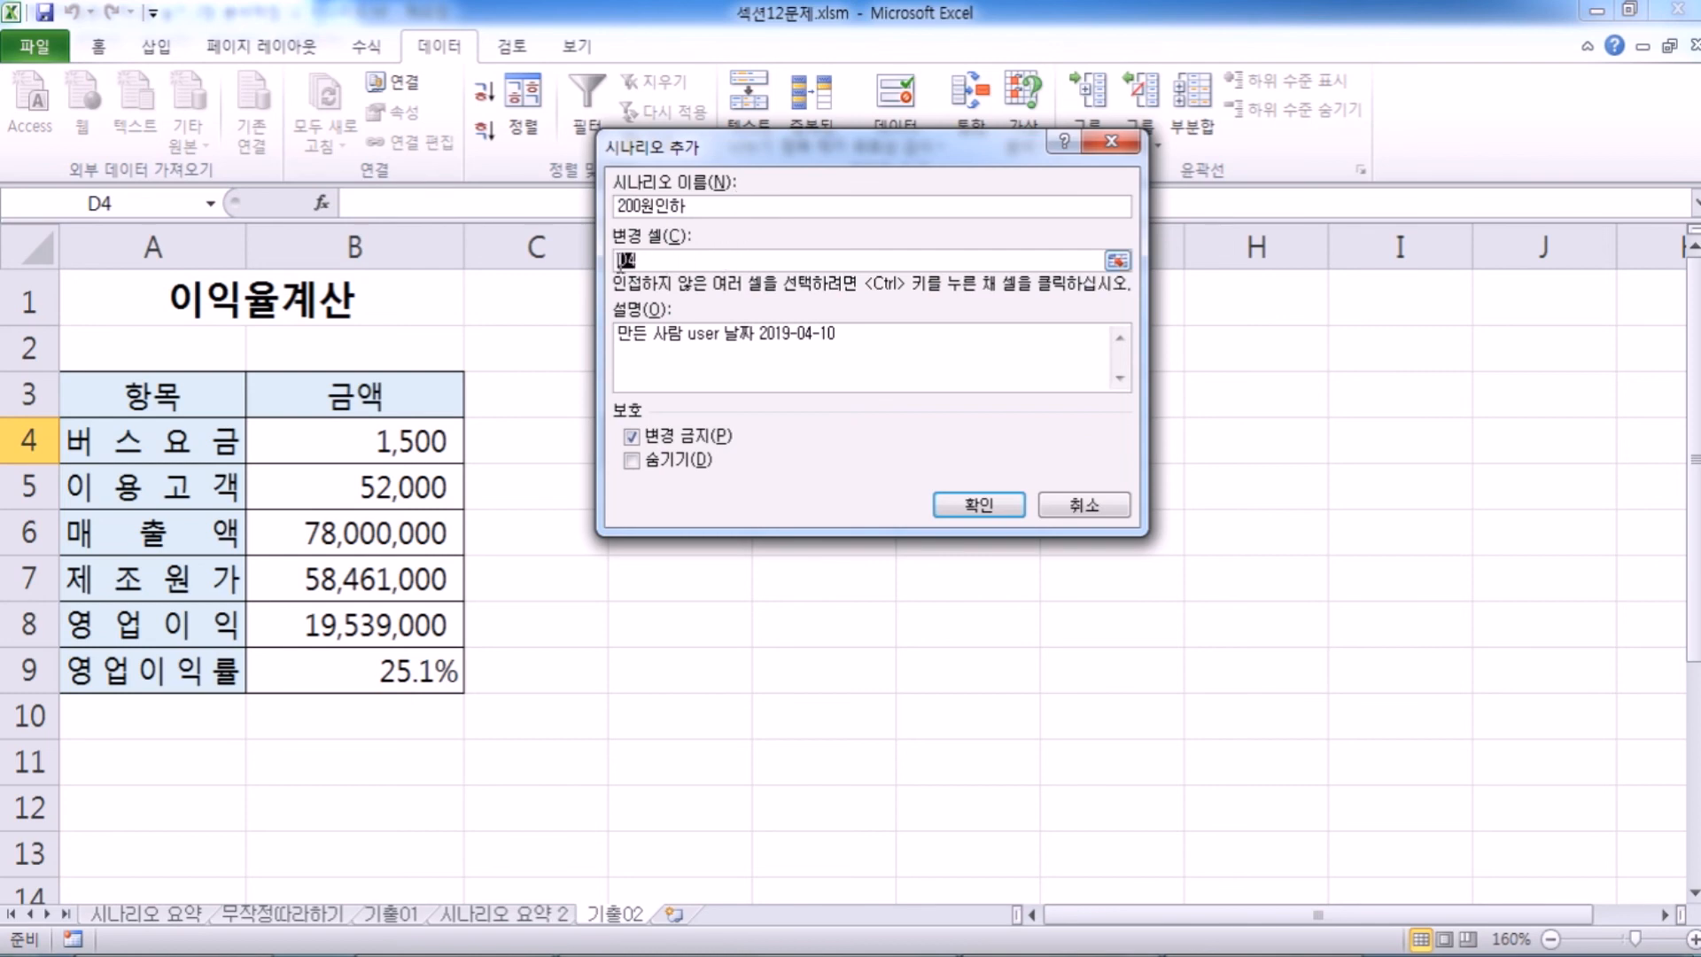
{"action": "left_click", "coordinate": [297, 446]}
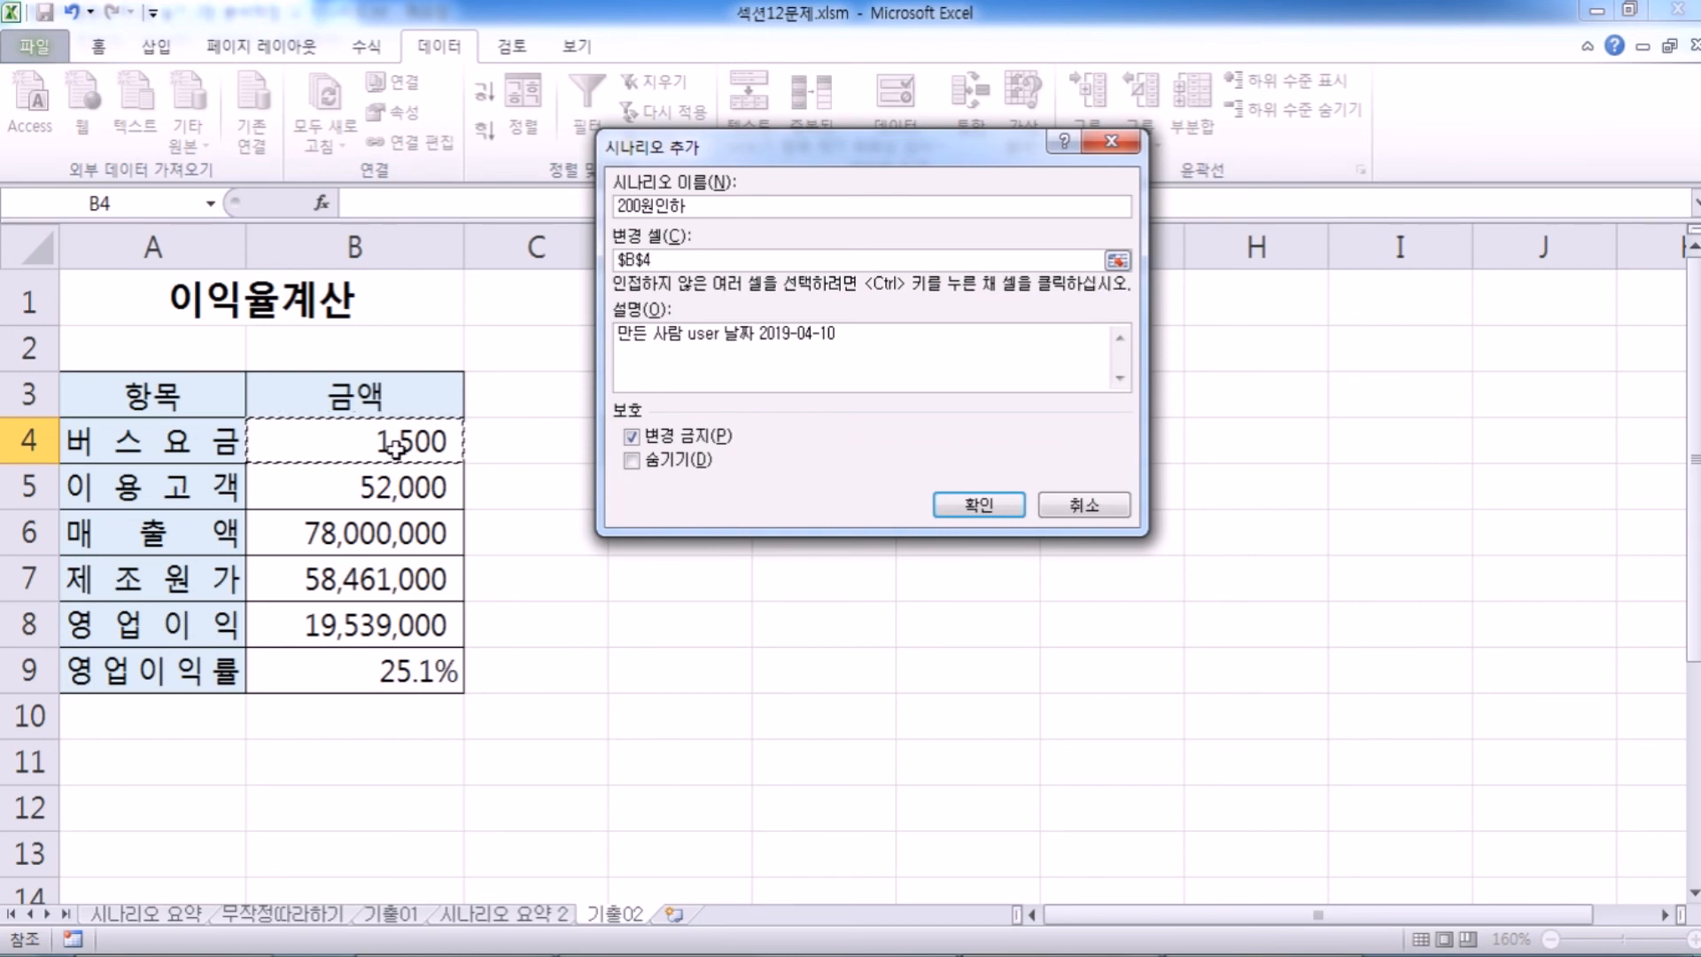
{"action": "left_click", "coordinate": [948, 505]}
{"action": "left_click_drag", "start_coordinate": [810, 270], "coordinate": [651, 350]}
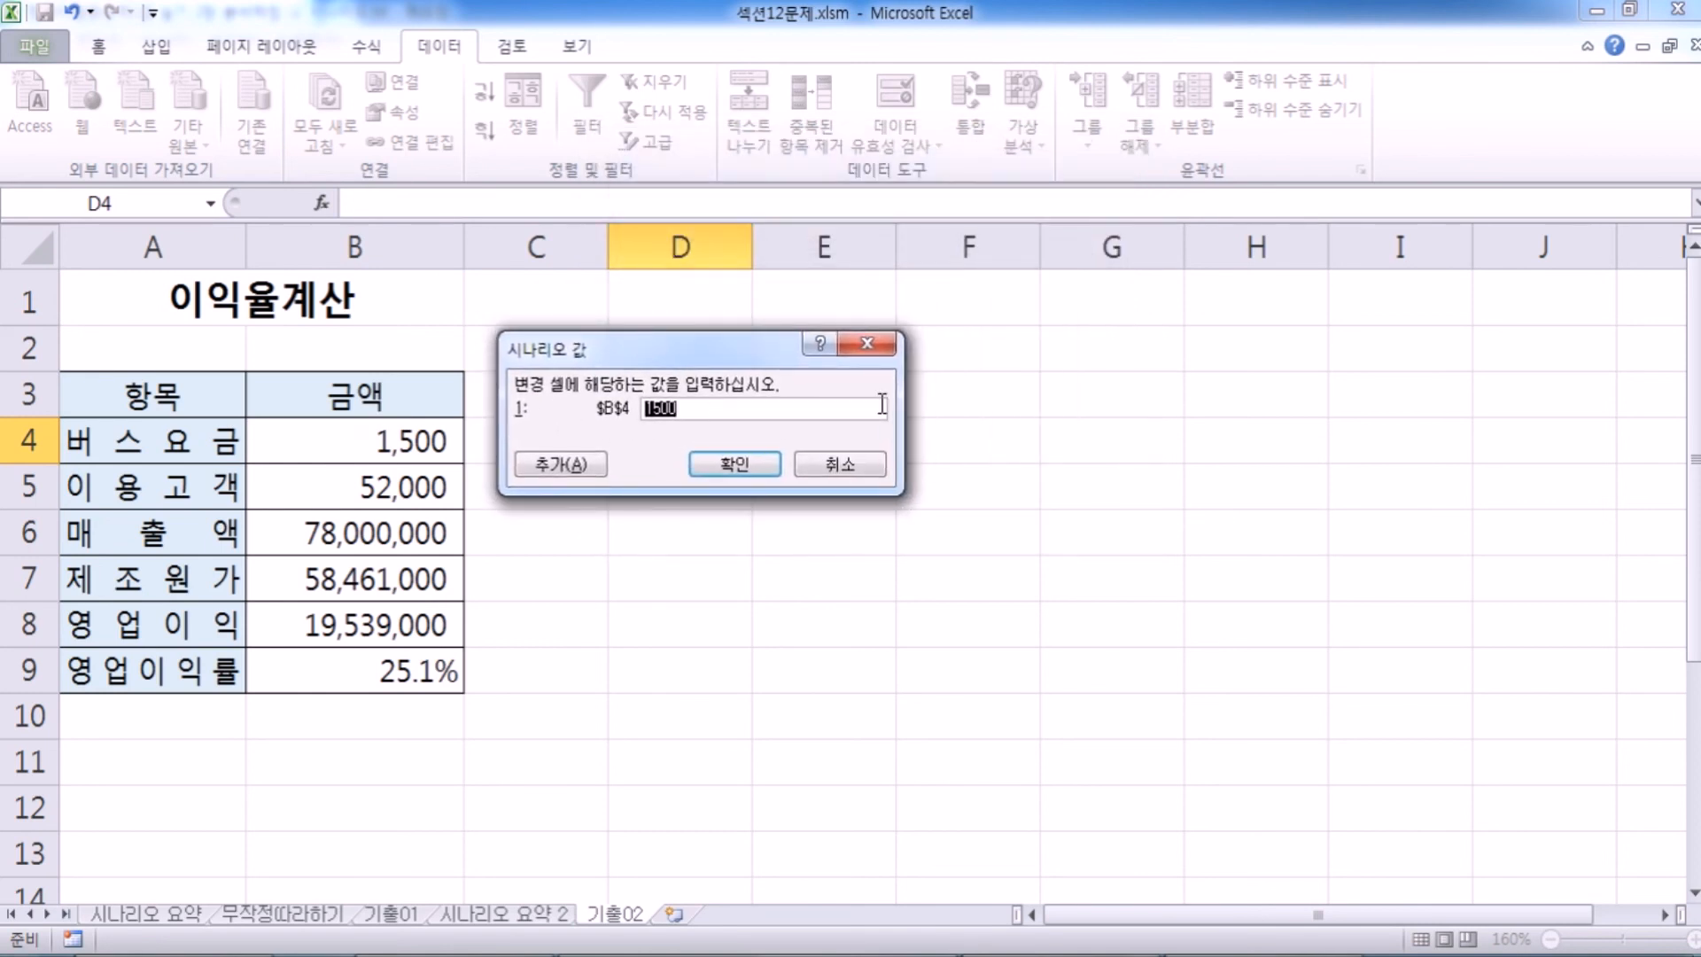
{"action": "type", "text": "130"}
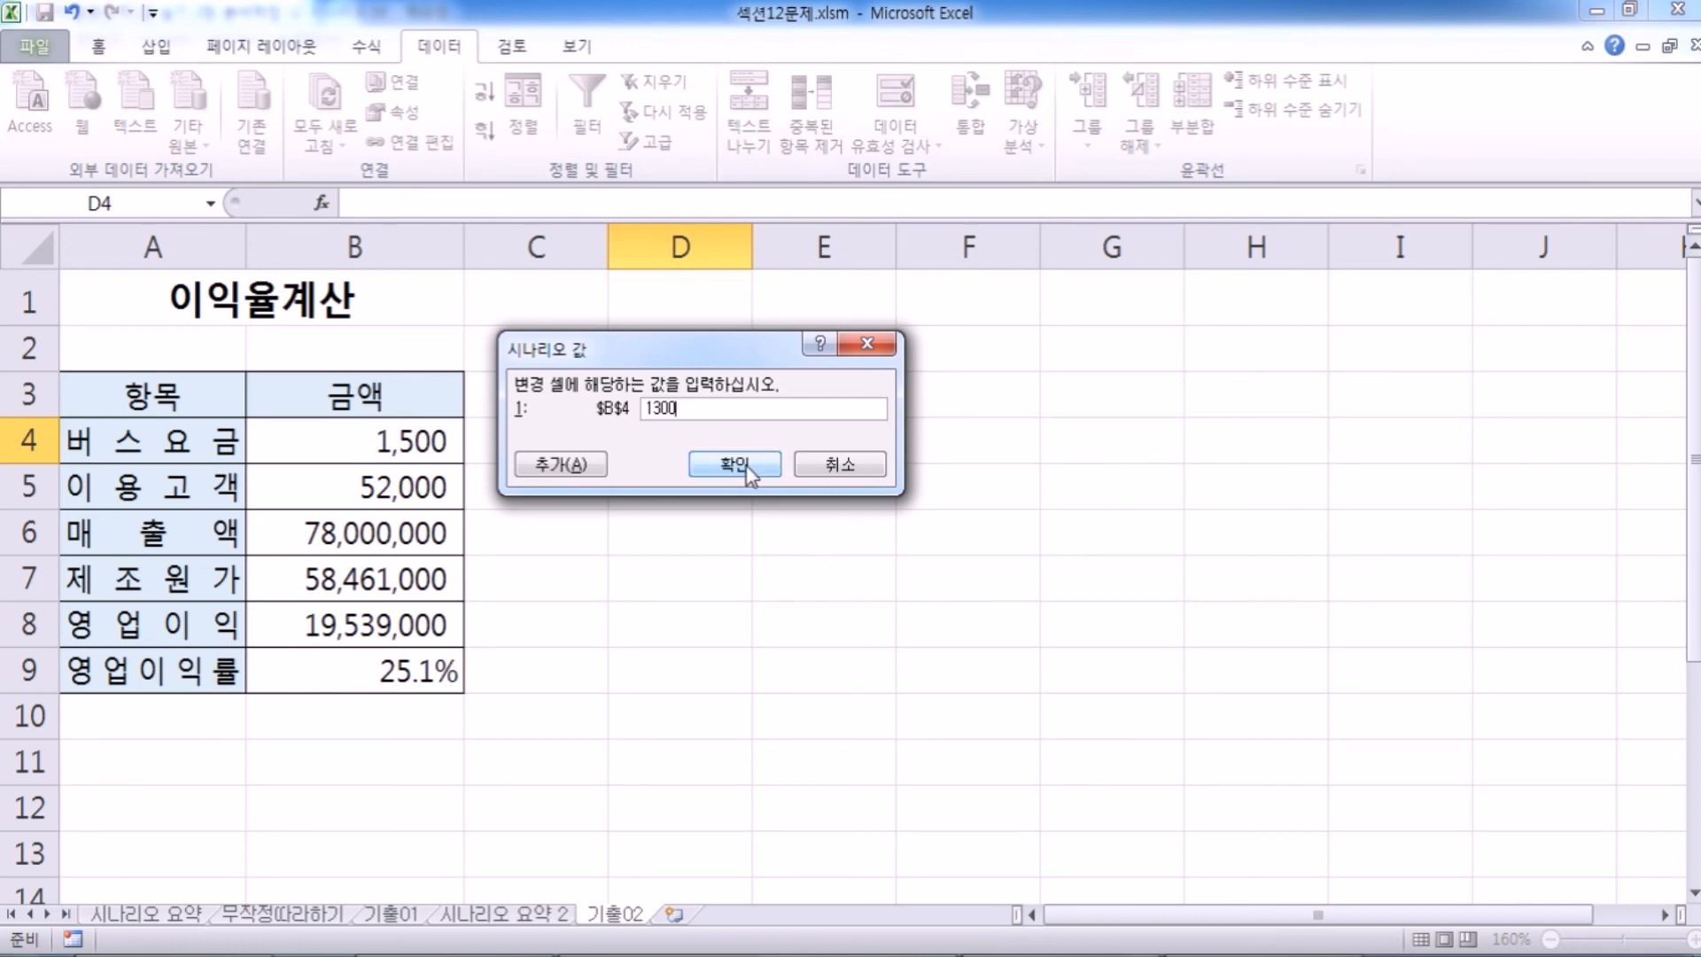
Step: Add a second scenario named 200원인상 with changing cell B4 set to 1700, and return to the scenario list
{"action": "left_click", "coordinate": [556, 464]}
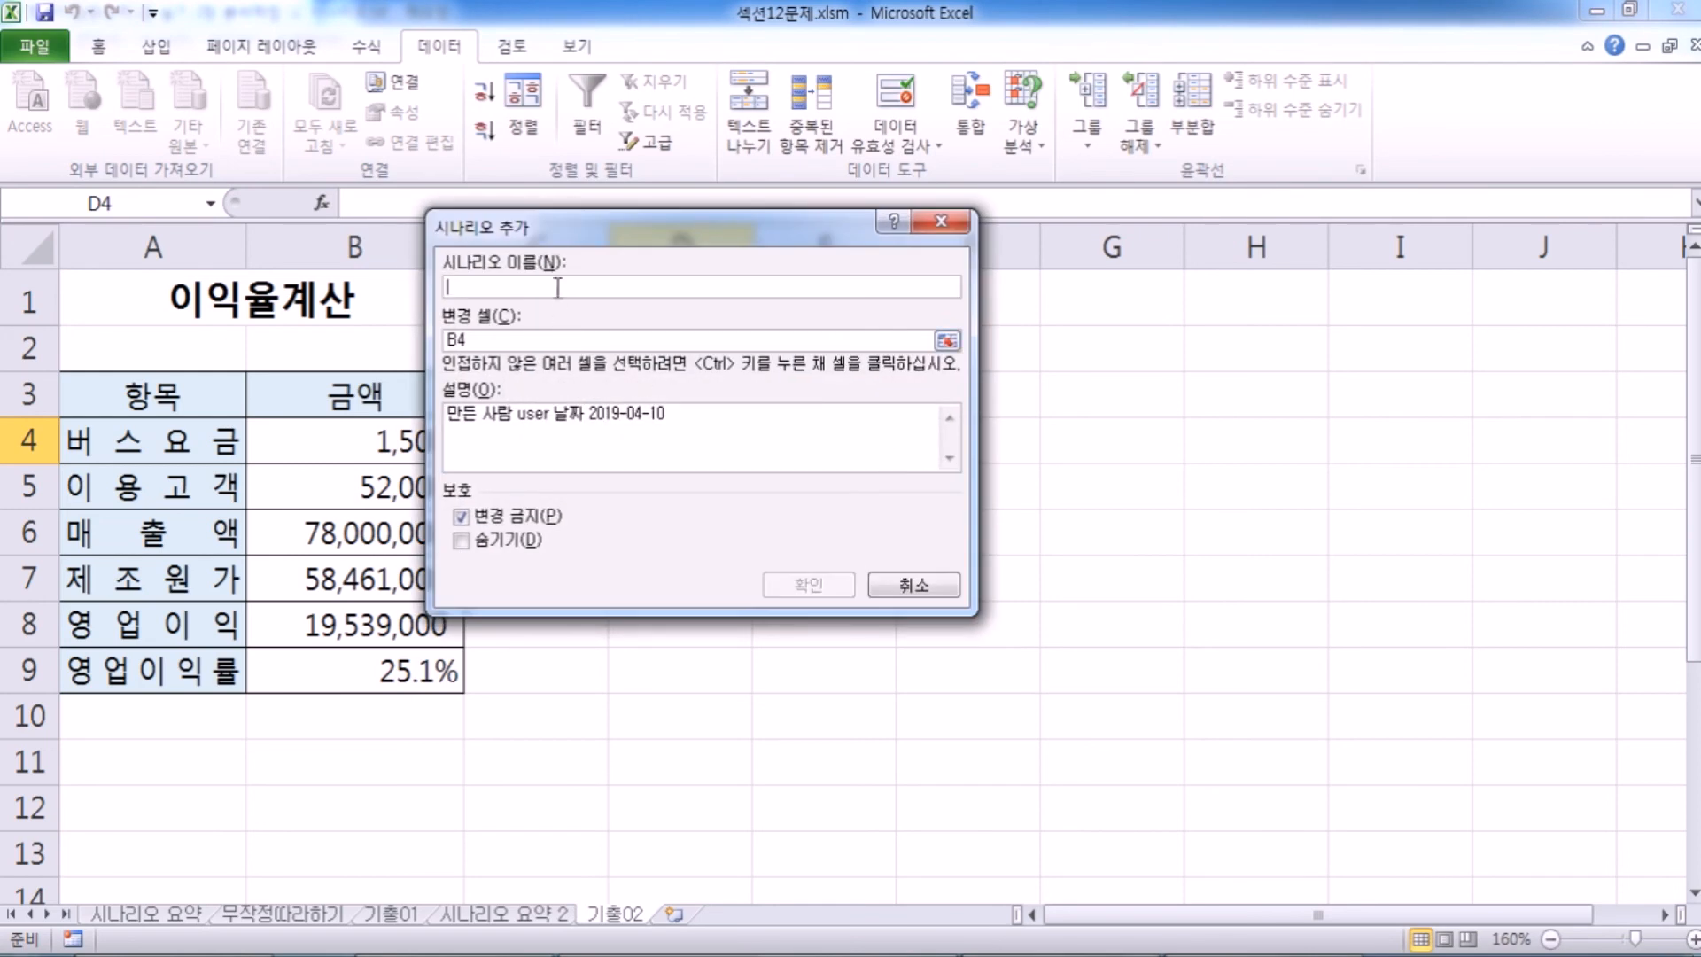
{"action": "type", "text": "200원인사"}
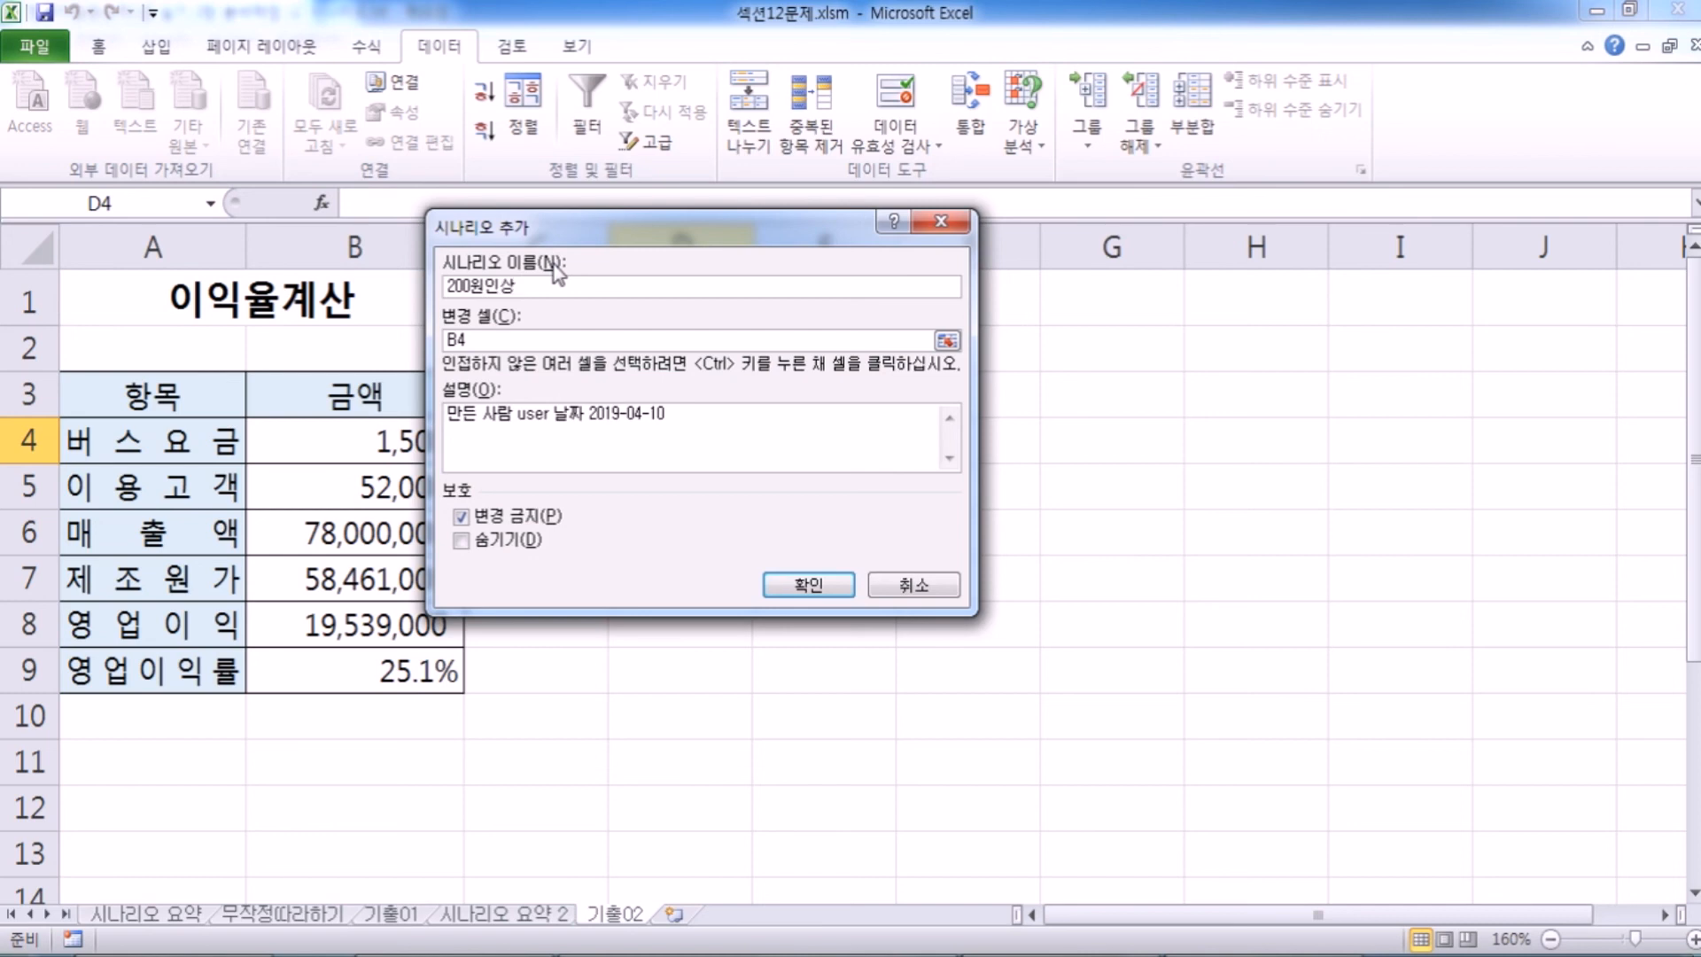
{"action": "left_click", "coordinate": [807, 586]}
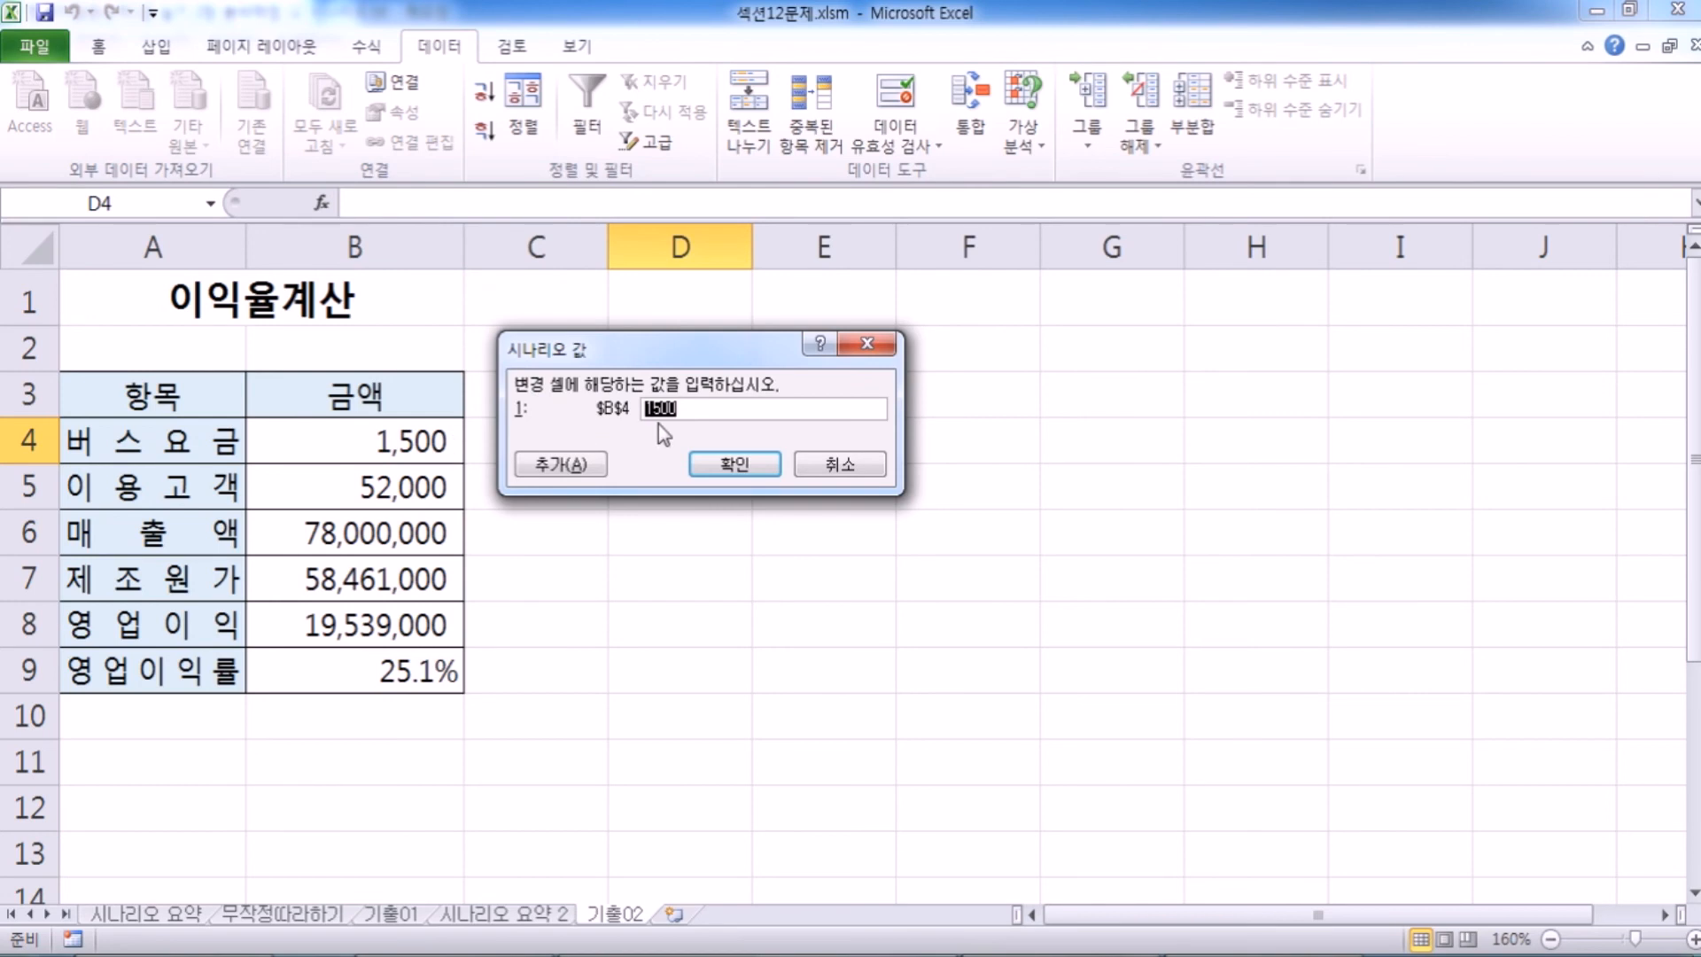
{"action": "type", "text": "1700"}
{"action": "left_click", "coordinate": [732, 462]}
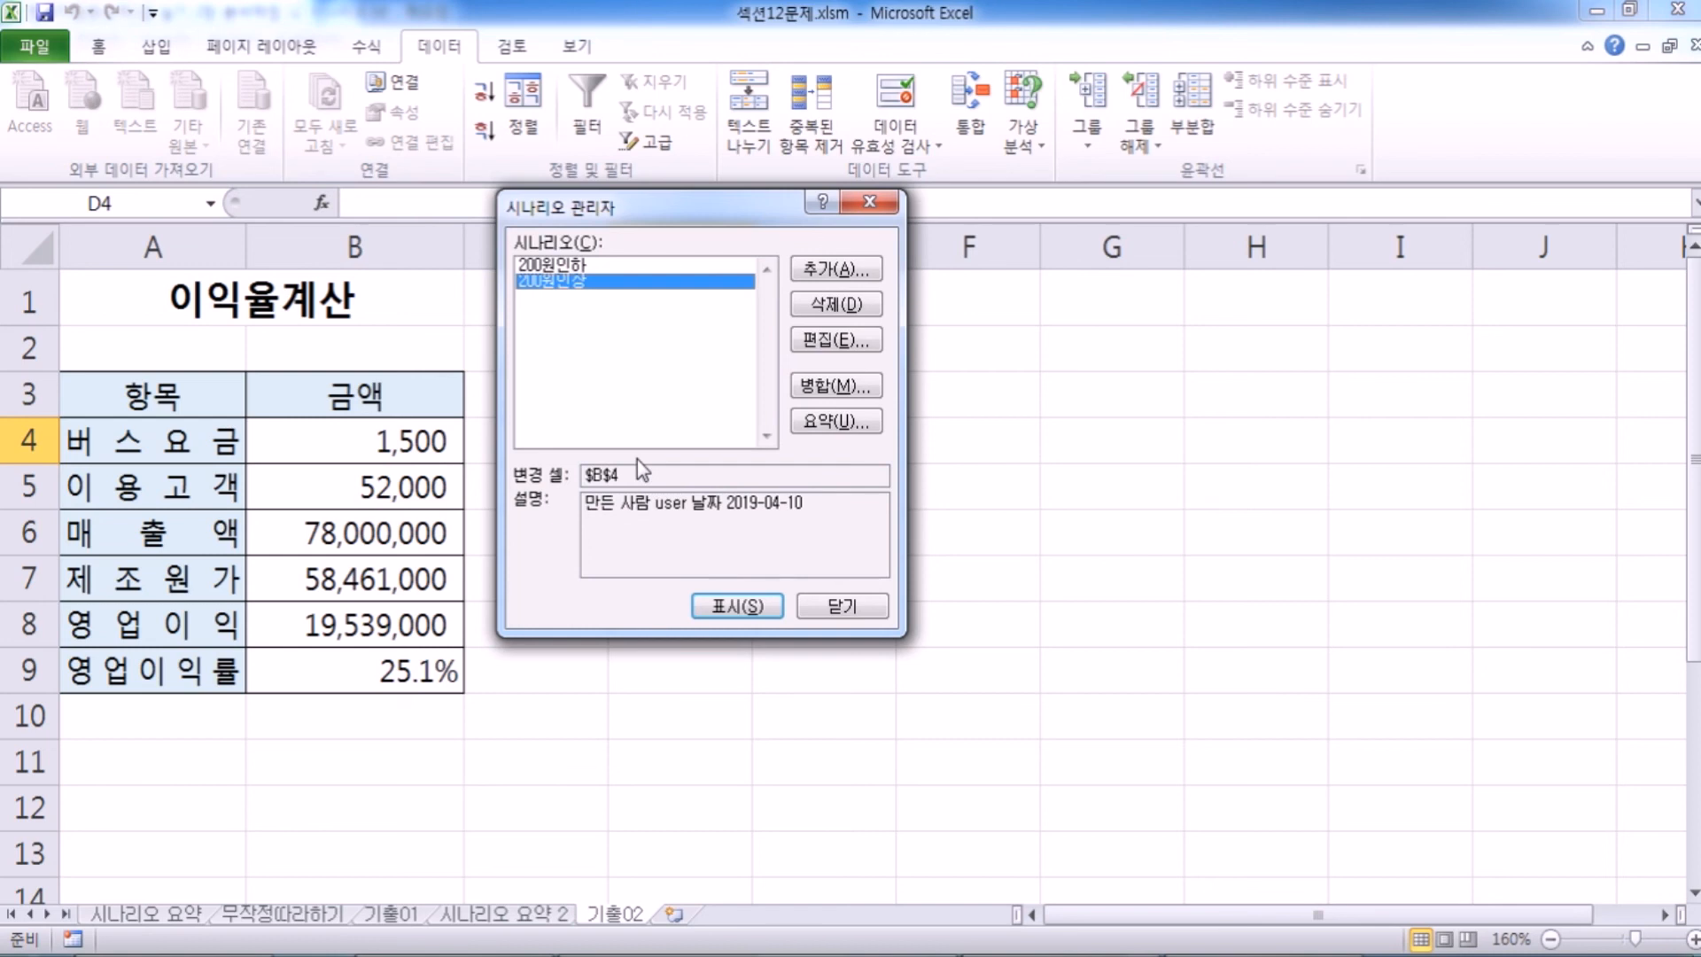
Step: Generate a scenario summary report for 기출02 with the 영업이익 cell B8 as the result cell
{"action": "left_click", "coordinate": [847, 425]}
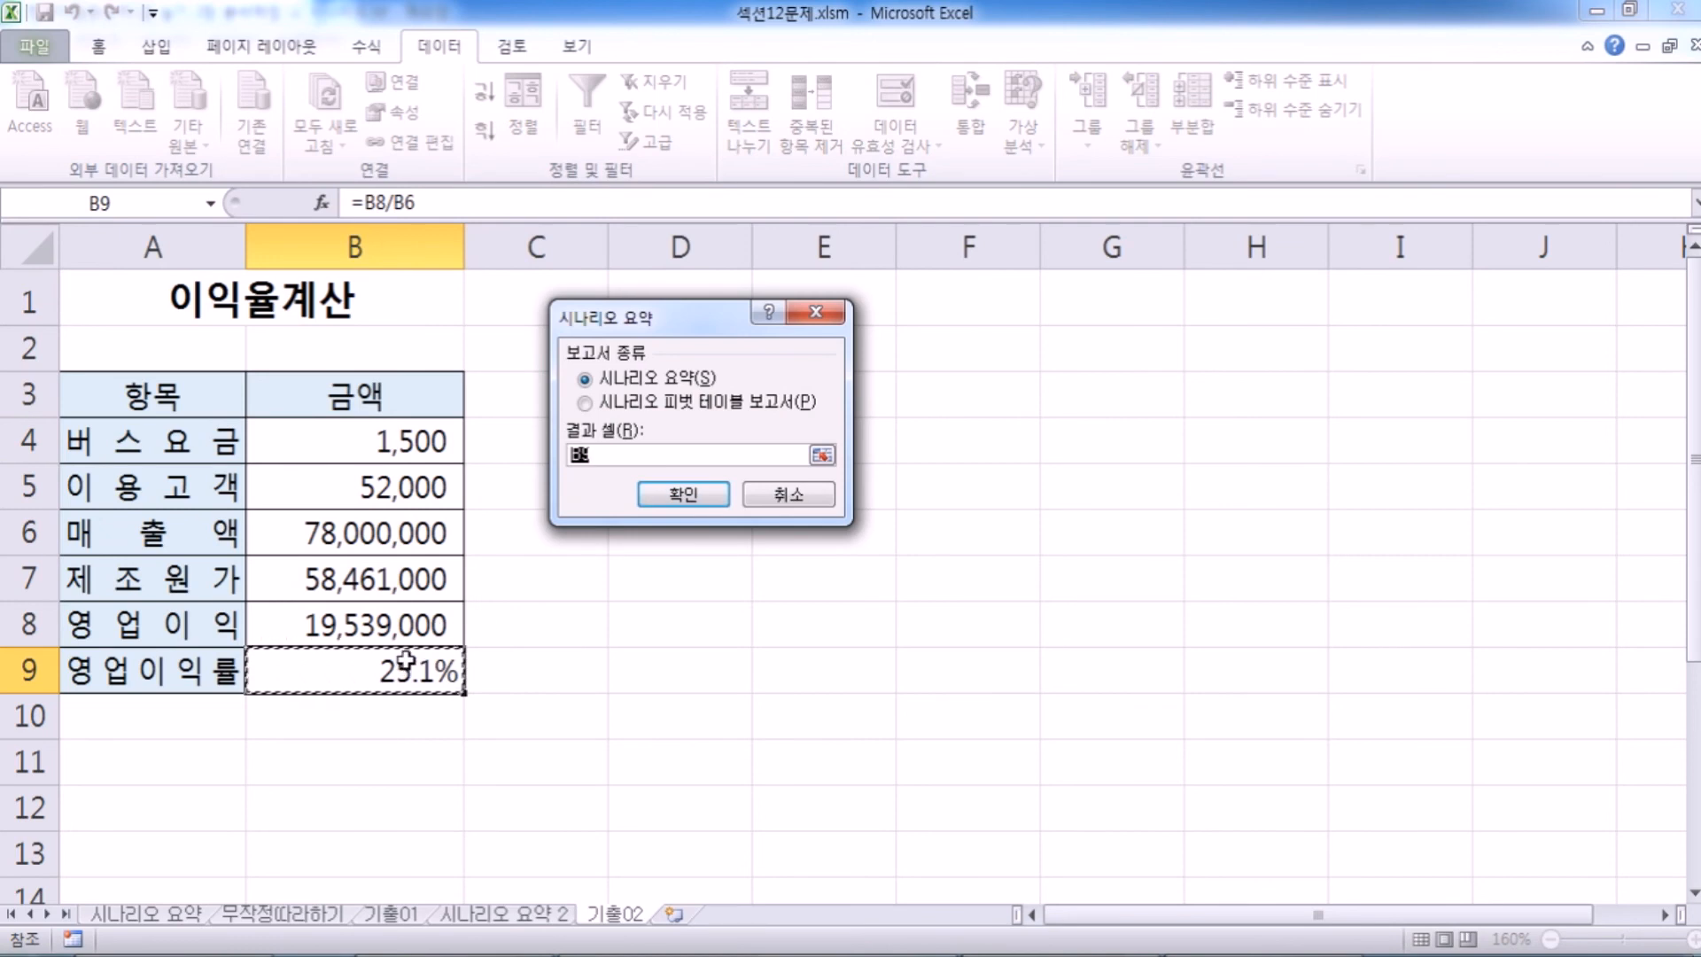
{"action": "left_click", "coordinate": [406, 632]}
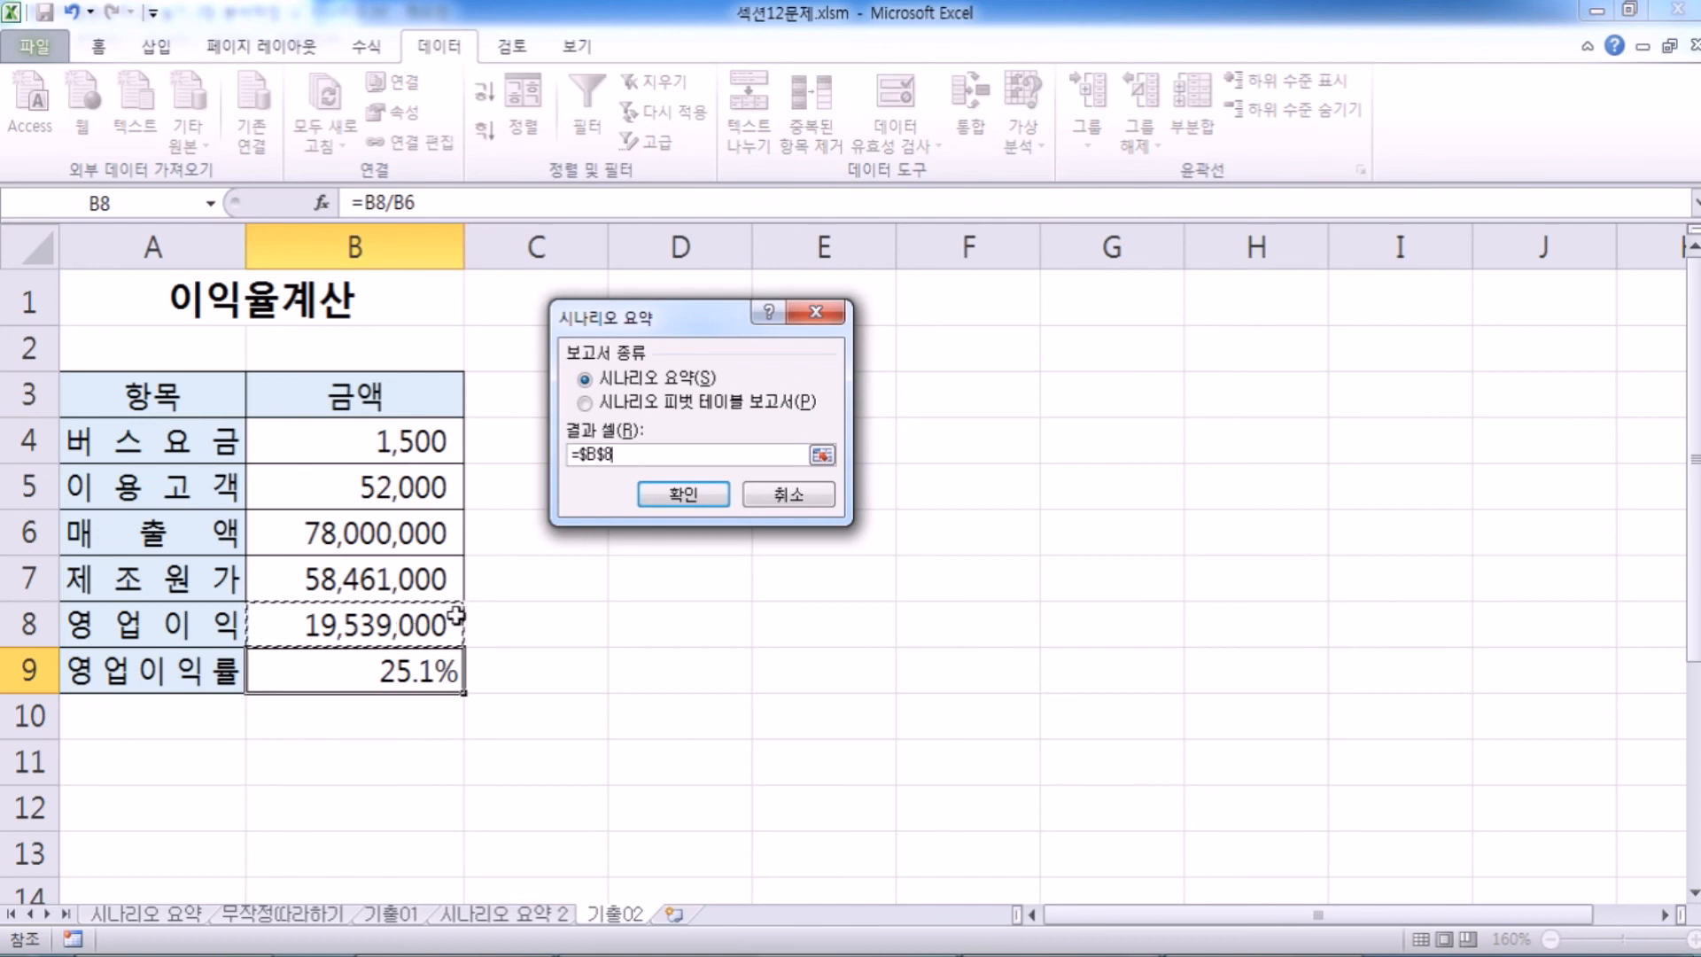
{"action": "left_click", "coordinate": [696, 498]}
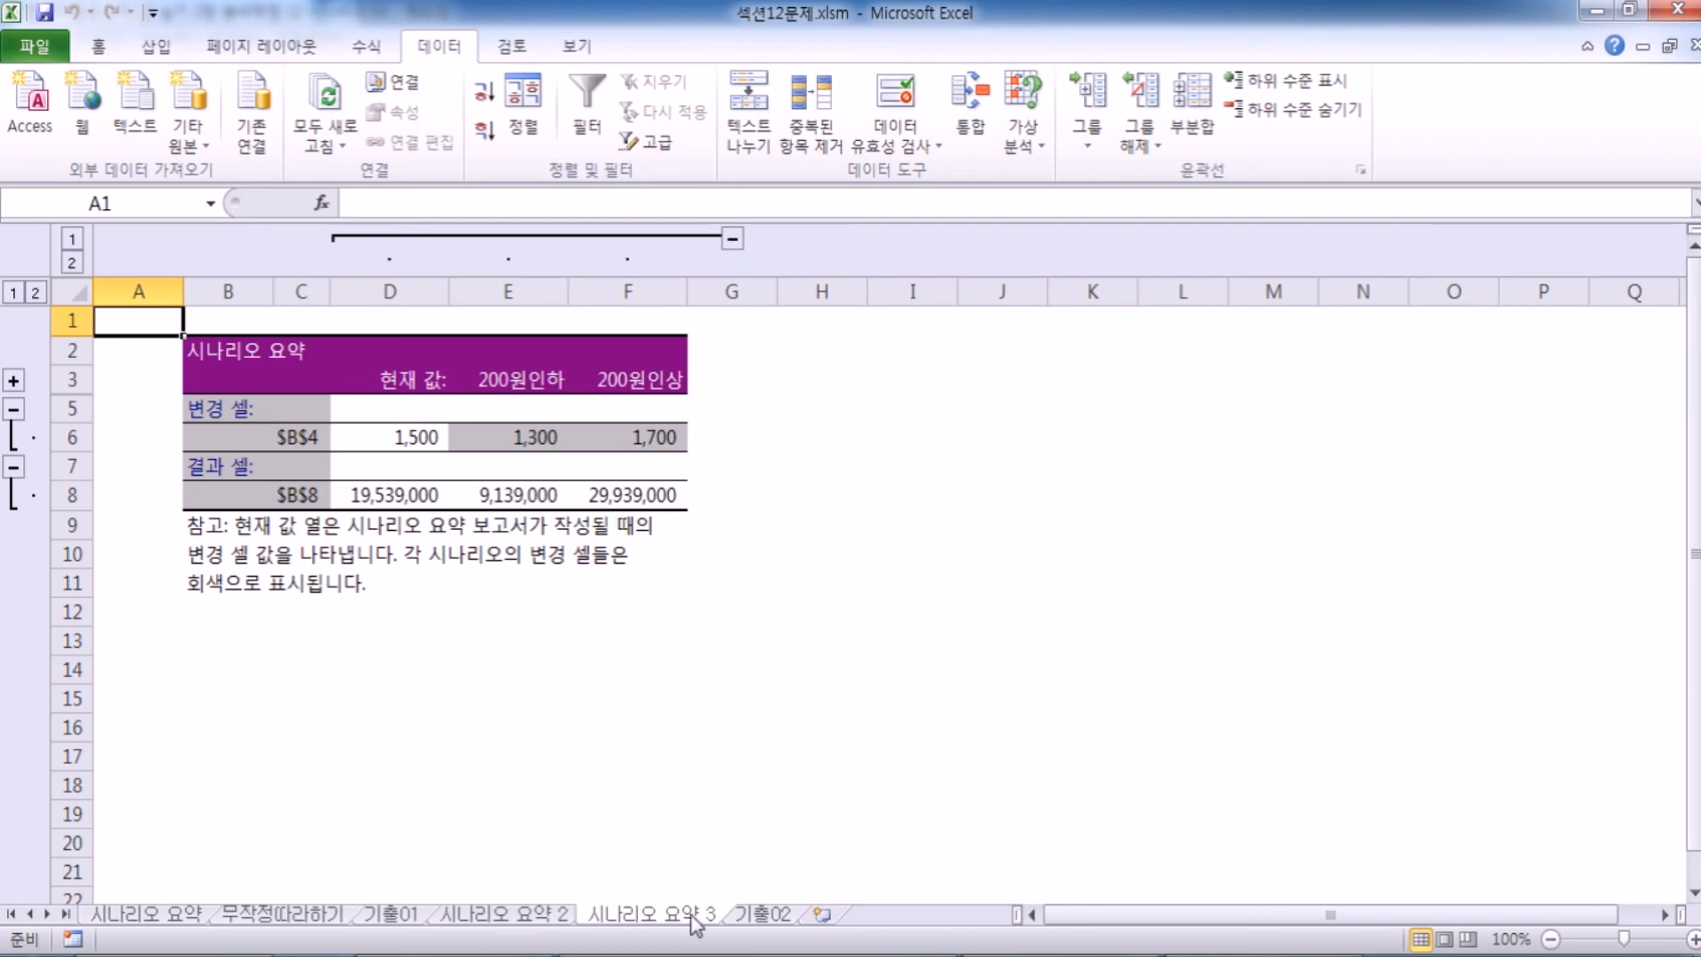
Step: Examine the 이율 and 만기금액 values of each scenario on the 시나리오 요약 2 sheet
{"action": "left_click", "coordinate": [521, 921]}
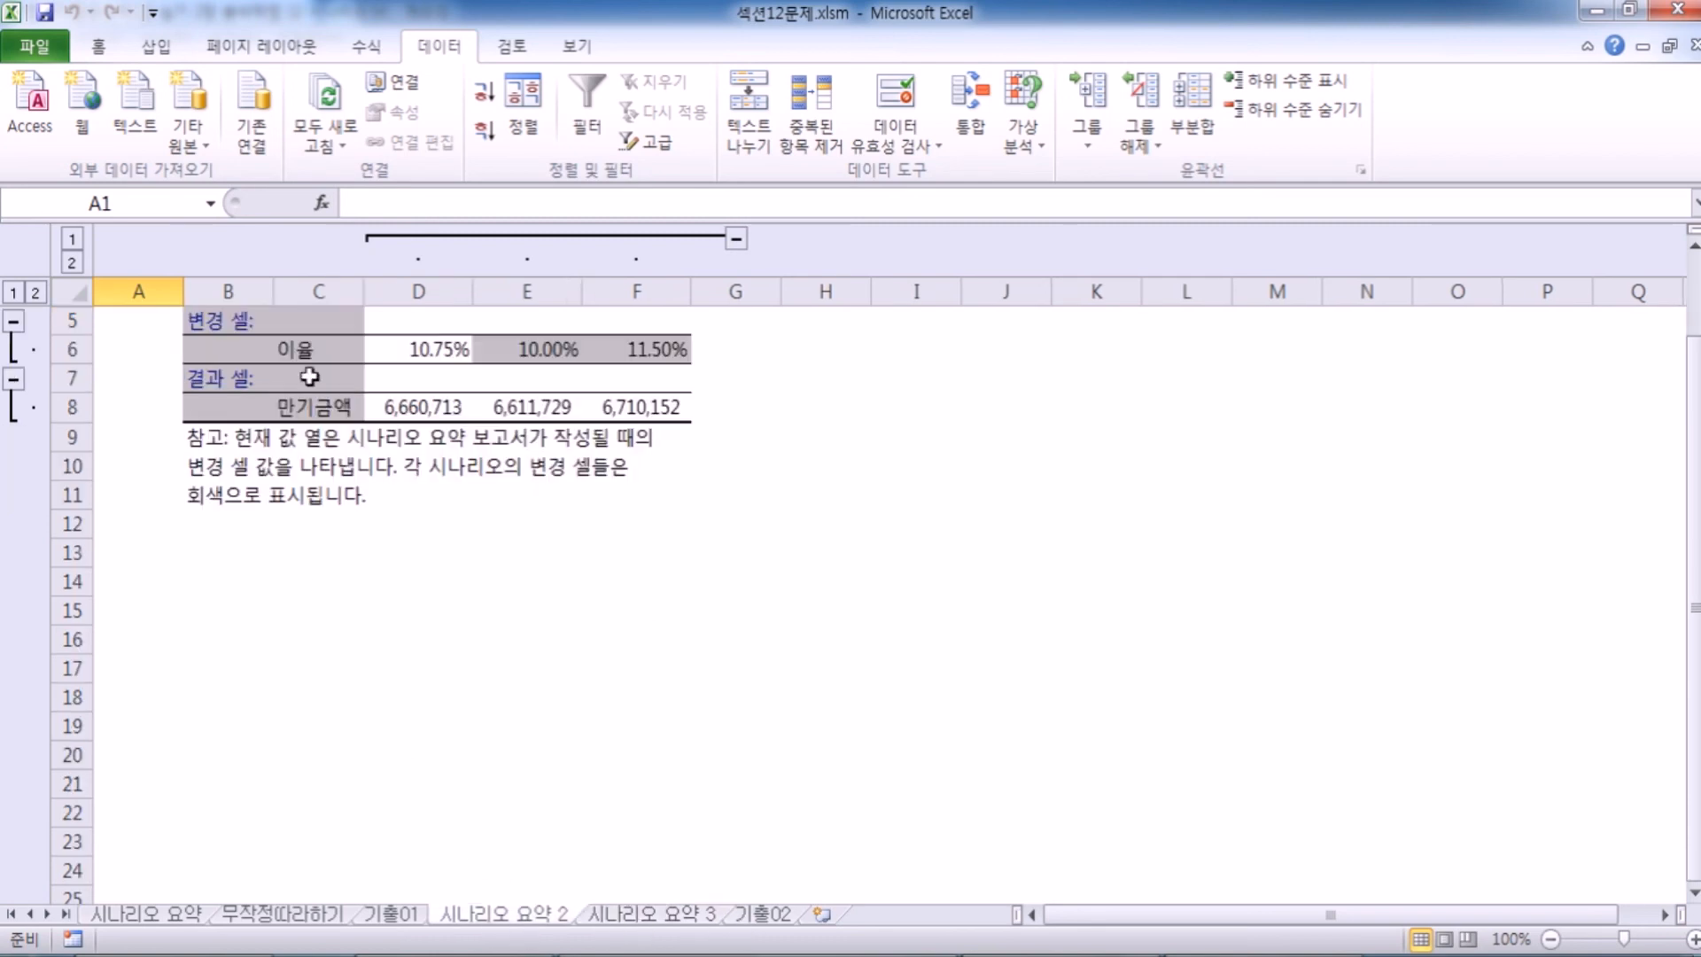
{"action": "scroll", "coordinate": [316, 338], "scroll_direction": "up", "scroll_amount": 1}
{"action": "left_click", "coordinate": [295, 409]}
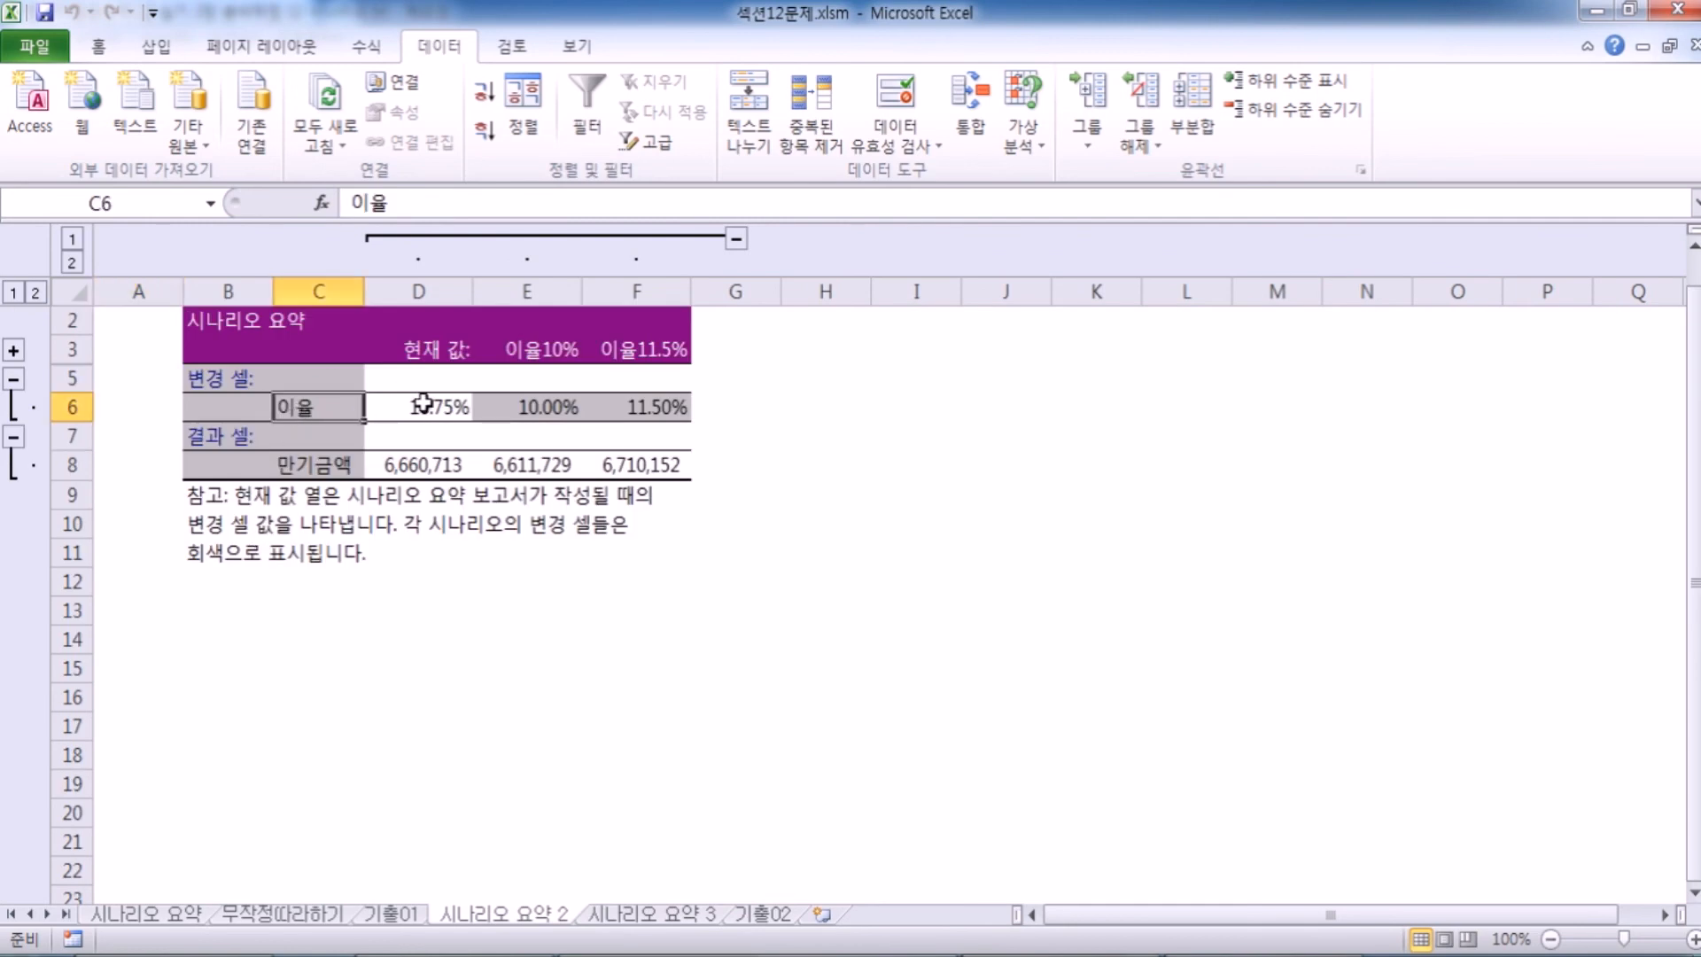
{"action": "left_click", "coordinate": [527, 406]}
{"action": "left_click", "coordinate": [647, 409]}
{"action": "left_click", "coordinate": [537, 468]}
{"action": "left_click", "coordinate": [626, 459]}
{"action": "left_click", "coordinate": [541, 460]}
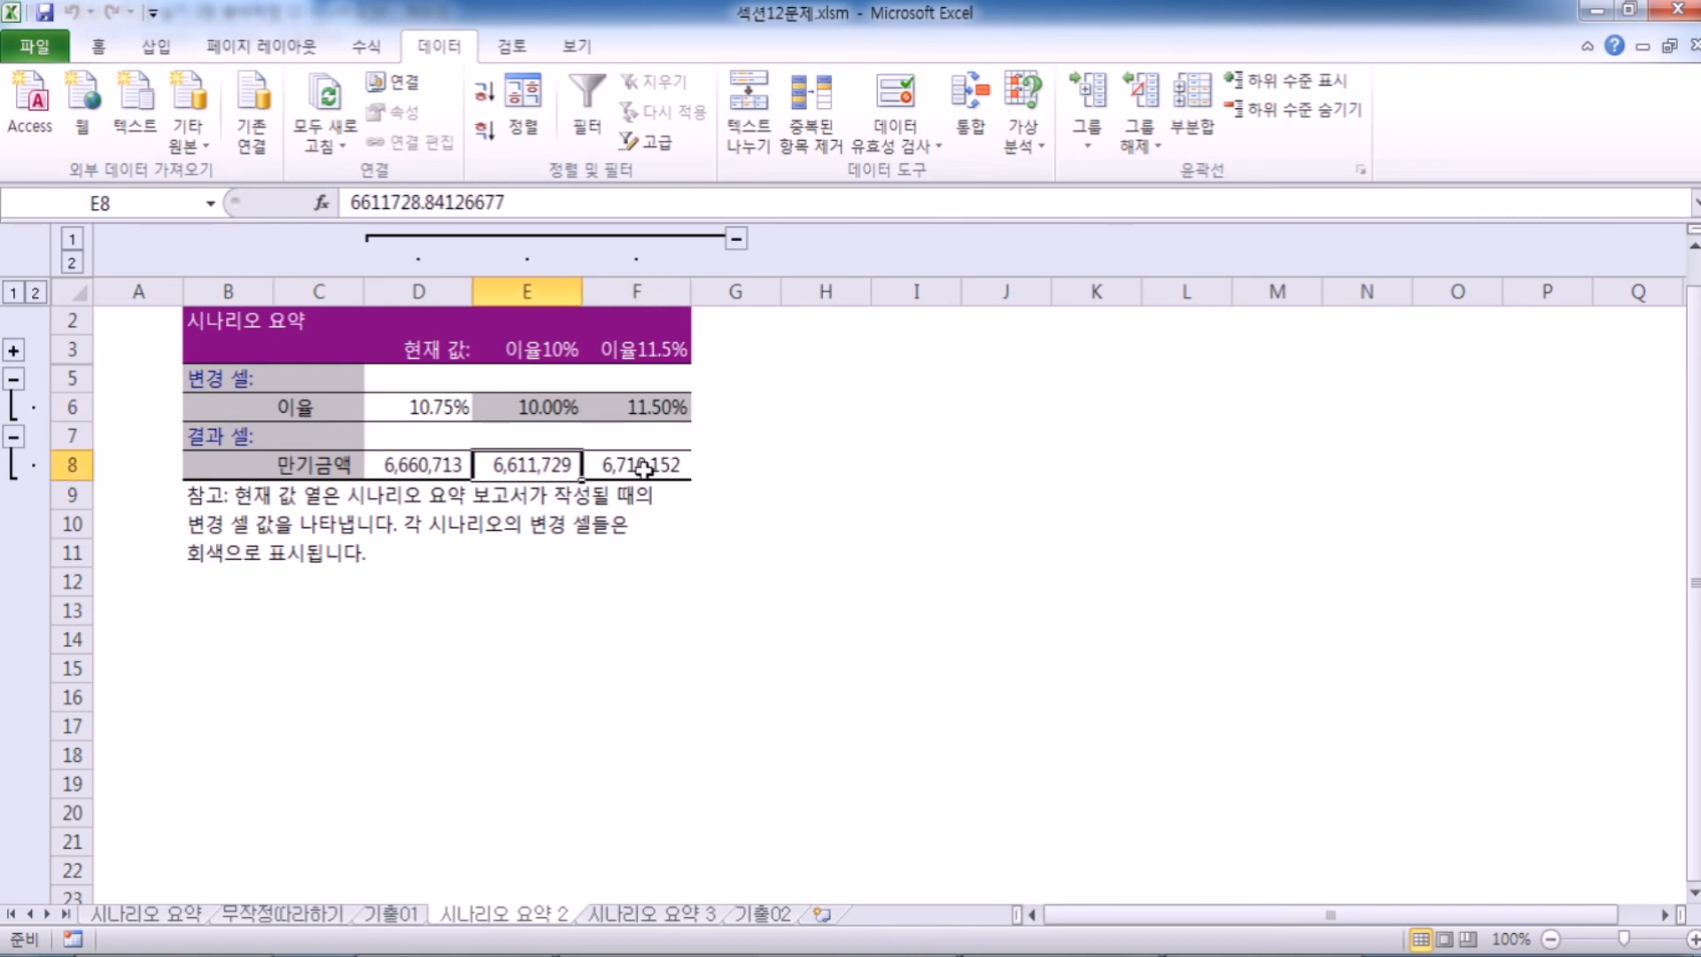
{"action": "left_click", "coordinate": [673, 533]}
Step: Examine the changing-cell B4 and result-cell B8 values of the bus-fare scenarios on the 시나리오 요약 3 sheet
{"action": "left_click", "coordinate": [680, 917]}
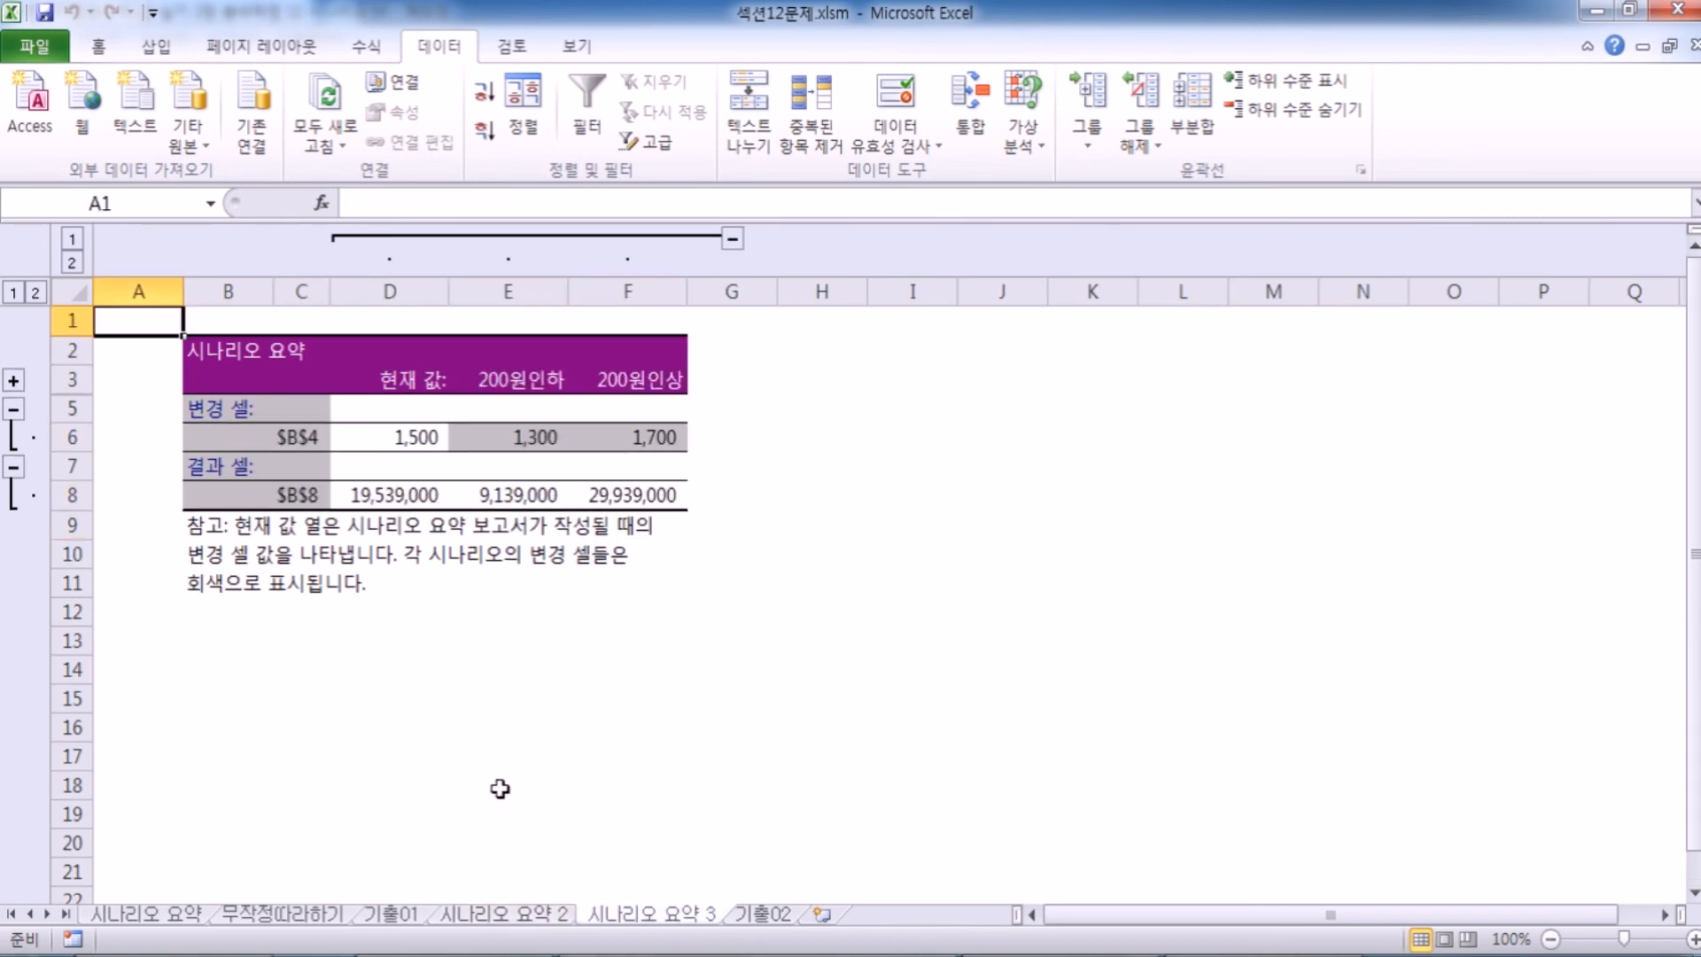
{"action": "scroll", "coordinate": [310, 660], "scroll_direction": "up", "scroll_amount": 3}
{"action": "left_click", "coordinate": [397, 511]}
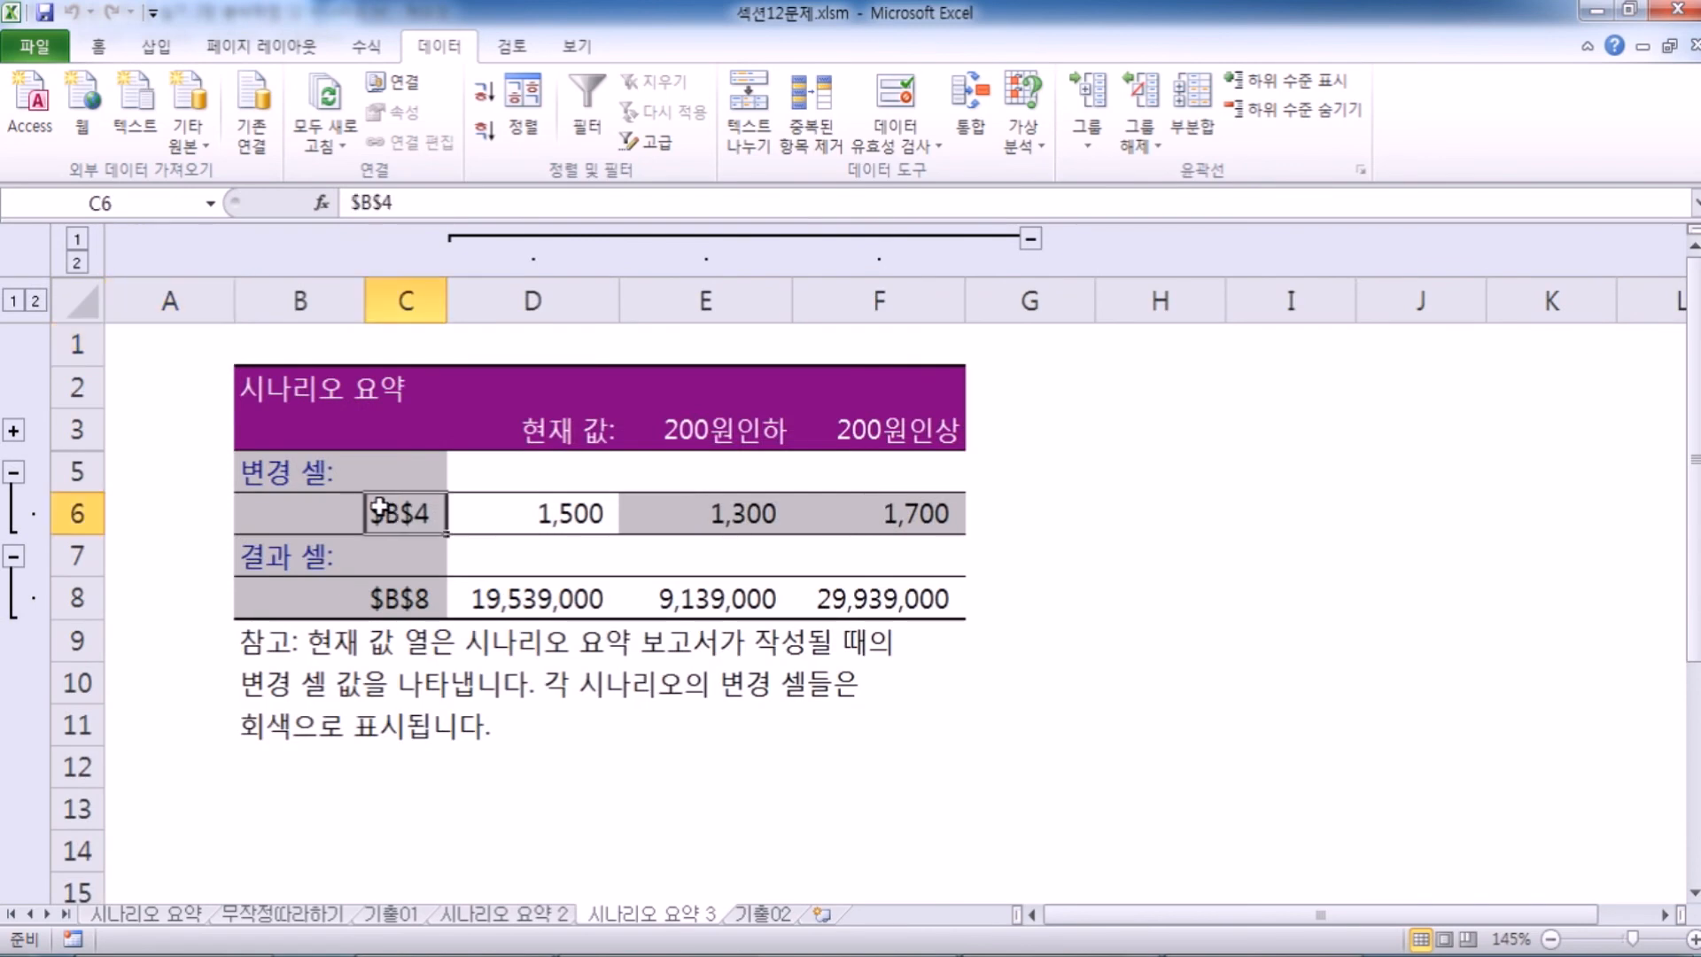
{"action": "left_click", "coordinate": [532, 521]}
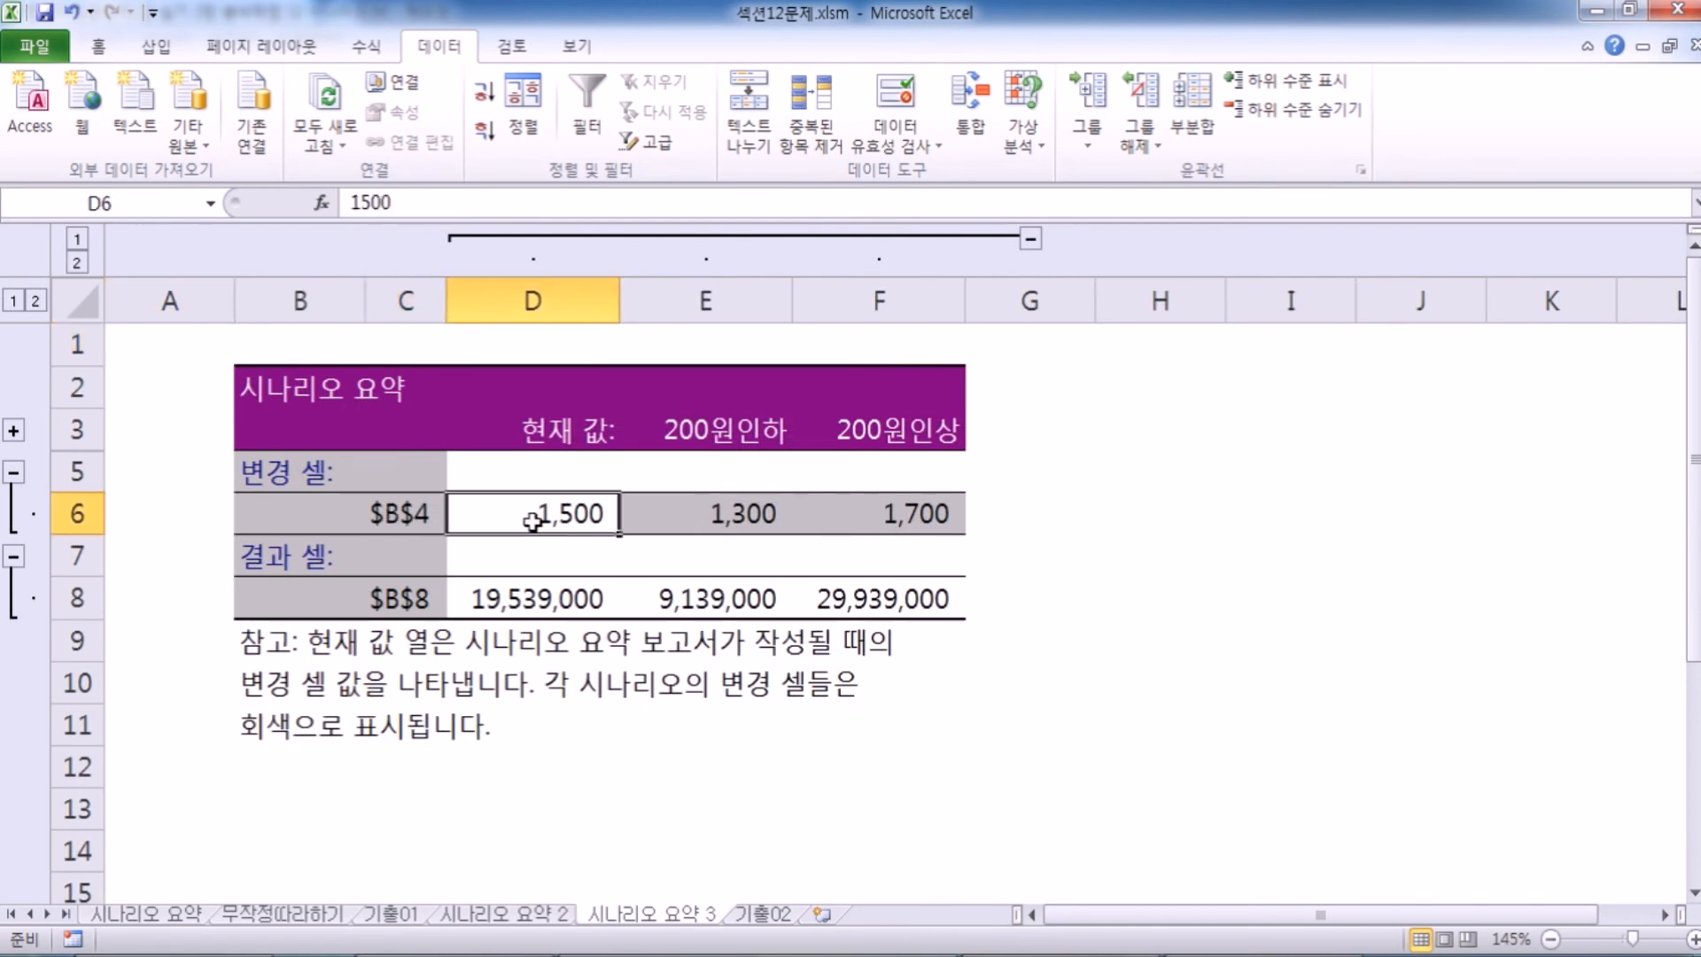
{"action": "left_click", "coordinate": [725, 504]}
{"action": "left_click", "coordinate": [857, 509]}
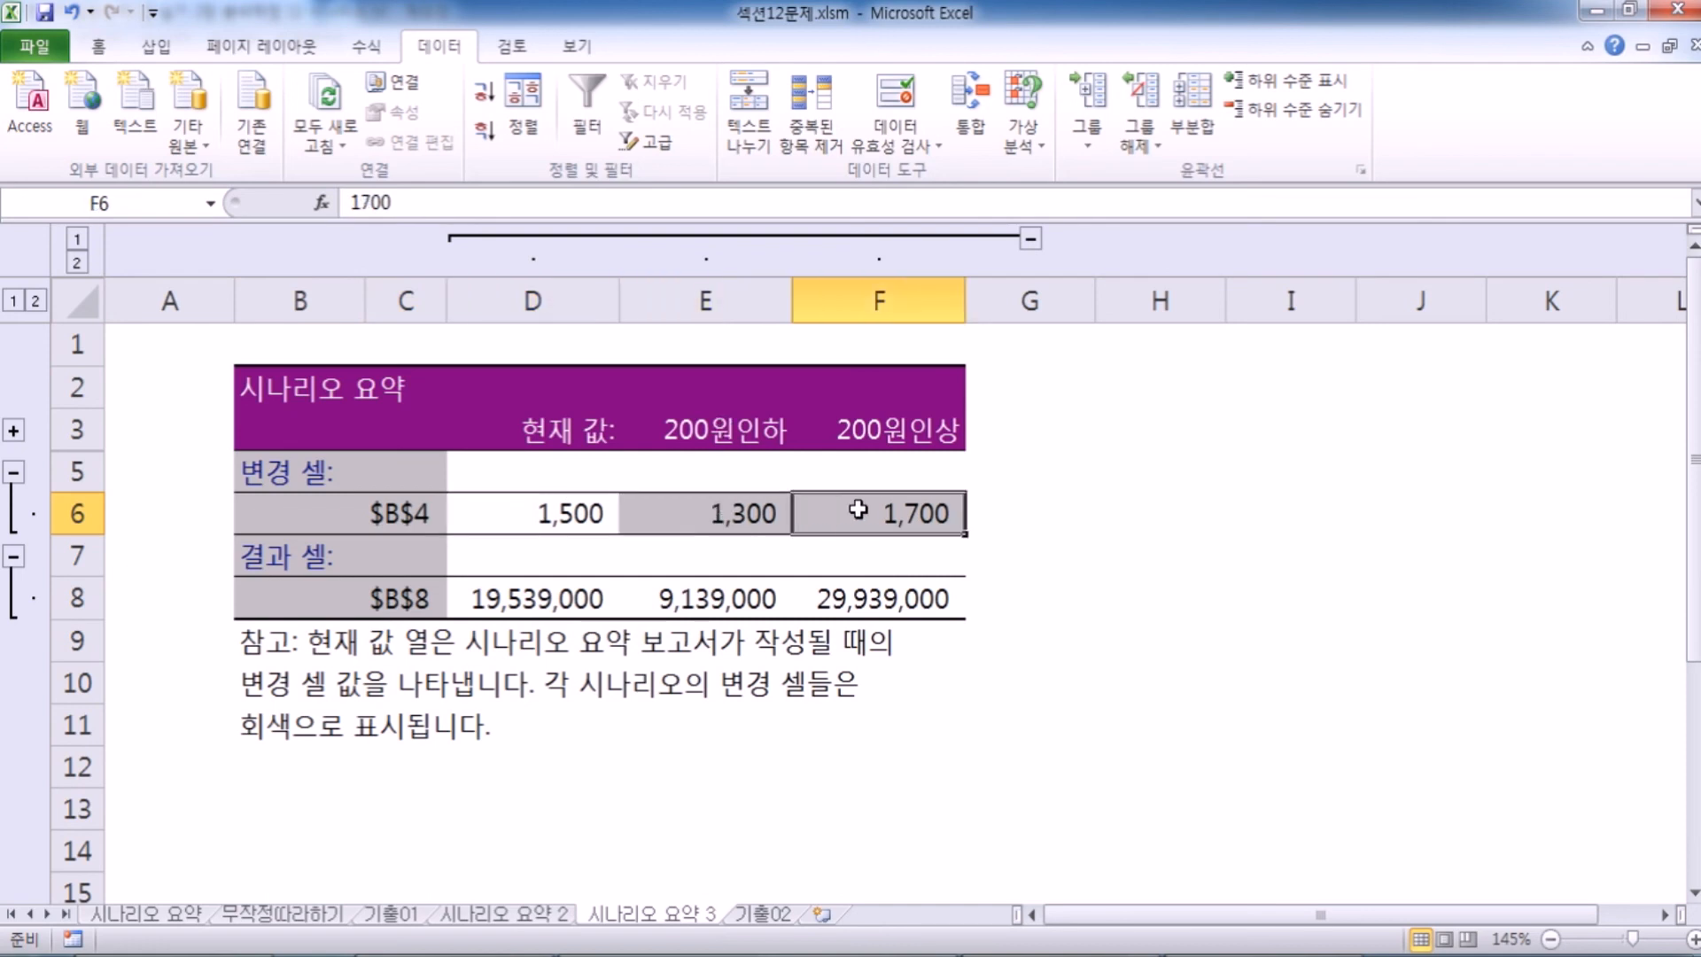
{"action": "left_click_drag", "start_coordinate": [685, 599], "coordinate": [826, 611]}
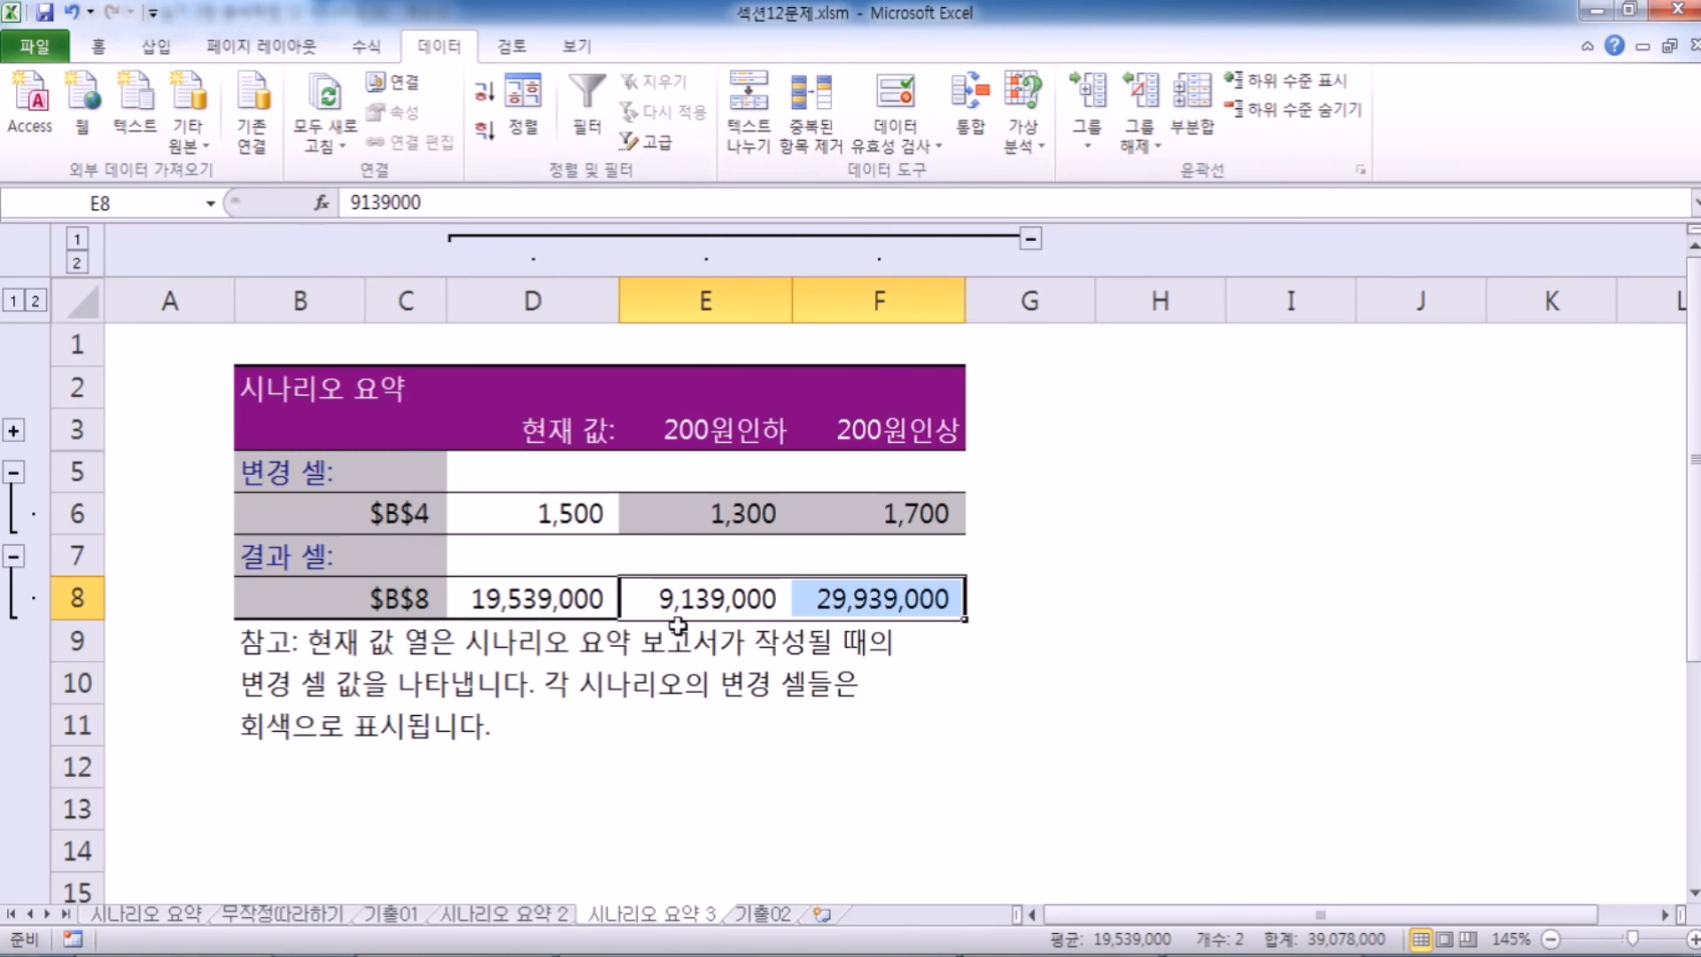
{"action": "left_click", "coordinate": [412, 518]}
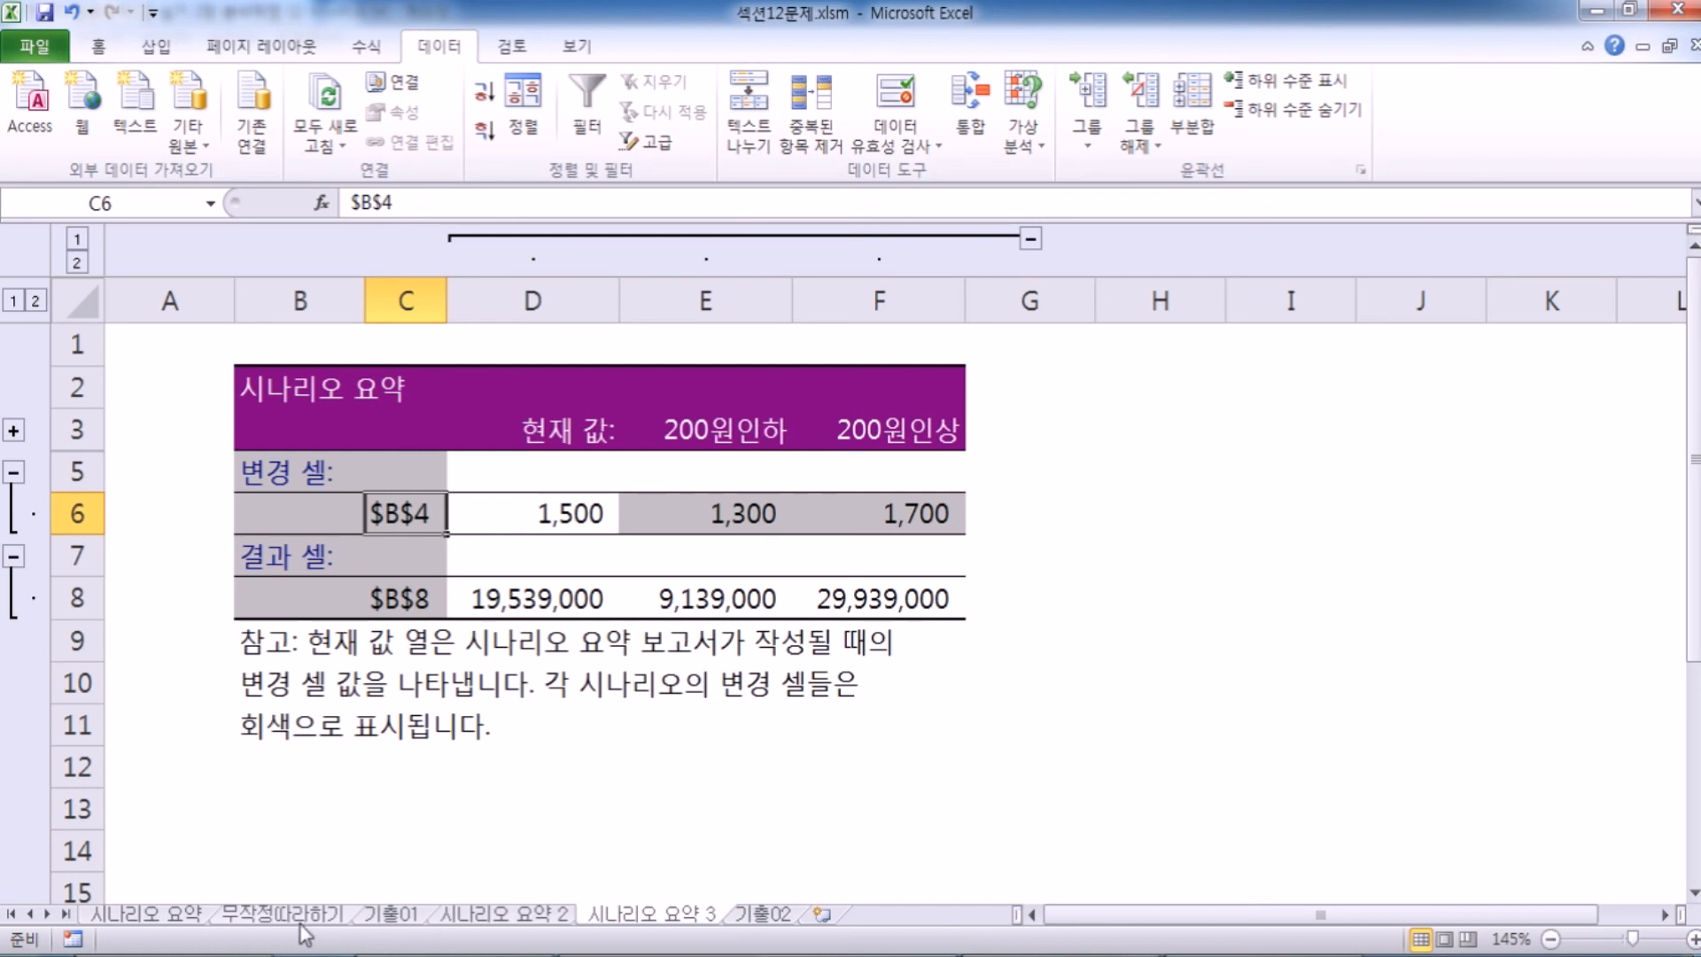
Step: Return to the 시나리오 요약 2 sheet and review its scenario headings, 이율 row and 만기금액 row
{"action": "left_click", "coordinate": [534, 914]}
{"action": "scroll", "coordinate": [326, 668], "scroll_direction": "up", "scroll_amount": 1}
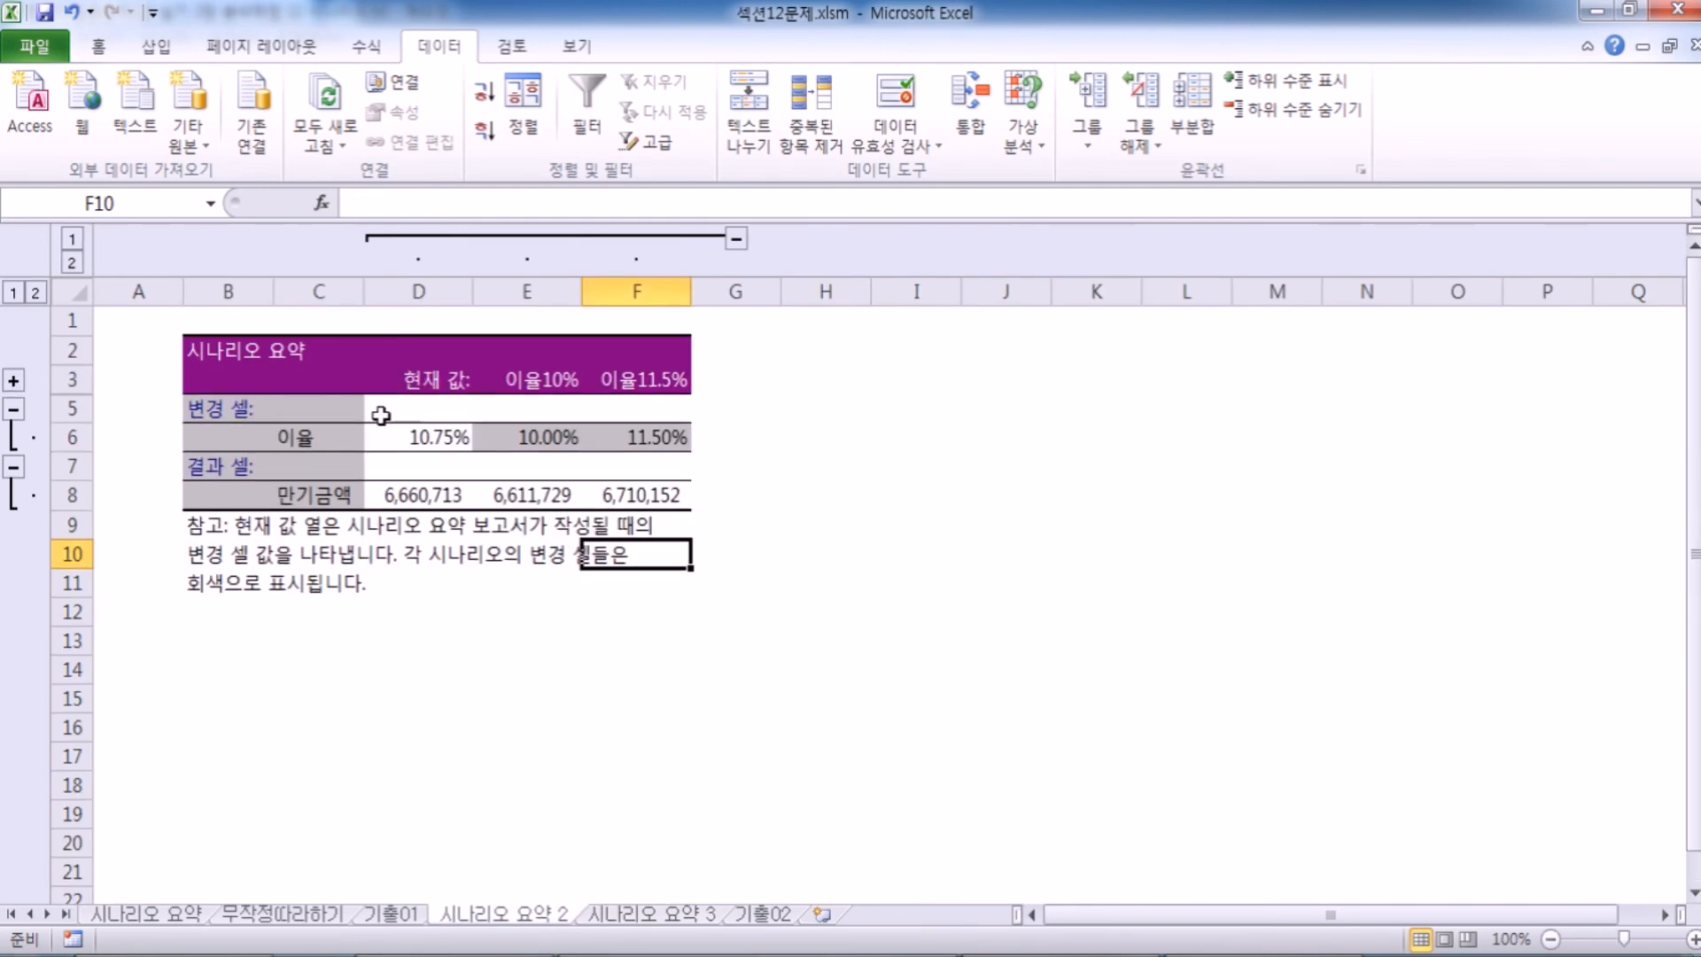
{"action": "left_click", "coordinate": [408, 409]}
{"action": "scroll", "coordinate": [396, 535], "scroll_direction": "up", "scroll_amount": 3}
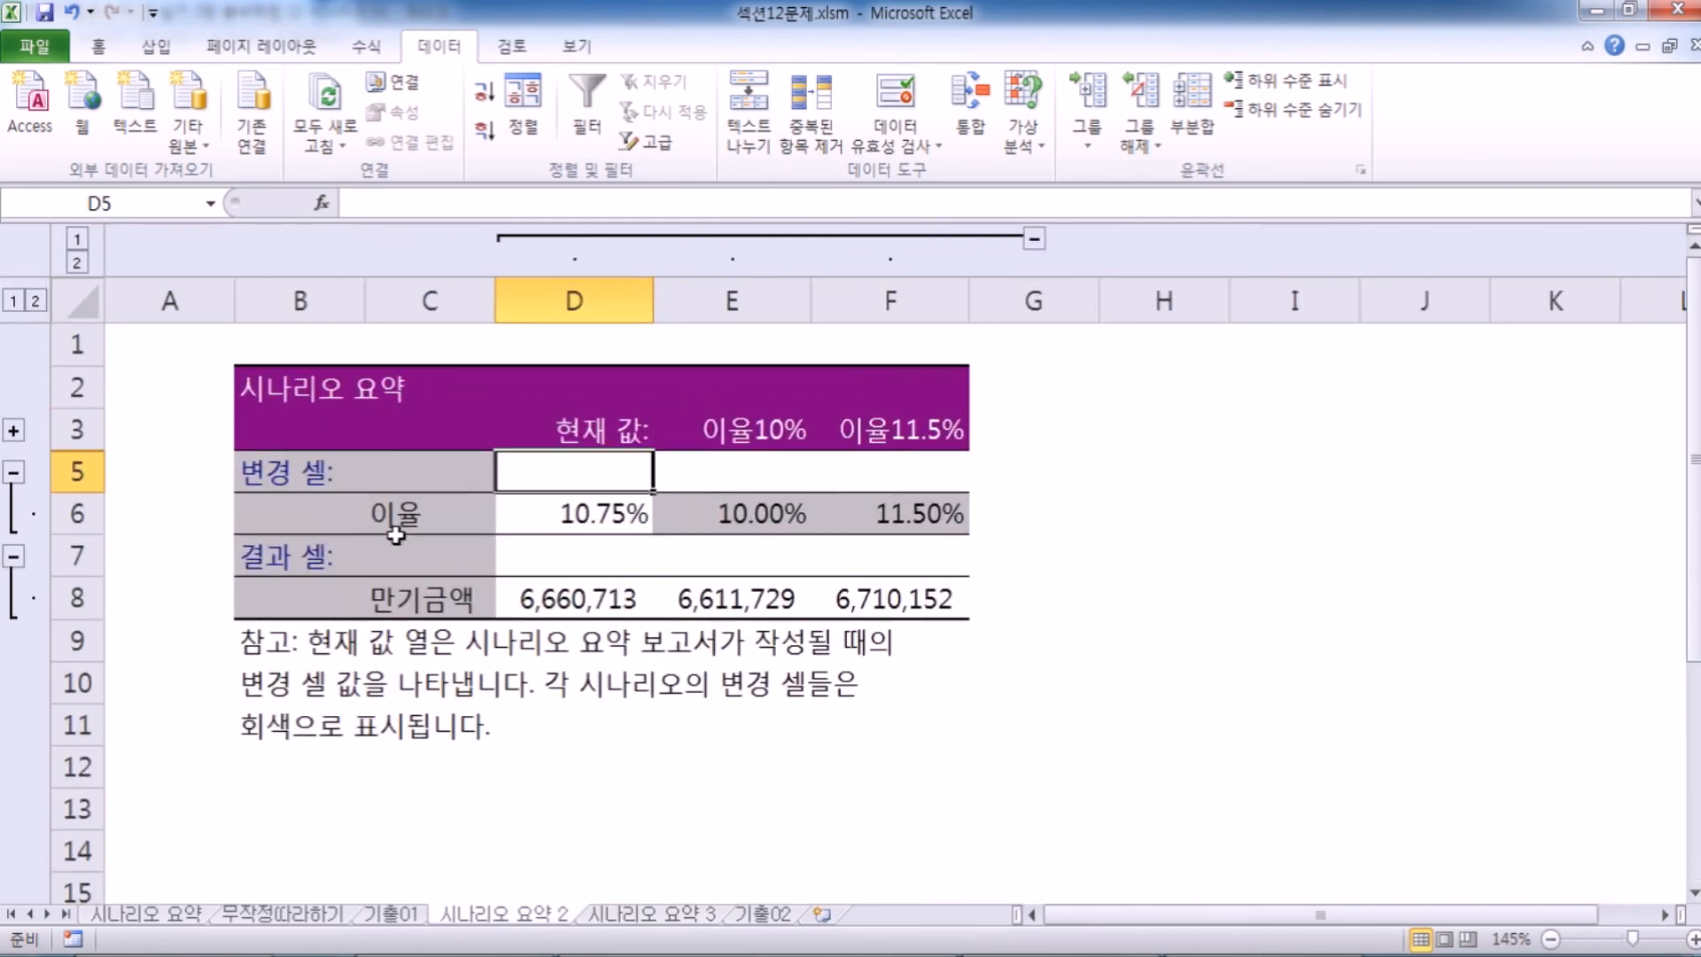
{"action": "left_click", "coordinate": [570, 429]}
{"action": "left_click_drag", "start_coordinate": [569, 429], "coordinate": [916, 532]}
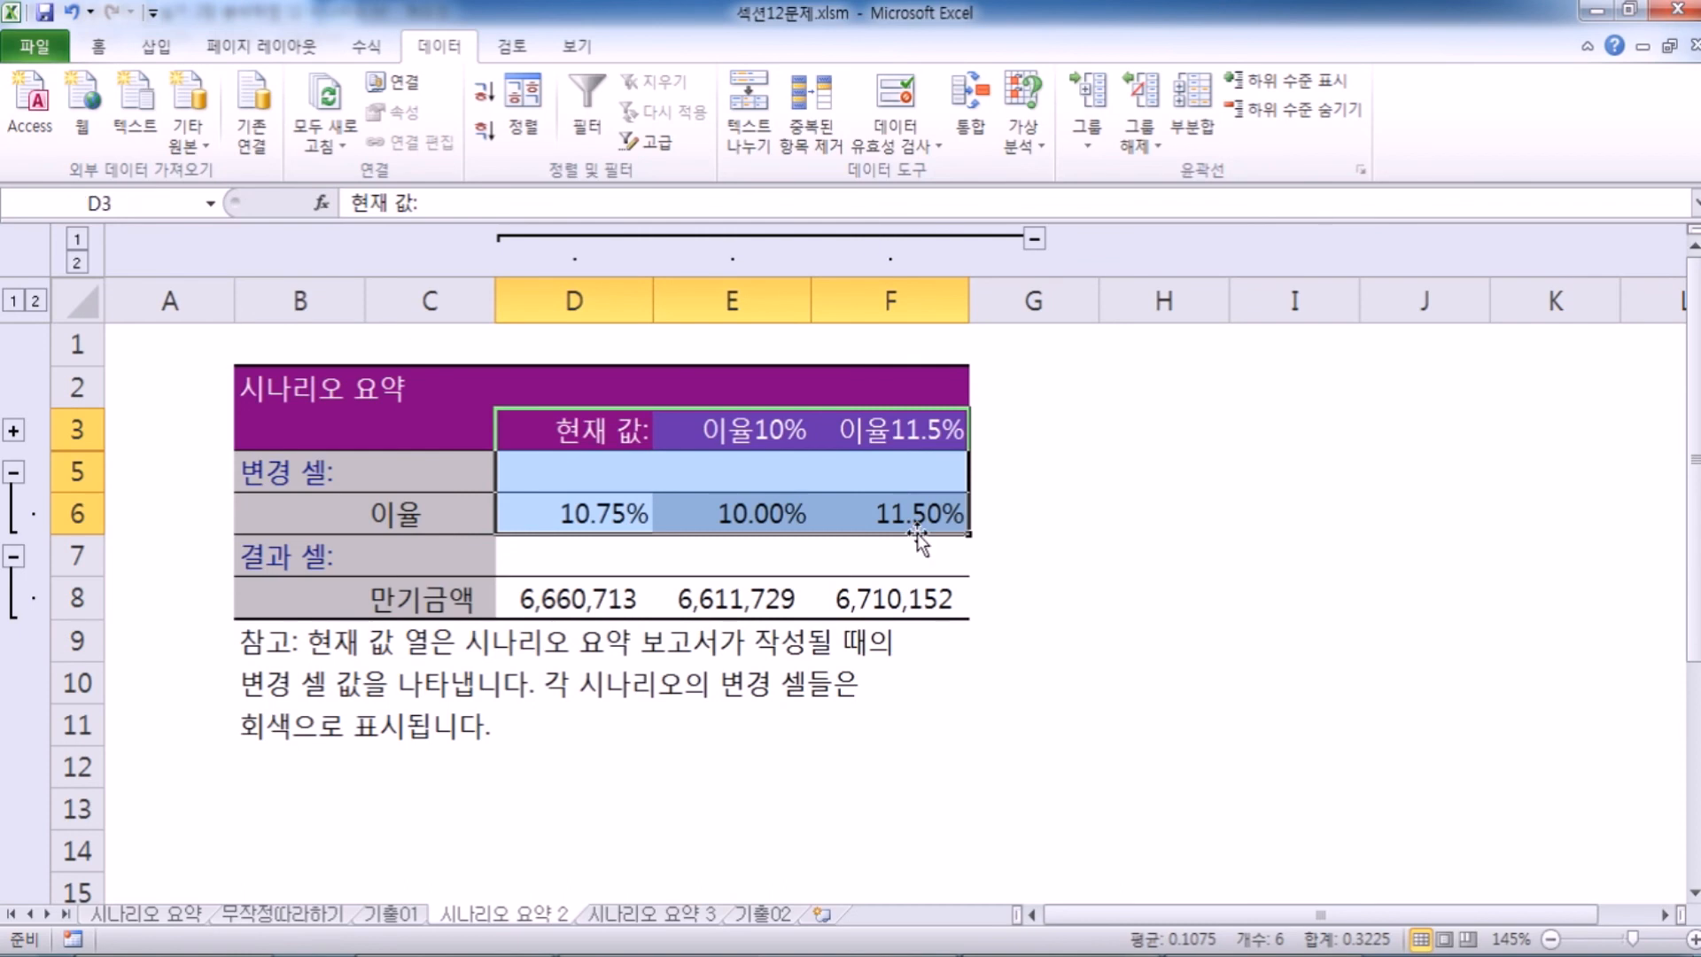
{"action": "left_click_drag", "start_coordinate": [542, 605], "coordinate": [881, 611]}
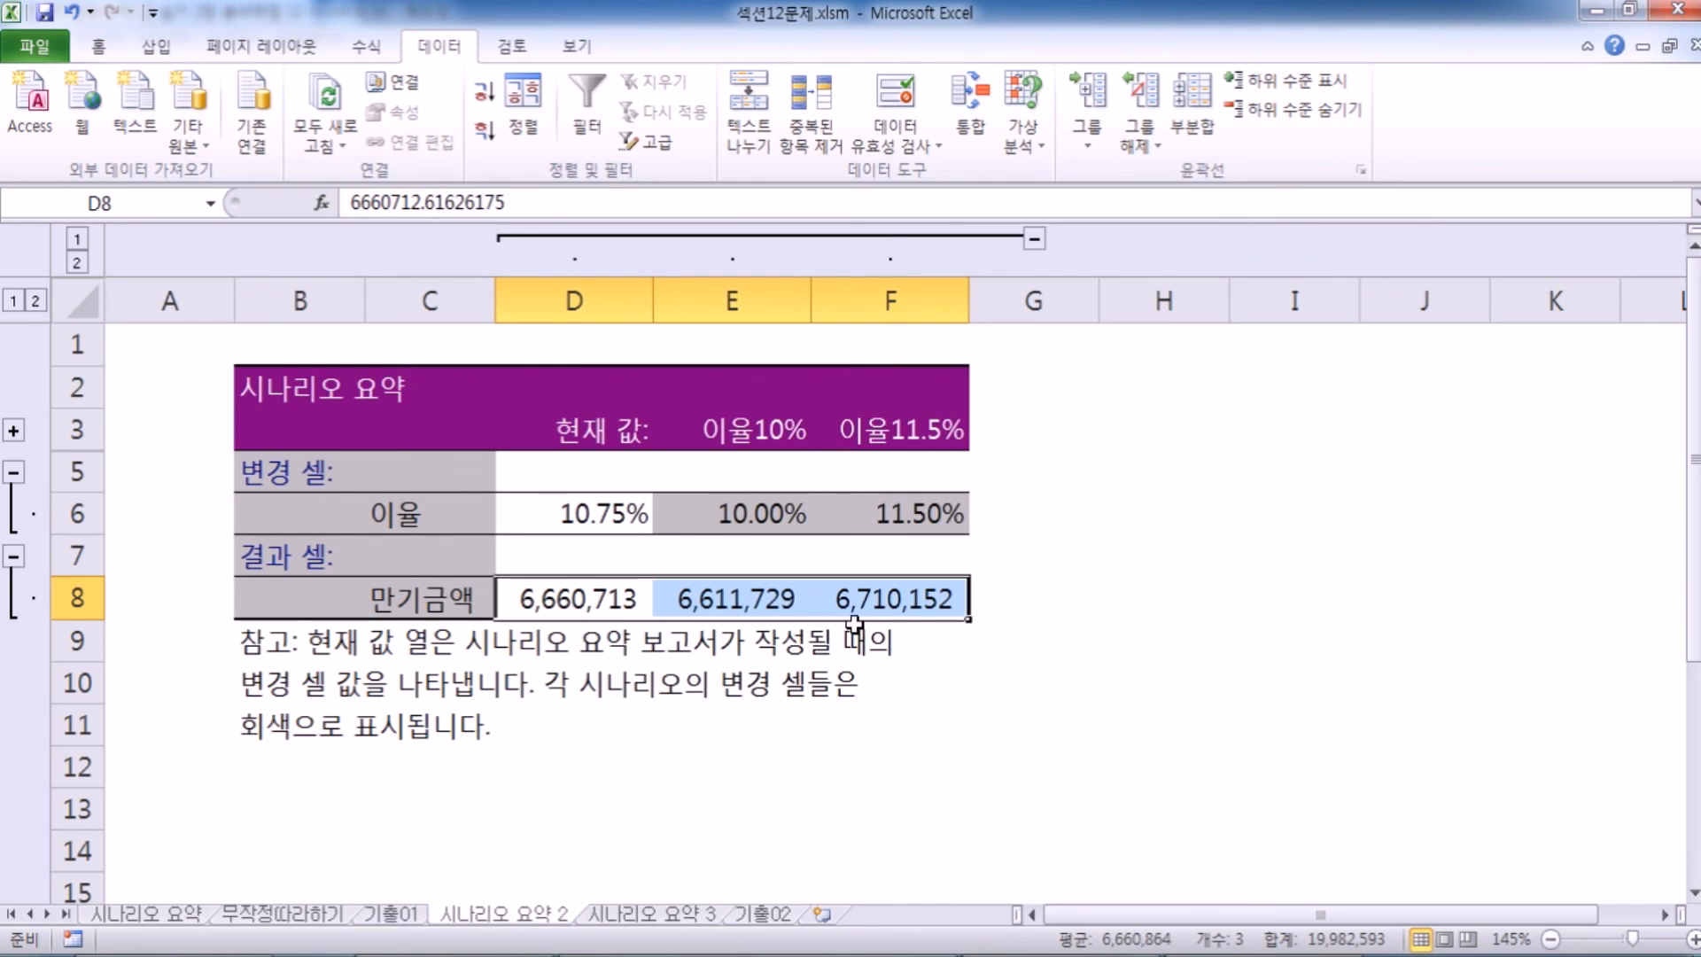
{"action": "left_click", "coordinate": [744, 698]}
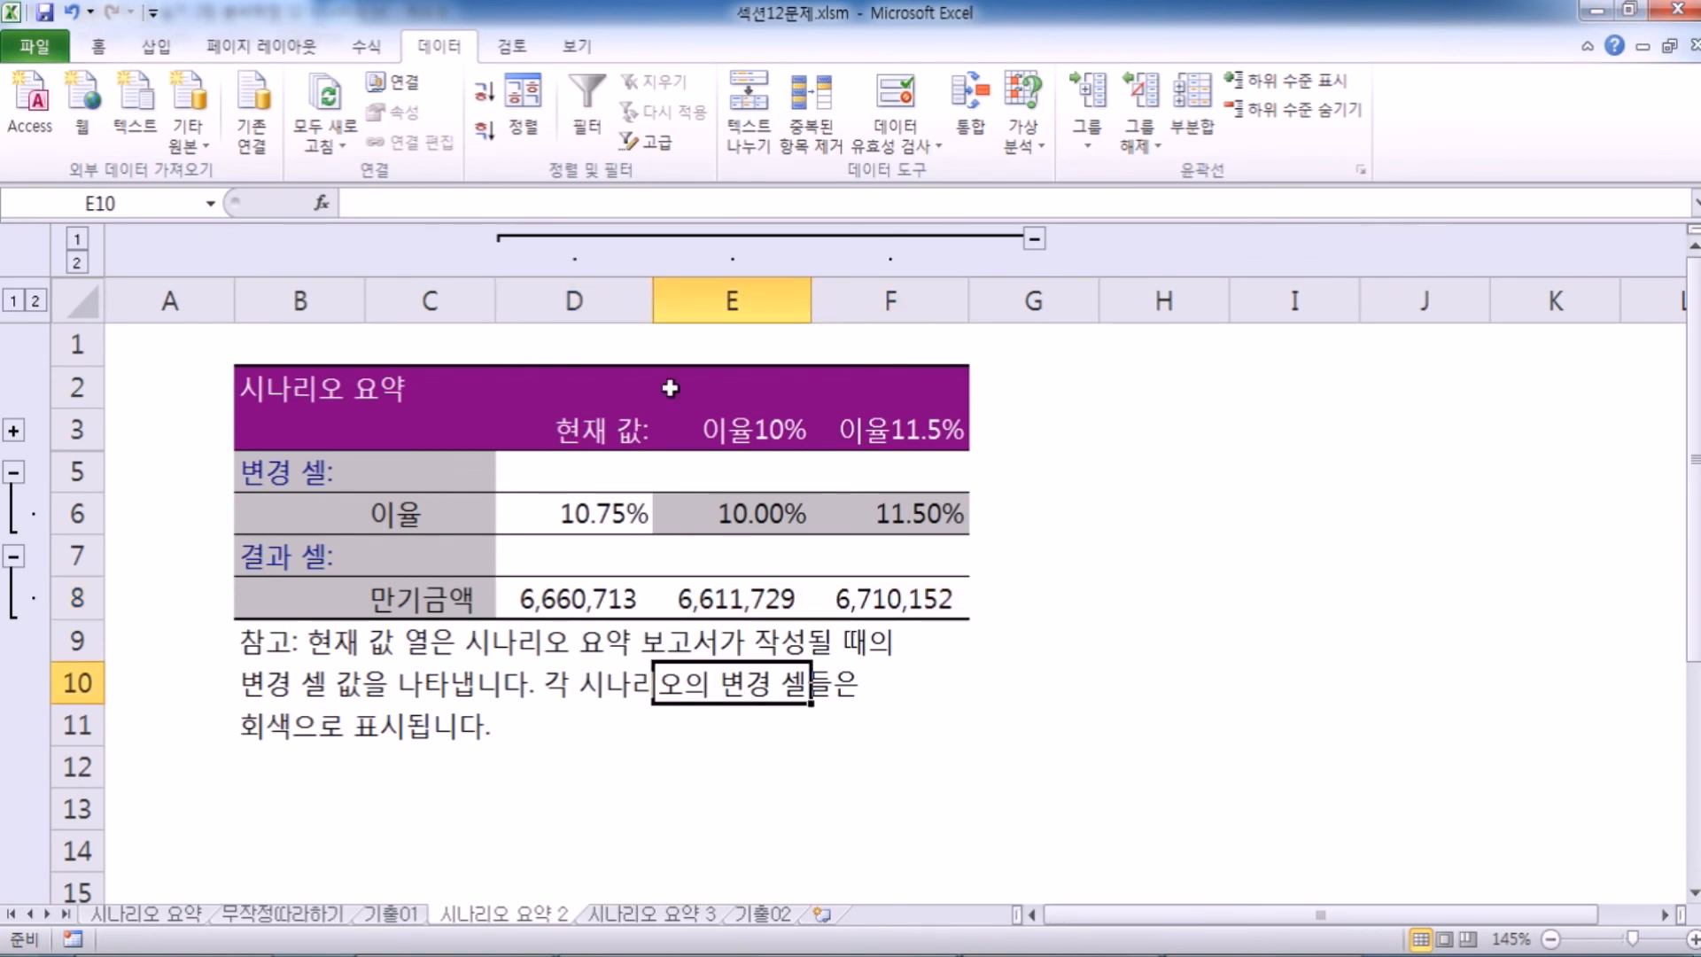
{"action": "left_click_drag", "start_coordinate": [534, 426], "coordinate": [906, 439]}
{"action": "left_click_drag", "start_coordinate": [550, 514], "coordinate": [915, 514]}
{"action": "left_click_drag", "start_coordinate": [540, 604], "coordinate": [893, 599]}
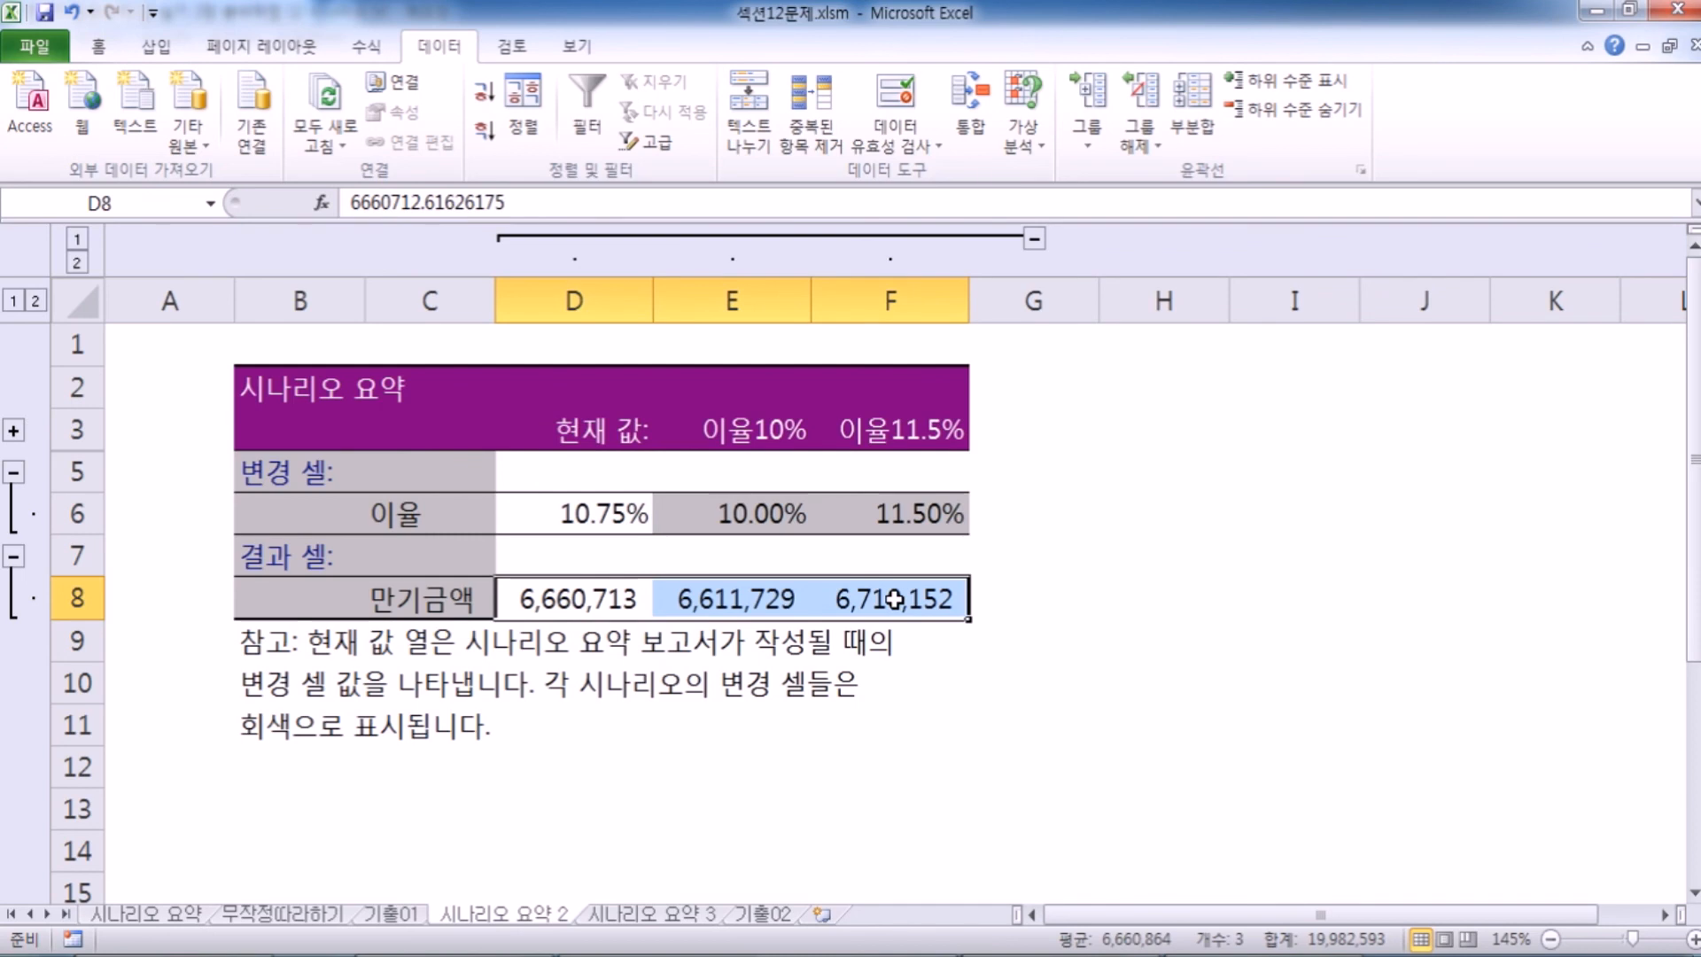
Step: Compare the 현재 값 column D with the 이율10% and 이율11.5% scenario columns E and F
{"action": "left_click_drag", "start_coordinate": [726, 428], "coordinate": [939, 430]}
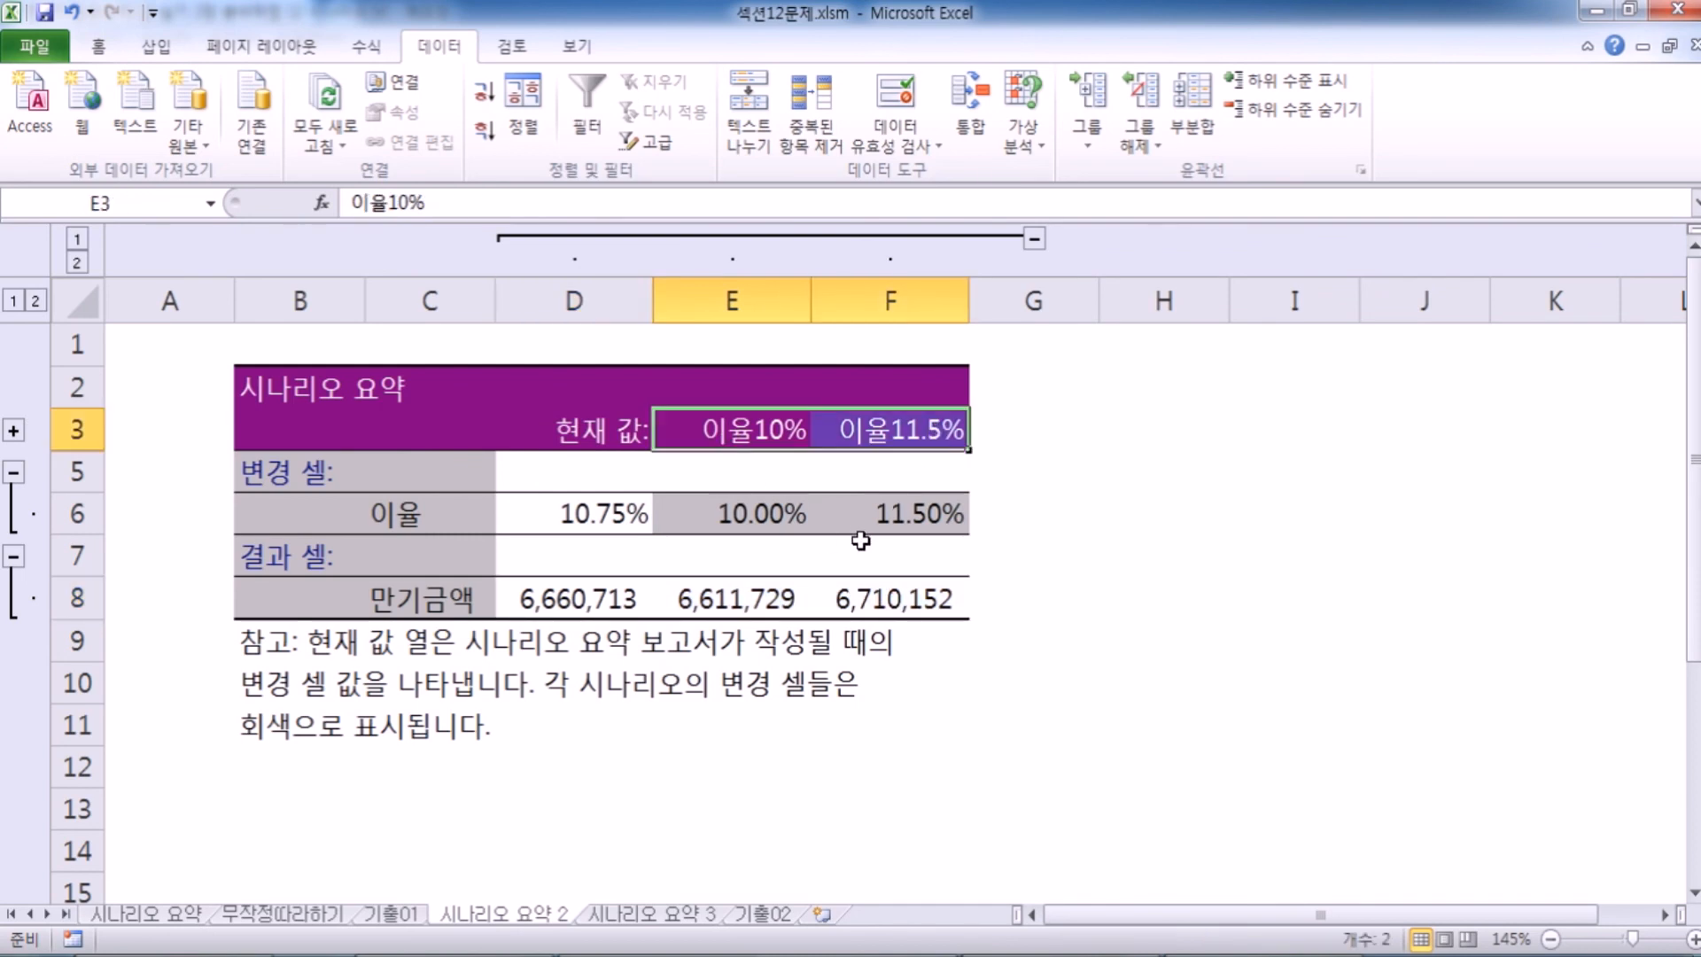
{"action": "left_click", "coordinate": [590, 301]}
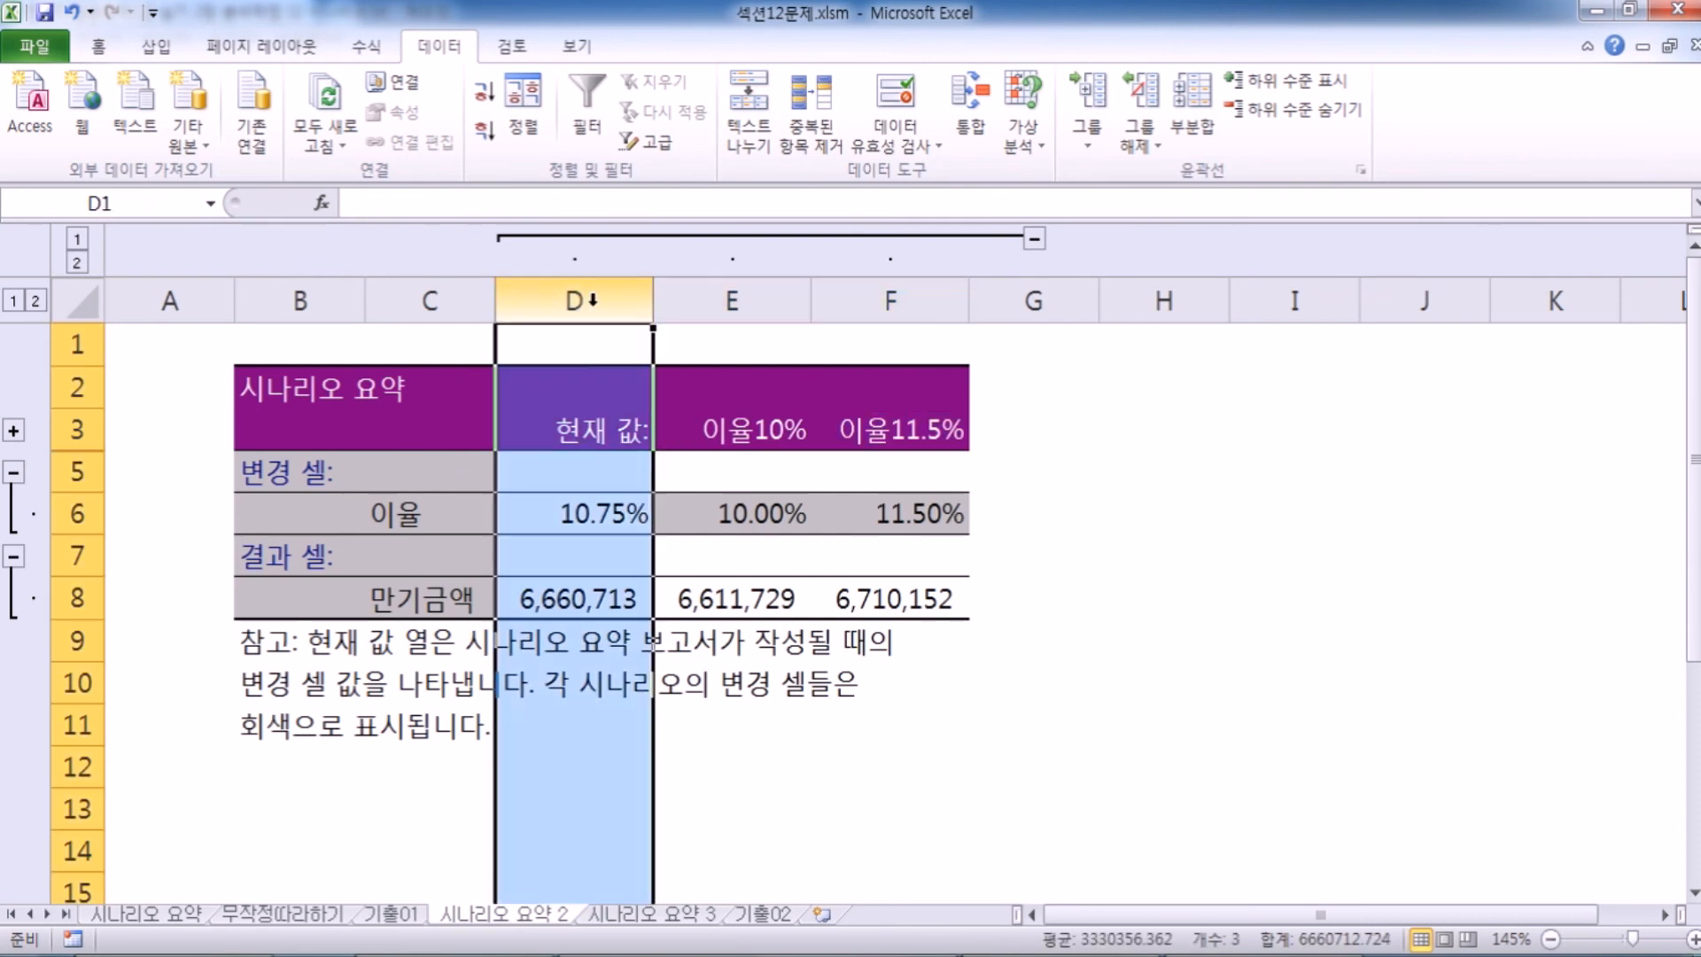
{"action": "left_click", "coordinate": [1122, 595]}
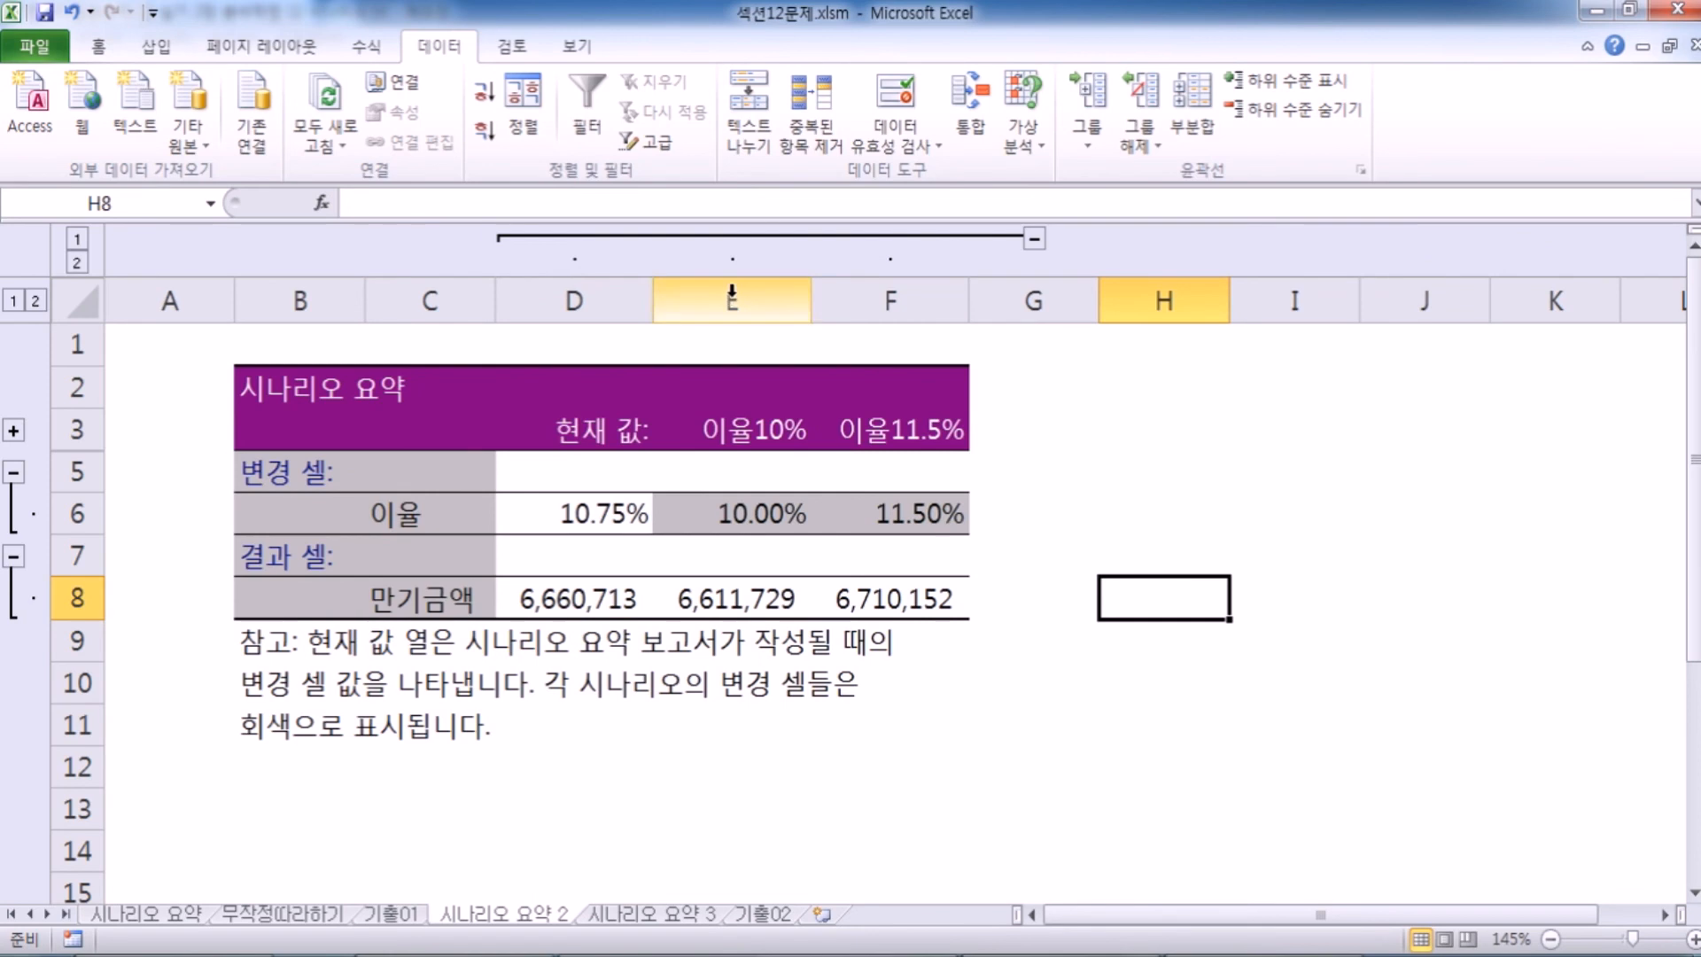
{"action": "left_click_drag", "start_coordinate": [788, 300], "coordinate": [899, 300]}
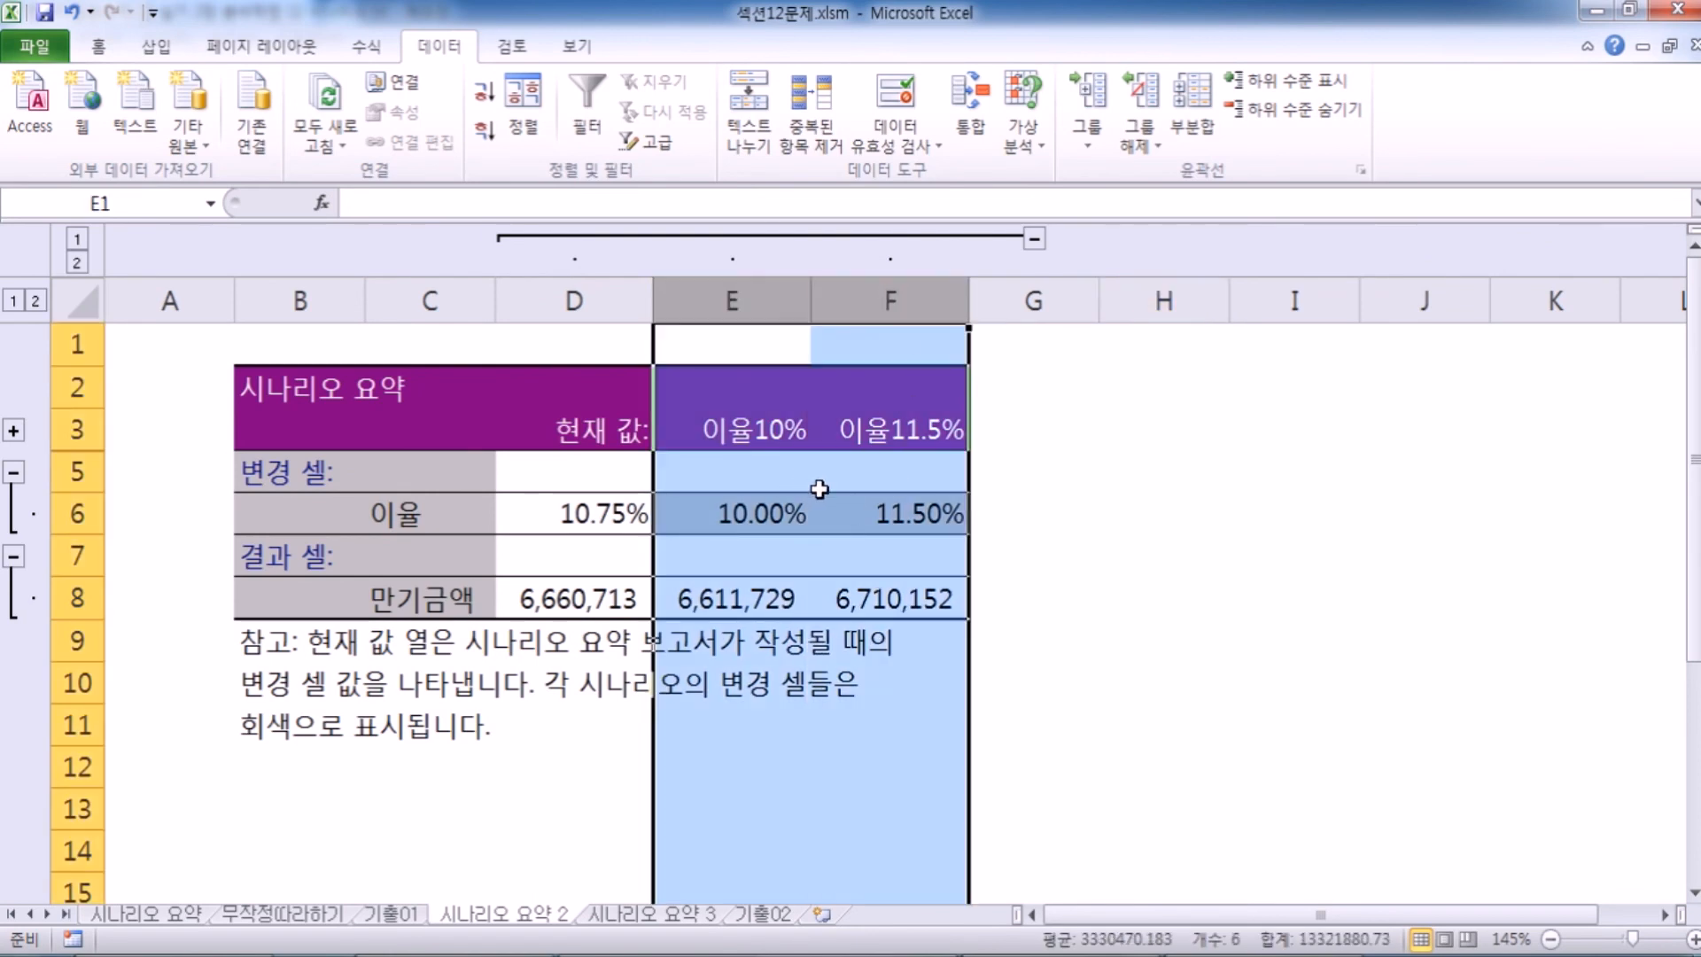
{"action": "left_click", "coordinate": [573, 296]}
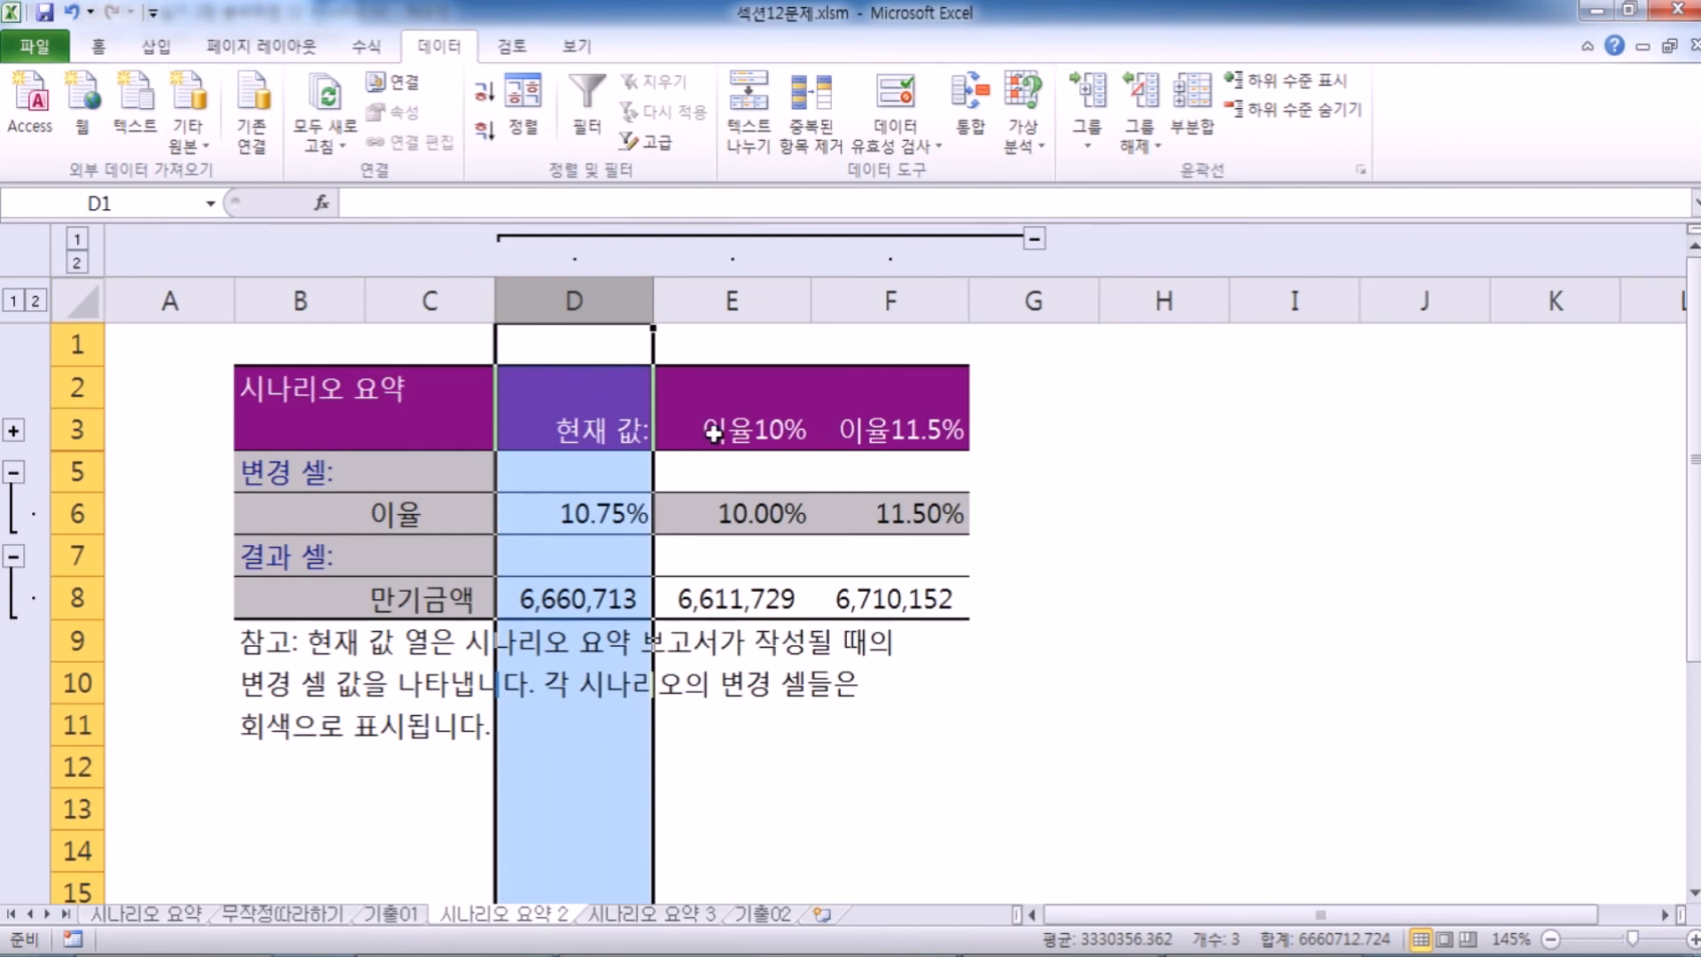
{"action": "left_click", "coordinate": [1113, 581]}
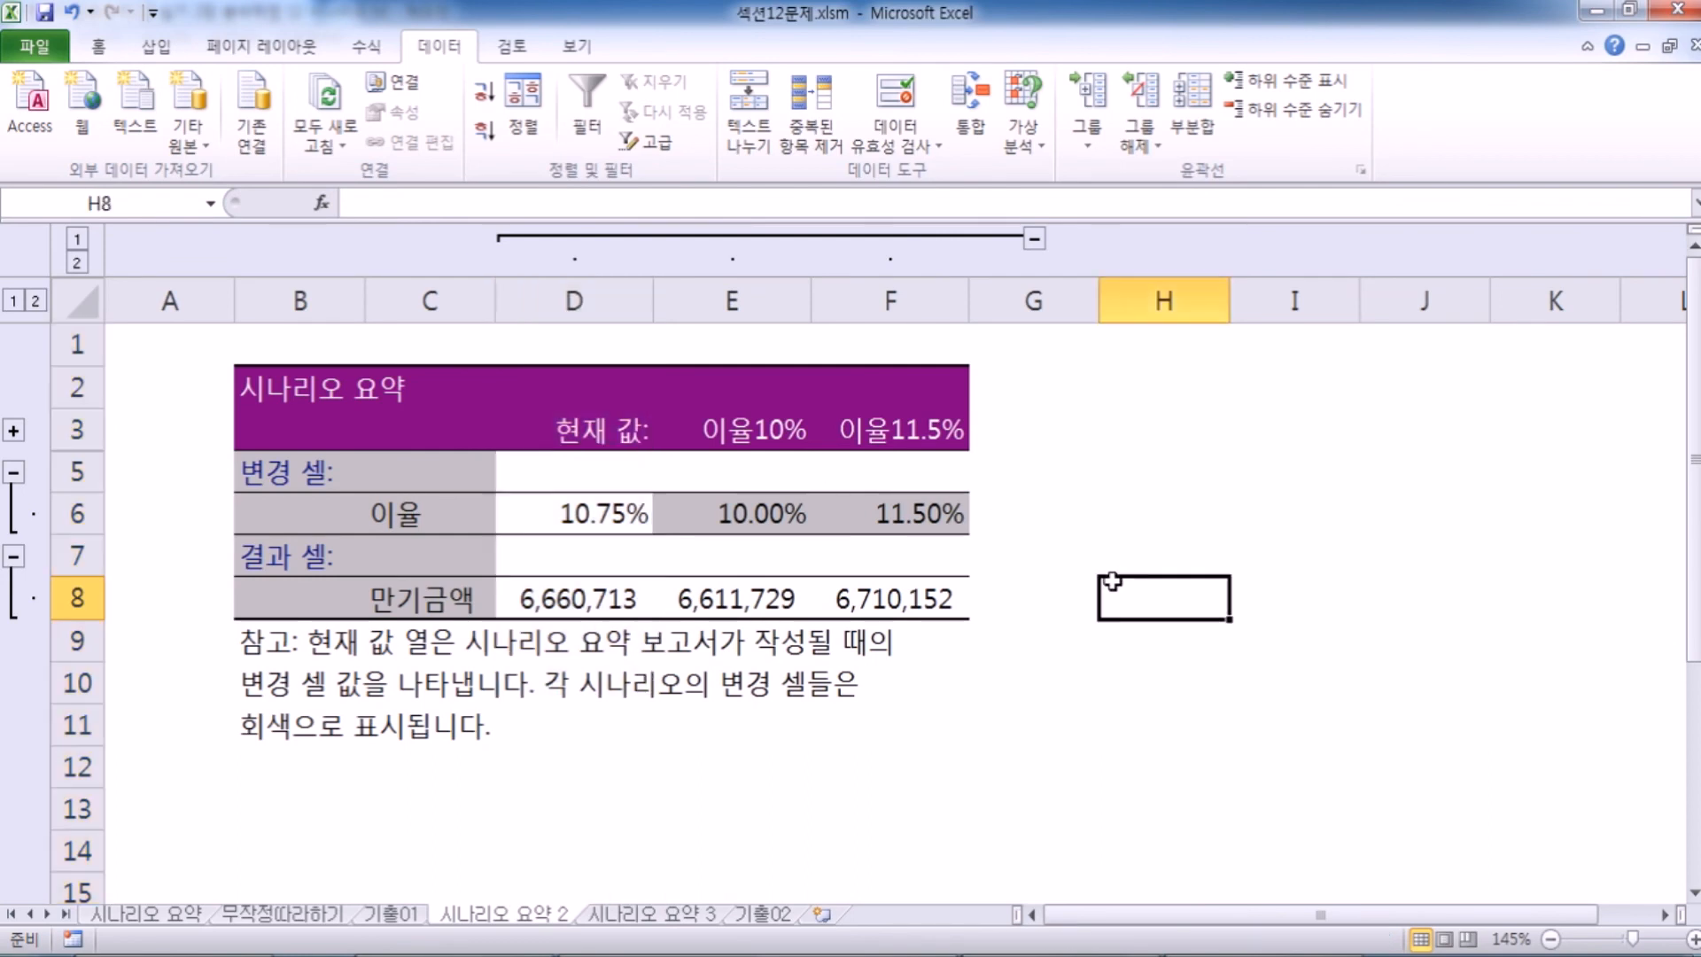
{"action": "left_click", "coordinate": [729, 509]}
{"action": "left_click", "coordinate": [890, 518]}
{"action": "left_click", "coordinate": [574, 304]}
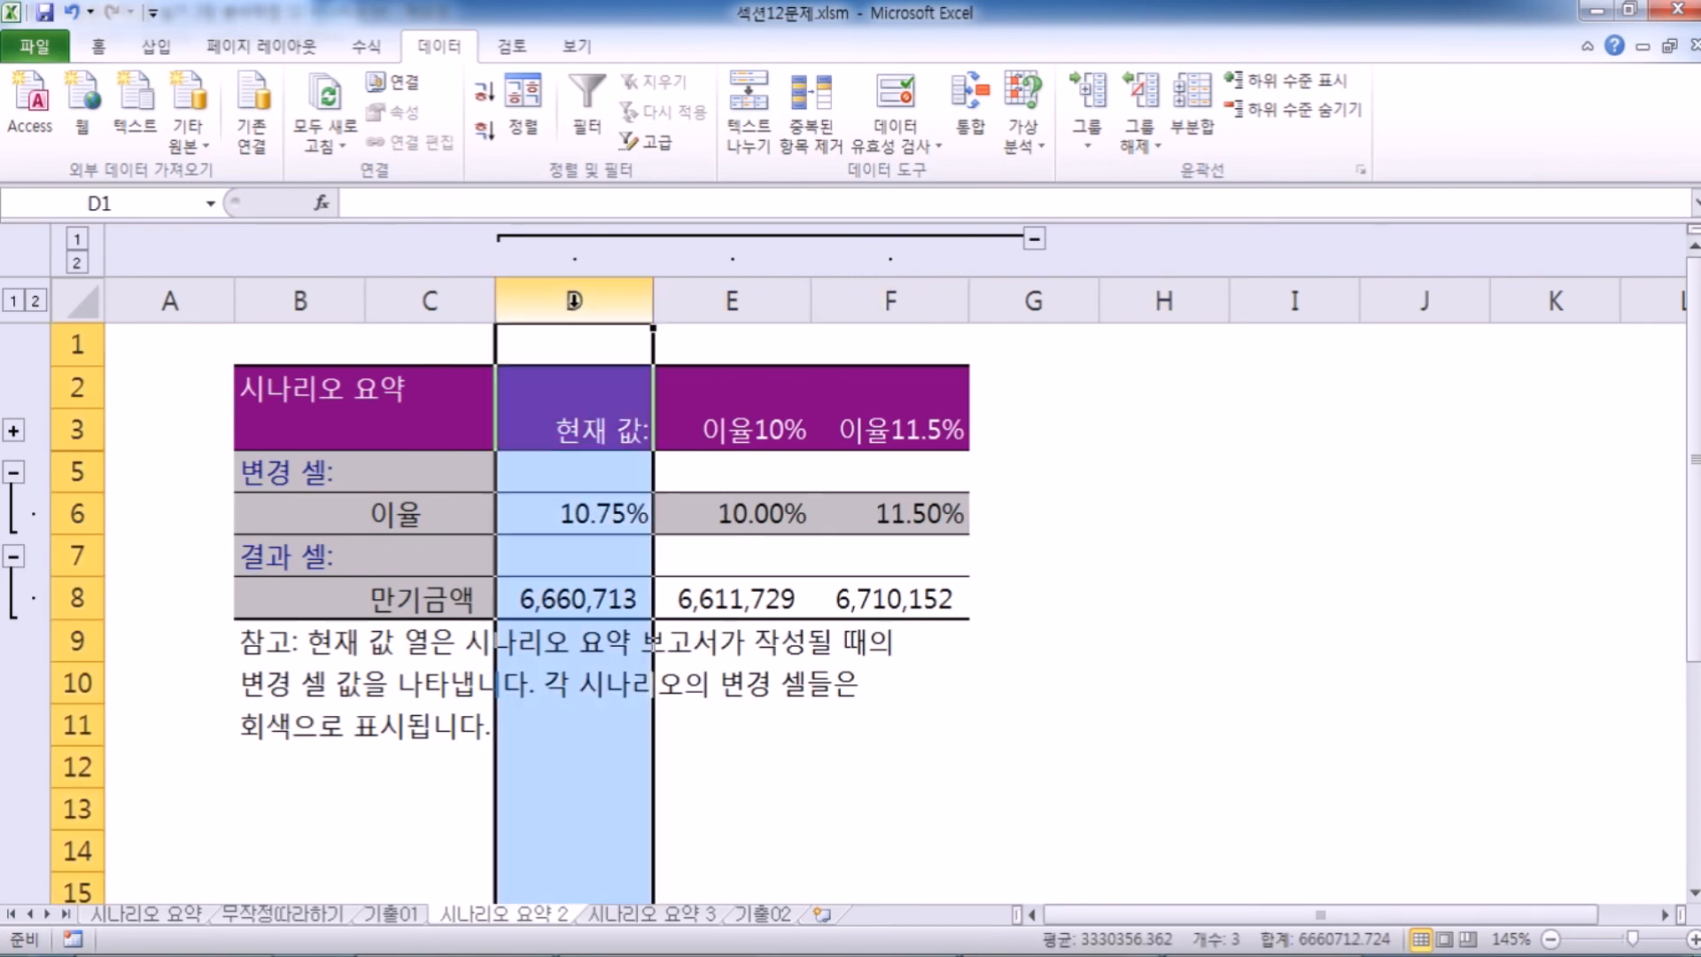
{"action": "left_click", "coordinate": [849, 656]}
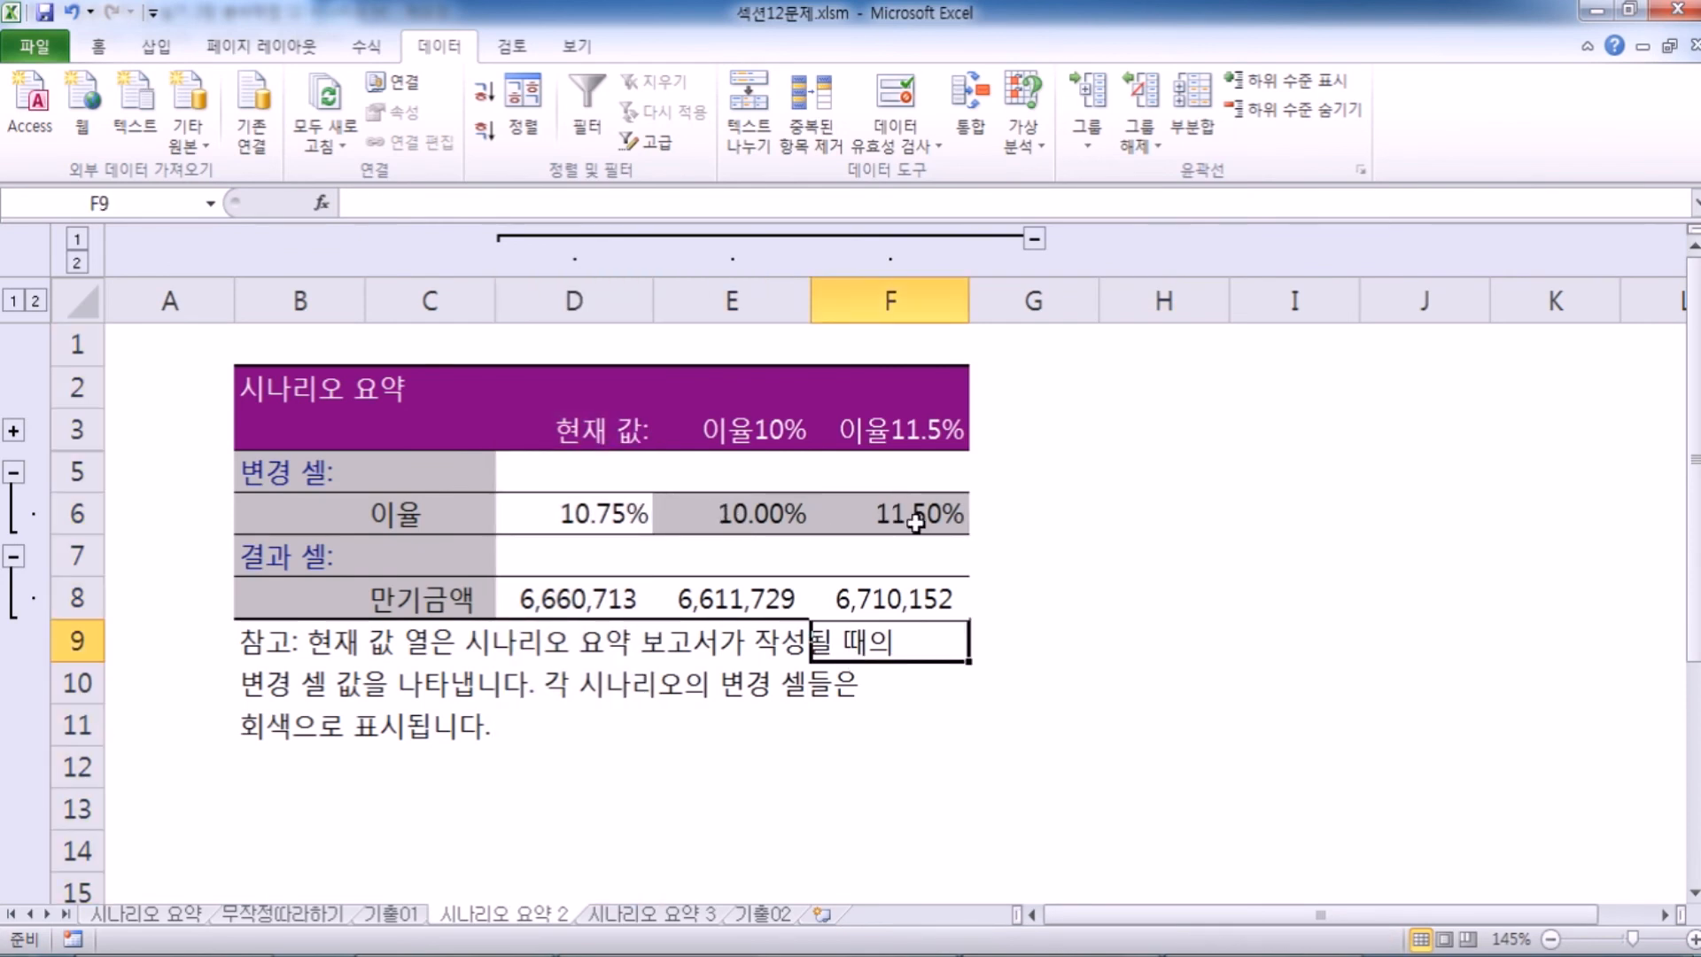
{"action": "left_click", "coordinate": [747, 433]}
{"action": "left_click", "coordinate": [760, 433]}
{"action": "left_click", "coordinate": [865, 434]}
{"action": "left_click", "coordinate": [761, 439]}
{"action": "left_click", "coordinate": [903, 443]}
{"action": "left_click", "coordinate": [771, 443]}
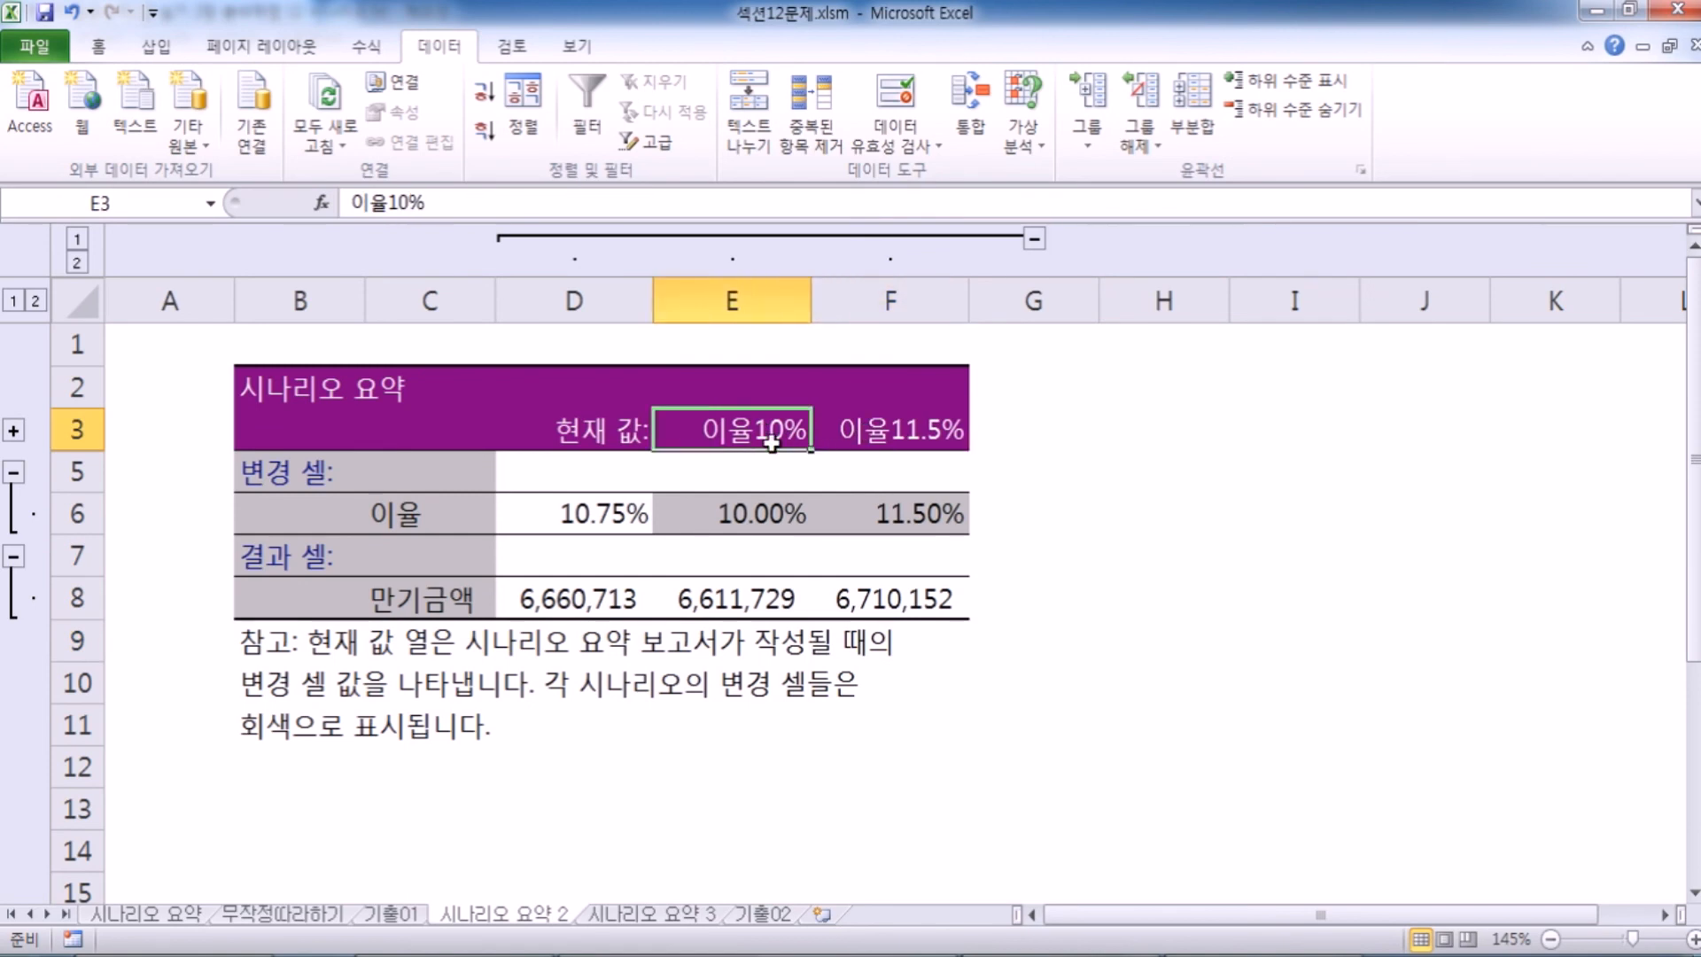
Step: Compare the two scenario columns E:F with the 현재 값 column D on the 시나리오 요약 2 sheet
{"action": "left_click_drag", "start_coordinate": [740, 293], "coordinate": [904, 285]}
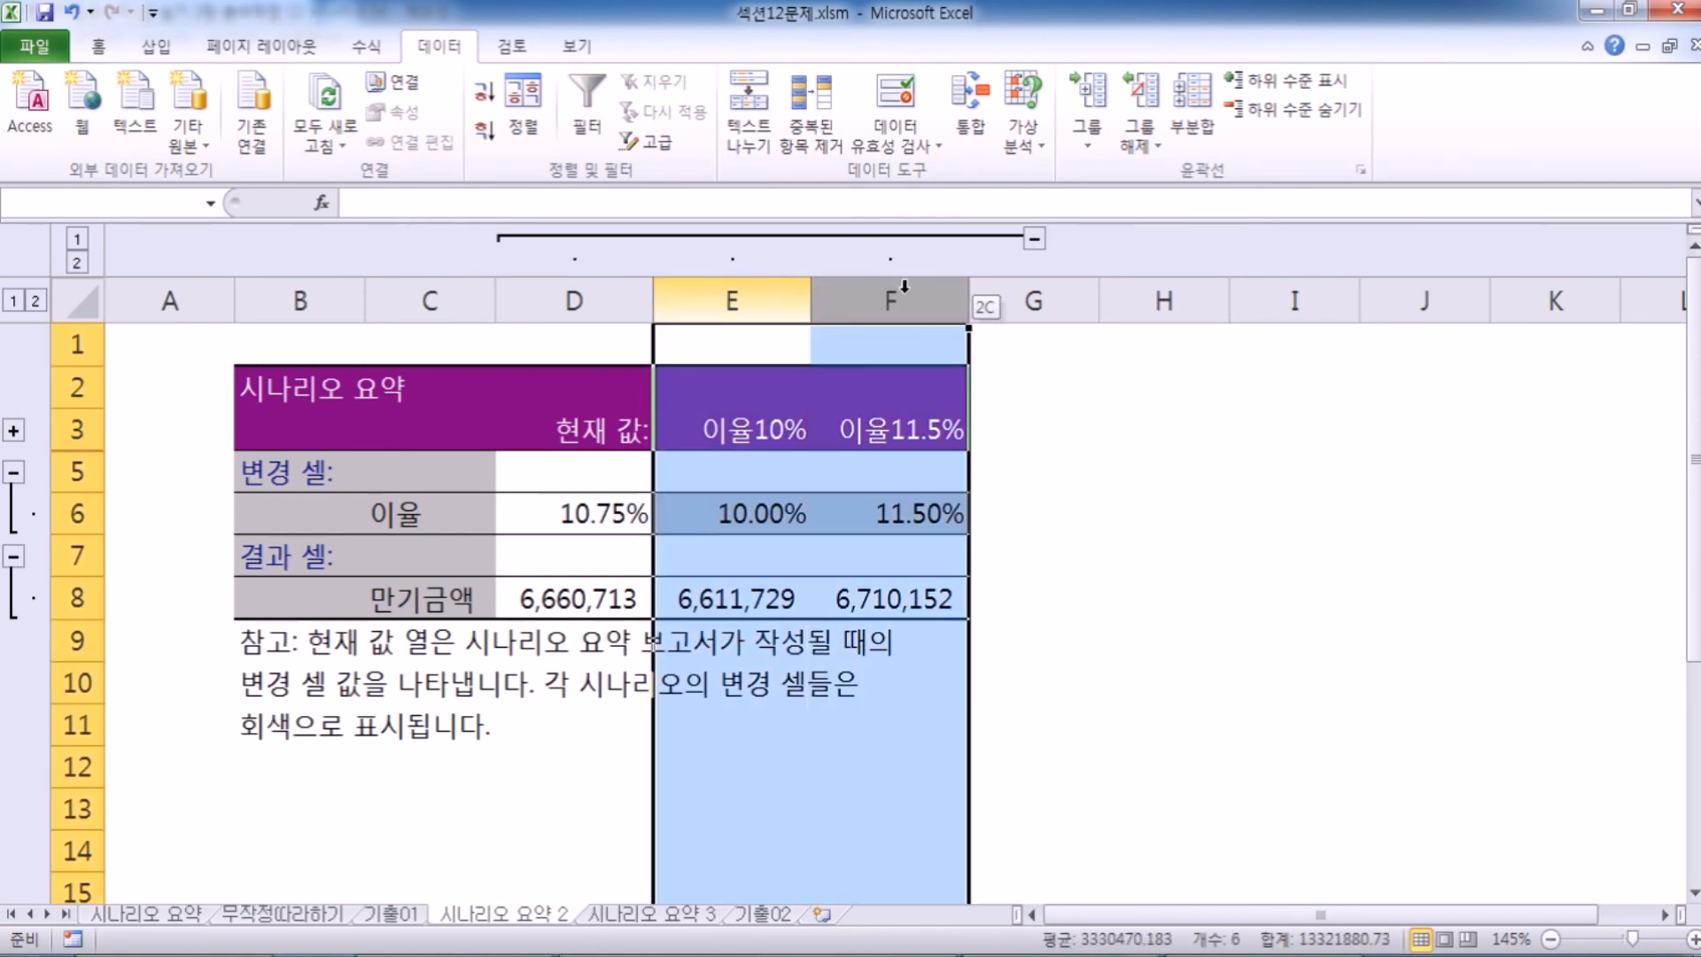
{"action": "left_click", "coordinate": [632, 285]}
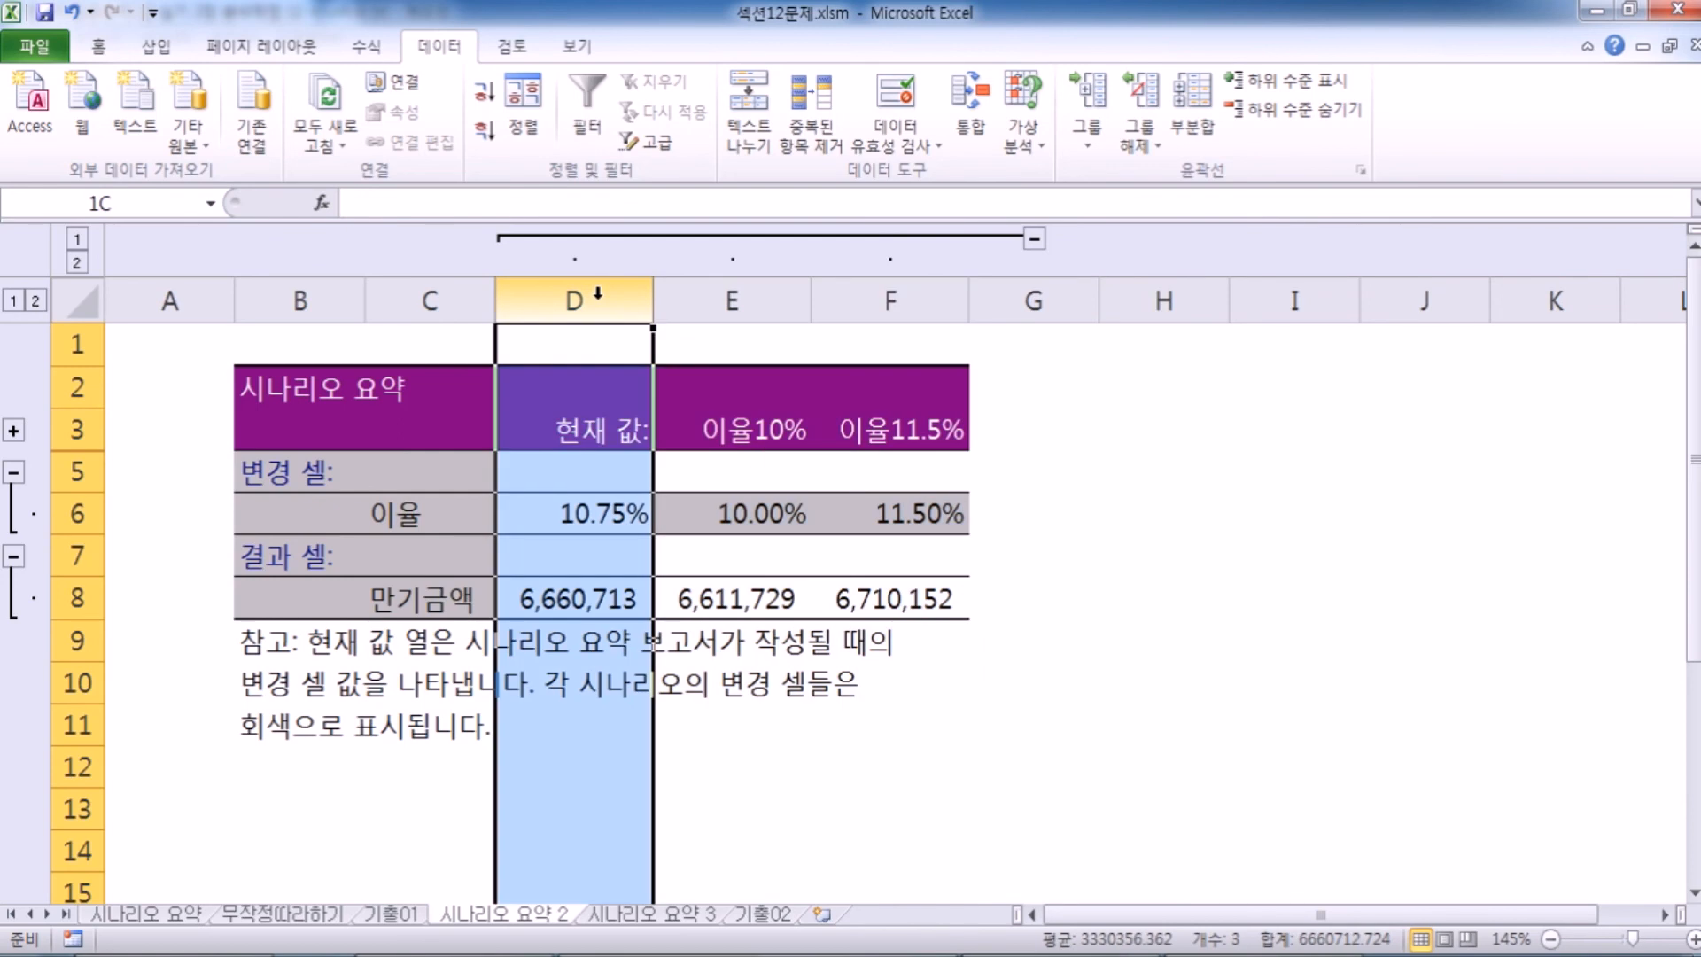
{"action": "left_click", "coordinate": [1065, 614]}
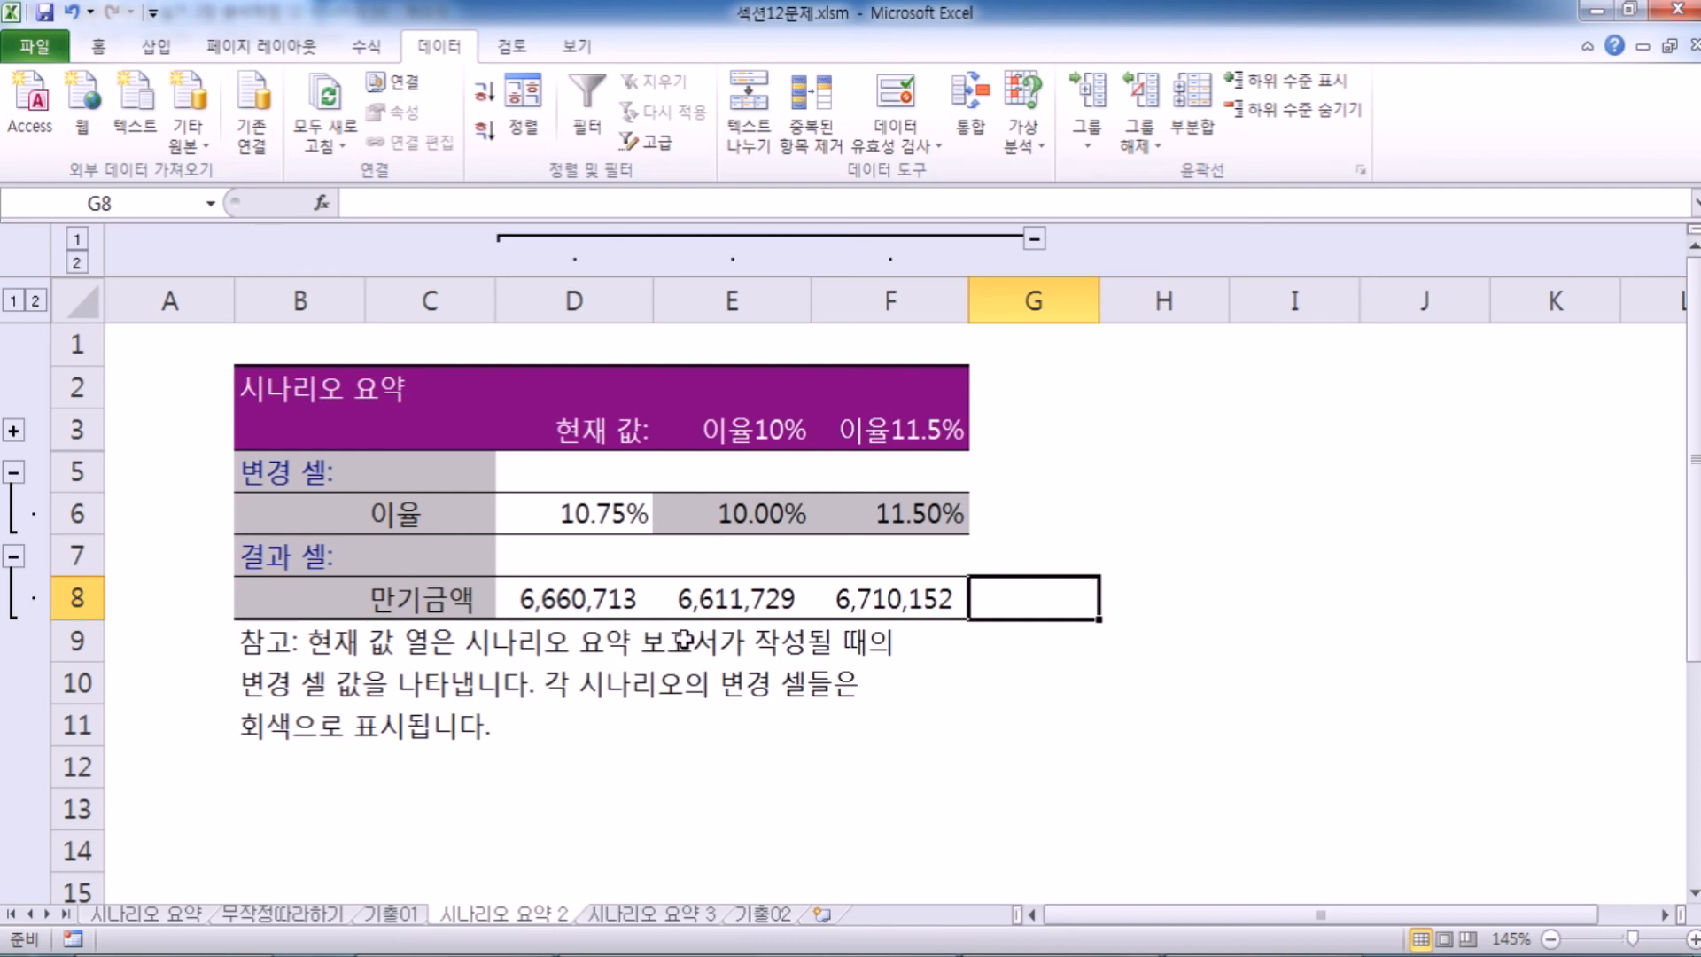
Step: Review the 200원인하 and 200원인상 entries in the Scenario Manager of the 기출02 sheet and close it
{"action": "left_click", "coordinate": [774, 916]}
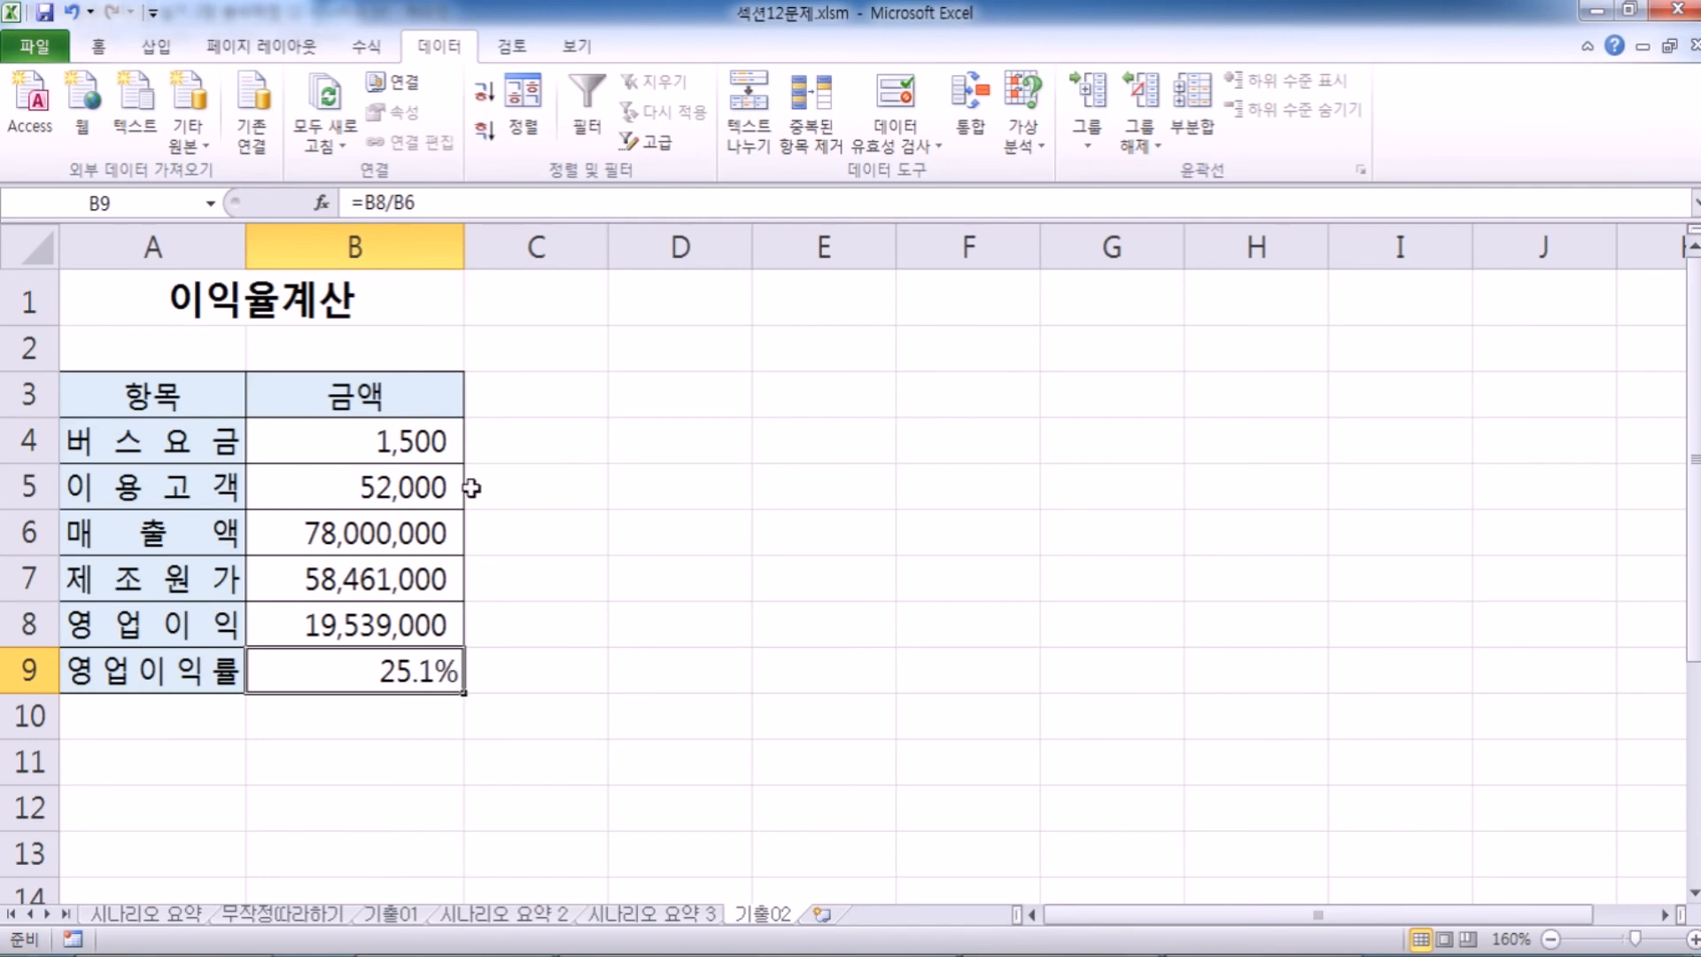
{"action": "left_click", "coordinate": [673, 511]}
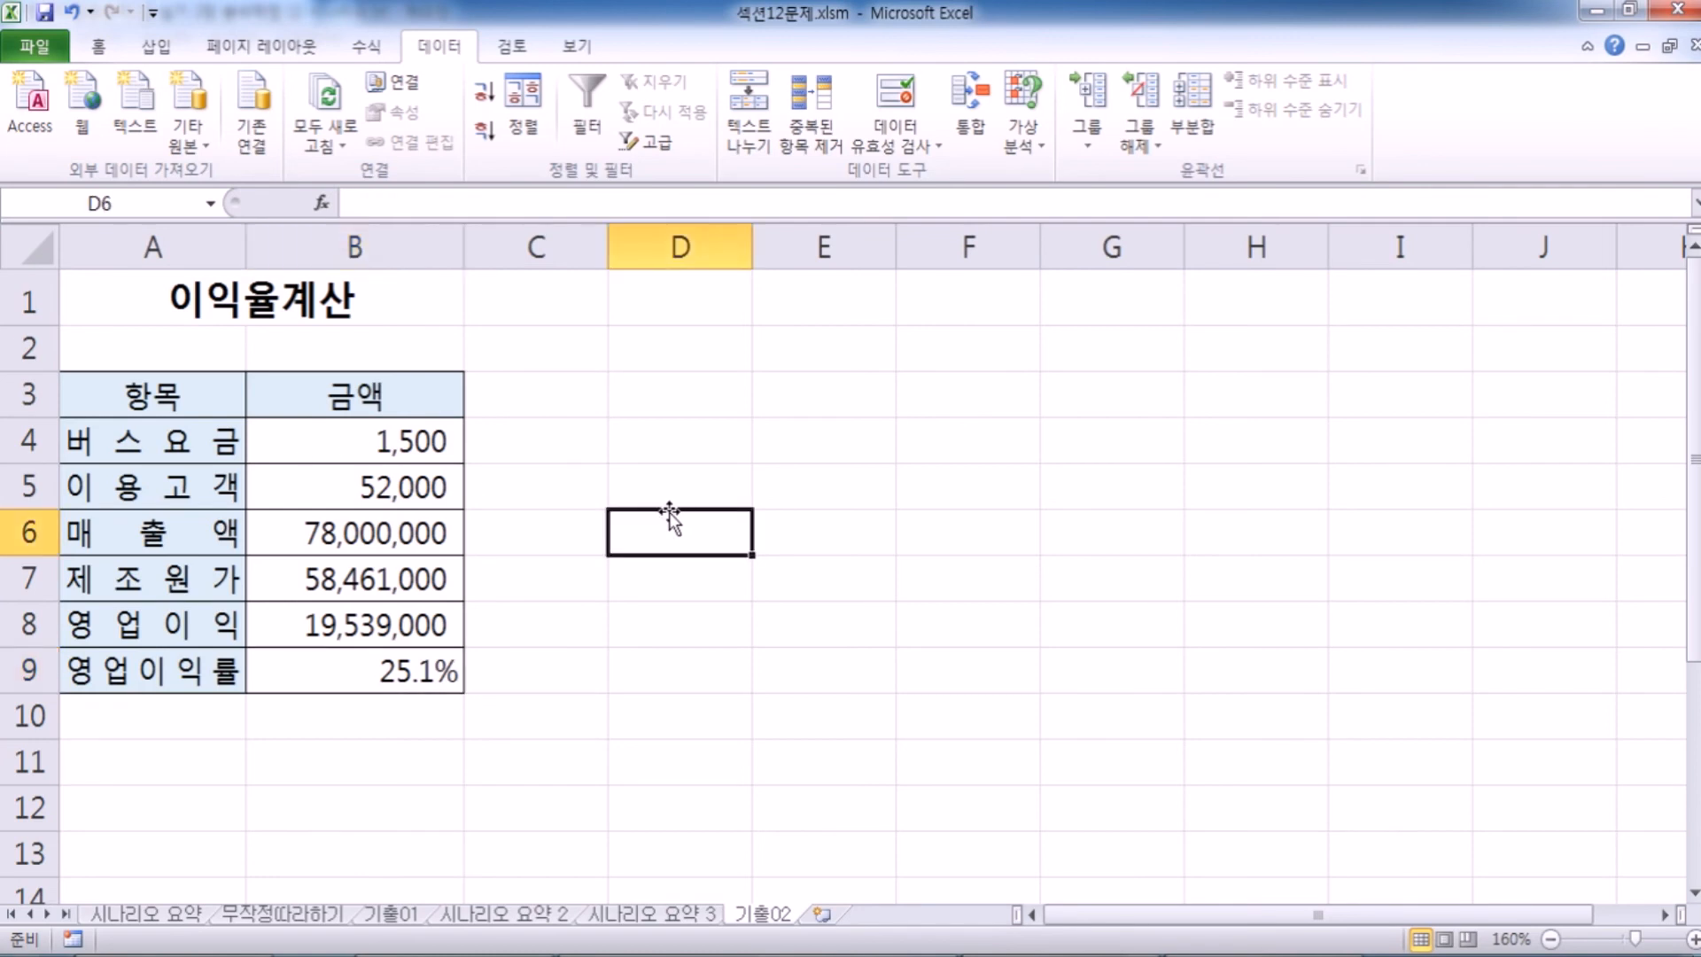
{"action": "left_click", "coordinate": [1023, 133]}
{"action": "left_click", "coordinate": [1098, 174]}
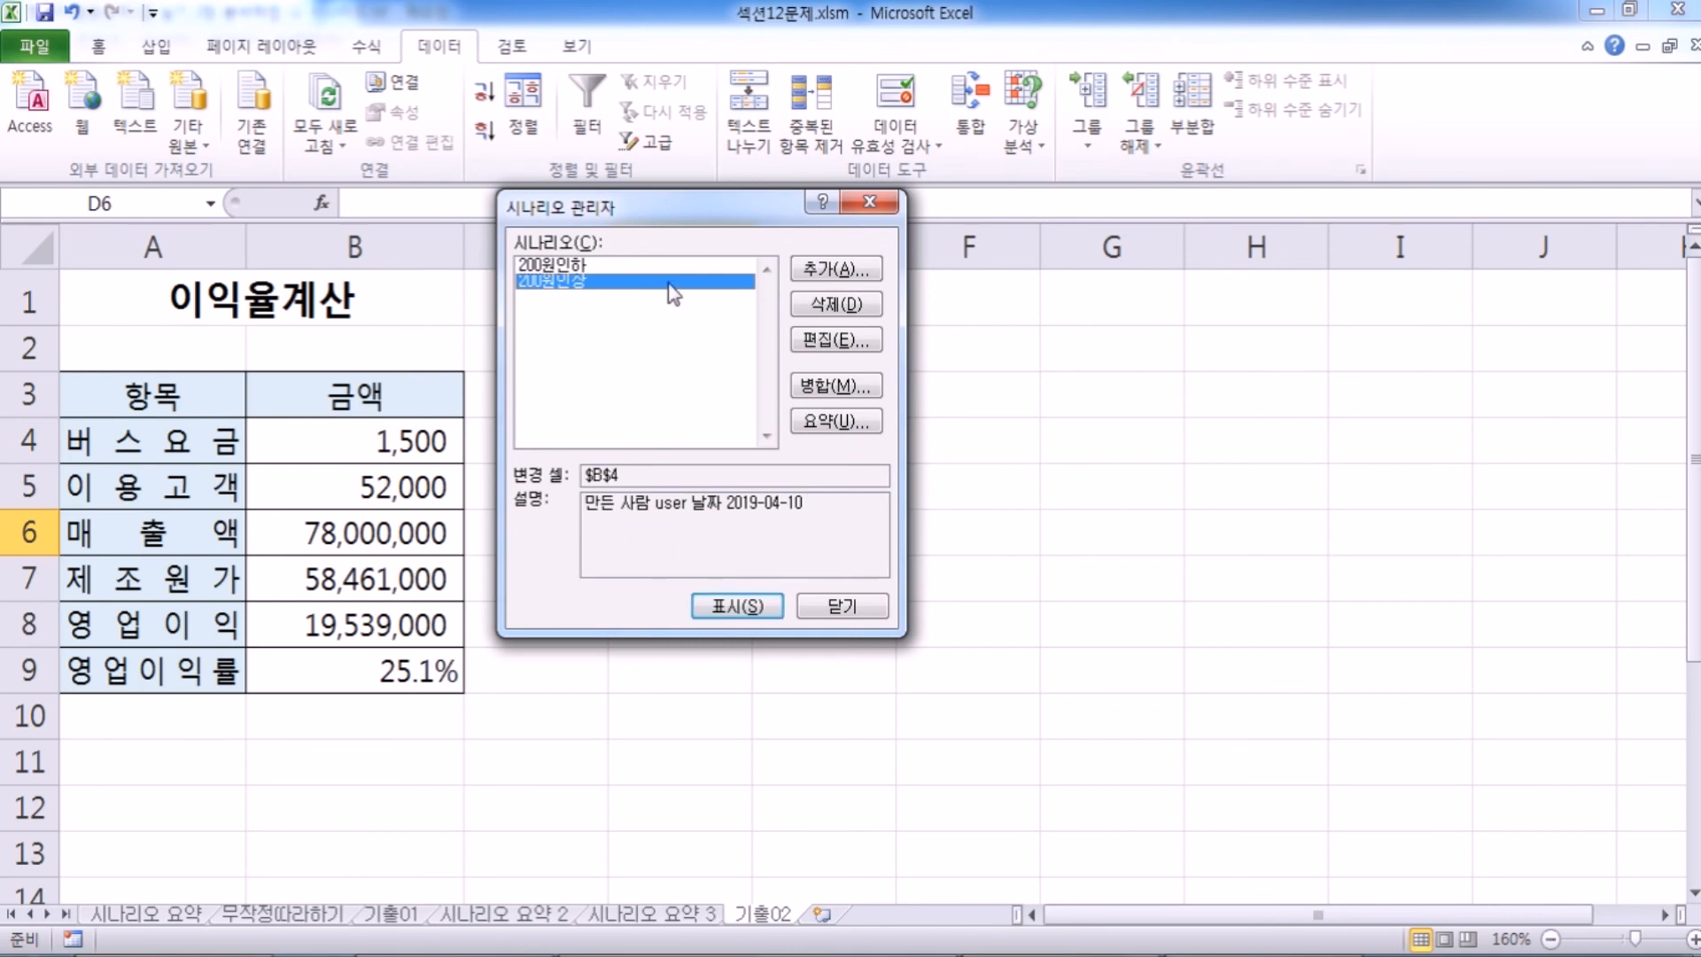
{"action": "left_click", "coordinate": [858, 607]}
Step: Check the position and contents of the 시나리오 요약 3 sheet against its source sheet 기출02
{"action": "left_click", "coordinate": [682, 914]}
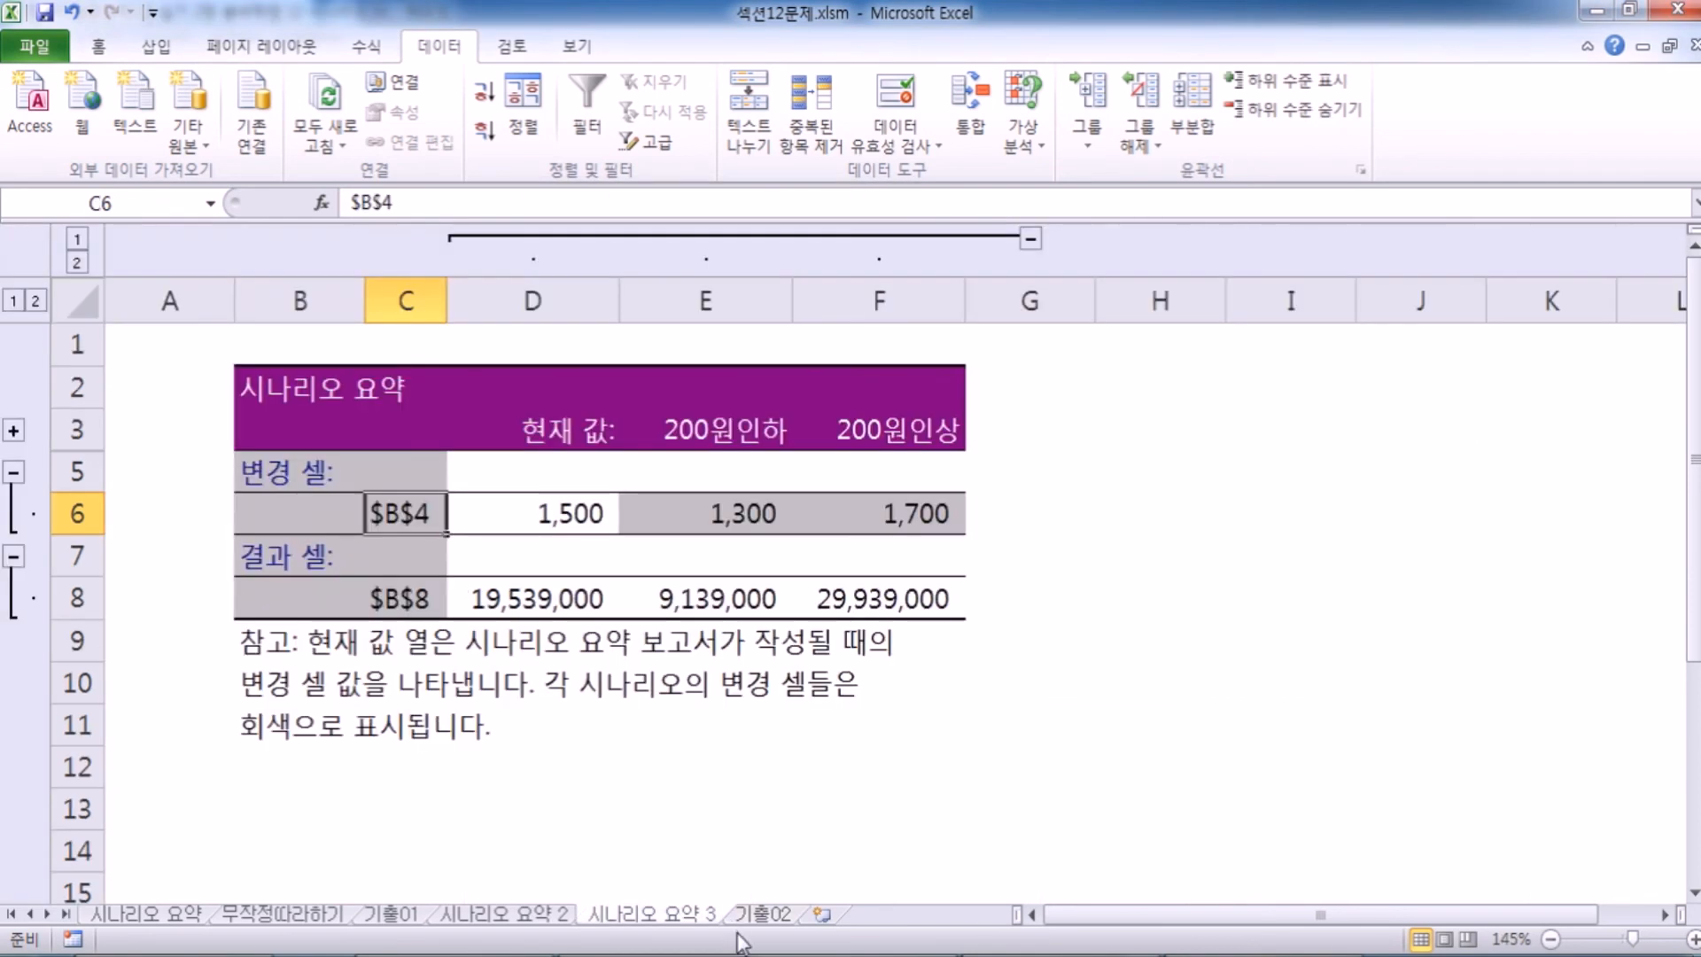
{"action": "left_click", "coordinate": [766, 915]}
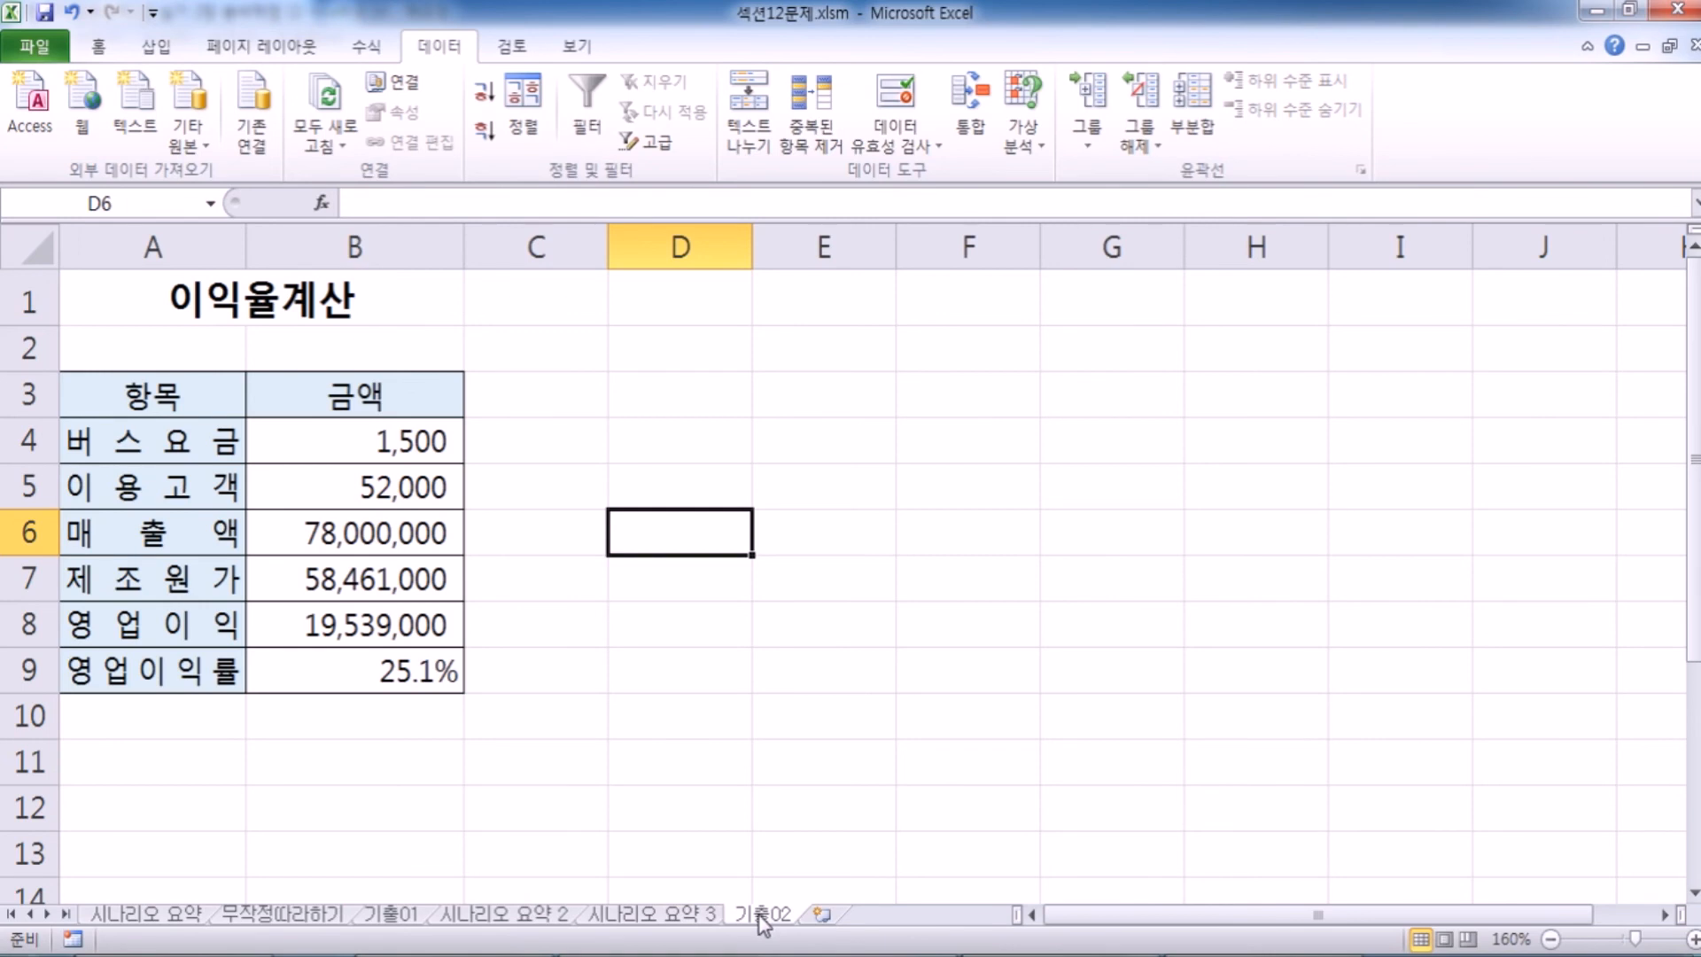
{"action": "left_click", "coordinate": [639, 916]}
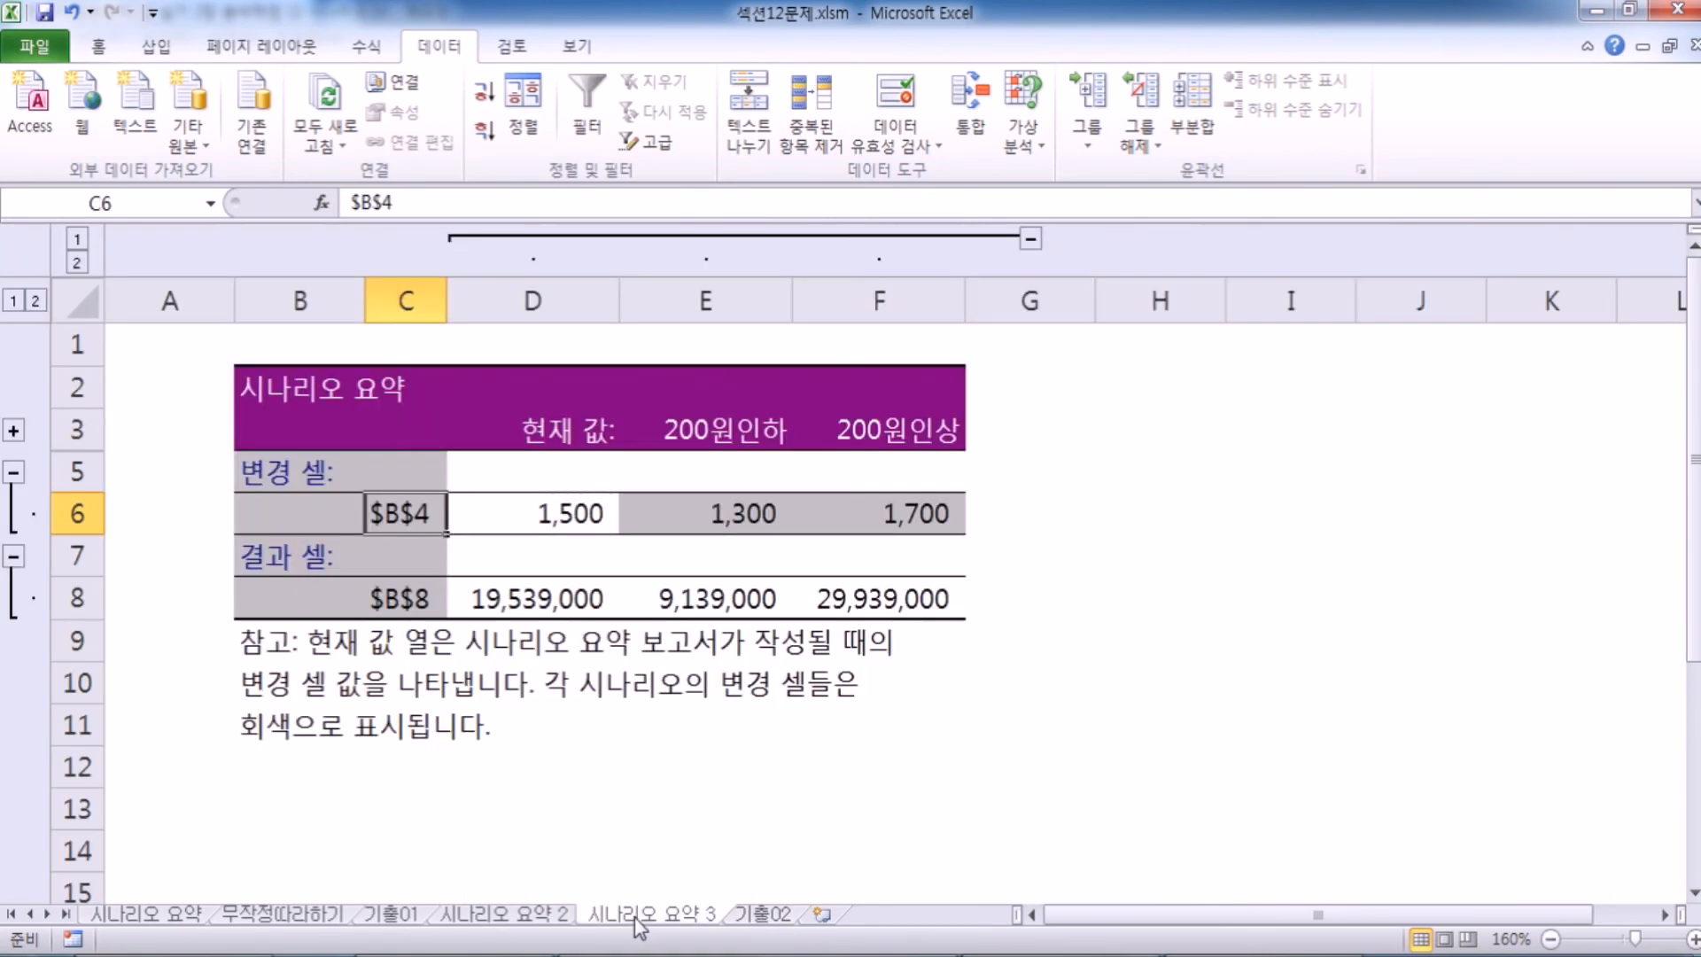
Step: Restore the workbook window to a smaller size and move the 시나리오 요약 3 sheet behind 기출02
{"action": "left_click", "coordinate": [1629, 10]}
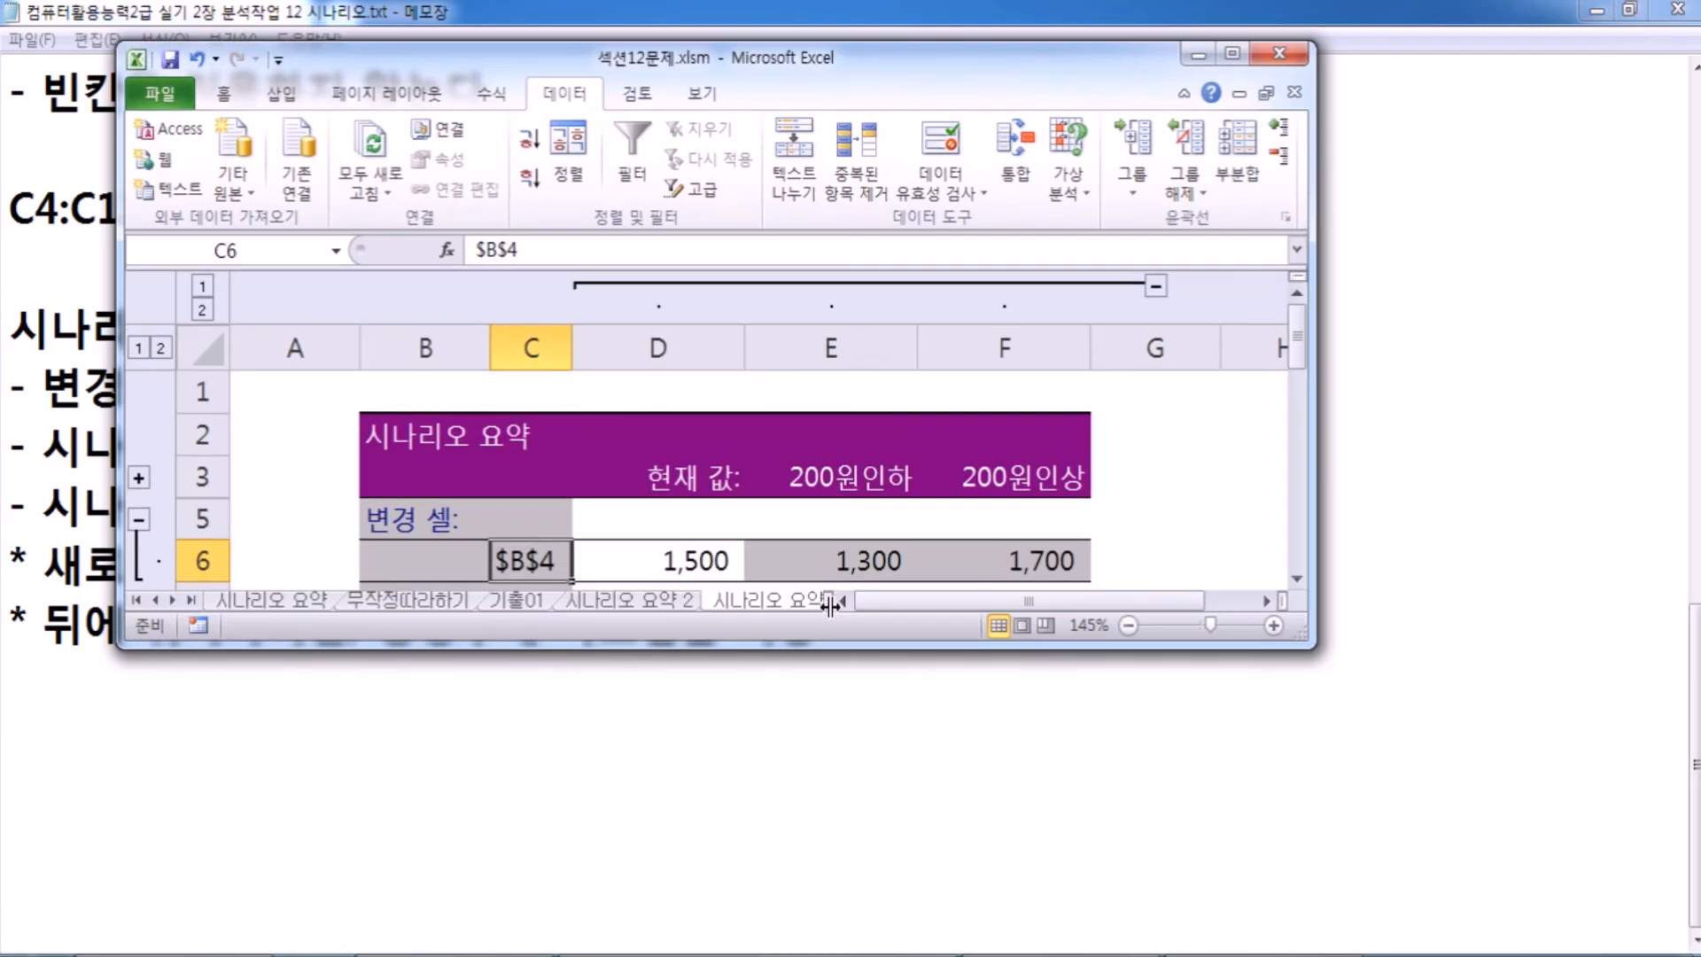
{"action": "left_click", "coordinate": [190, 600]}
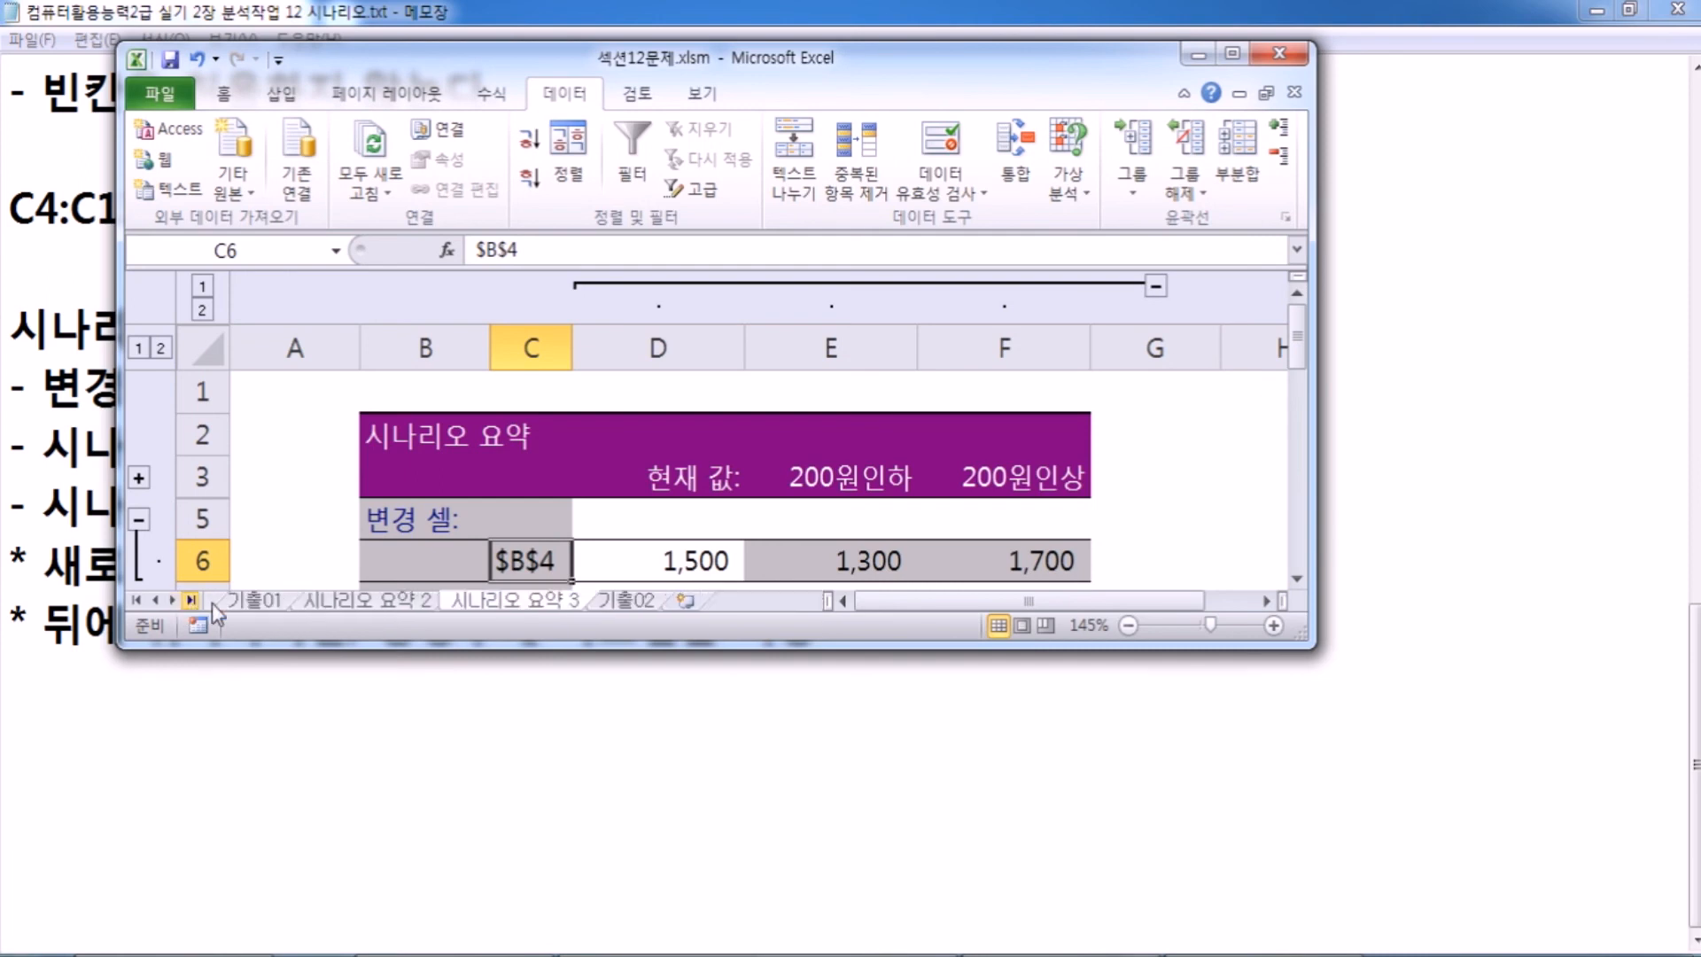
{"action": "left_click_drag", "start_coordinate": [540, 609], "coordinate": [683, 609]}
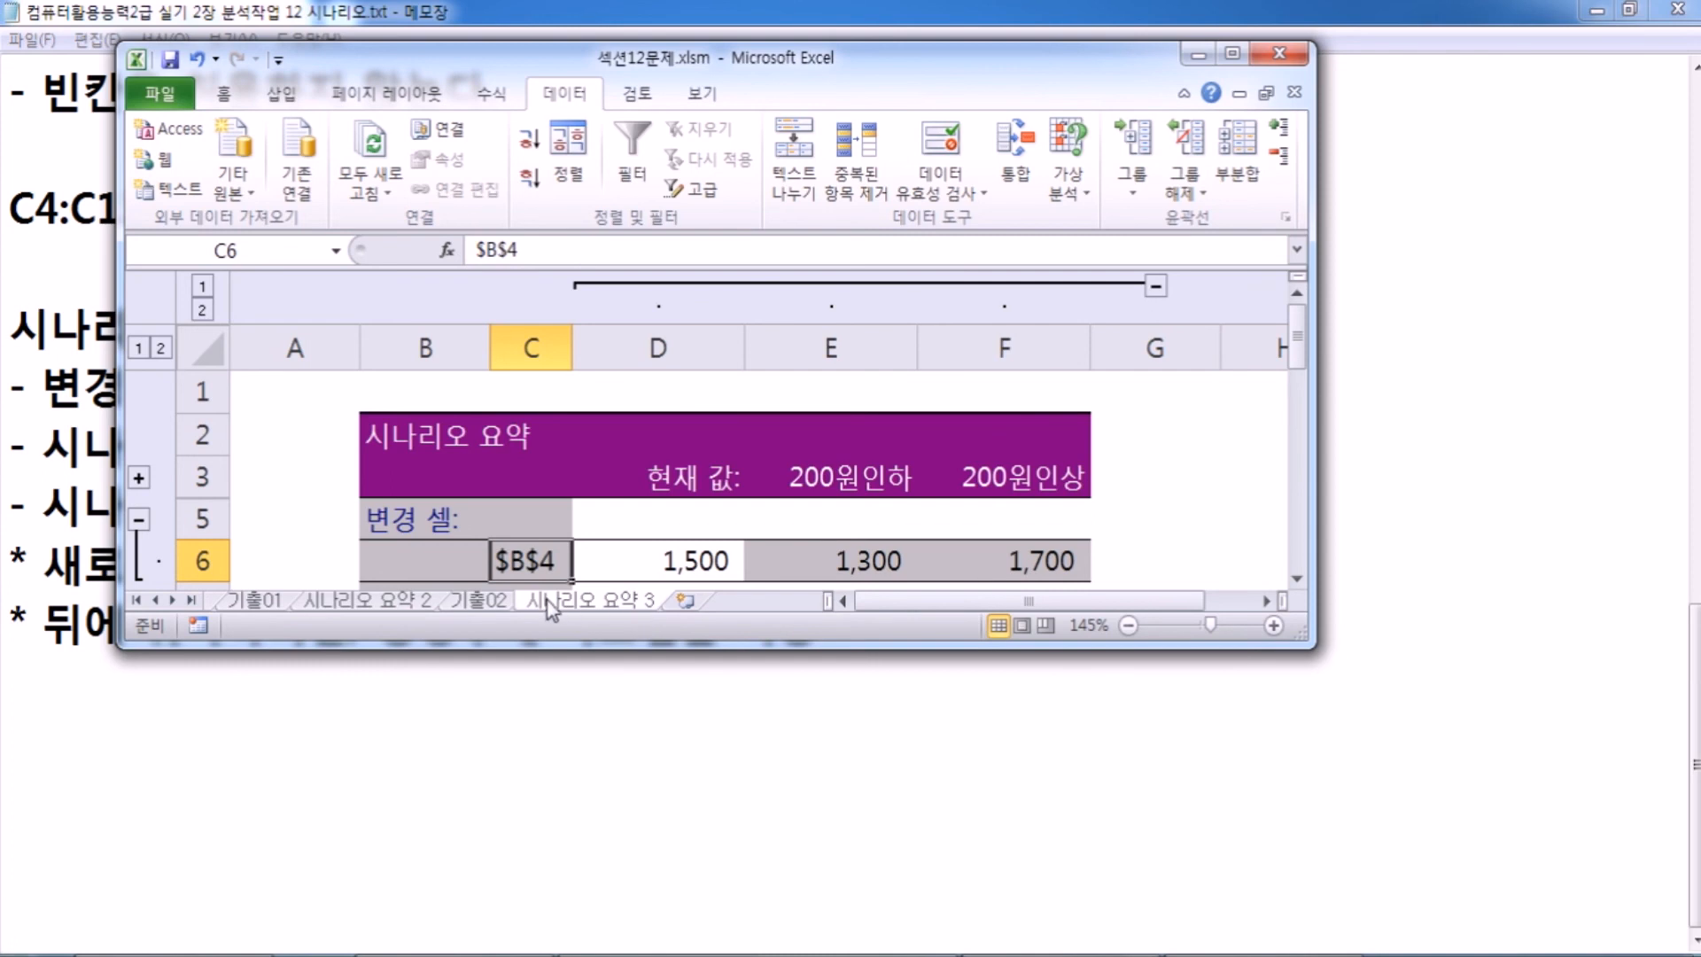
Step: Move the 시나리오 요약 3 sheet back in front of 기출02, show 기출02 and maximize the workbook window
{"action": "left_click", "coordinate": [501, 602]}
{"action": "left_click_drag", "start_coordinate": [607, 606], "coordinate": [461, 611]}
{"action": "left_click", "coordinate": [618, 604]}
{"action": "left_click", "coordinate": [578, 610]}
{"action": "left_click", "coordinate": [613, 600]}
{"action": "scroll", "coordinate": [613, 599], "scroll_direction": "up", "scroll_amount": 1, "text": "ctrl"}
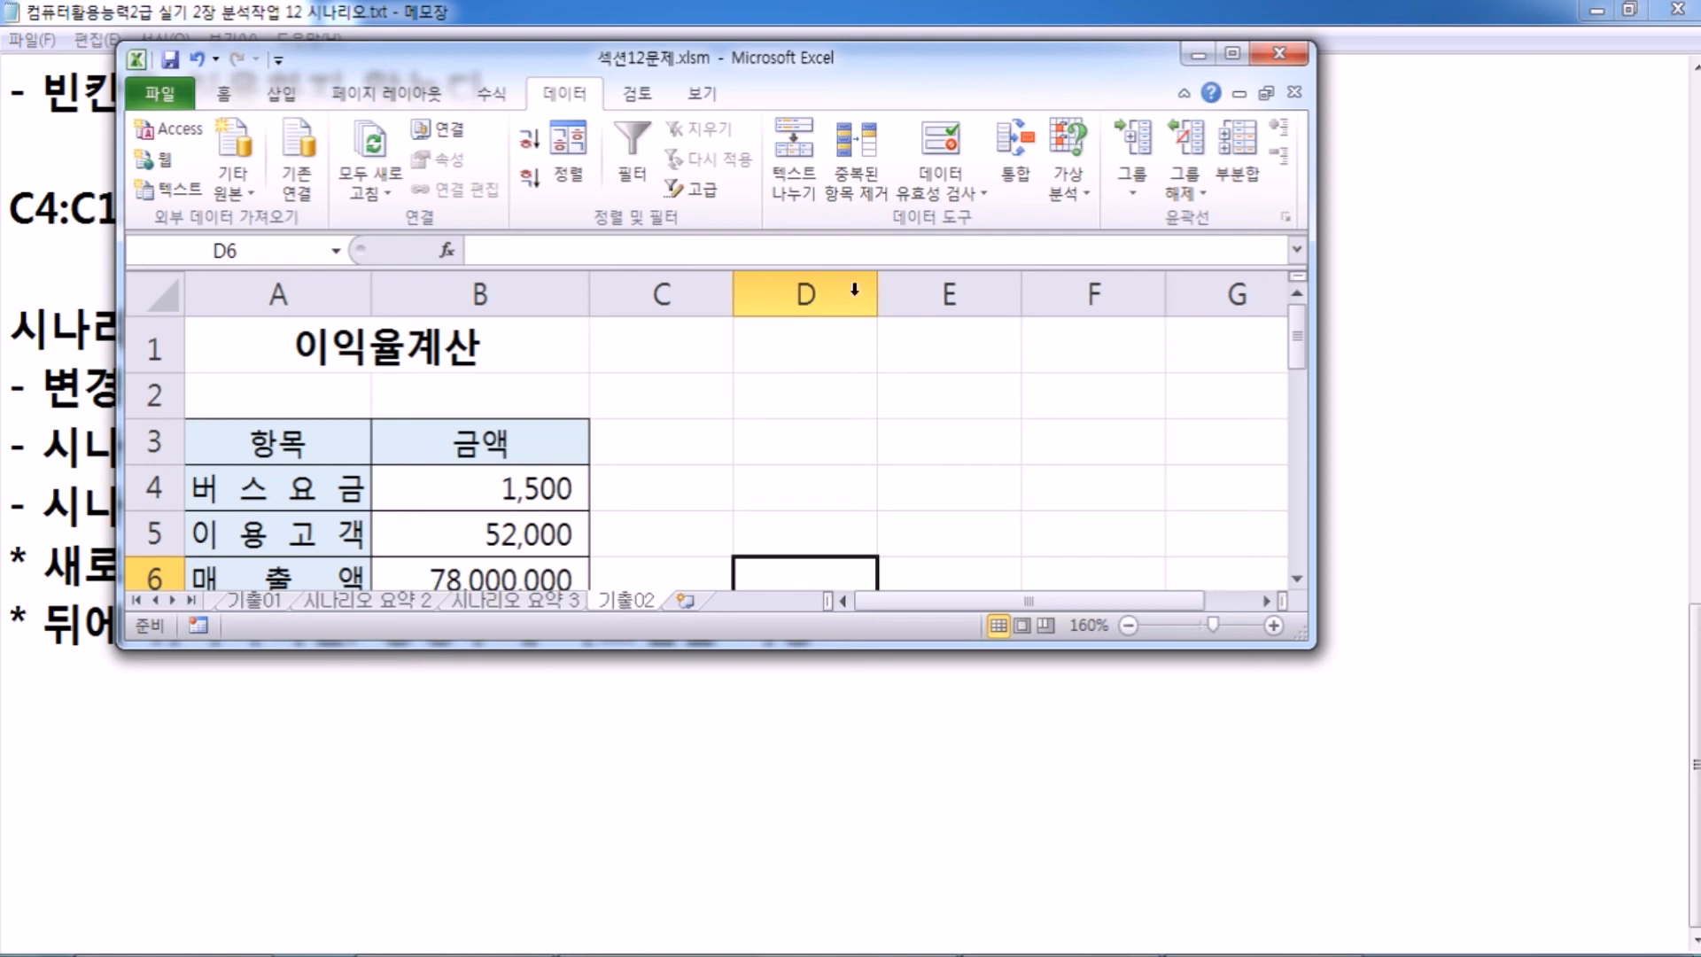
{"action": "left_click", "coordinate": [1231, 54]}
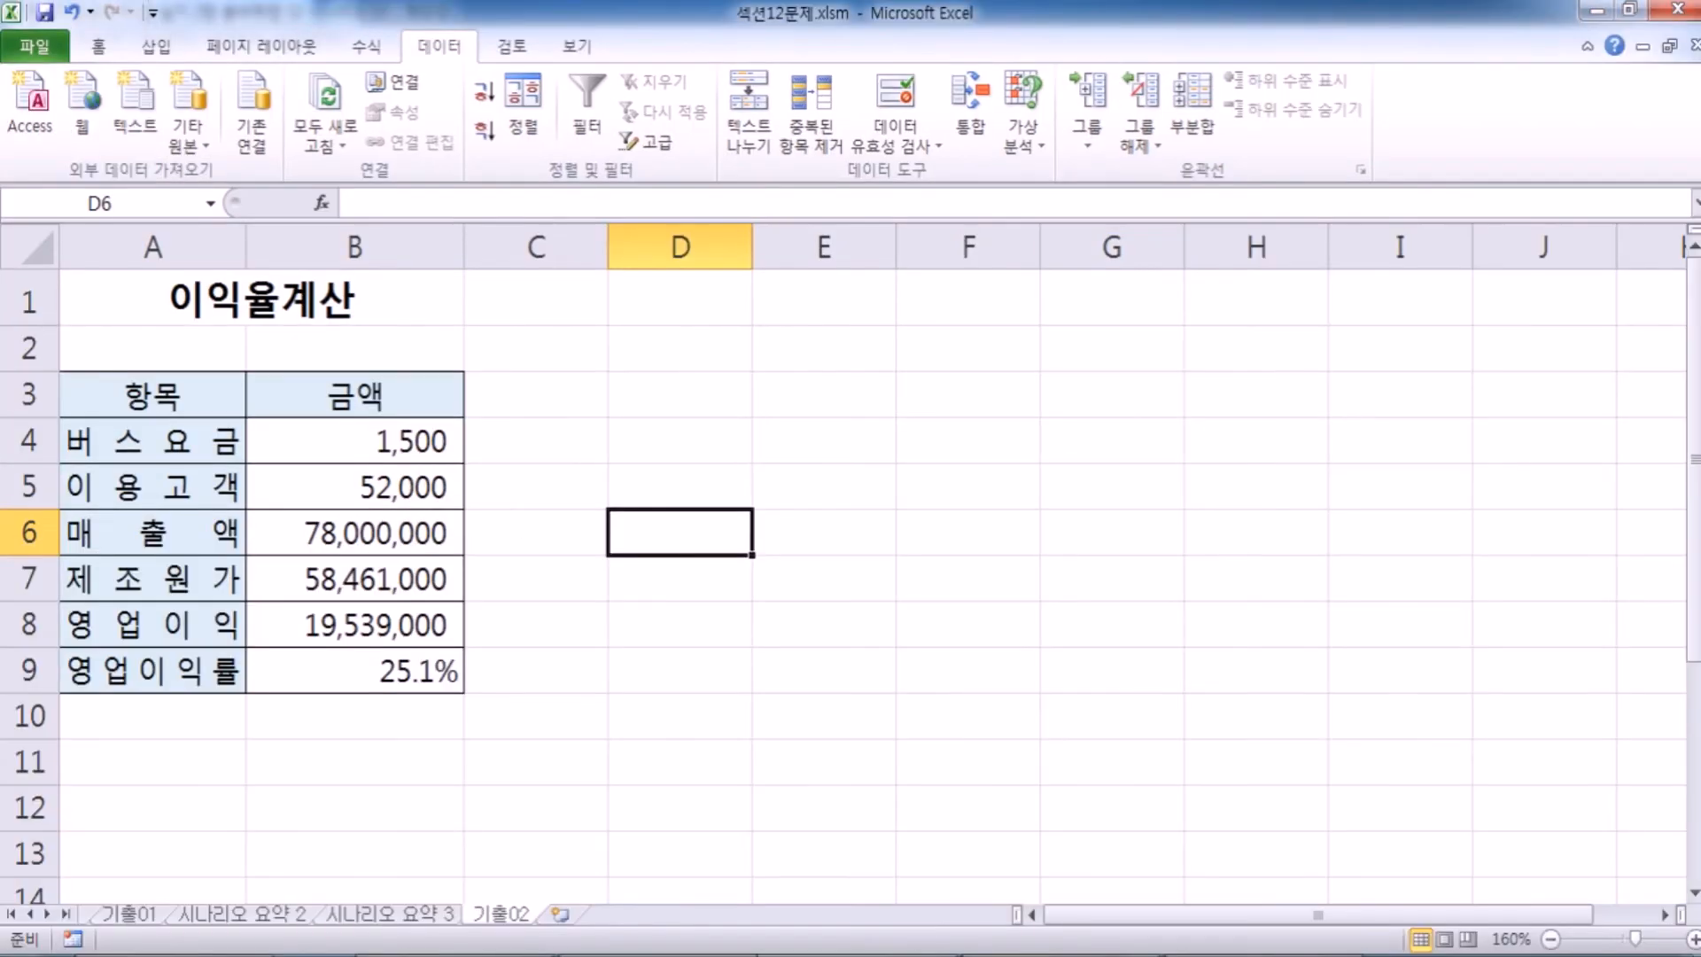
Step: Switch to the Notepad notes and review the 시나리오 rules on changing-cell names, scenario names and report sheet placement before or behind the current sheet
{"action": "left_click", "coordinate": [873, 956]}
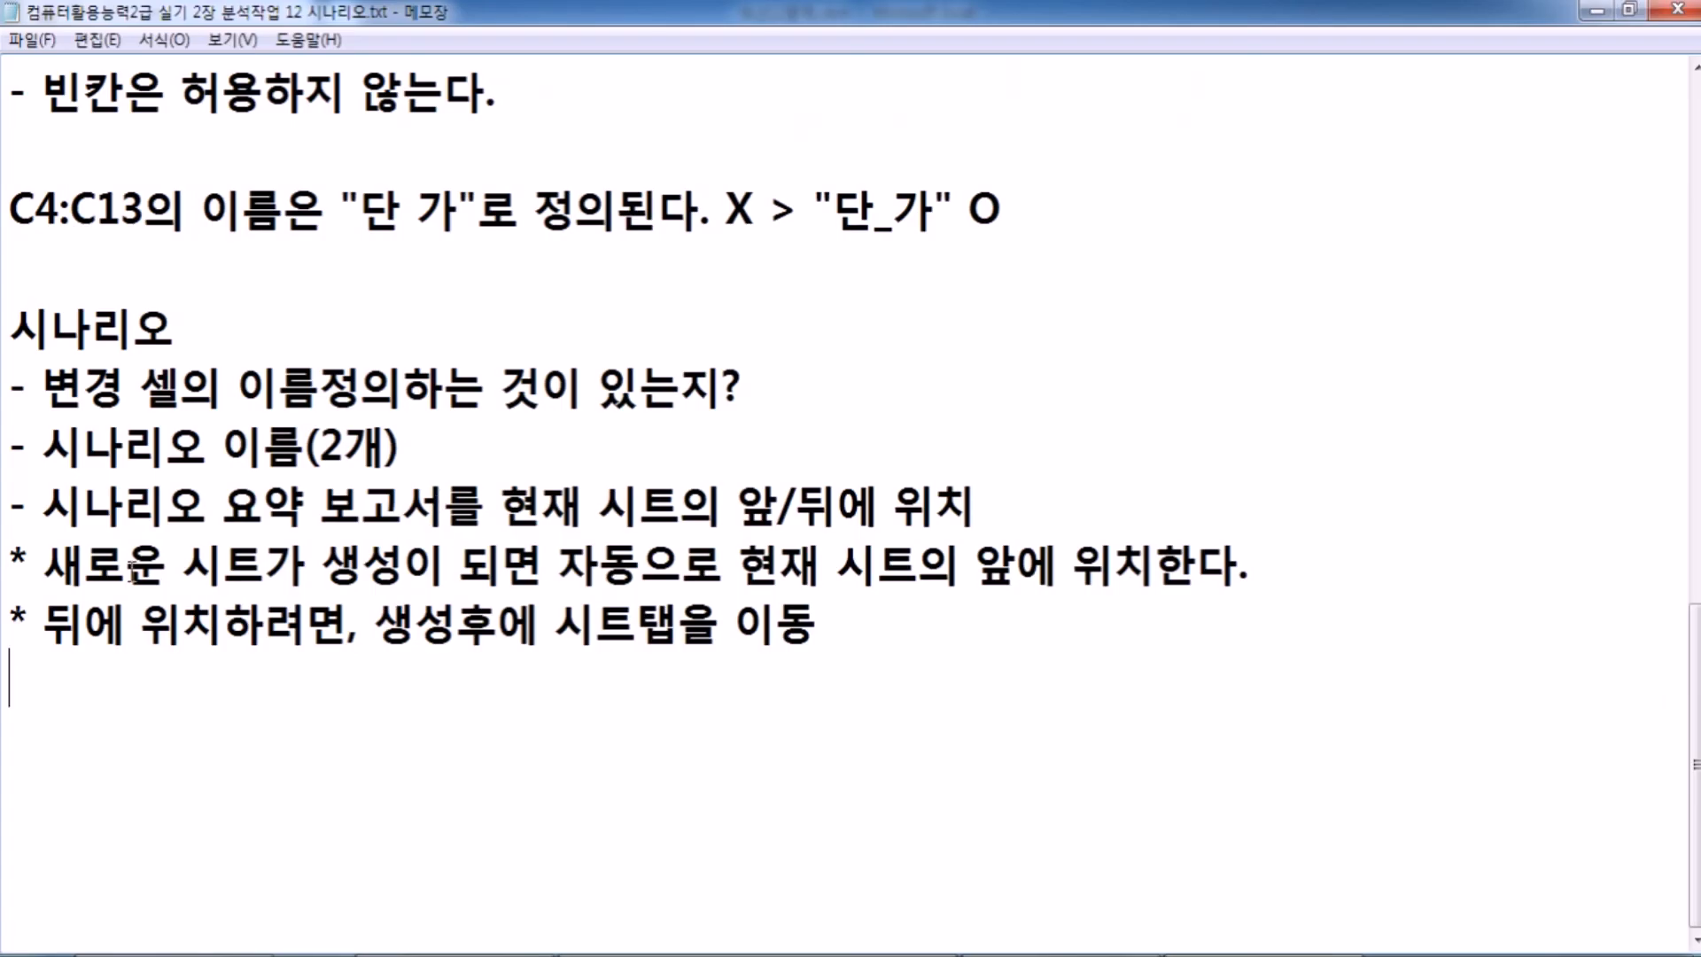
{"action": "scroll", "coordinate": [350, 721], "scroll_direction": "up", "scroll_amount": 1}
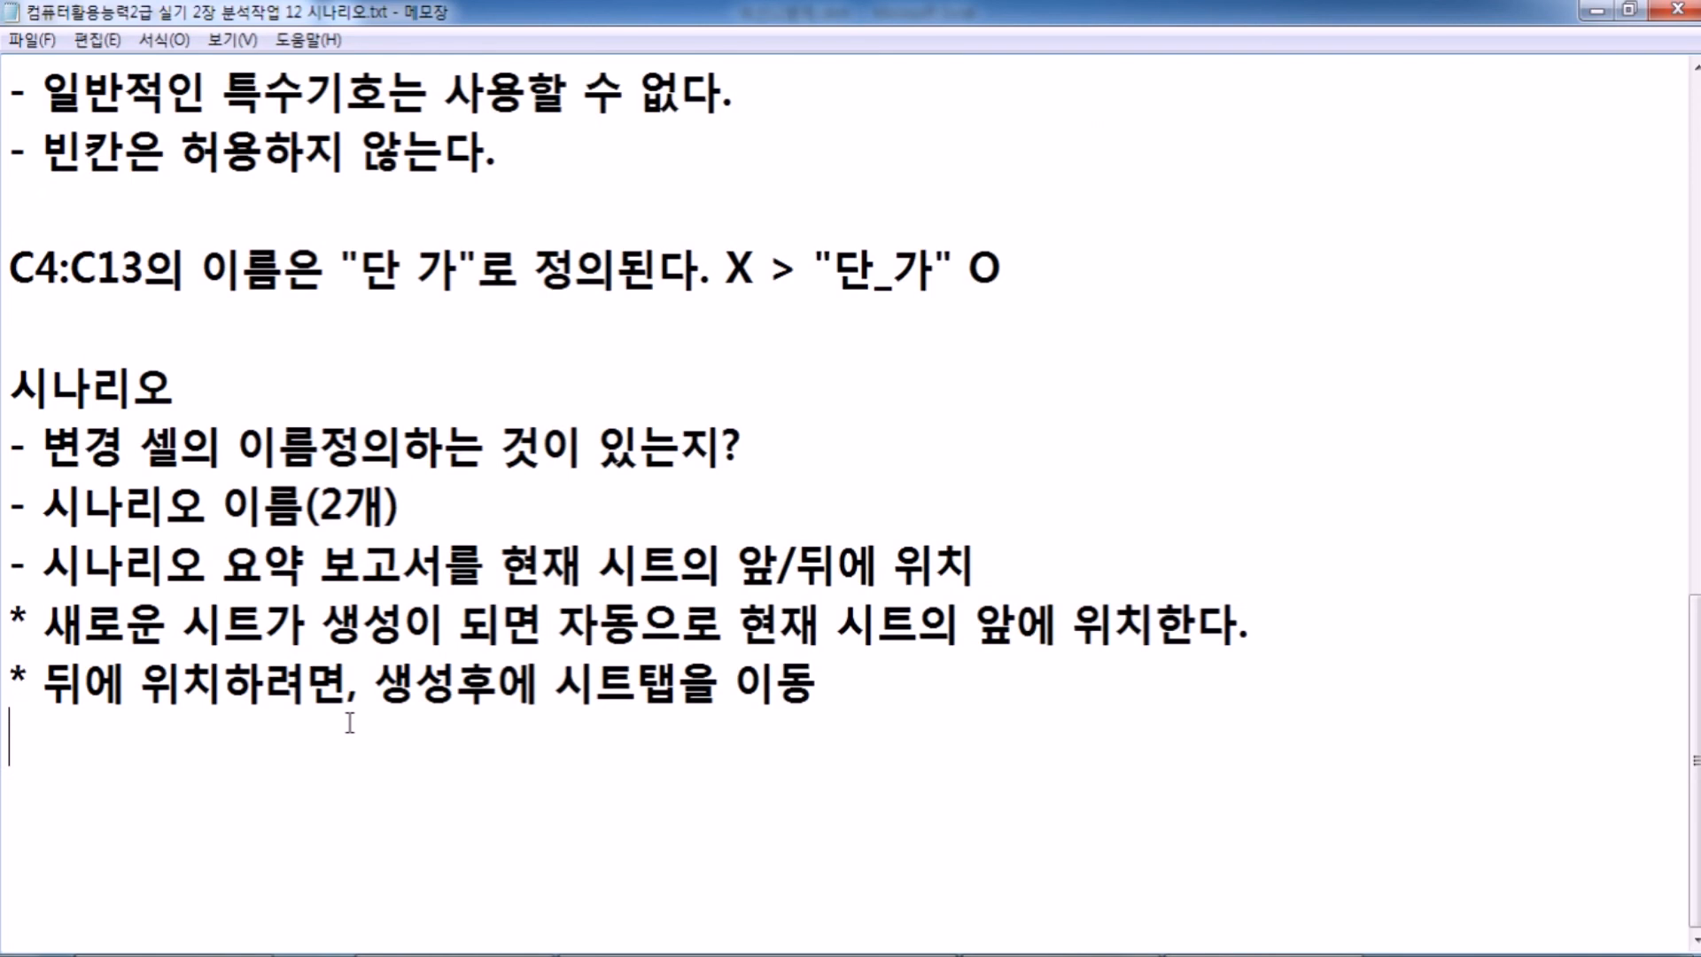
{"action": "scroll", "coordinate": [349, 722], "scroll_direction": "up", "scroll_amount": 1}
{"action": "mouse_move", "coordinate": [757, 955]}
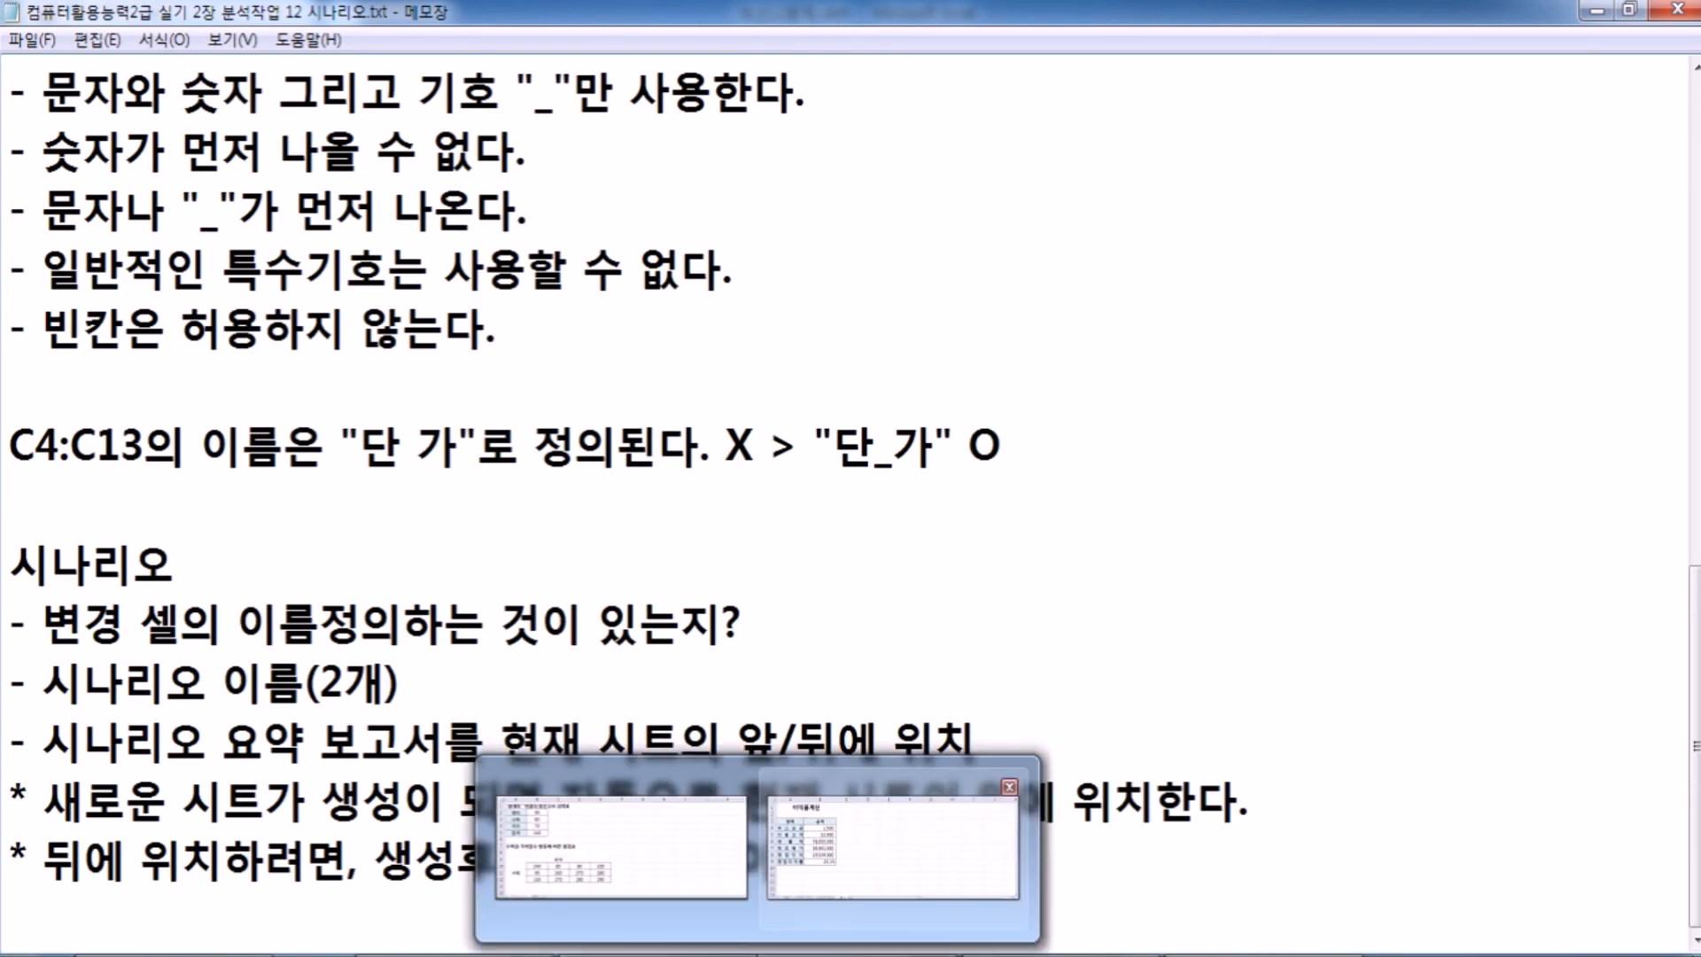
{"action": "scroll", "coordinate": [1337, 895], "scroll_direction": "down", "scroll_amount": 1}
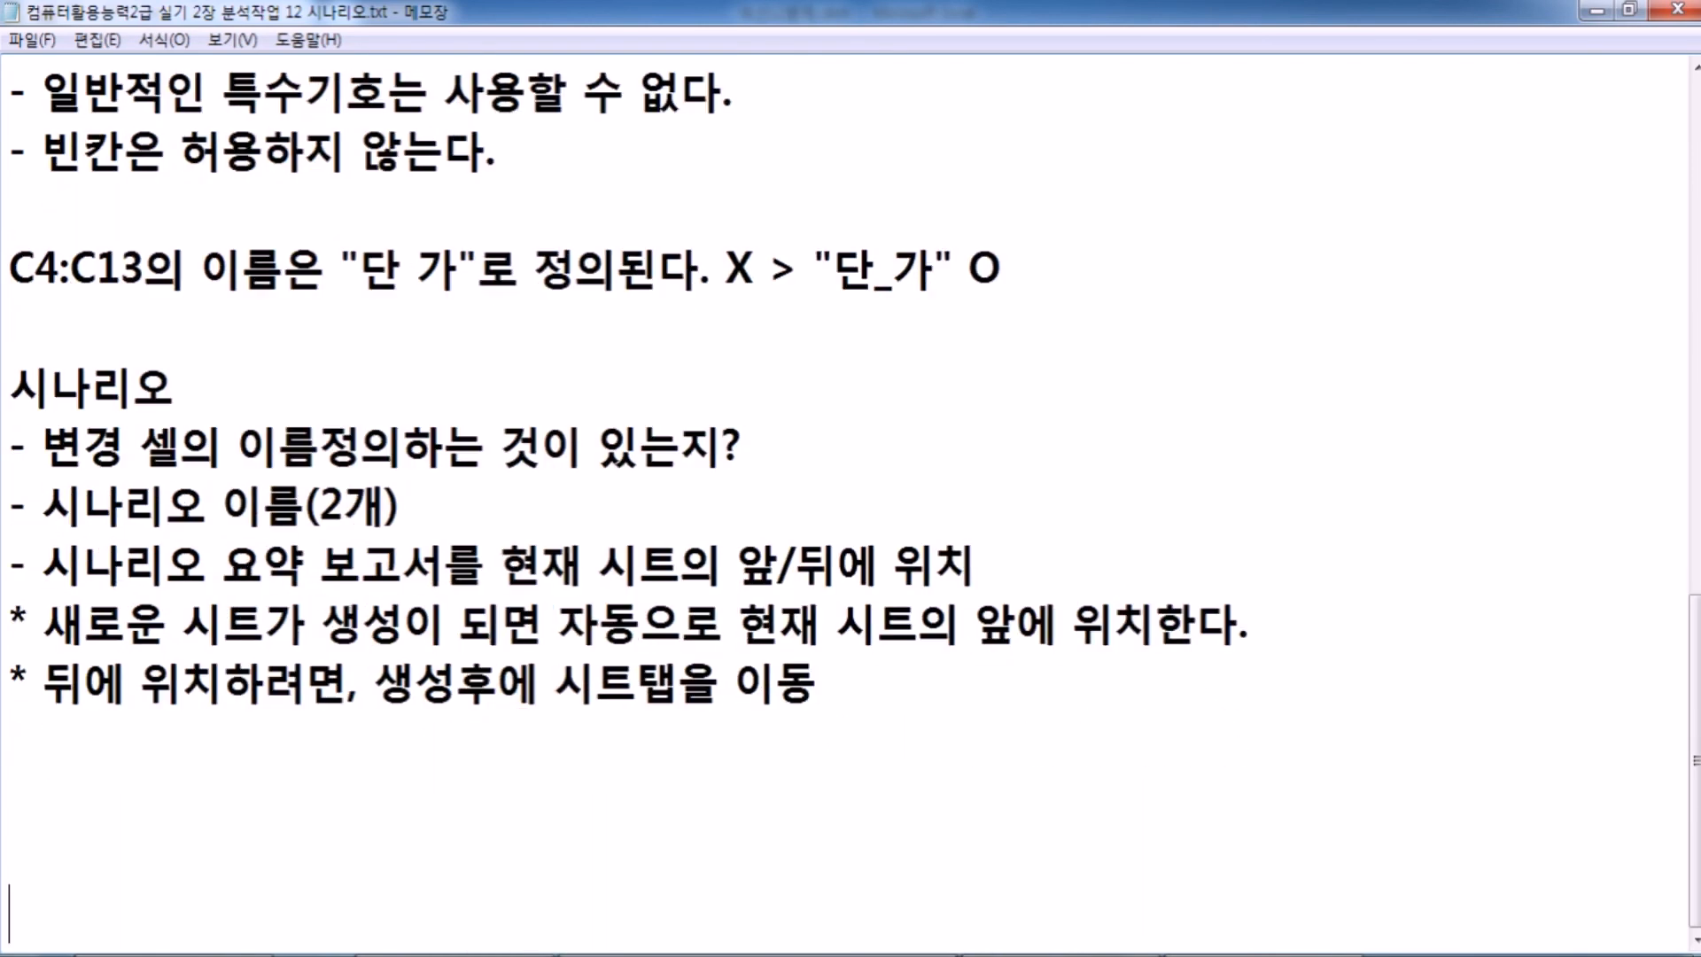
{"action": "left_click_drag", "start_coordinate": [44, 682], "coordinate": [349, 683]}
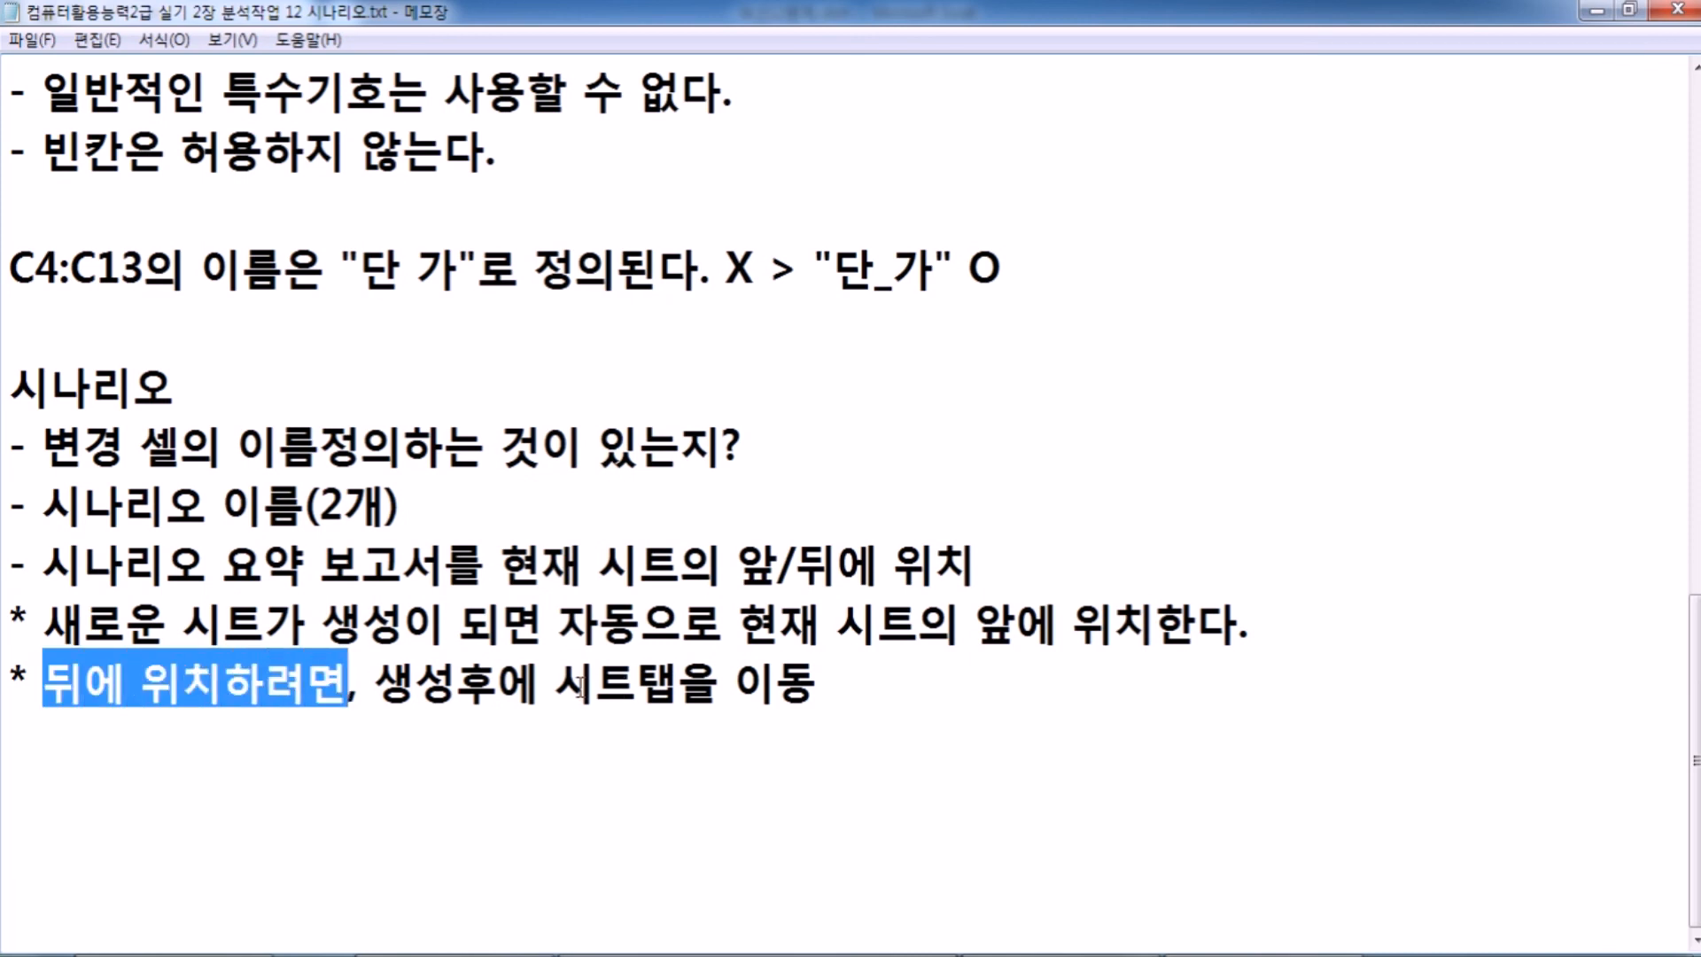
{"action": "left_click", "coordinate": [304, 751]}
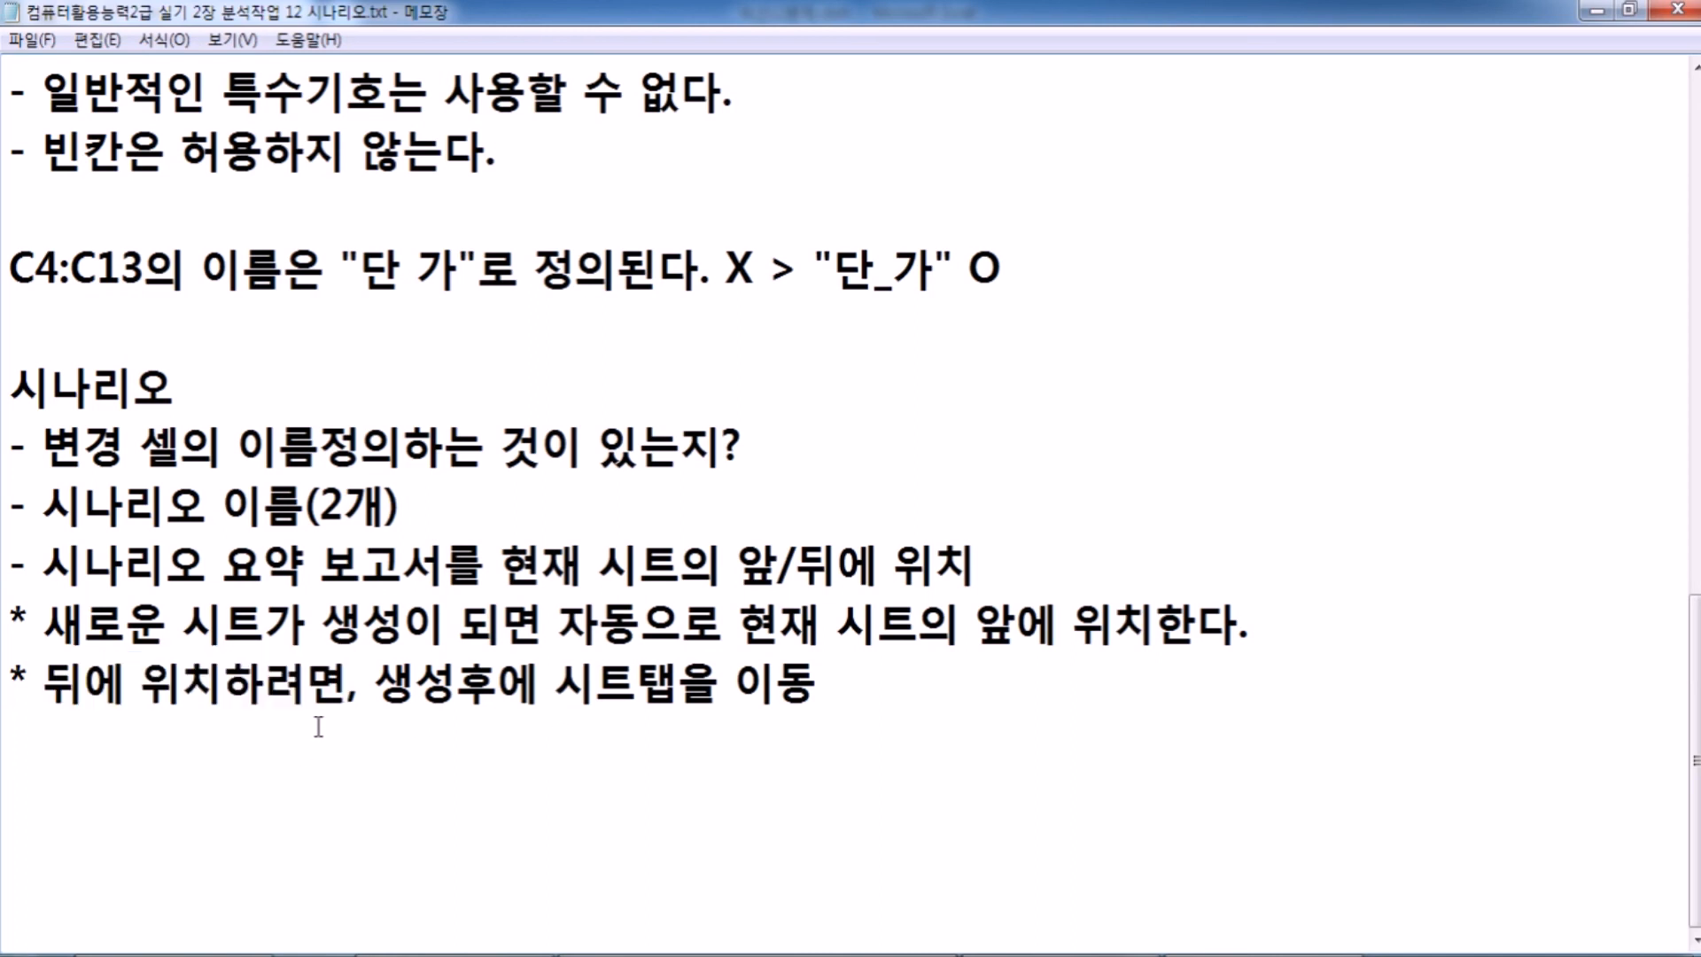
{"action": "scroll", "coordinate": [318, 727], "scroll_direction": "up", "scroll_amount": 3}
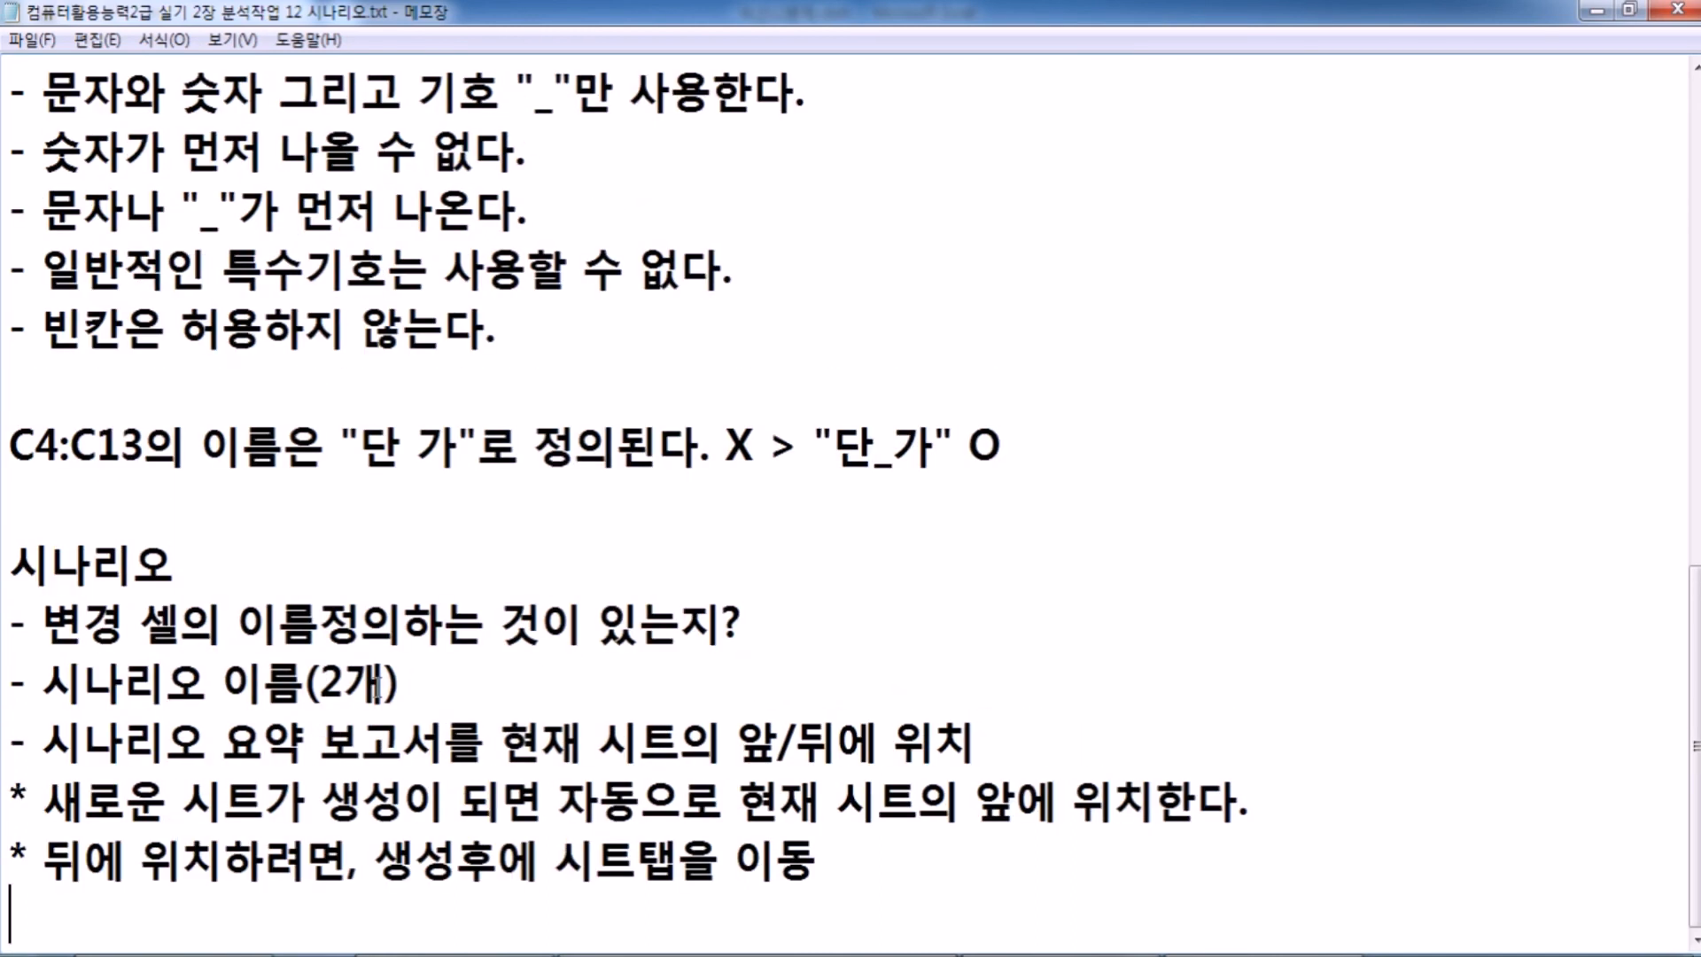